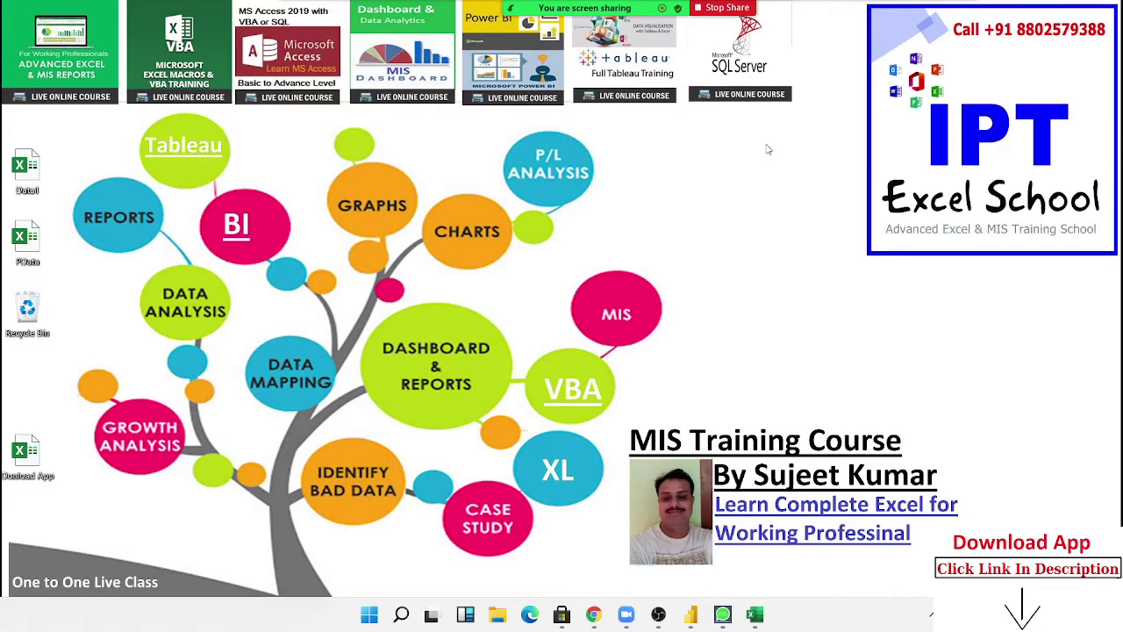
Switch from the desktop to the Book1 Excel window showing numbers 1 to 100 on Sheet3.
{"action": "key", "text": "alt+Tab"}
{"action": "key", "text": "alt+Tab"}
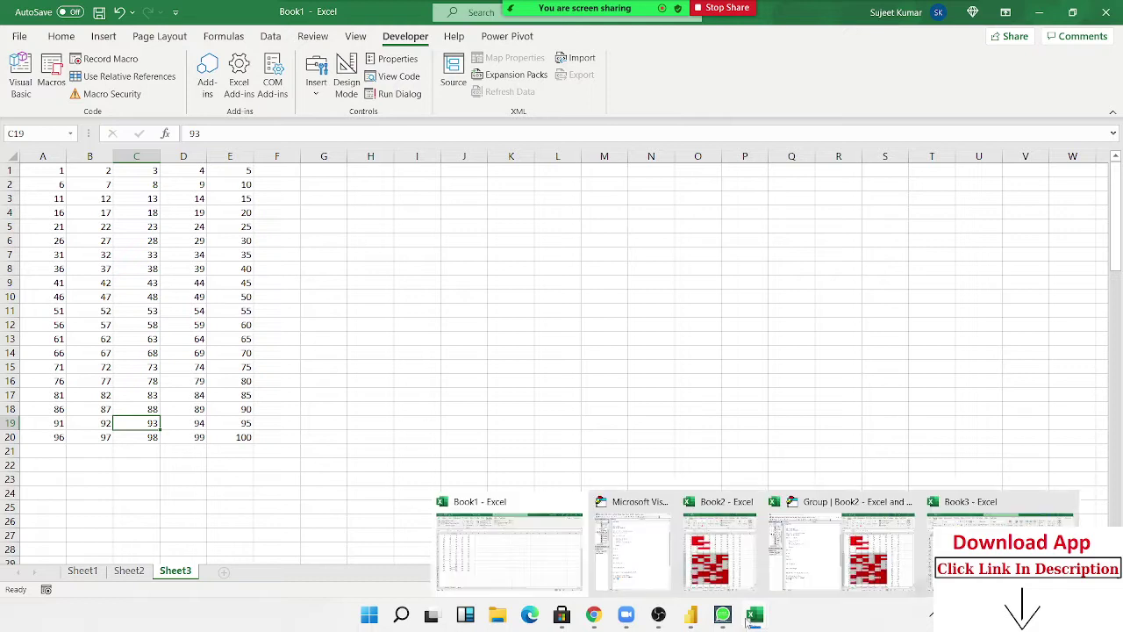
{"action": "mouse_move", "coordinate": [754, 615]}
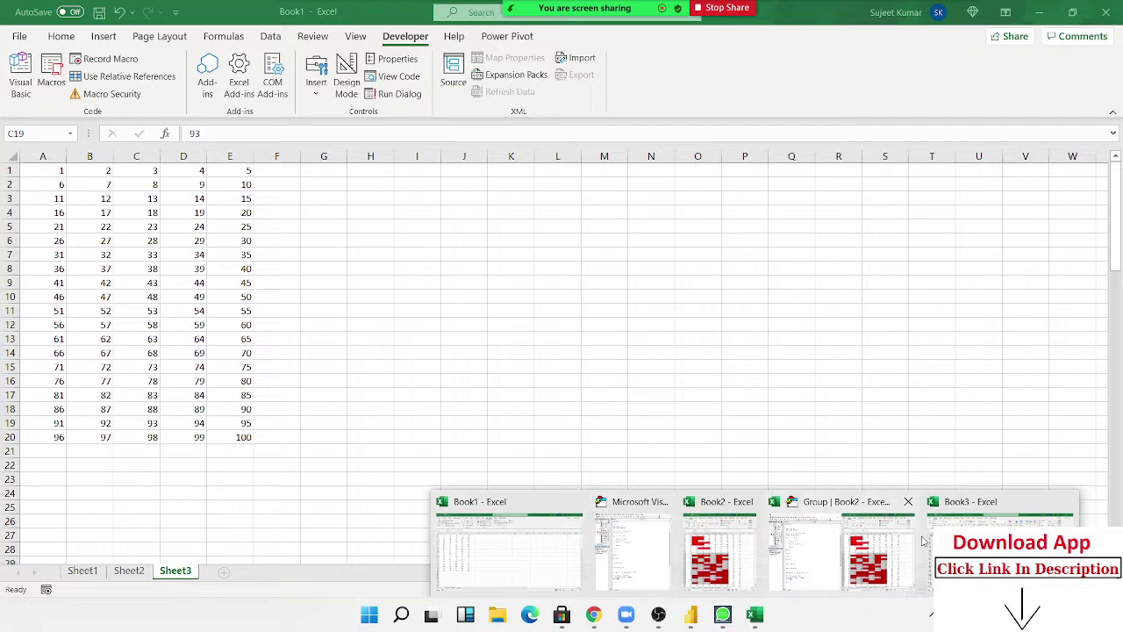
Bring up the blank Book3 workbook and select cell F1.
{"action": "left_click", "coordinate": [1000, 558]}
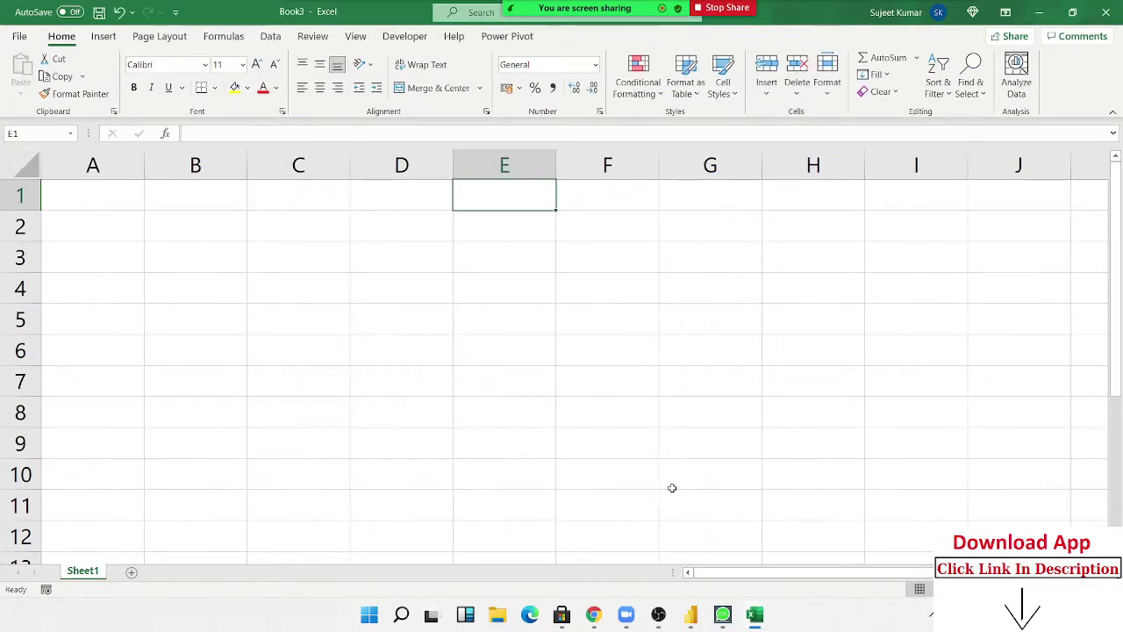
{"action": "left_click", "coordinate": [211, 226]}
{"action": "left_click", "coordinate": [566, 201]}
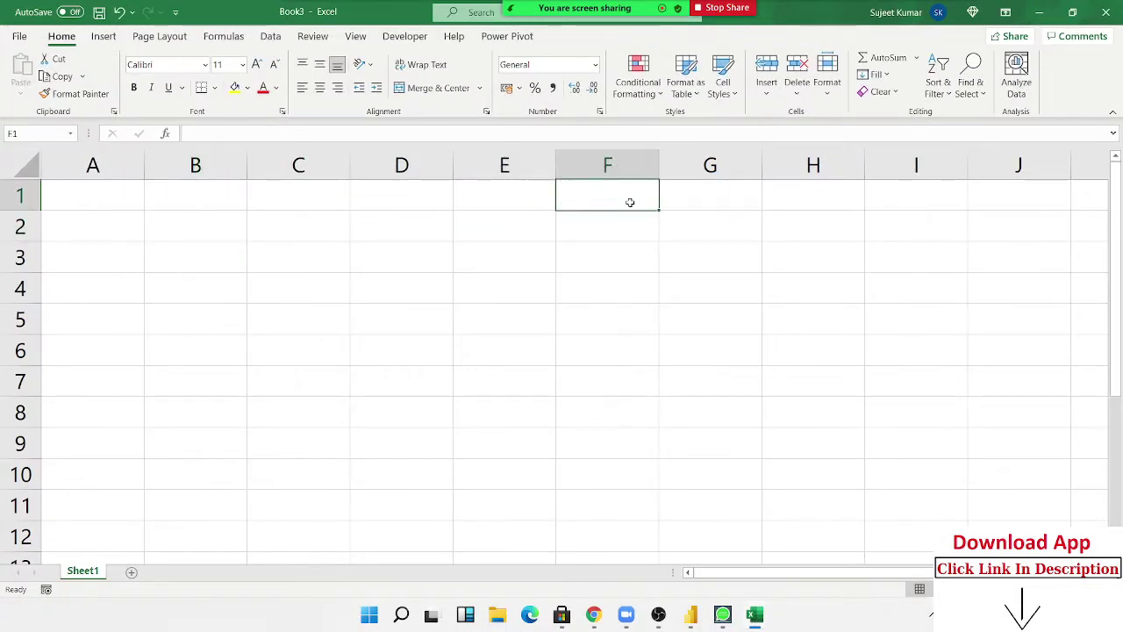
List the operators =, >, <, >=, <=, <> down F1:F6, then return to A1.
{"action": "type", "text": "="}
{"action": "key", "text": "Return"}
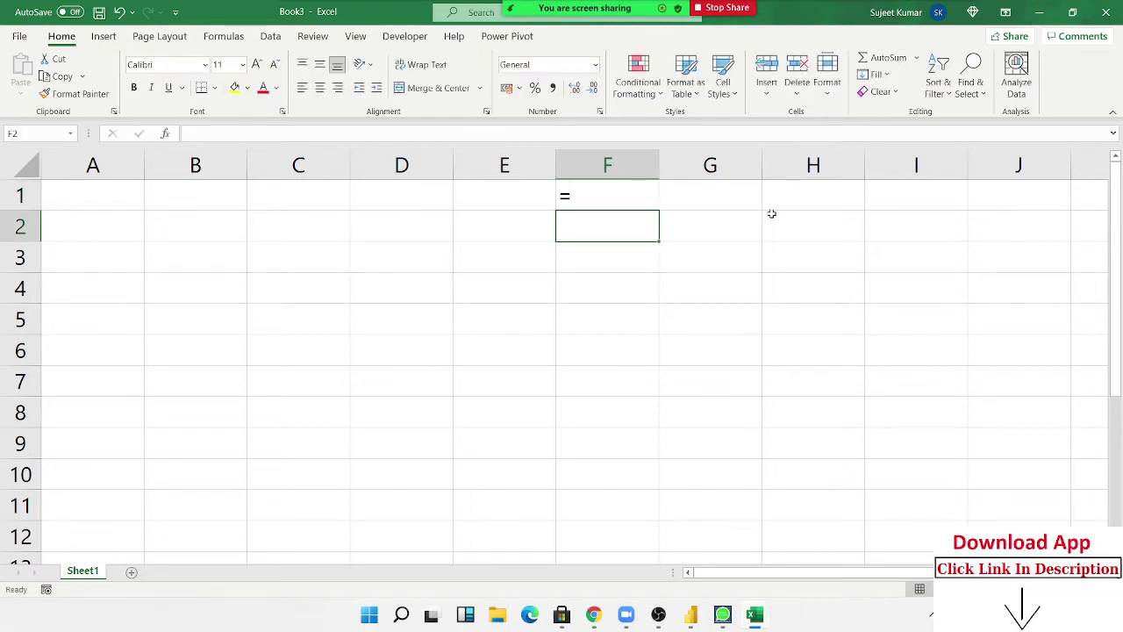
{"action": "type", "text": ">"}
{"action": "key", "text": "Return"}
{"action": "type", "text": "<"}
{"action": "key", "text": "Return"}
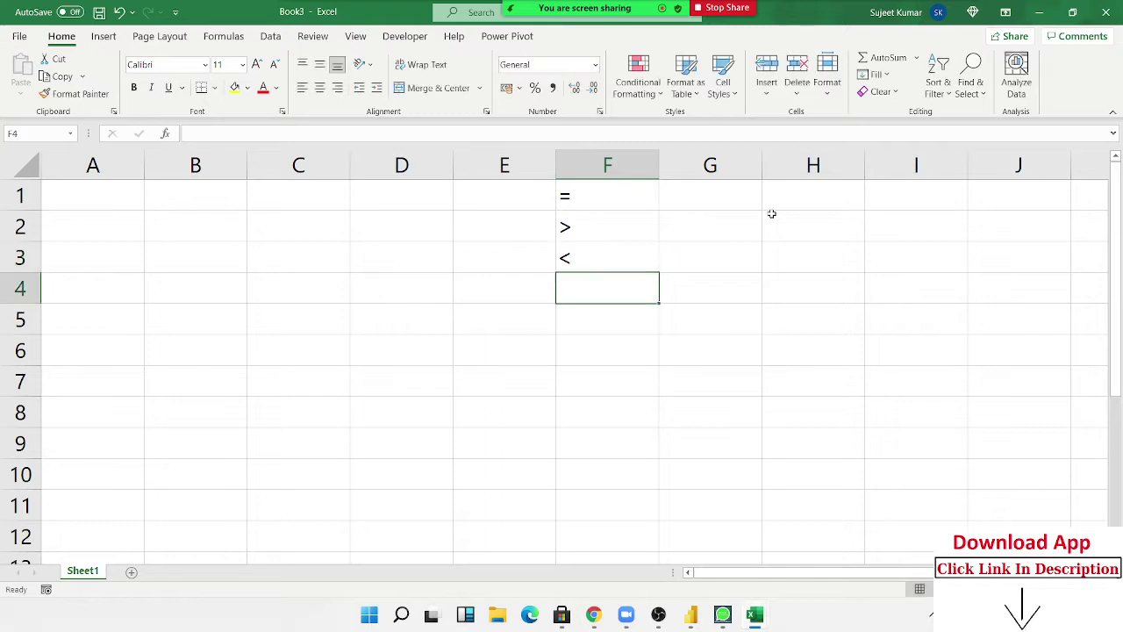
{"action": "type", "text": ">="}
{"action": "key", "text": "Return"}
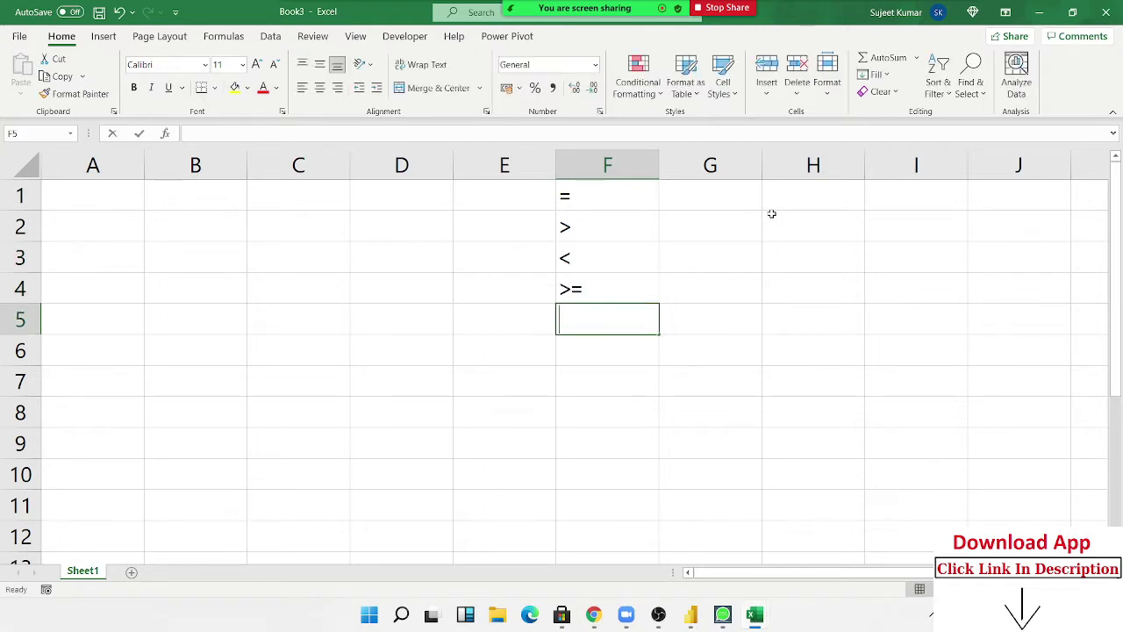
{"action": "type", "text": "<="}
{"action": "key", "text": "Return"}
{"action": "type", "text": "<>"}
{"action": "key", "text": "Return"}
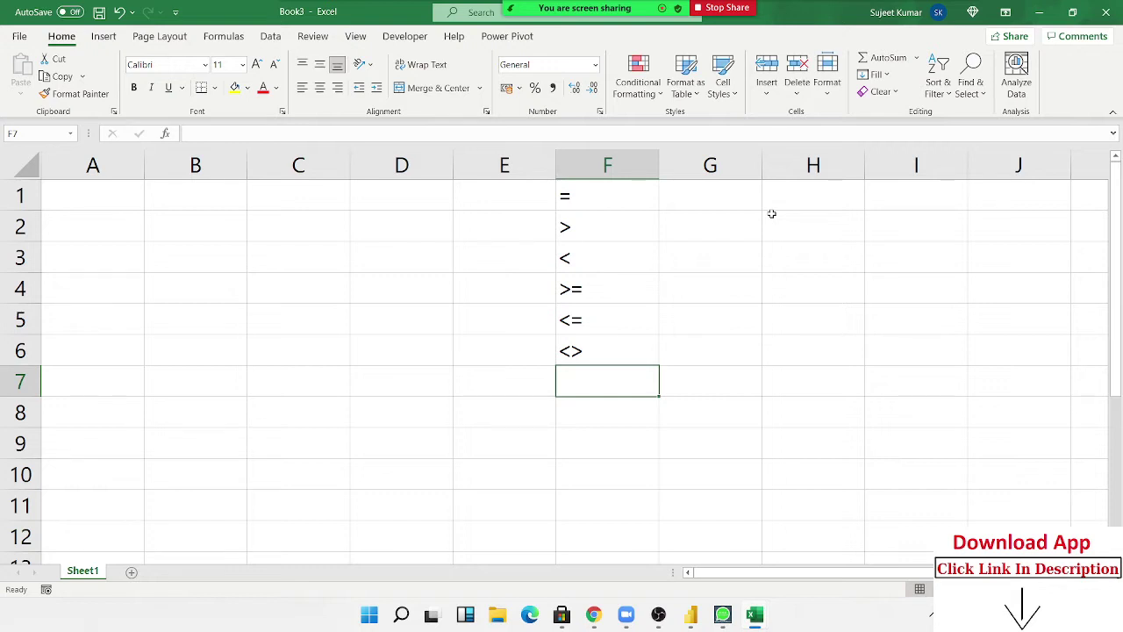
{"action": "key", "text": "Up"}
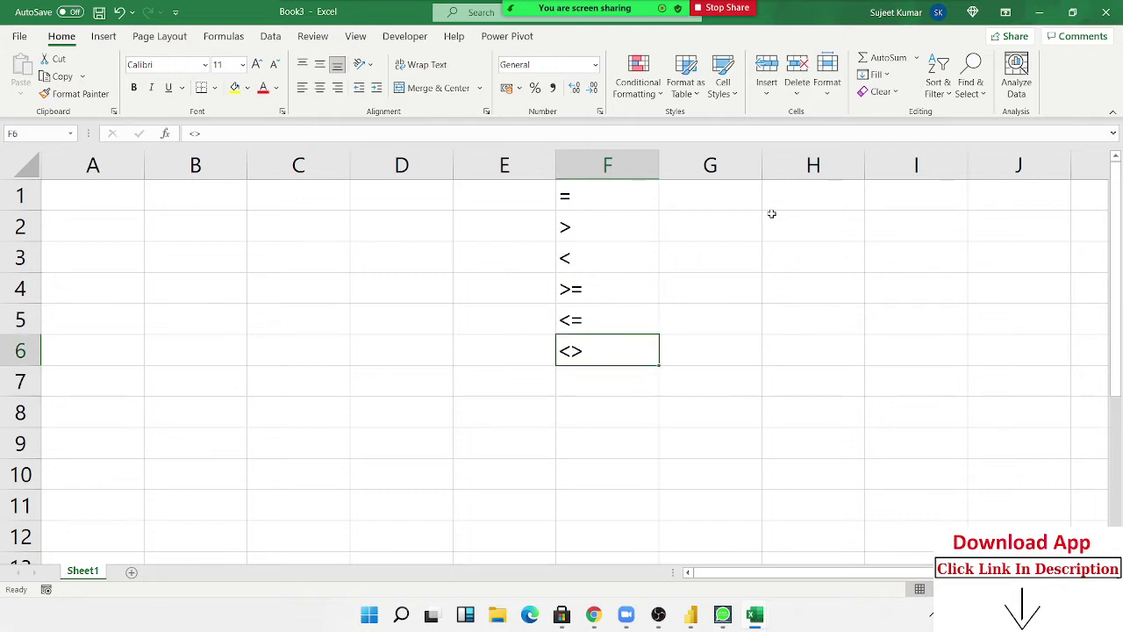
{"action": "key", "text": "ctrl+Home"}
Enter the scores 85, 36, 85, 25, 63, 36, 65, 25 into A1:A8.
{"action": "key", "text": "F2"}
{"action": "type", "text": "85"}
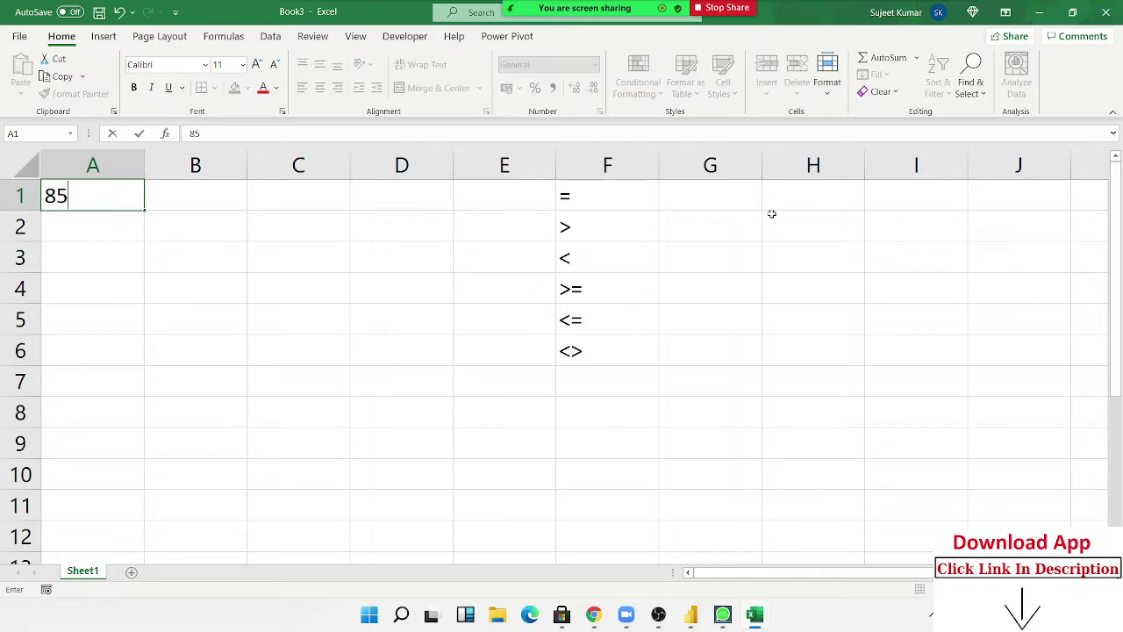
{"action": "key", "text": "Return"}
{"action": "type", "text": "36"}
{"action": "key", "text": "Return"}
{"action": "type", "text": "85"}
{"action": "key", "text": "Return"}
{"action": "type", "text": "2"}
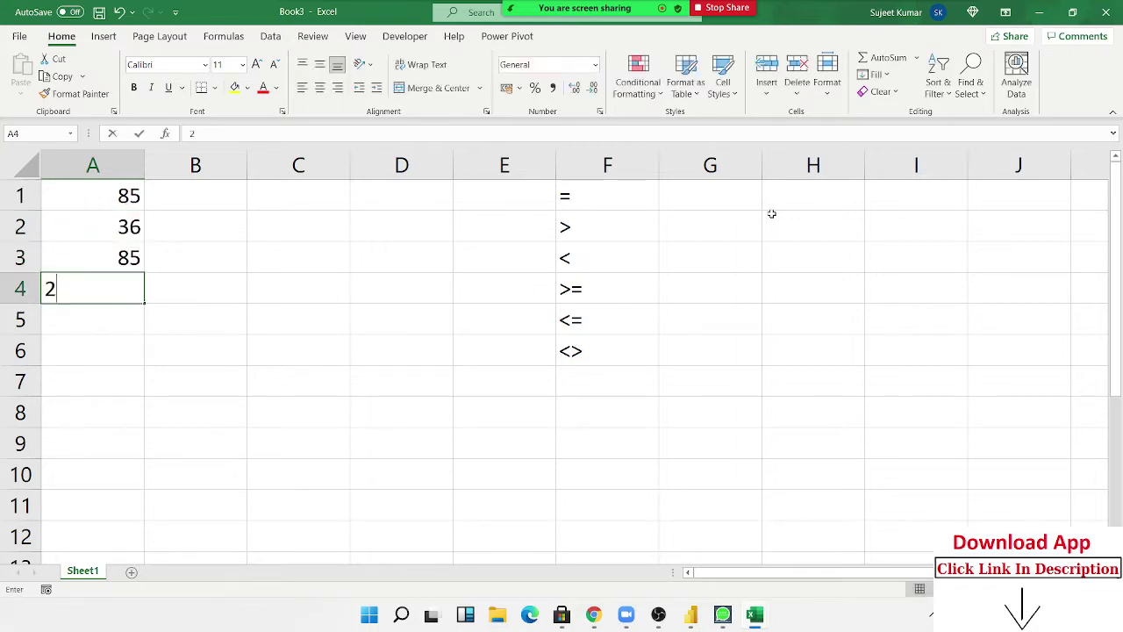
{"action": "type", "text": "5 63 36"}
{"action": "key", "text": "ctrl+Return"}
{"action": "key", "text": "Return"}
{"action": "type", "text": "65"}
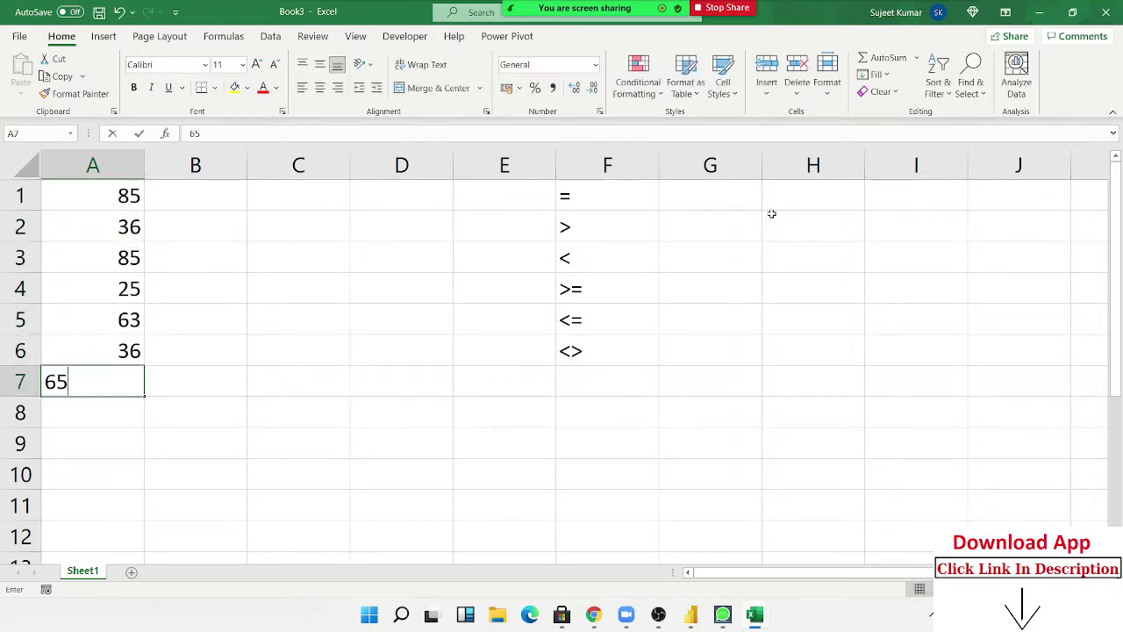
{"action": "key", "text": "Return"}
{"action": "type", "text": "25"}
{"action": "key", "text": "Return"}
{"action": "key", "text": "ctrl+Home"}
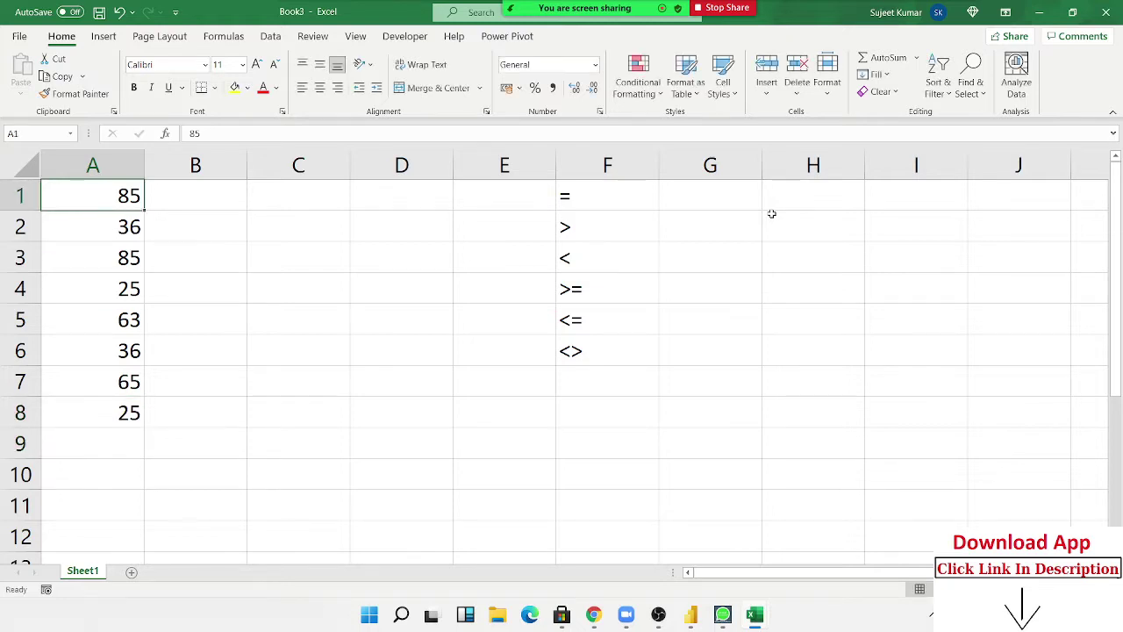
{"action": "key", "text": "Right"}
Enter =A1>50 in B1 and fill it down to B8 to show TRUE/FALSE.
{"action": "type", "text": "="}
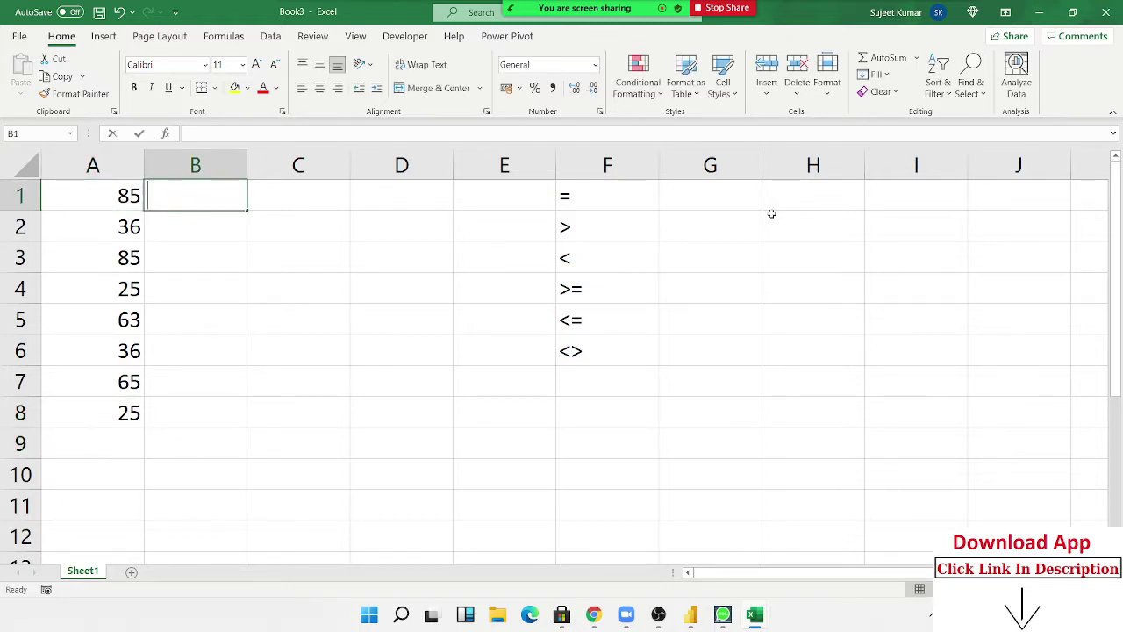
{"action": "key", "text": "Left"}
{"action": "type", "text": ">"}
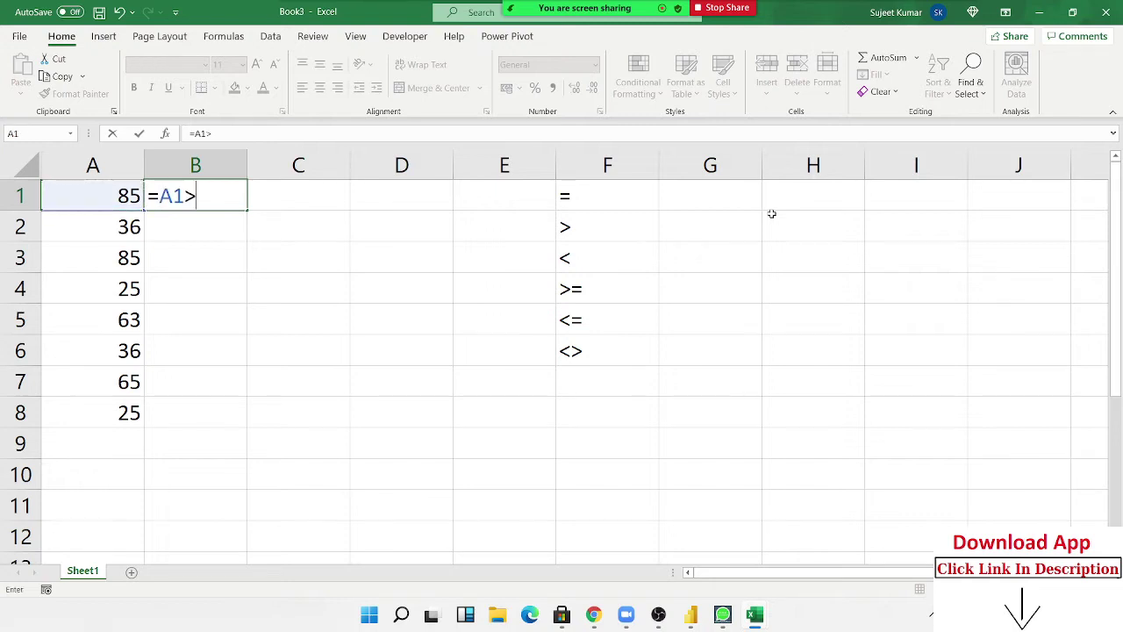
{"action": "type", "text": "50"}
{"action": "key", "text": "Return"}
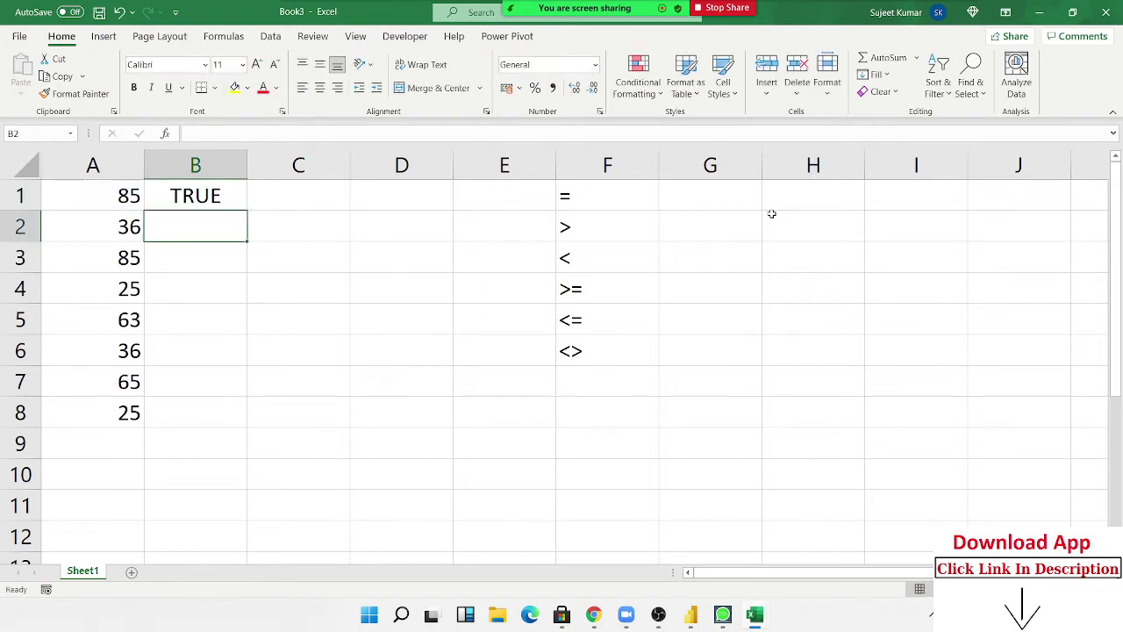
{"action": "key", "text": "Up"}
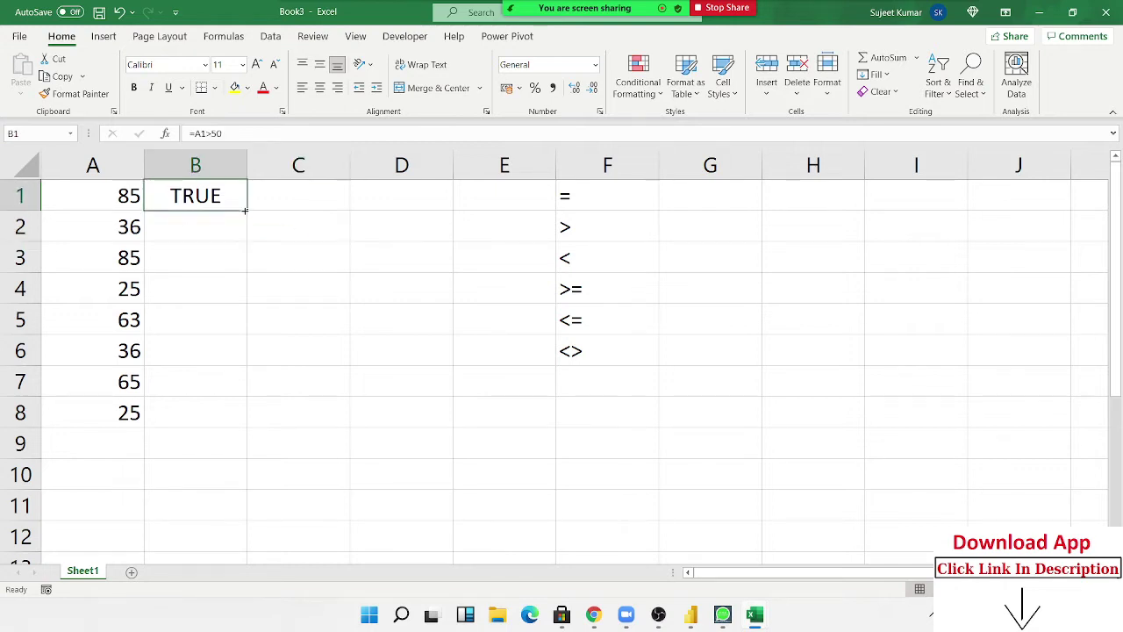
{"action": "double_click", "coordinate": [247, 207]}
{"action": "left_click", "coordinate": [258, 200]}
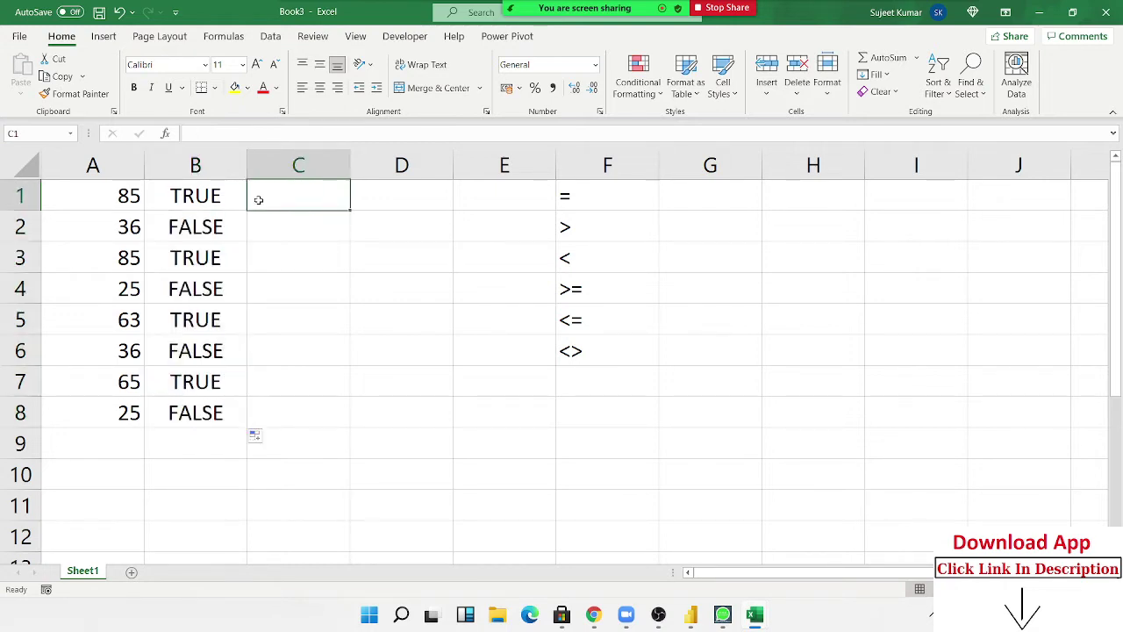
Enter =IF(B1,"OK","Pending") in C1 so it displays OK.
{"action": "type", "text": "=if"}
{"action": "key", "text": "Tab"}
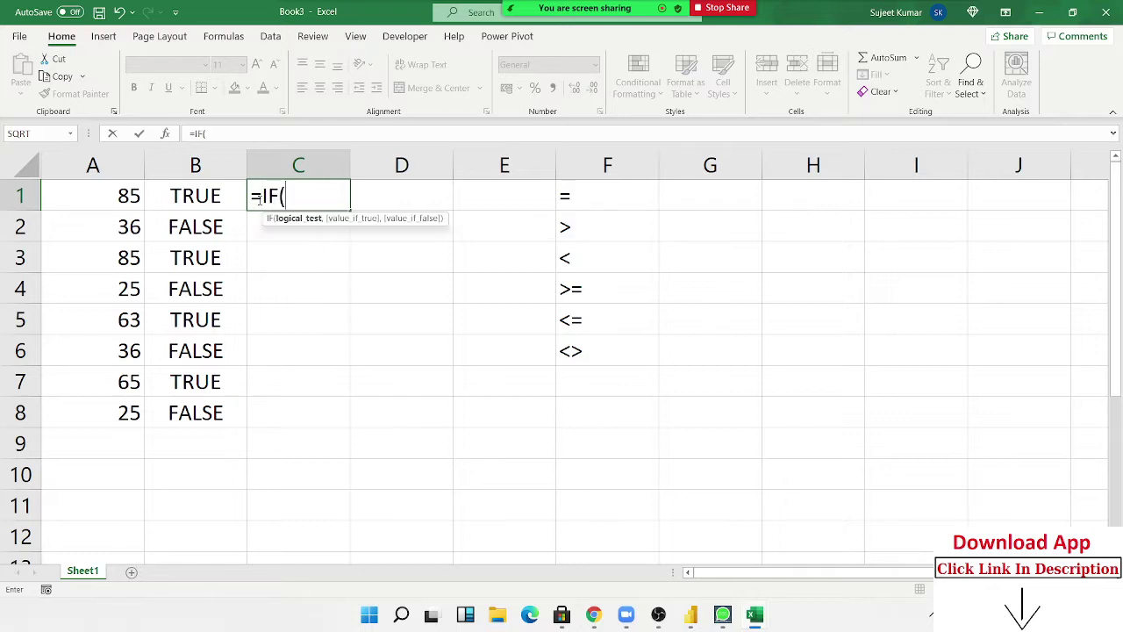
{"action": "key", "text": "Left"}
{"action": "type", "text": ","}
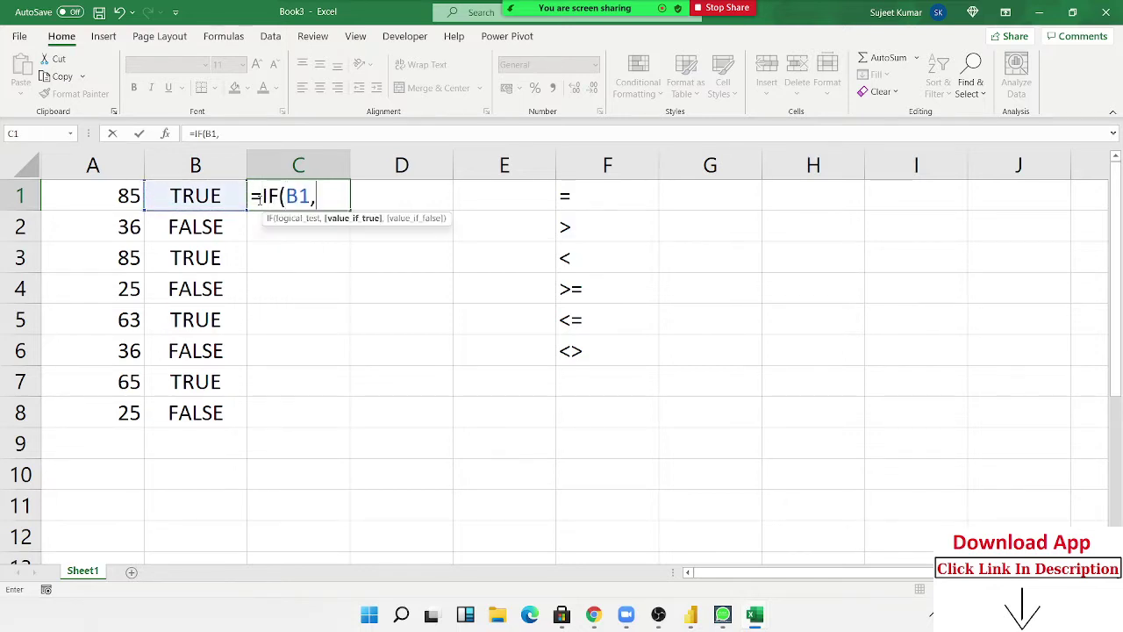
{"action": "type", "text": "\"OK"}
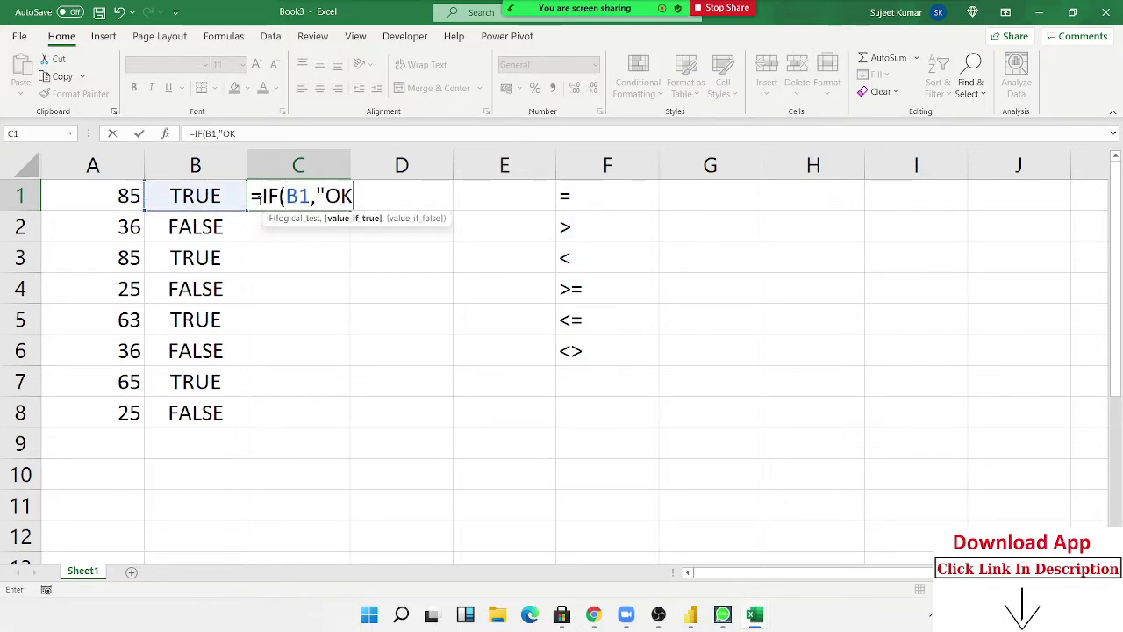
{"action": "type", "text": "\","}
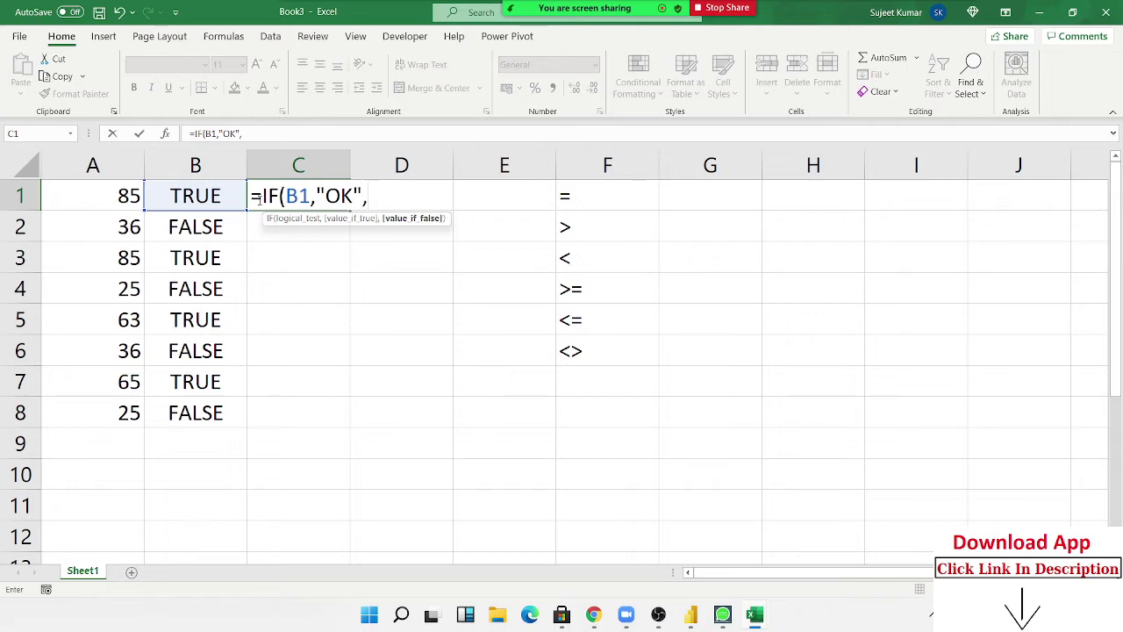
{"action": "type", "text": "\"Pend"}
{"action": "type", "text": "ing\""}
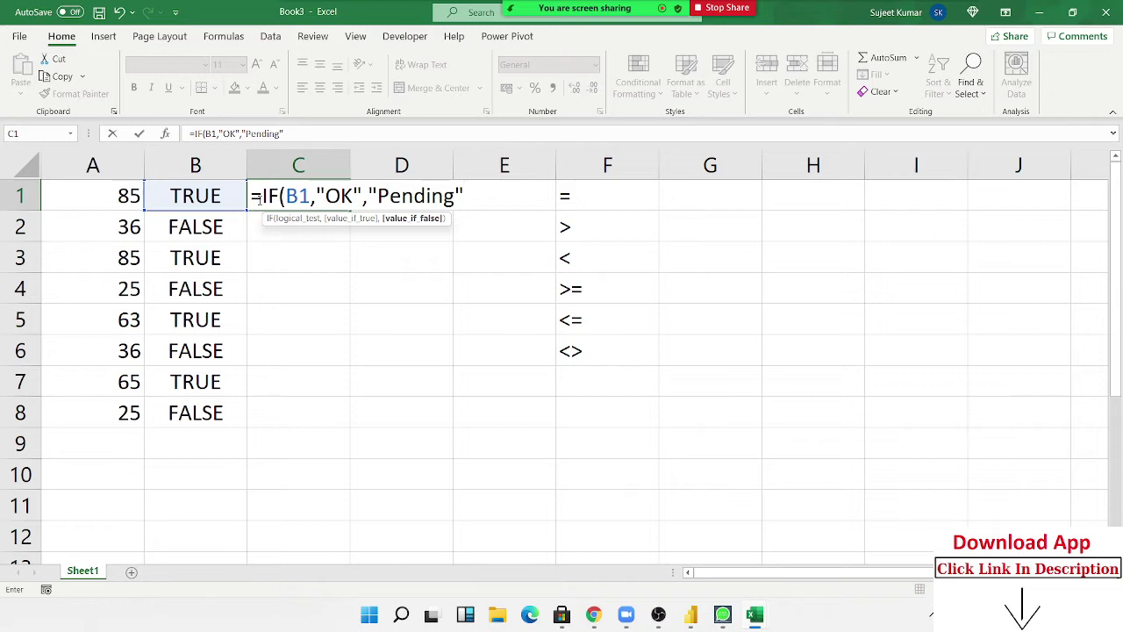
{"action": "type", "text": ")"}
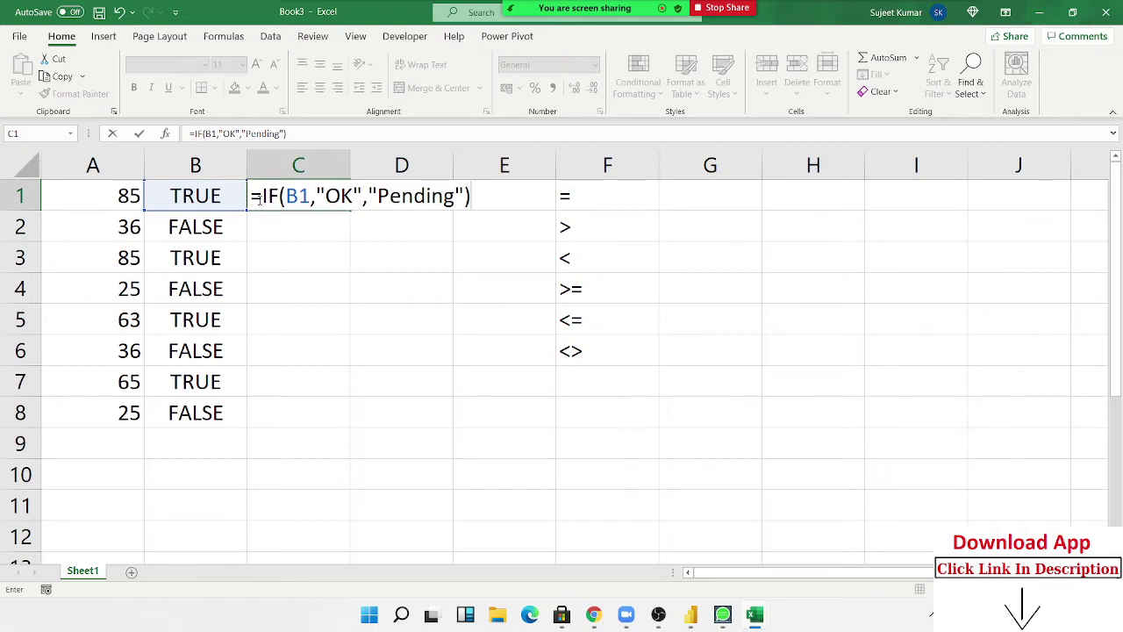
{"action": "key", "text": "Return"}
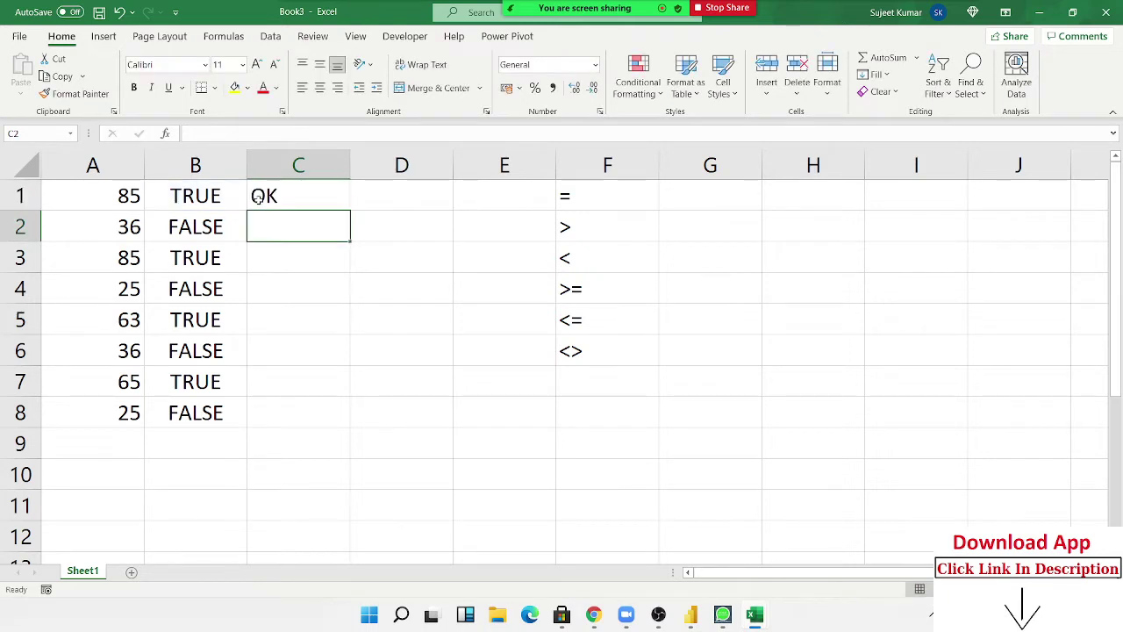
{"action": "key", "text": "Down"}
{"action": "key", "text": "Down"}
{"action": "key", "text": "Down"}
{"action": "key", "text": "Down"}
{"action": "key", "text": "Down"}
{"action": "key", "text": "Down"}
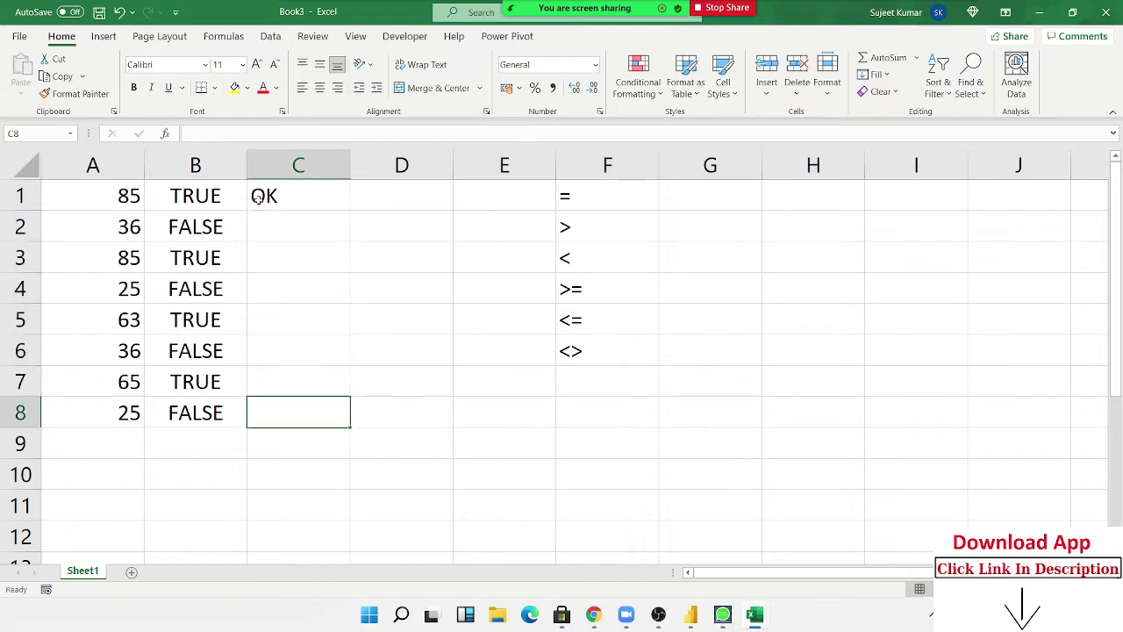
{"action": "key", "text": "Down"}
{"action": "key", "text": "Down"}
Enter TRUE in C9 with its numeric equivalent 1 in D9.
{"action": "key", "text": "Up"}
{"action": "type", "text": "="}
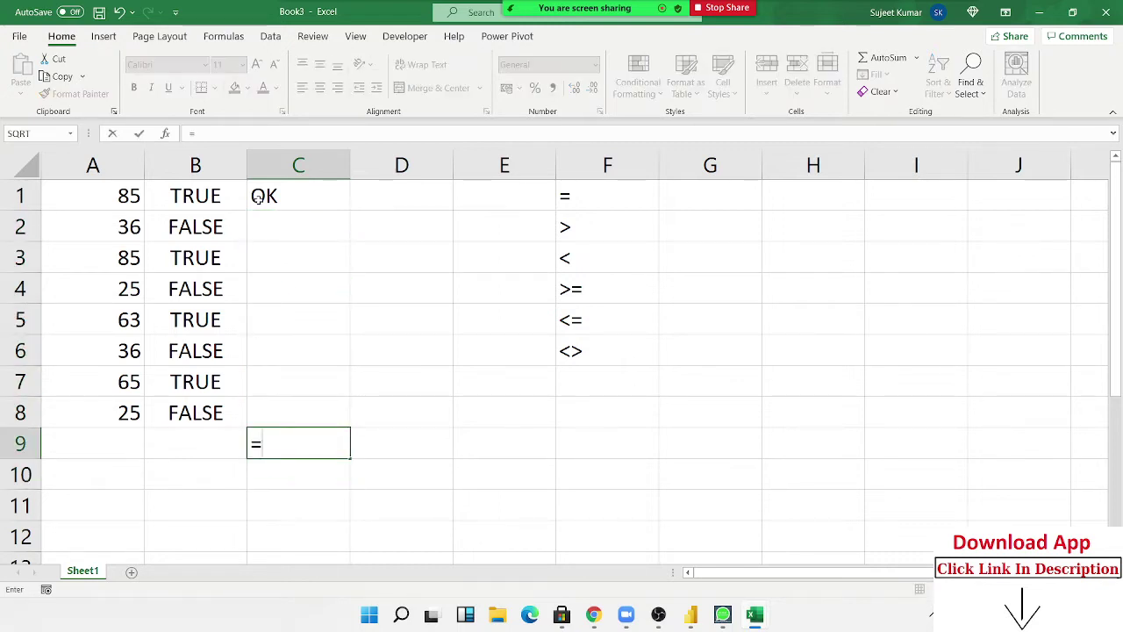
{"action": "type", "text": "tu"}
{"action": "key", "text": "Escape"}
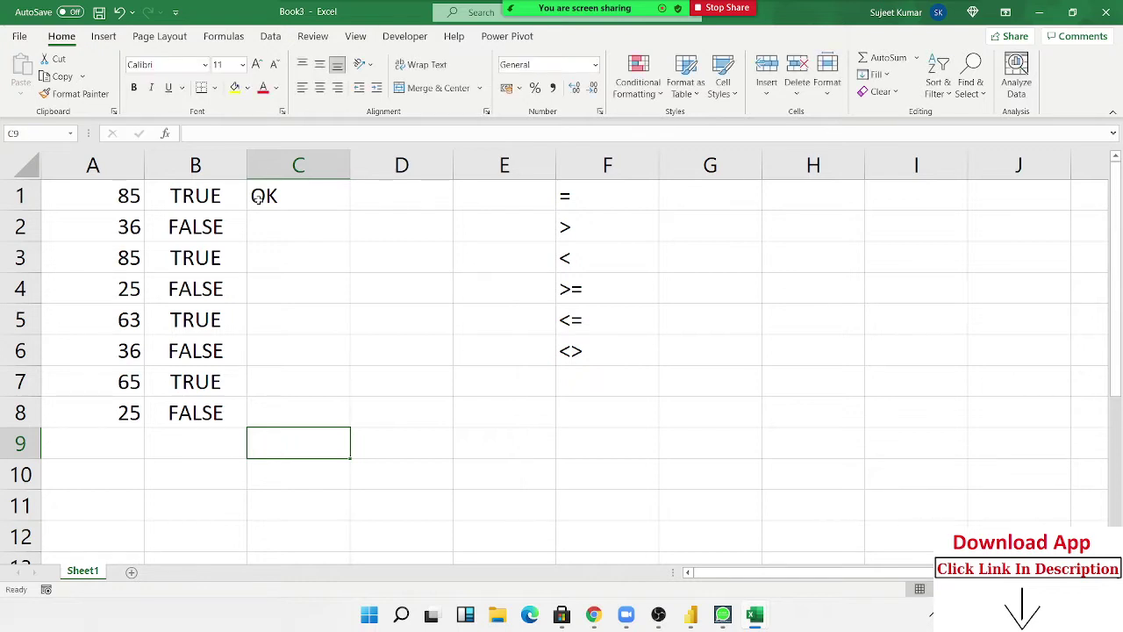
{"action": "type", "text": "true"}
{"action": "key", "text": "Return"}
{"action": "key", "text": "Up"}
{"action": "key", "text": "Right"}
{"action": "type", "text": "1"}
{"action": "key", "text": "Return"}
Enter FALSE in C10 with 0 in D10, then return to B1.
{"action": "key", "text": "Left"}
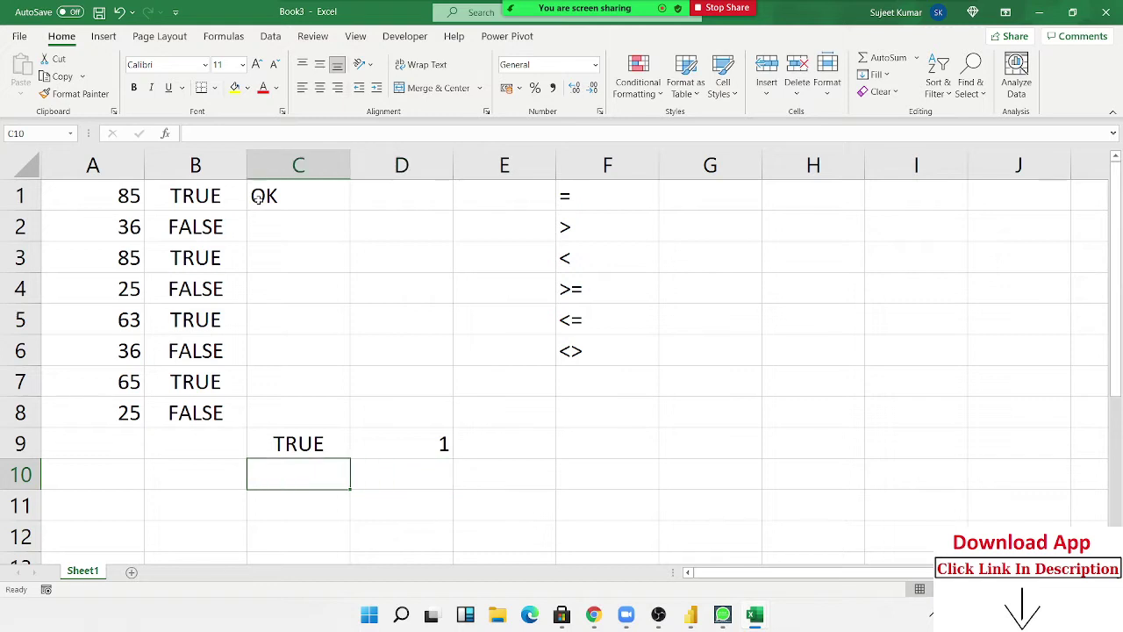
{"action": "type", "text": "false"}
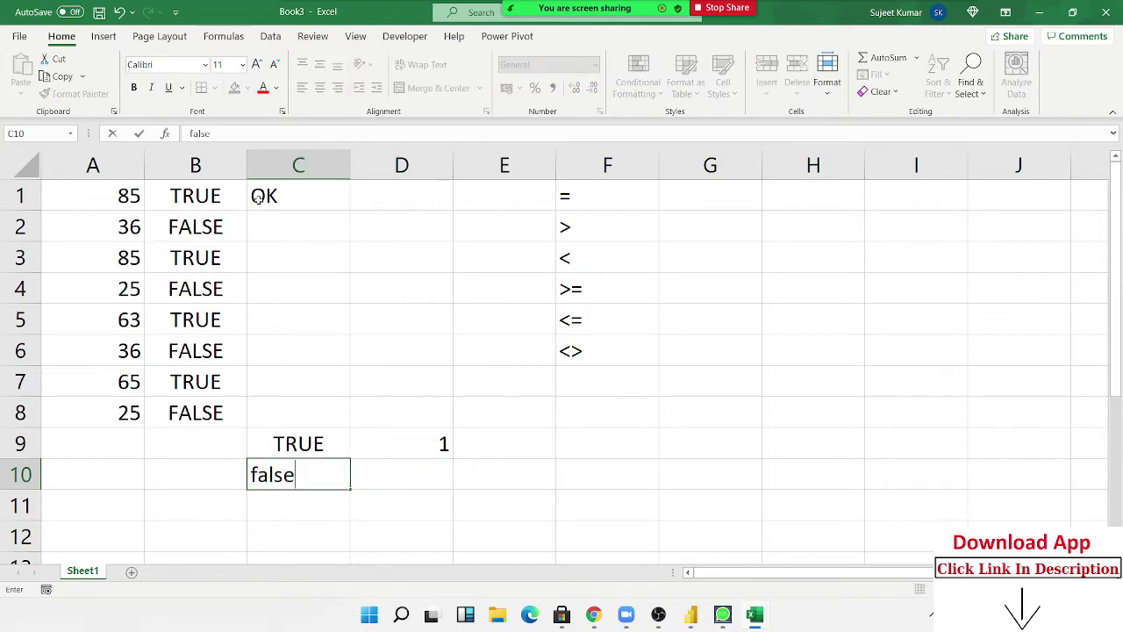
{"action": "key", "text": "Right"}
{"action": "type", "text": "0"}
{"action": "key", "text": "Up"}
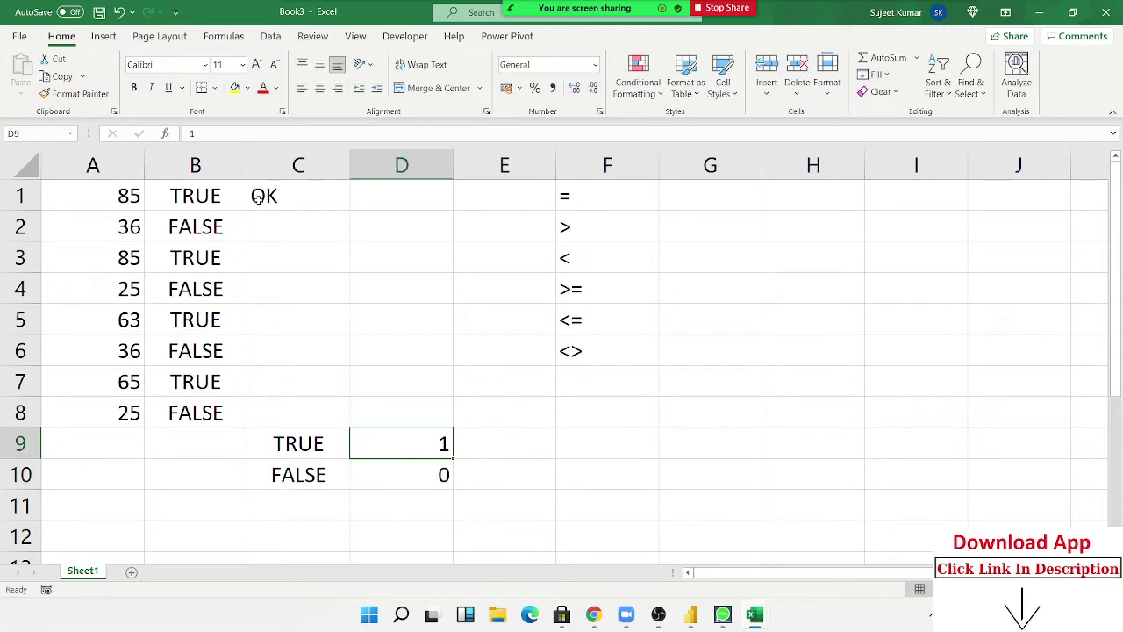
{"action": "key", "text": "Up"}
{"action": "key", "text": "Up"}
{"action": "key", "text": "Up"}
{"action": "key", "text": "Up"}
{"action": "key", "text": "Up"}
{"action": "key", "text": "Up"}
{"action": "key", "text": "Left"}
{"action": "key", "text": "Left"}
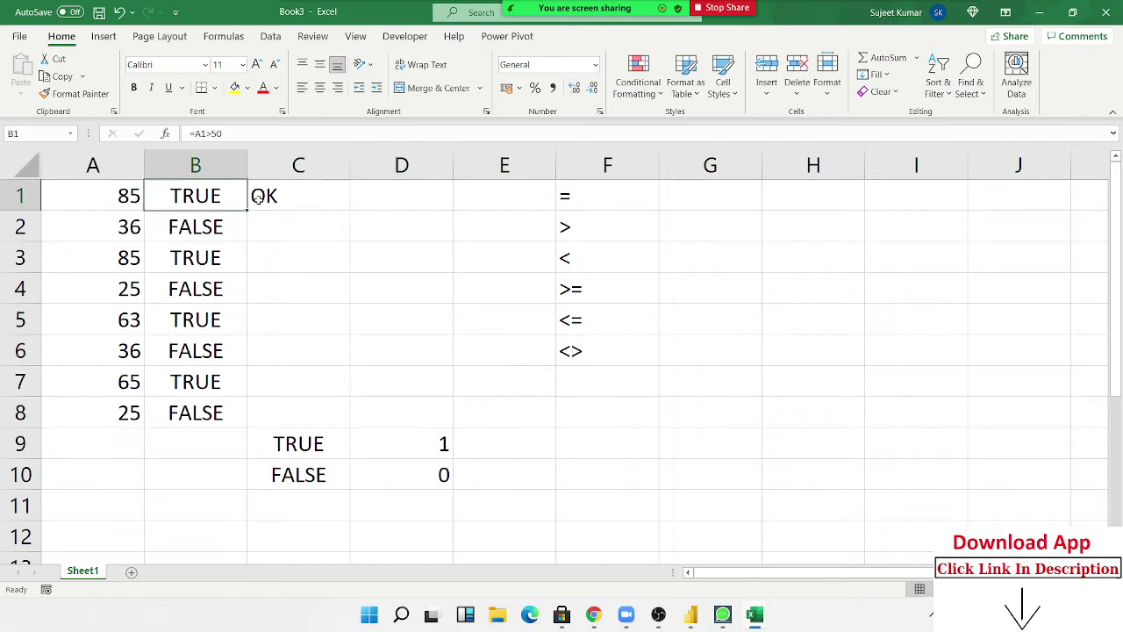
Clear the old TRUE/FALSE and OK results from B1:C8.
{"action": "key", "text": "ctrl+shift+Down"}
{"action": "key", "text": "shift+Right"}
{"action": "key", "text": "Delete"}
{"action": "key", "text": "Up"}
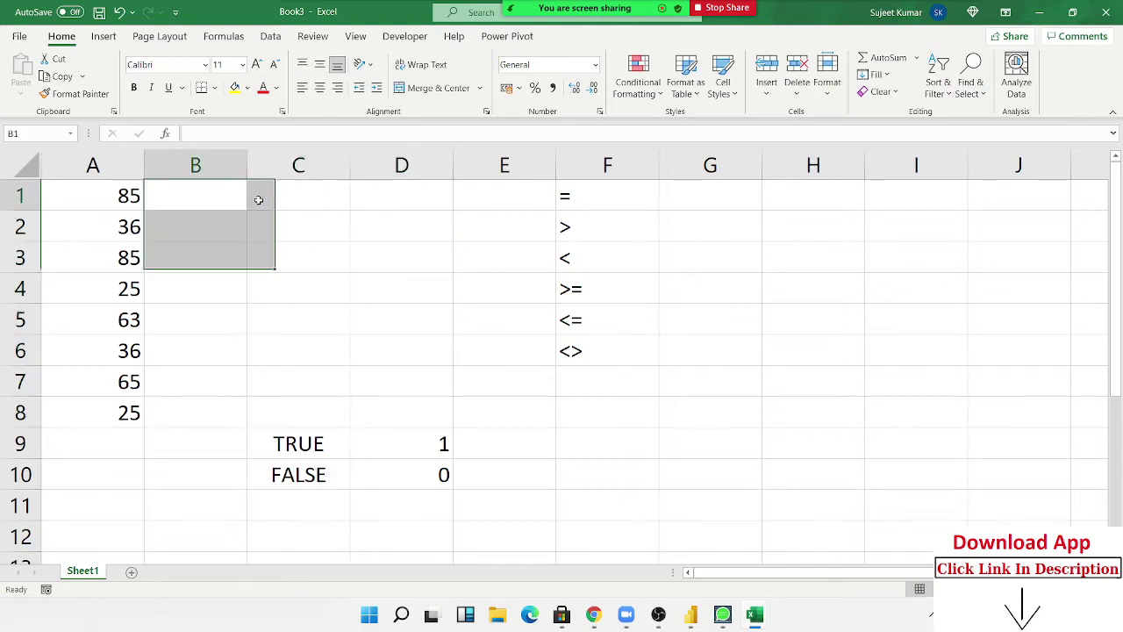
Enter =IF(A1>50,"OK","Pending") in B1.
{"action": "type", "text": "=IF("}
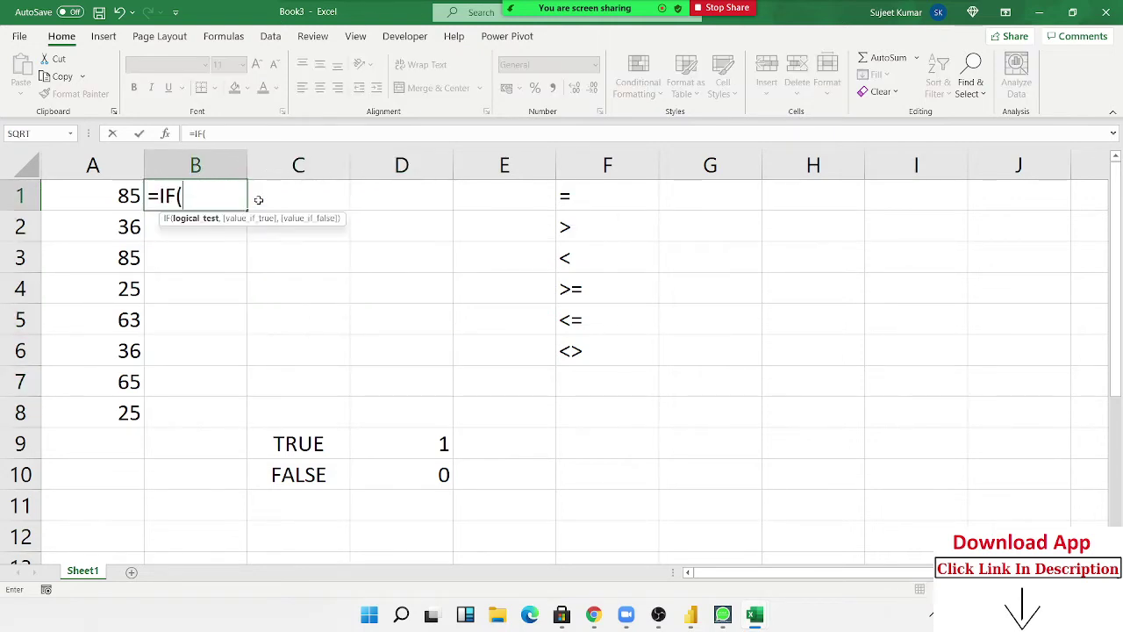
{"action": "key", "text": "Left"}
{"action": "type", "text": ">"}
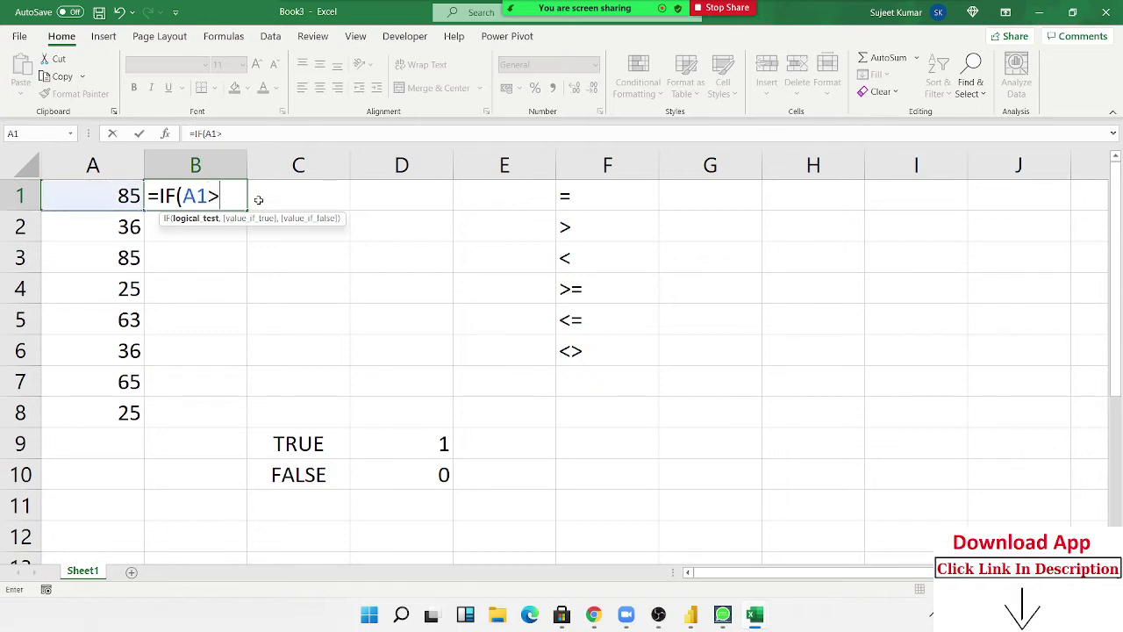
{"action": "type", "text": "50,"}
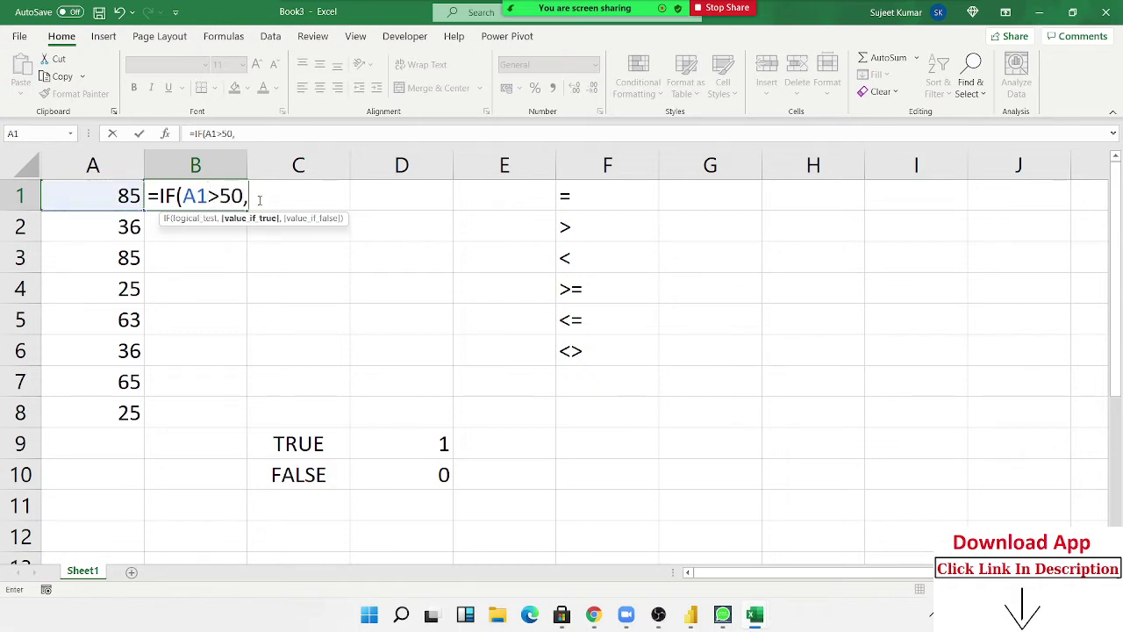
{"action": "type", "text": "\"OK"}
{"action": "type", "text": "\",\"P"}
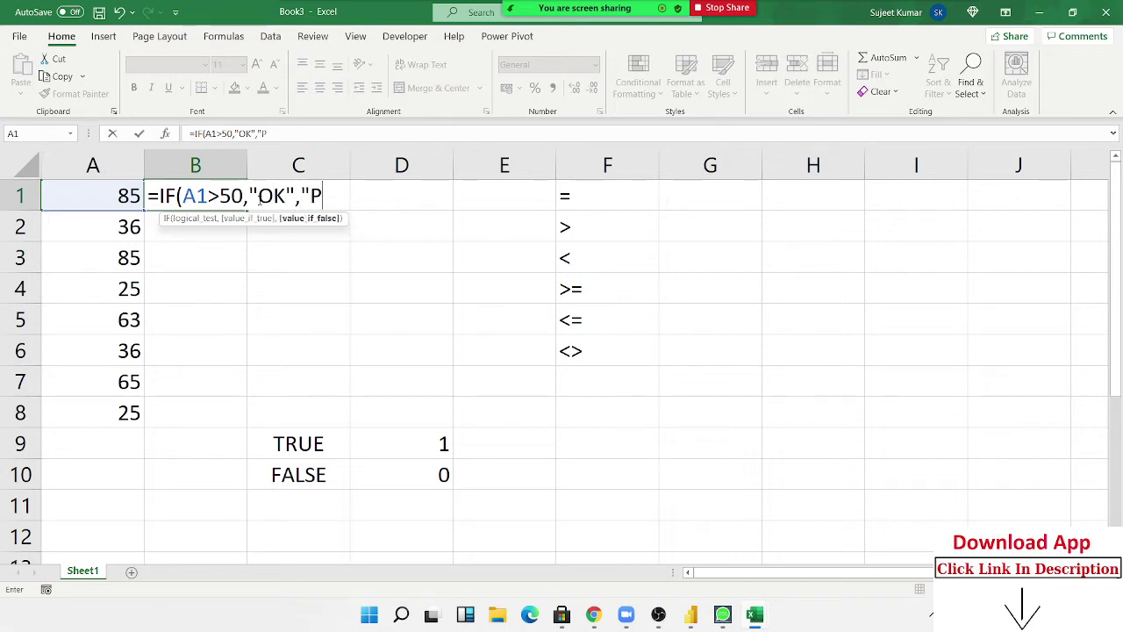
{"action": "type", "text": "ending"}
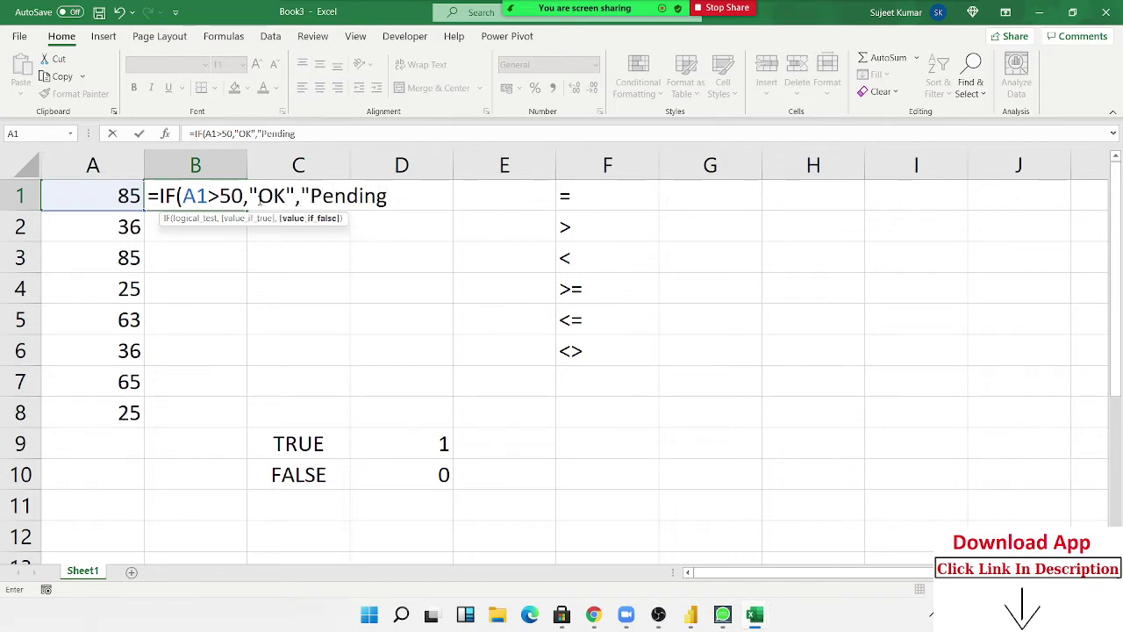
{"action": "type", "text": "\")"}
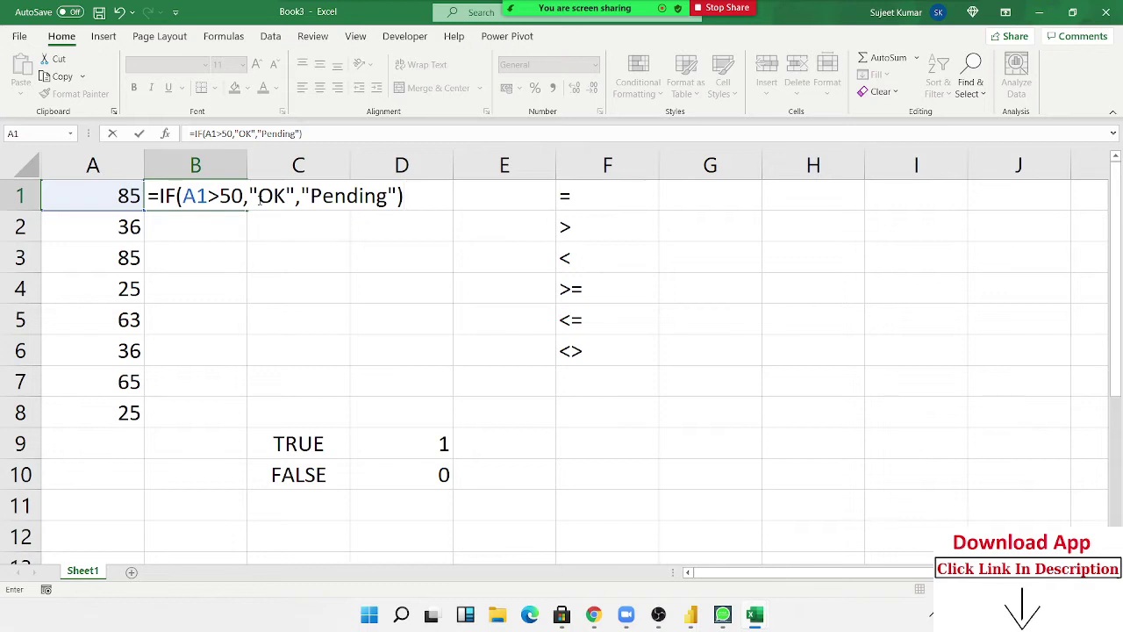
{"action": "left_click_drag", "start_coordinate": [183, 196], "coordinate": [243, 198]}
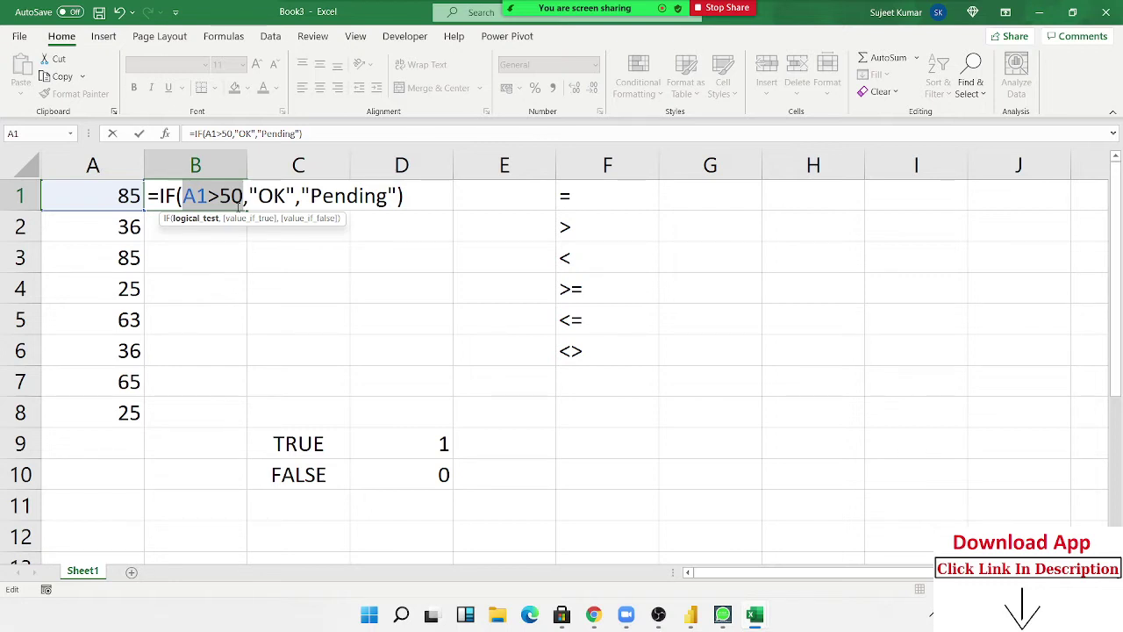
{"action": "key", "text": "Return"}
Fill the B1 IF formula down to B8 and delete the extra copies in B9:B10.
{"action": "left_click", "coordinate": [237, 207]}
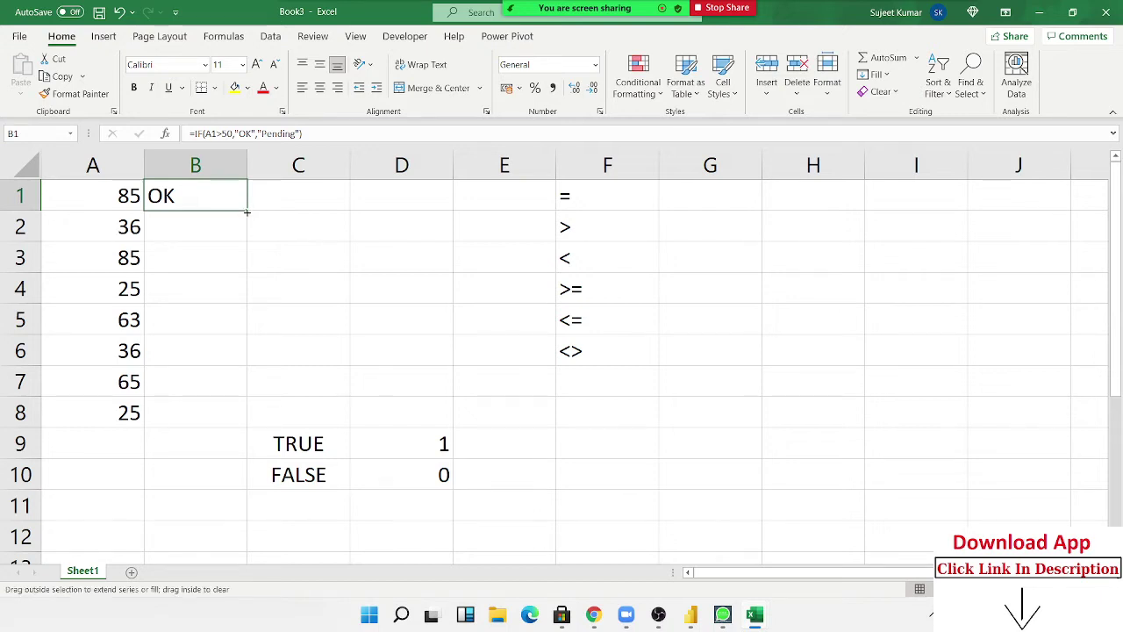
{"action": "double_click", "coordinate": [247, 211]}
{"action": "left_click", "coordinate": [224, 436]}
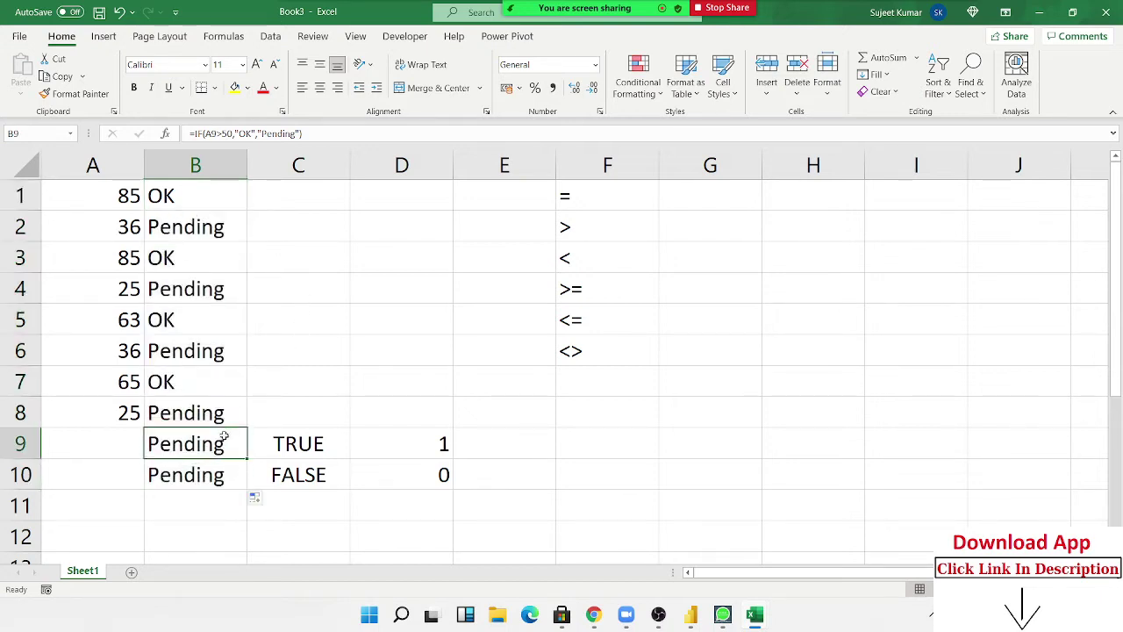
{"action": "key", "text": "shift+Down"}
{"action": "key", "text": "Delete"}
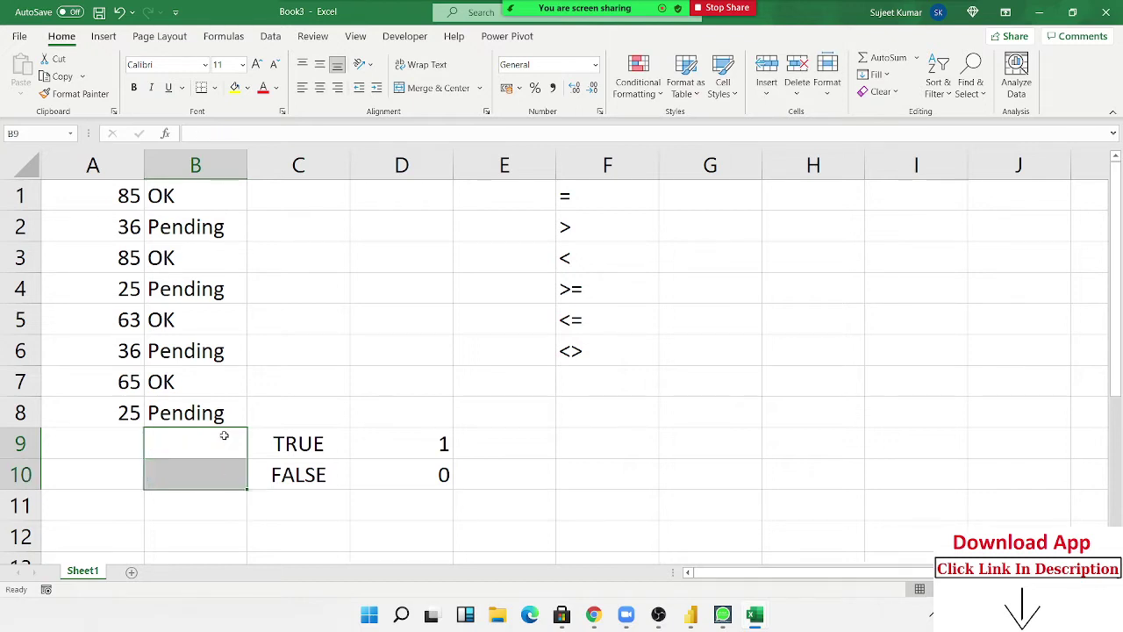
{"action": "scroll", "coordinate": [483, 310], "scroll_direction": "down", "scroll_amount": 1}
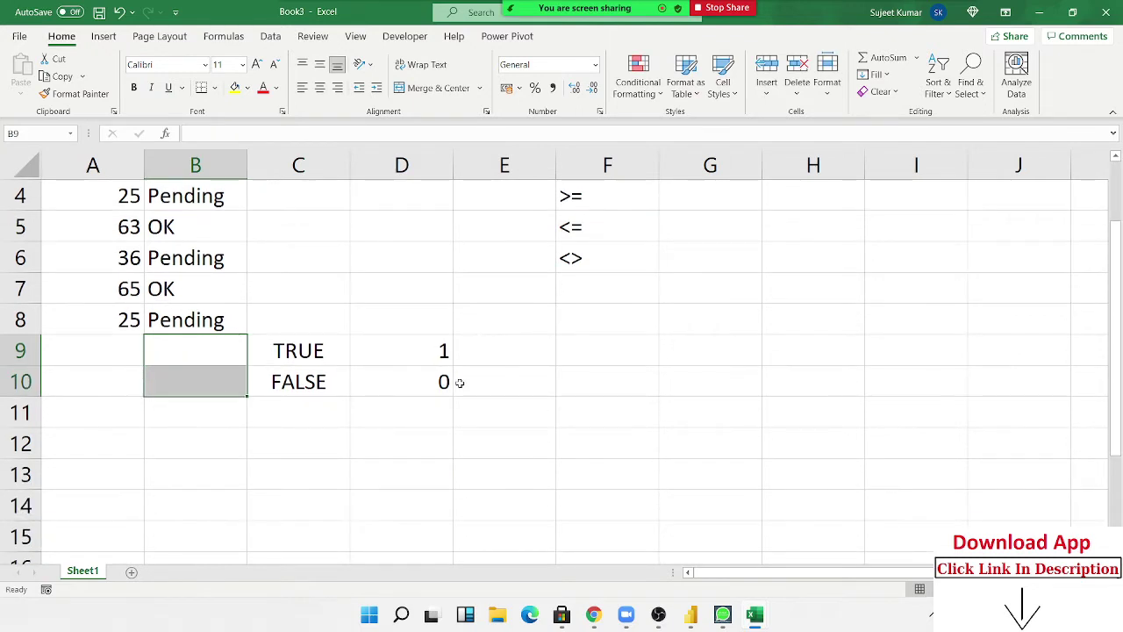
{"action": "scroll", "coordinate": [461, 381], "scroll_direction": "down", "scroll_amount": 1}
{"action": "left_click", "coordinate": [328, 386]}
{"action": "scroll", "coordinate": [328, 383], "scroll_direction": "down", "scroll_amount": 1}
{"action": "scroll", "coordinate": [327, 383], "scroll_direction": "down", "scroll_amount": 1}
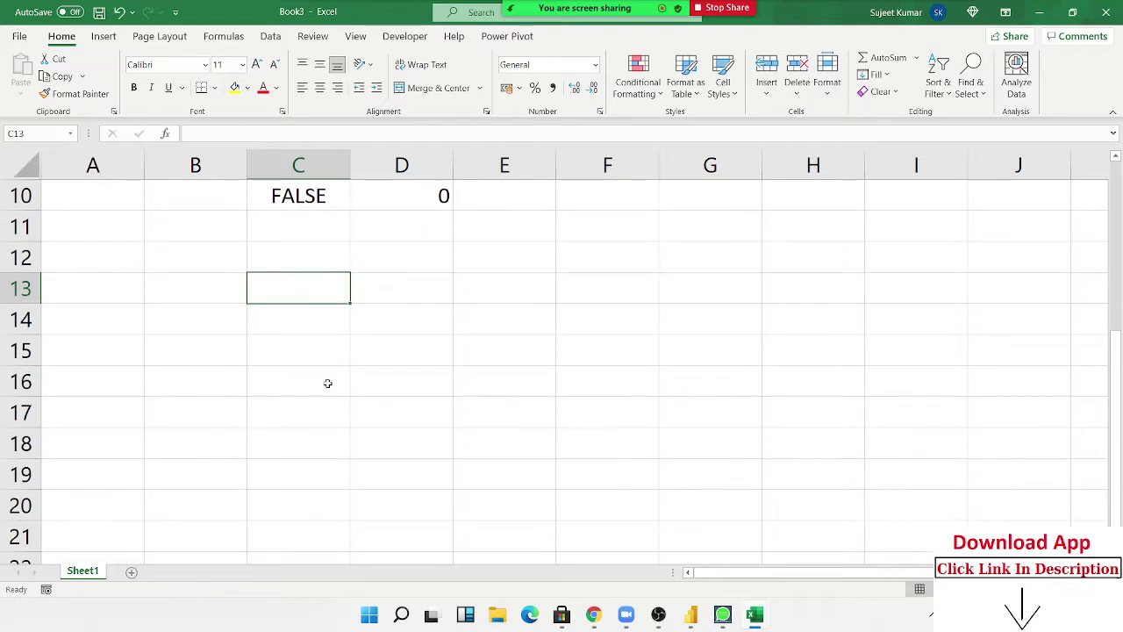
Begin a new formula in C13 by inserting IF from the function suggestions.
{"action": "type", "text": "="}
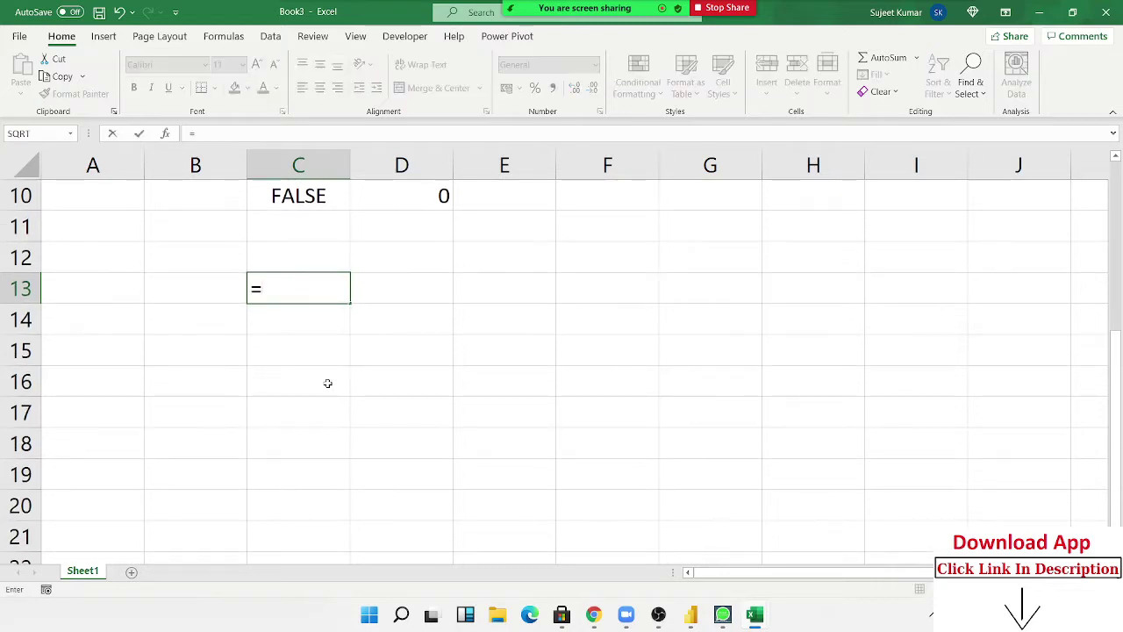
{"action": "key", "text": "BackSpace"}
{"action": "type", "text": "+"}
{"action": "type", "text": "i"}
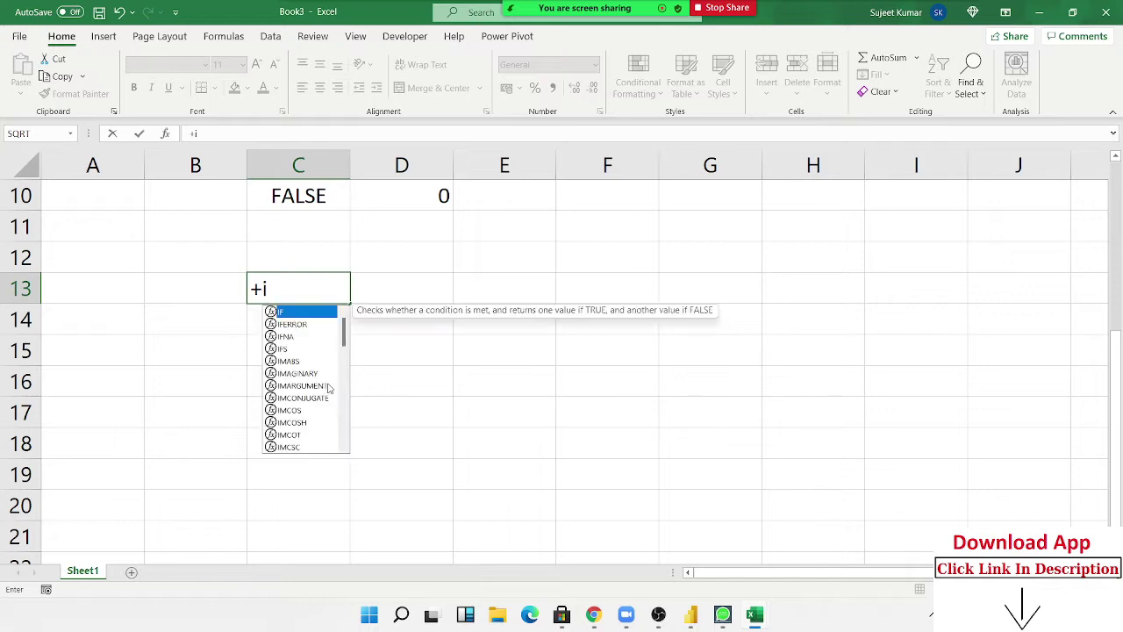
{"action": "key", "text": "BackSpace"}
{"action": "key", "text": "BackSpace"}
{"action": "type", "text": "-i"}
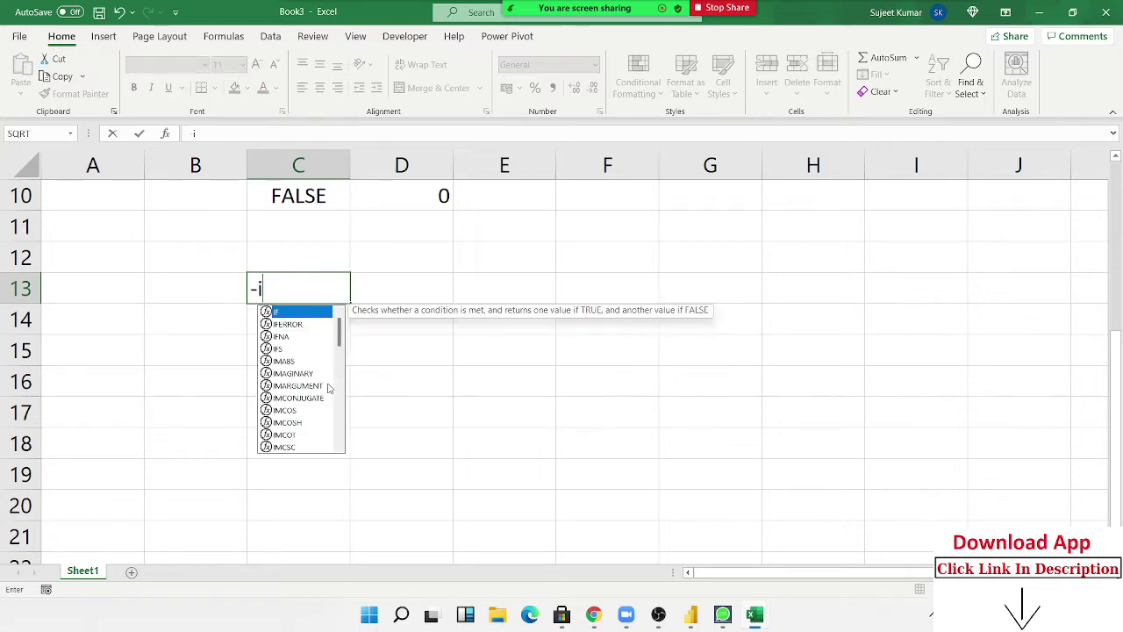
{"action": "key", "text": "BackSpace"}
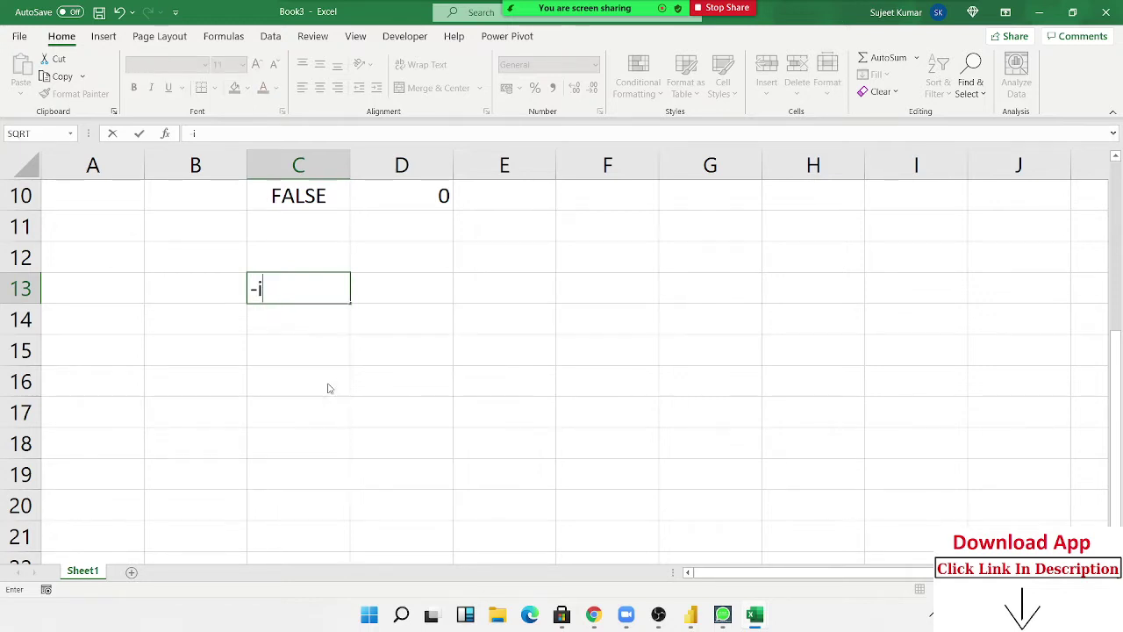
{"action": "key", "text": "BackSpace"}
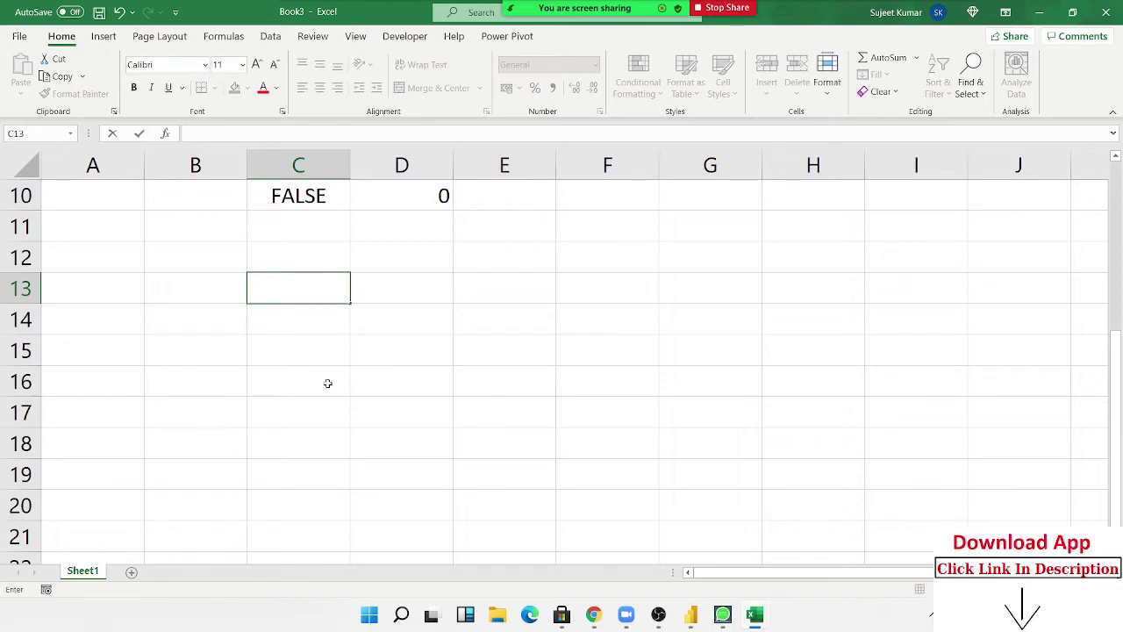
{"action": "type", "text": "="}
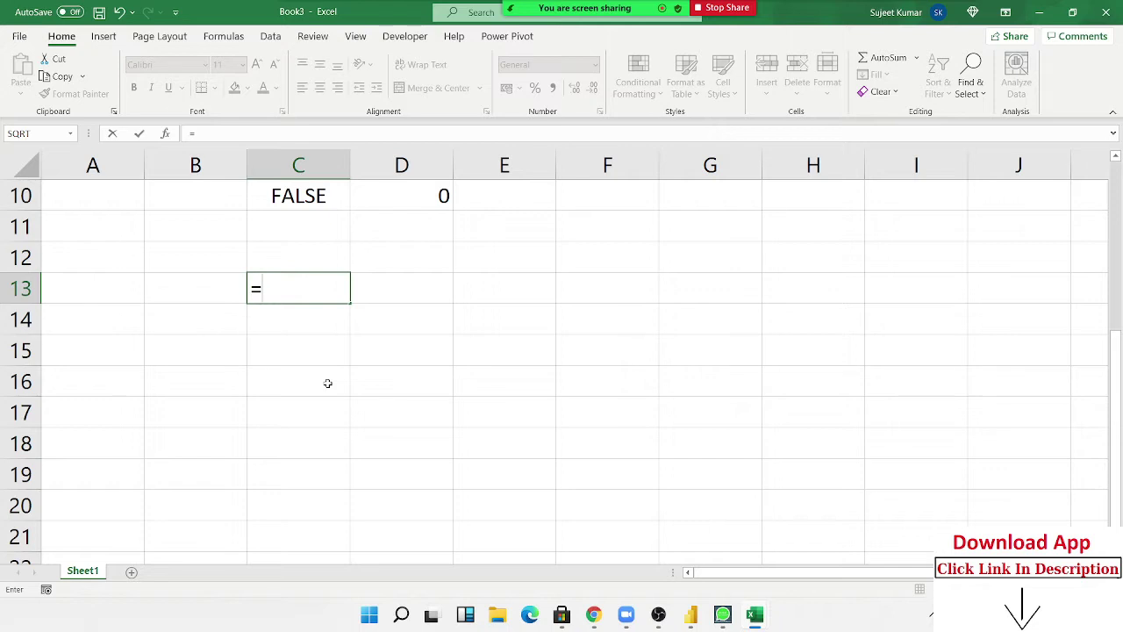
{"action": "type", "text": "i"}
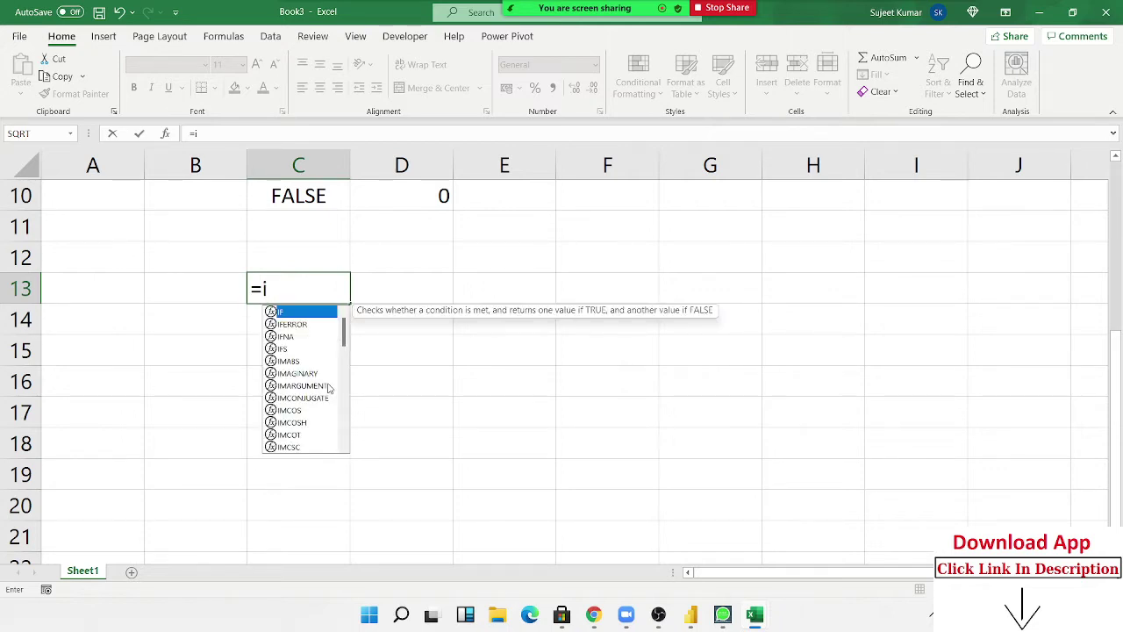
{"action": "type", "text": "f("}
{"action": "key", "text": "Down"}
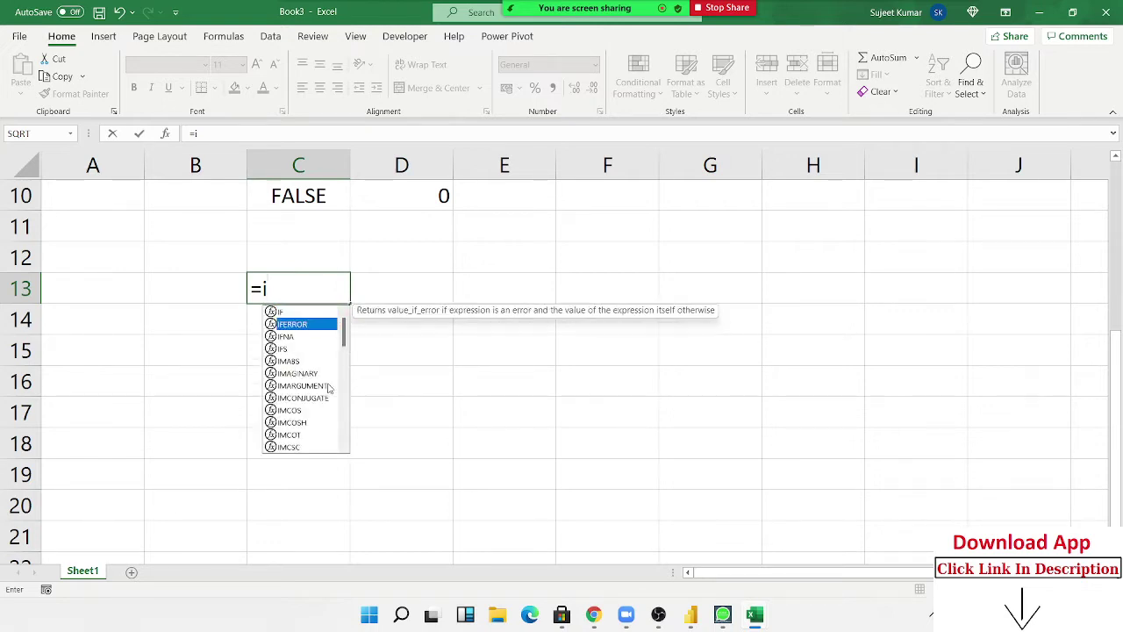
{"action": "key", "text": "Up"}
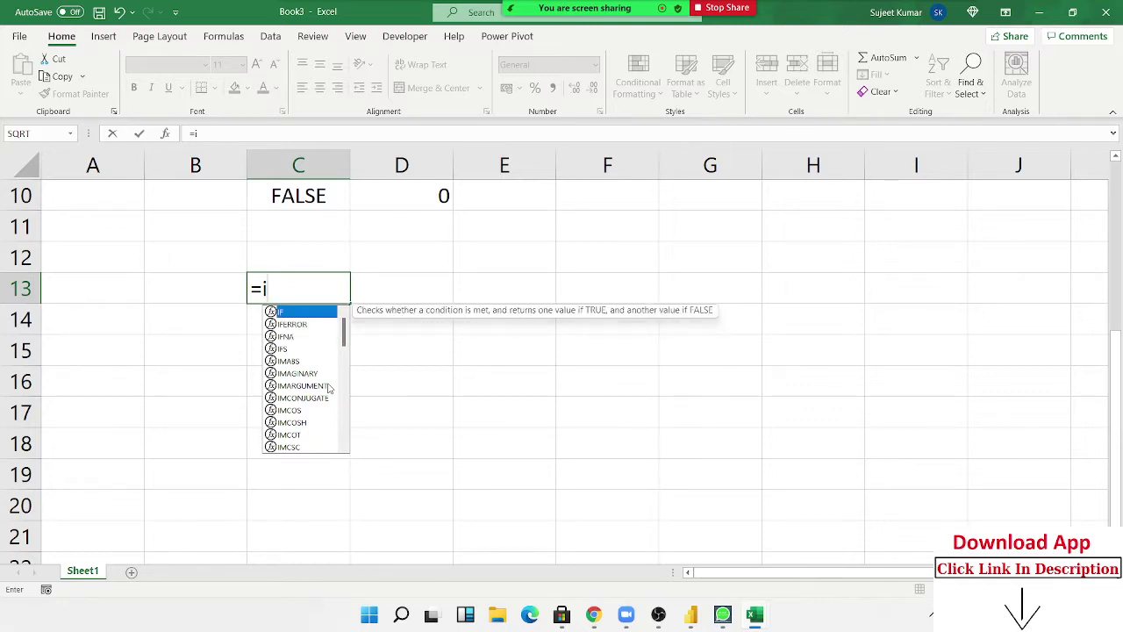
{"action": "key", "text": "Tab"}
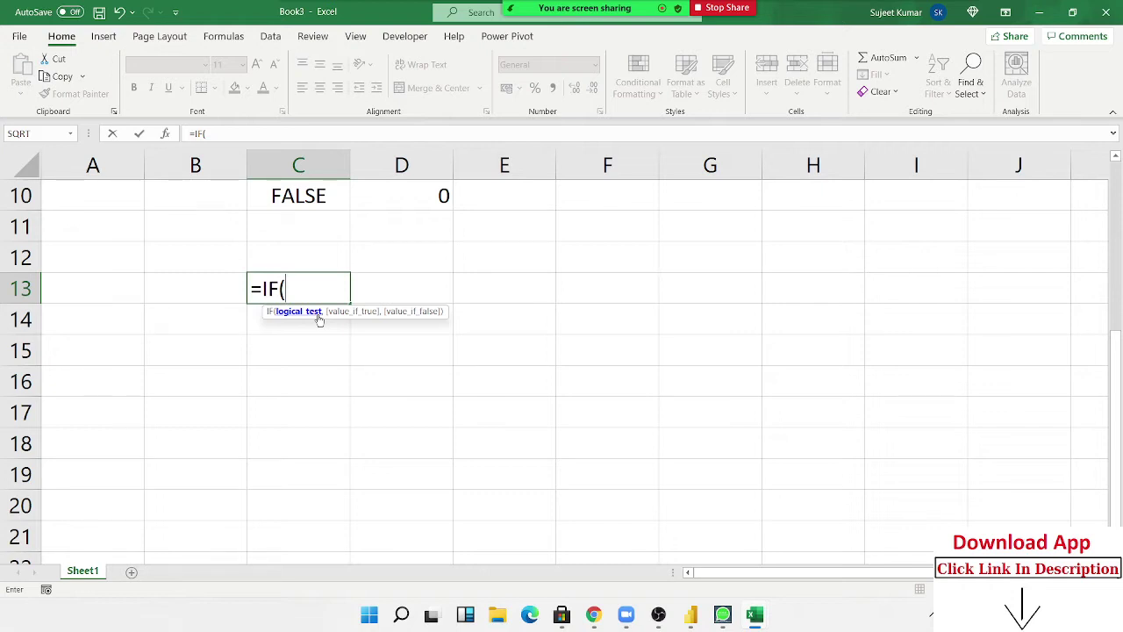
Complete C13's test as =IF(A13>50, after dismissing the missing-parenthesis warning.
{"action": "key", "text": "Return"}
{"action": "key", "text": "Return"}
{"action": "key", "text": "Return"}
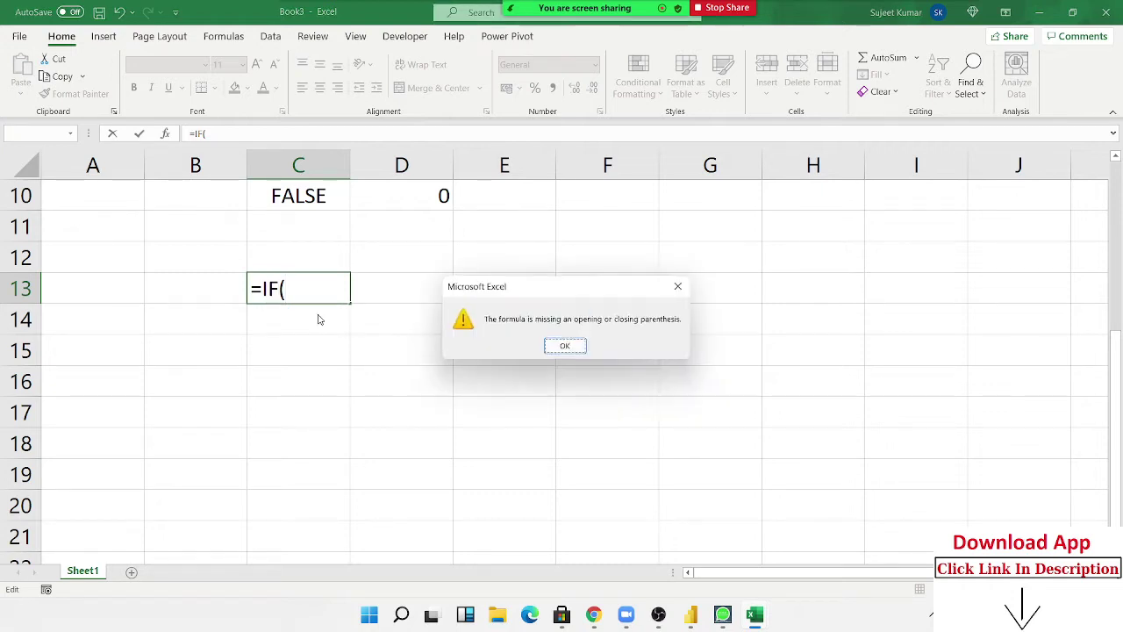
{"action": "key", "text": "Return"}
{"action": "key", "text": "Return"}
{"action": "key", "text": "Return"}
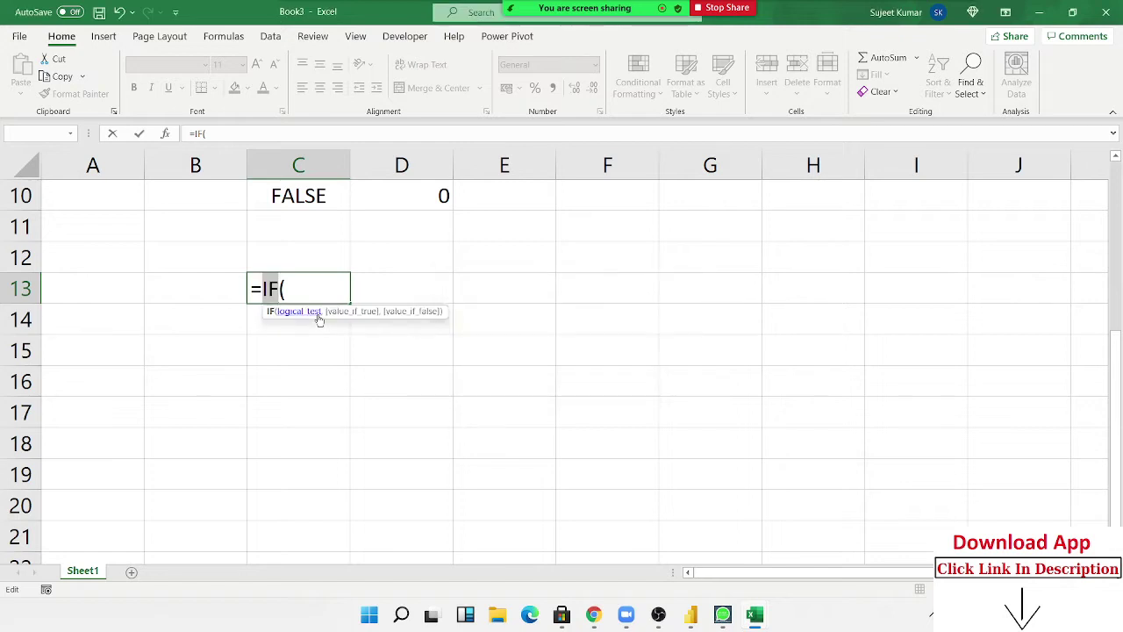
{"action": "key", "text": "Right"}
{"action": "key", "text": "Right"}
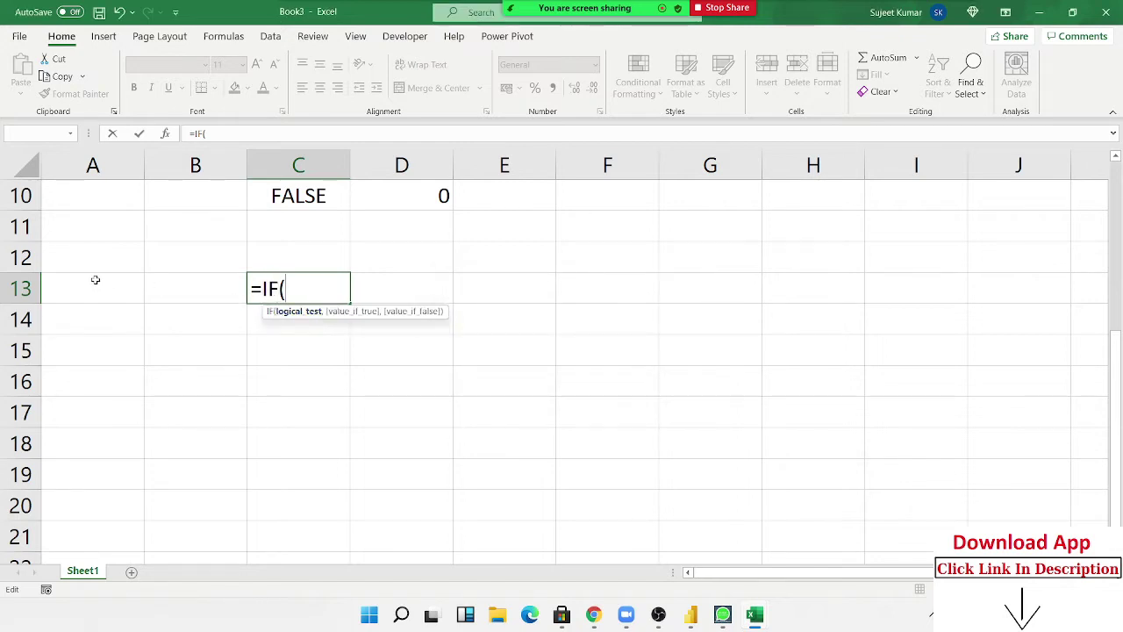
{"action": "left_click", "coordinate": [93, 286]}
{"action": "type", "text": ">56"}
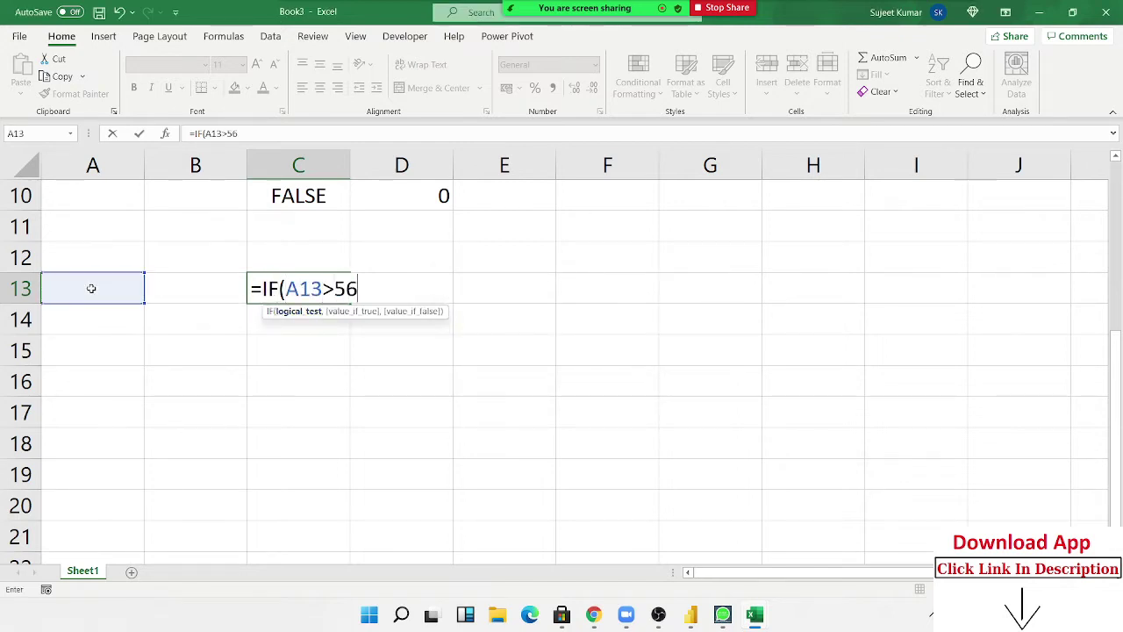
{"action": "type", "text": "5"}
{"action": "key", "text": "BackSpace"}
{"action": "key", "text": "BackSpace"}
{"action": "type", "text": "0"}
{"action": "type", "text": ","}
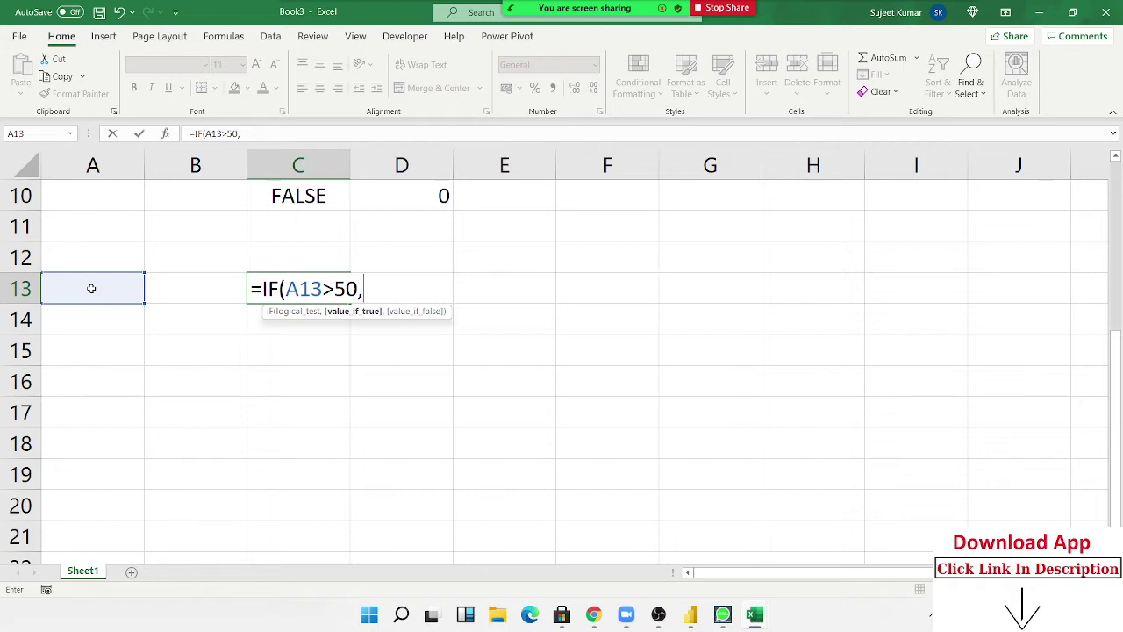
Remove the stray period and commit C13's formula so it returns FALSE.
{"action": "type", "text": "."}
{"action": "key", "text": "BackSpace"}
{"action": "key", "text": "Return"}
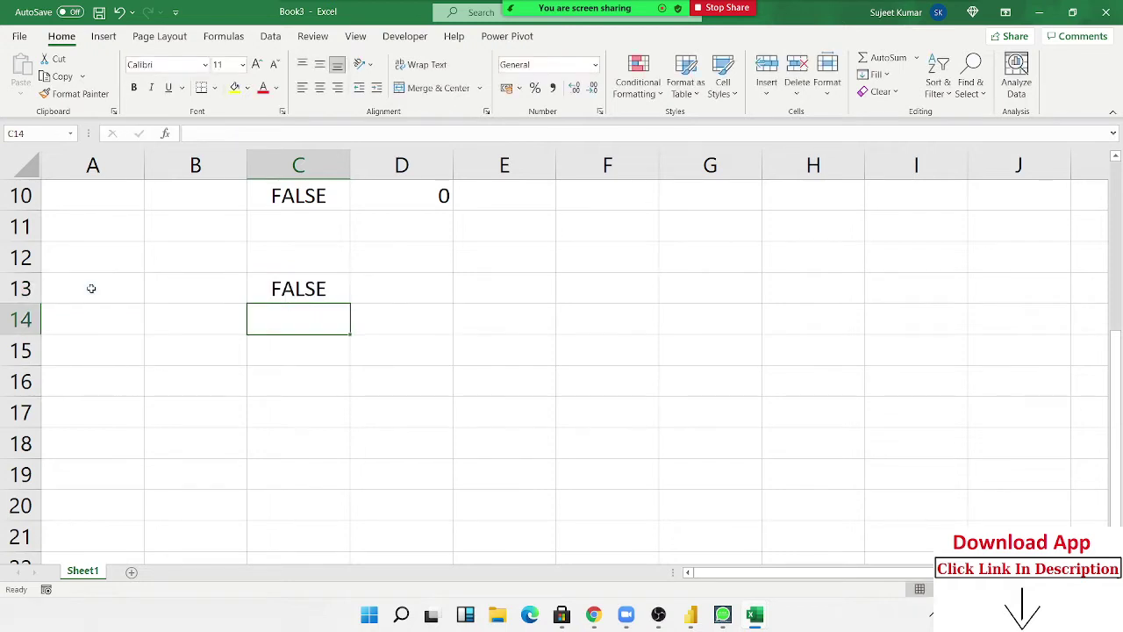
{"action": "key", "text": "Up"}
{"action": "key", "text": "Down"}
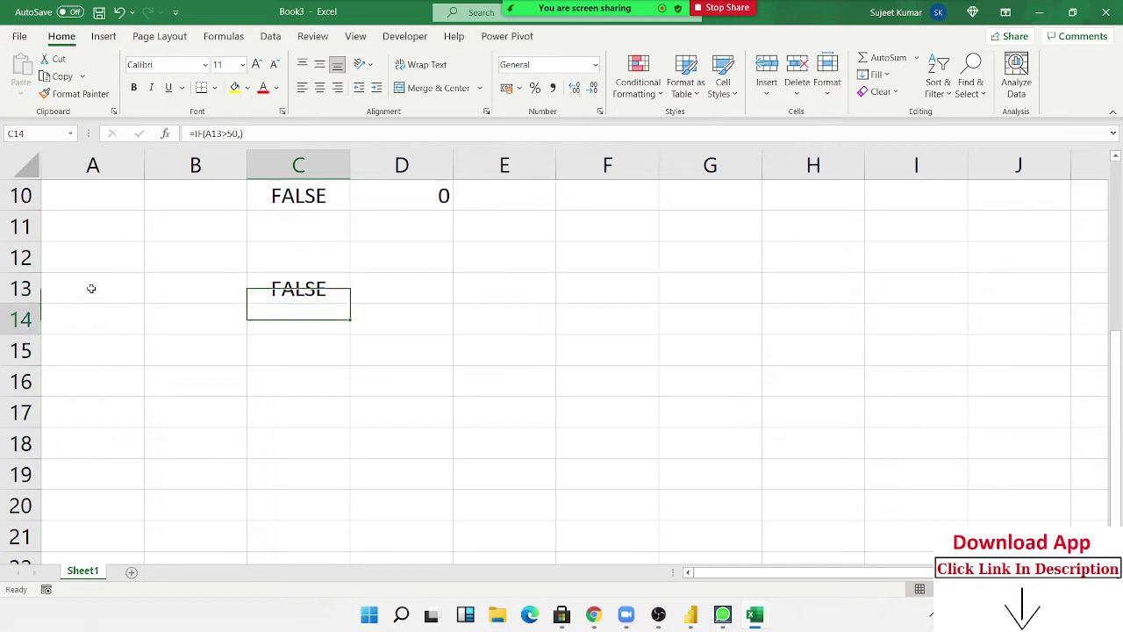
{"action": "key", "text": "Right"}
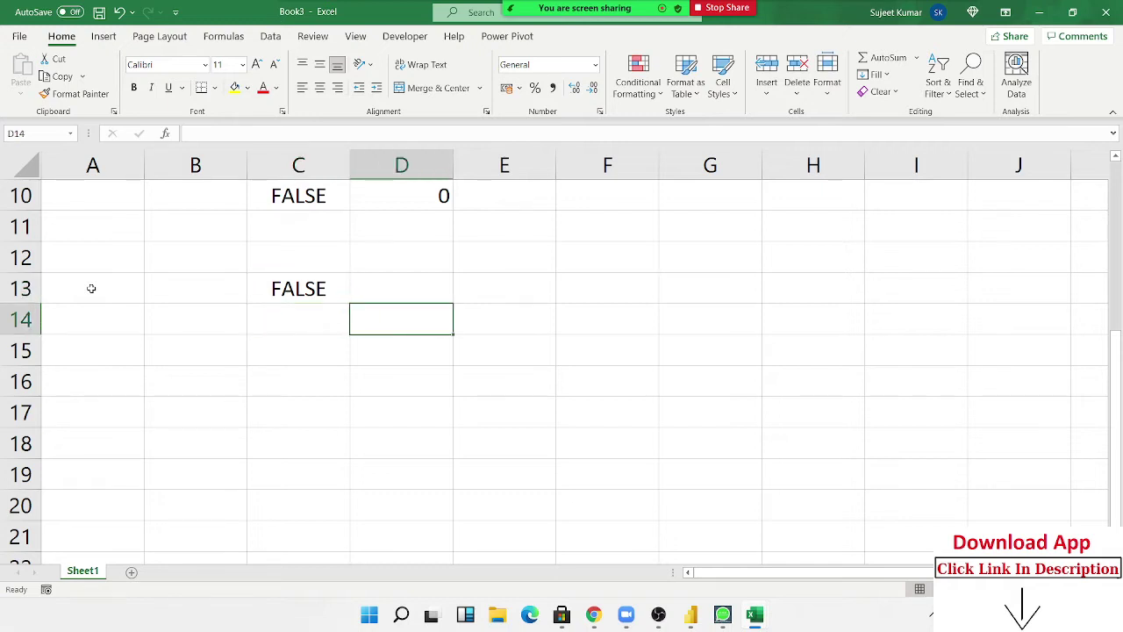
Start an IFERROR formula in D14, then cancel it.
{"action": "type", "text": "=i"}
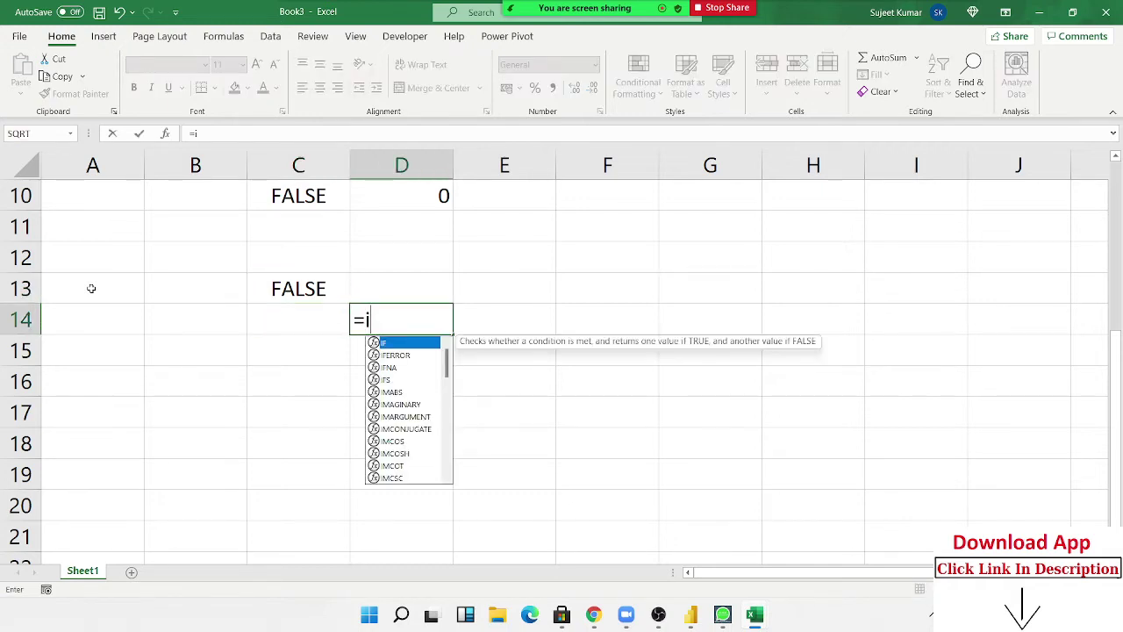
{"action": "key", "text": "Down"}
{"action": "key", "text": "Tab"}
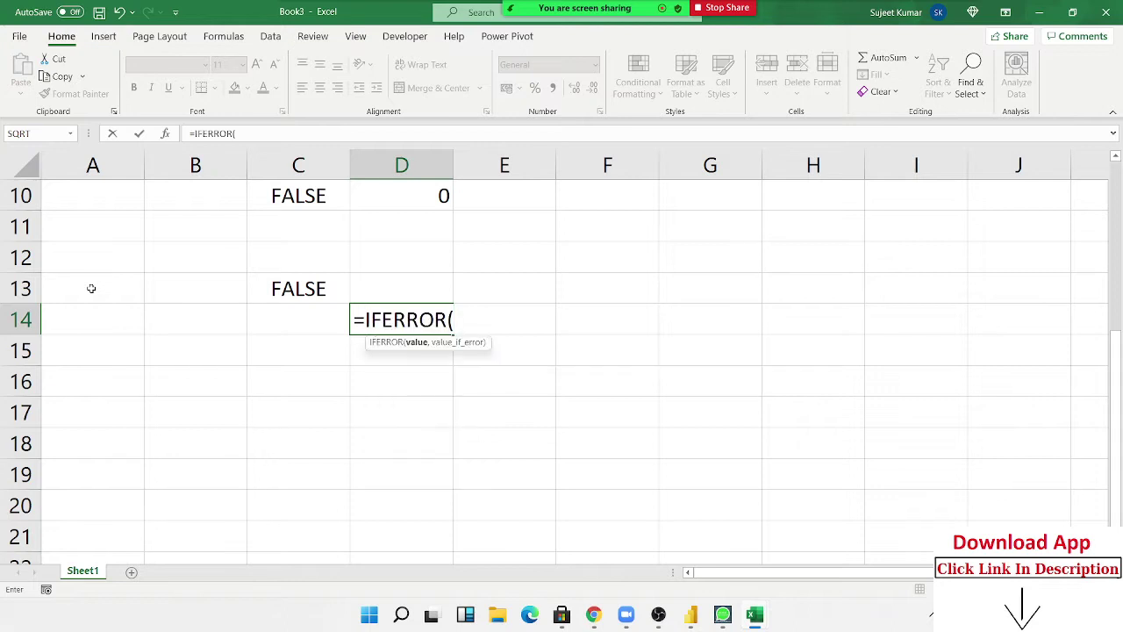
{"action": "key", "text": "Escape"}
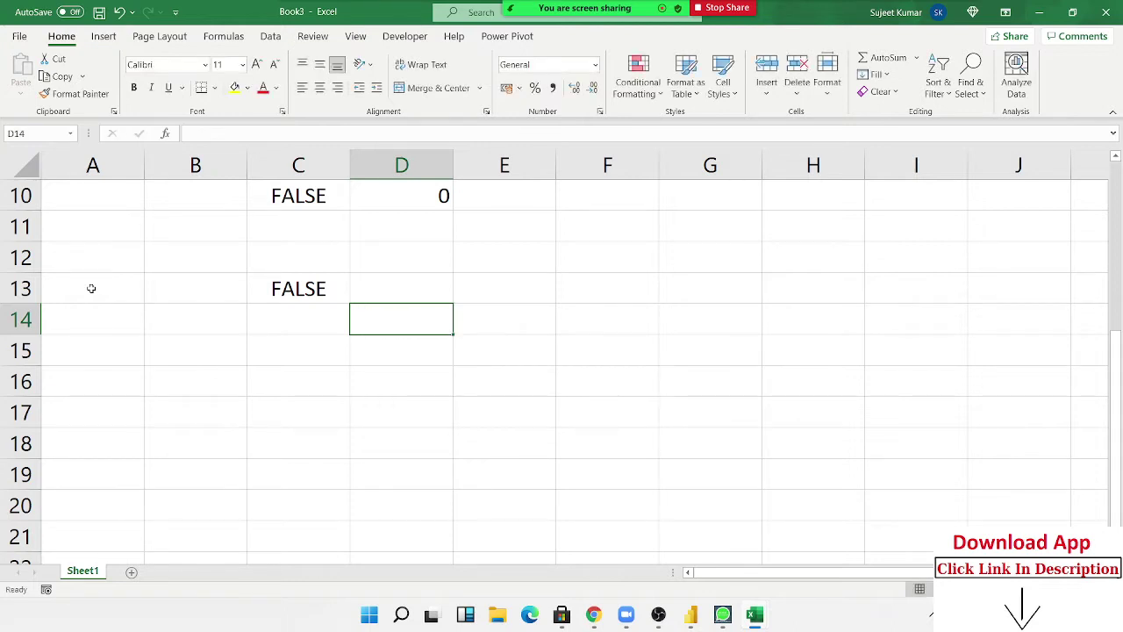
Delete the old TRUE/FALSE and 1/0 results from C8:D14.
{"action": "key", "text": "Left"}
{"action": "key", "text": "Up"}
{"action": "key", "text": "Up"}
{"action": "key", "text": "Up"}
{"action": "key", "text": "Up"}
{"action": "key", "text": "Up"}
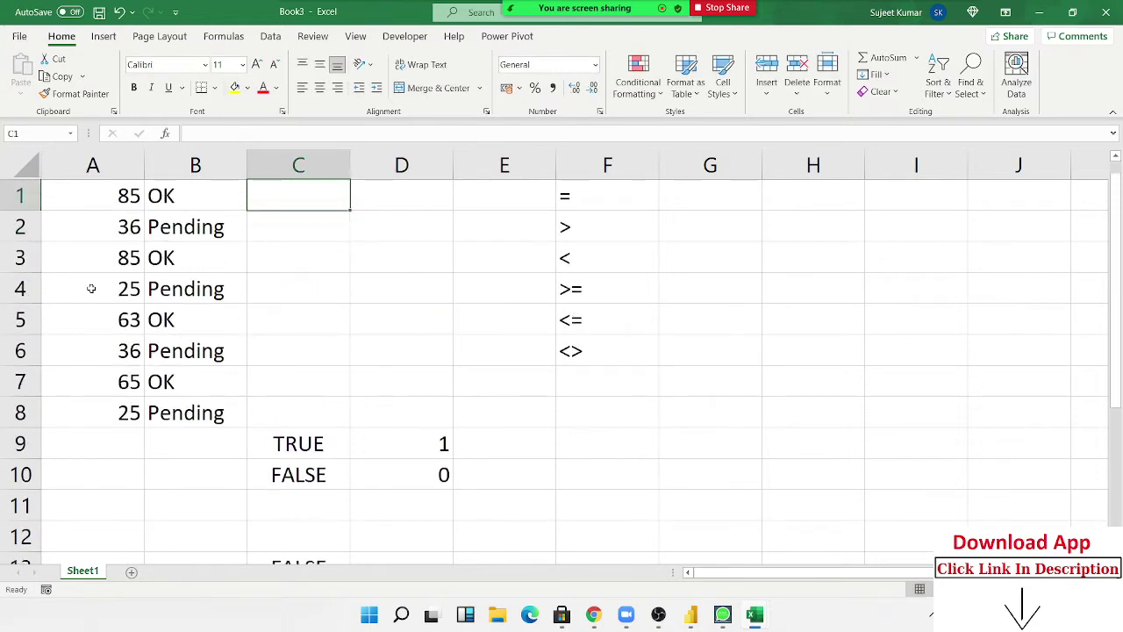
{"action": "scroll", "coordinate": [91, 351], "scroll_direction": "down", "scroll_amount": 3}
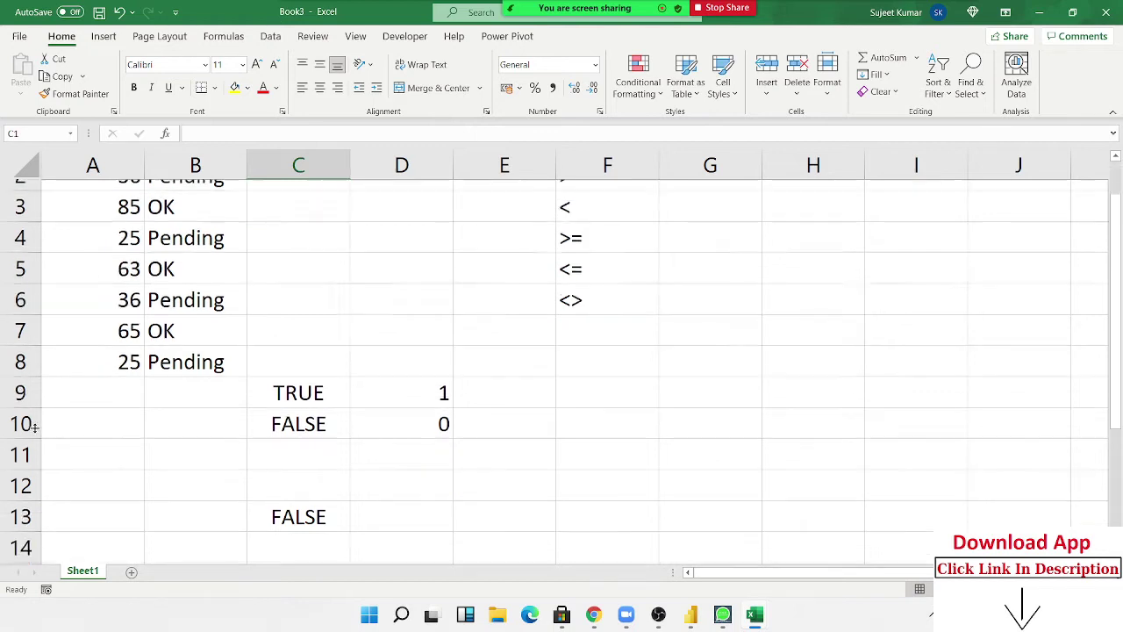
{"action": "scroll", "coordinate": [331, 244], "scroll_direction": "up", "scroll_amount": 3}
{"action": "scroll", "coordinate": [304, 276], "scroll_direction": "down", "scroll_amount": 1}
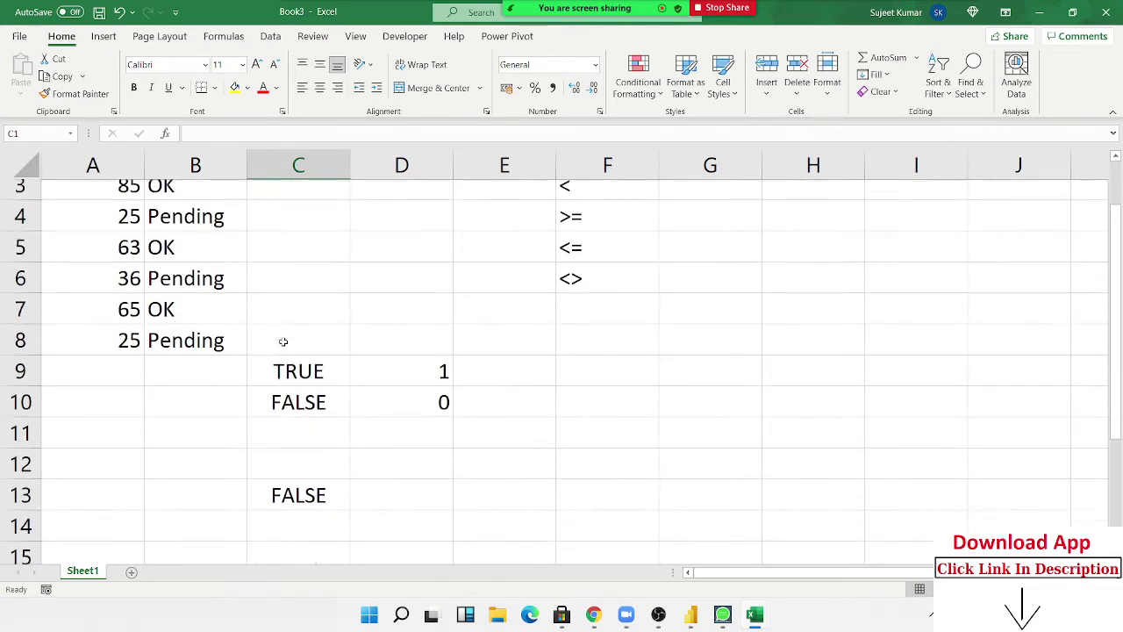
{"action": "left_click_drag", "start_coordinate": [289, 323], "coordinate": [379, 508]}
{"action": "key", "text": "Delete"}
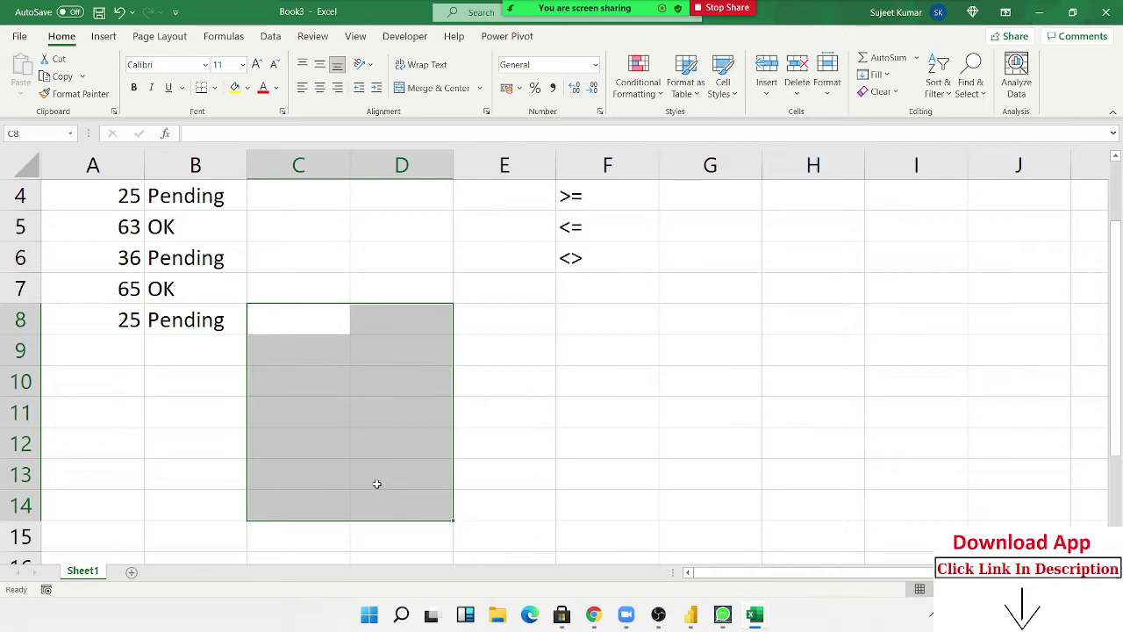
{"action": "scroll", "coordinate": [377, 484], "scroll_direction": "up", "scroll_amount": 1}
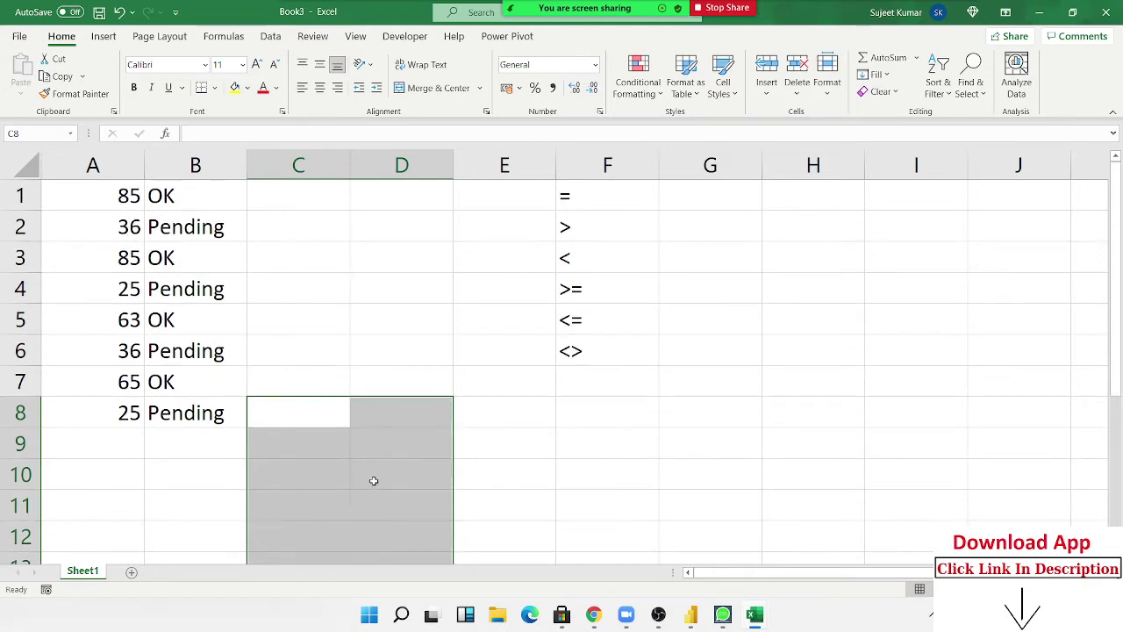
Add a new sheet and enter the headers Name and Qty in A1 and B1.
{"action": "left_click", "coordinate": [136, 572]}
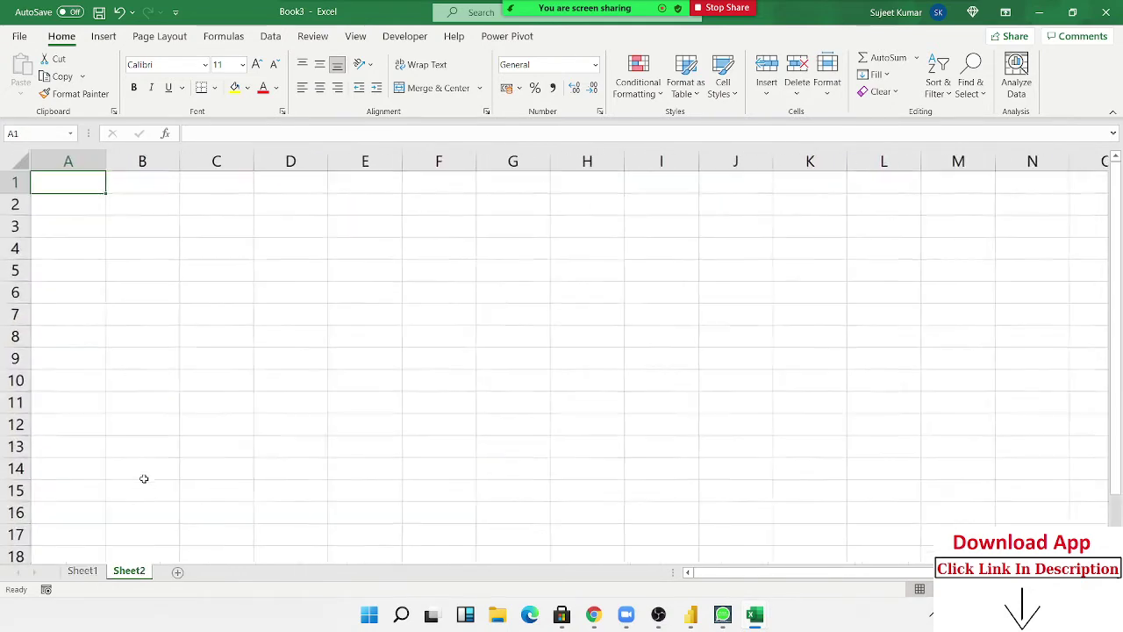
{"action": "type", "text": "N"}
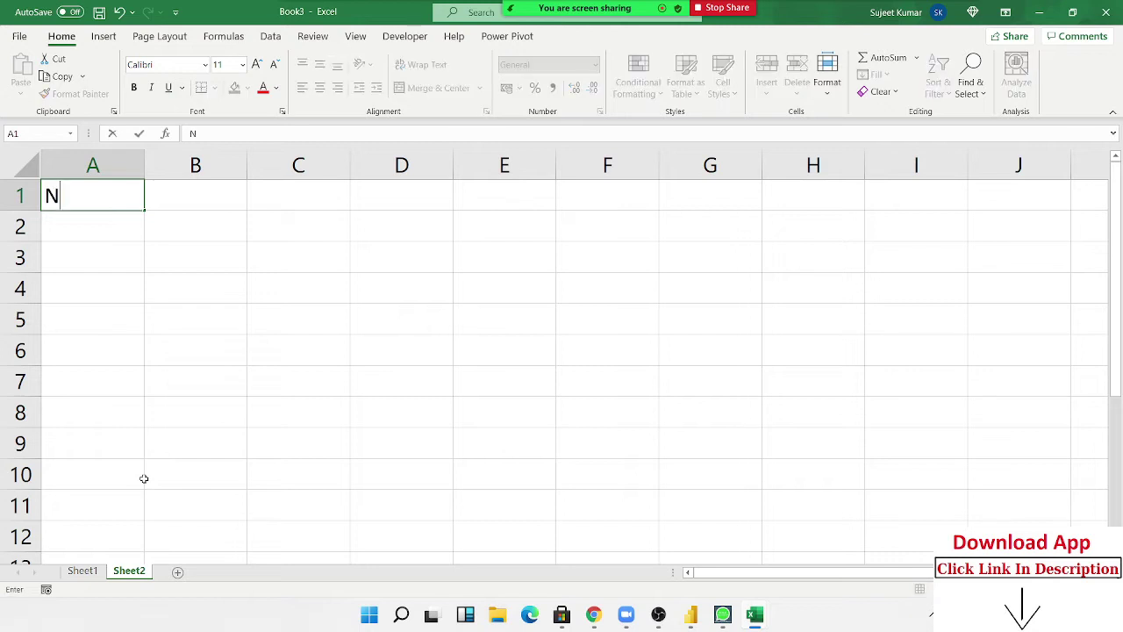
{"action": "type", "text": "ame"}
{"action": "key", "text": "Return"}
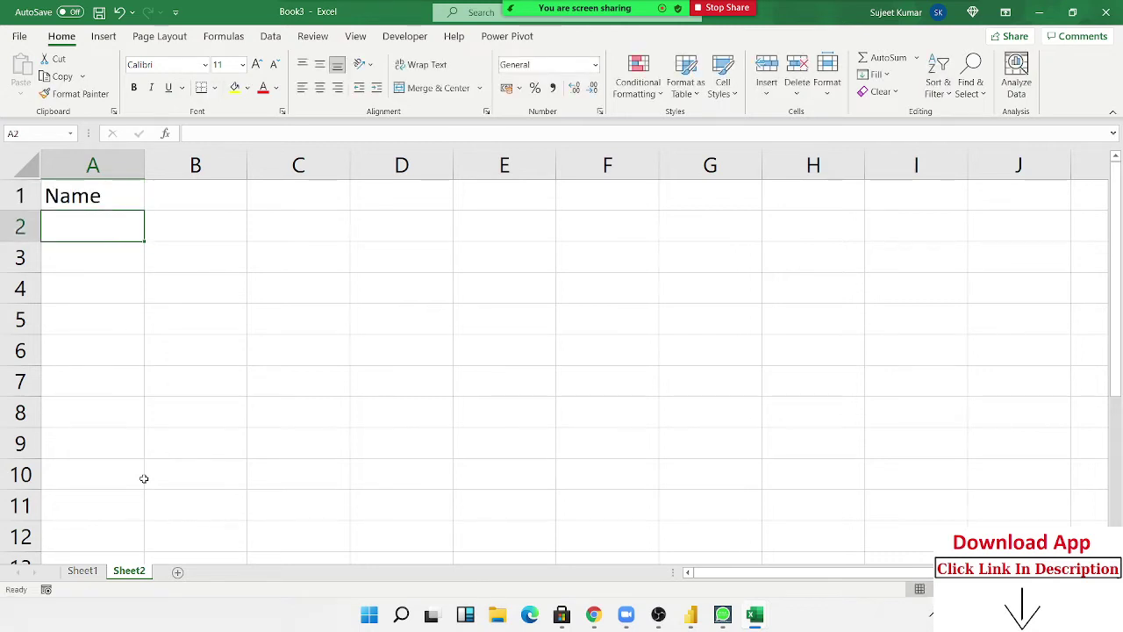
{"action": "key", "text": "Up"}
{"action": "key", "text": "Right"}
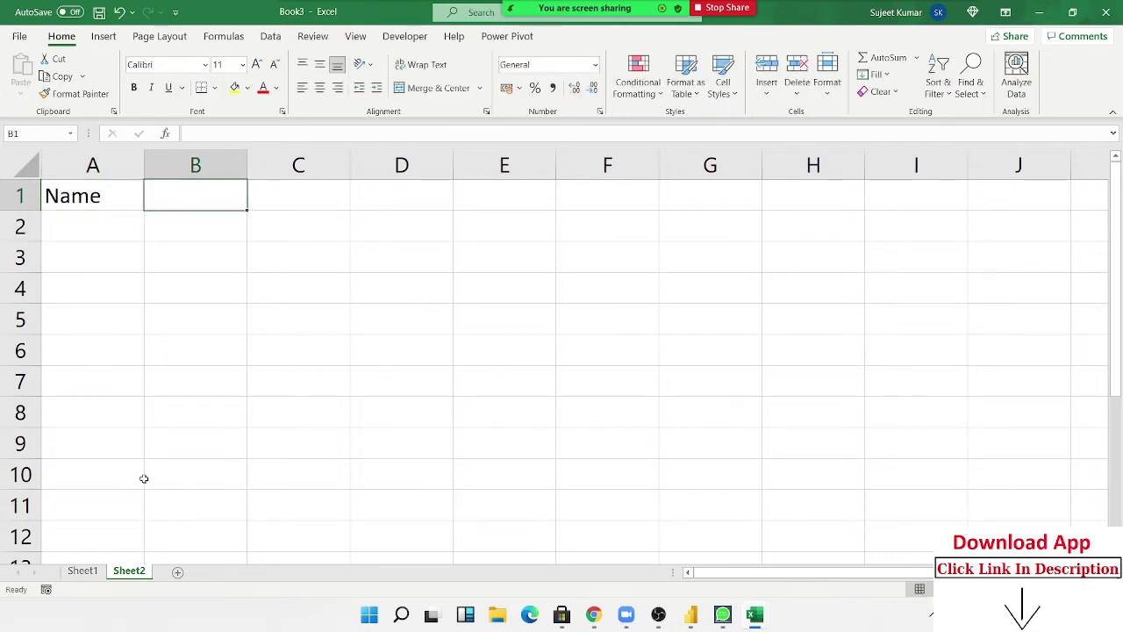
{"action": "type", "text": "Qty"}
{"action": "key", "text": "Return"}
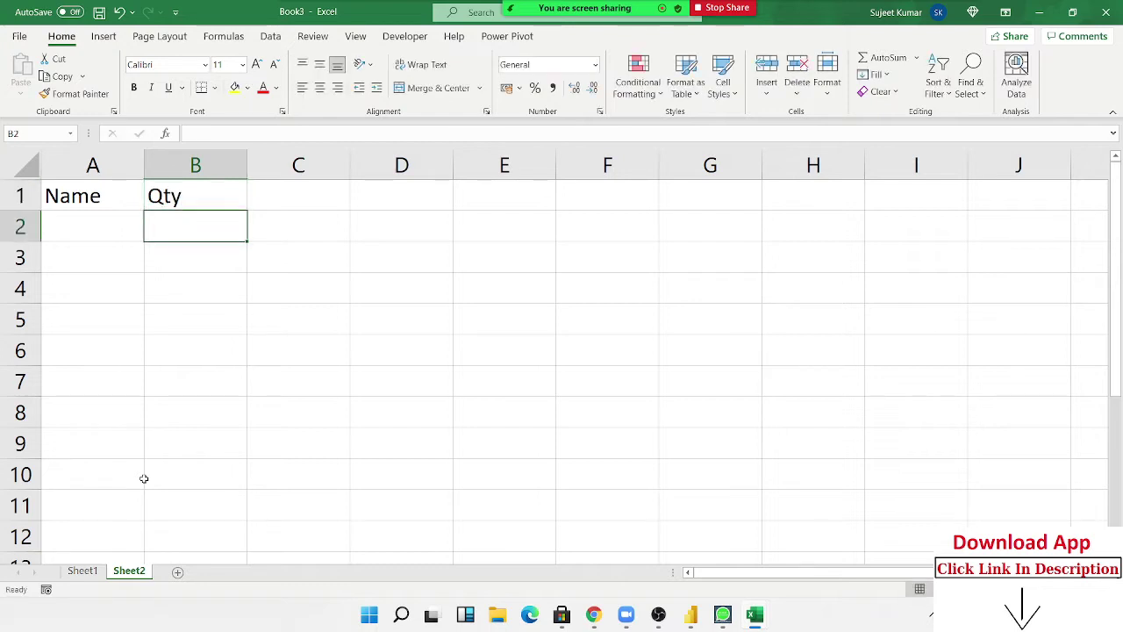
Enter the first name in A2 and AutoFill the names down to A8.
{"action": "key", "text": "Left"}
{"action": "type", "text": "Puja"}
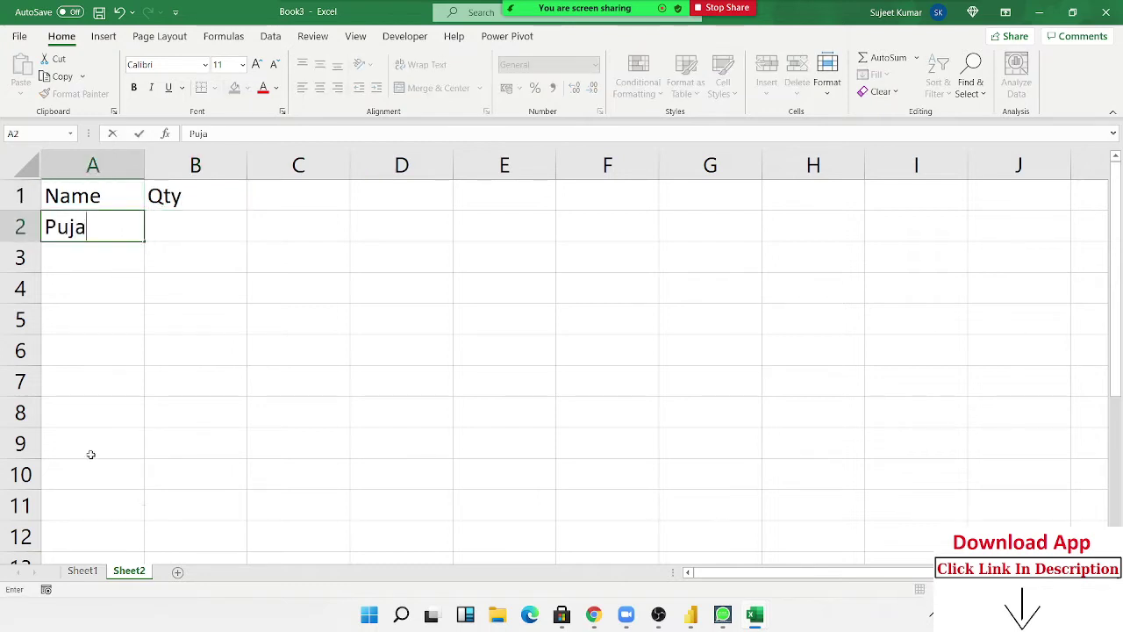
{"action": "left_click", "coordinate": [88, 308]}
{"action": "left_click", "coordinate": [103, 227]}
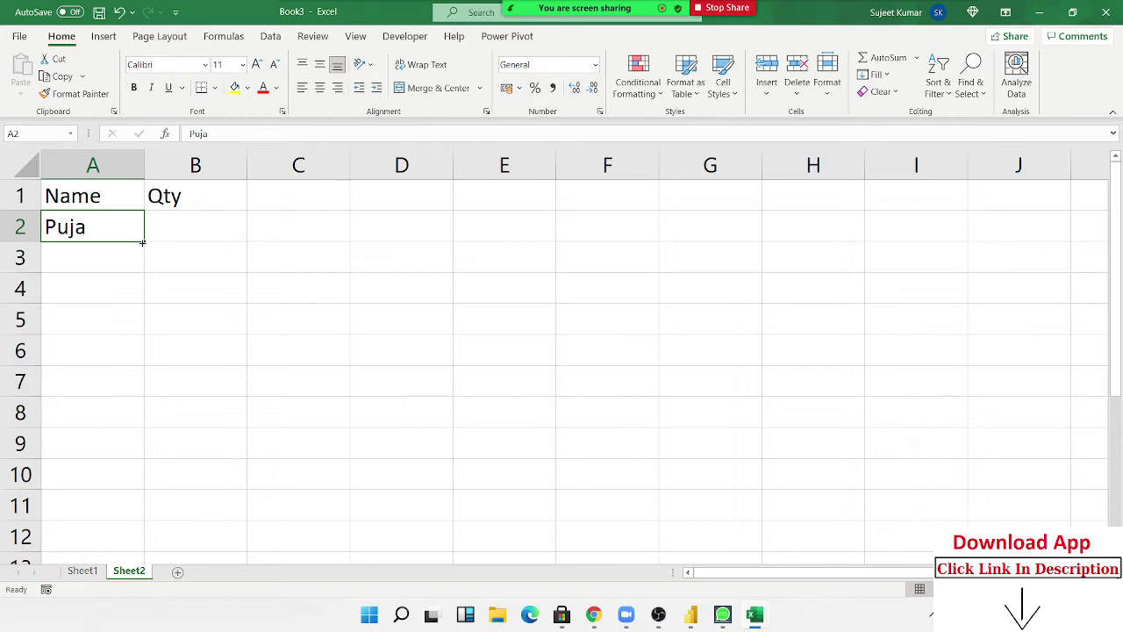
{"action": "left_click_drag", "start_coordinate": [143, 242], "coordinate": [123, 421]}
Enter the quantities 85, 36, 52, 36, 62, 36, 65 in B2:B8.
{"action": "left_click", "coordinate": [191, 224]}
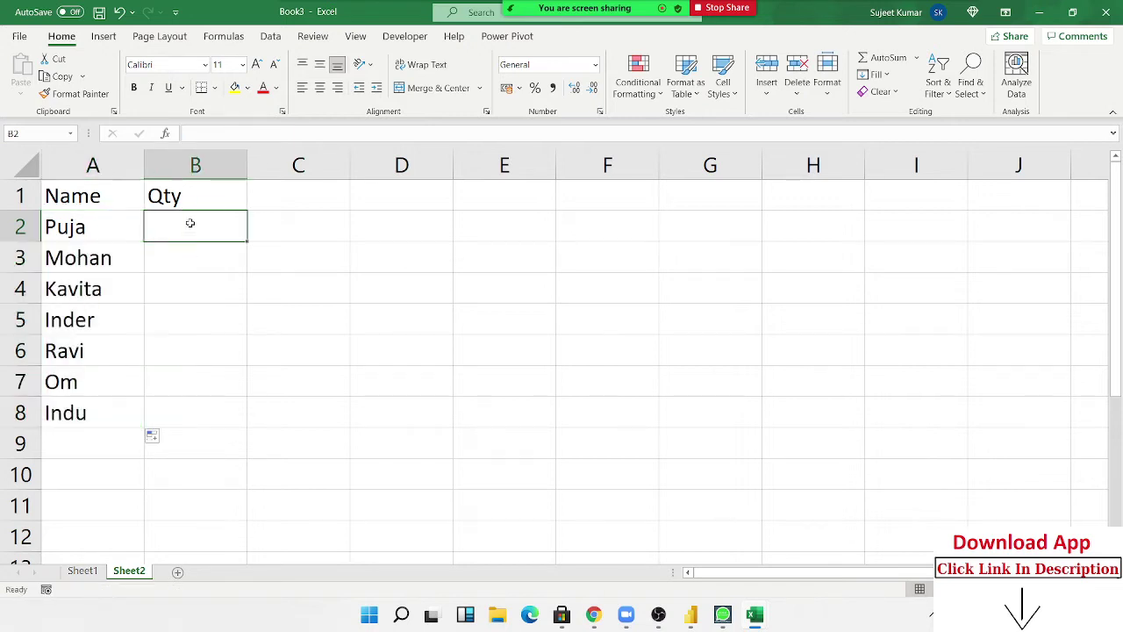
{"action": "type", "text": "85"}
{"action": "key", "text": "Return"}
{"action": "type", "text": "36"}
{"action": "key", "text": "Return"}
{"action": "type", "text": "5"}
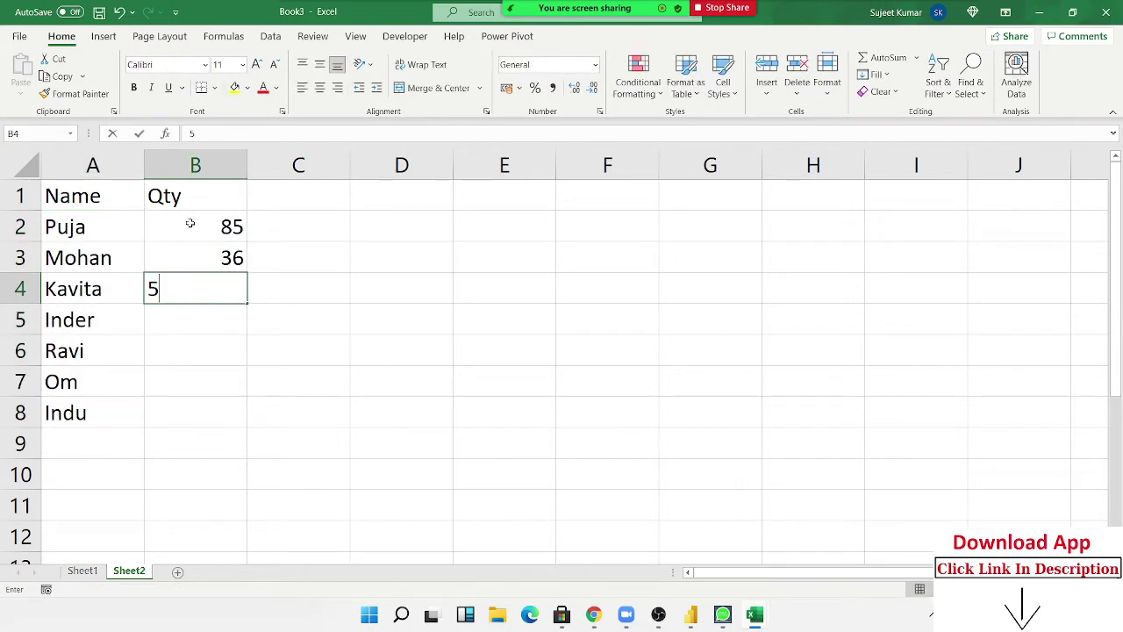
{"action": "type", "text": "2 36 62"}
{"action": "key", "text": "Return"}
{"action": "type", "text": "36"}
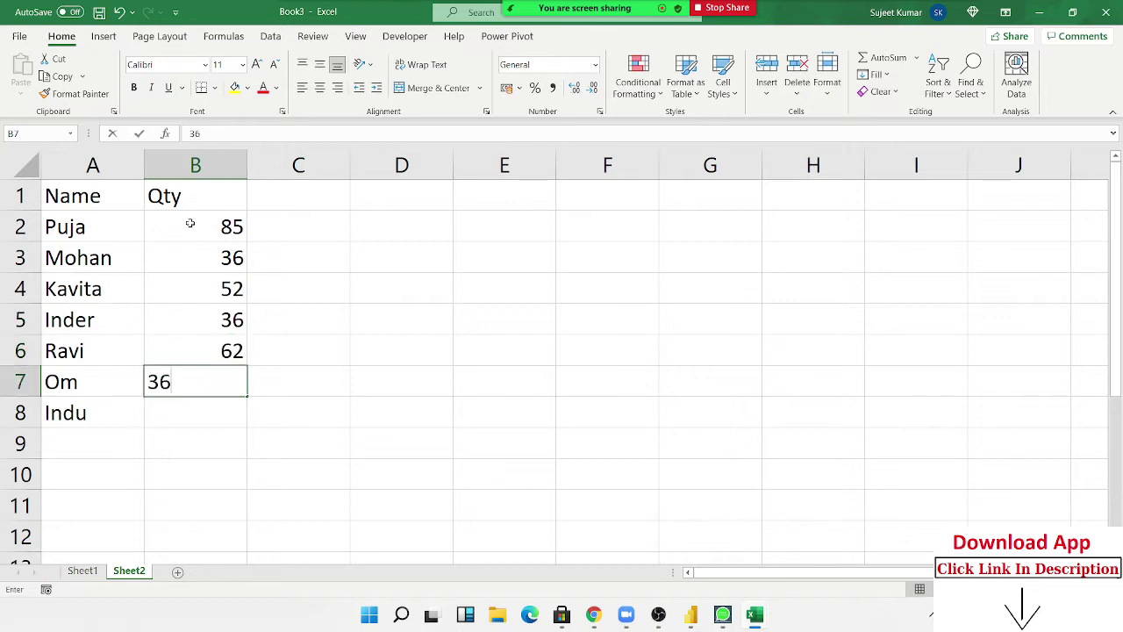
{"action": "key", "text": "Return"}
{"action": "type", "text": "65"}
{"action": "key", "text": "Return"}
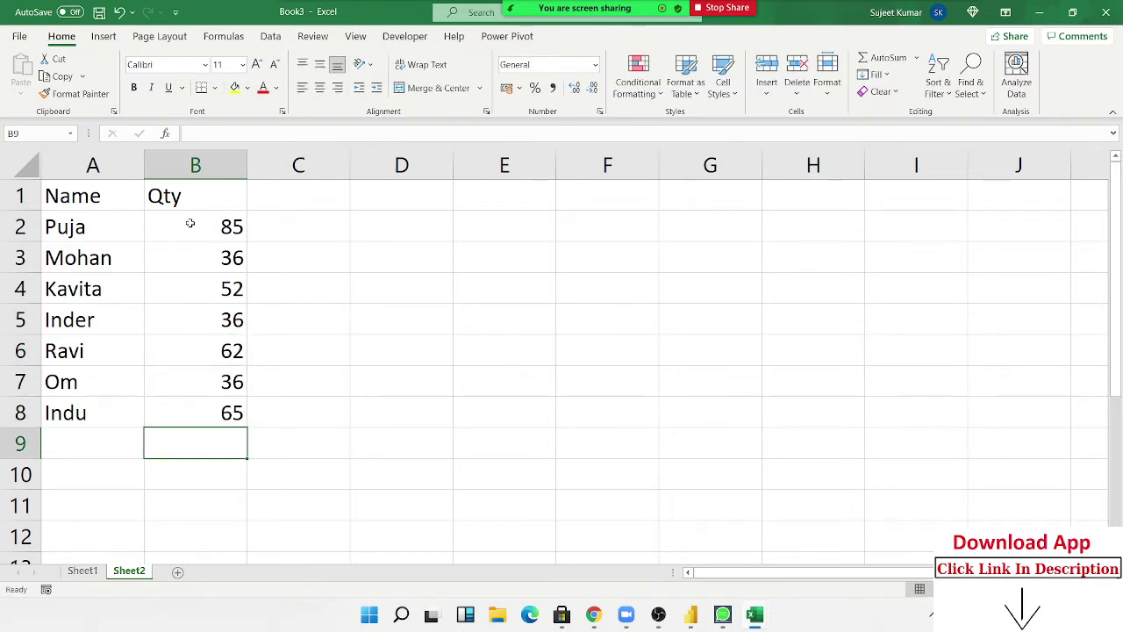
{"action": "left_click", "coordinate": [413, 224]}
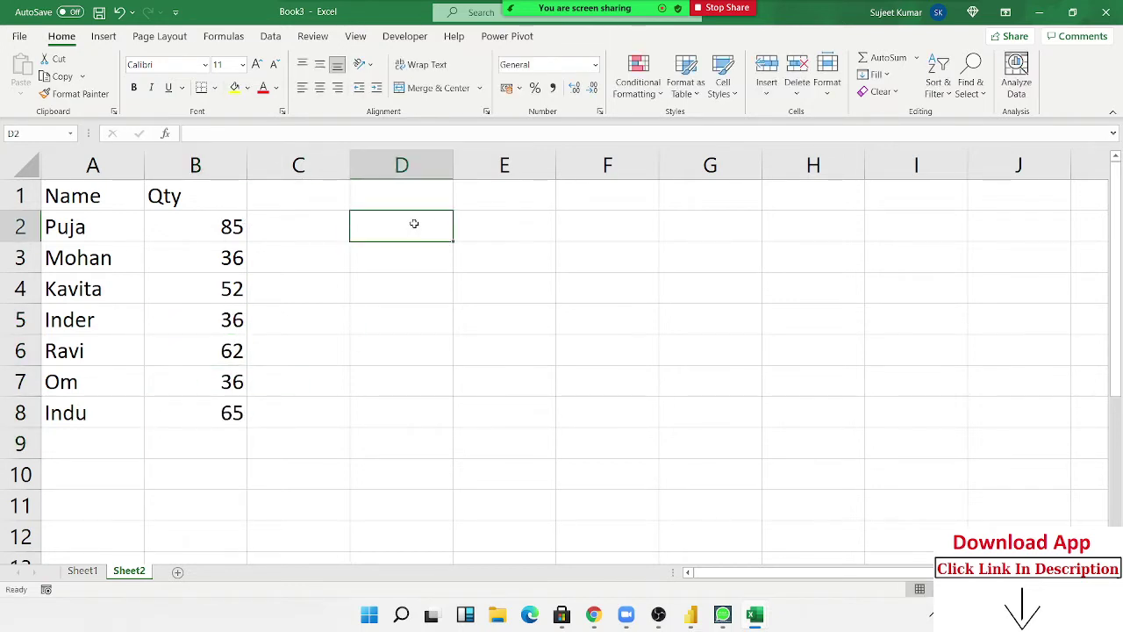
Type the rule note 'Qty >60 x40' into D2 beside the table.
{"action": "type", "text": ">"}
{"action": "key", "text": "Escape"}
{"action": "type", "text": "Qty "}
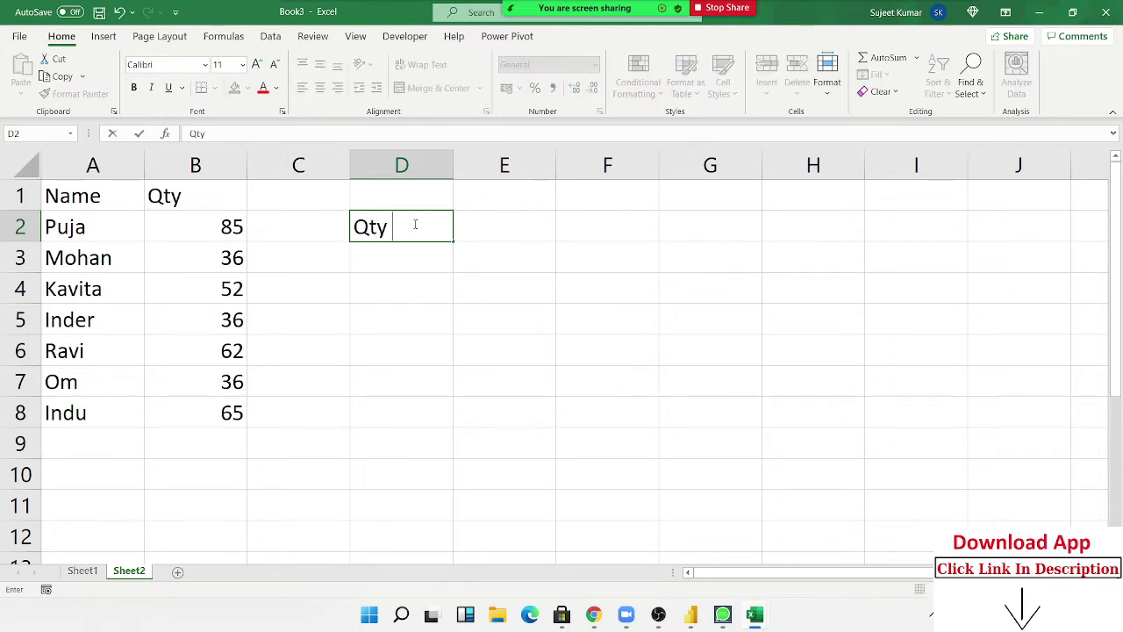
{"action": "type", "text": ">"}
{"action": "type", "text": "40"}
{"action": "key", "text": "BackSpace"}
{"action": "key", "text": "BackSpace"}
{"action": "type", "text": "60 "}
{"action": "type", "text": "x"}
{"action": "type", "text": "40"}
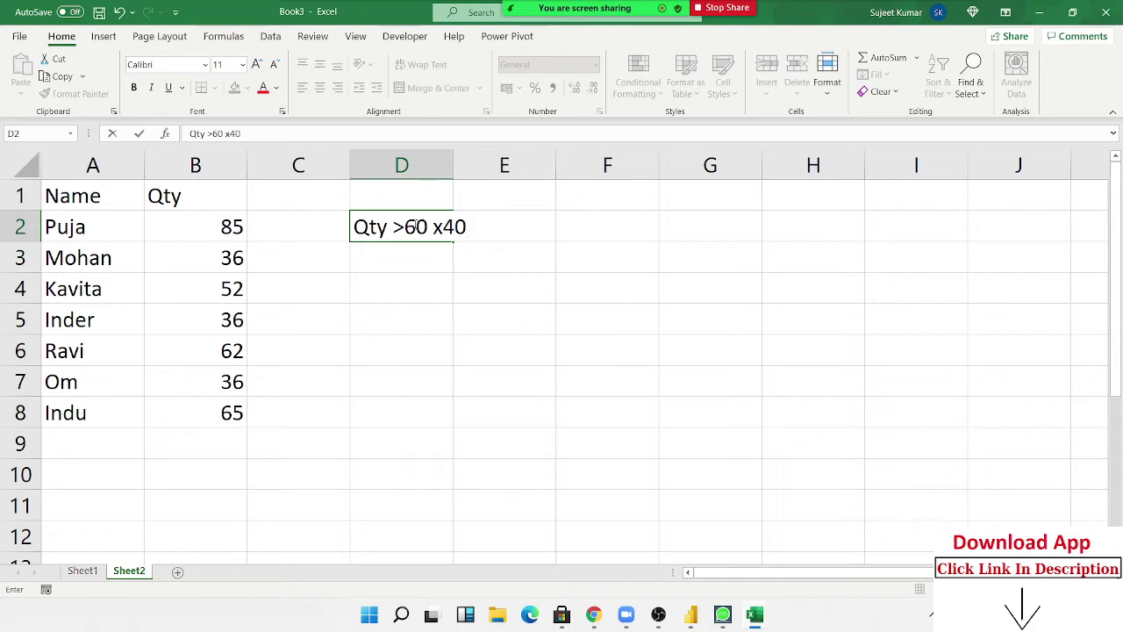
{"action": "key", "text": "Return"}
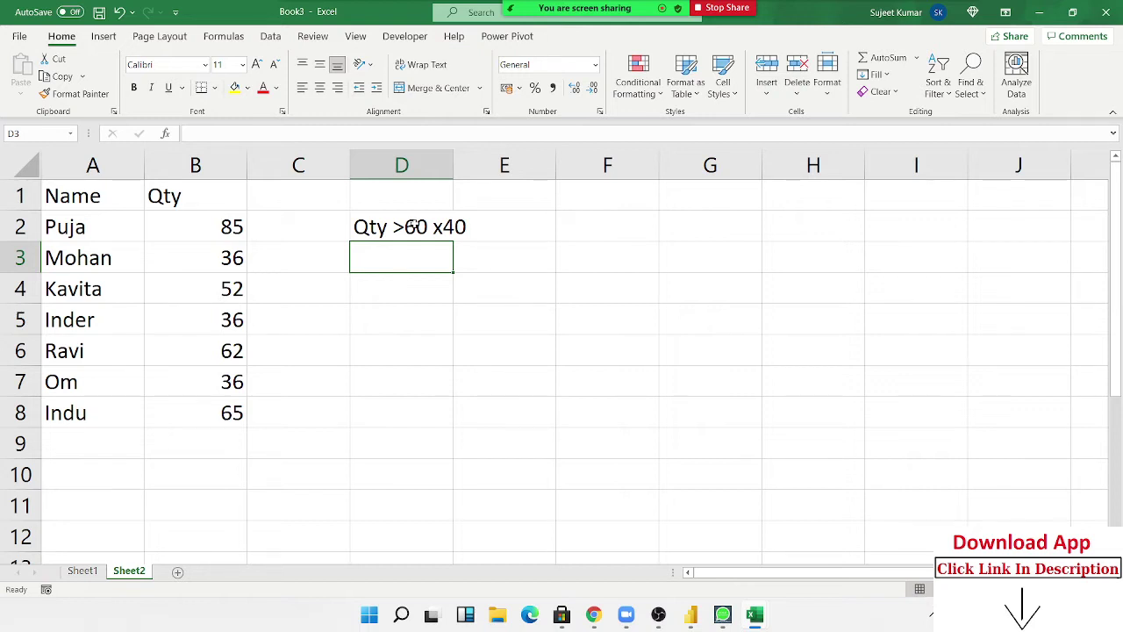
{"action": "key", "text": "Up"}
{"action": "key", "text": "Left"}
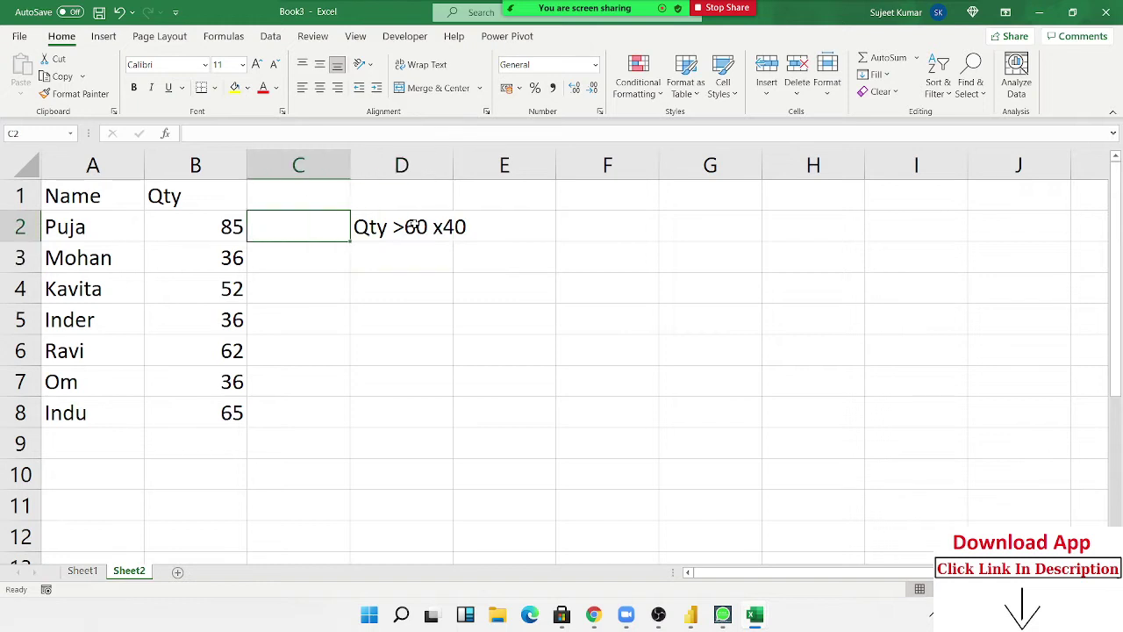
Enter =IF(B2>60,B2*40,0) in C2, giving an incentive of 3400 for quantity 85.
{"action": "type", "text": "=if"}
{"action": "key", "text": "Tab"}
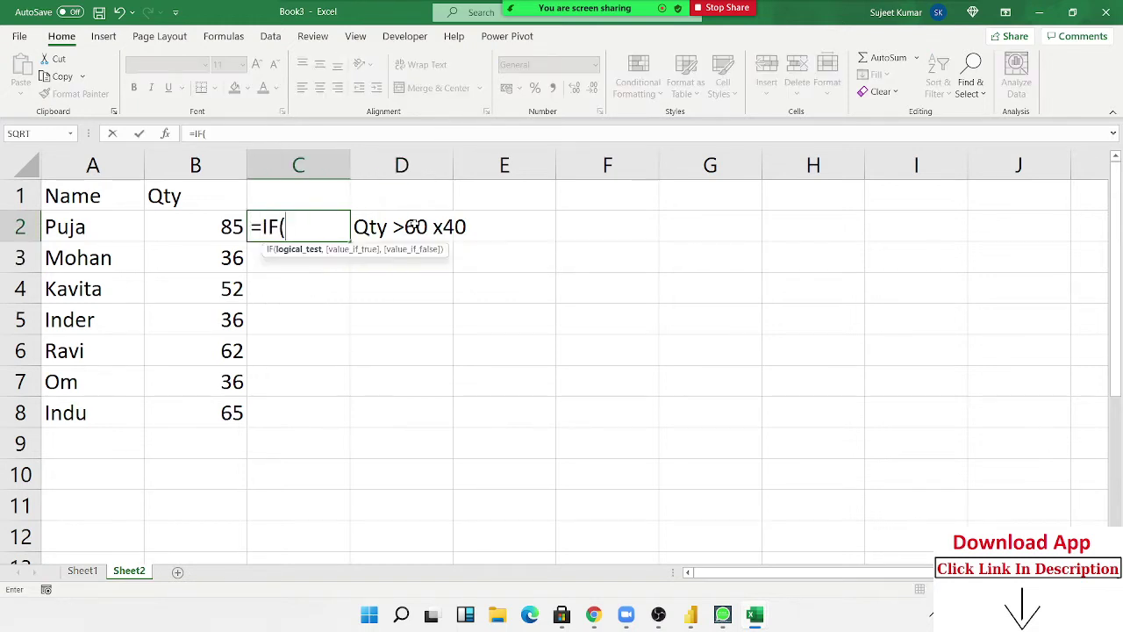
{"action": "key", "text": "Left"}
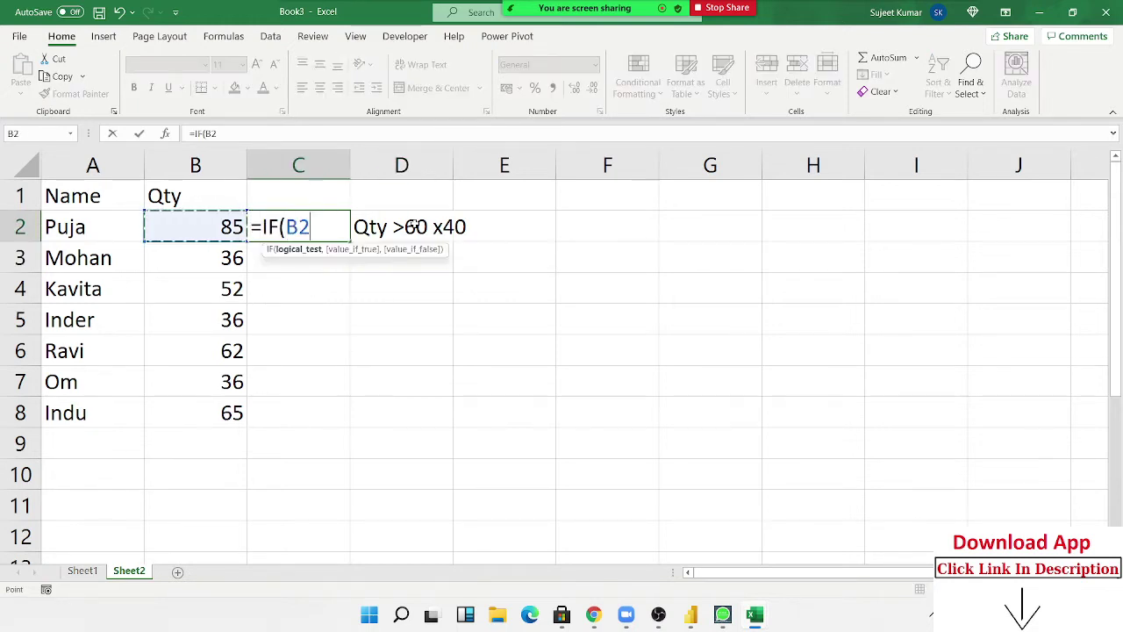
{"action": "type", "text": ">"}
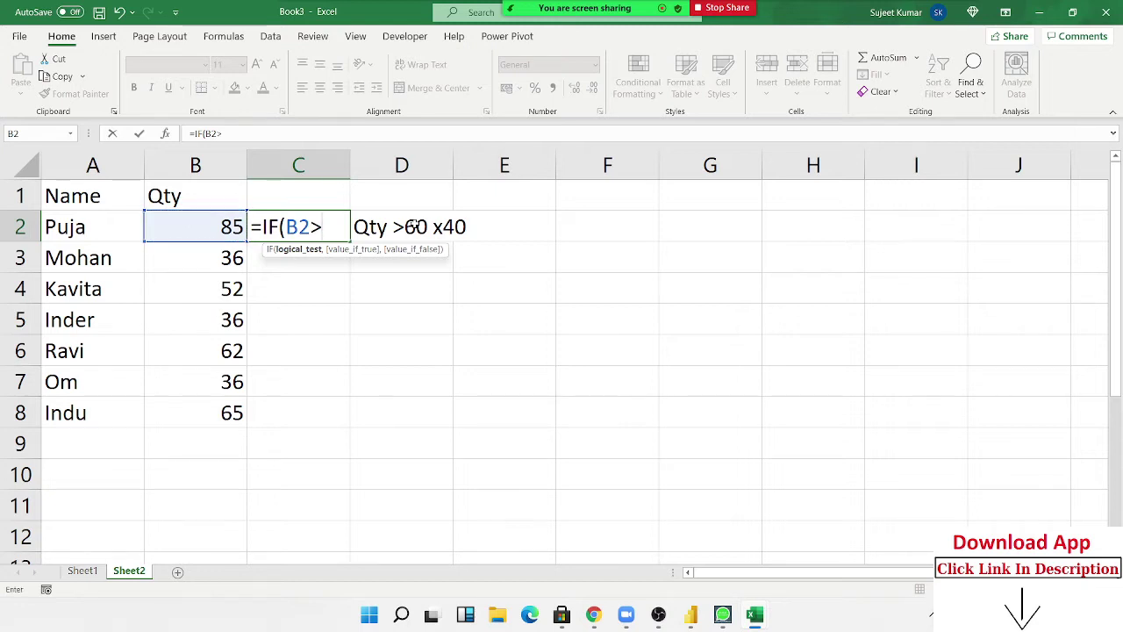
{"action": "type", "text": "60,"}
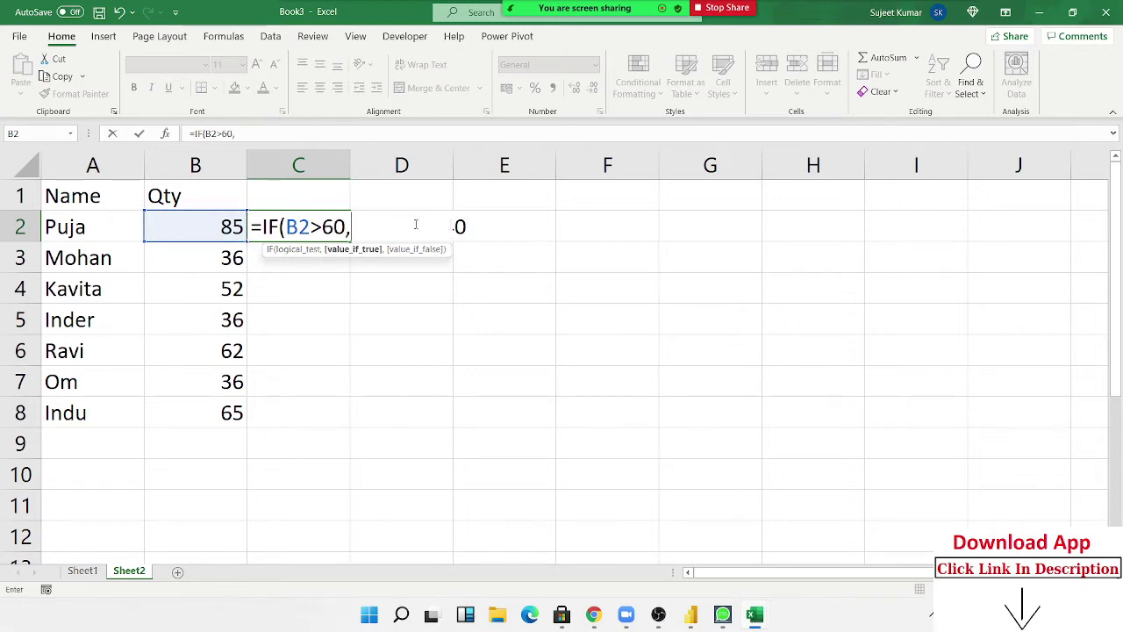
{"action": "left_click", "coordinate": [202, 225]}
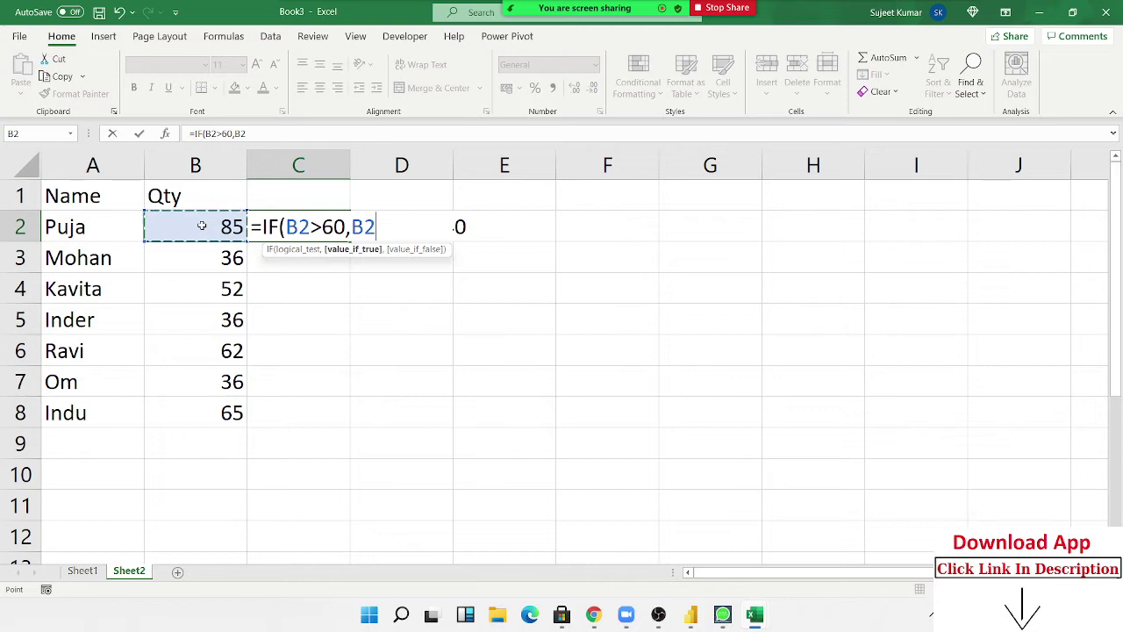
{"action": "type", "text": "*47"}
{"action": "key", "text": "BackSpace"}
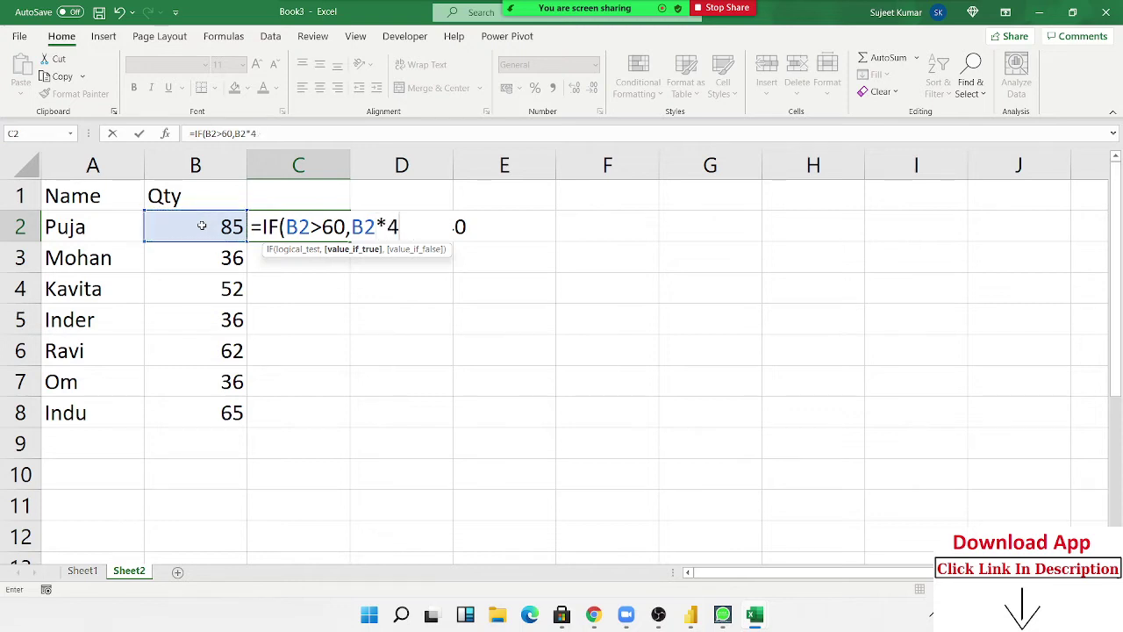
{"action": "type", "text": "0,0"}
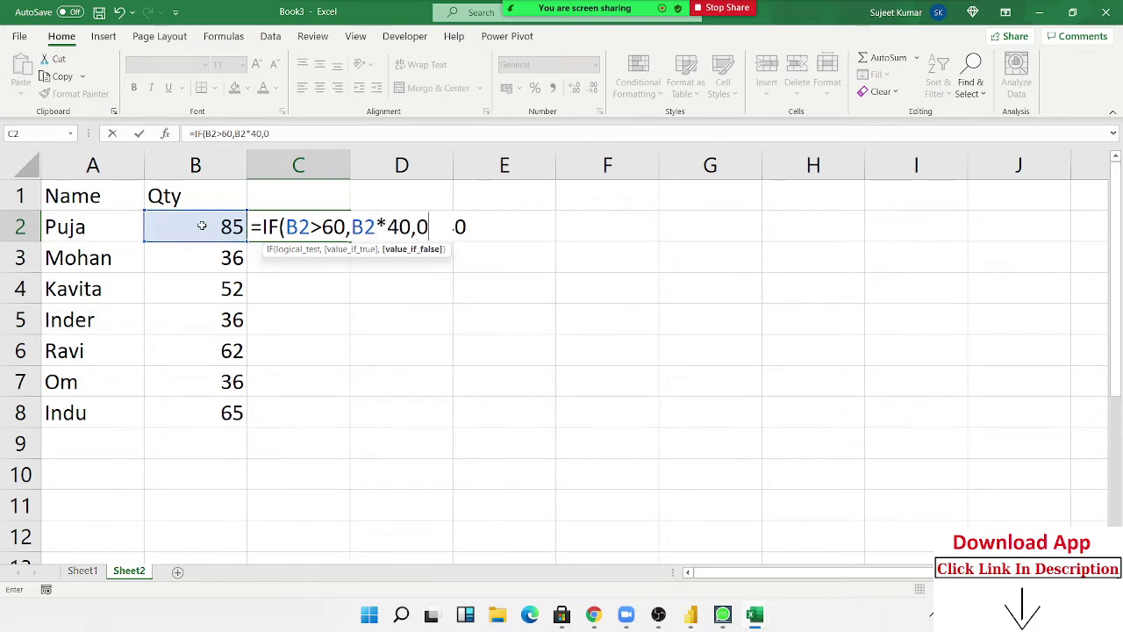
{"action": "type", "text": ")"}
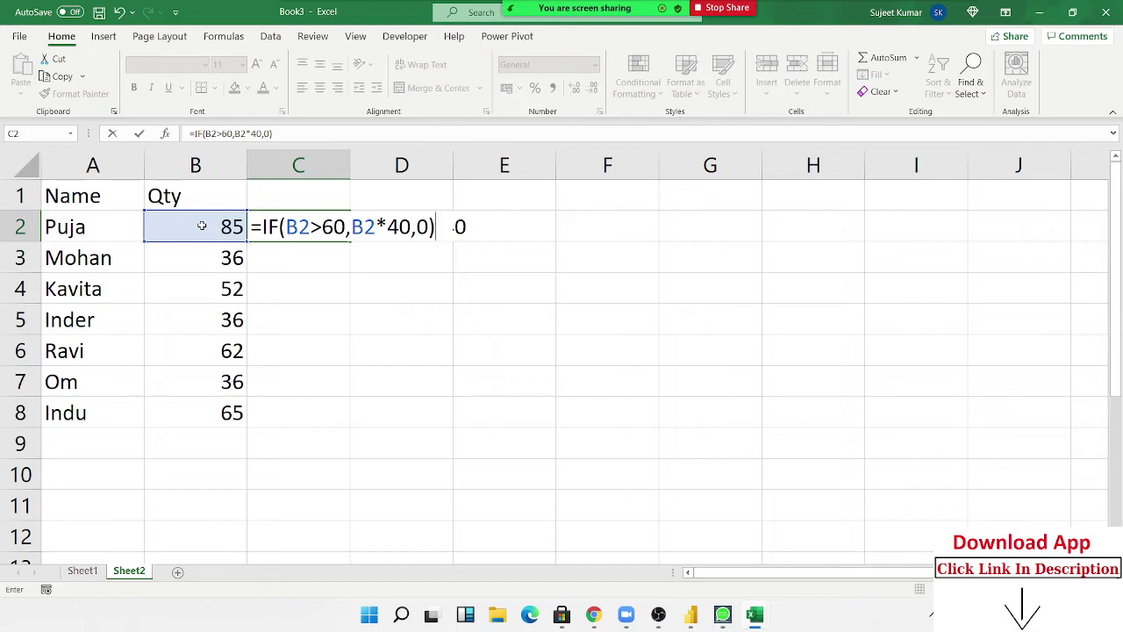
{"action": "key", "text": "Return"}
{"action": "key", "text": "Up"}
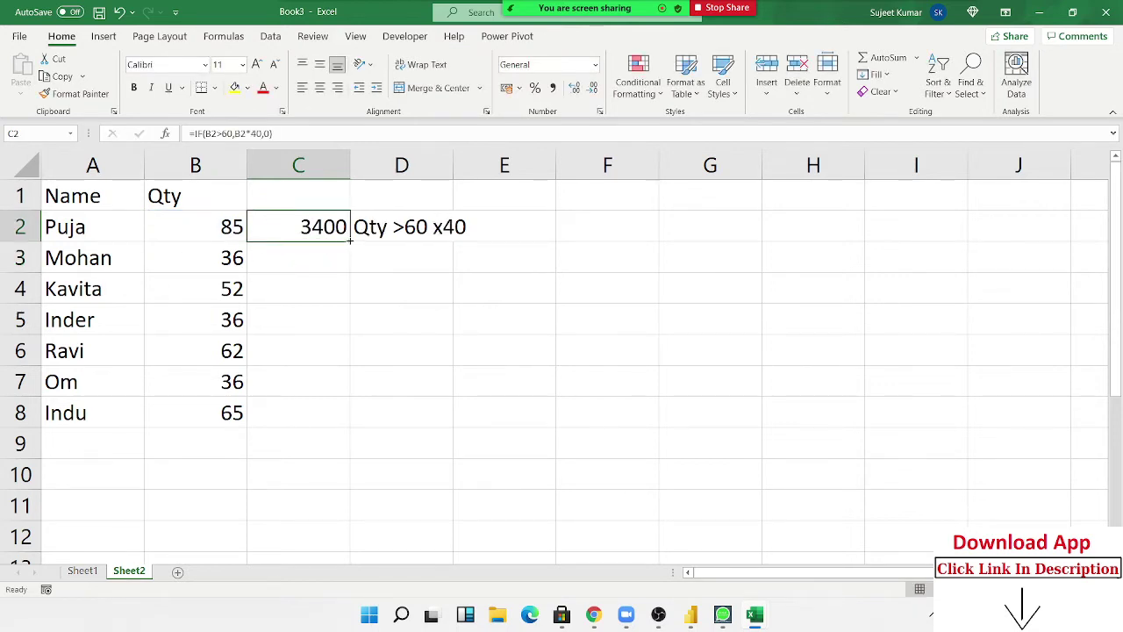
Fill the C2 incentive formula down to C8 and check the copied formulas in C3 and C7.
{"action": "left_click_drag", "start_coordinate": [348, 244], "coordinate": [358, 434]}
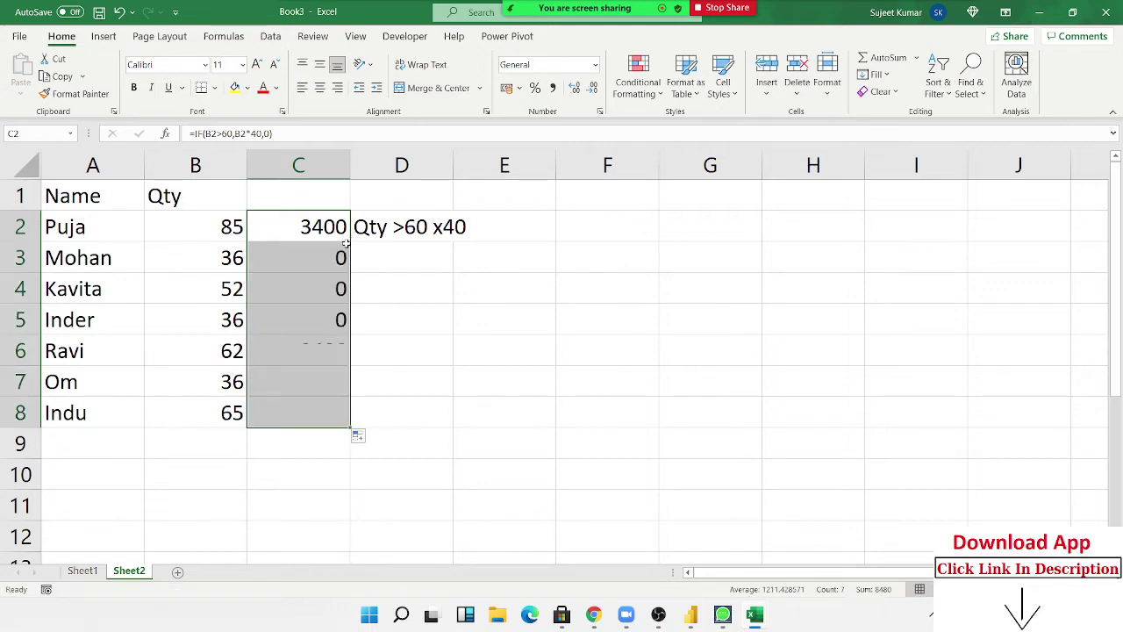
{"action": "left_click", "coordinate": [333, 257]}
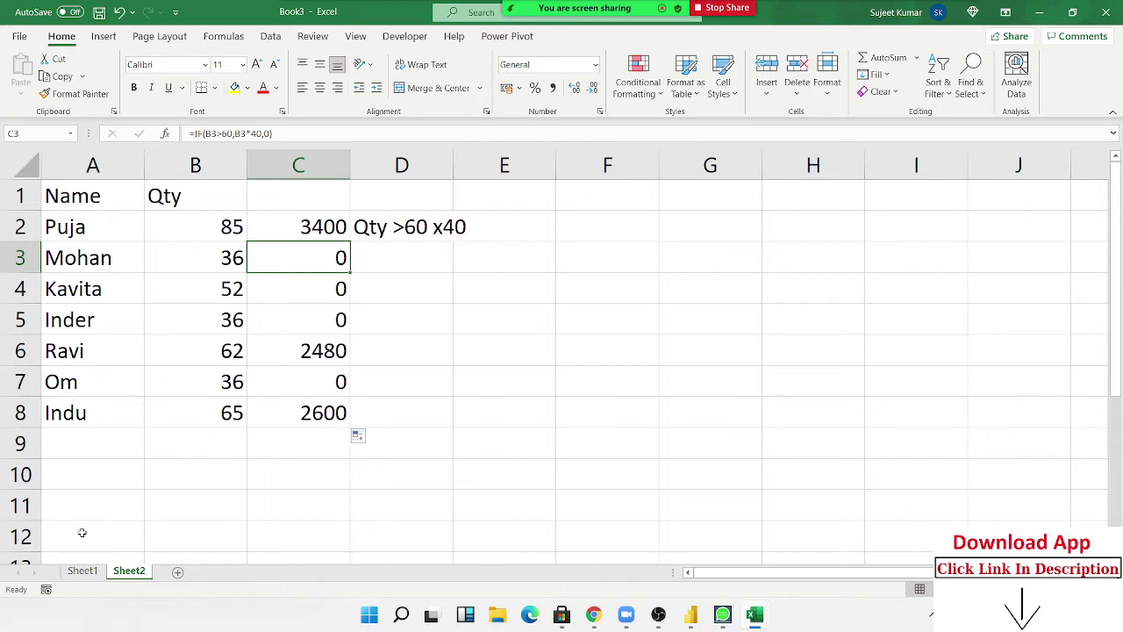
{"action": "left_click", "coordinate": [321, 231]}
{"action": "left_click_drag", "start_coordinate": [308, 282], "coordinate": [287, 334]}
{"action": "left_click", "coordinate": [264, 391]}
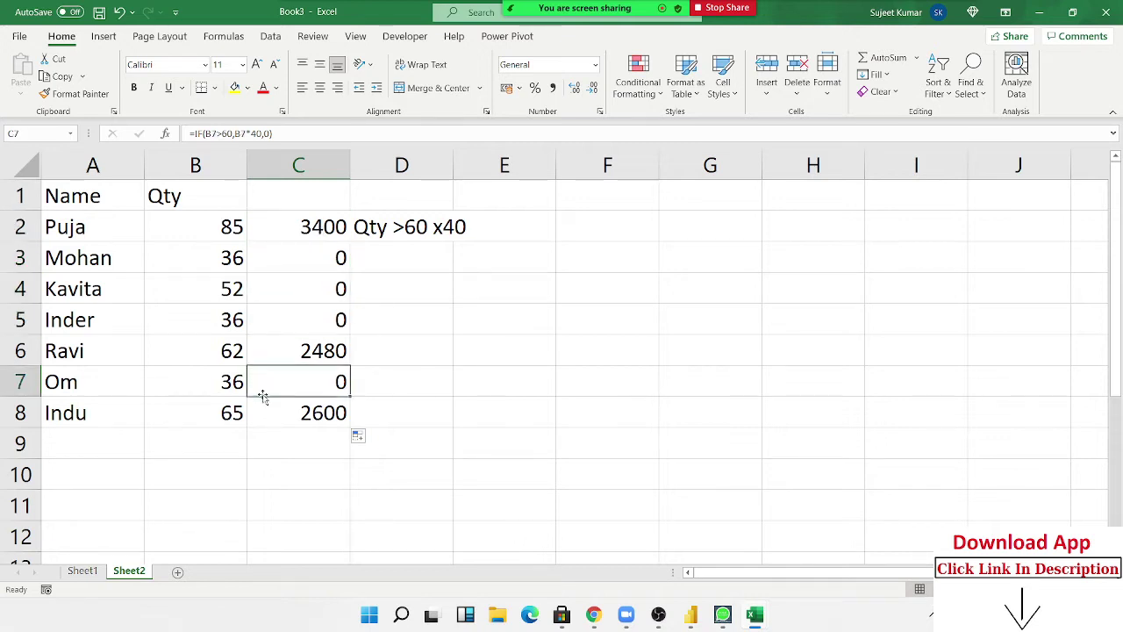
{"action": "left_click_drag", "start_coordinate": [91, 200], "coordinate": [210, 411]}
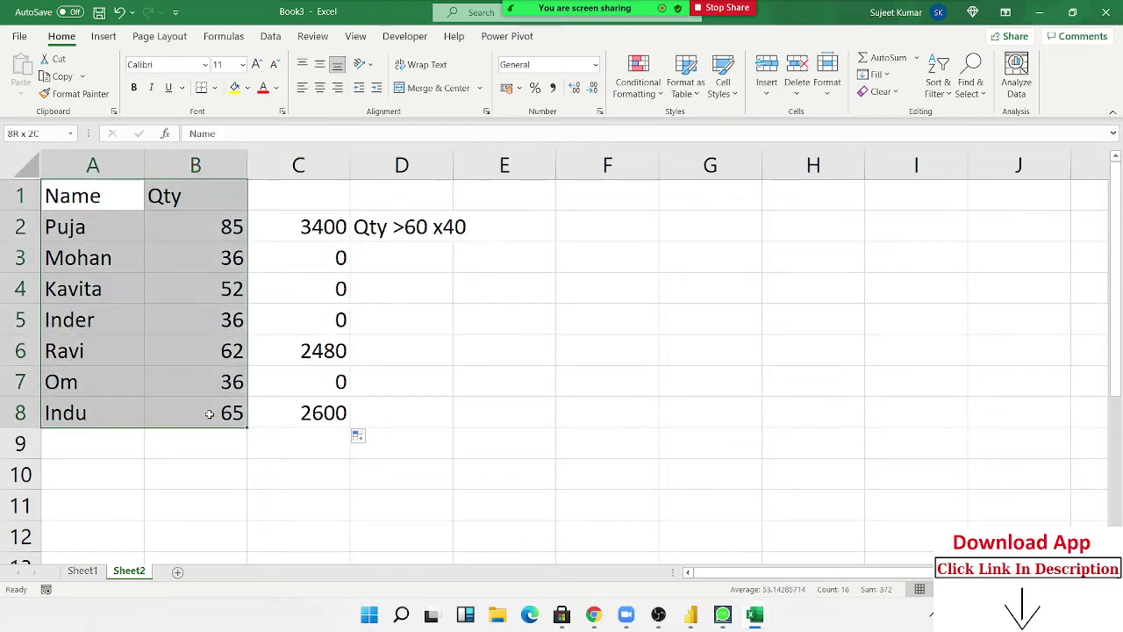
Copy the Name and Qty table into a new Sheet3.
{"action": "key", "text": "ctrl+c"}
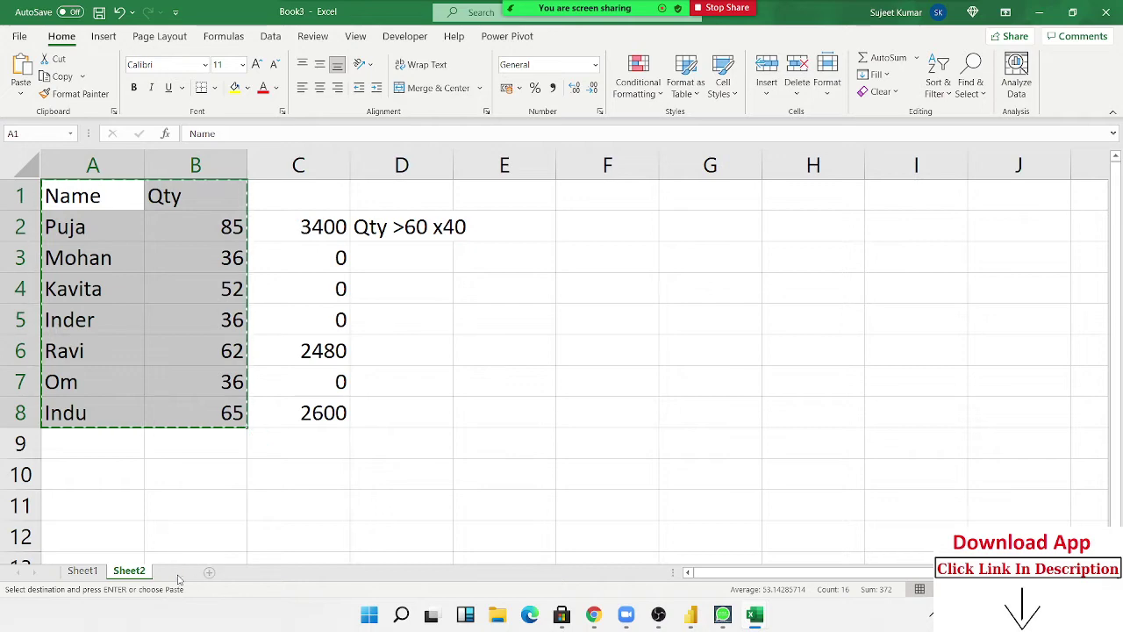
{"action": "left_click", "coordinate": [177, 571]}
{"action": "key", "text": "ctrl+v"}
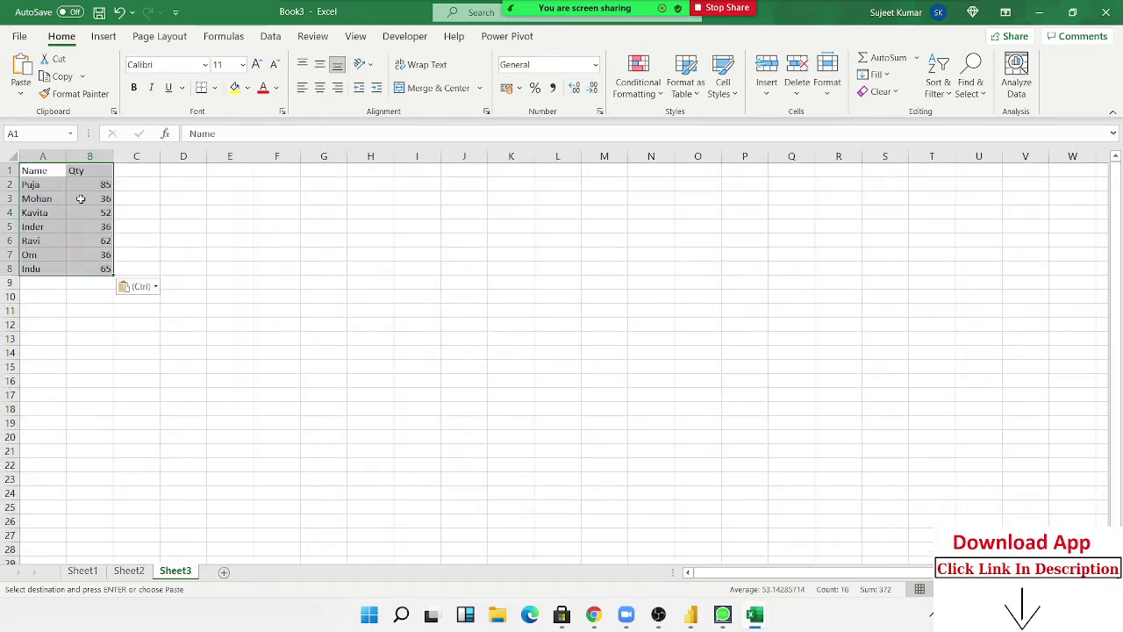
{"action": "scroll", "coordinate": [83, 194], "scroll_direction": "up", "scroll_amount": 4, "text": "ctrl"}
{"action": "scroll", "coordinate": [97, 191], "scroll_direction": "up", "scroll_amount": 1, "text": "ctrl"}
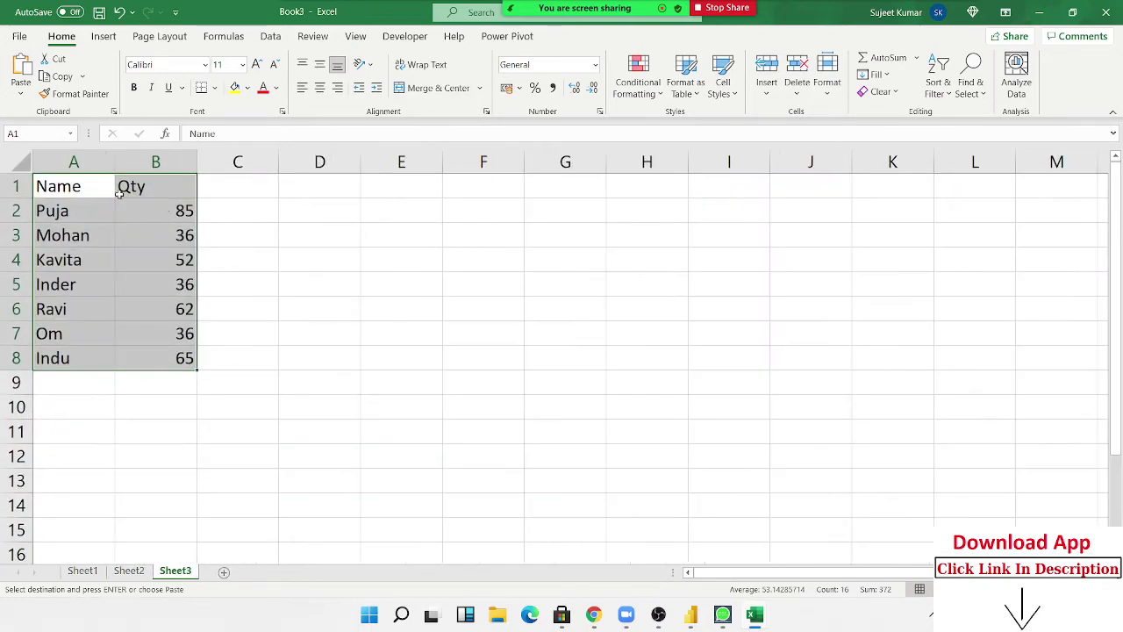
Rename the B1 heading from Qty to Score.
{"action": "double_click", "coordinate": [164, 186]}
{"action": "type", "text": "Scor"}
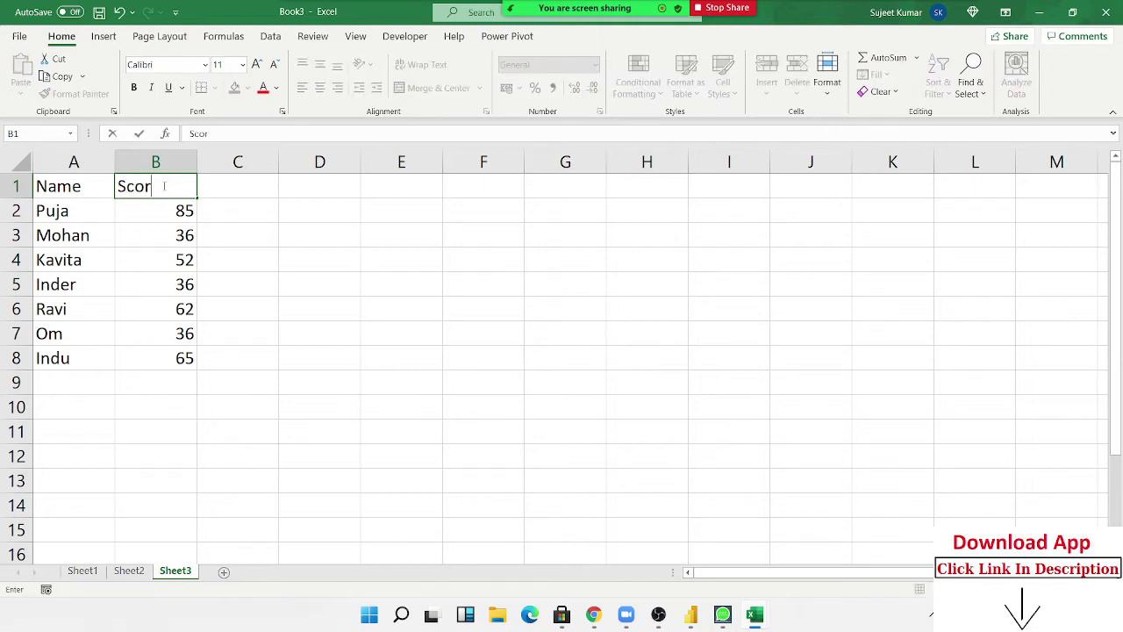
{"action": "type", "text": "e"}
{"action": "key", "text": "Return"}
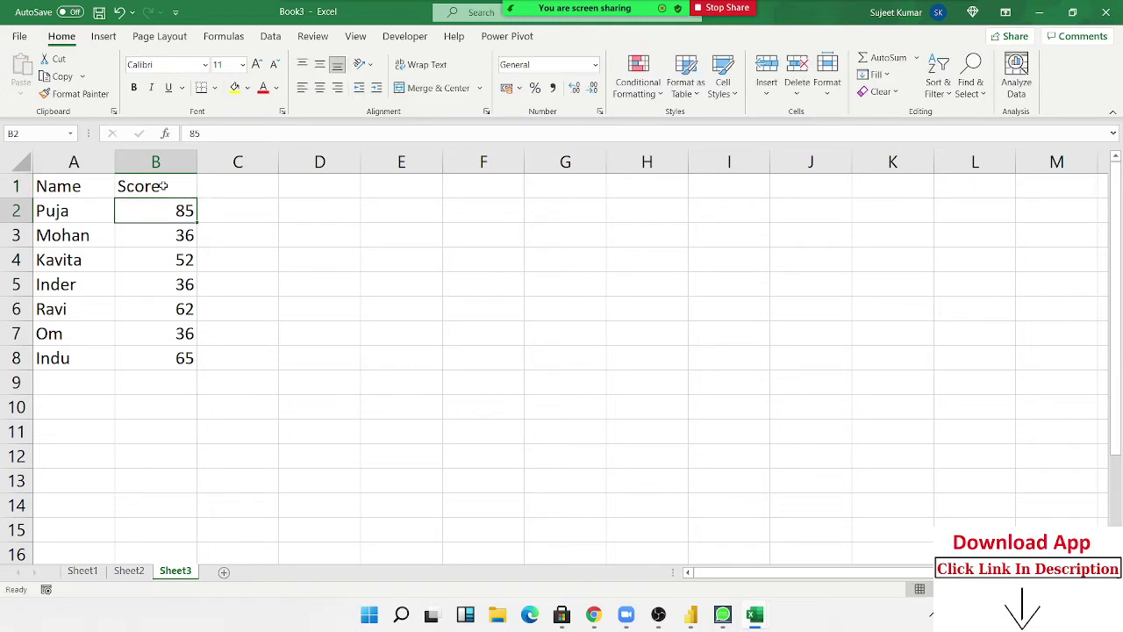
{"action": "scroll", "coordinate": [154, 307], "scroll_direction": "up", "scroll_amount": 1, "text": "ctrl"}
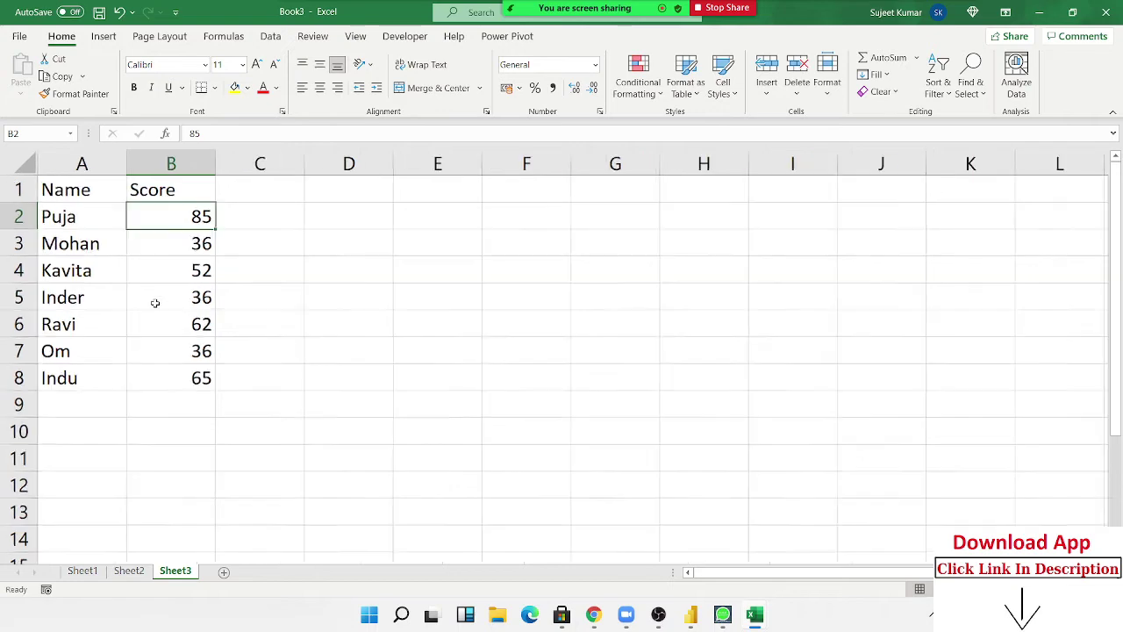
{"action": "scroll", "coordinate": [155, 301], "scroll_direction": "up", "scroll_amount": 1, "text": "ctrl"}
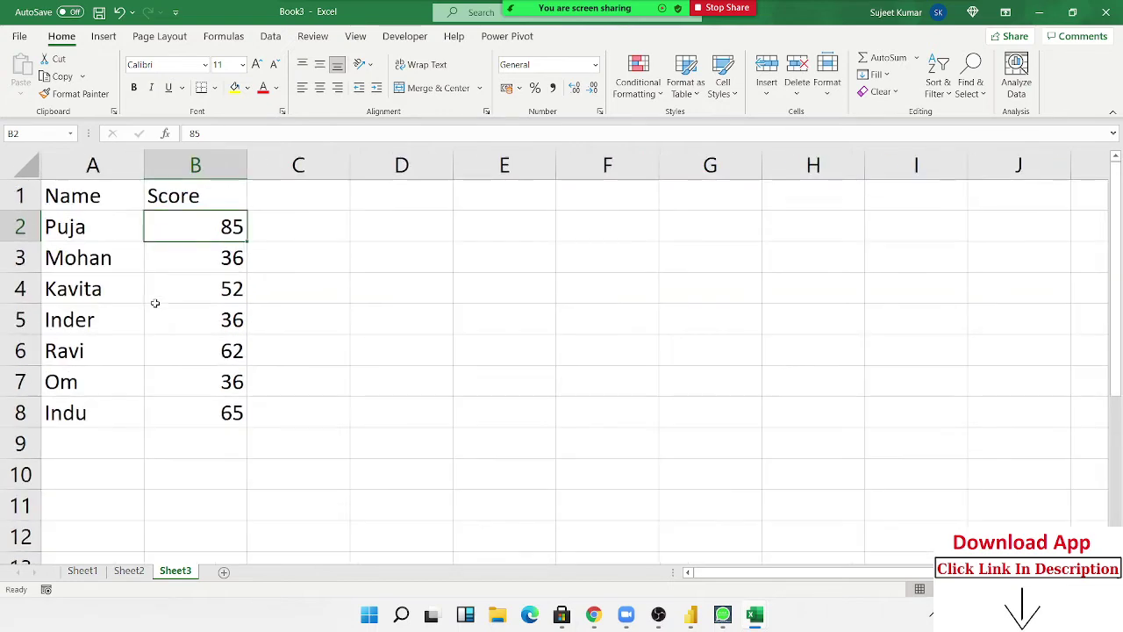
{"action": "left_click", "coordinate": [466, 223]}
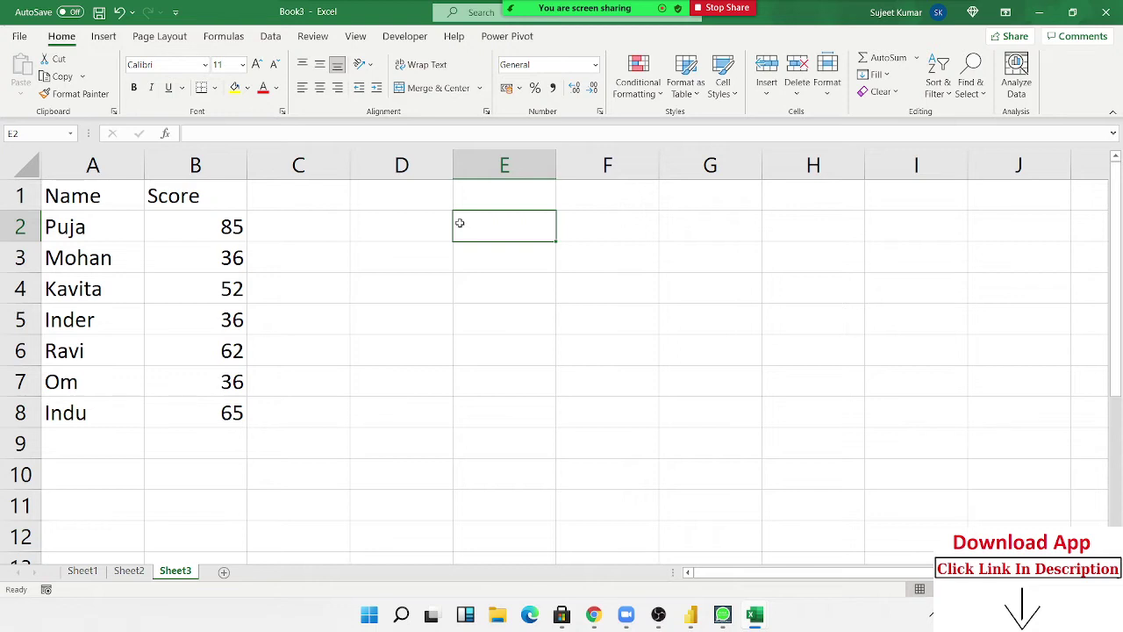
Add a Result heading in C1 and enter =IF(B2>40,"Pass","Fail") in C2.
{"action": "left_click", "coordinate": [330, 207]}
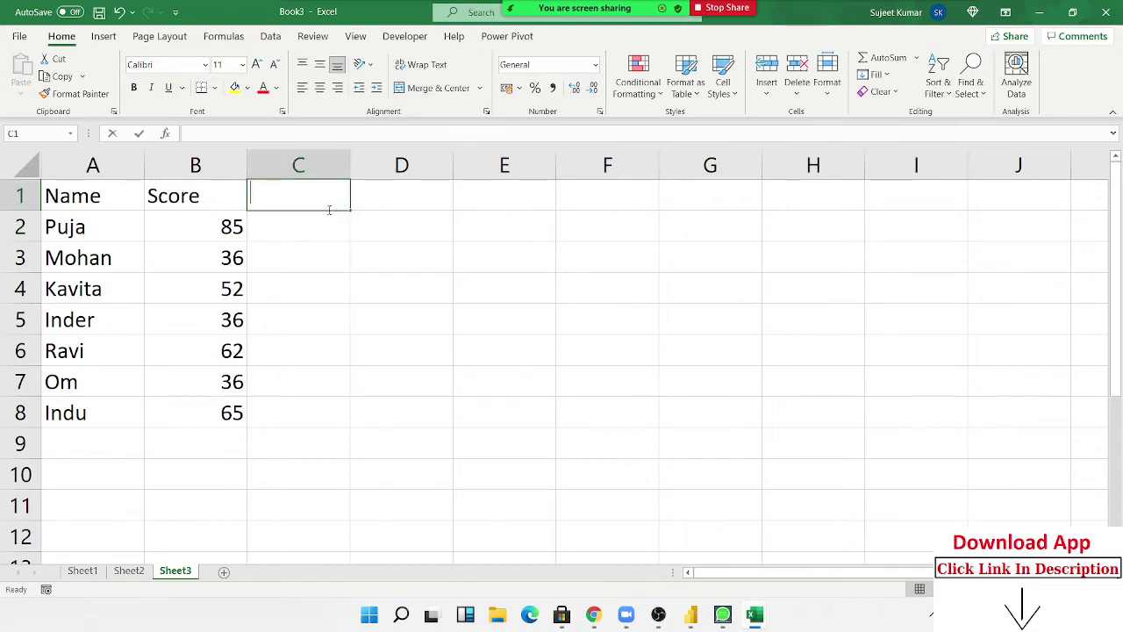
{"action": "type", "text": "Result"}
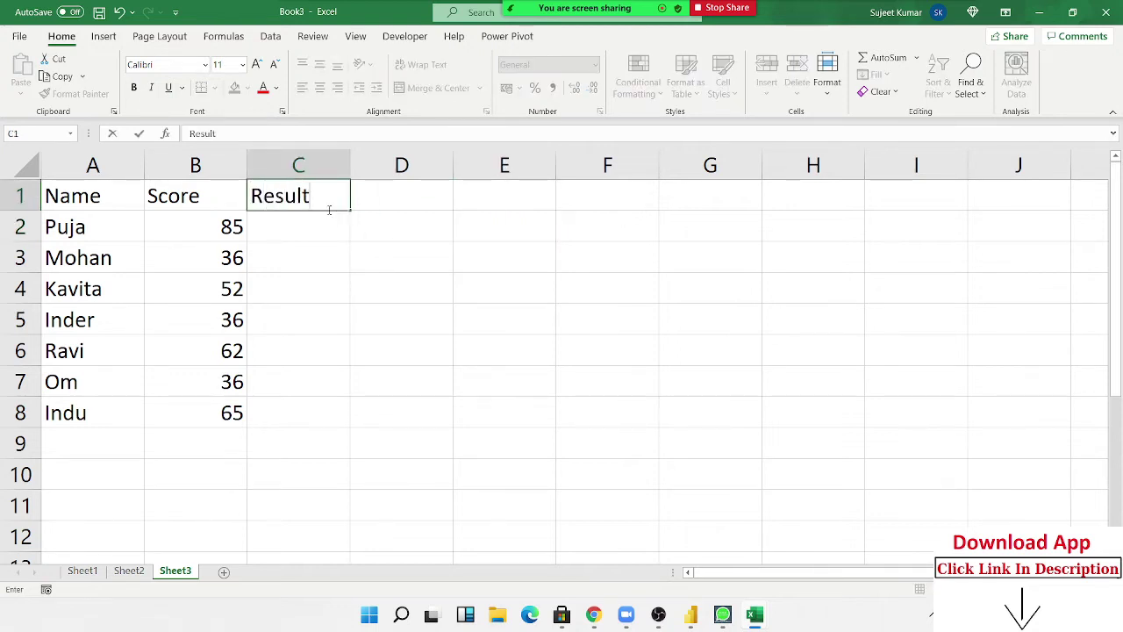
{"action": "key", "text": "Return"}
{"action": "type", "text": "=if"}
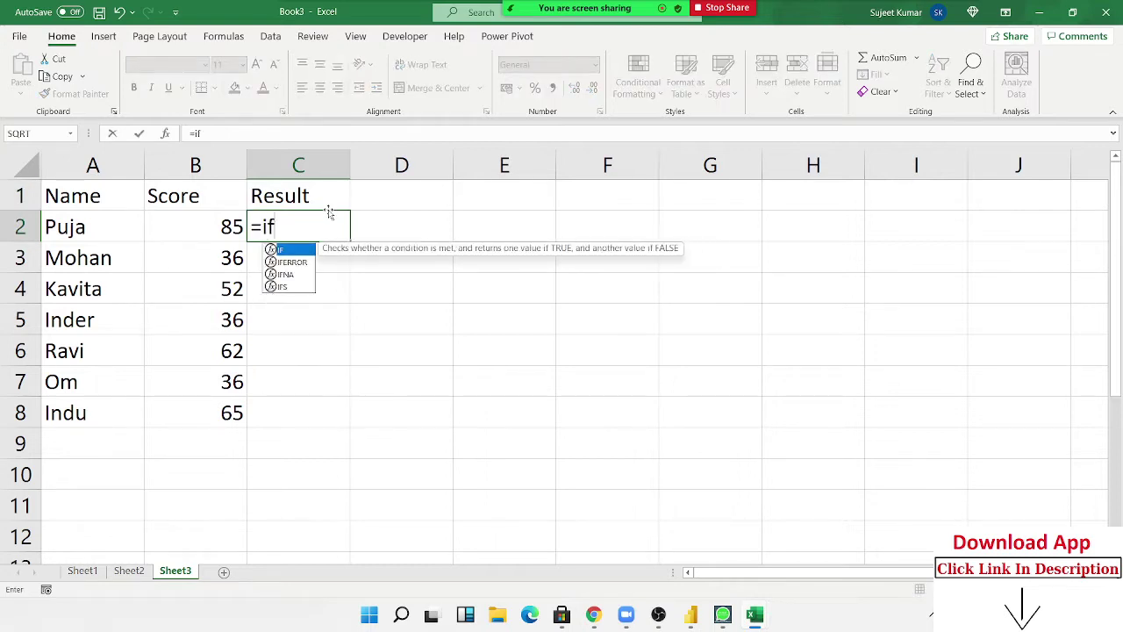
{"action": "key", "text": "Tab"}
{"action": "left_click", "coordinate": [220, 228]}
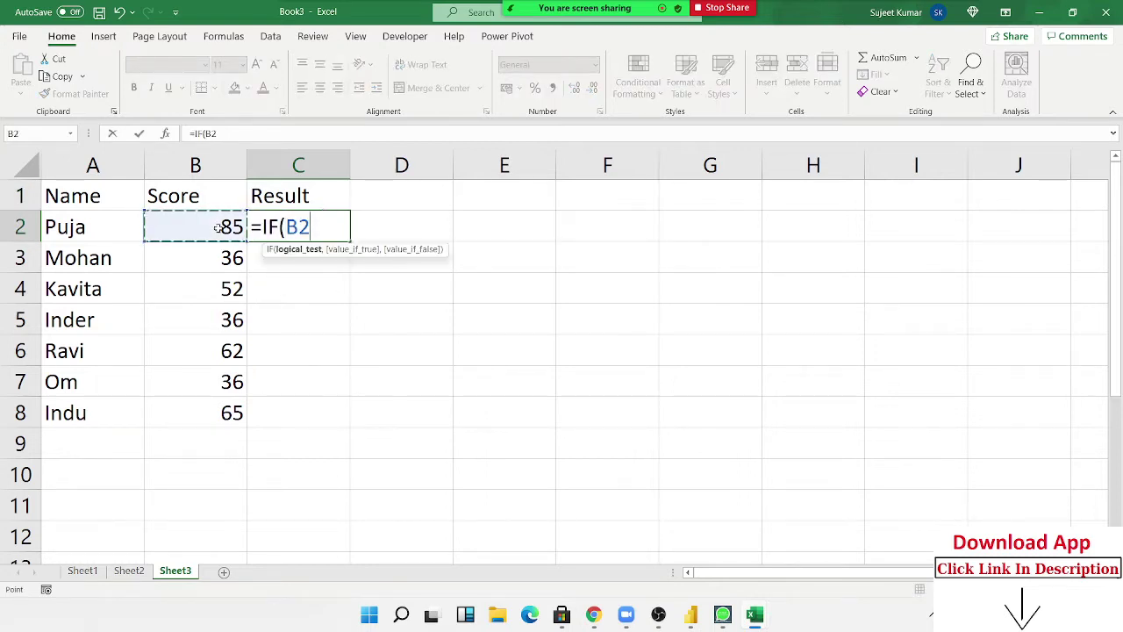
{"action": "type", "text": ">40"}
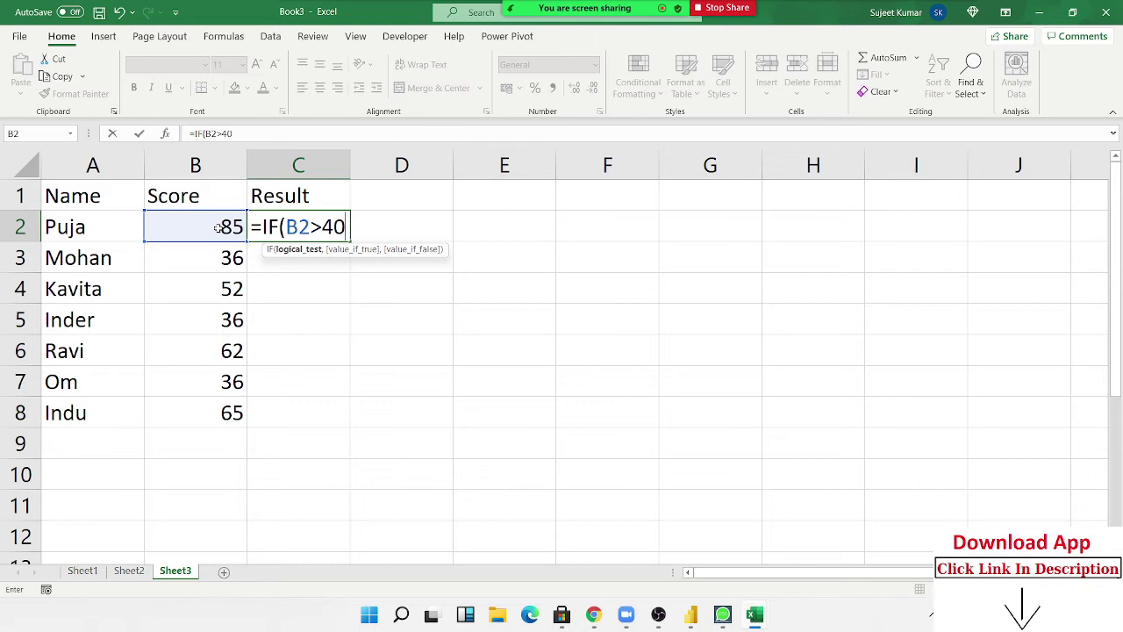
{"action": "type", "text": ",\"Pa"}
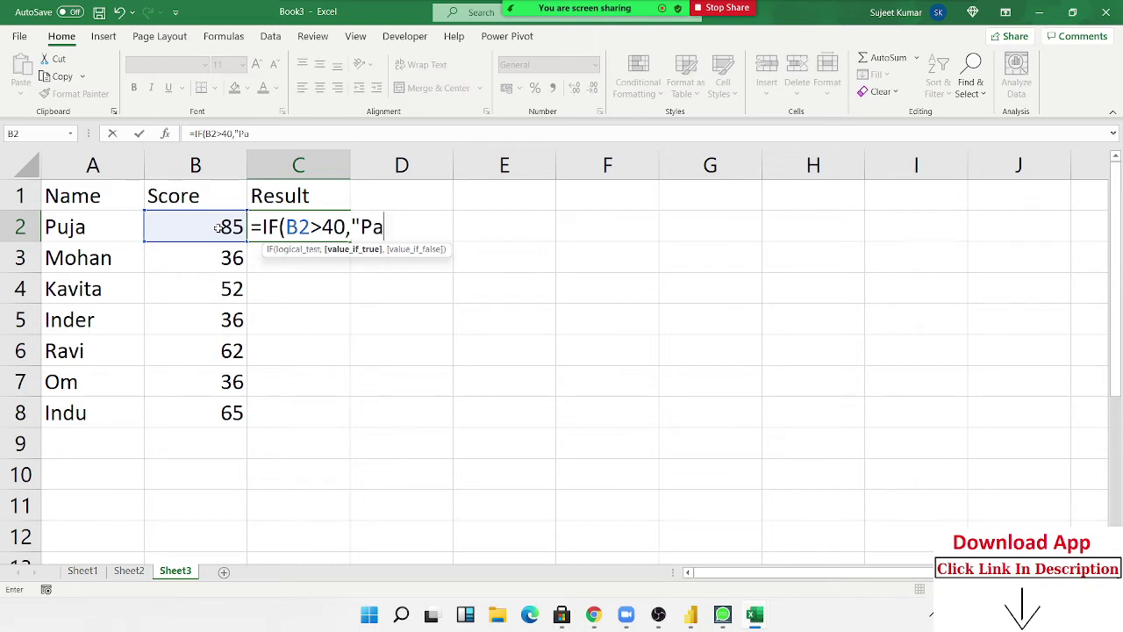
{"action": "type", "text": "ss\",\""}
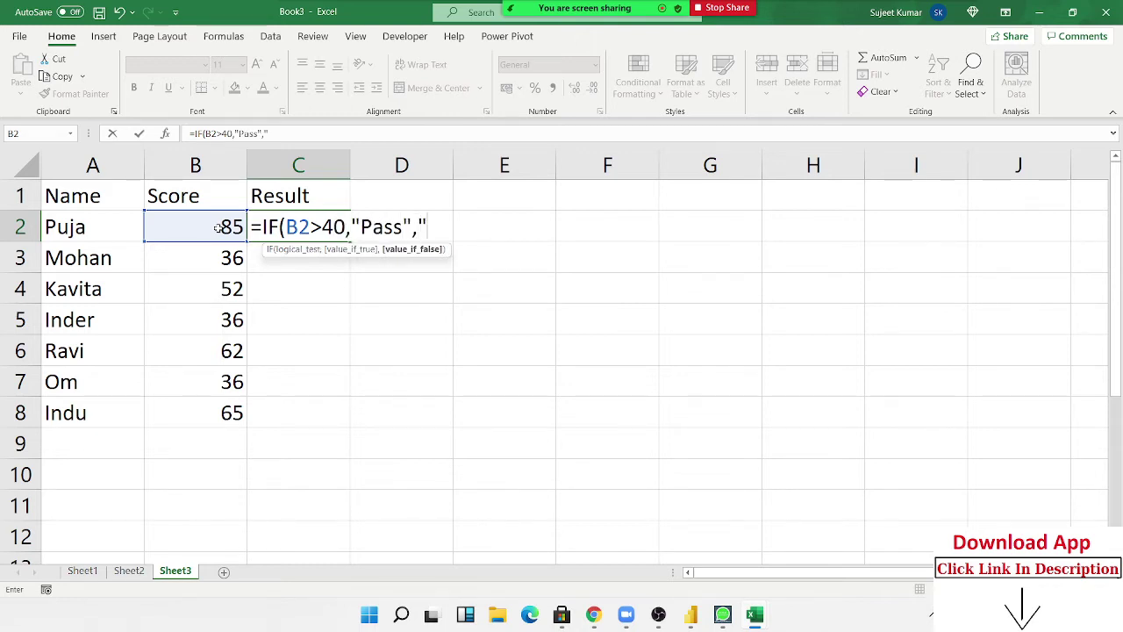
{"action": "type", "text": "Fai"}
{"action": "type", "text": "l\")"}
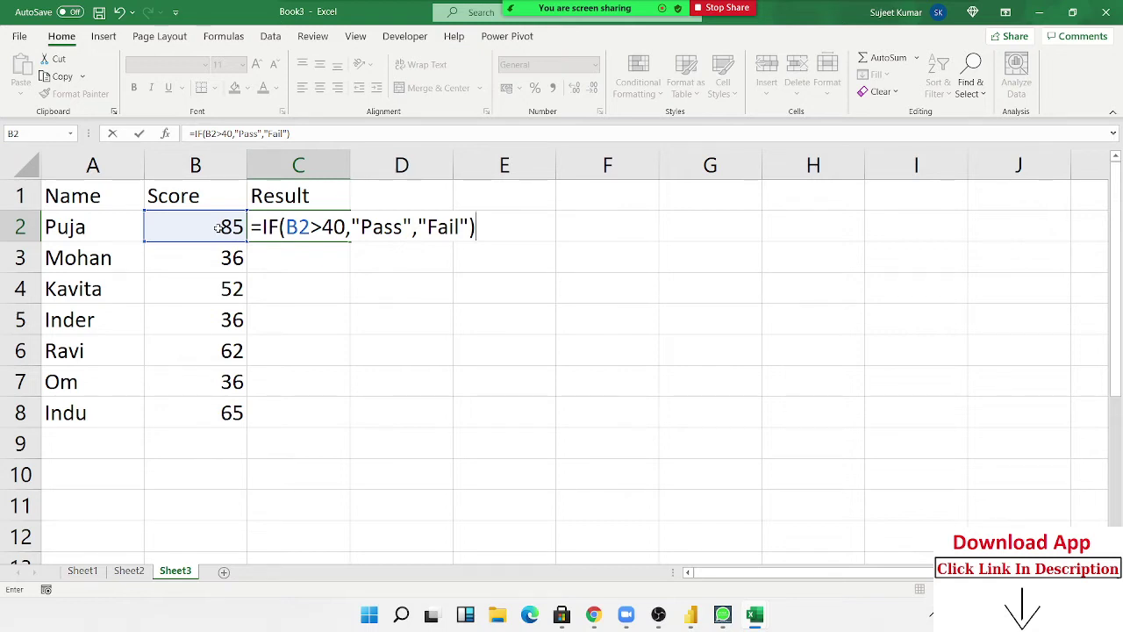
{"action": "key", "text": "Return"}
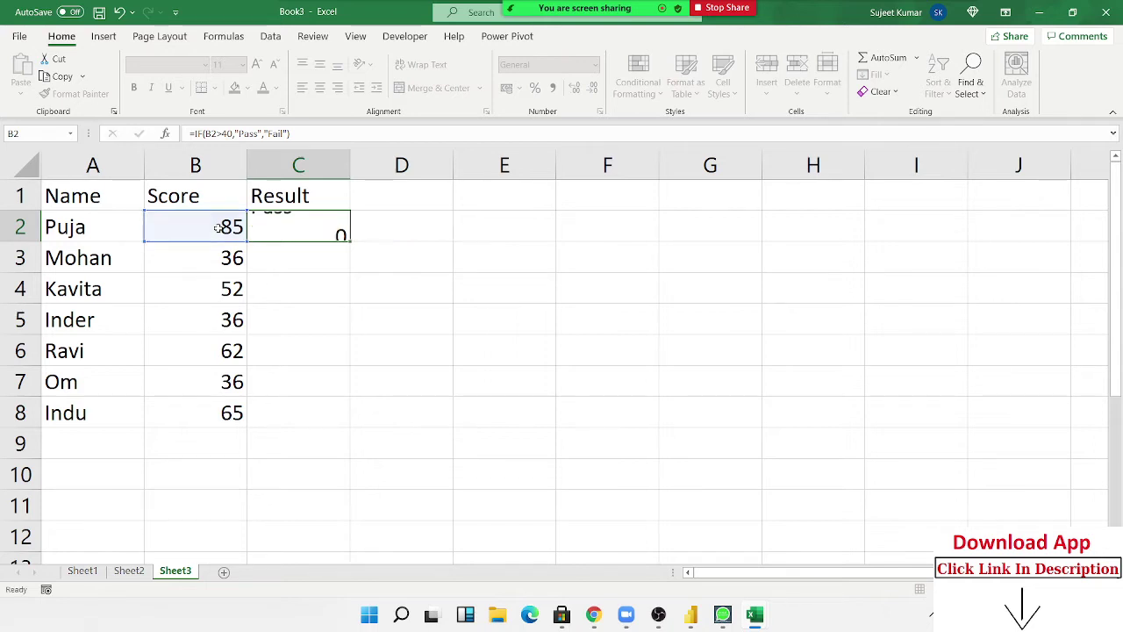
Fill the Pass/Fail formula down to row 8 and add a new Sheet4.
{"action": "key", "text": "Up"}
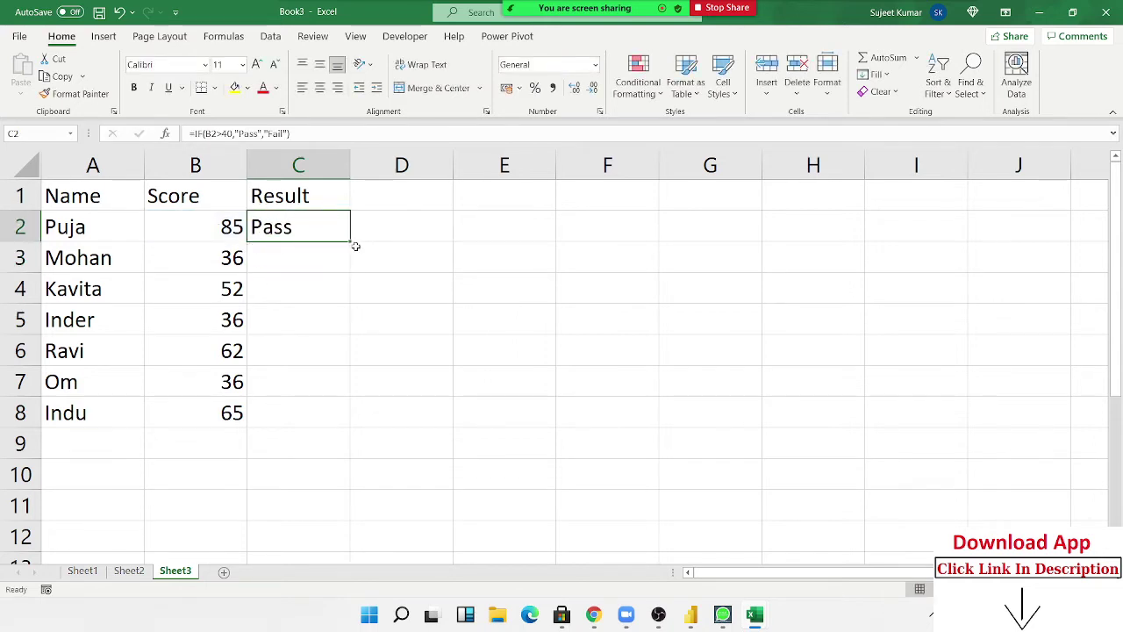
{"action": "double_click", "coordinate": [351, 239]}
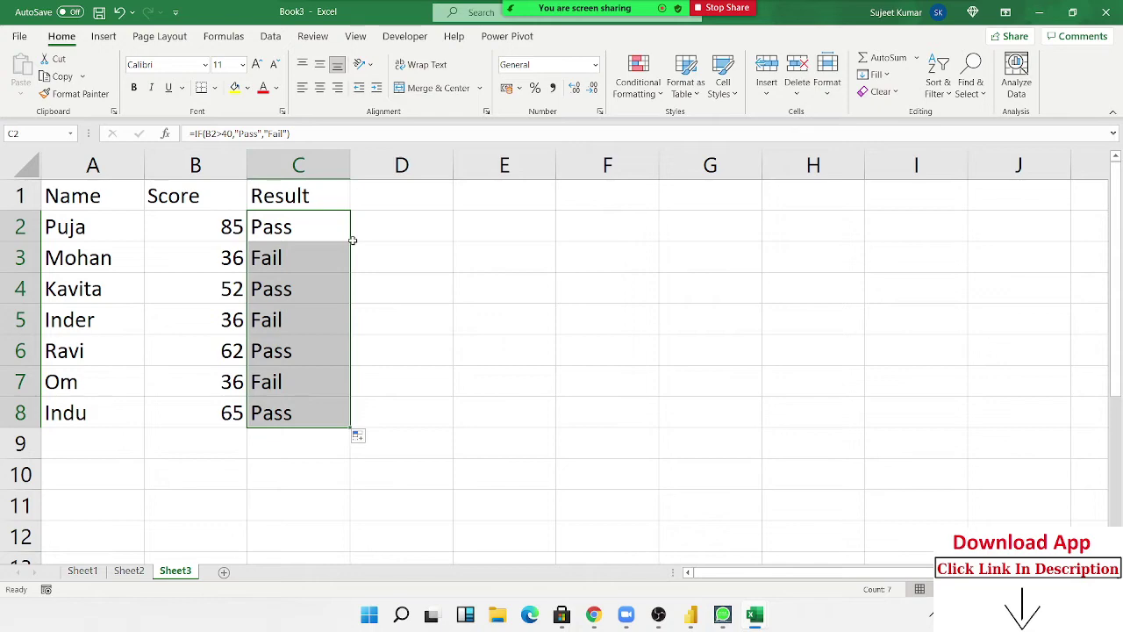
{"action": "left_click", "coordinate": [224, 572]}
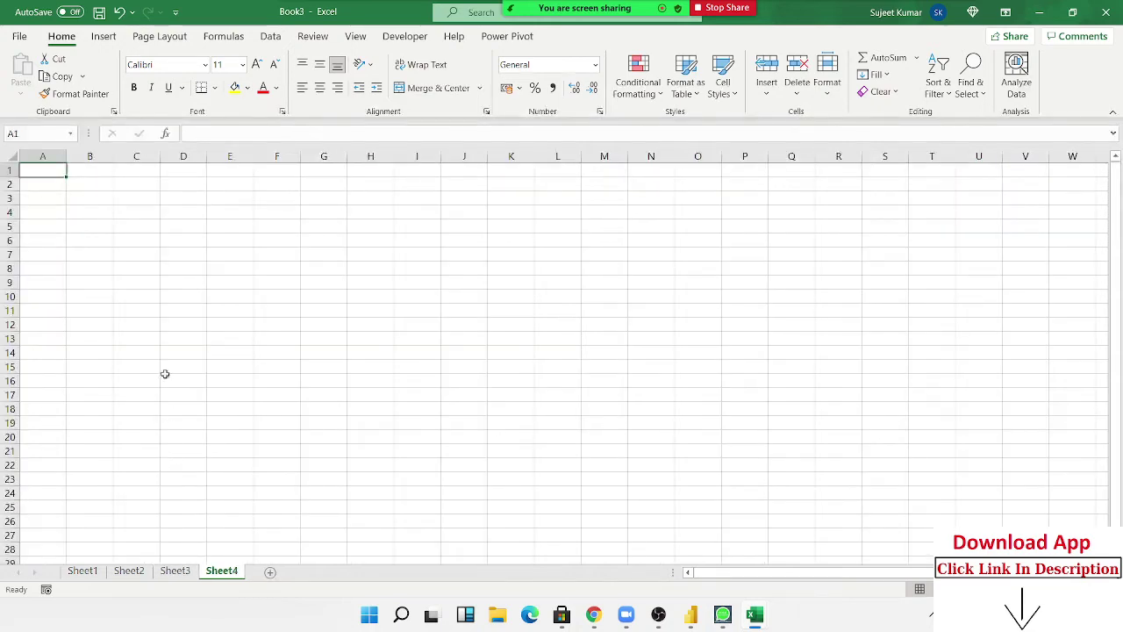
Enter the headings Sr, Name and Address in A1:C1, correcting the Address spelling.
{"action": "scroll", "coordinate": [163, 373], "scroll_direction": "up", "scroll_amount": 4}
{"action": "scroll", "coordinate": [164, 374], "scroll_direction": "up", "scroll_amount": 4}
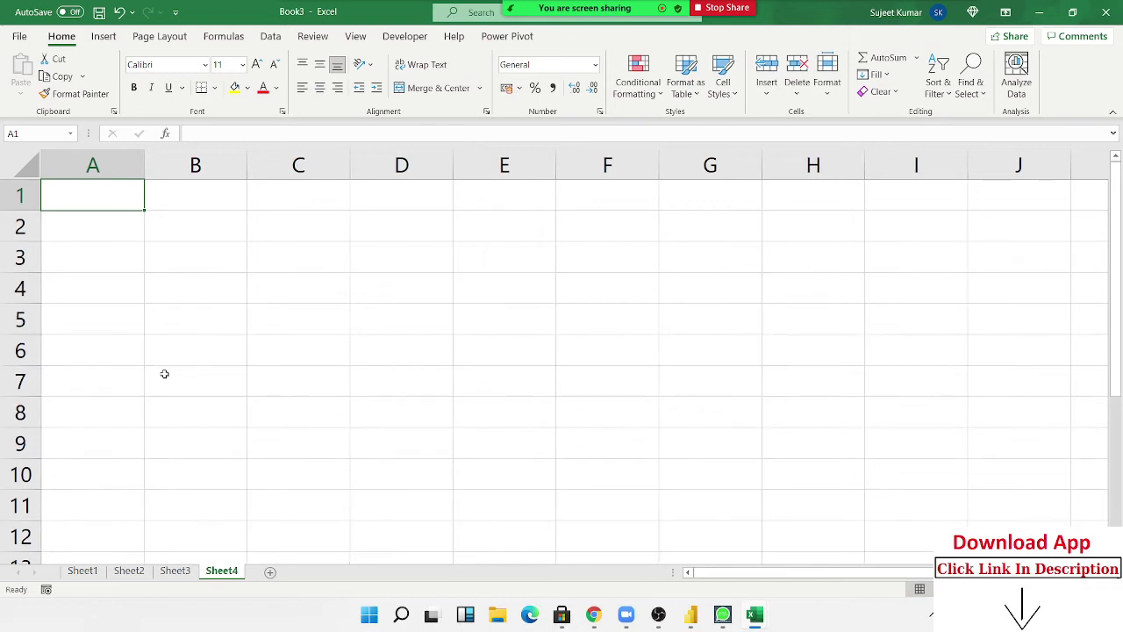
{"action": "type", "text": "Sr"}
{"action": "key", "text": "Tab"}
{"action": "type", "text": "N"}
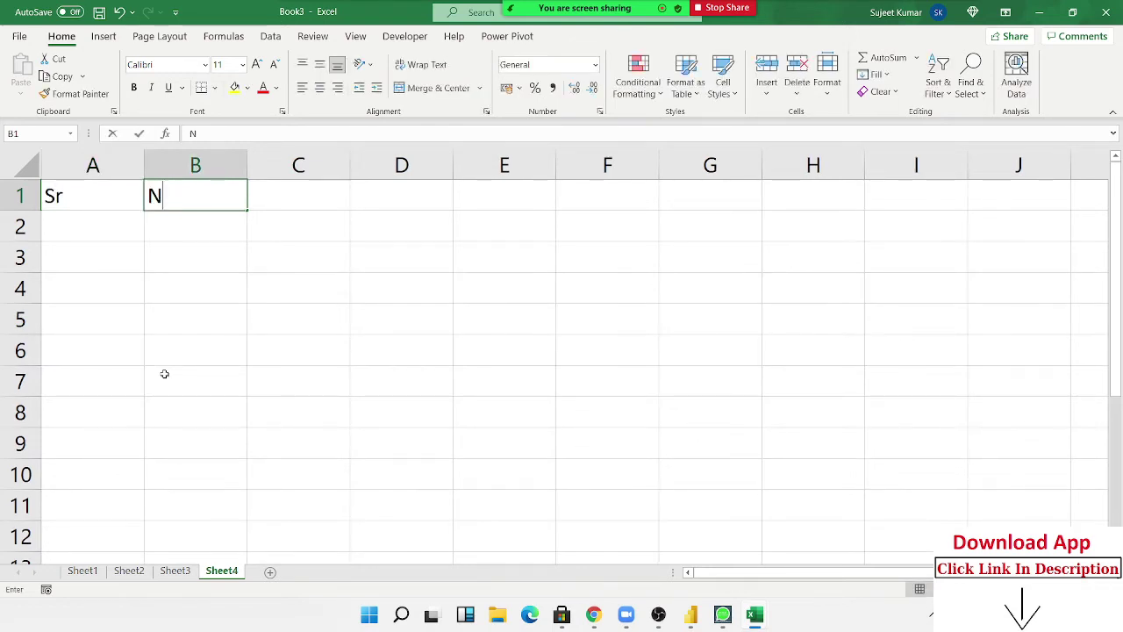
{"action": "type", "text": "ame"}
{"action": "key", "text": "Tab"}
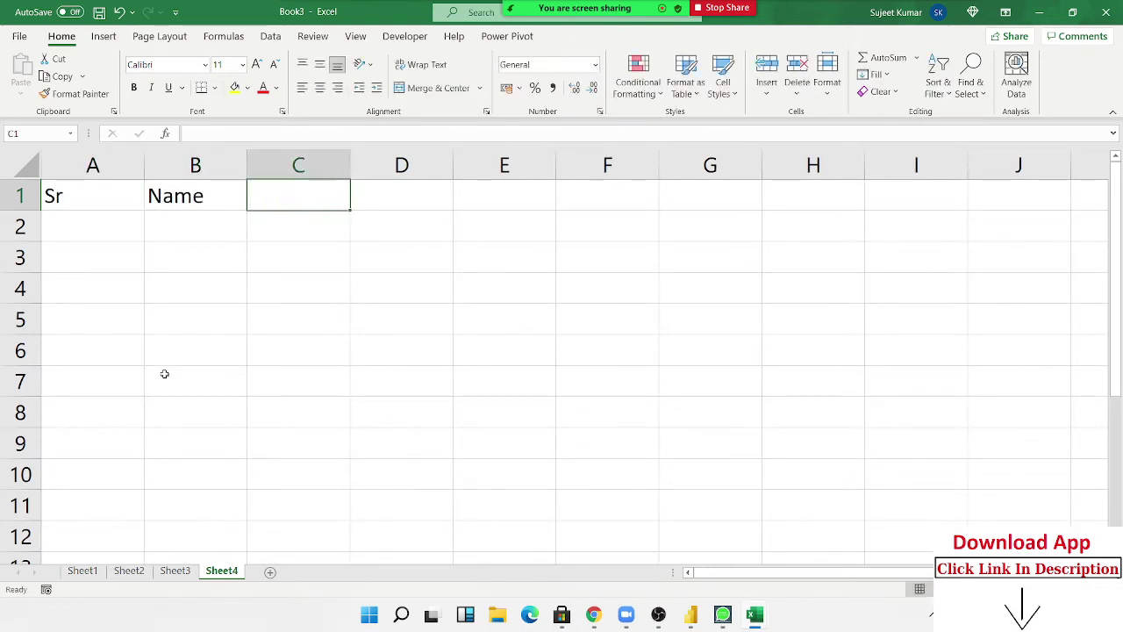
{"action": "type", "text": "Addr"}
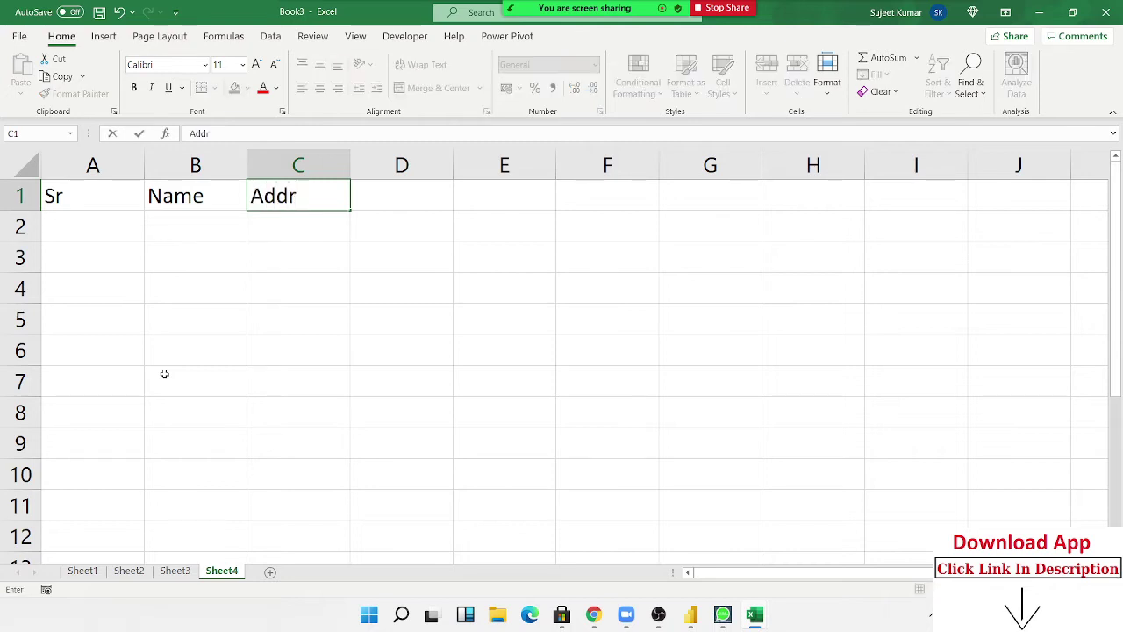
{"action": "type", "text": "es"}
{"action": "key", "text": "Tab"}
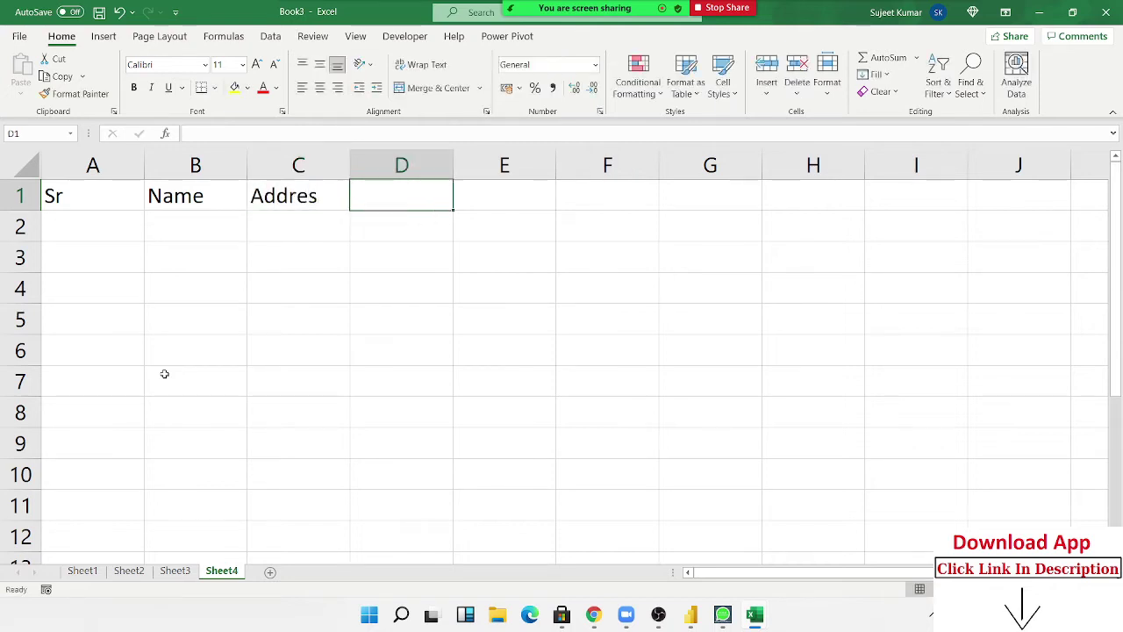
{"action": "key", "text": "Left"}
{"action": "key", "text": "F2"}
{"action": "type", "text": "s"}
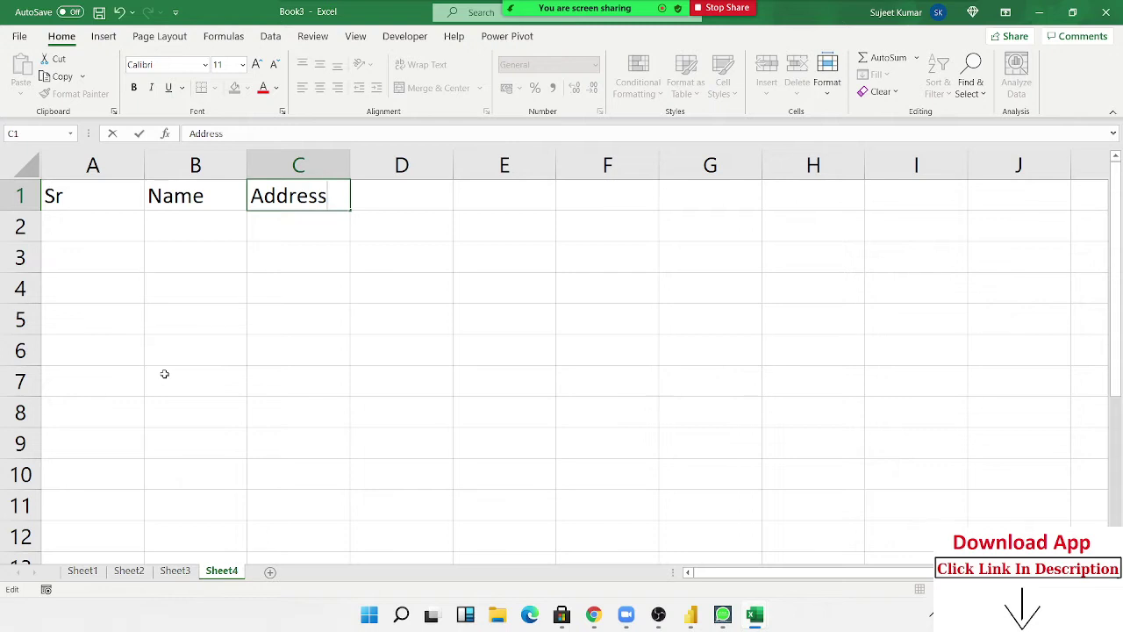
{"action": "key", "text": "Return"}
Fill in row 2 with serial number 1, a name and a flat address.
{"action": "key", "text": "Left"}
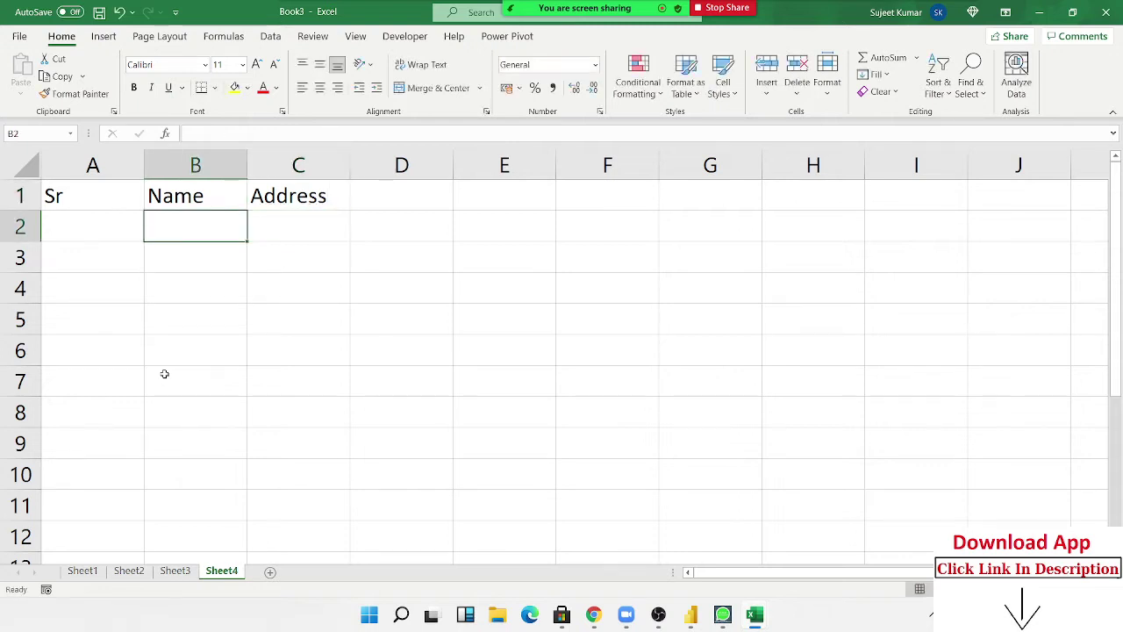
{"action": "key", "text": "Left"}
{"action": "type", "text": "1"}
{"action": "key", "text": "Tab"}
{"action": "type", "text": "Puja"}
{"action": "key", "text": "Tab"}
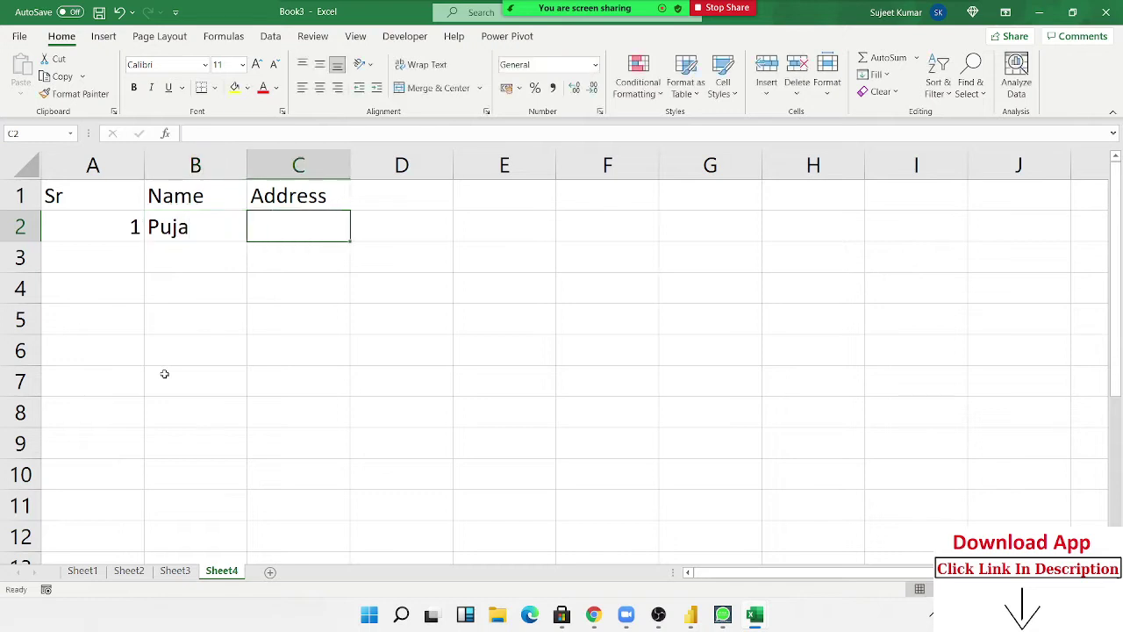
{"action": "type", "text": "F202"}
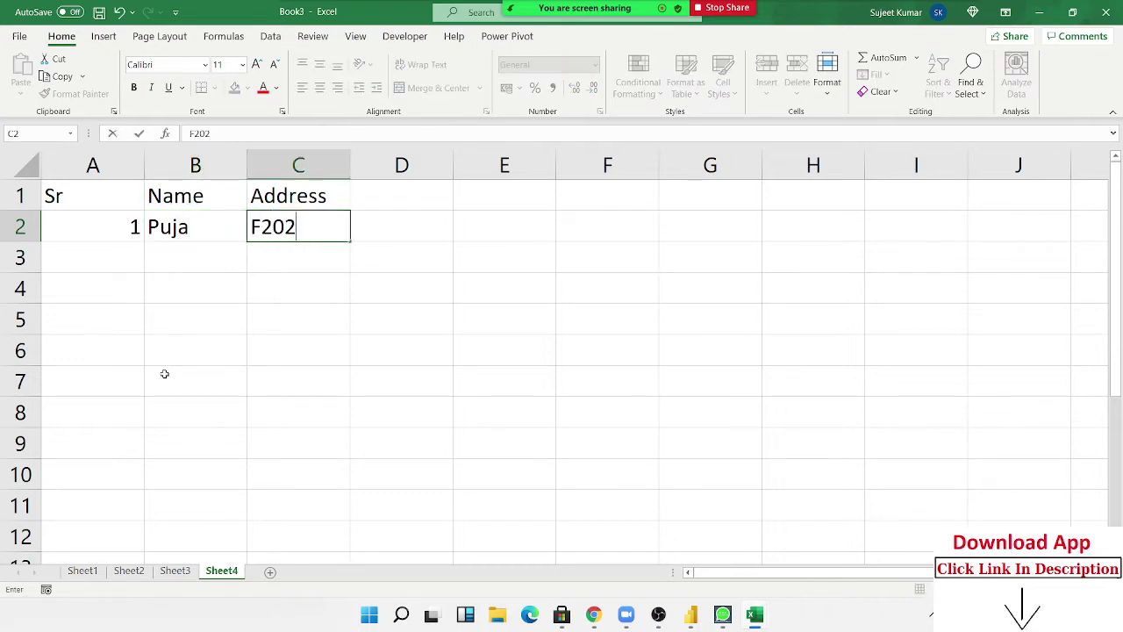
{"action": "key", "text": "Return"}
Fill in row 3 with serial number 2, a second name and flat address.
{"action": "key", "text": "Left"}
{"action": "type", "text": "2"}
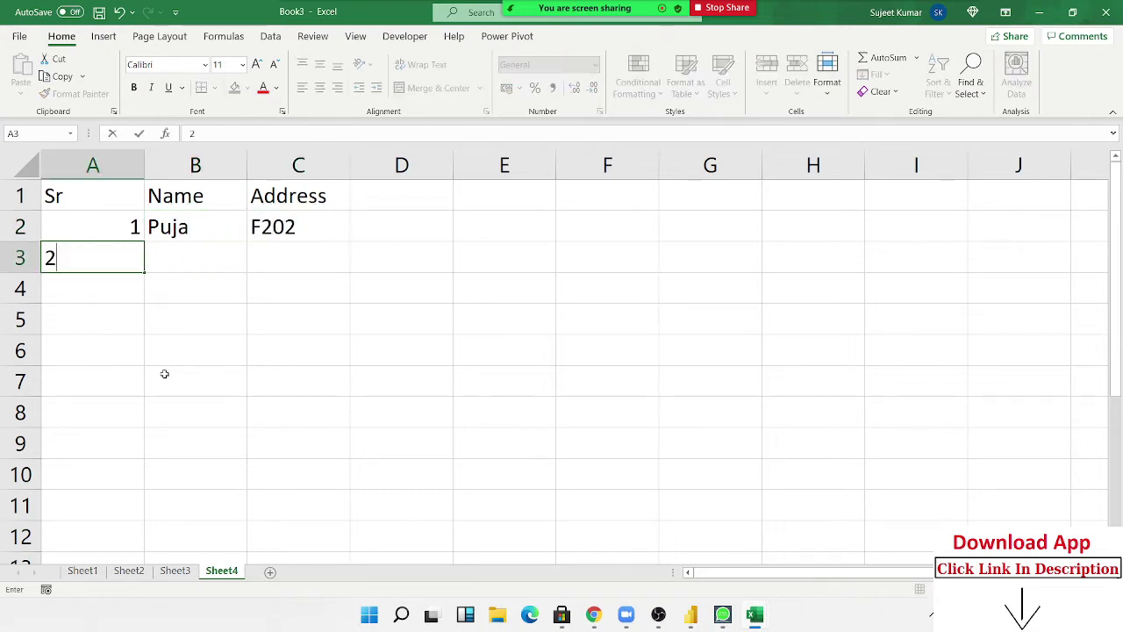
{"action": "key", "text": "Tab"}
{"action": "type", "text": "Om"}
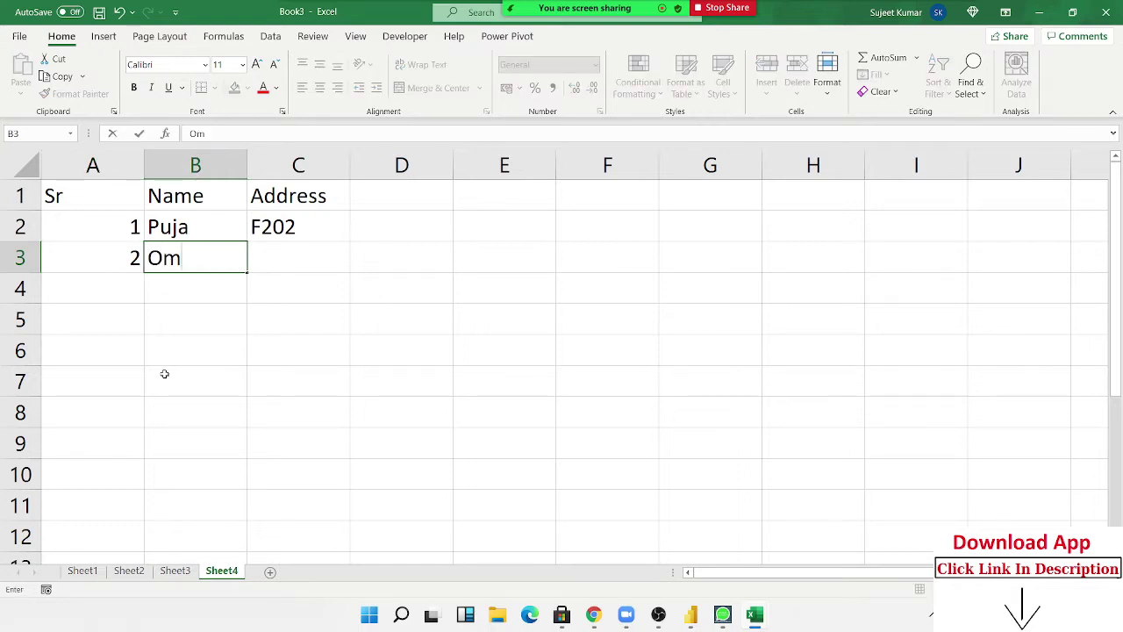
{"action": "key", "text": "Tab"}
{"action": "type", "text": "F"}
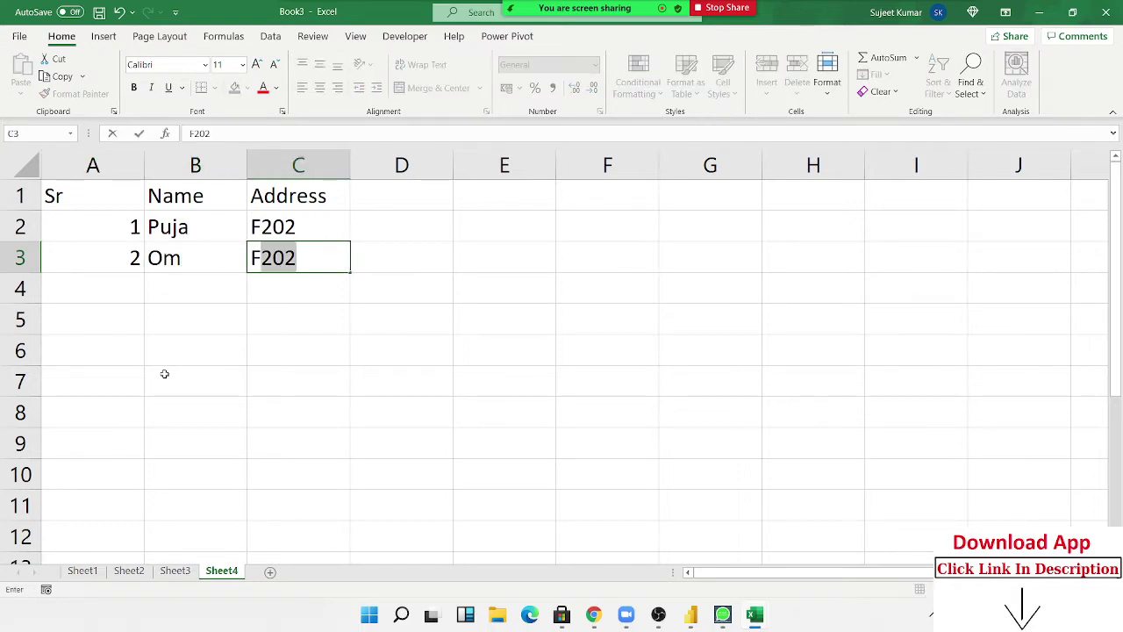
{"action": "type", "text": "405"}
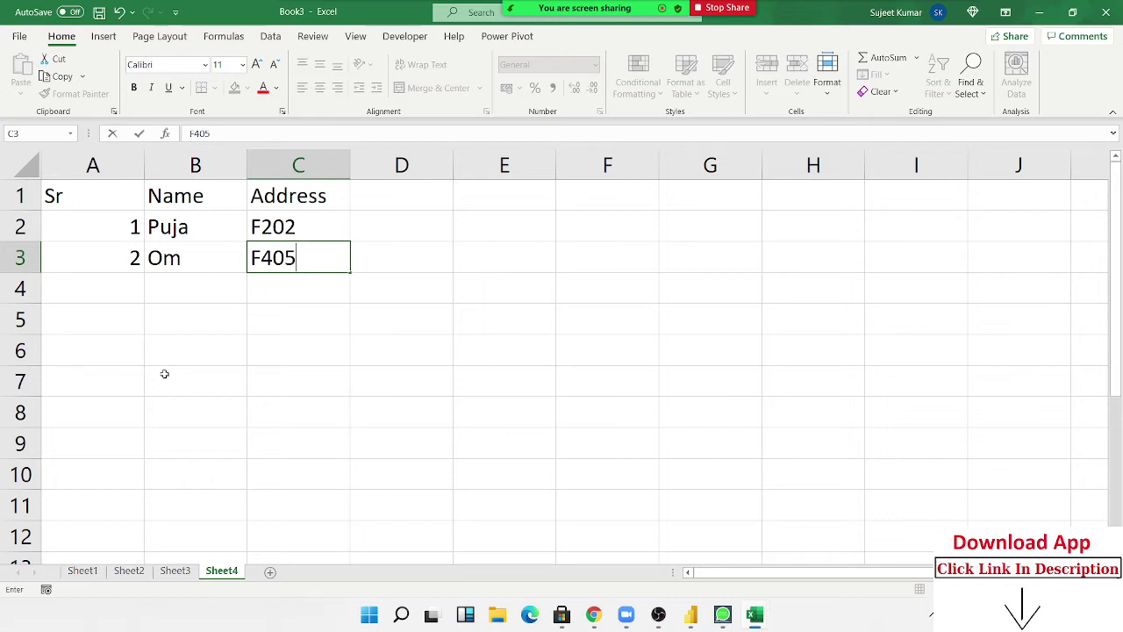
{"action": "key", "text": "Return"}
{"action": "key", "text": "Up"}
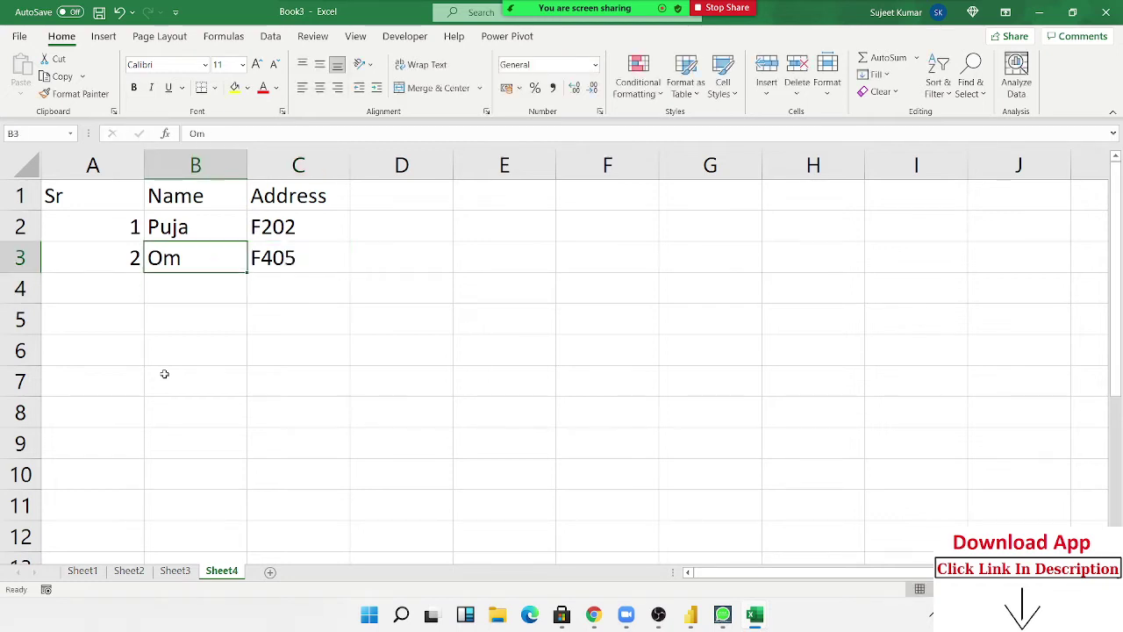
{"action": "key", "text": "Left"}
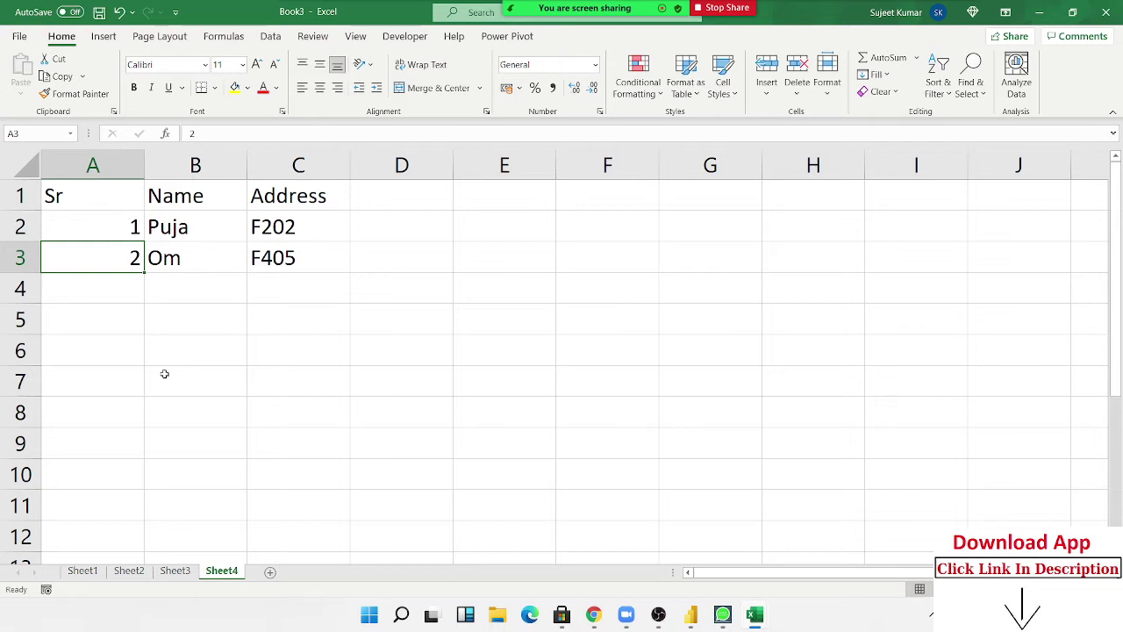
Replace the 2 in A3 with the partly typed formula =IF(B3>0,A2+1,"").
{"action": "key", "text": "Delete"}
{"action": "type", "text": "=if"}
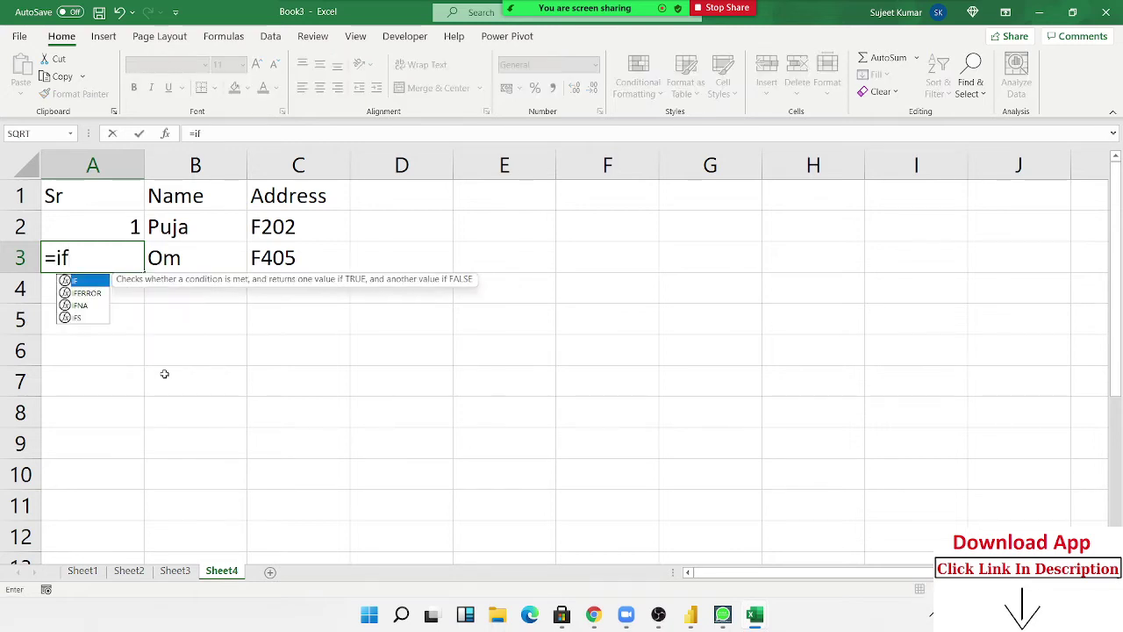
{"action": "key", "text": "Tab"}
{"action": "key", "text": "Right"}
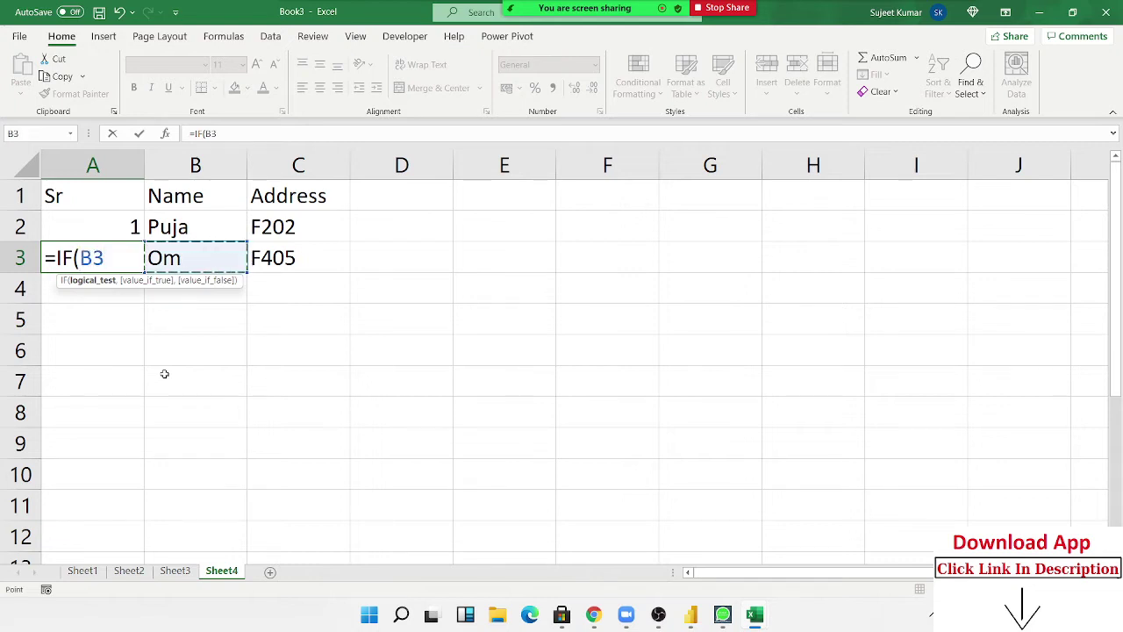
{"action": "type", "text": ">"}
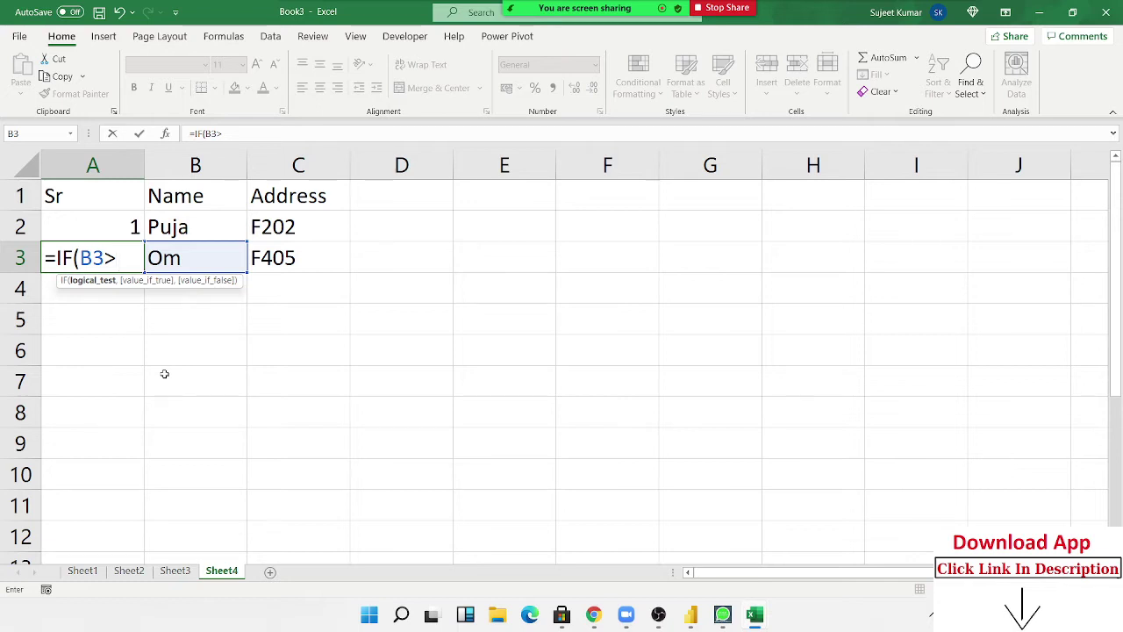
{"action": "type", "text": "0"}
{"action": "type", "text": ","}
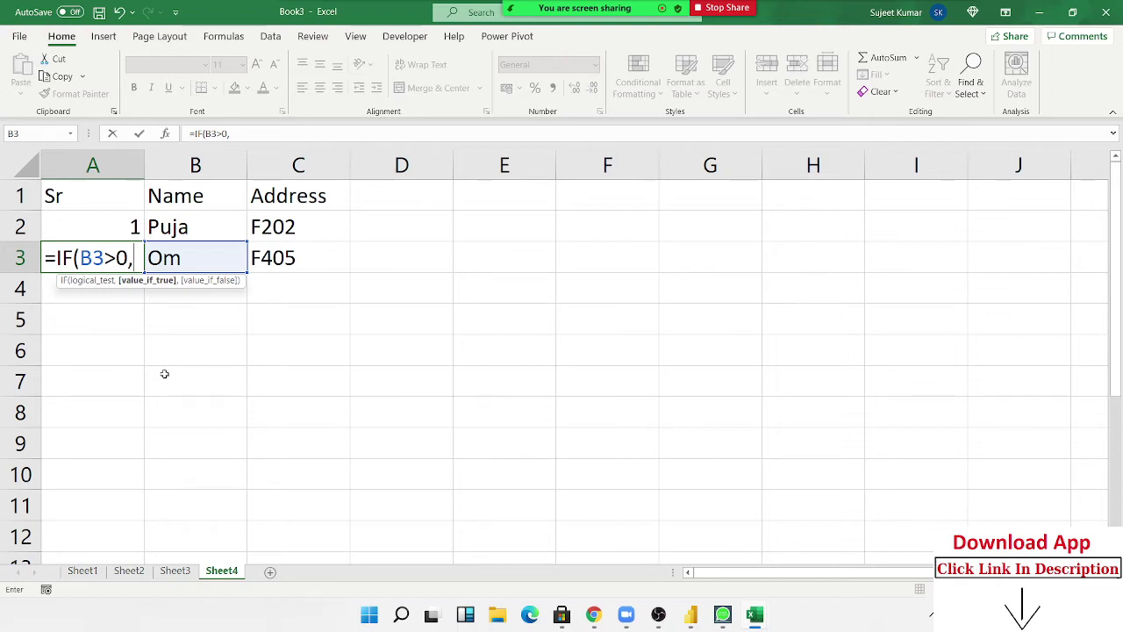
{"action": "key", "text": "Up"}
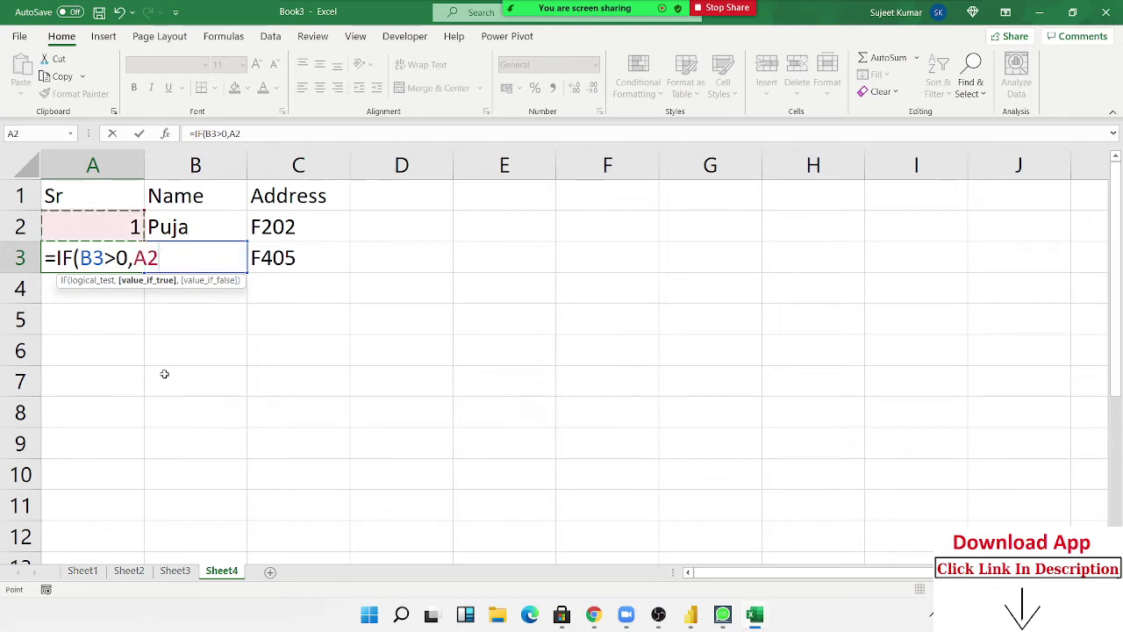
{"action": "type", "text": "+"}
{"action": "type", "text": "1,"}
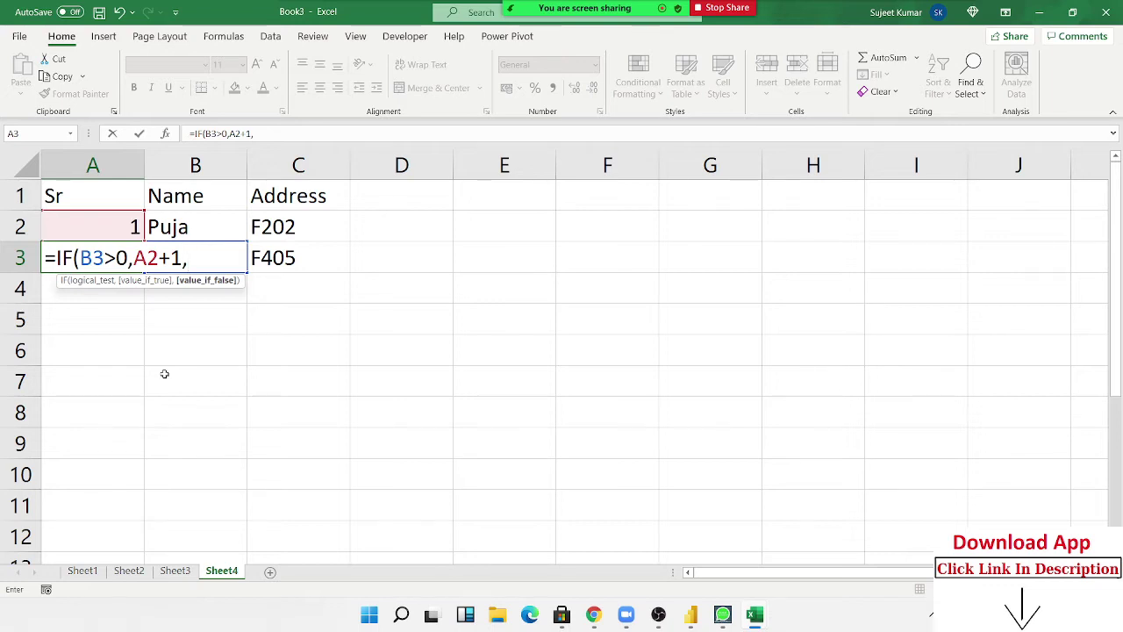
{"action": "type", "text": "\"\""}
Commit the A3 numbering formula and fill it down column A to row 9.
{"action": "key", "text": "Return"}
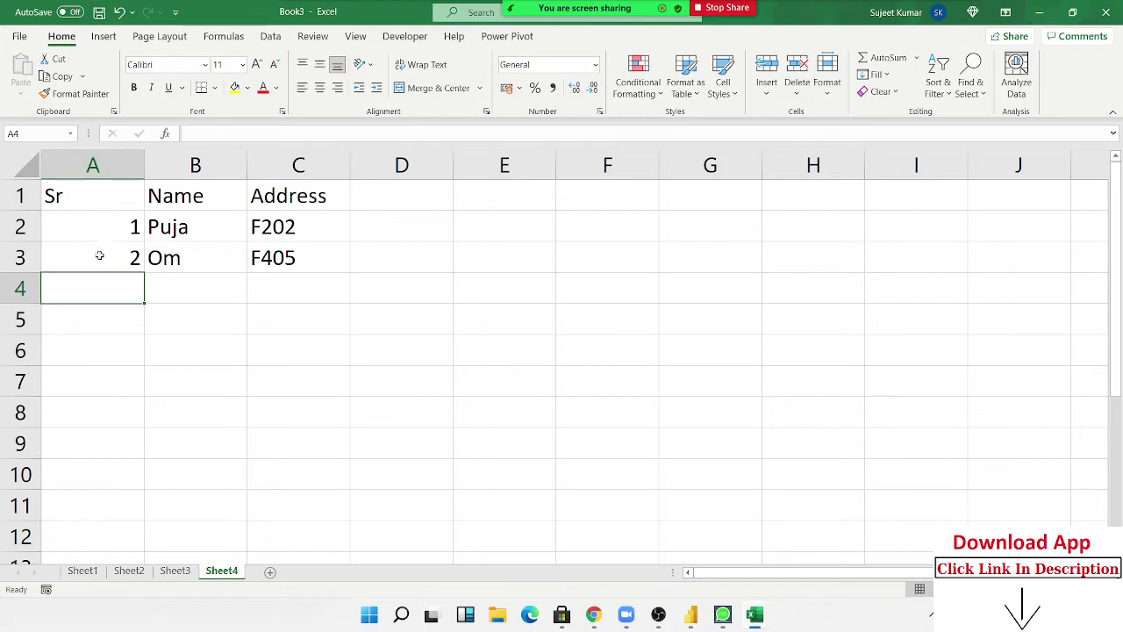
{"action": "left_click_drag", "start_coordinate": [100, 254], "coordinate": [100, 448]}
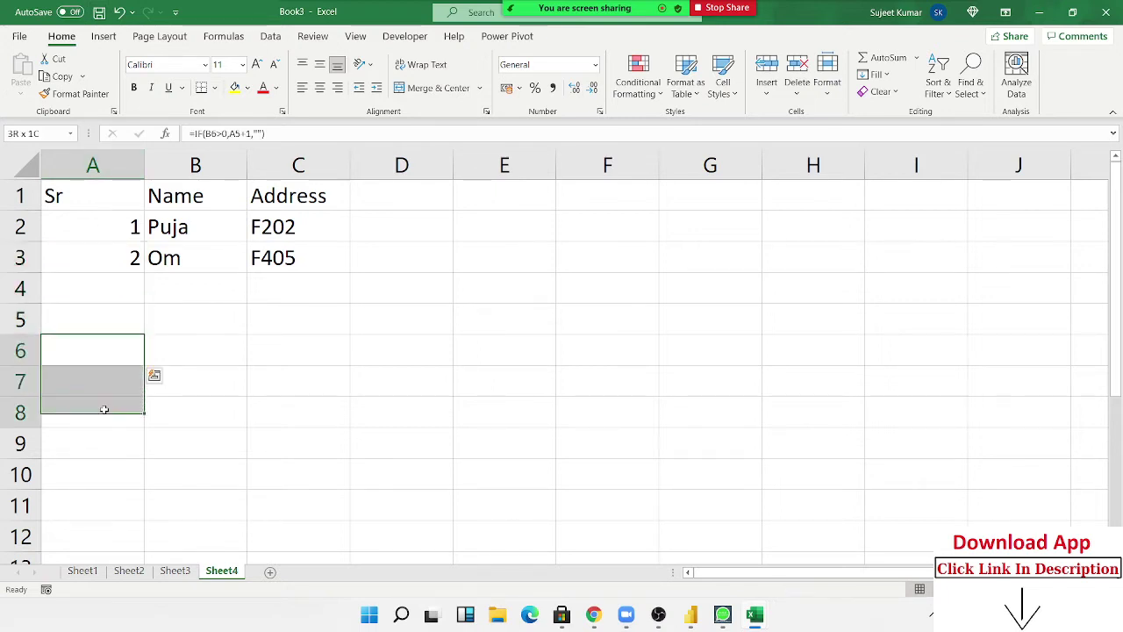
{"action": "left_click", "coordinate": [163, 280]}
Type five more names into B4:B8 so they are numbered 3 to 7.
{"action": "type", "text": "I"}
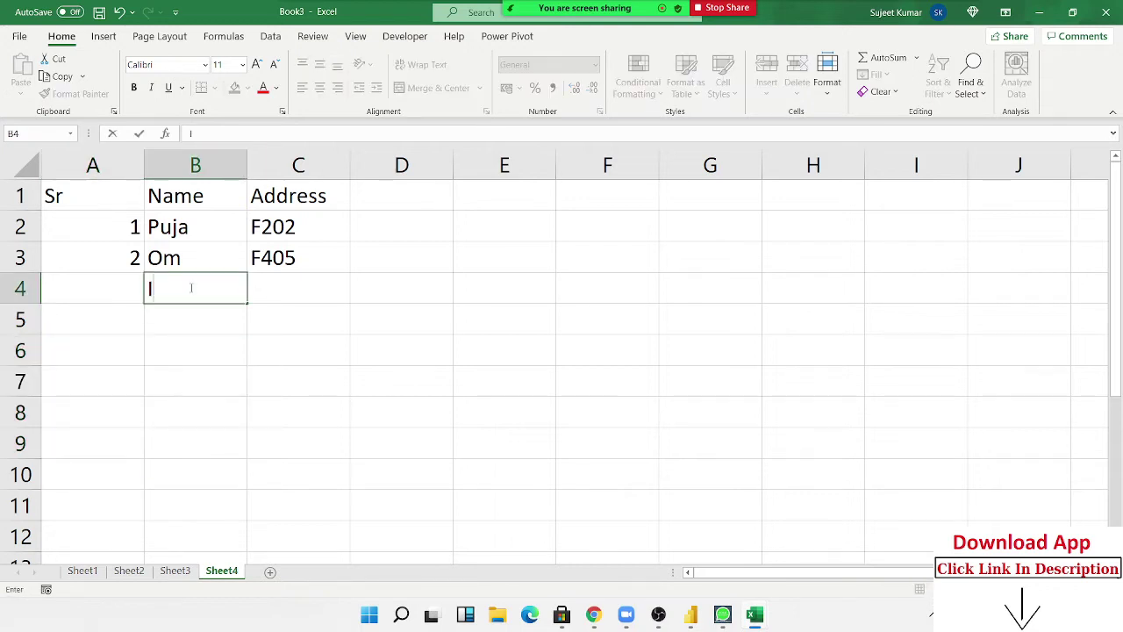
{"action": "type", "text": "nder"}
{"action": "key", "text": "Return"}
{"action": "type", "text": "K"}
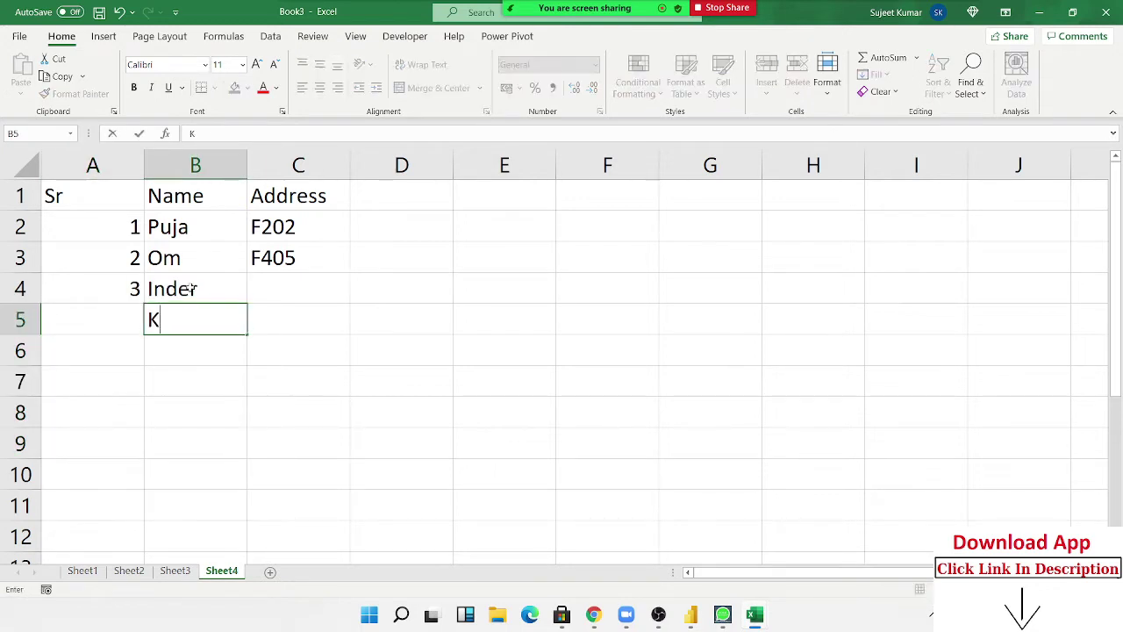
{"action": "type", "text": "avita"}
{"action": "key", "text": "Return"}
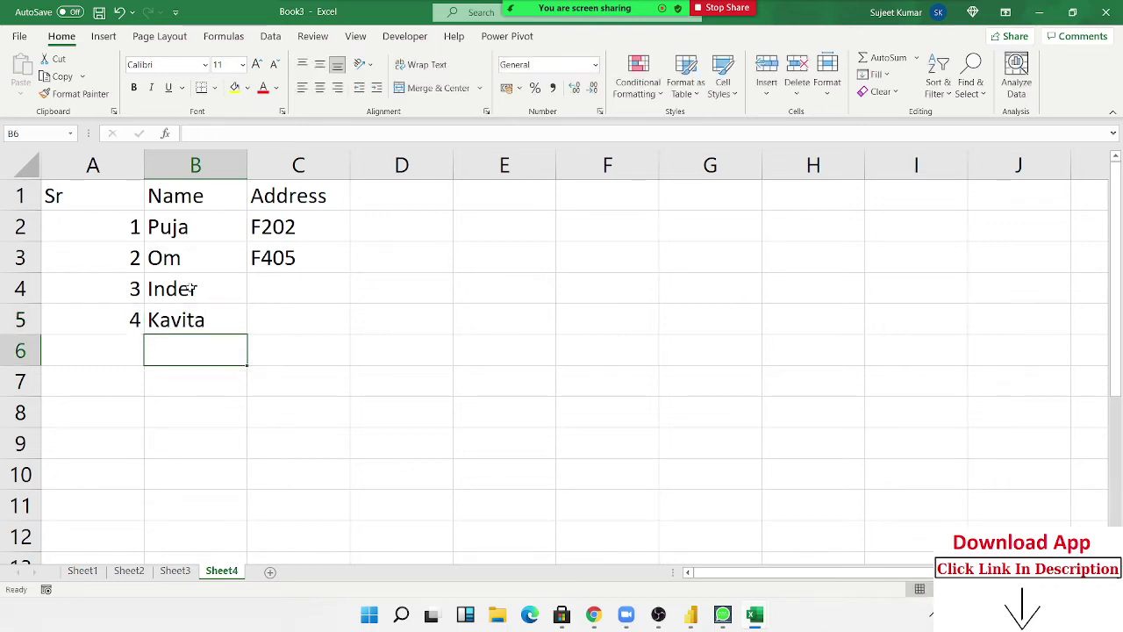
{"action": "type", "text": "Mohan"}
{"action": "key", "text": "Return"}
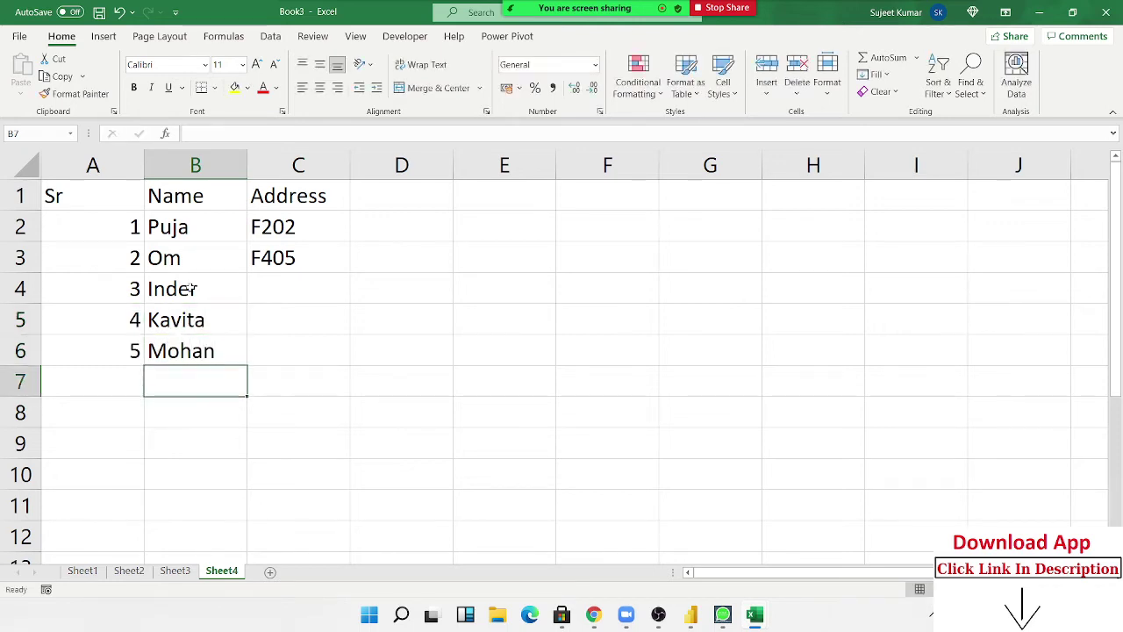
{"action": "type", "text": "Uday"}
{"action": "key", "text": "Return"}
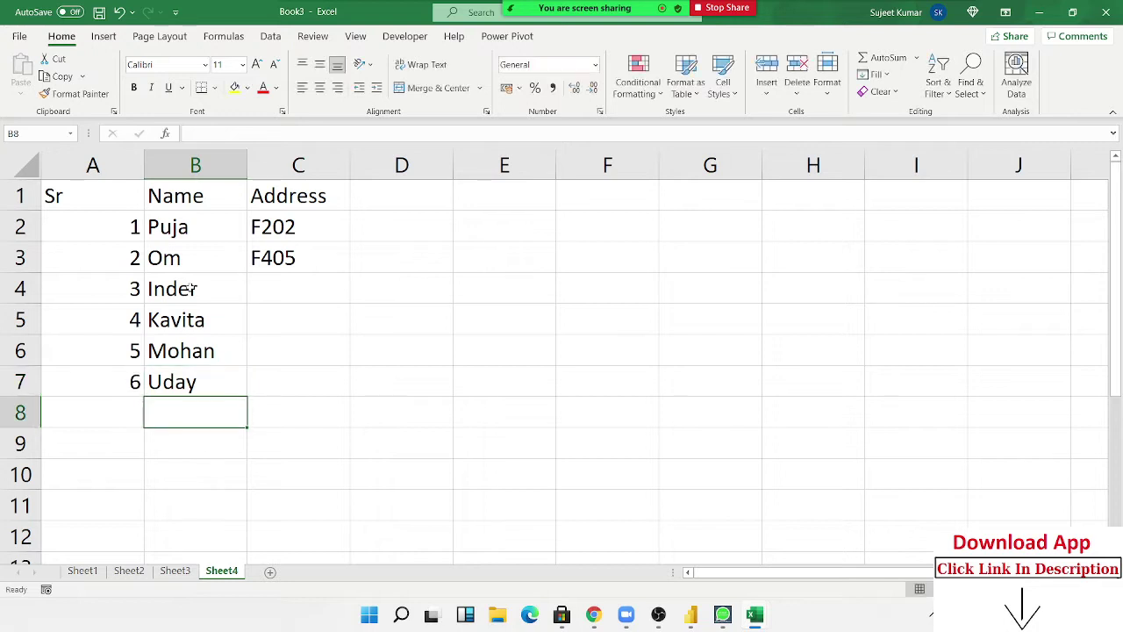
{"action": "type", "text": "Ravi"}
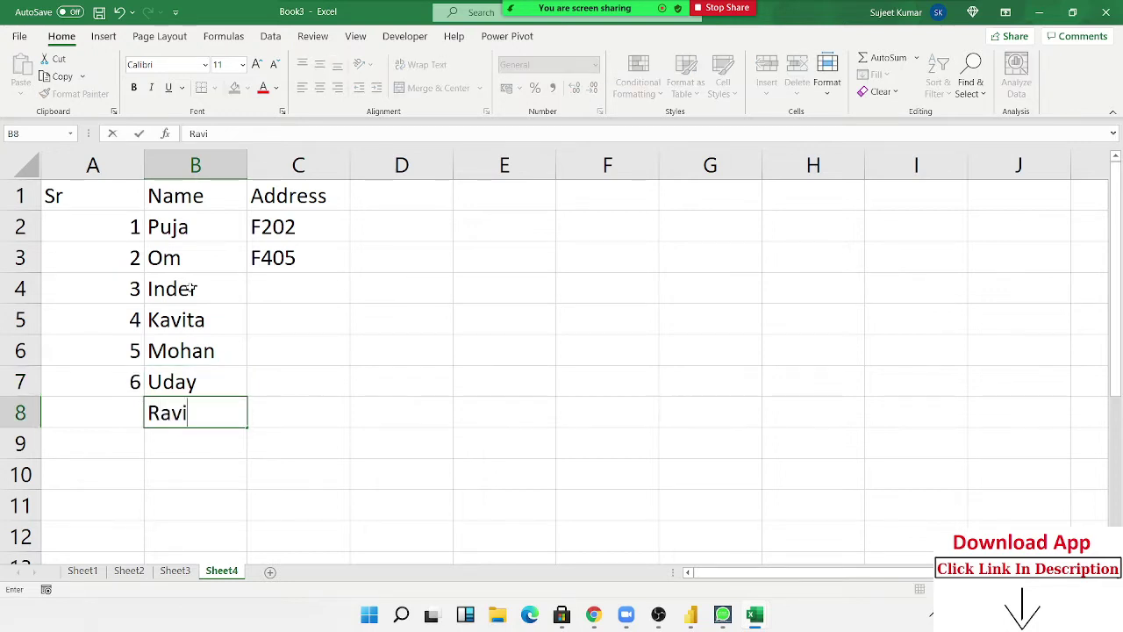
{"action": "key", "text": "Return"}
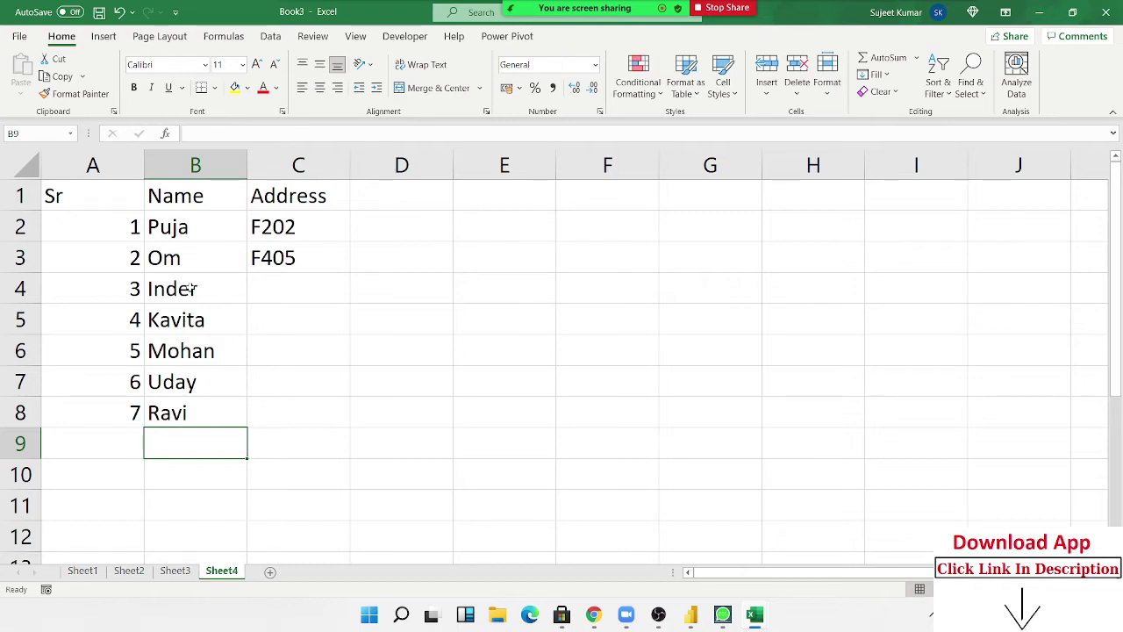
{"action": "key", "text": "Left"}
Commit the serial-number formula in A9 and delete the name in B6.
{"action": "key", "text": "F2"}
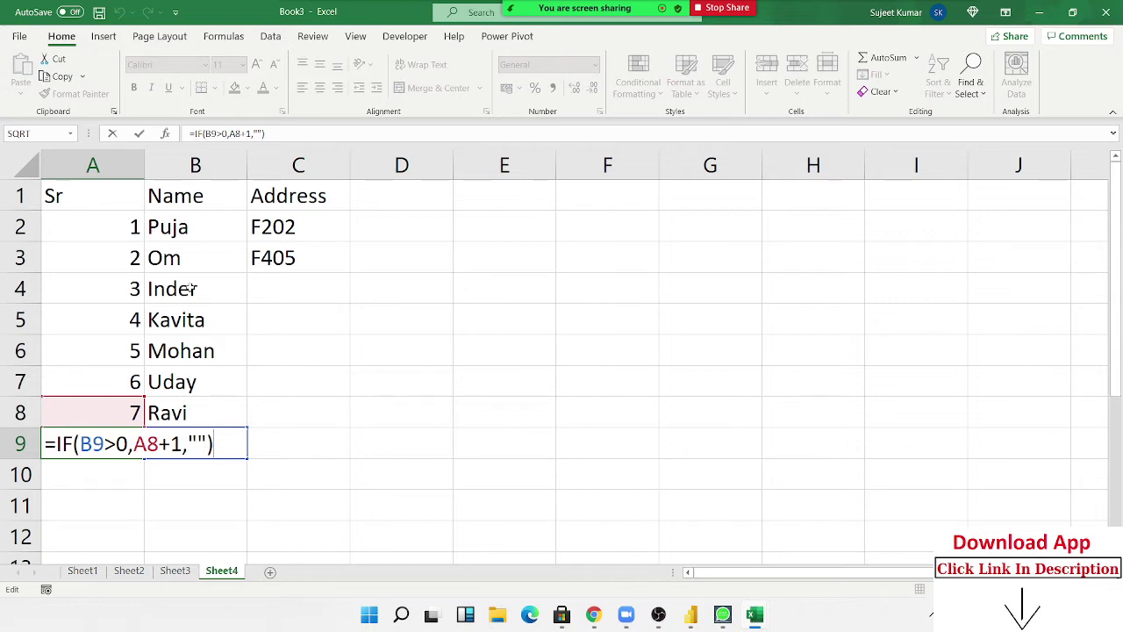
{"action": "key", "text": "ctrl+Return"}
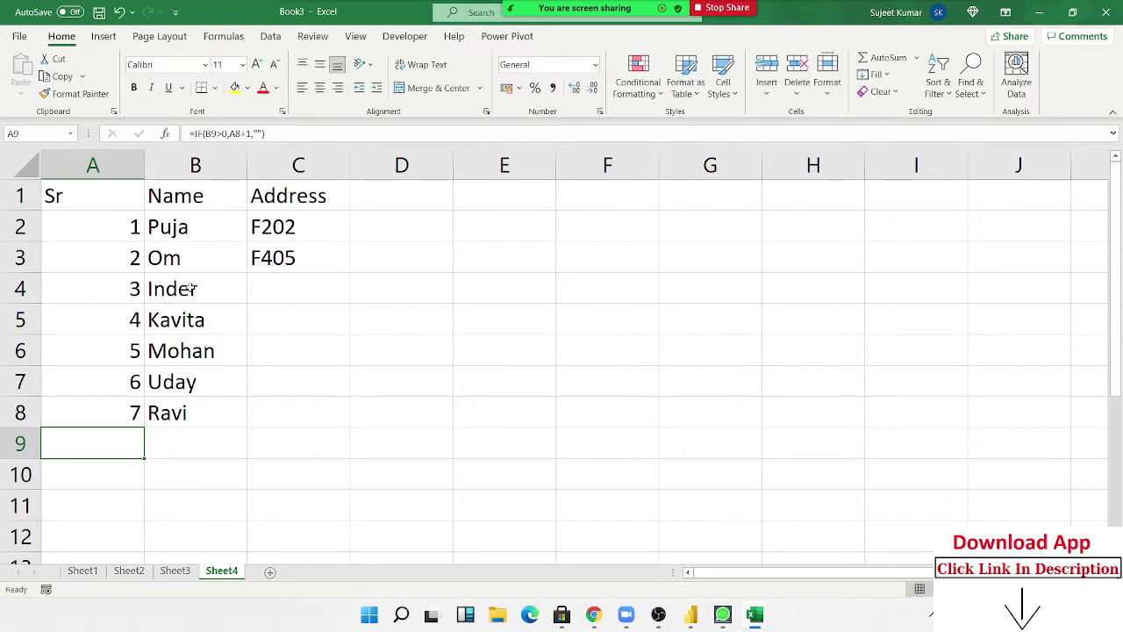
{"action": "key", "text": "Up"}
{"action": "key", "text": "Up"}
{"action": "key", "text": "Up"}
{"action": "key", "text": "Right"}
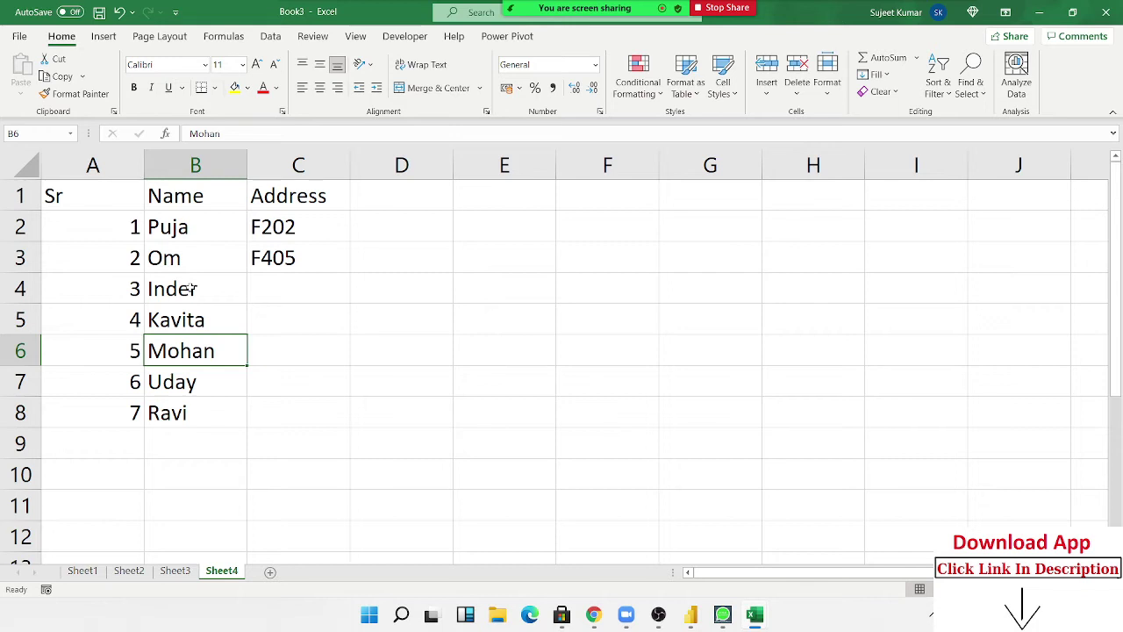
{"action": "key", "text": "Delete"}
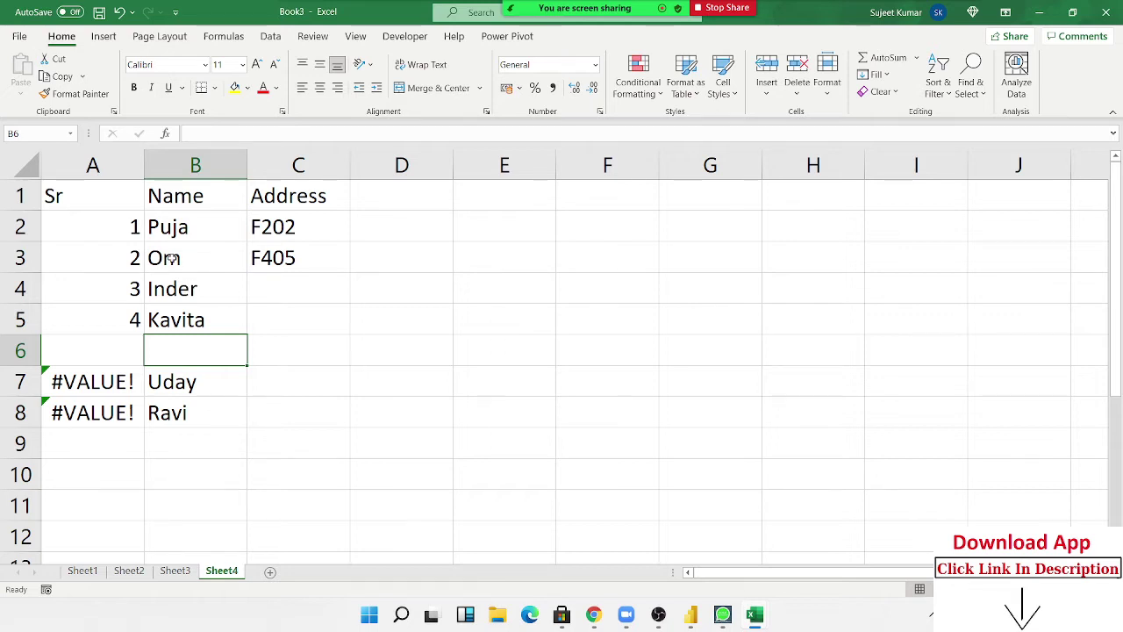
Inspect A6's formula and check that A8 now shows #VALUE!
{"action": "left_click", "coordinate": [372, 351]}
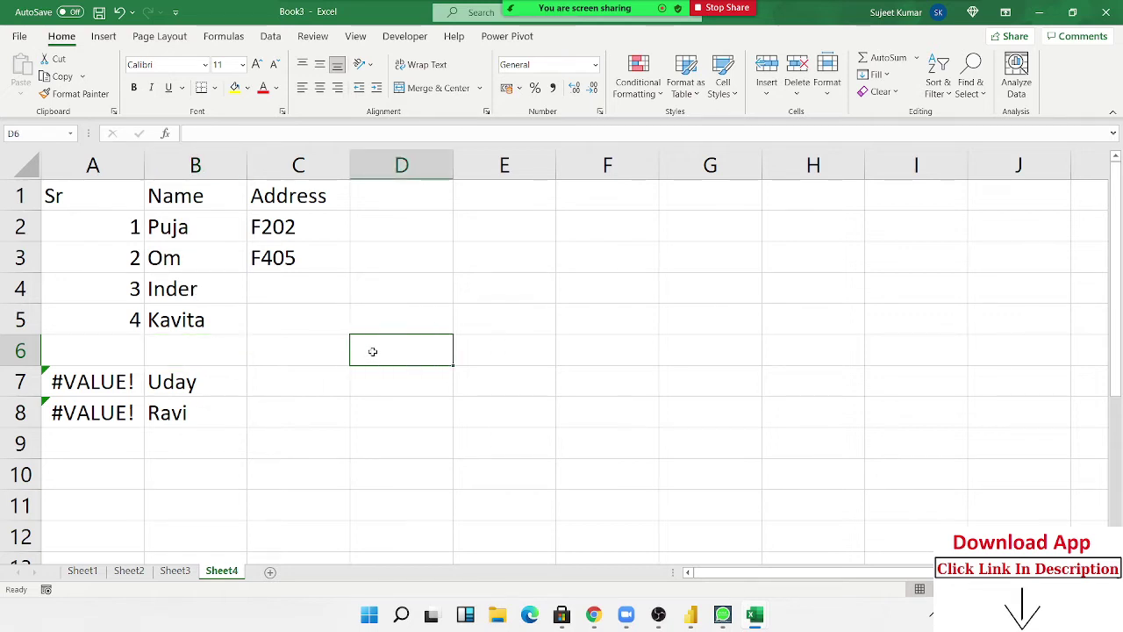
{"action": "double_click", "coordinate": [120, 351]}
{"action": "double_click", "coordinate": [197, 351]}
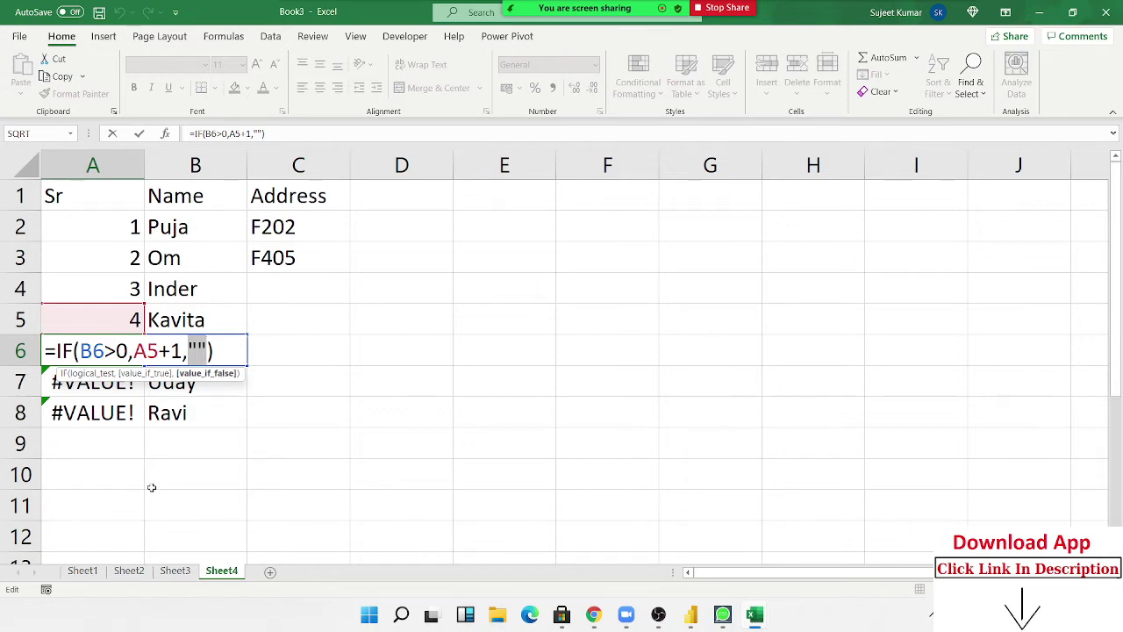
{"action": "key", "text": "ctrl+Return"}
{"action": "left_click", "coordinate": [43, 408]}
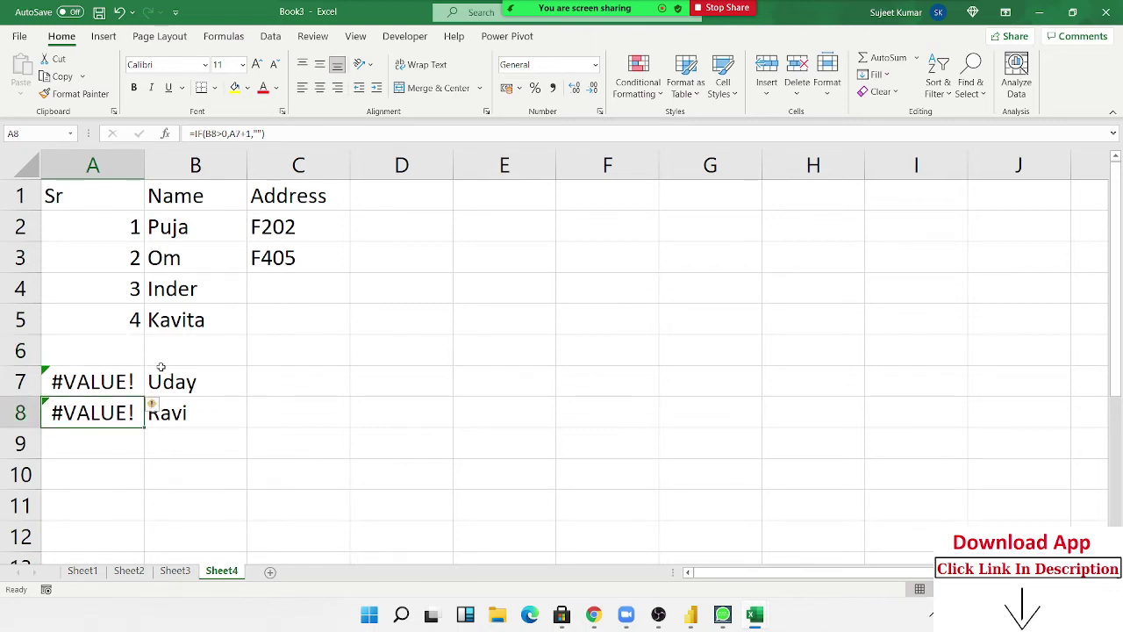
Change A3's formula to =IF(B3>0,MAX($A$2:A2)+1,"") with an absolute $A$2 start.
{"action": "left_click", "coordinate": [131, 254]}
{"action": "double_click", "coordinate": [130, 257]}
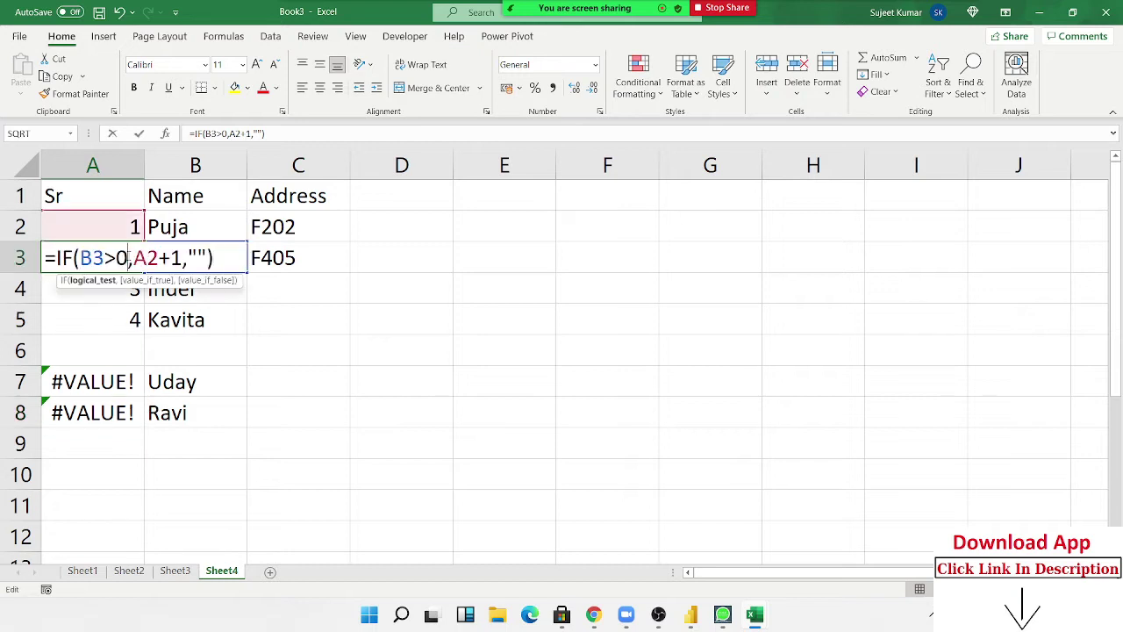
{"action": "left_click_drag", "start_coordinate": [133, 257], "coordinate": [182, 257]}
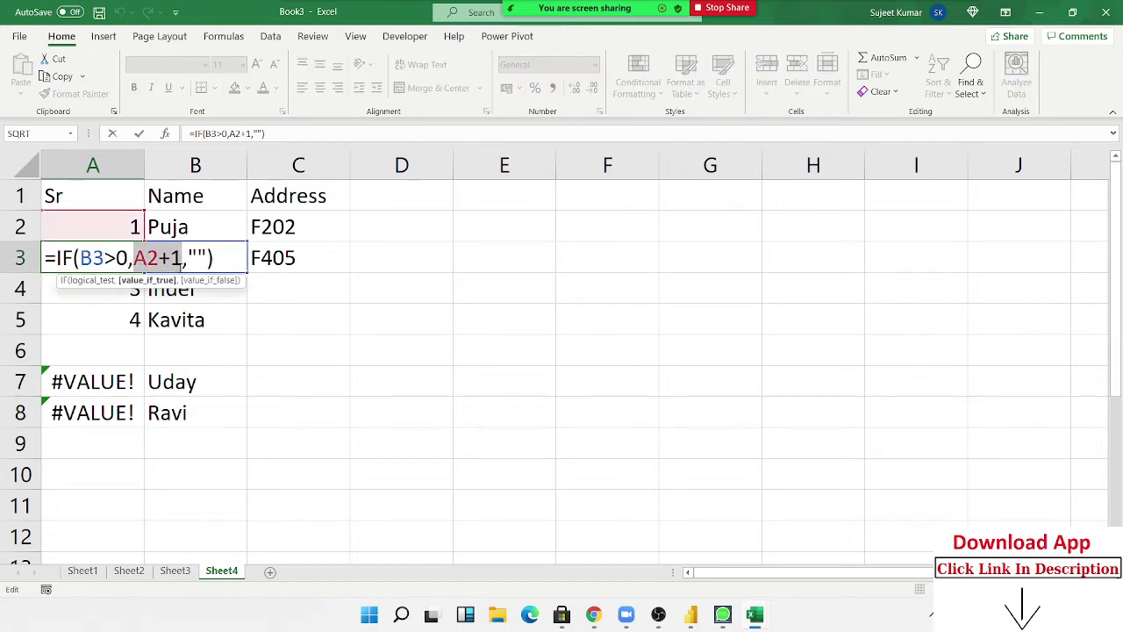
{"action": "type", "text": "max"}
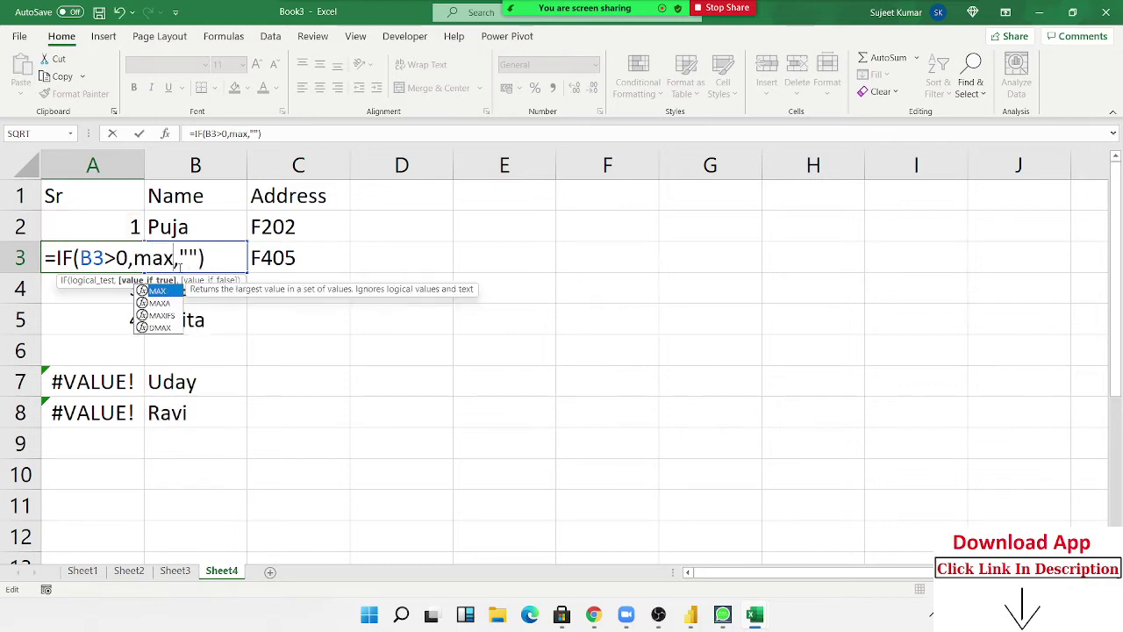
{"action": "key", "text": "Tab"}
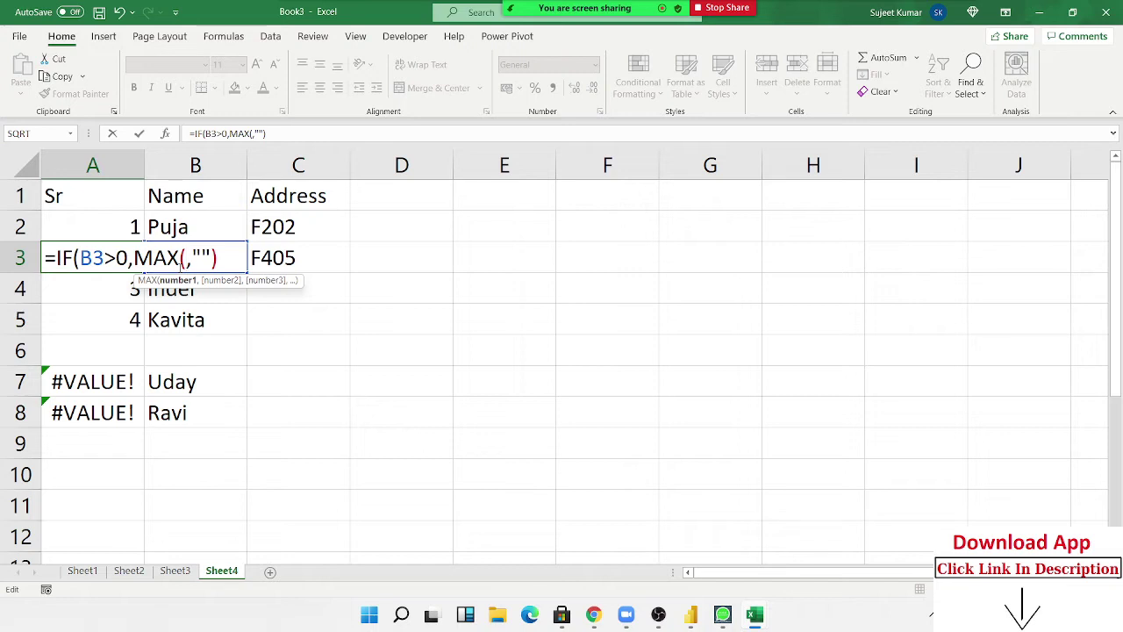
{"action": "left_click", "coordinate": [76, 223]}
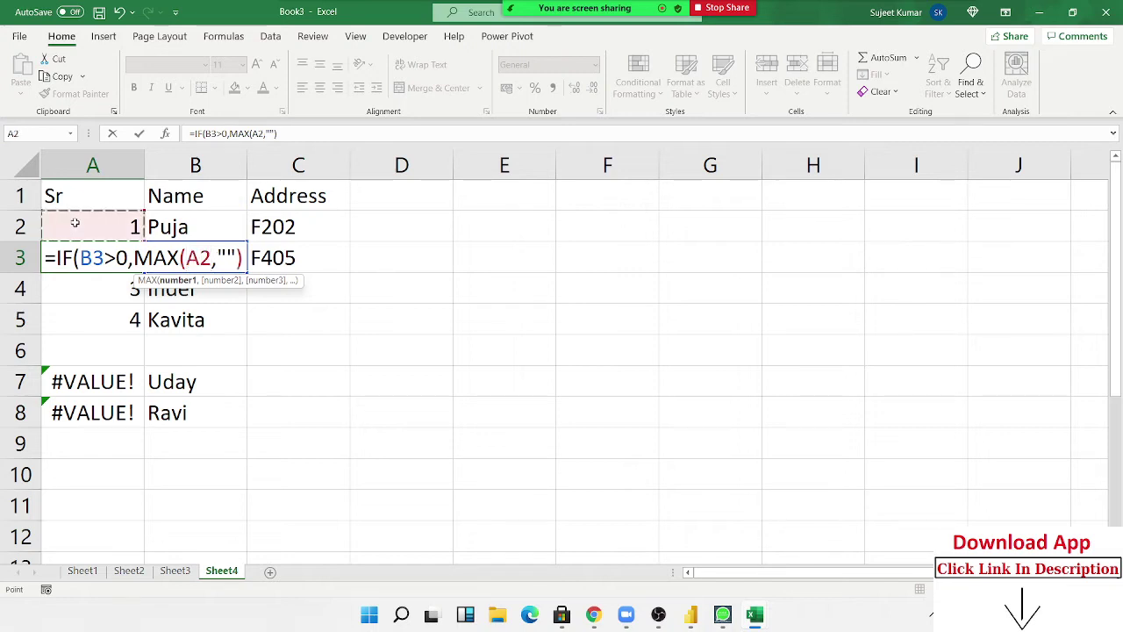
{"action": "type", "text": ":A2a"}
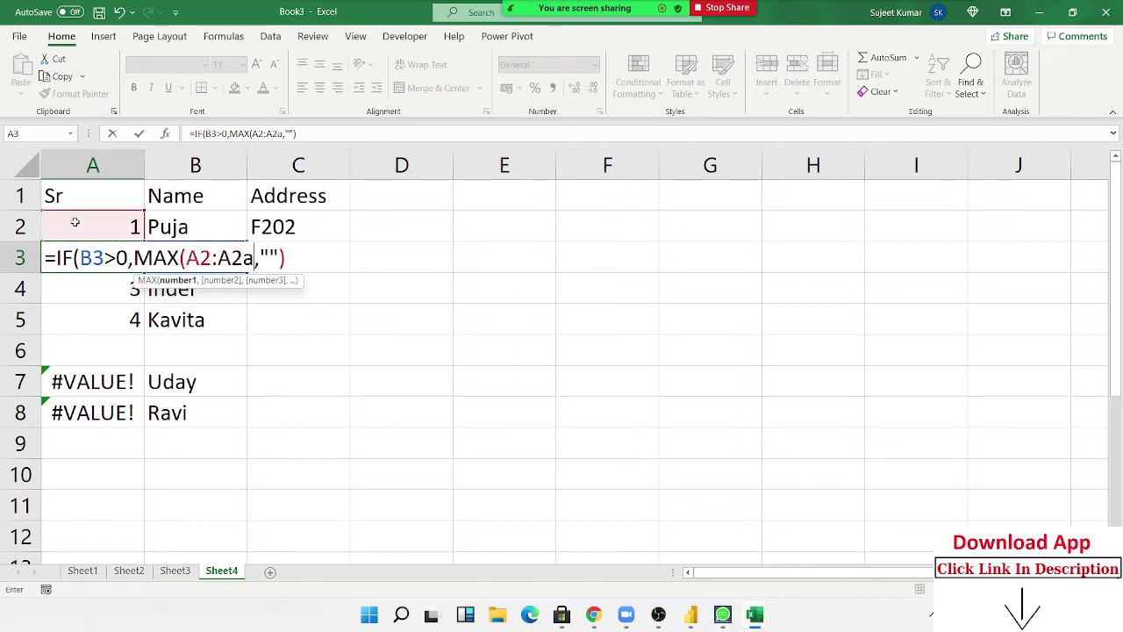
{"action": "key", "text": "BackSpace"}
{"action": "type", "text": ")"}
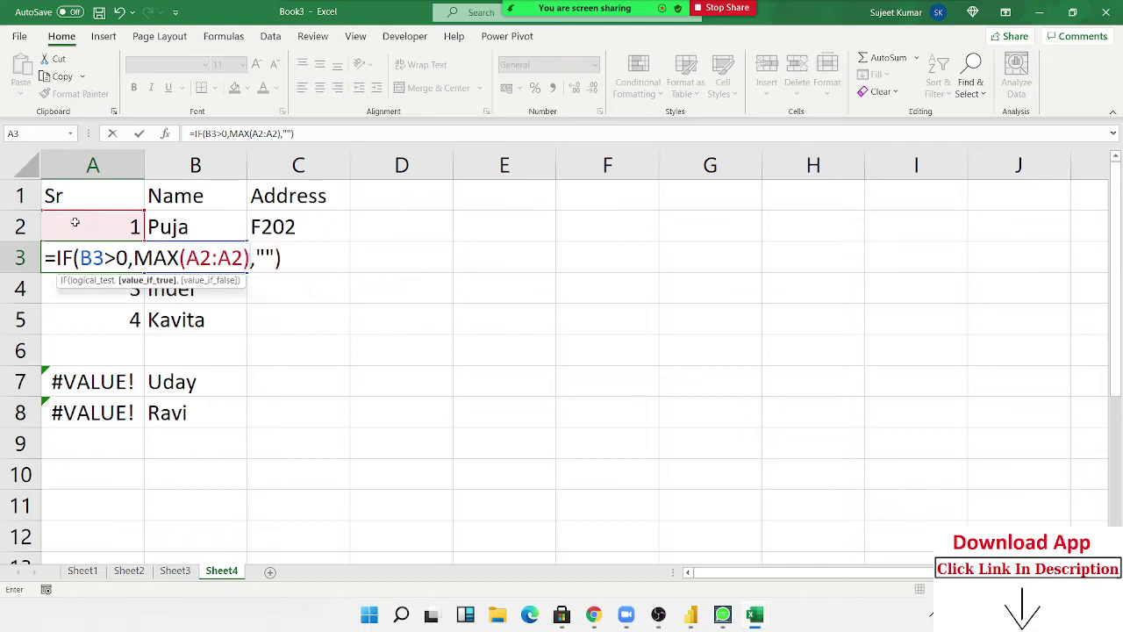
{"action": "type", "text": "+1"}
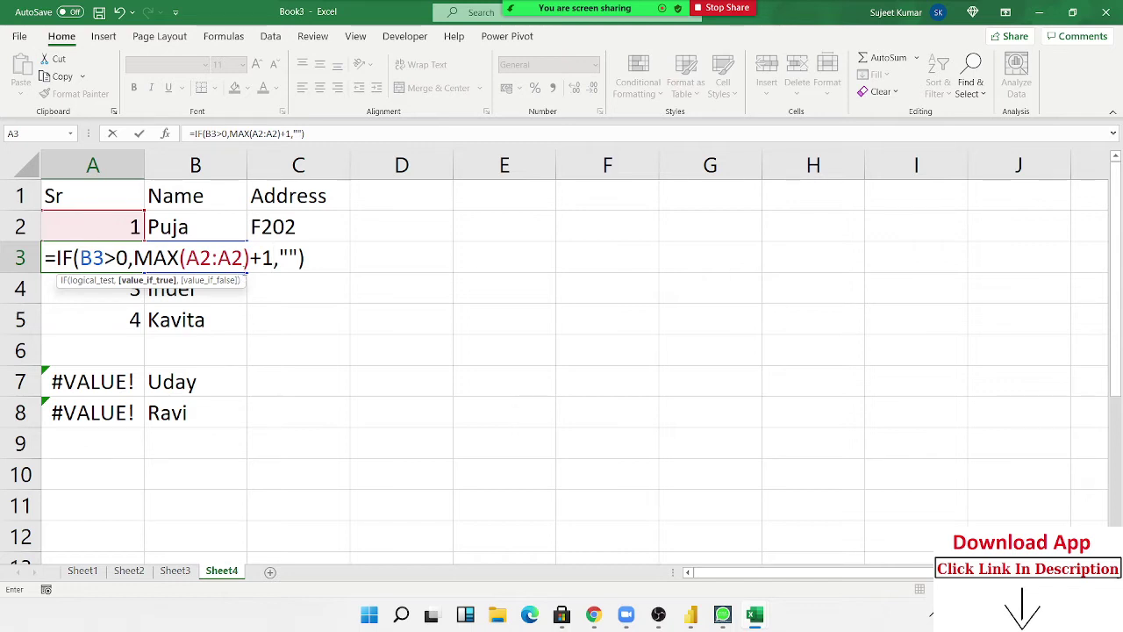
{"action": "left_click", "coordinate": [200, 256]}
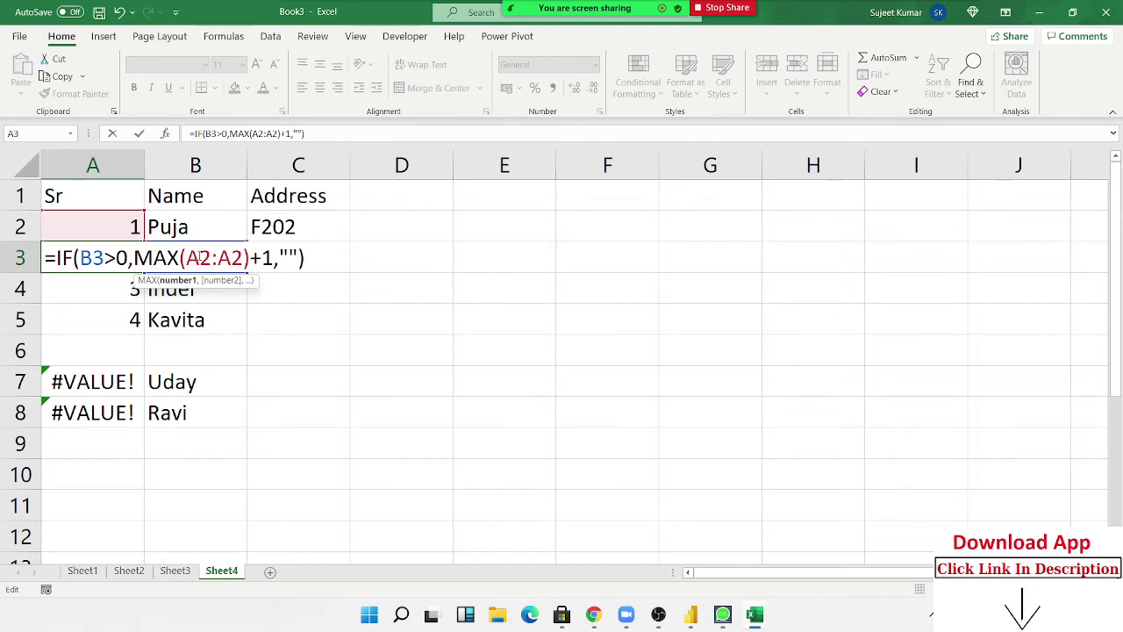
{"action": "key", "text": "F4"}
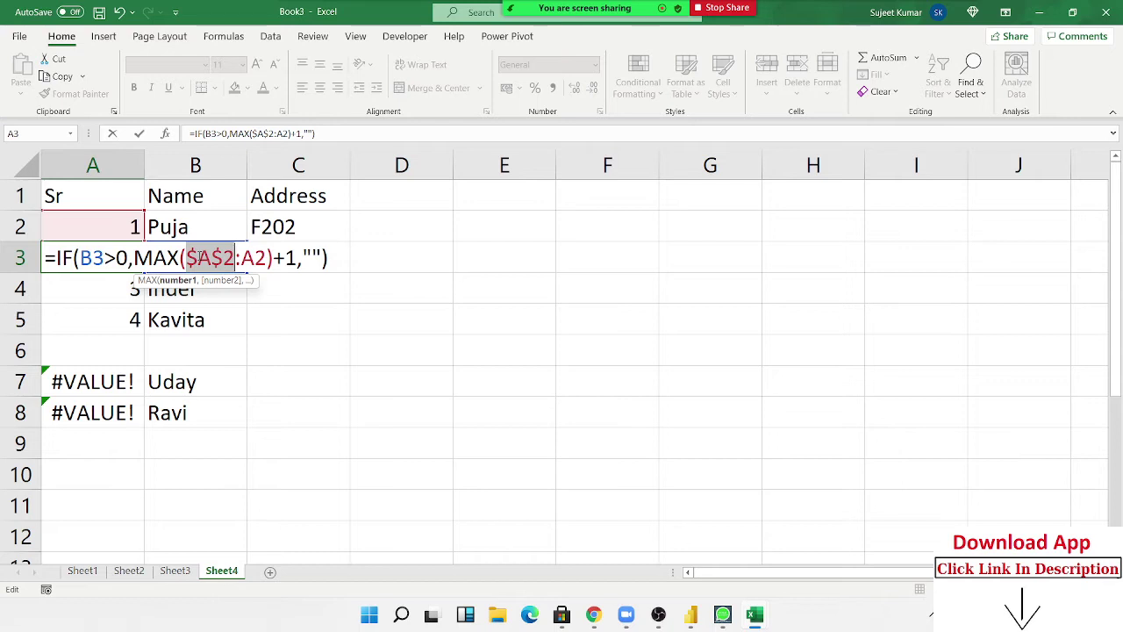
{"action": "key", "text": "Return"}
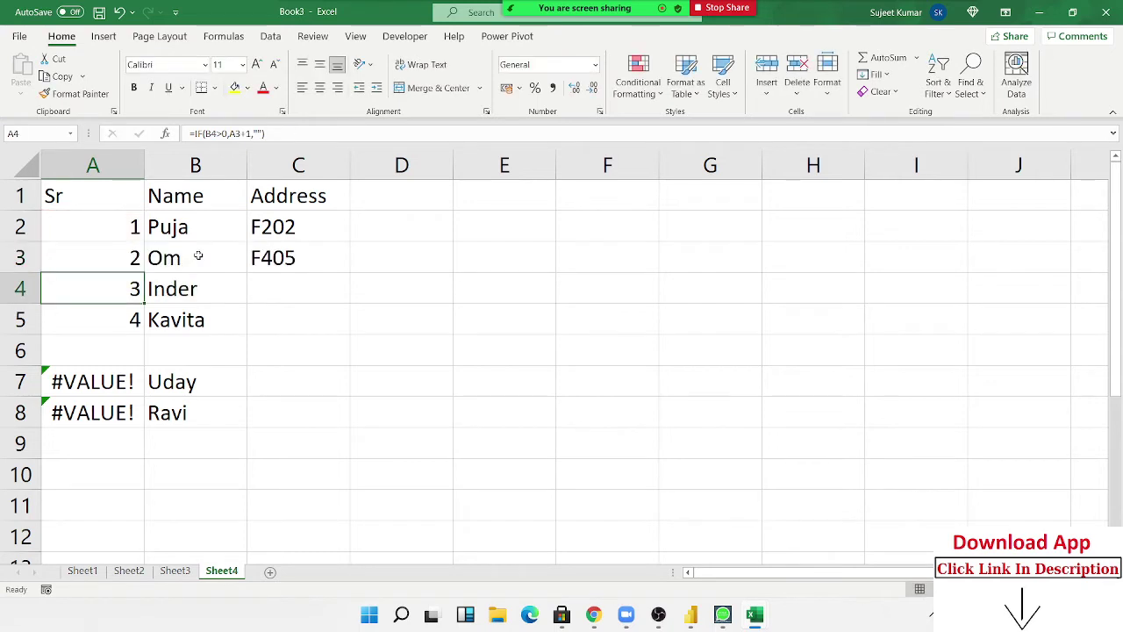
Copy the A3 numbering formula down through A9.
{"action": "key", "text": "Up"}
{"action": "key", "text": "ctrl+c"}
{"action": "key", "text": "shift+Down"}
{"action": "key", "text": "shift+Down"}
{"action": "key", "text": "shift+Down"}
{"action": "key", "text": "ctrl+v"}
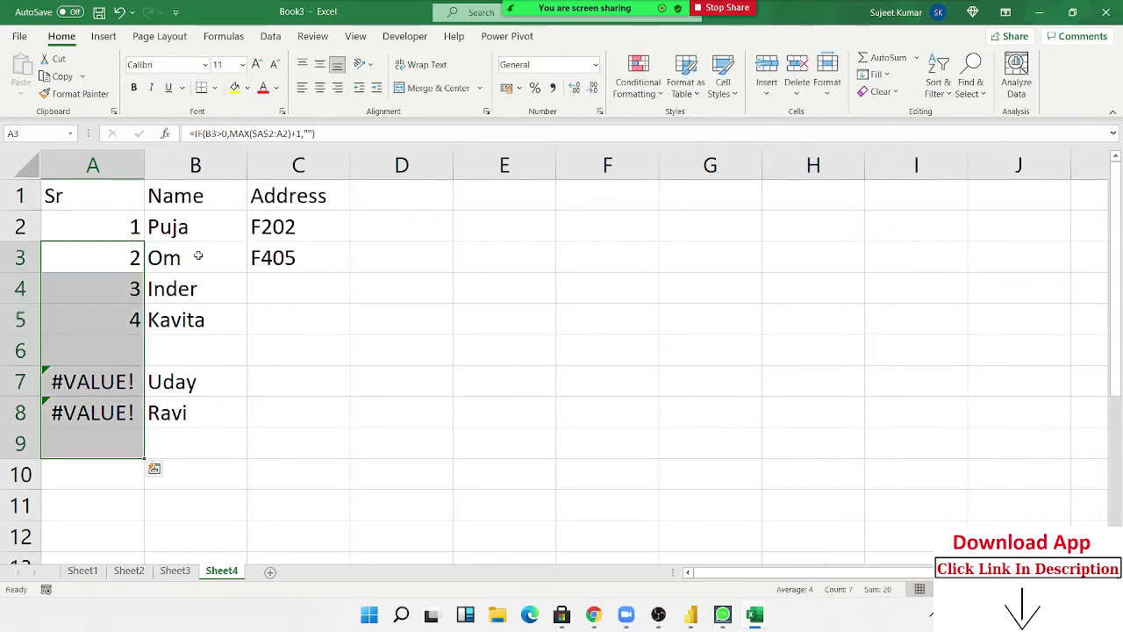
Check the MAX numbering formulas in A7 (showing 5) and A6 (left blank).
{"action": "double_click", "coordinate": [136, 386]}
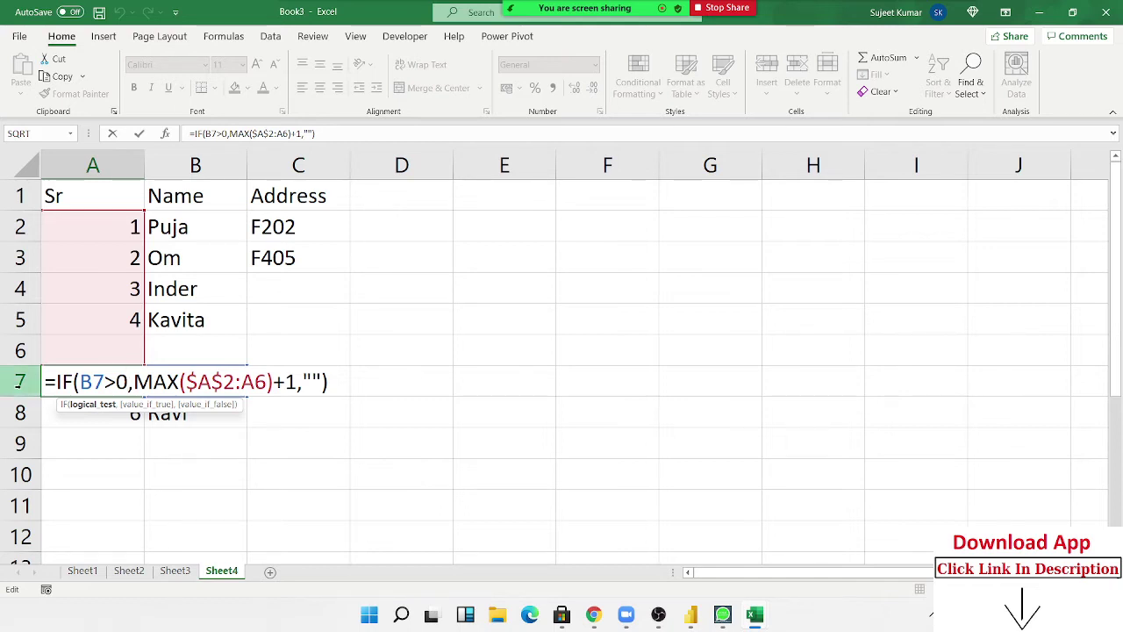
{"action": "key", "text": "ctrl+Return"}
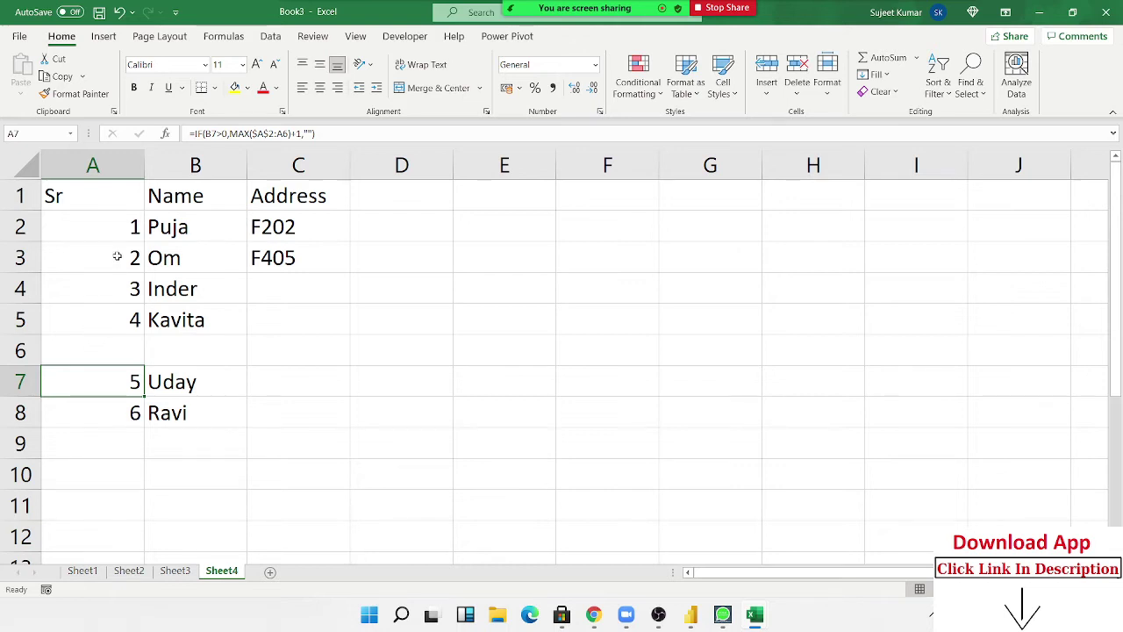
{"action": "double_click", "coordinate": [115, 349]}
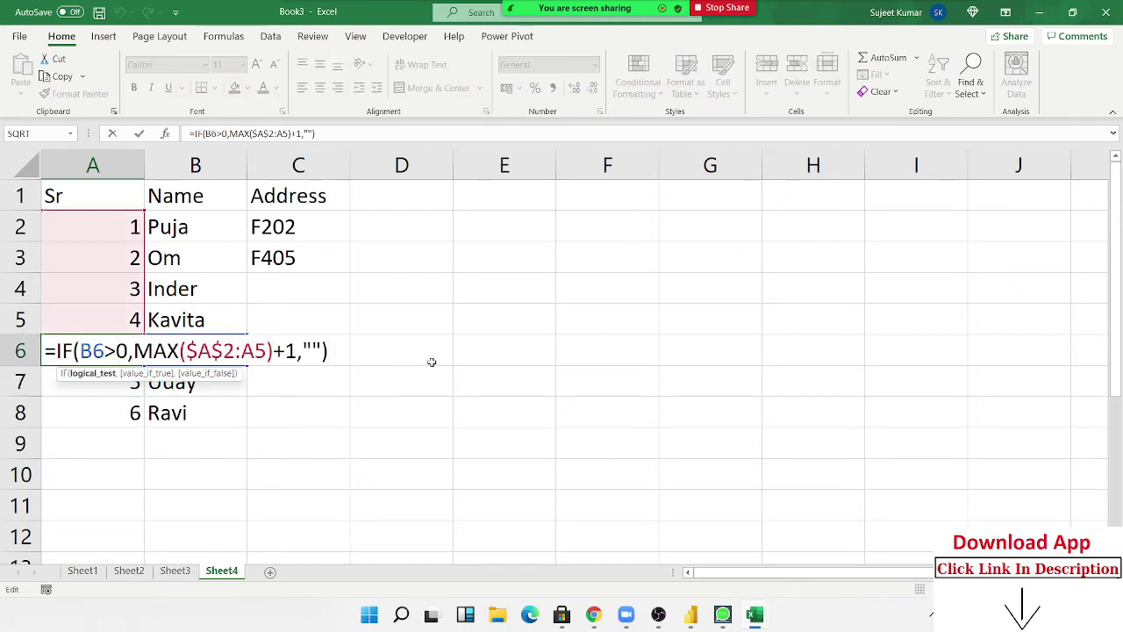
{"action": "left_click", "coordinate": [314, 350]}
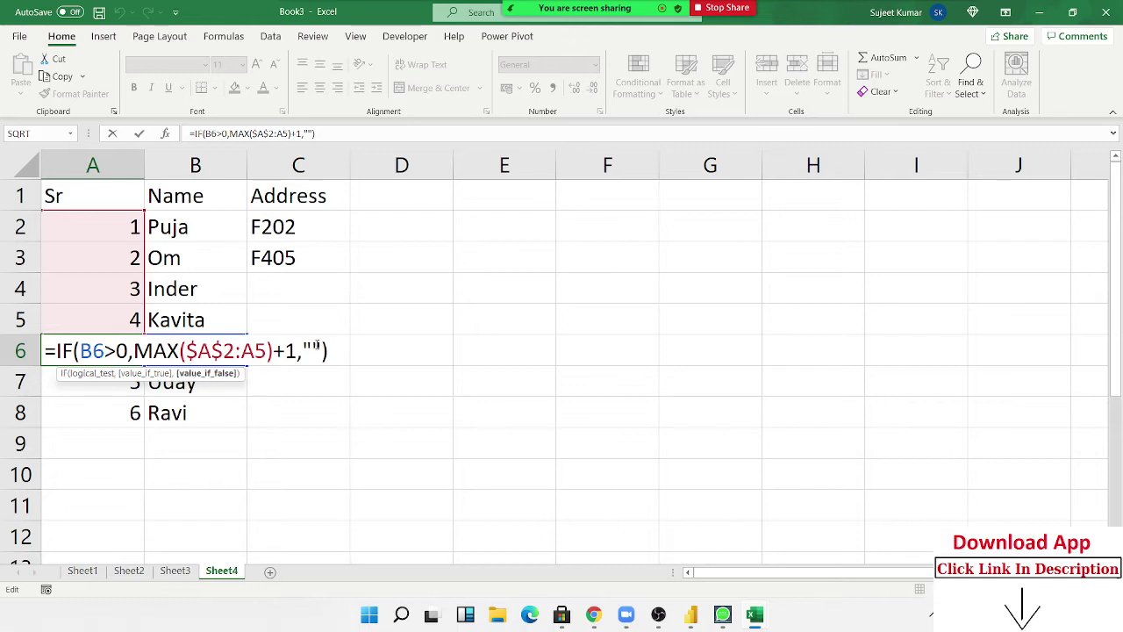
{"action": "double_click", "coordinate": [316, 348]}
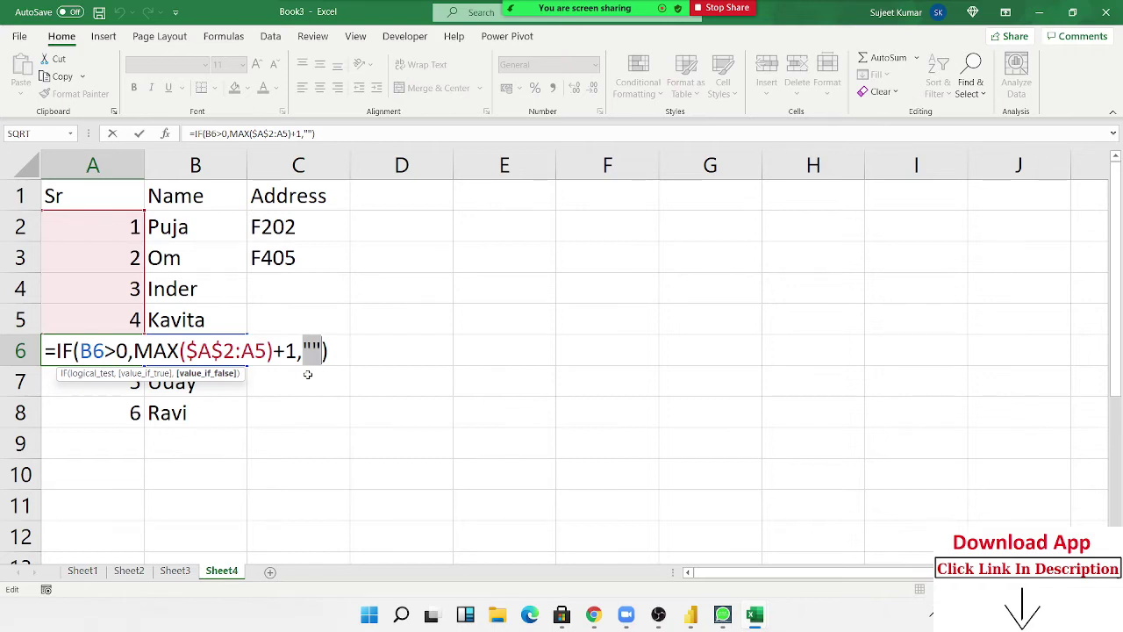
{"action": "key", "text": "ctrl+Return"}
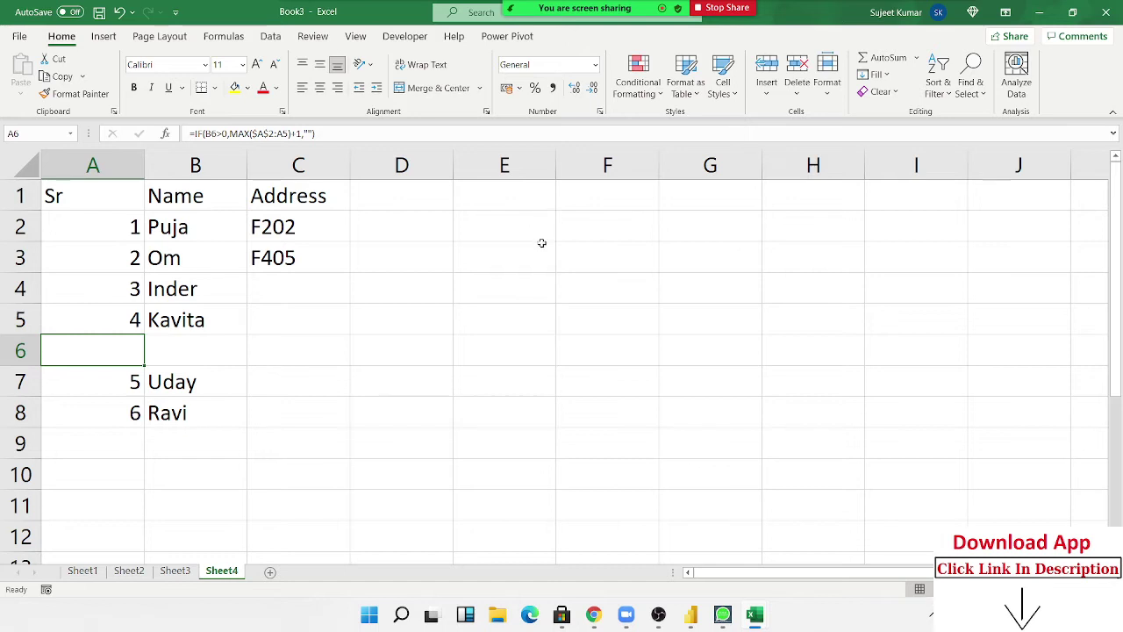
Enter the label Sr in E4 and the label To in E2.
{"action": "left_click", "coordinate": [528, 276]}
{"action": "type", "text": "Sr"}
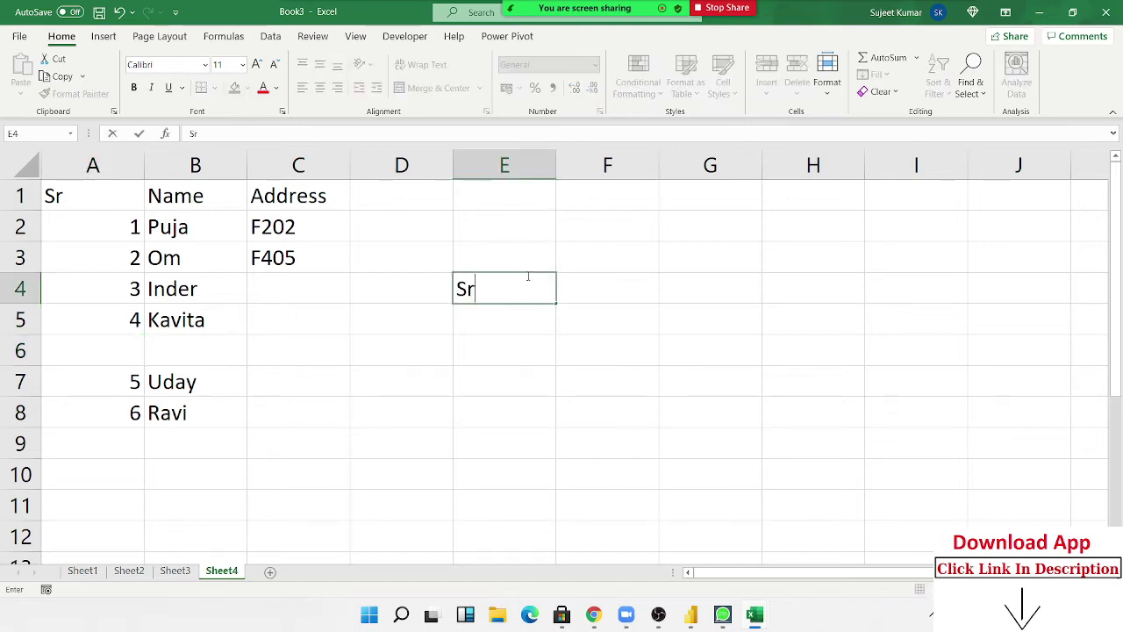
{"action": "key", "text": "Return"}
{"action": "key", "text": "Up"}
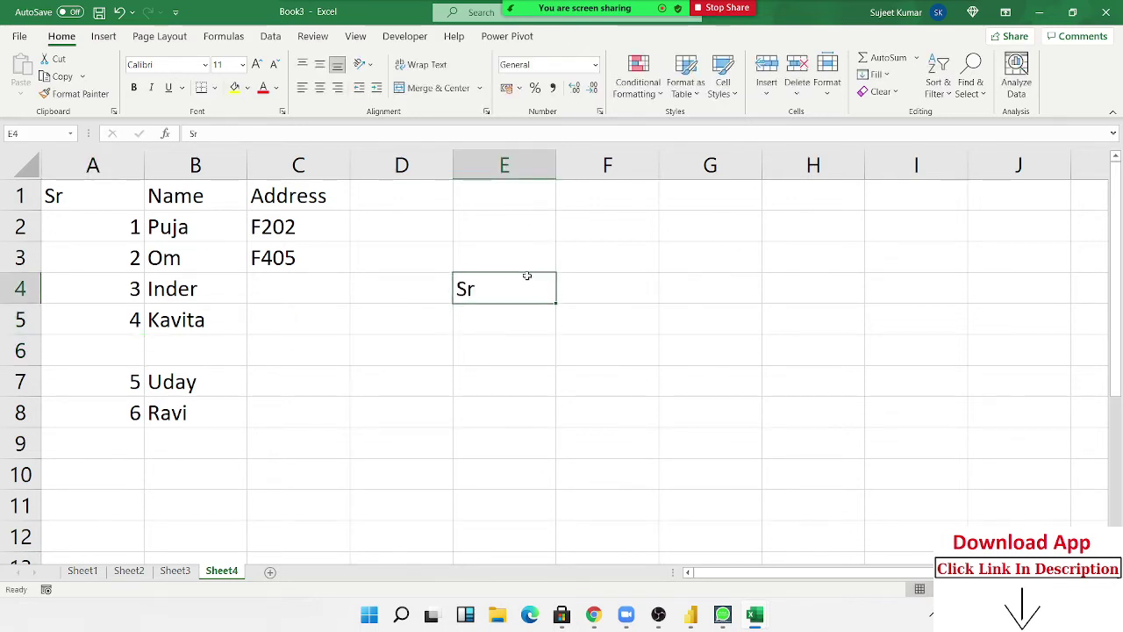
{"action": "key", "text": "Up"}
{"action": "key", "text": "Up"}
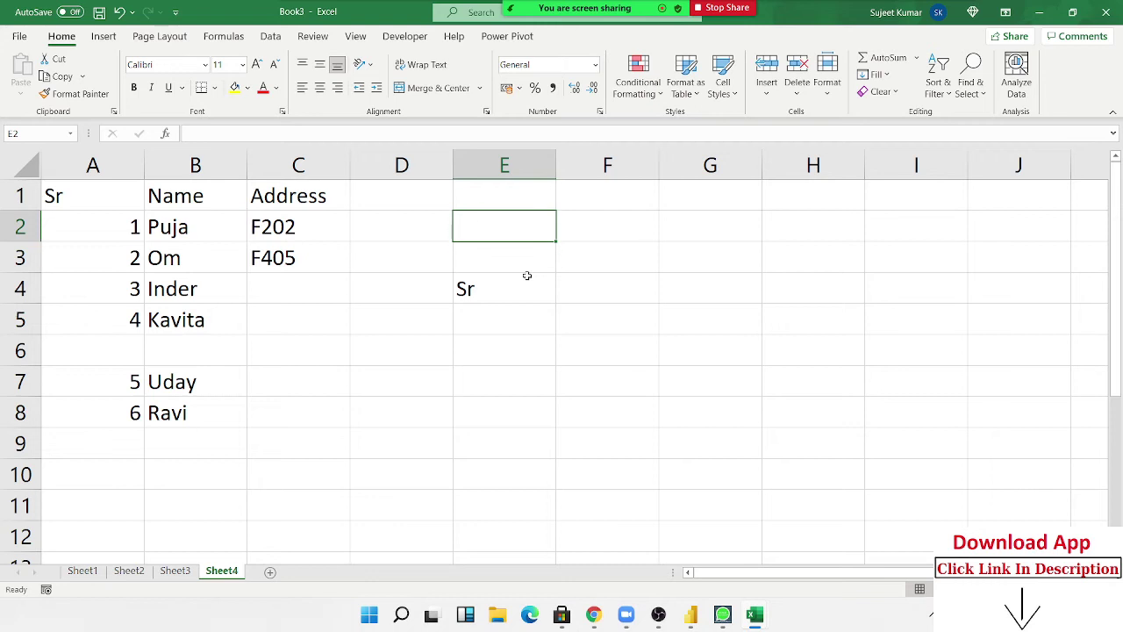
{"action": "type", "text": "To"}
{"action": "key", "text": "Tab"}
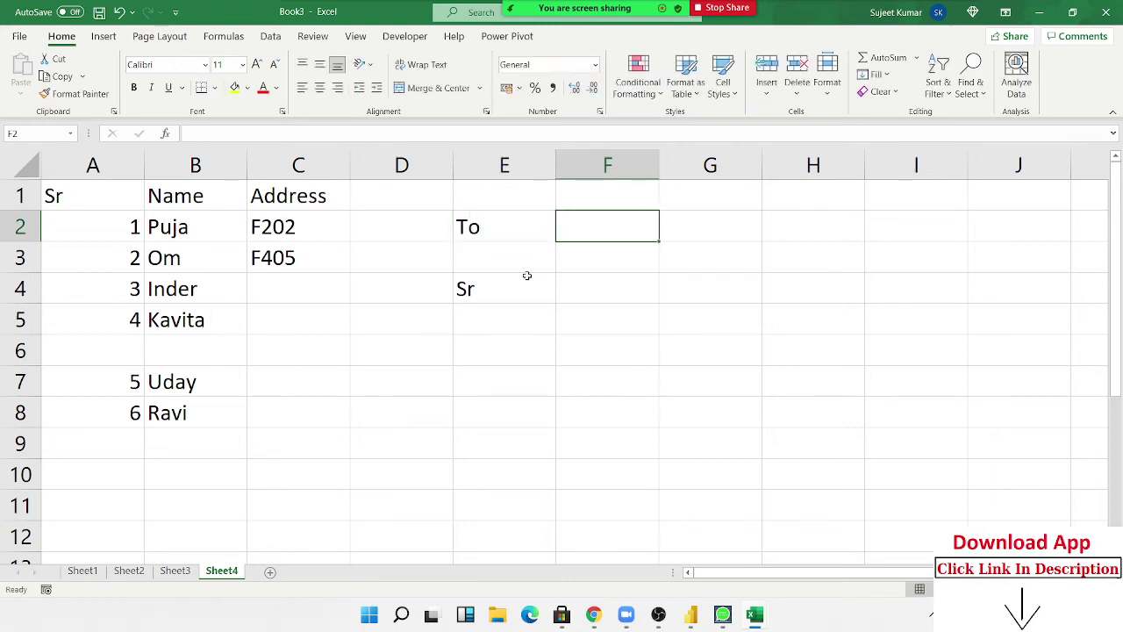
Set F2 to 5 and enter the starting serial 1 in E5.
{"action": "type", "text": "10"}
{"action": "key", "text": "ctrl+Return"}
{"action": "type", "text": "5"}
{"action": "key", "text": "Down"}
{"action": "key", "text": "Down"}
{"action": "key", "text": "Down"}
{"action": "key", "text": "Left"}
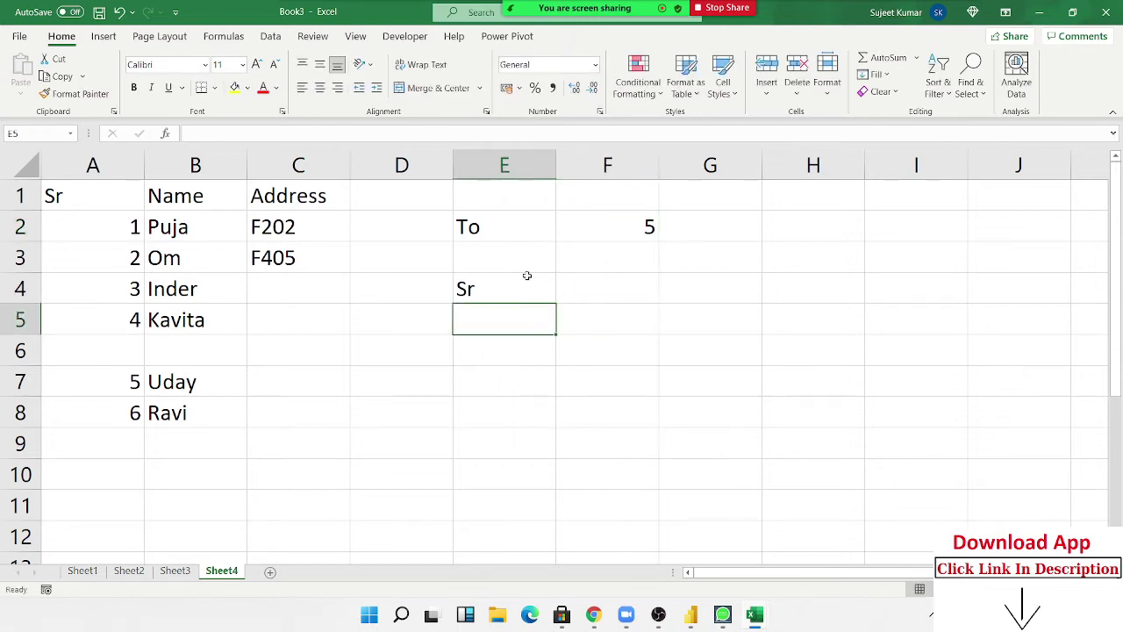
{"action": "type", "text": "1"}
{"action": "key", "text": "Return"}
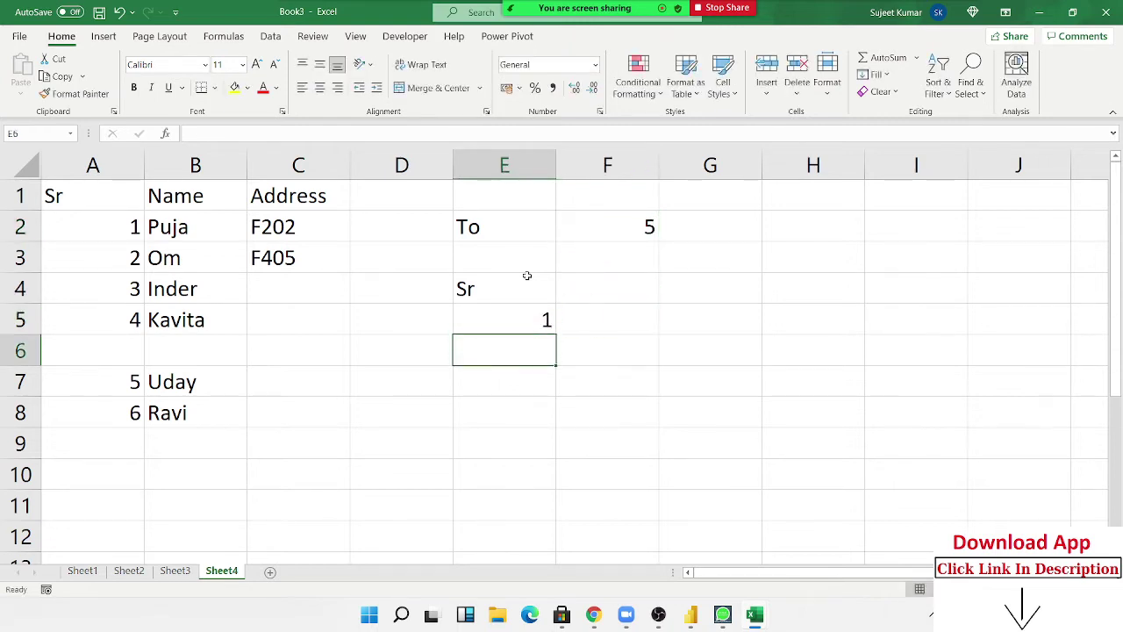
Enter an IF formula in E6 comparing E5 with F2, accepting Excel's suggested correction.
{"action": "type", "text": "=if("}
{"action": "key", "text": "Up"}
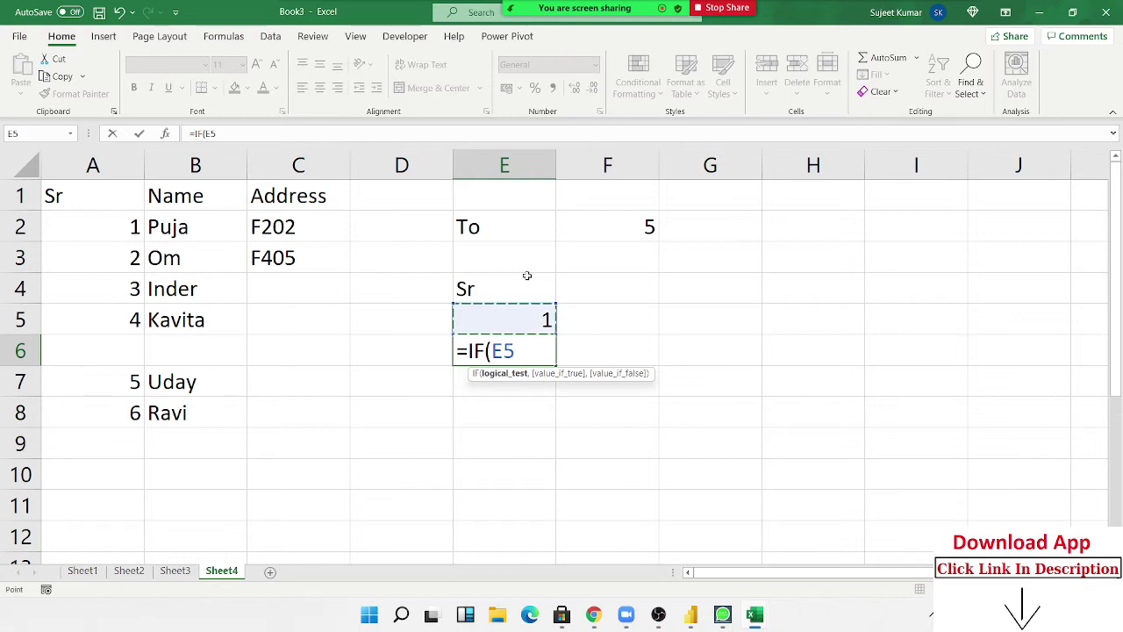
{"action": "type", "text": "+"}
{"action": "type", "text": ">"}
{"action": "left_click", "coordinate": [648, 231]}
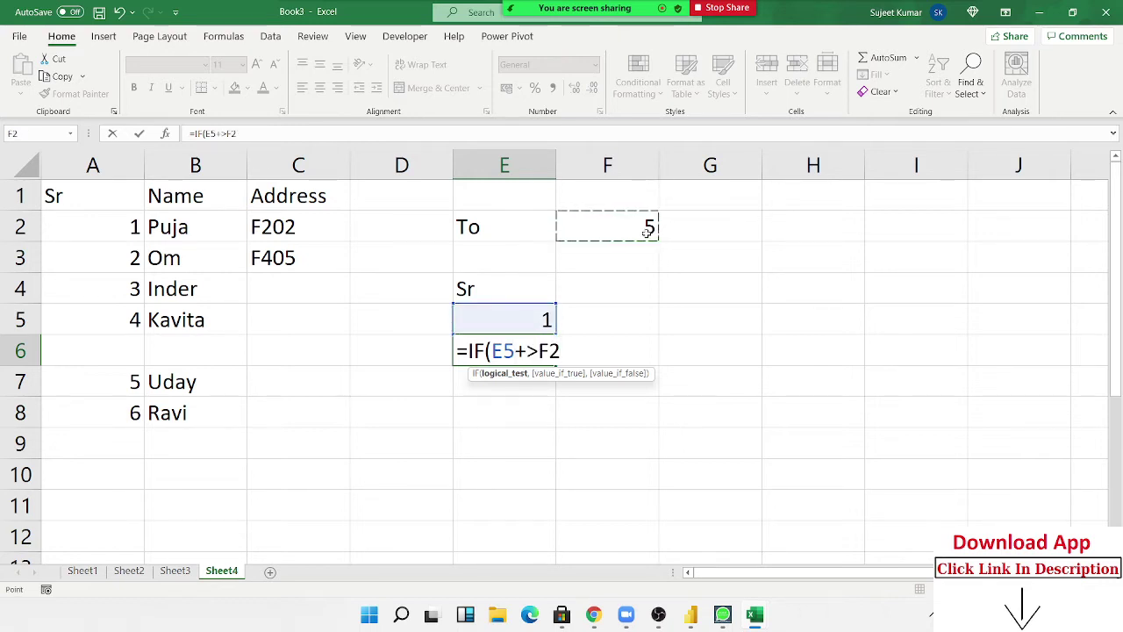
{"action": "type", "text": ",\"\","}
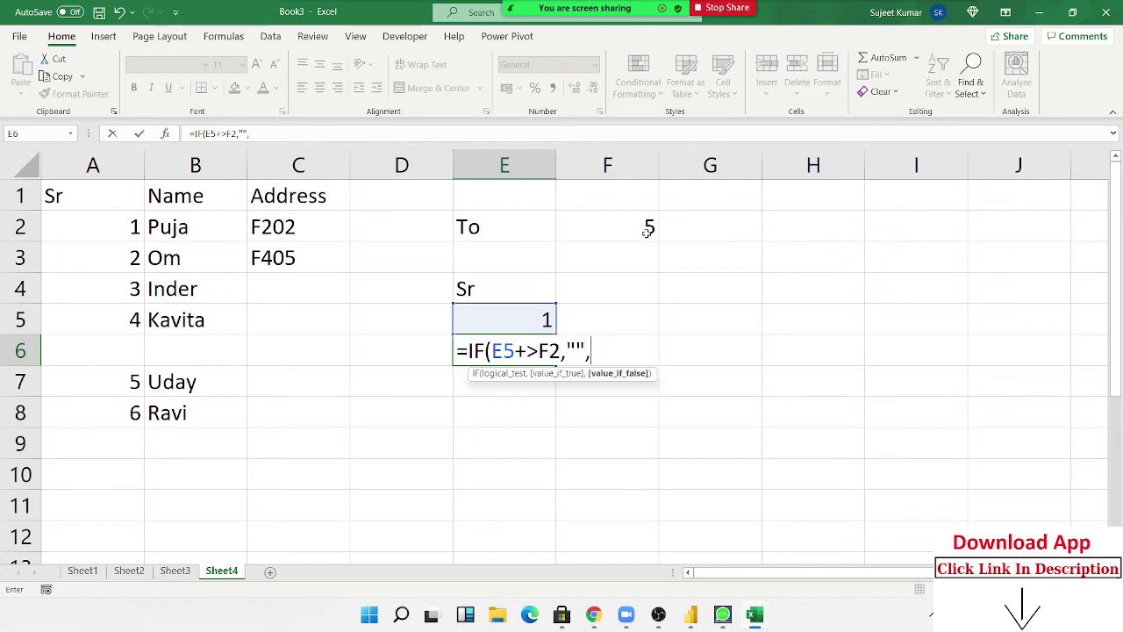
{"action": "left_click", "coordinate": [527, 323]}
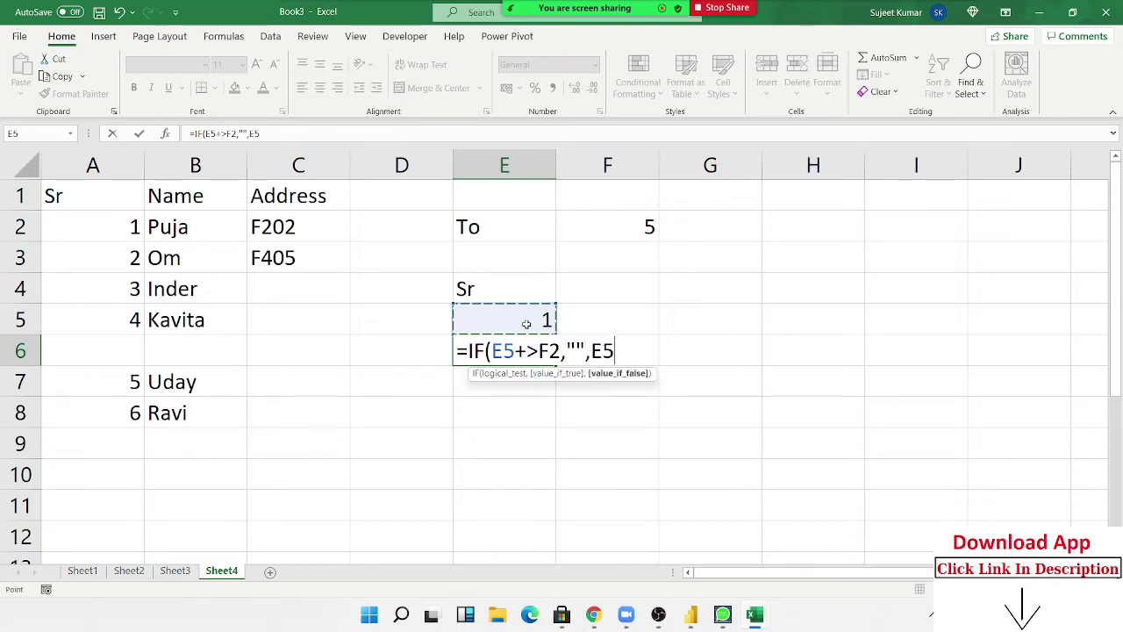
{"action": "type", "text": "+1"}
{"action": "key", "text": "Return"}
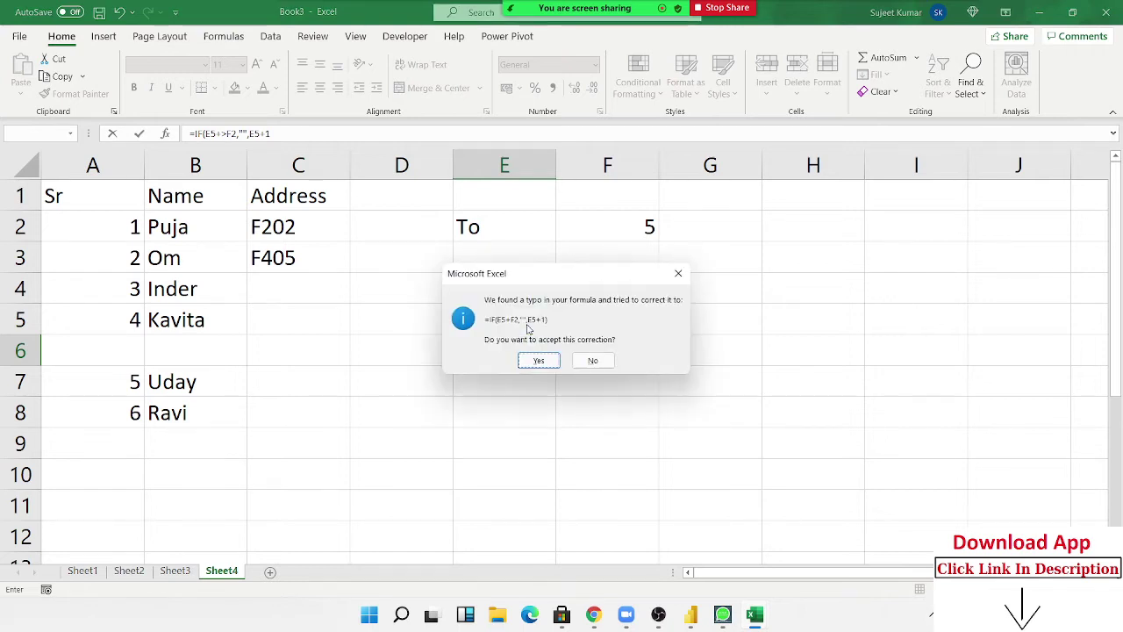
{"action": "key", "text": "Return"}
Fix E6 to =IF(E5+1>$F$2,"",E5+1) with F2 made absolute.
{"action": "key", "text": "Up"}
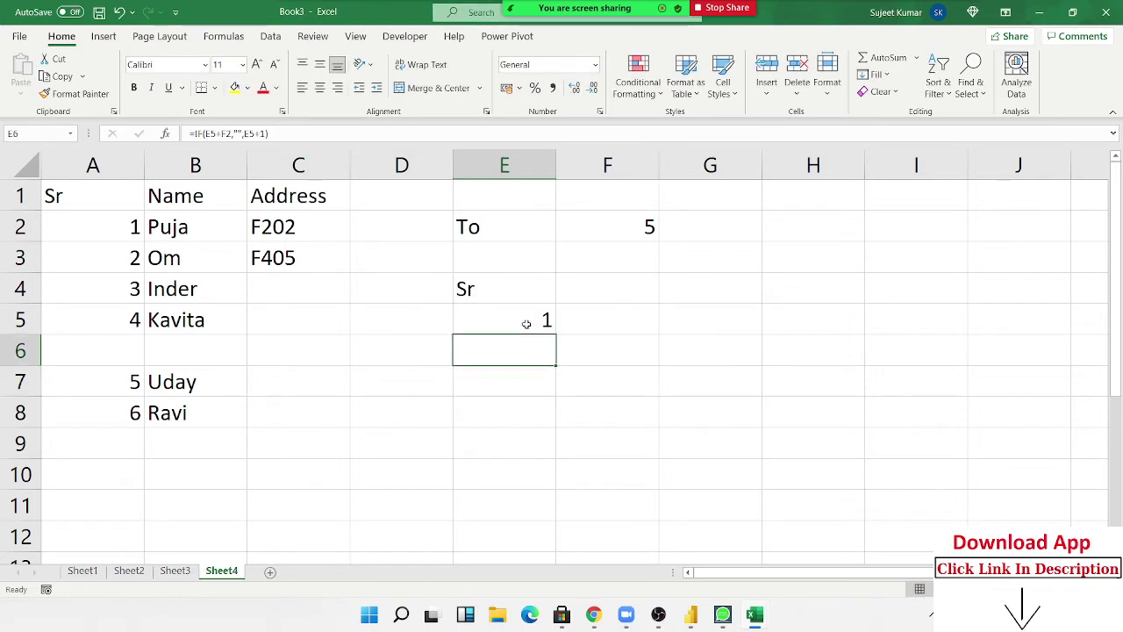
{"action": "key", "text": "F2"}
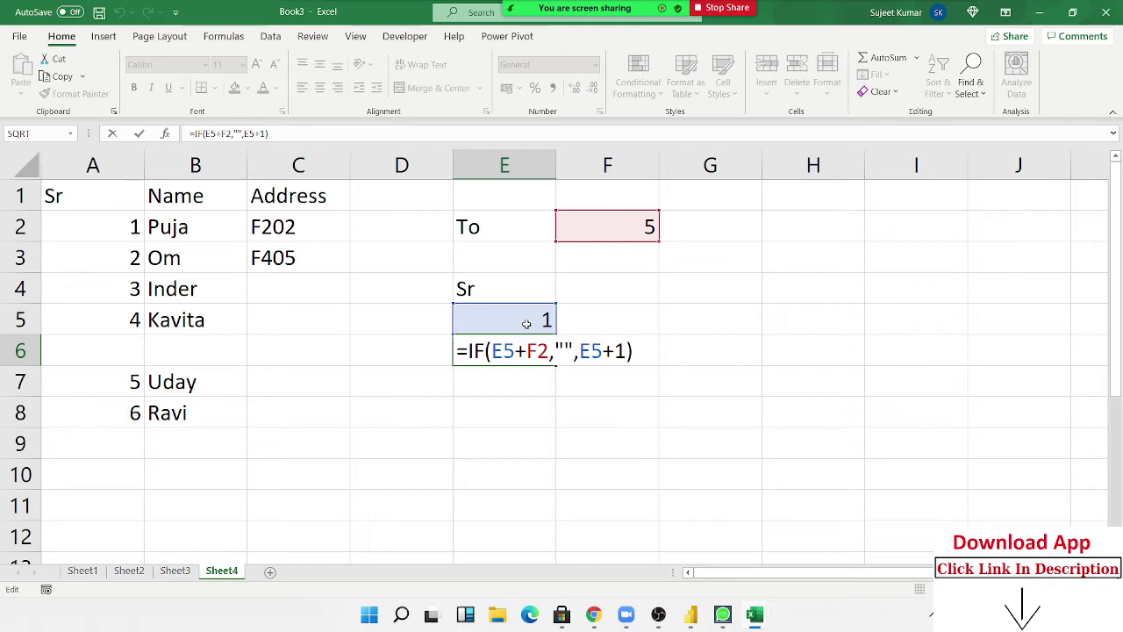
{"action": "left_click", "coordinate": [525, 350]}
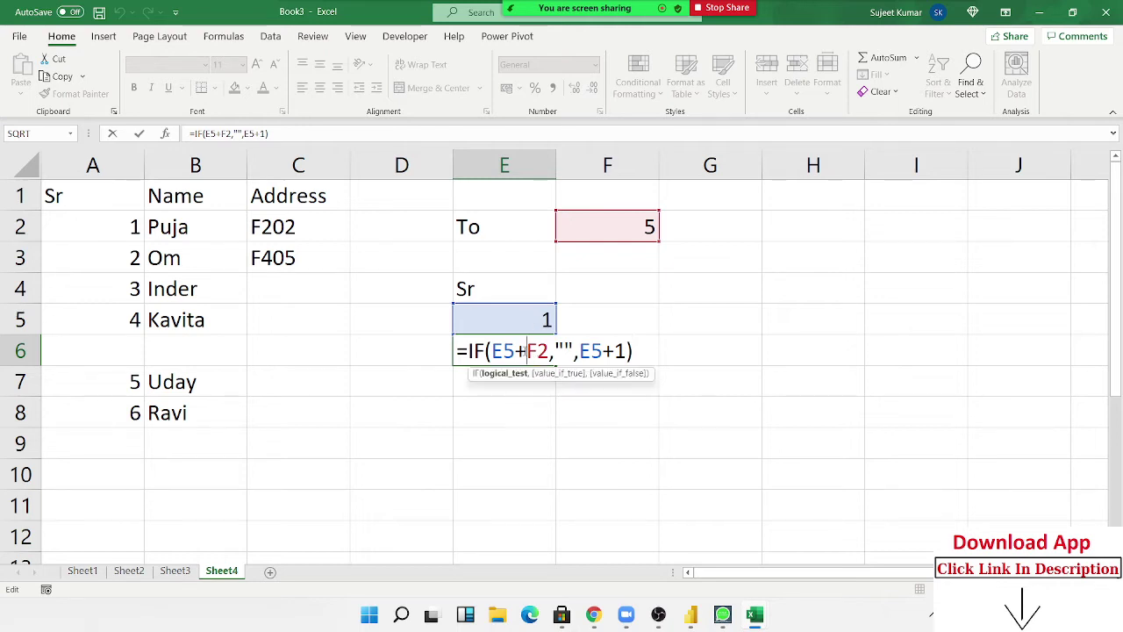
{"action": "type", "text": "1"}
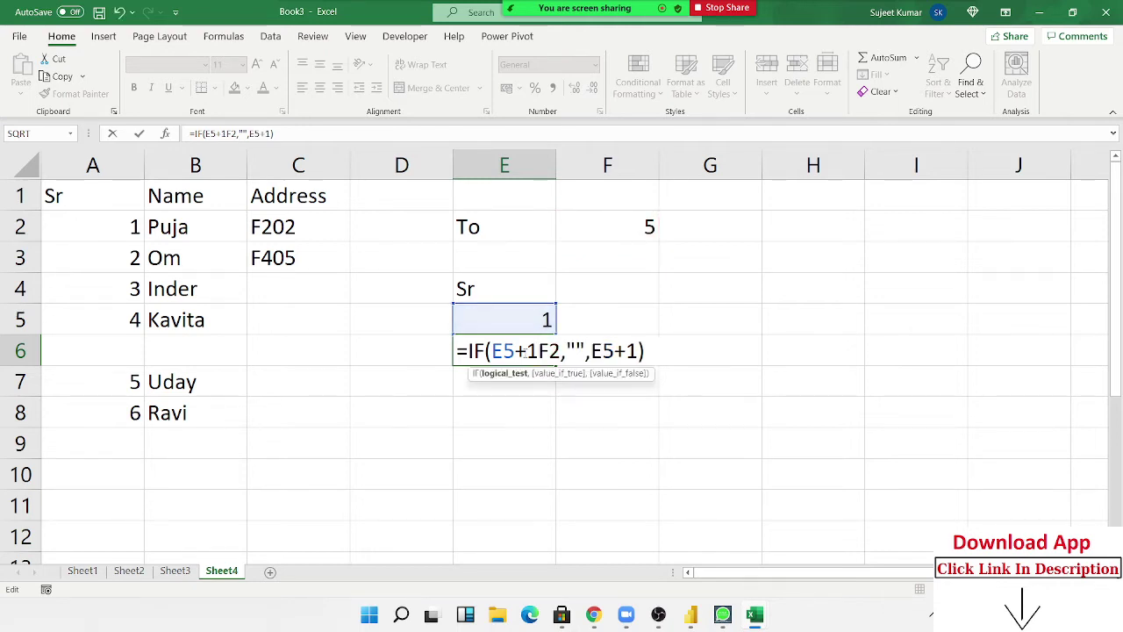
{"action": "type", "text": ">"}
{"action": "key", "text": "Return"}
{"action": "double_click", "coordinate": [524, 351]}
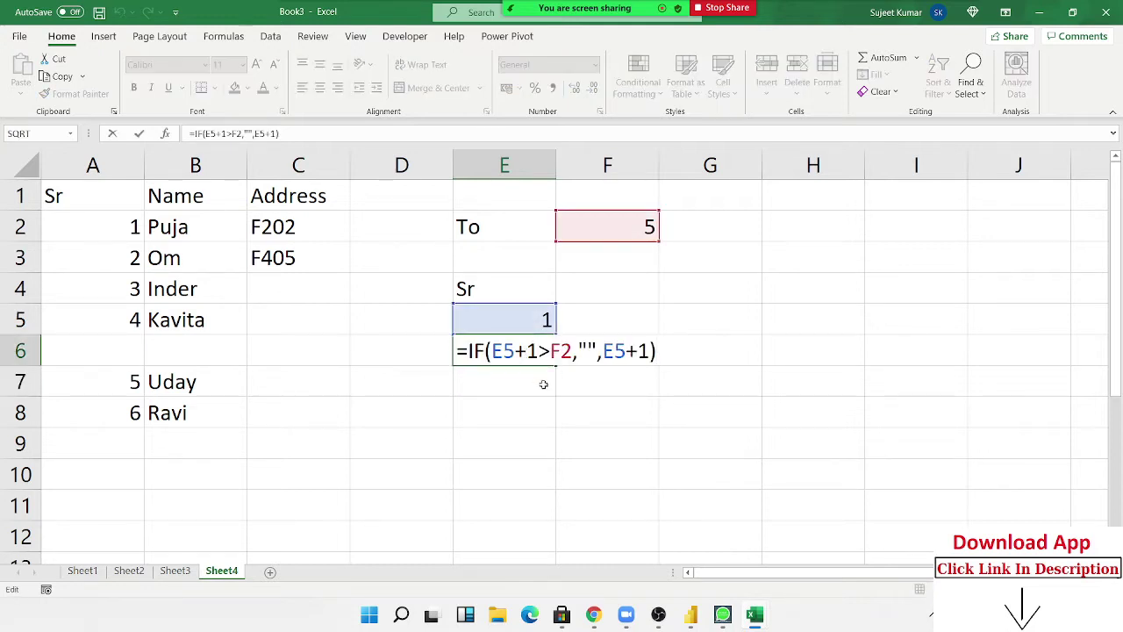
{"action": "left_click", "coordinate": [550, 351]}
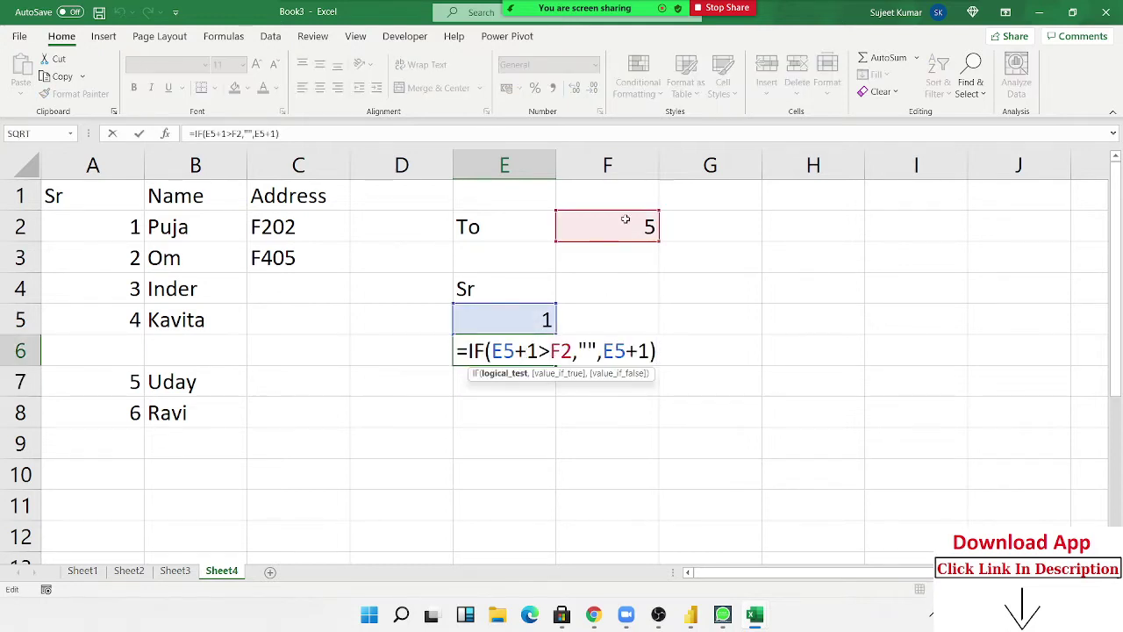
{"action": "key", "text": "F4"}
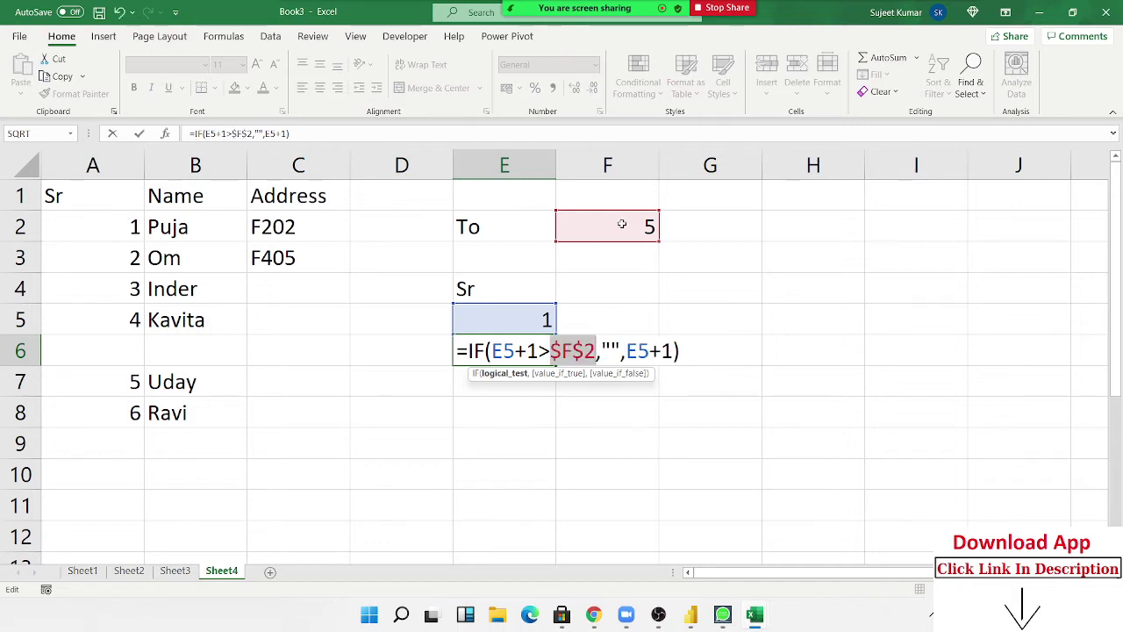
{"action": "key", "text": "Return"}
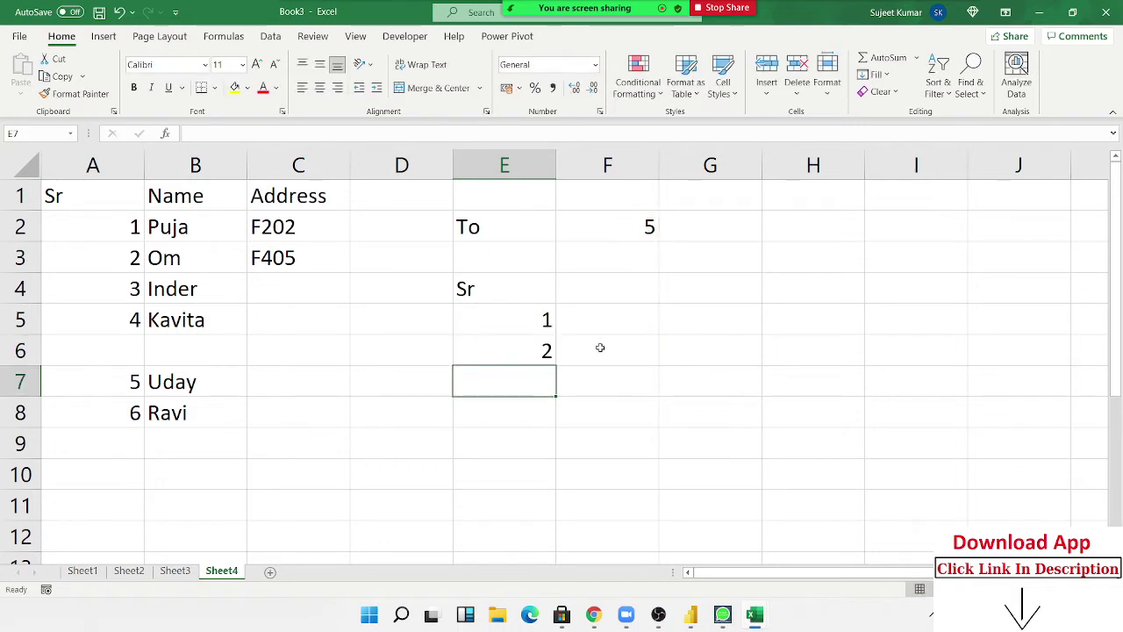
Fill the E6 serial formula down through E17.
{"action": "left_click_drag", "start_coordinate": [542, 347], "coordinate": [527, 440]}
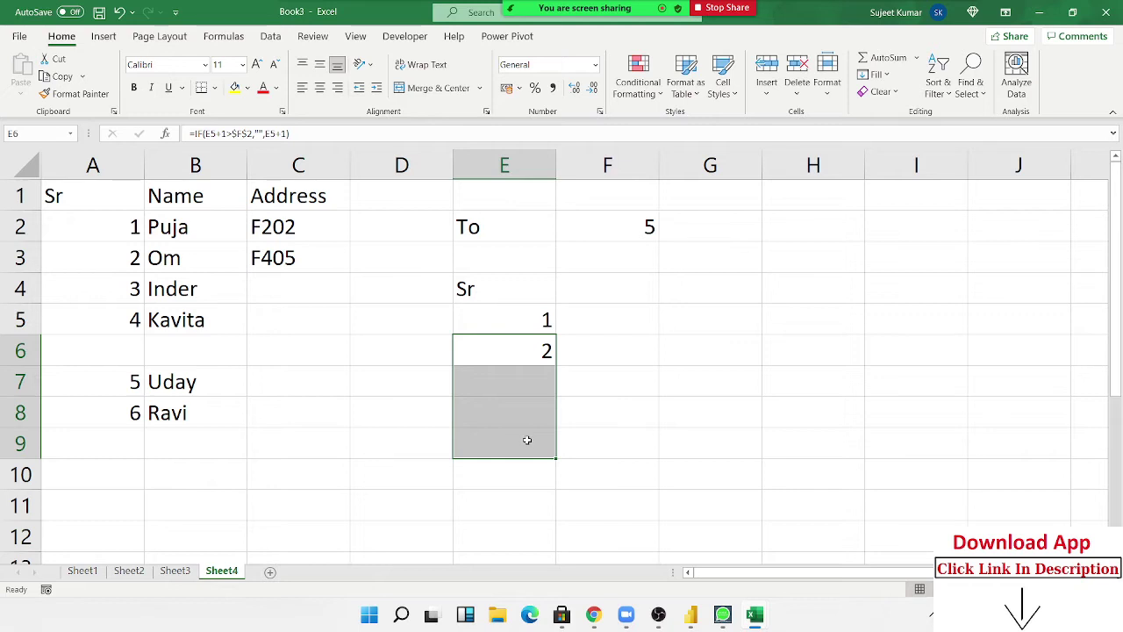
{"action": "key", "text": "ctrl+d"}
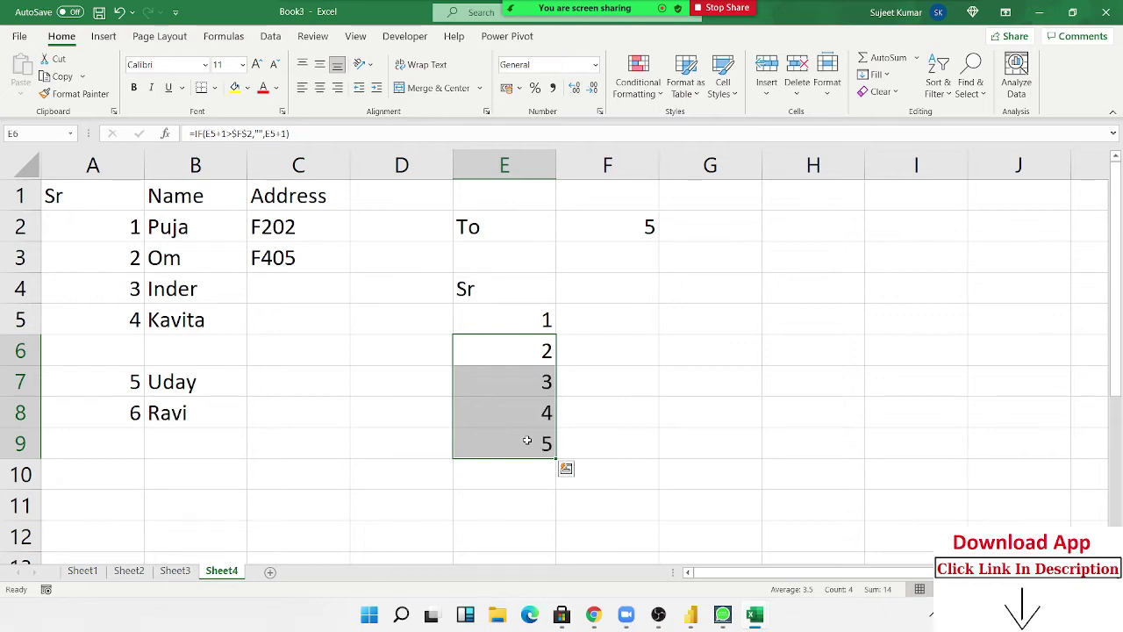
{"action": "left_click_drag", "start_coordinate": [528, 440], "coordinate": [516, 518]}
{"action": "key", "text": "ctrl+d"}
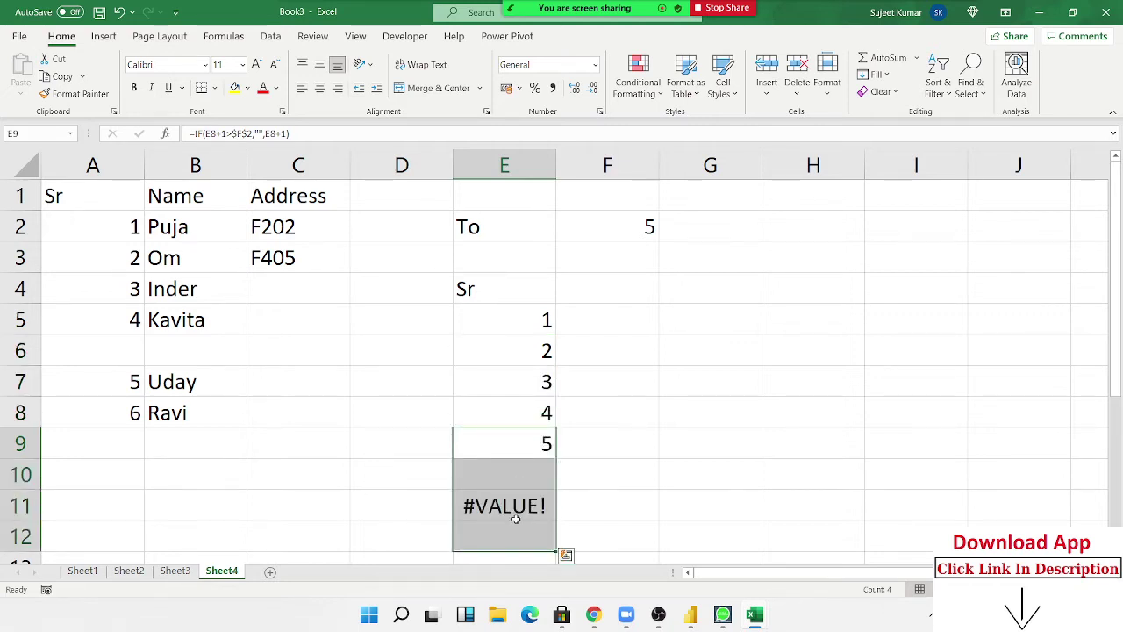
{"action": "double_click", "coordinate": [515, 509]}
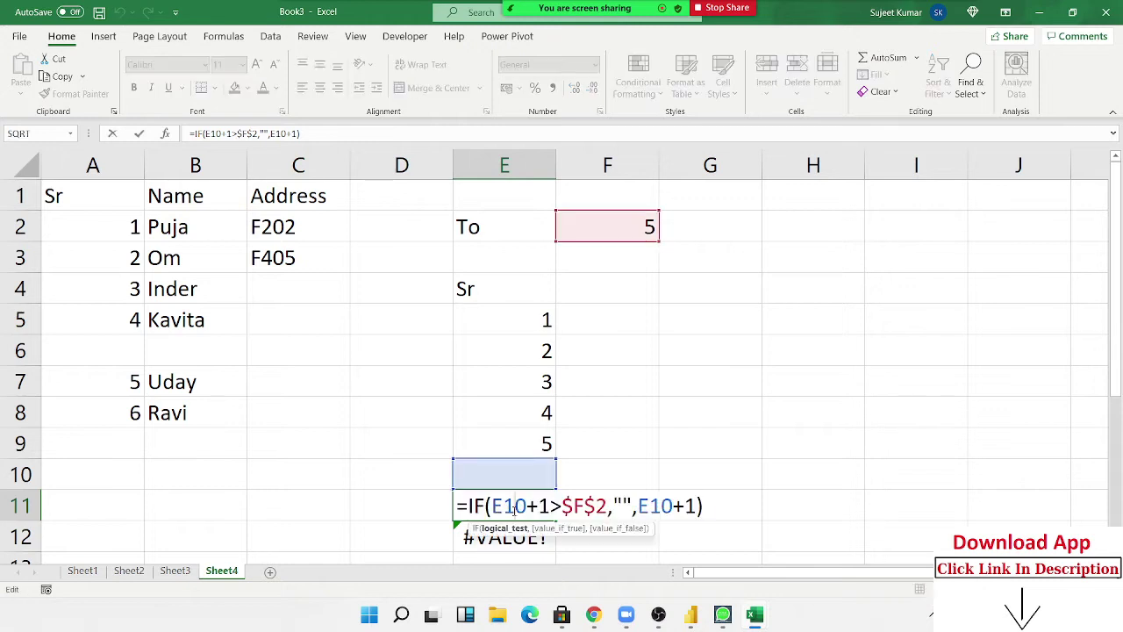
{"action": "key", "text": "Escape"}
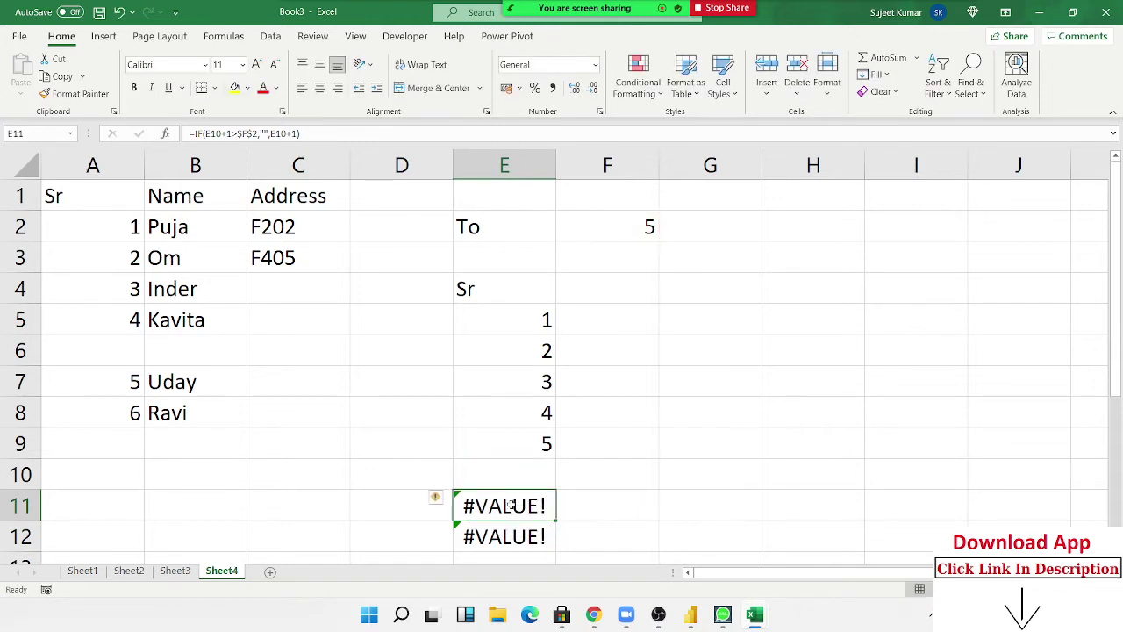
{"action": "scroll", "coordinate": [511, 506], "scroll_direction": "down", "scroll_amount": 2}
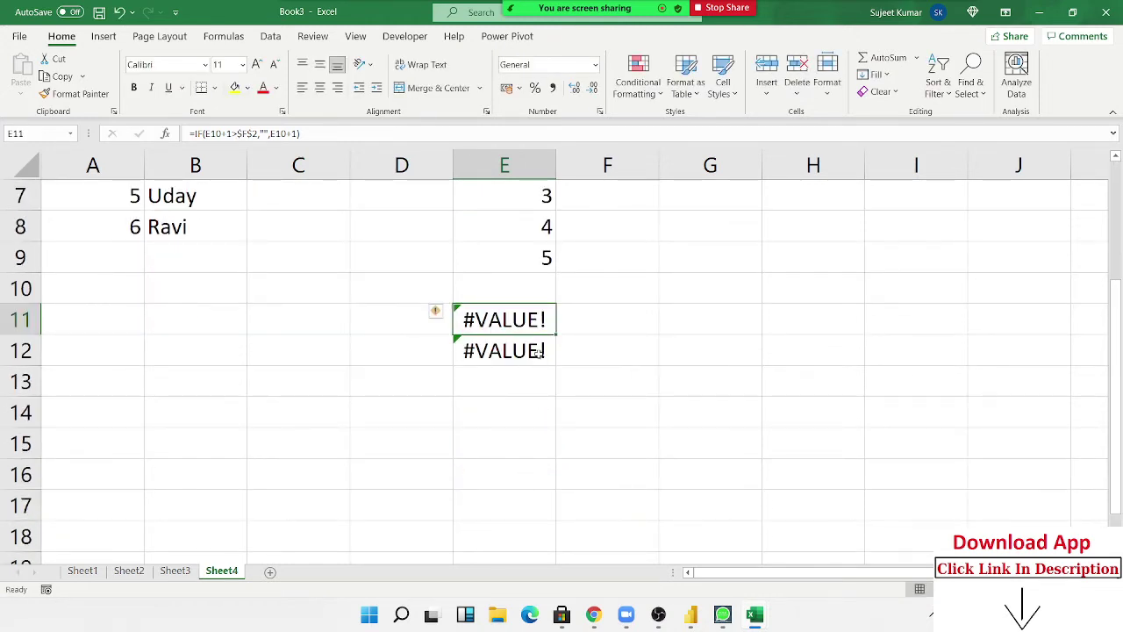
{"action": "left_click_drag", "start_coordinate": [539, 355], "coordinate": [534, 494]}
{"action": "key", "text": "ctrl+d"}
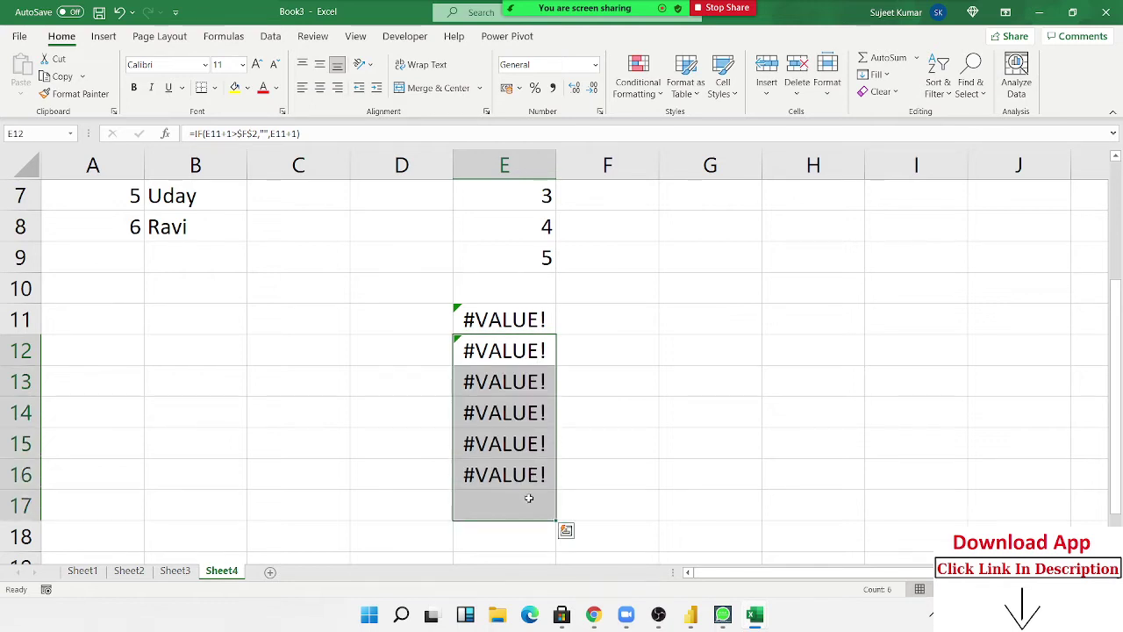
{"action": "scroll", "coordinate": [588, 386], "scroll_direction": "up", "scroll_amount": 2}
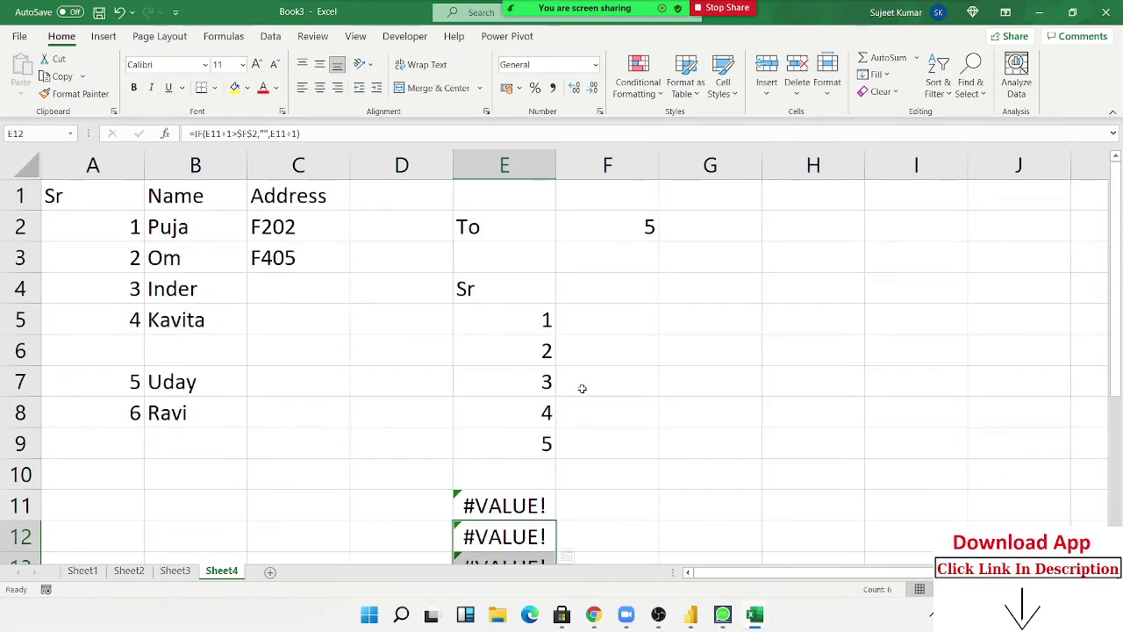
Wrap E6's IF formula in IFERROR(...,"") so errors show blank.
{"action": "double_click", "coordinate": [540, 351]}
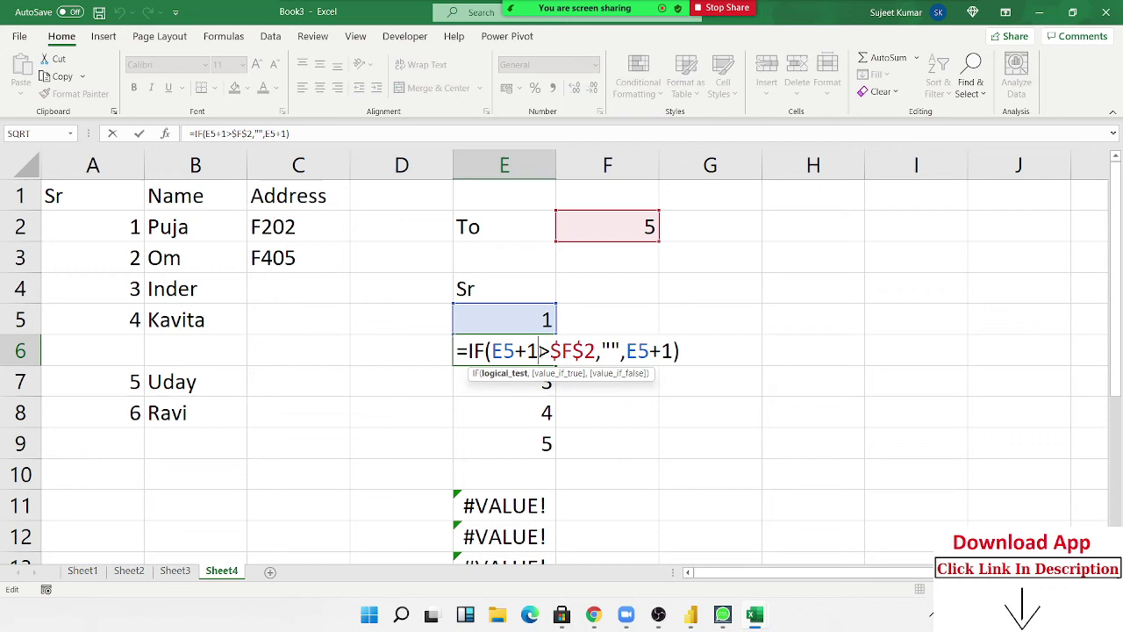
{"action": "left_click", "coordinate": [467, 351]}
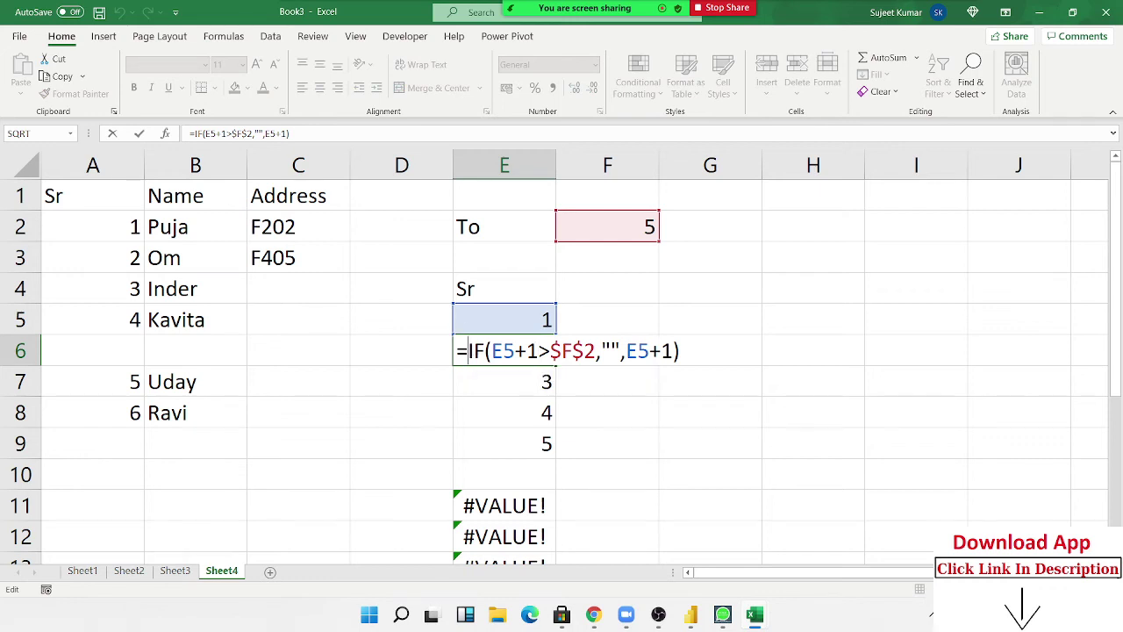
{"action": "type", "text": "i"}
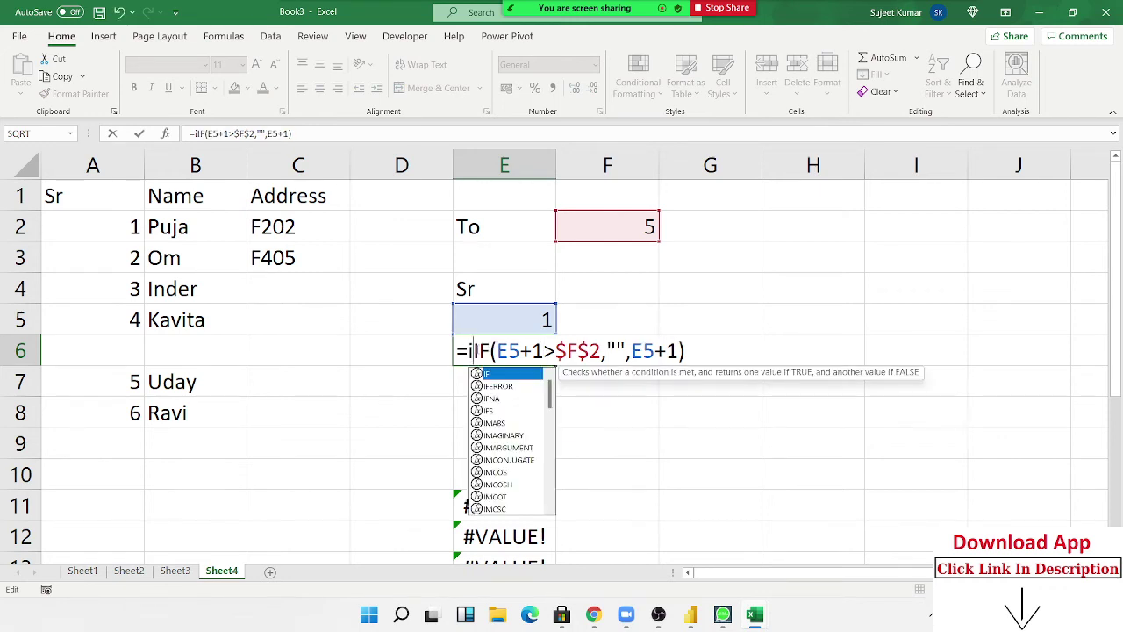
{"action": "key", "text": "Down"}
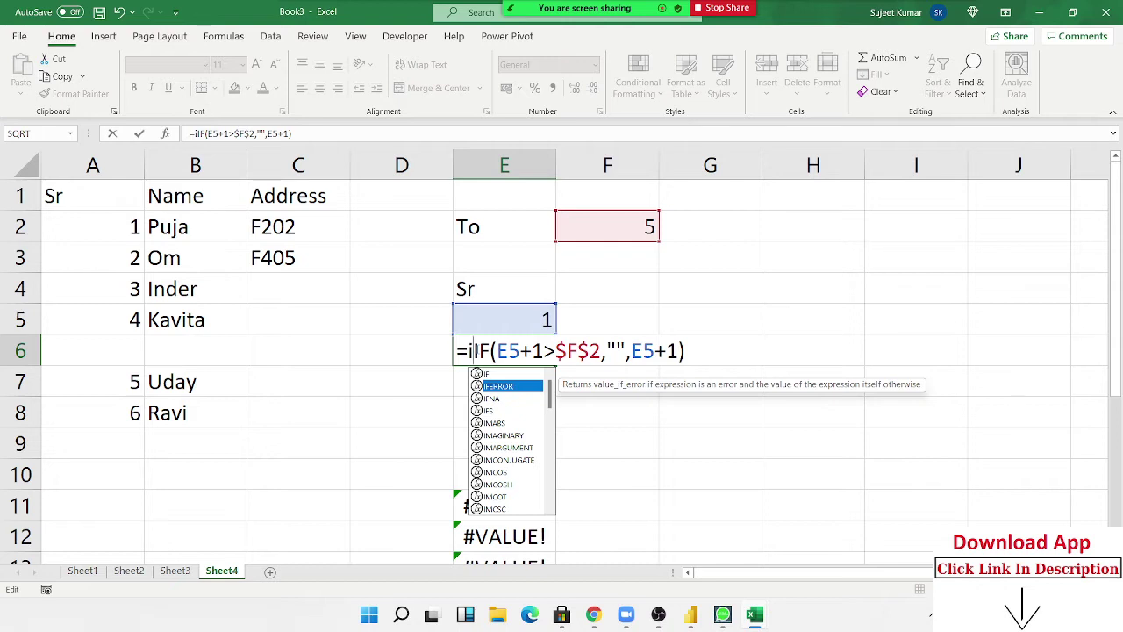
{"action": "key", "text": "Tab"}
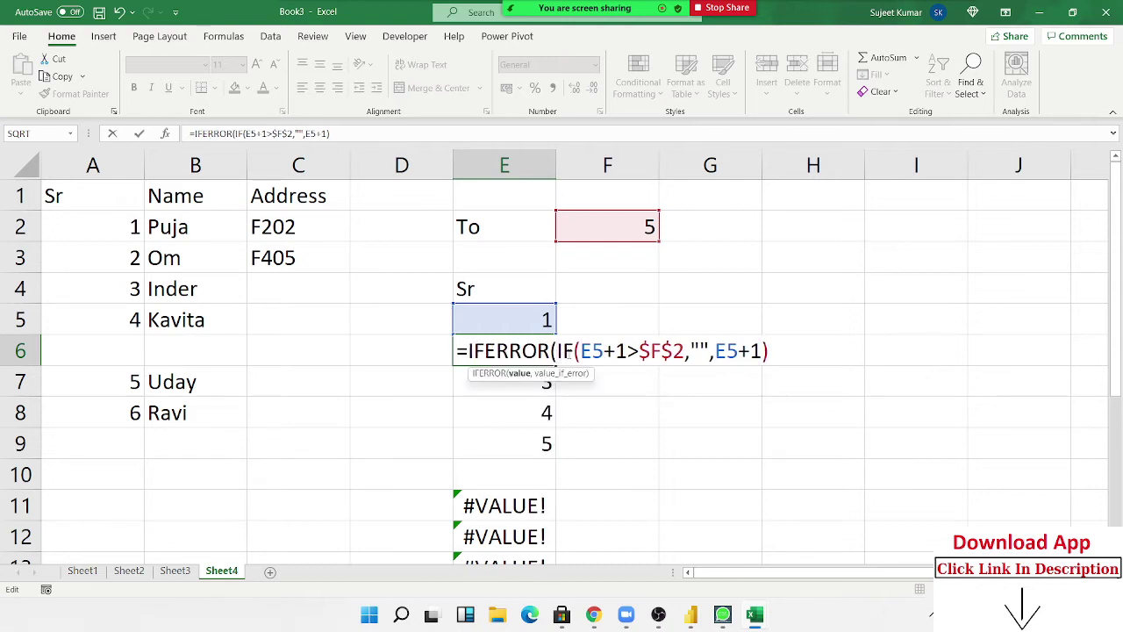
{"action": "left_click_drag", "start_coordinate": [561, 351], "coordinate": [769, 351]}
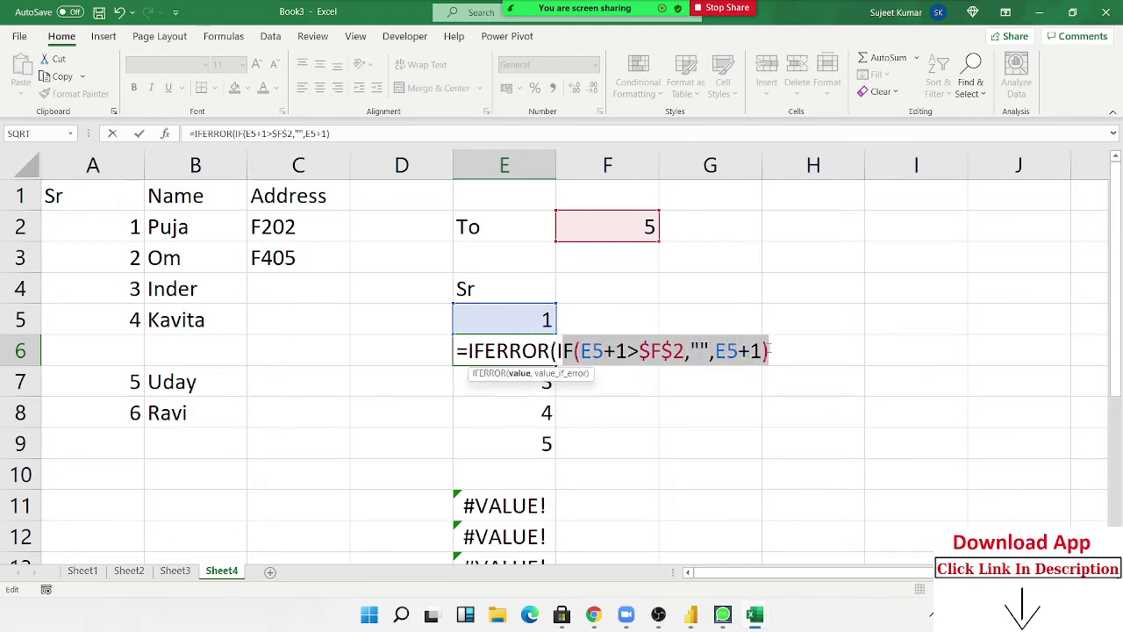
{"action": "left_click", "coordinate": [770, 351]}
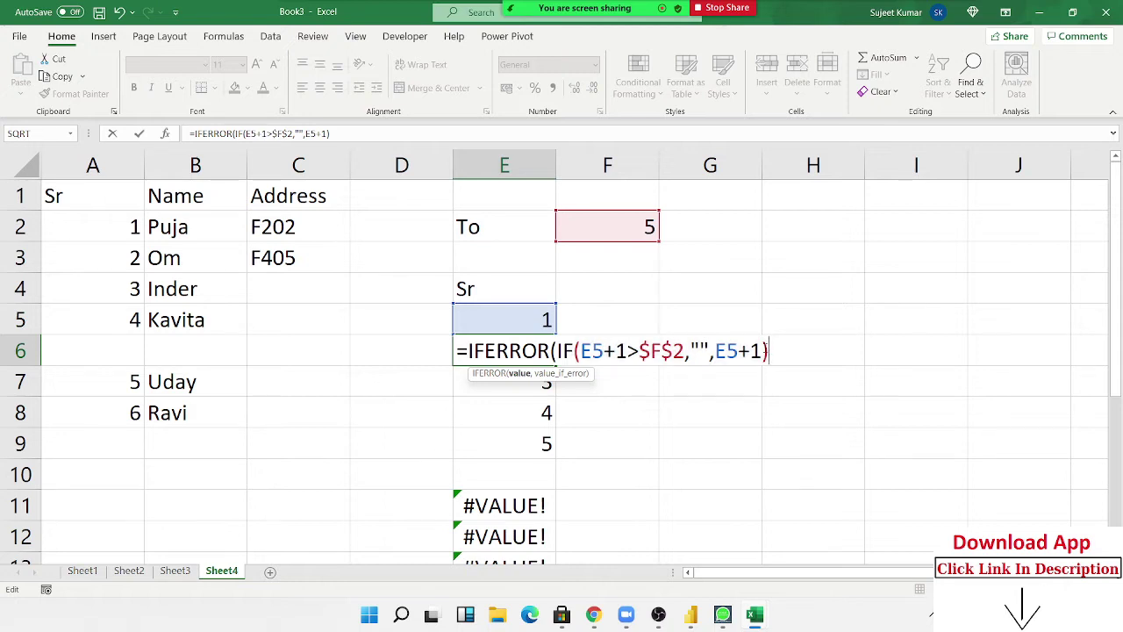
{"action": "type", "text": ",\""}
{"action": "type", "text": "\""}
{"action": "type", "text": ")"}
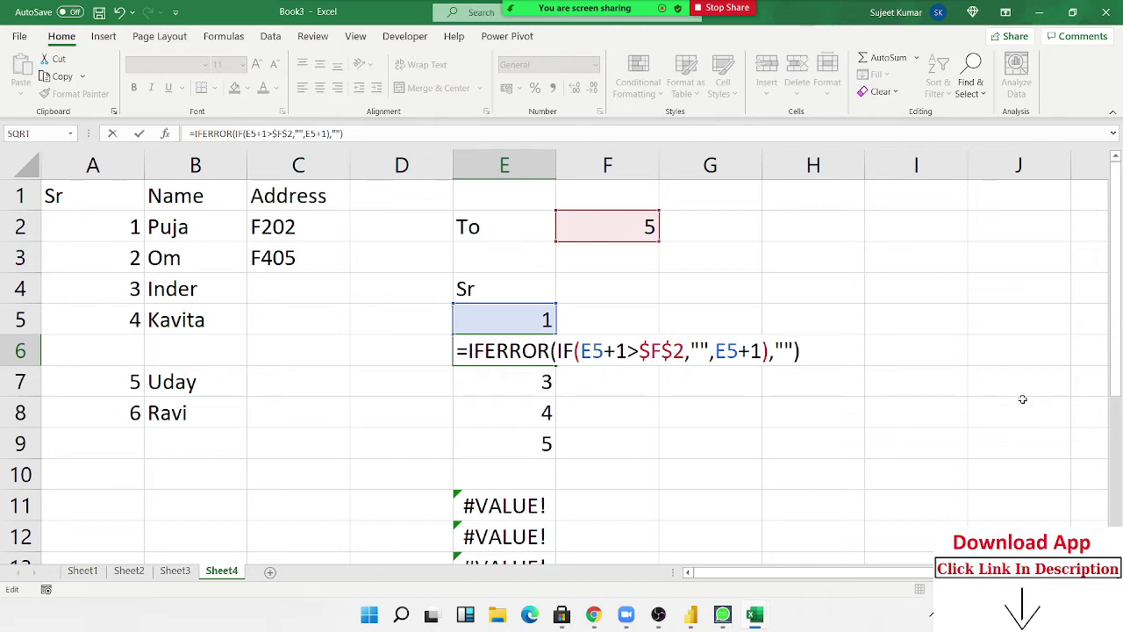
{"action": "key", "text": "Return"}
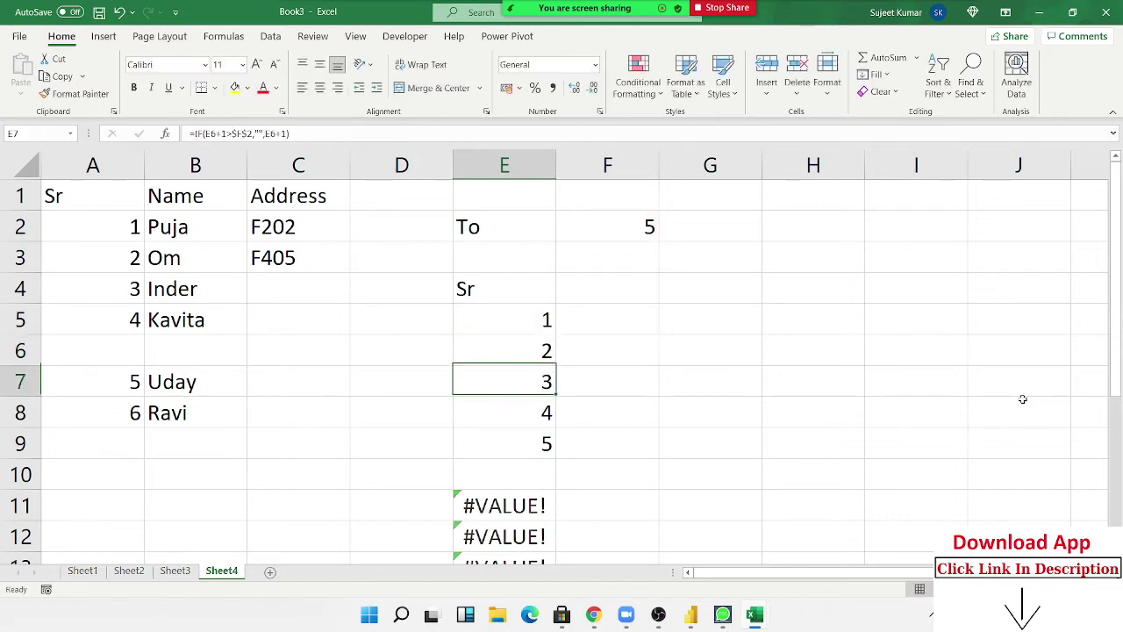
Fill the IFERROR formula from E6 down to E17.
{"action": "key", "text": "Up"}
{"action": "key", "text": "ctrl+shift+Down"}
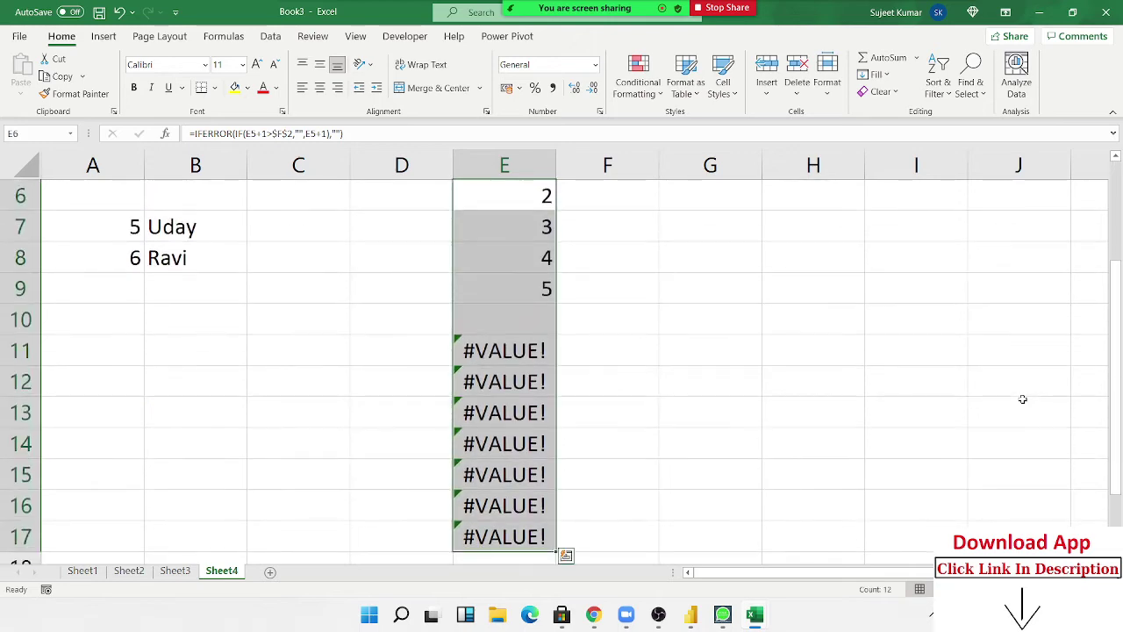
{"action": "key", "text": "Up"}
{"action": "key", "text": "Up"}
Change the To value in F2 to 7, then 10, extending the Sr list to 10.
{"action": "key", "text": "Up"}
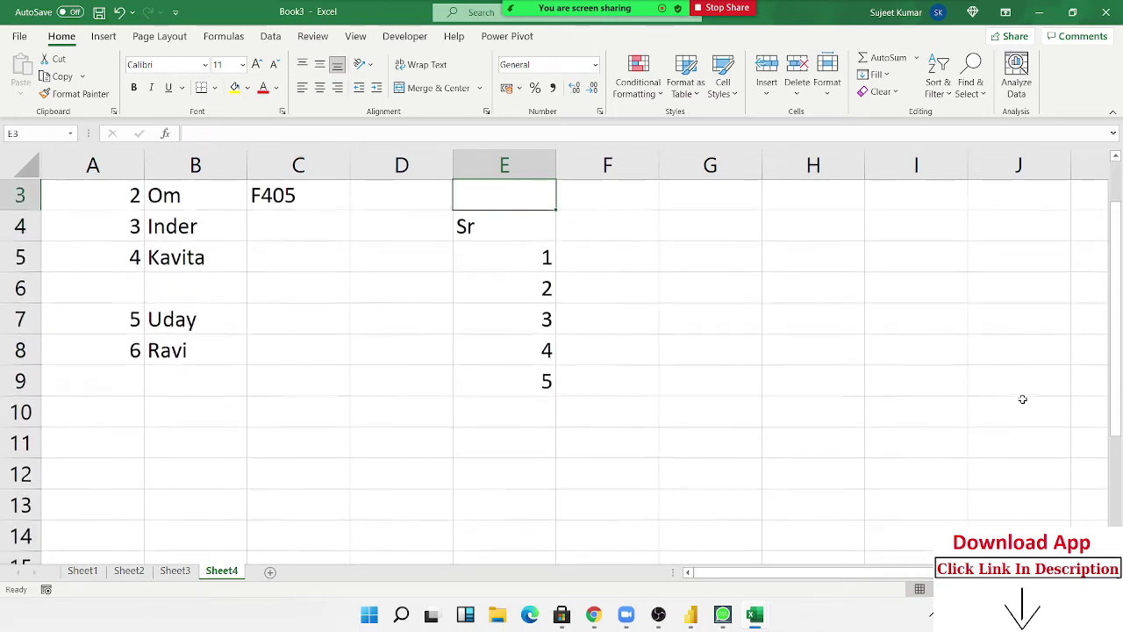
{"action": "key", "text": "Up"}
{"action": "key", "text": "Up"}
{"action": "key", "text": "Right"}
{"action": "key", "text": "Down"}
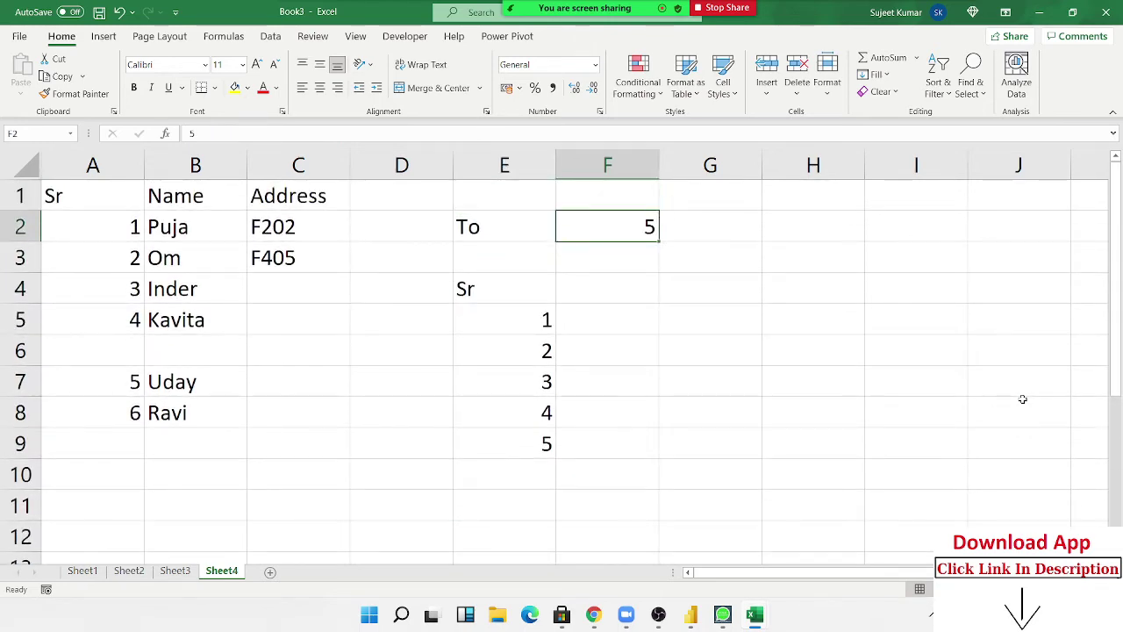
{"action": "type", "text": "7"}
{"action": "key", "text": "Return"}
{"action": "key", "text": "Up"}
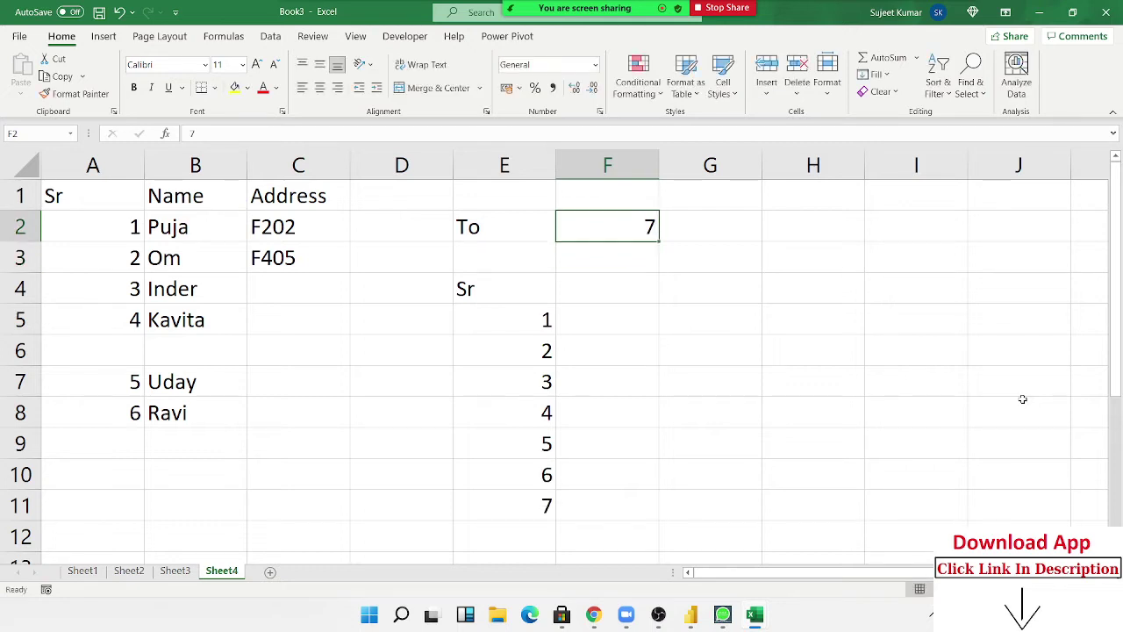
{"action": "type", "text": "10"}
{"action": "key", "text": "Return"}
{"action": "scroll", "coordinate": [884, 474], "scroll_direction": "down", "scroll_amount": 1}
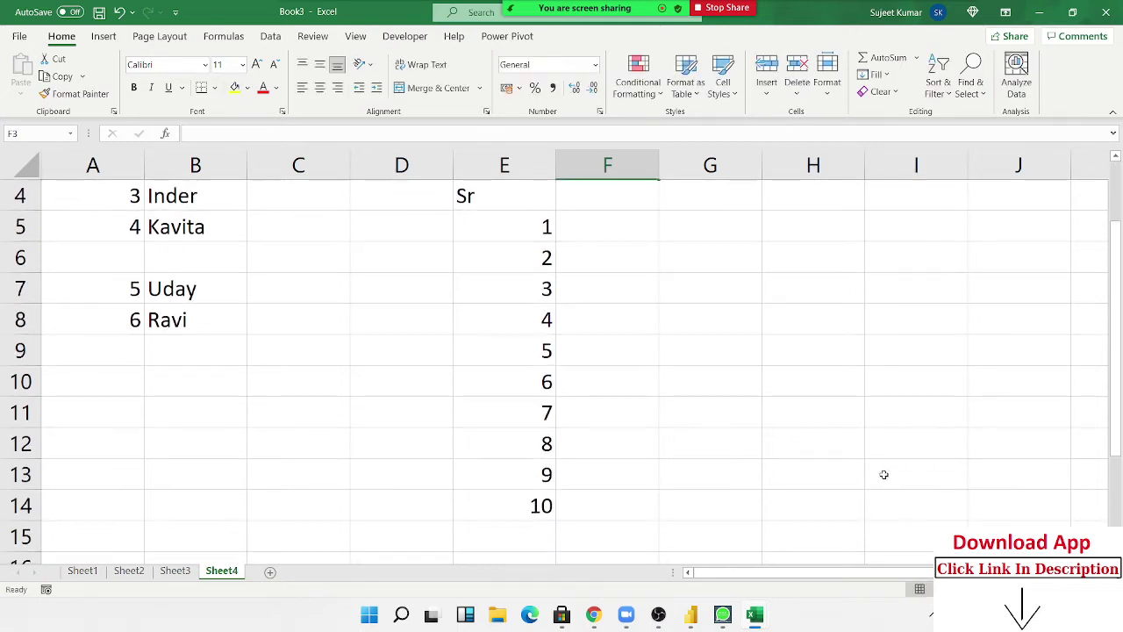
{"action": "scroll", "coordinate": [846, 453], "scroll_direction": "up", "scroll_amount": 1}
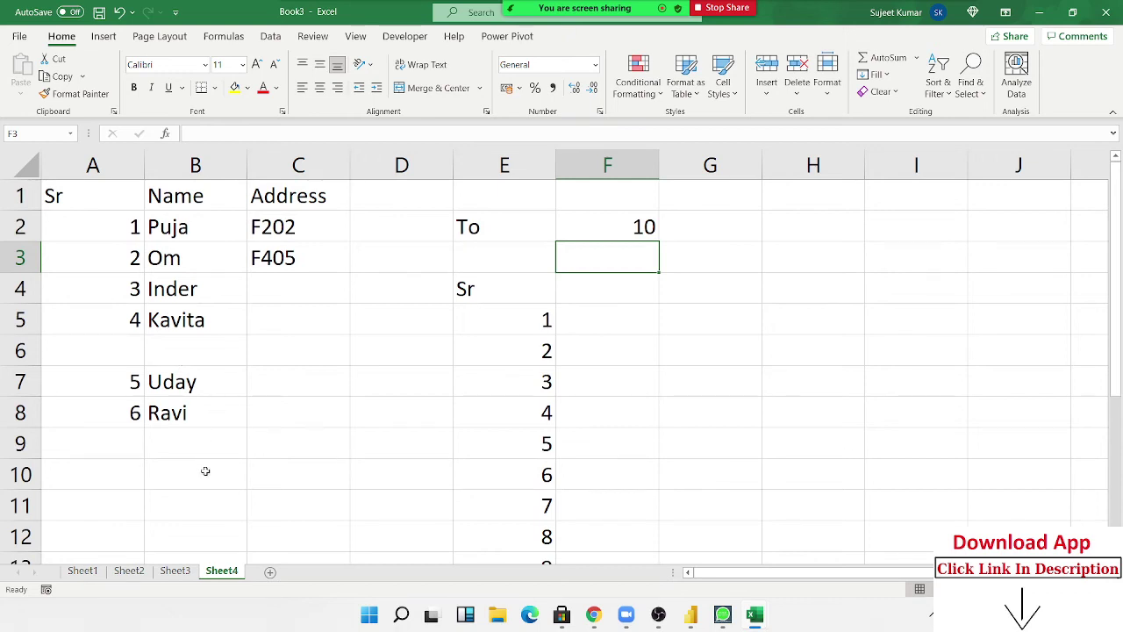
Add a new sheet with a Sales column: 85, 36, 52, 36, 32, 63, 12.
{"action": "left_click", "coordinate": [270, 571]}
{"action": "scroll", "coordinate": [228, 384], "scroll_direction": "up", "scroll_amount": 3}
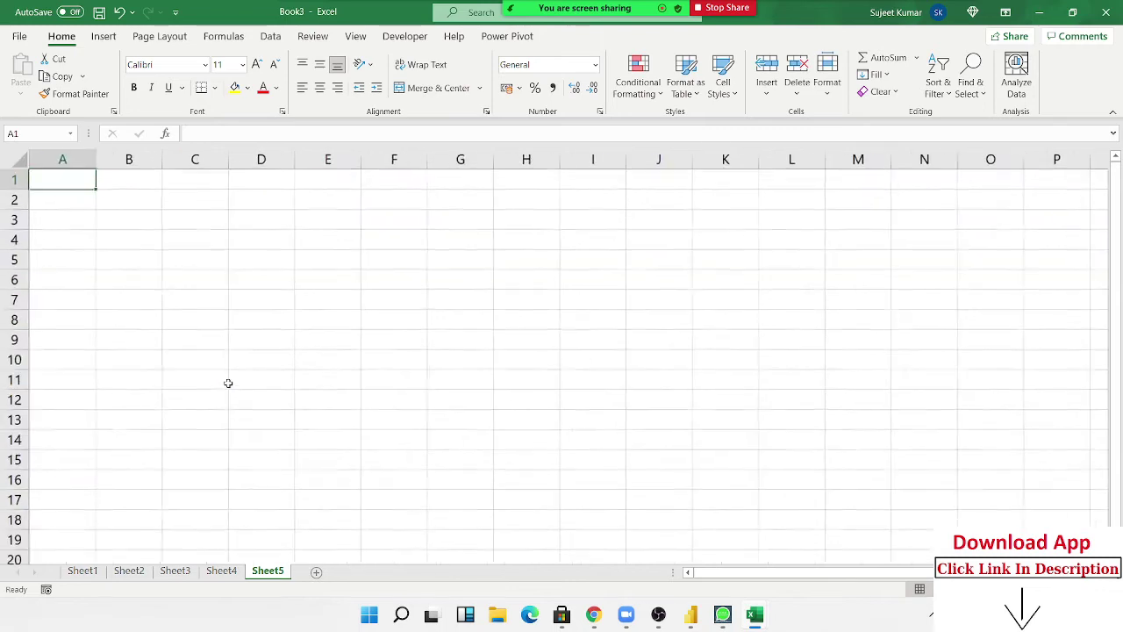
{"action": "scroll", "coordinate": [228, 383], "scroll_direction": "up", "scroll_amount": 2}
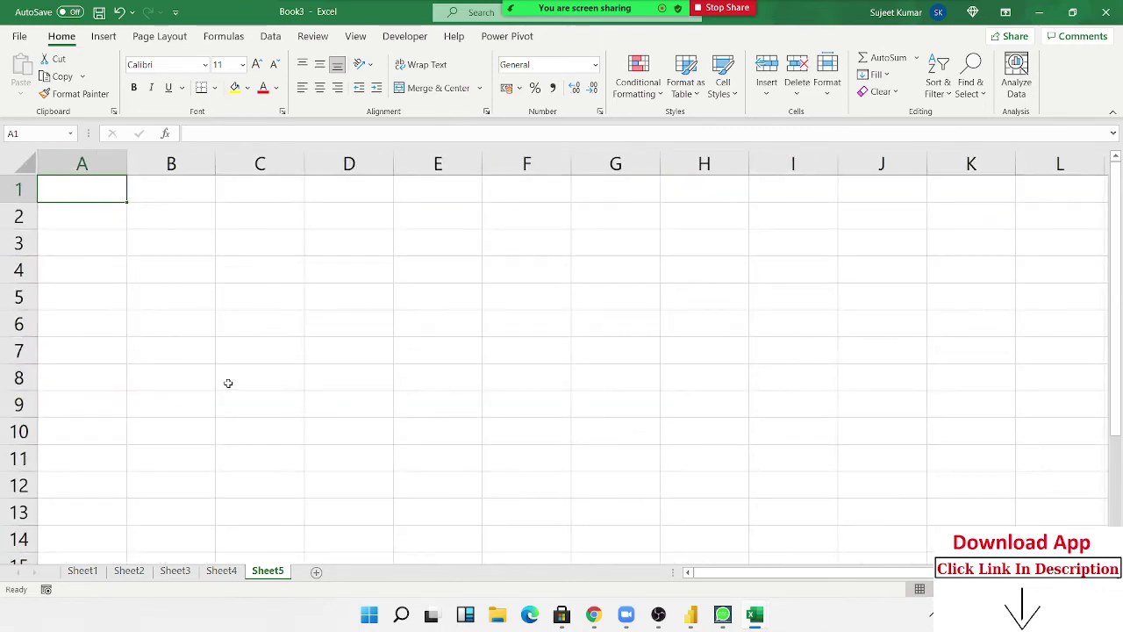
{"action": "type", "text": "SAles"}
{"action": "key", "text": "Return"}
{"action": "type", "text": "8"}
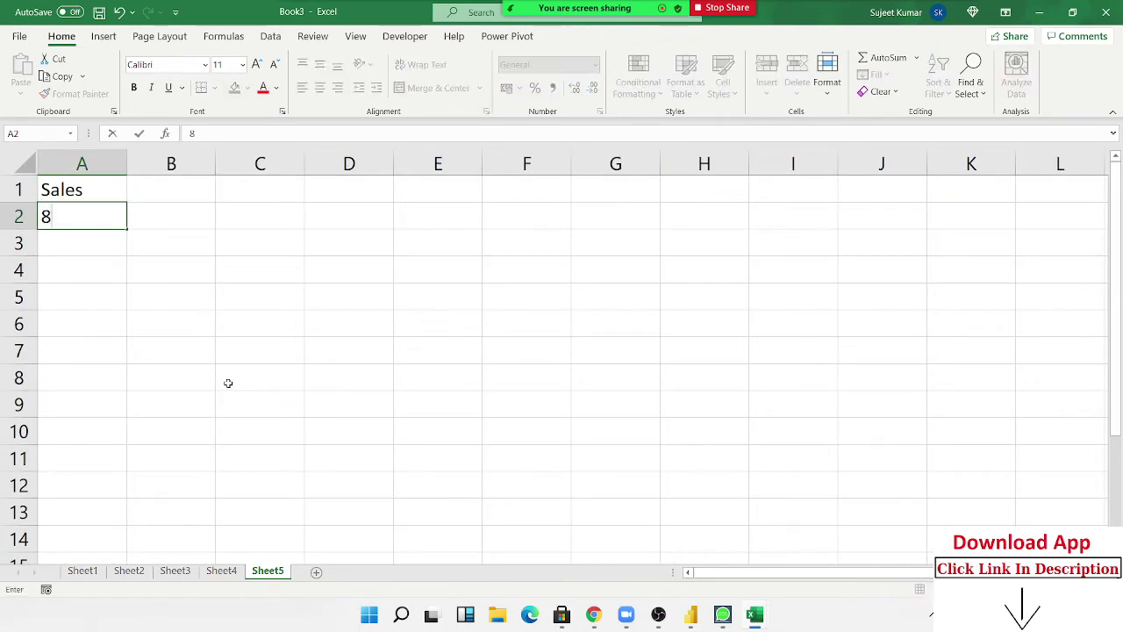
{"action": "type", "text": "5"}
{"action": "key", "text": "Return"}
{"action": "type", "text": "36"}
{"action": "key", "text": "Return"}
{"action": "type", "text": "52"}
{"action": "key", "text": "Return"}
{"action": "type", "text": "3"}
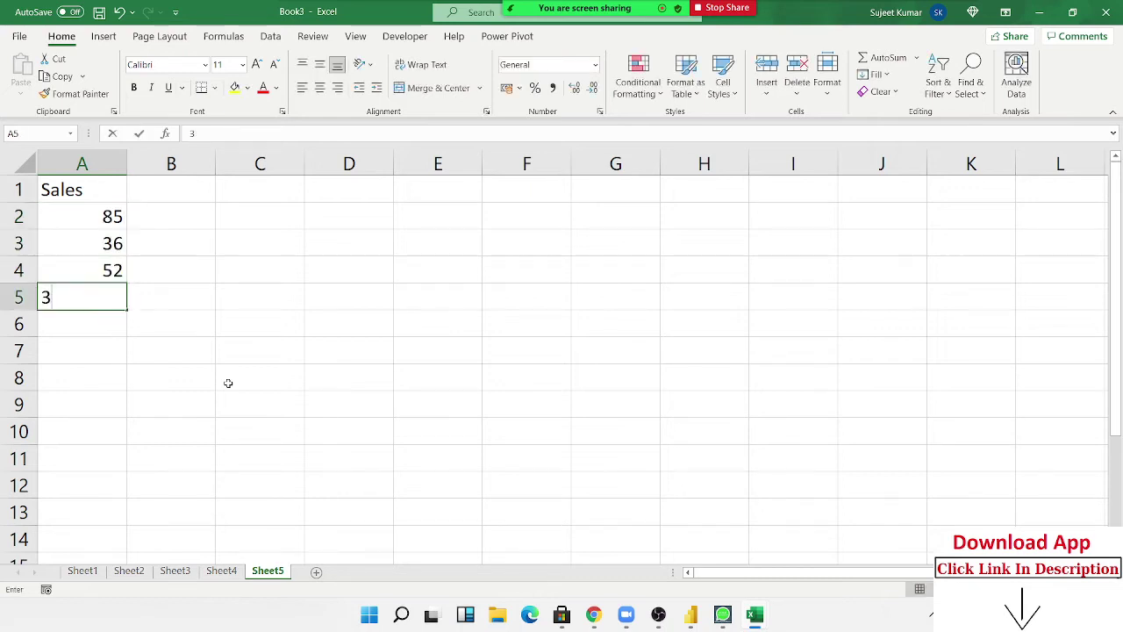
{"action": "type", "text": "6"}
{"action": "key", "text": "Return"}
{"action": "type", "text": "32"}
{"action": "key", "text": "Return"}
{"action": "type", "text": "63"}
{"action": "key", "text": "Return"}
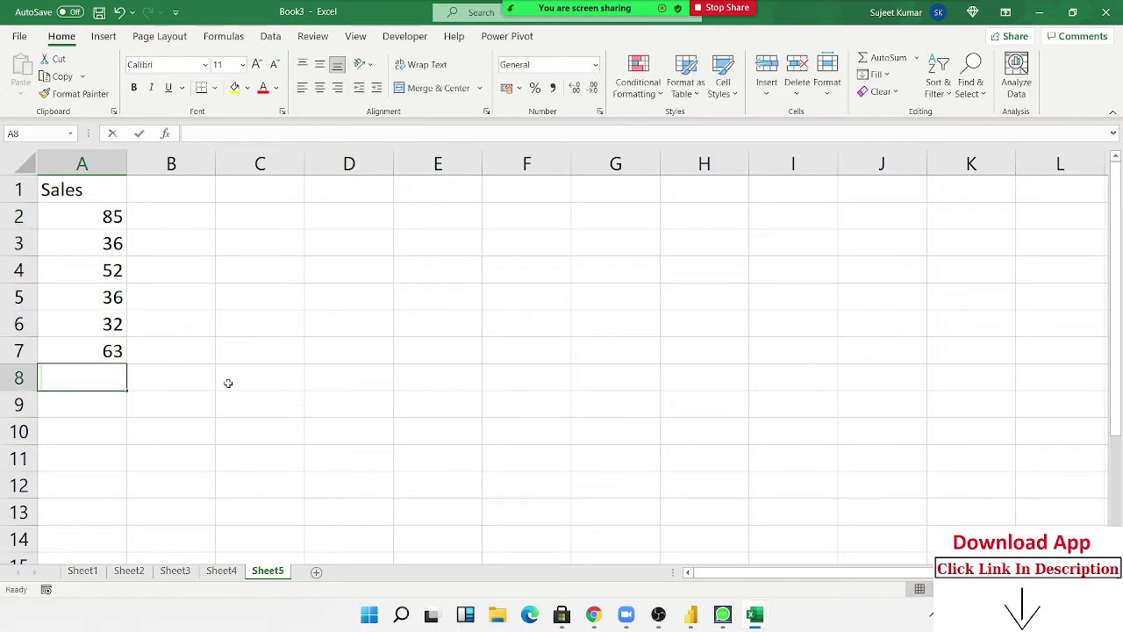
{"action": "type", "text": "12"}
{"action": "key", "text": "Return"}
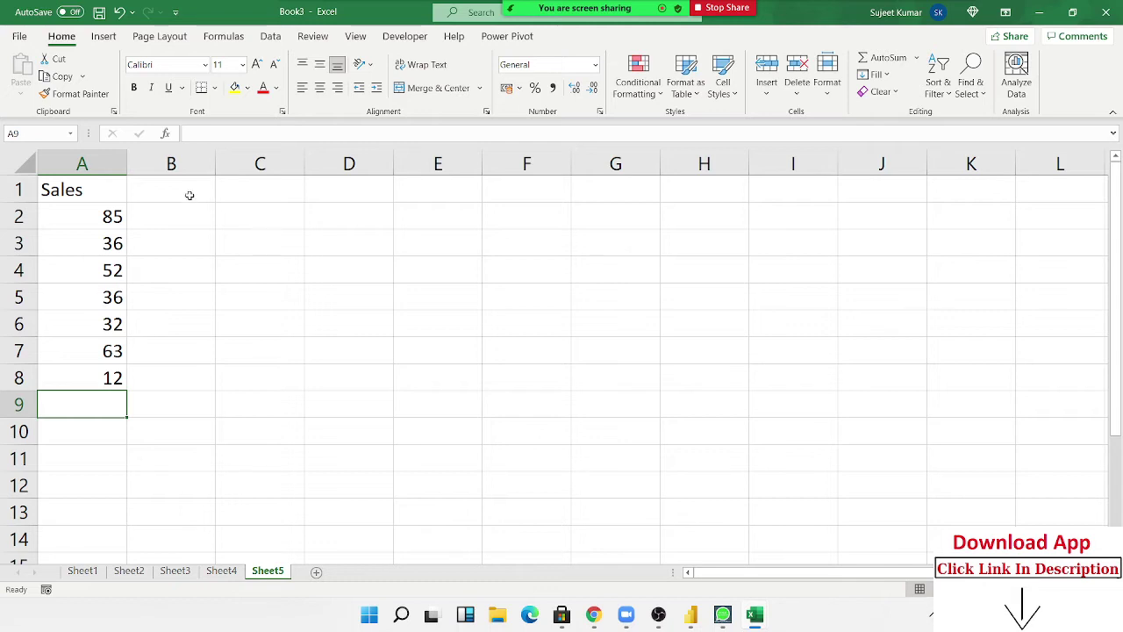
Add the inc header in B1.
{"action": "left_click", "coordinate": [187, 187]}
{"action": "type", "text": "inc"}
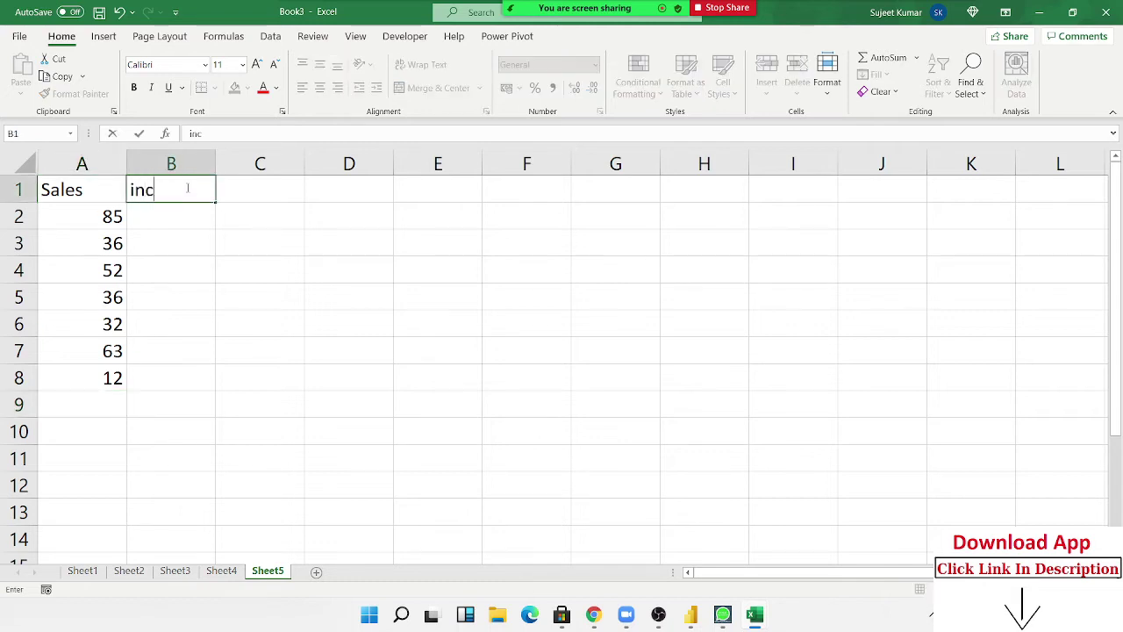
{"action": "key", "text": "Tab"}
Enter the range 50-80 in D2, with 500 in E2 and 100 in E3.
{"action": "key", "text": "Down"}
{"action": "key", "text": "Right"}
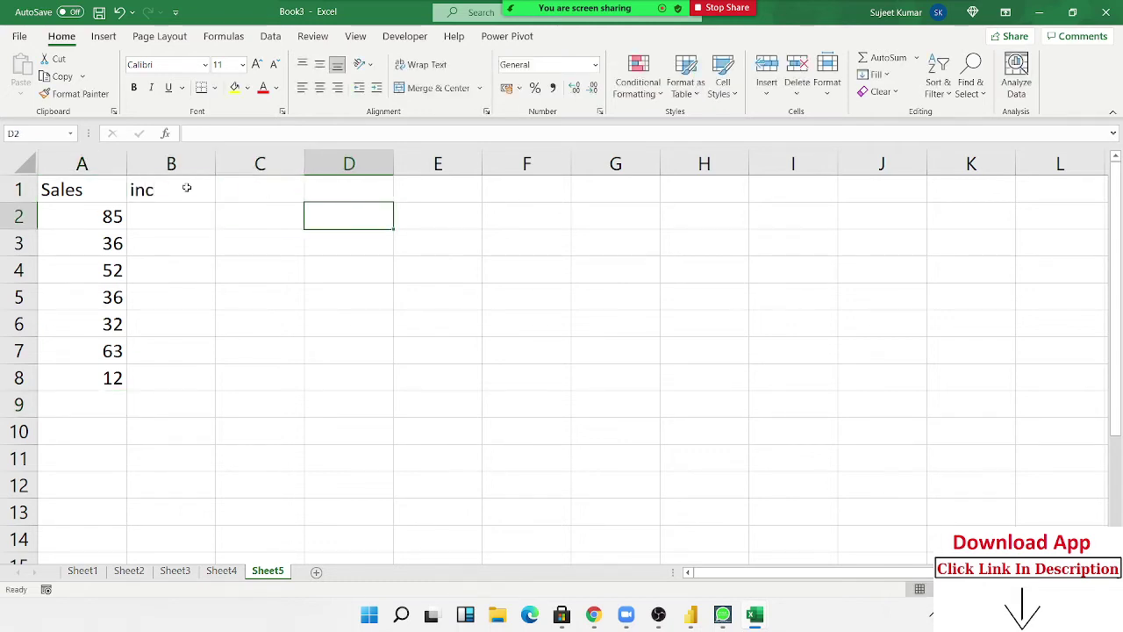
{"action": "type", "text": "80"}
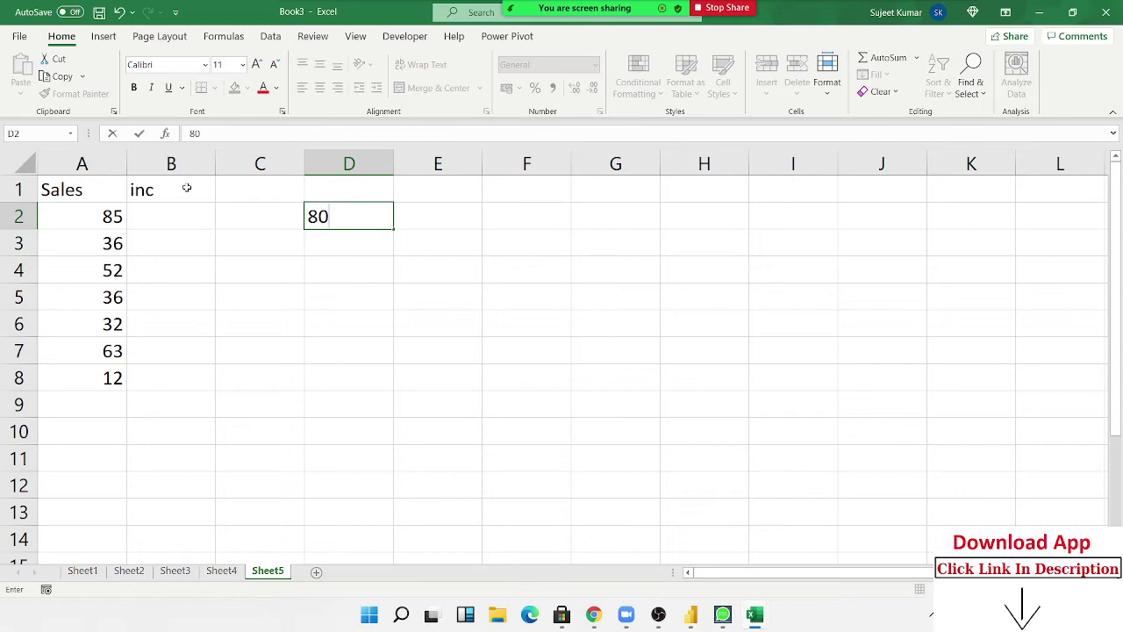
{"action": "type", "text": "-"}
{"action": "key", "text": "Escape"}
{"action": "type", "text": "50"}
{"action": "type", "text": "-80"}
{"action": "key", "text": "Tab"}
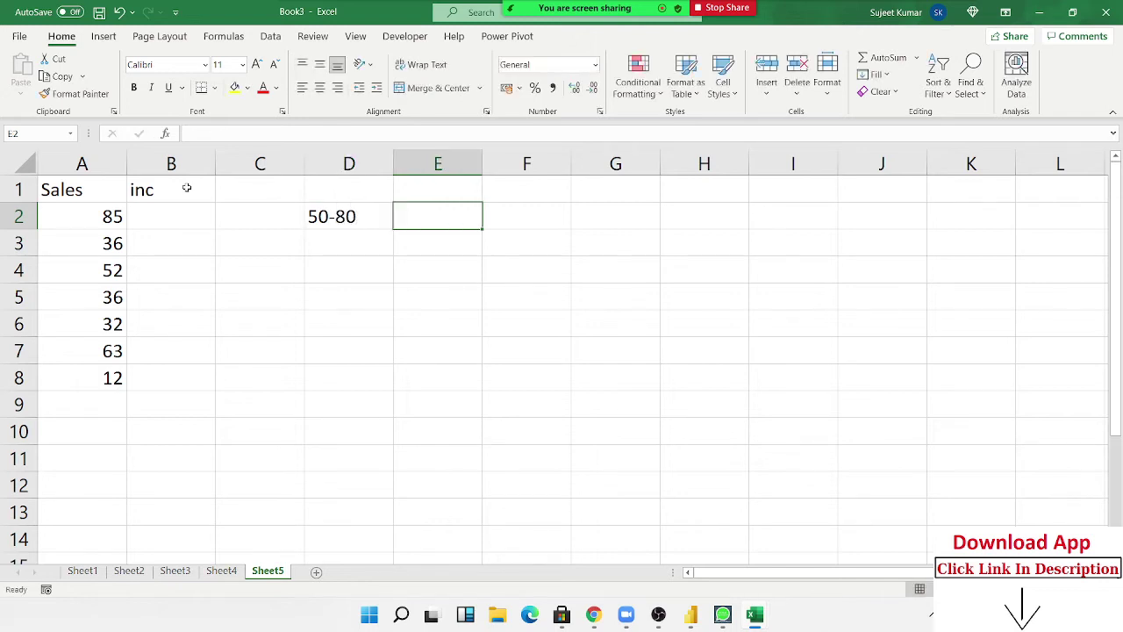
{"action": "type", "text": "500"}
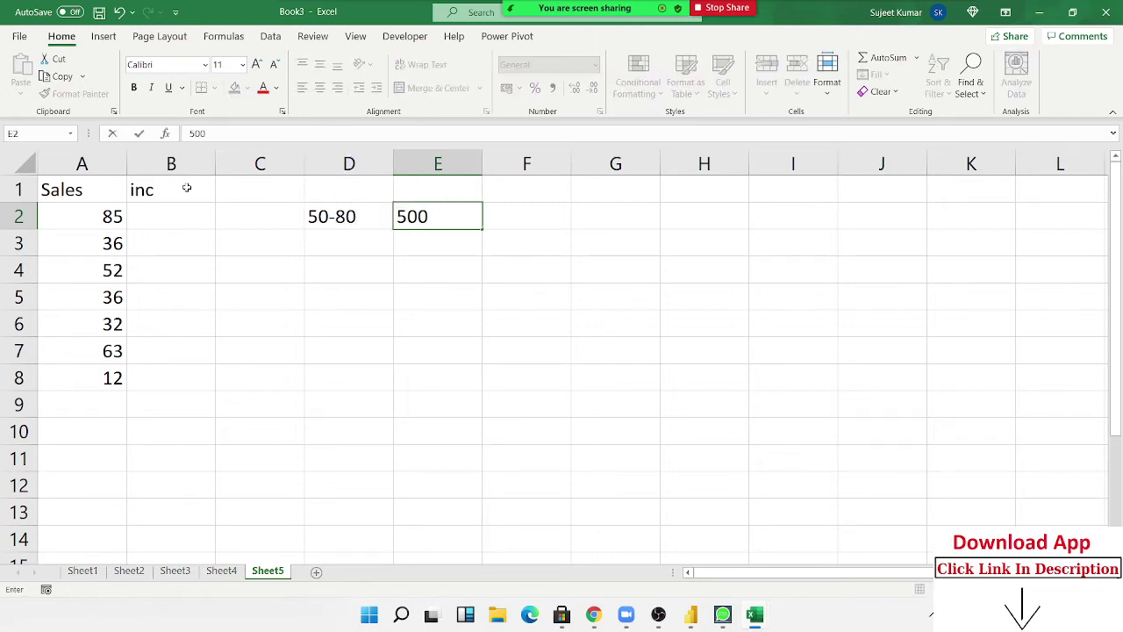
{"action": "key", "text": "Return"}
{"action": "type", "text": "100"}
{"action": "key", "text": "Return"}
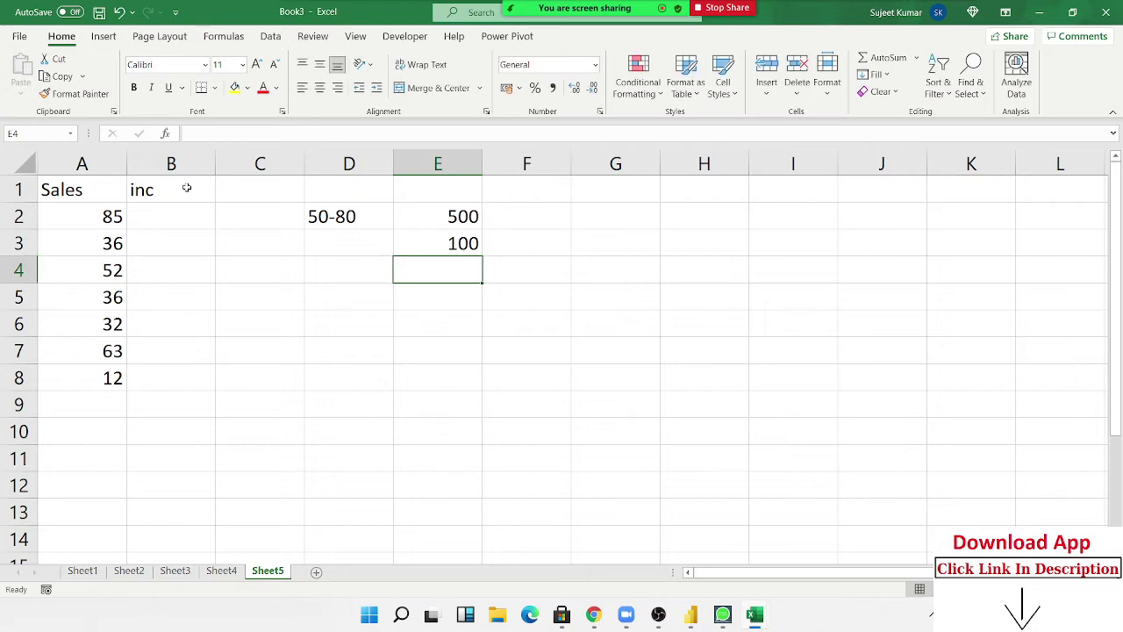
Start an IF formula in B2 testing A2>50, then abandon it.
{"action": "left_click", "coordinate": [175, 218]}
{"action": "type", "text": "="}
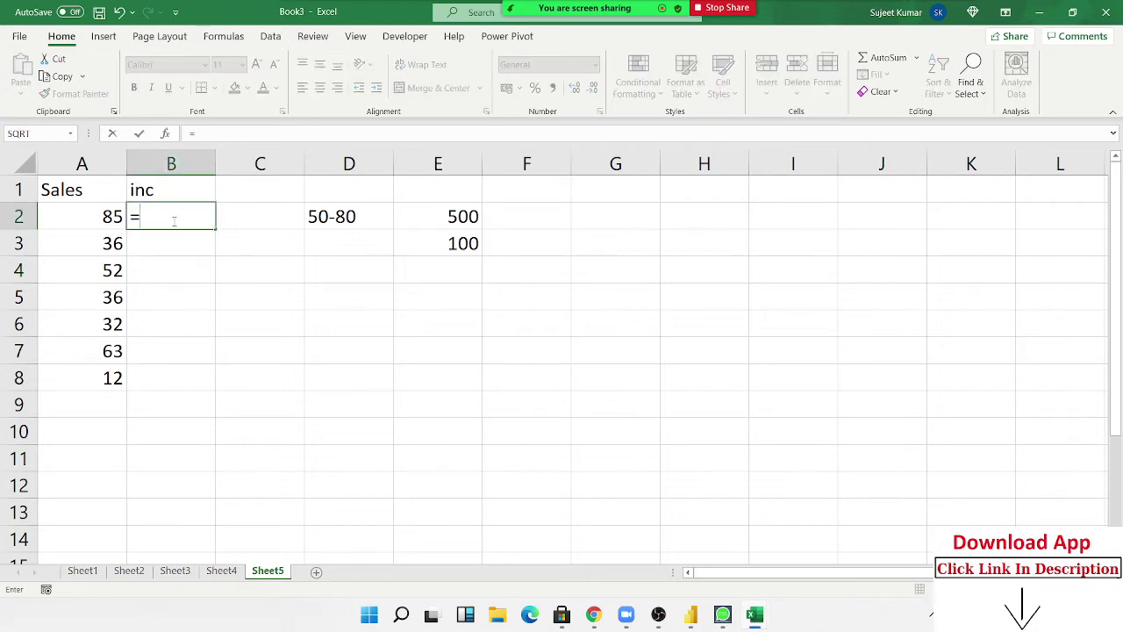
{"action": "type", "text": "if"}
{"action": "key", "text": "Tab"}
{"action": "left_click", "coordinate": [115, 231]}
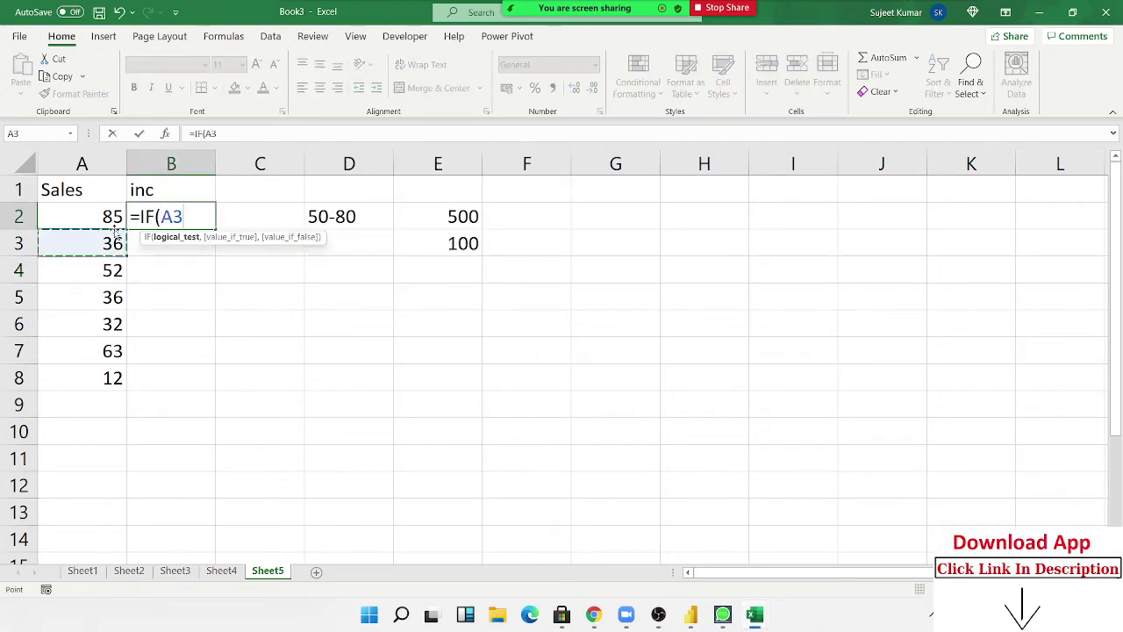
{"action": "left_click", "coordinate": [114, 212]}
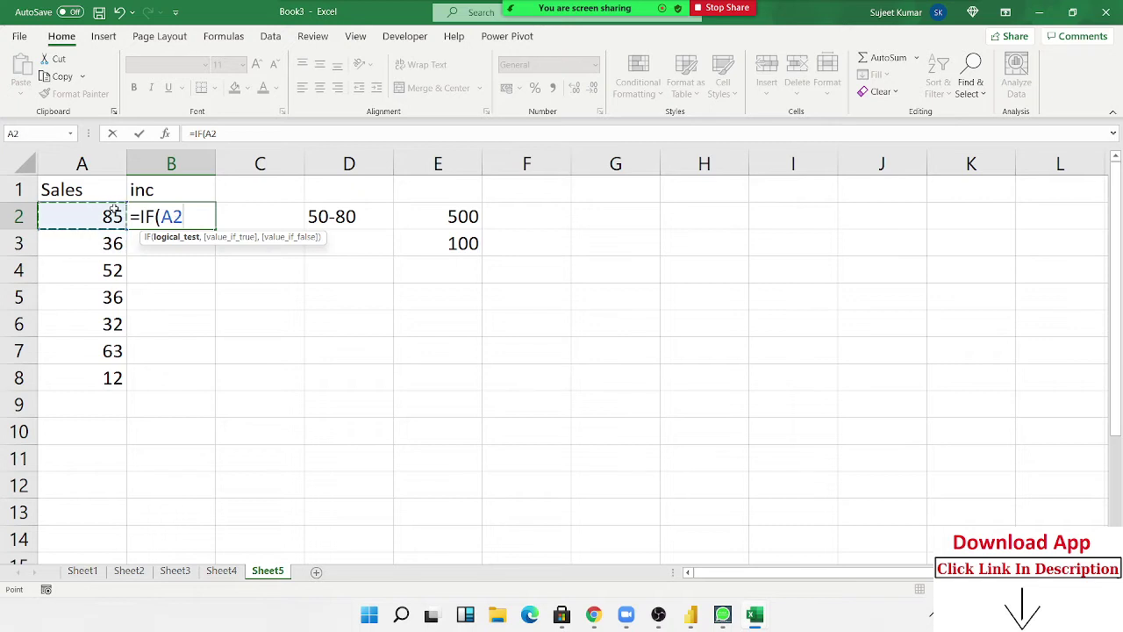
{"action": "type", "text": ">"}
{"action": "type", "text": "50"}
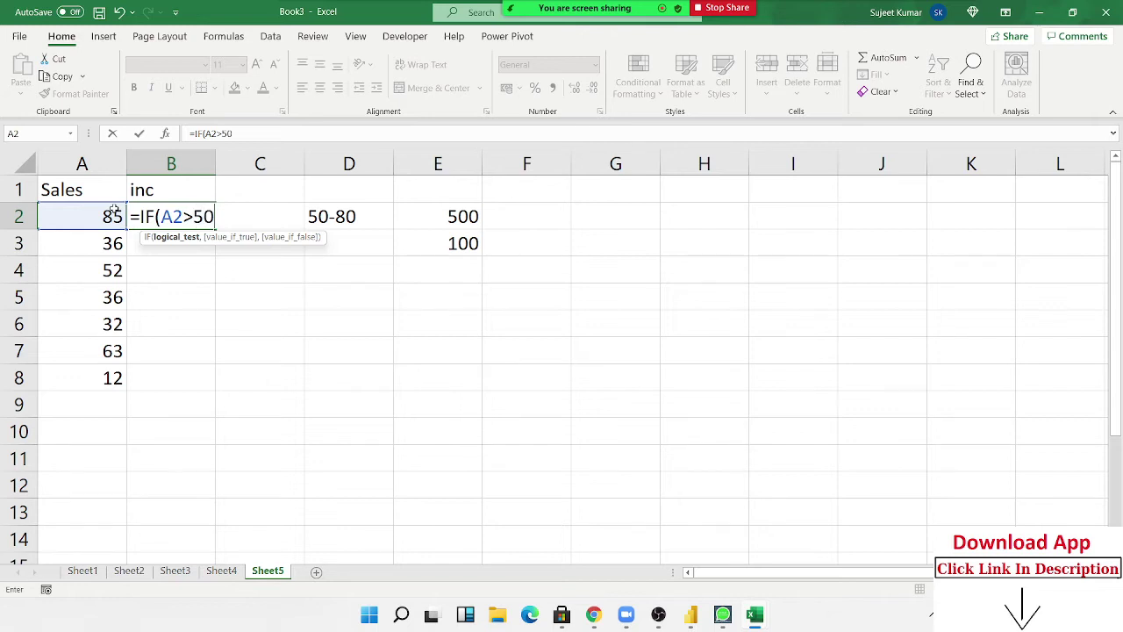
{"action": "key", "text": "Escape"}
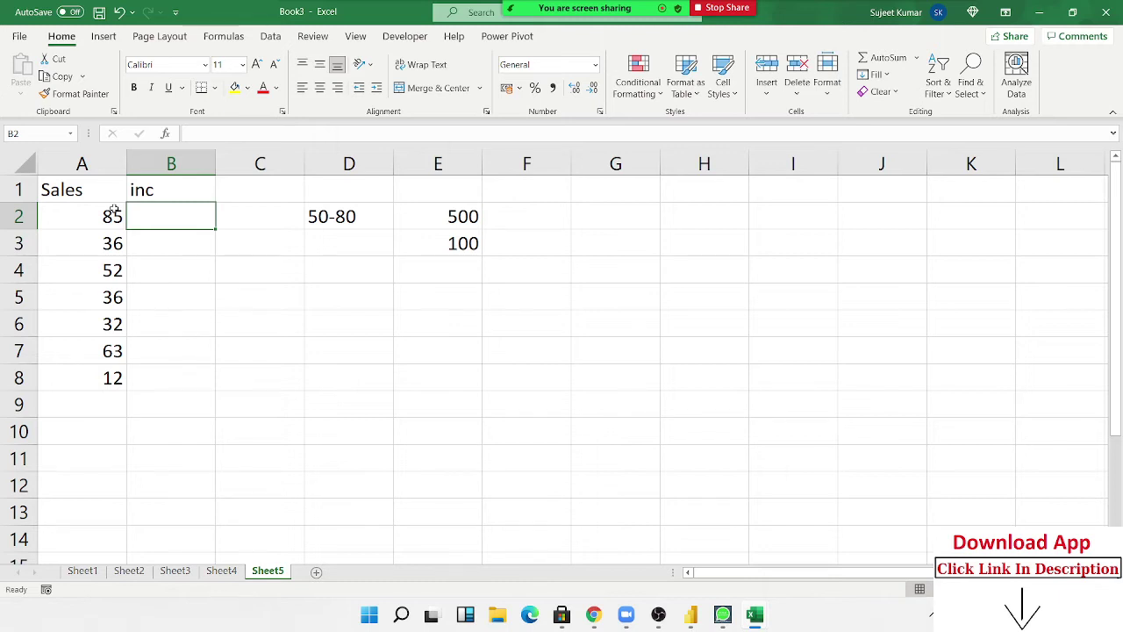
Enter =AND(A2>=50,A2<=80) in B2, returning FALSE for 85.
{"action": "type", "text": "="}
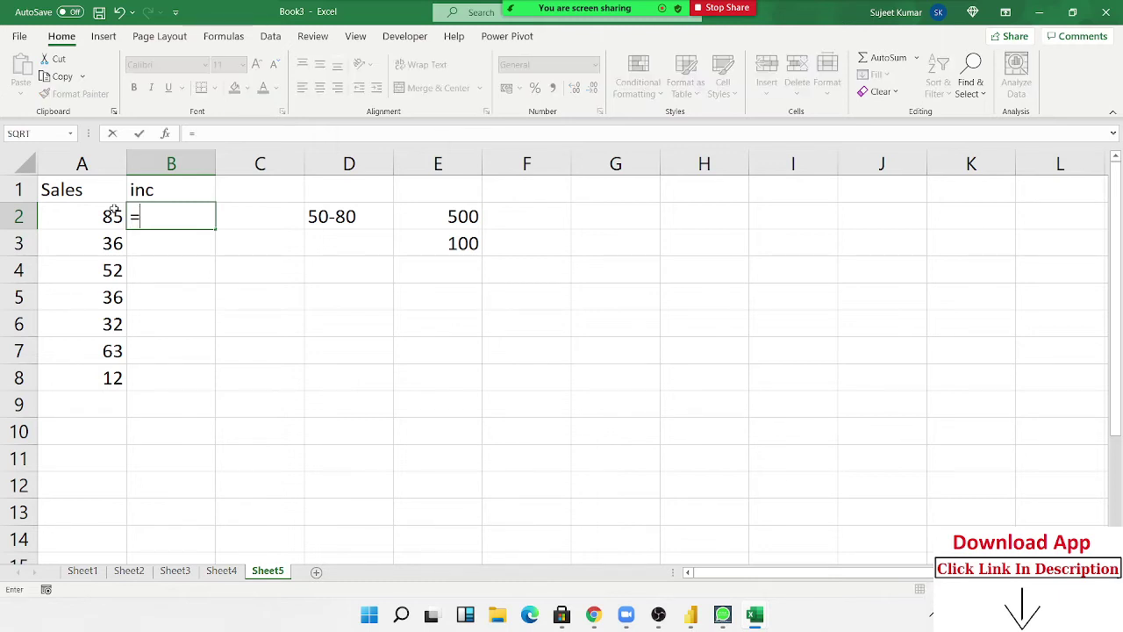
{"action": "type", "text": "an"}
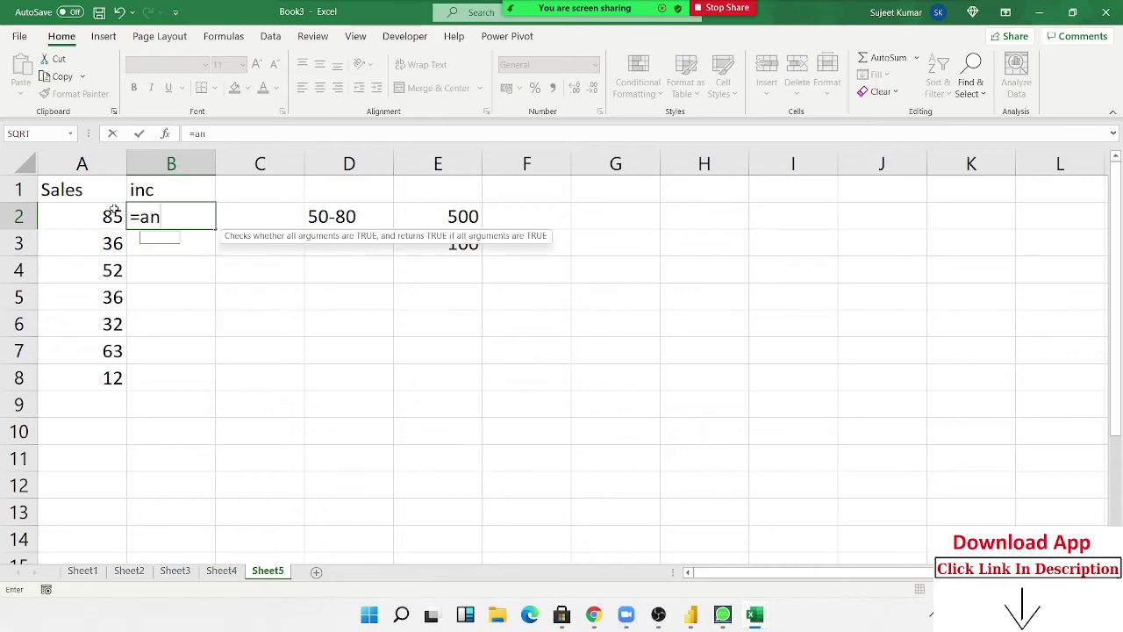
{"action": "type", "text": "d"}
{"action": "key", "text": "Tab"}
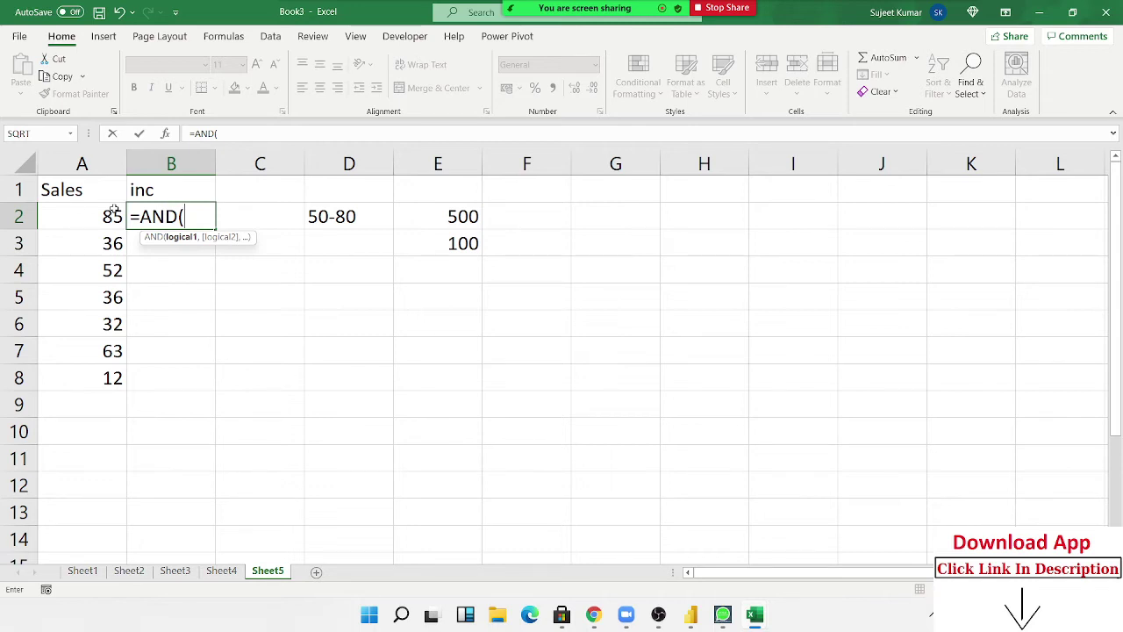
{"action": "left_click", "coordinate": [114, 211]}
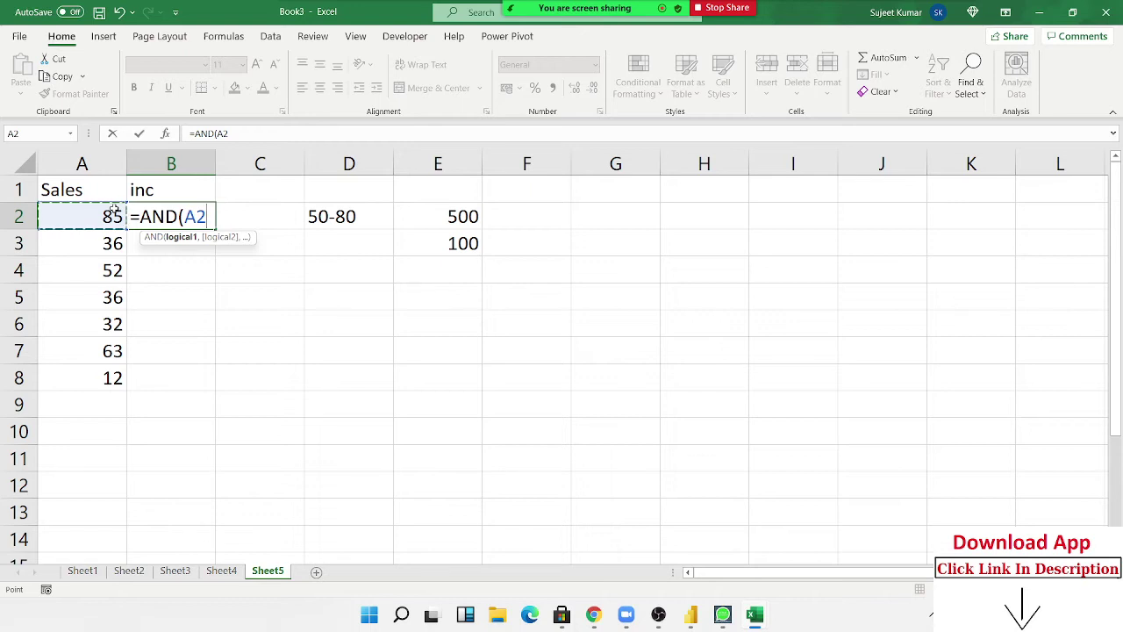
{"action": "type", "text": ">"}
{"action": "type", "text": "=50"}
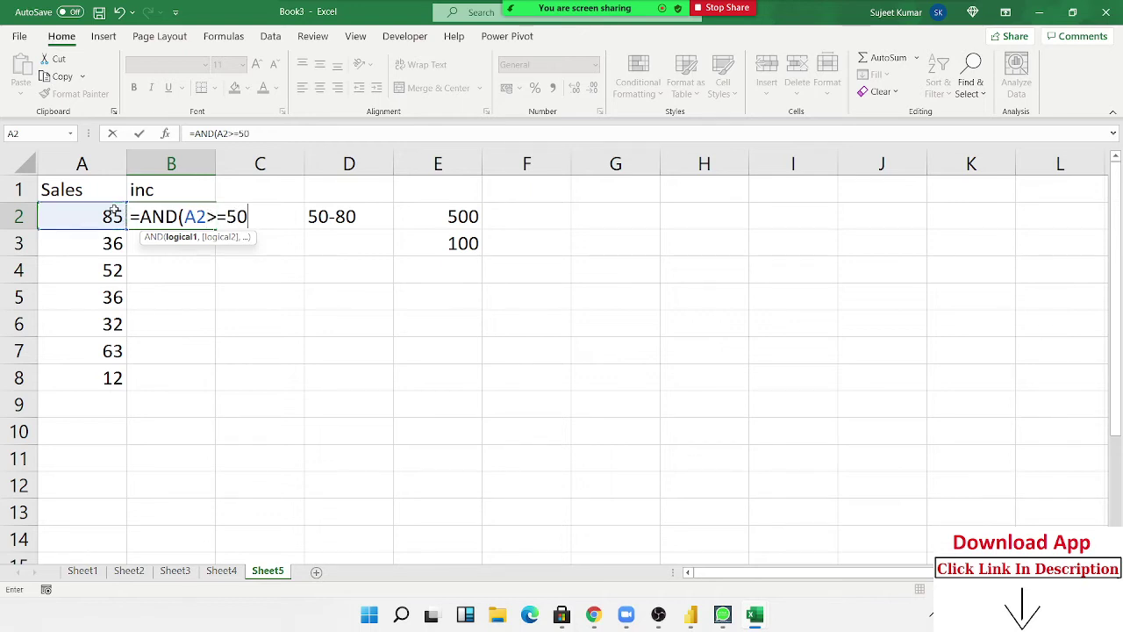
{"action": "type", "text": ","}
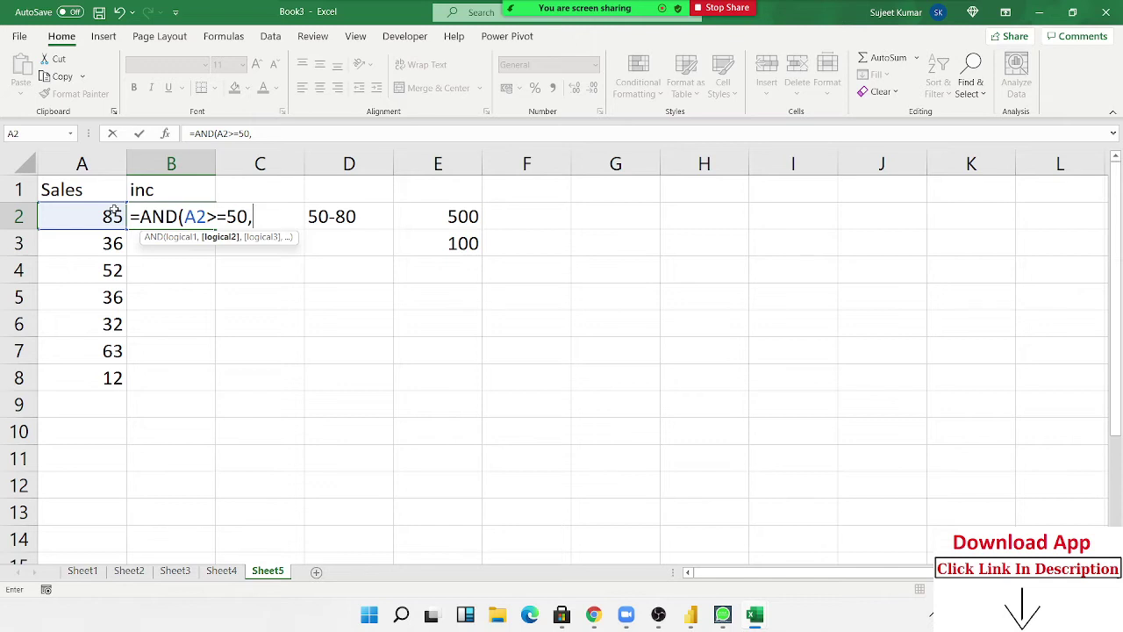
{"action": "left_click", "coordinate": [114, 211]}
{"action": "type", "text": "<="}
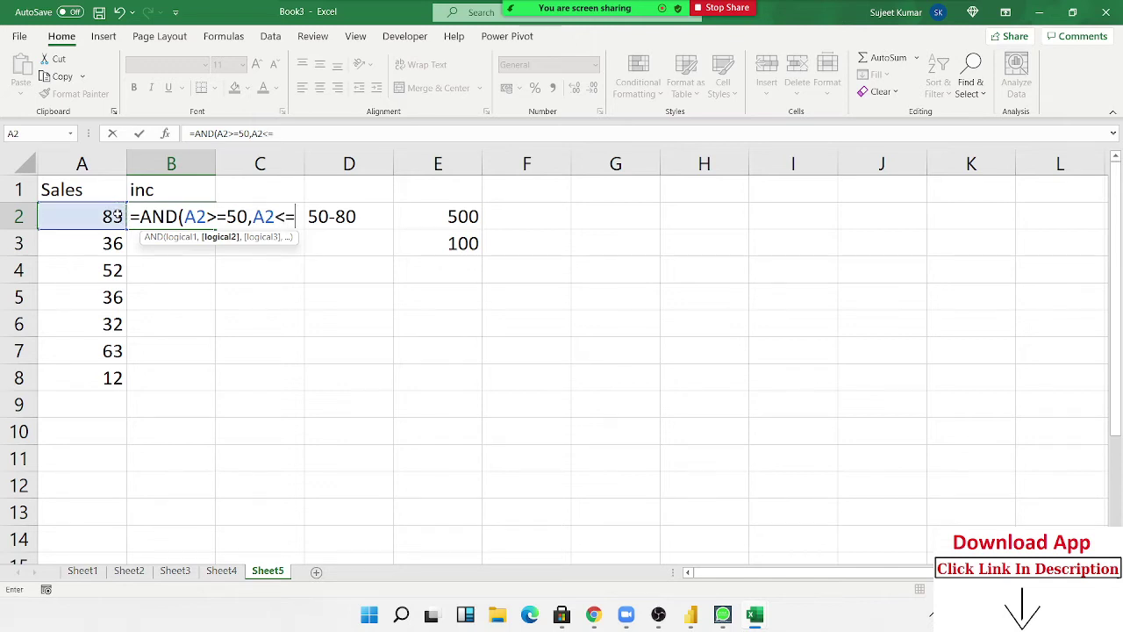
{"action": "type", "text": "80"}
{"action": "type", "text": ")"}
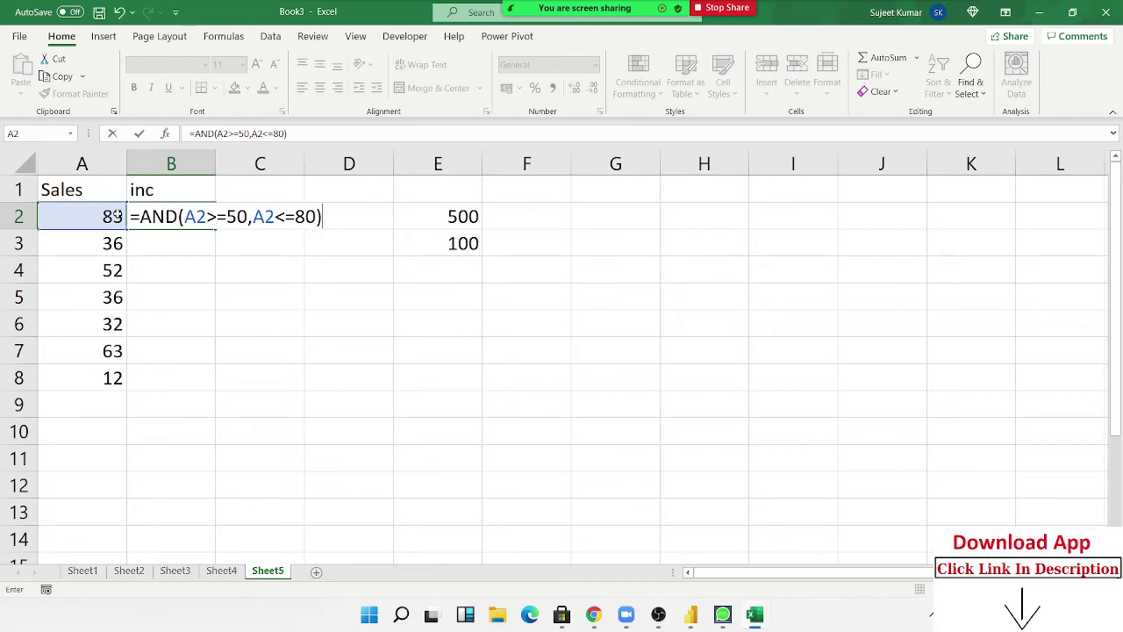
{"action": "key", "text": "Return"}
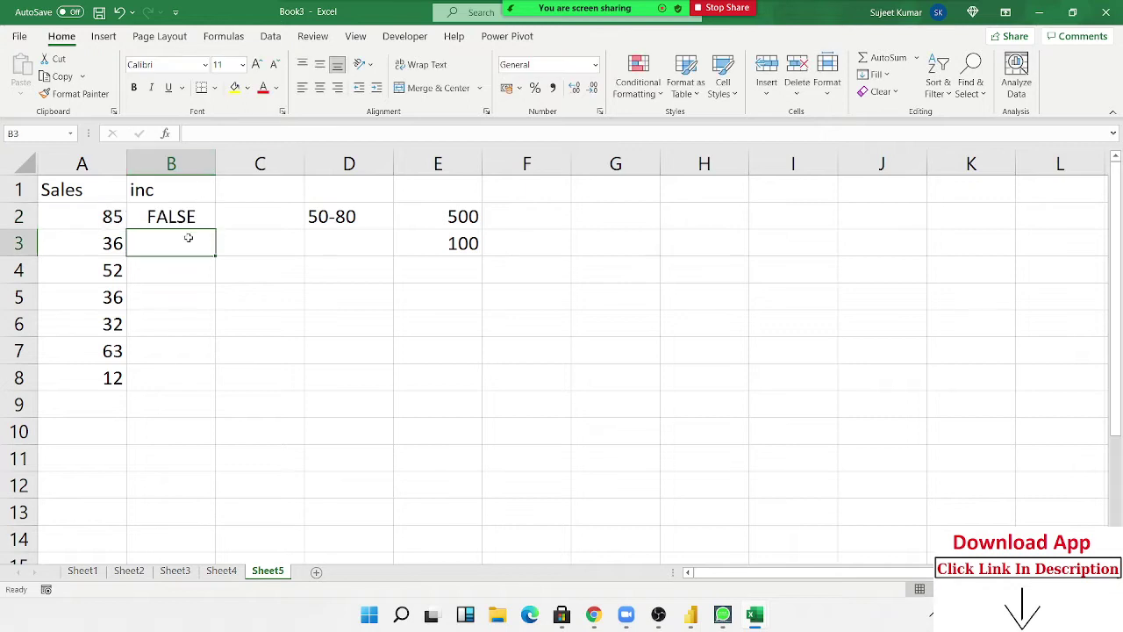
Inspect both AND conditions in B2's formula, leaving it unchanged.
{"action": "left_click", "coordinate": [199, 220]}
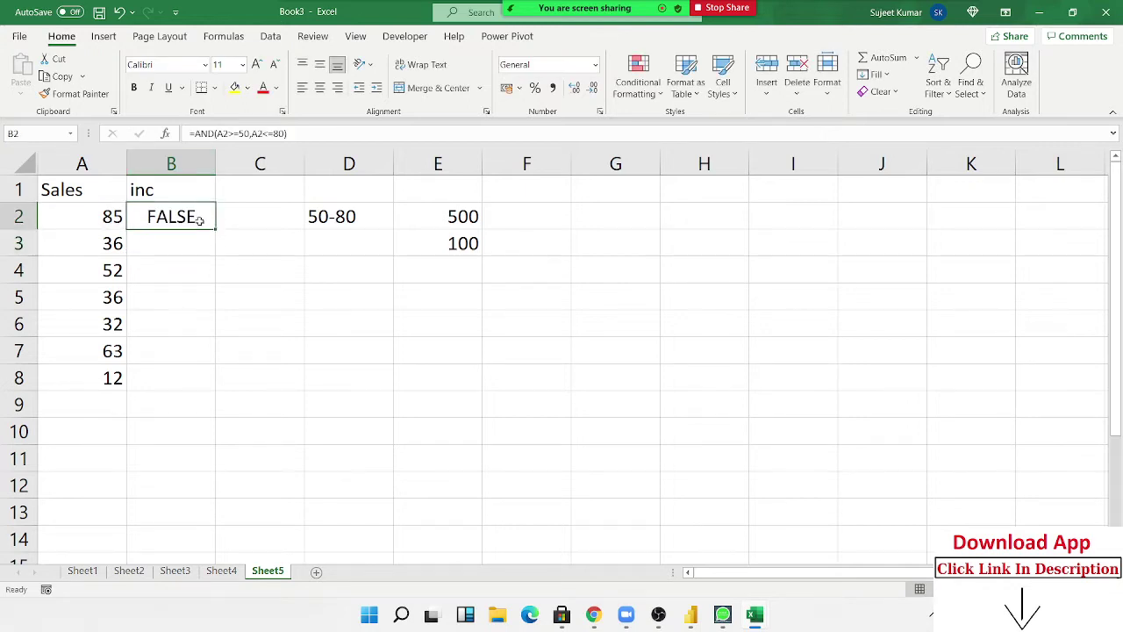
{"action": "double_click", "coordinate": [199, 221]}
{"action": "left_click_drag", "start_coordinate": [194, 217], "coordinate": [227, 216]}
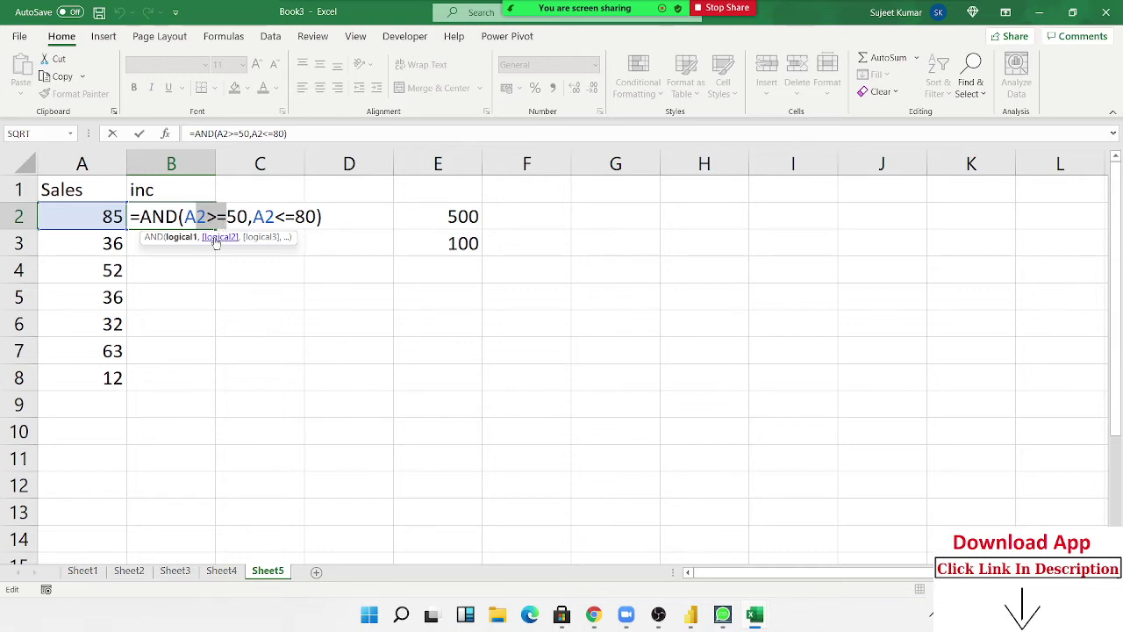
{"action": "left_click_drag", "start_coordinate": [264, 217], "coordinate": [293, 213]}
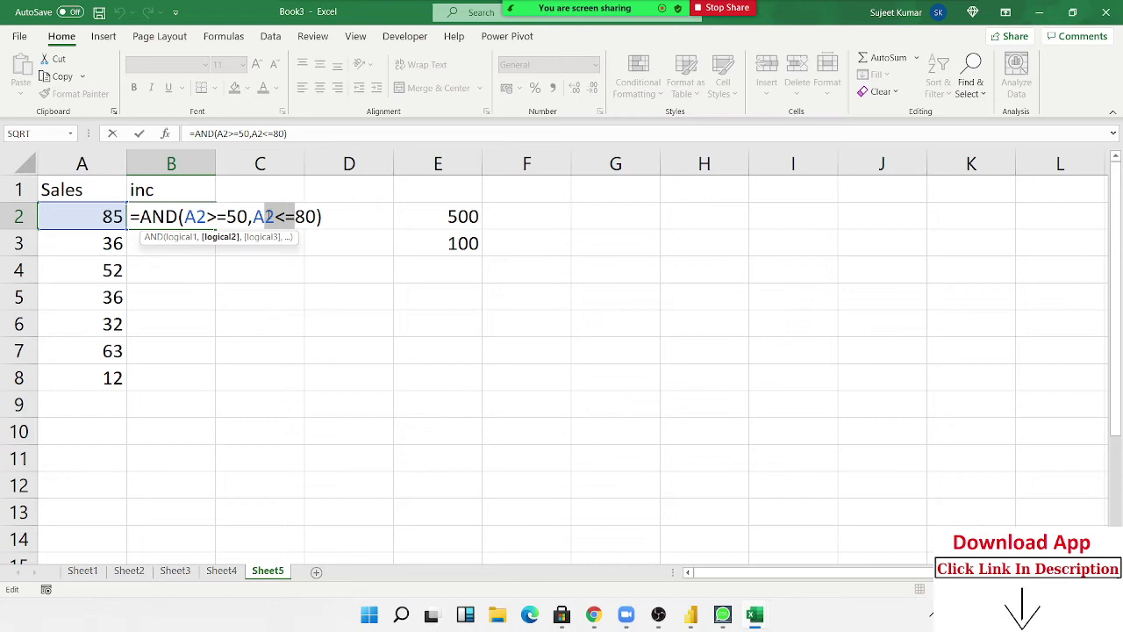
{"action": "key", "text": "ctrl+Return"}
Change the sales value in A2 to 75 and reopen B2's formula.
{"action": "key", "text": "Left"}
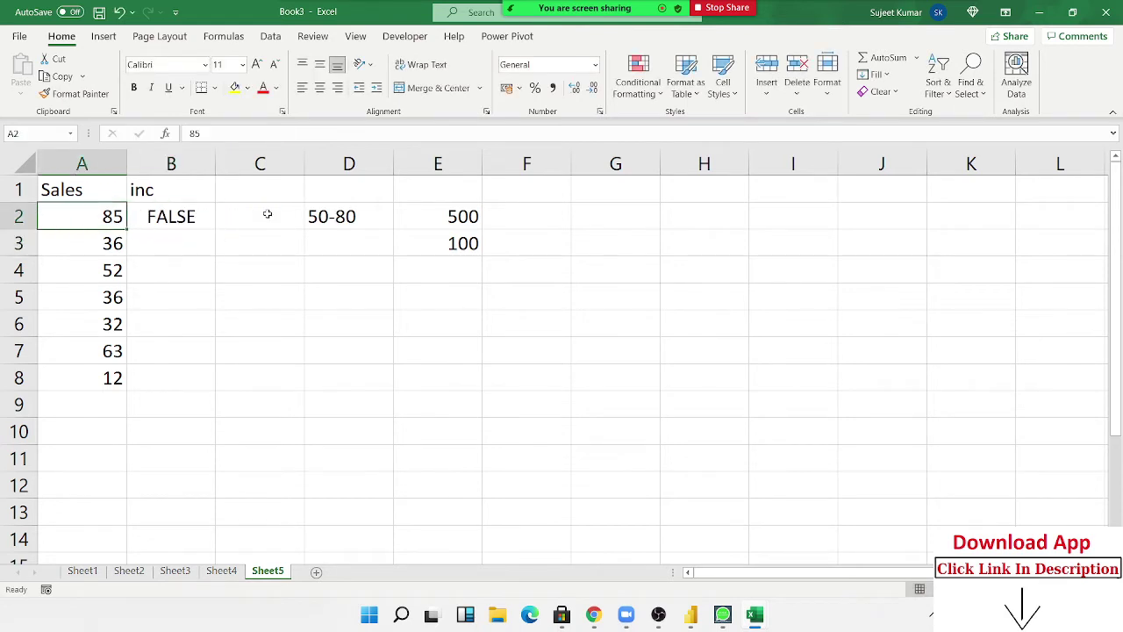
{"action": "type", "text": "75"}
{"action": "key", "text": "ctrl+Return"}
{"action": "key", "text": "Right"}
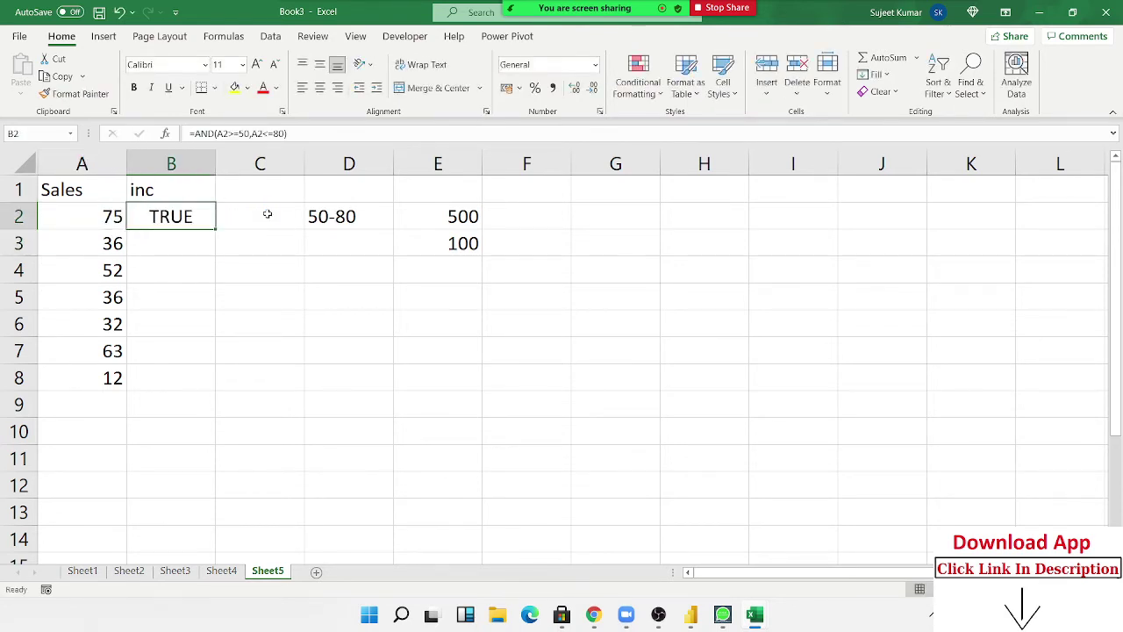
{"action": "key", "text": "F2"}
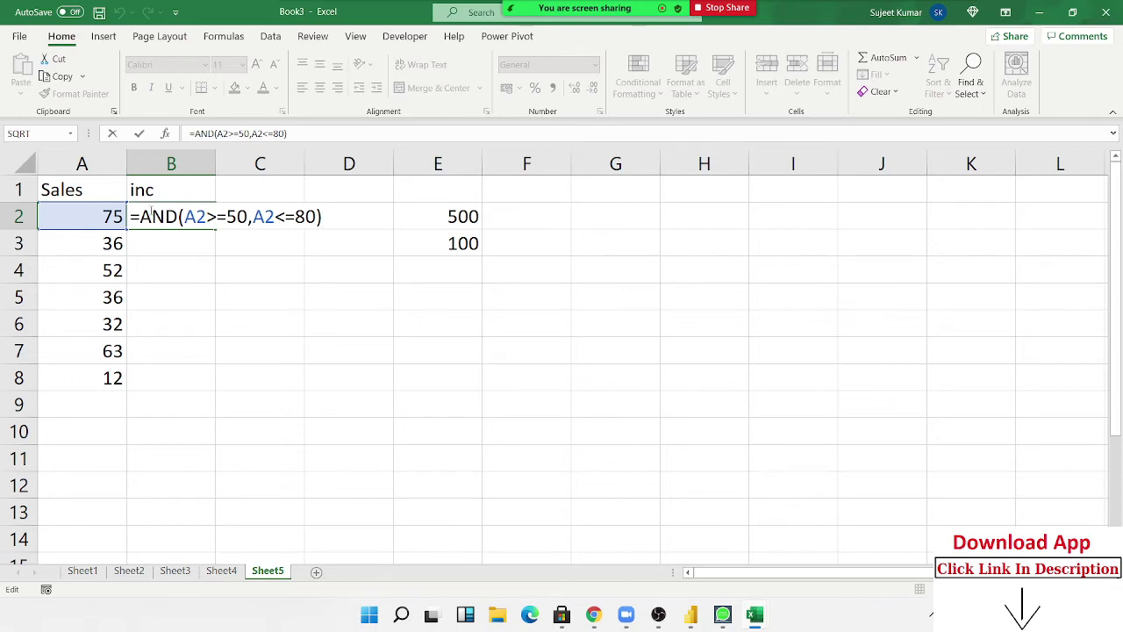
Wrap B2's AND test in IF to give =IF(AND(A2>=50,A2<=80),500,100).
{"action": "left_click", "coordinate": [139, 217]}
{"action": "type", "text": "I"}
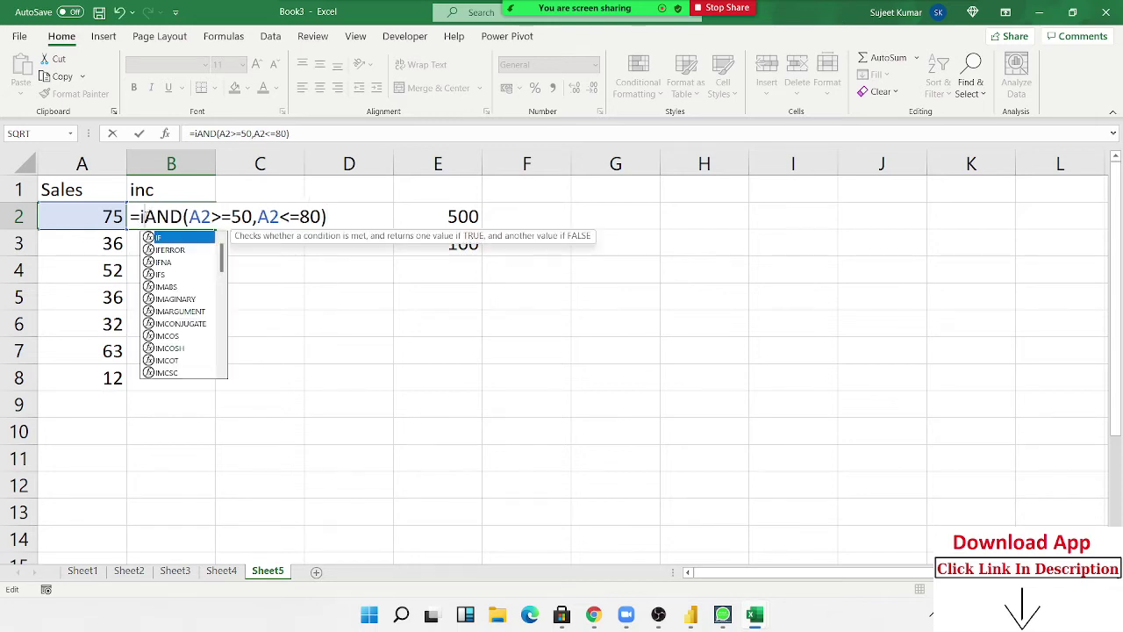
{"action": "type", "text": "F("}
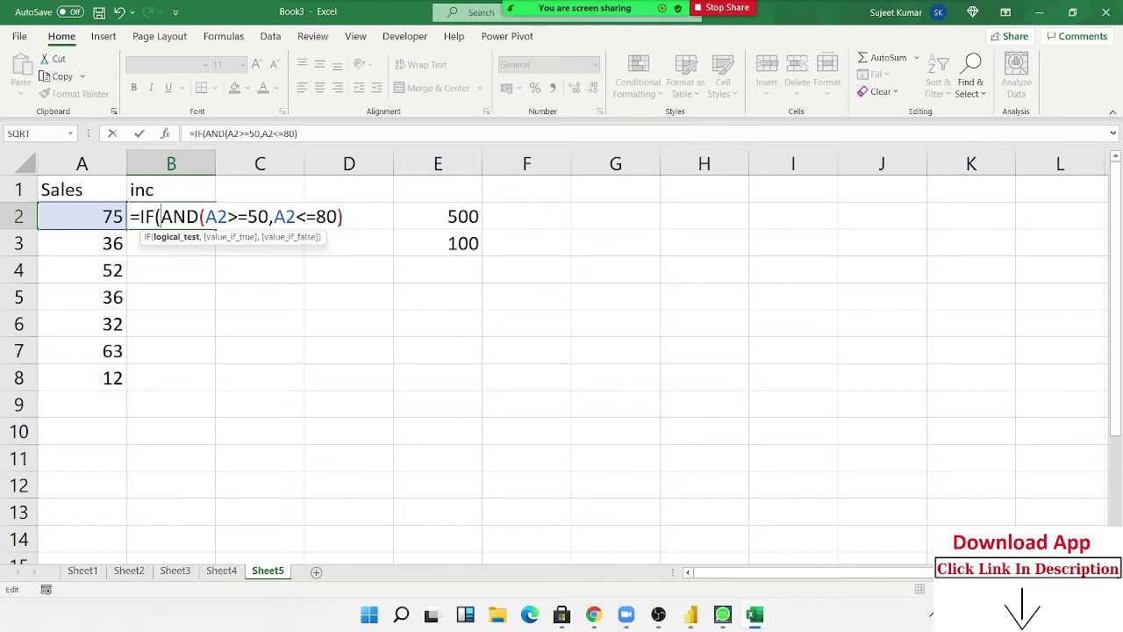
{"action": "left_click", "coordinate": [337, 217]}
{"action": "left_click", "coordinate": [343, 217]}
{"action": "type", "text": ",500"}
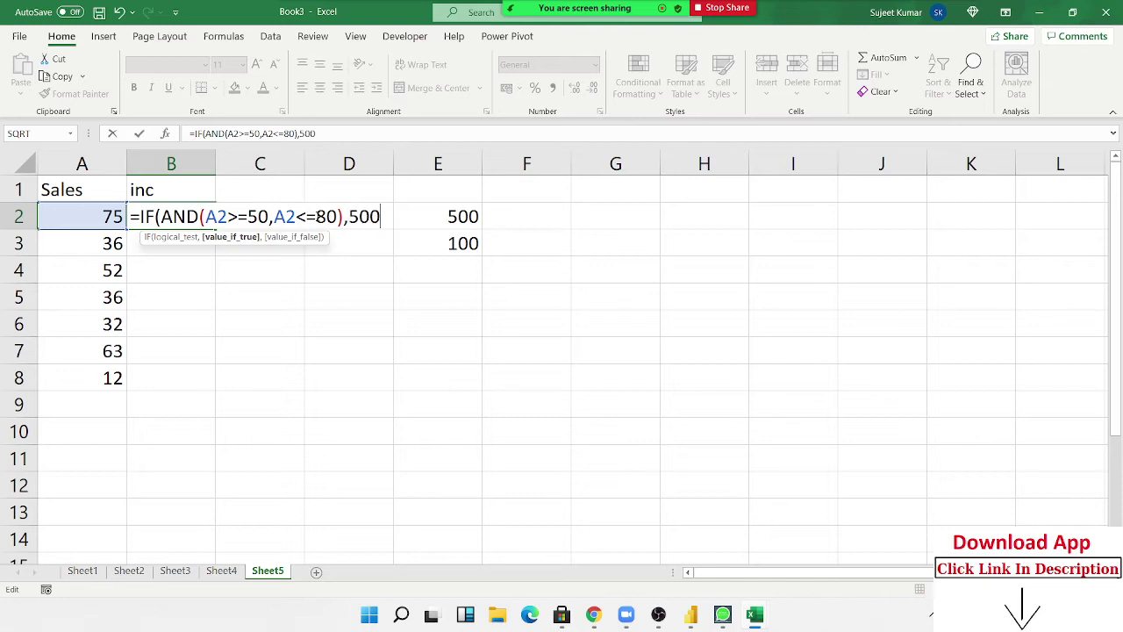
{"action": "type", "text": ",100"}
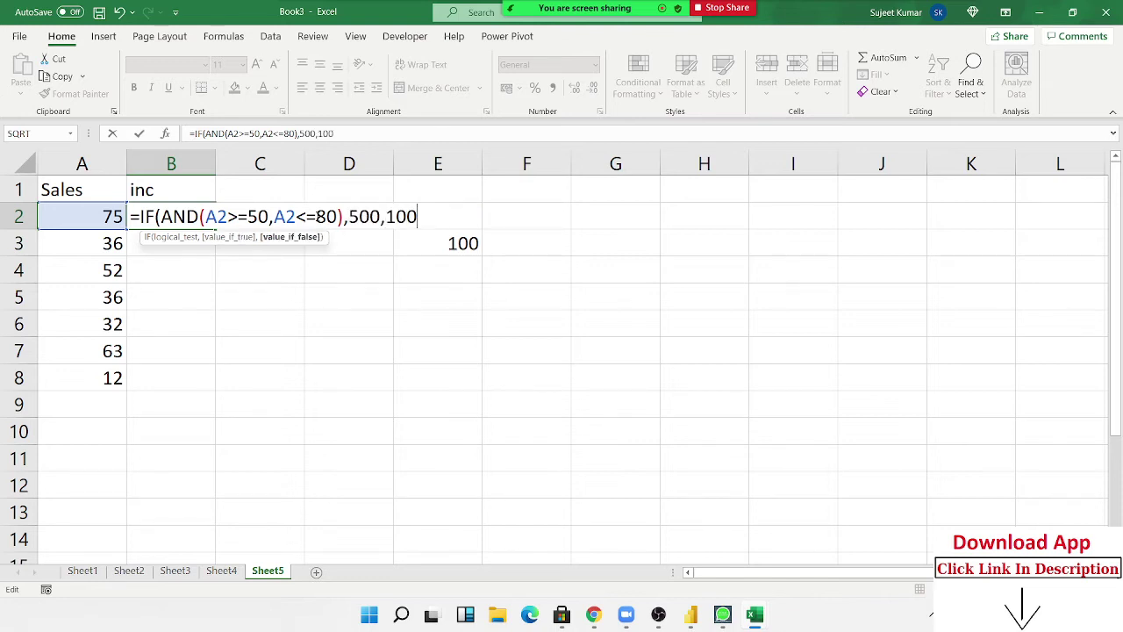
{"action": "type", "text": ")"}
{"action": "key", "text": "Return"}
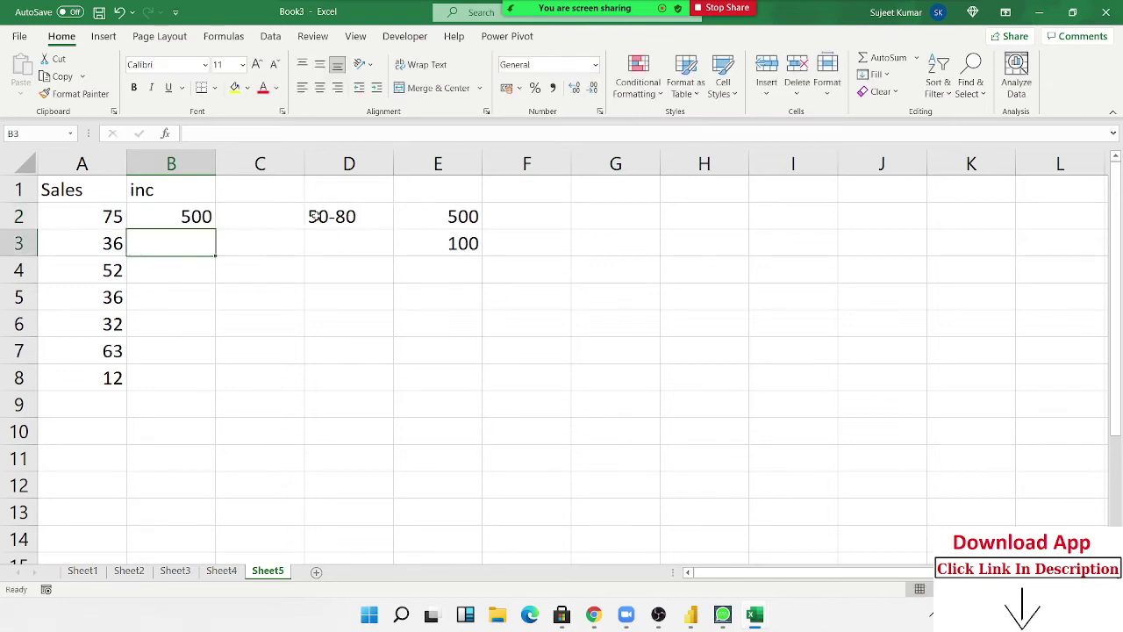
Fill the incentive formula down to B8 and move the results into C2:C8.
{"action": "key", "text": "Up"}
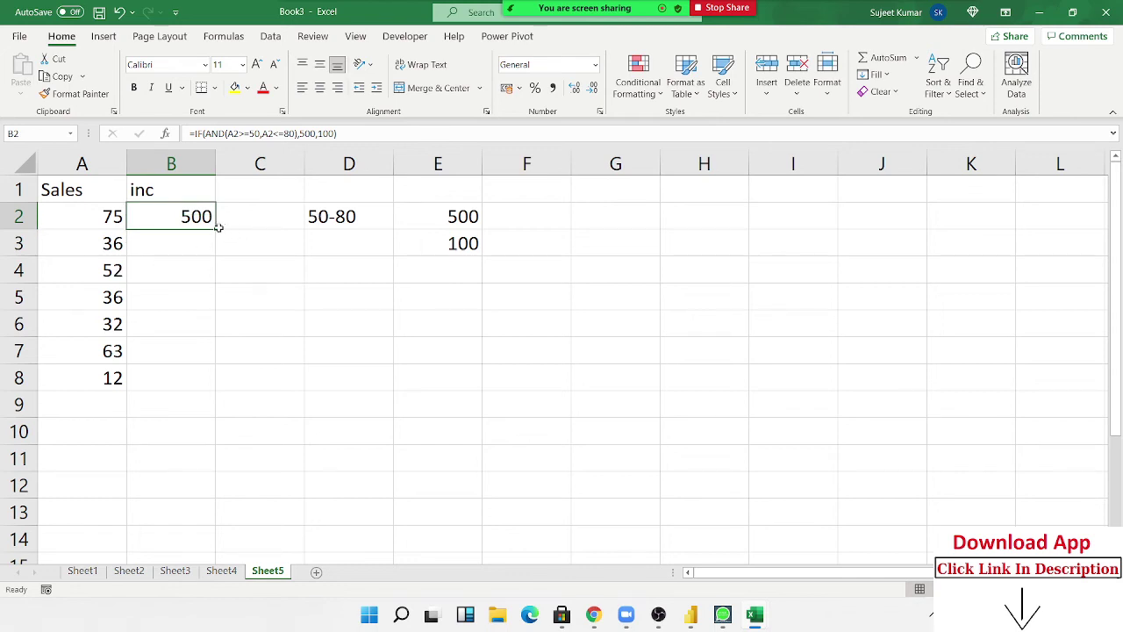
{"action": "left_click", "coordinate": [219, 227]}
{"action": "left_click", "coordinate": [212, 225]}
{"action": "double_click", "coordinate": [215, 228]}
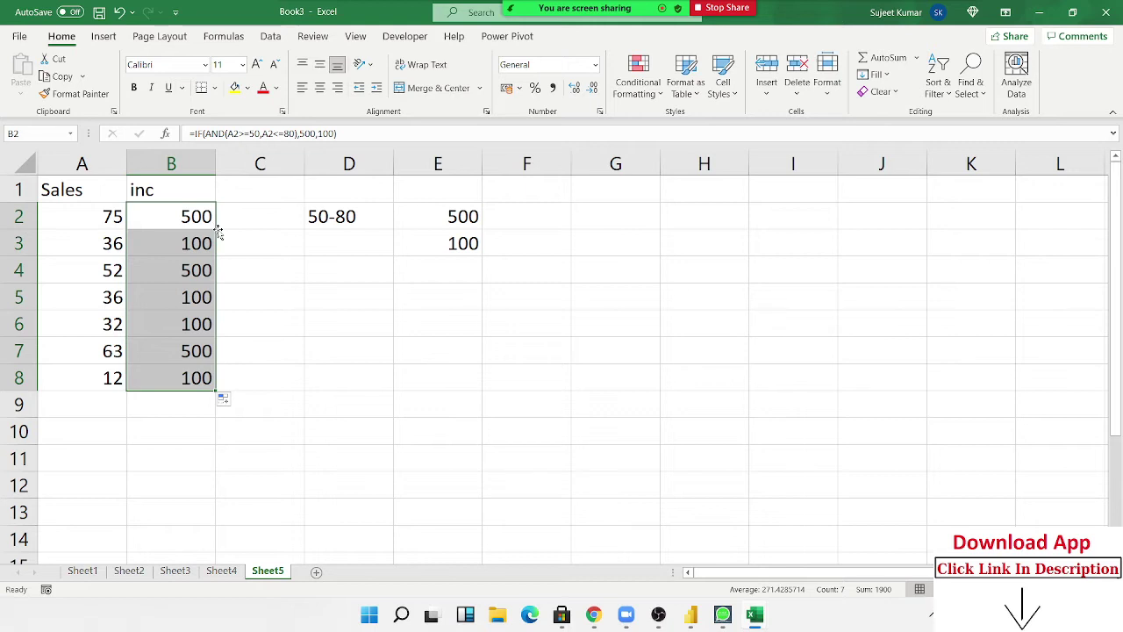
{"action": "left_click_drag", "start_coordinate": [219, 234], "coordinate": [251, 242]}
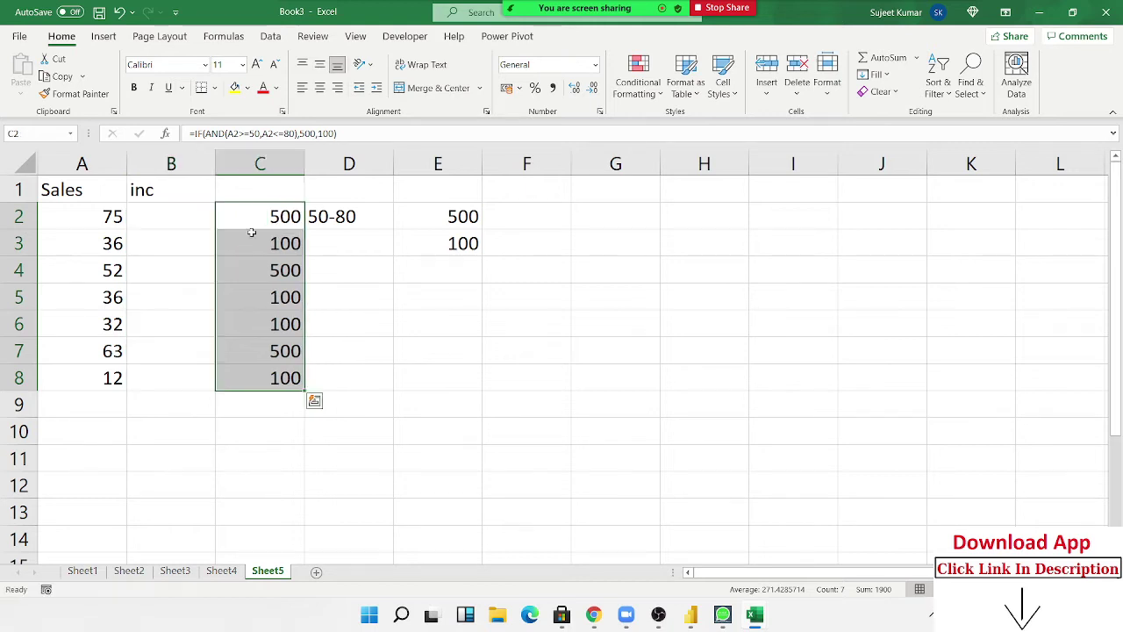
{"action": "left_click", "coordinate": [166, 212]}
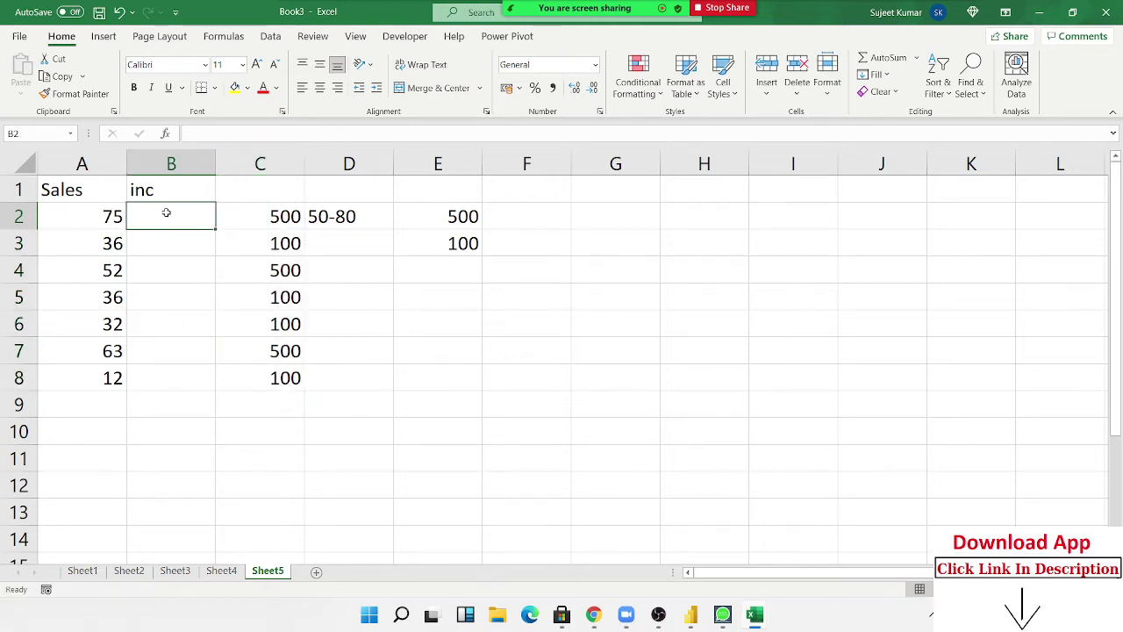
Clear E3 and add the <50 range with incentive 100 in D4:E4.
{"action": "left_click", "coordinate": [422, 240]}
{"action": "key", "text": "Delete"}
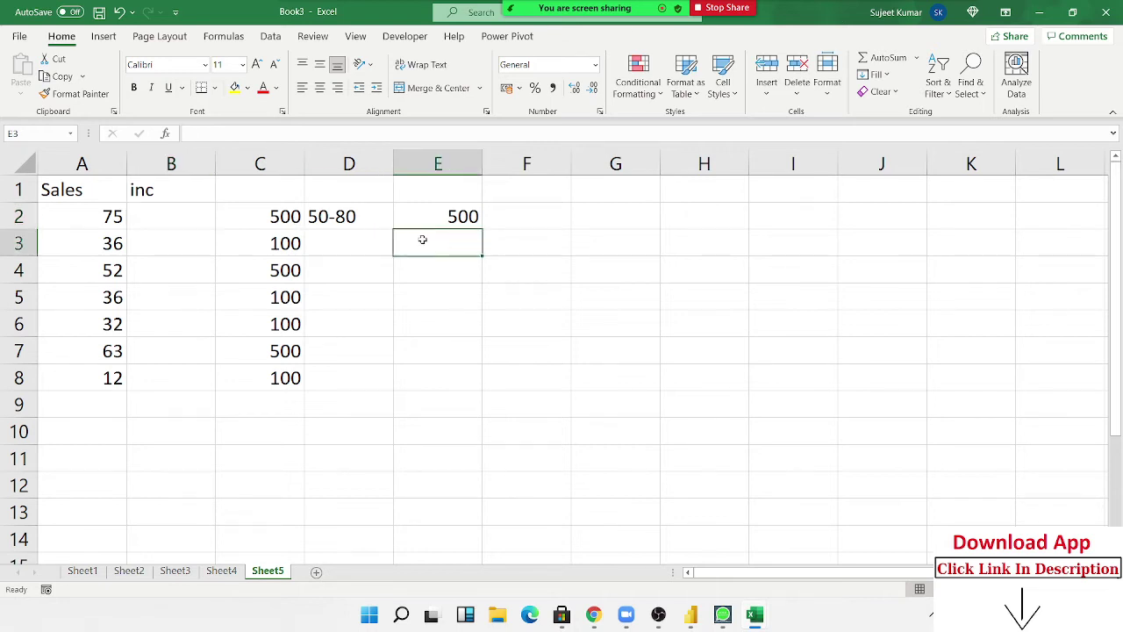
{"action": "key", "text": "Down"}
{"action": "key", "text": "Left"}
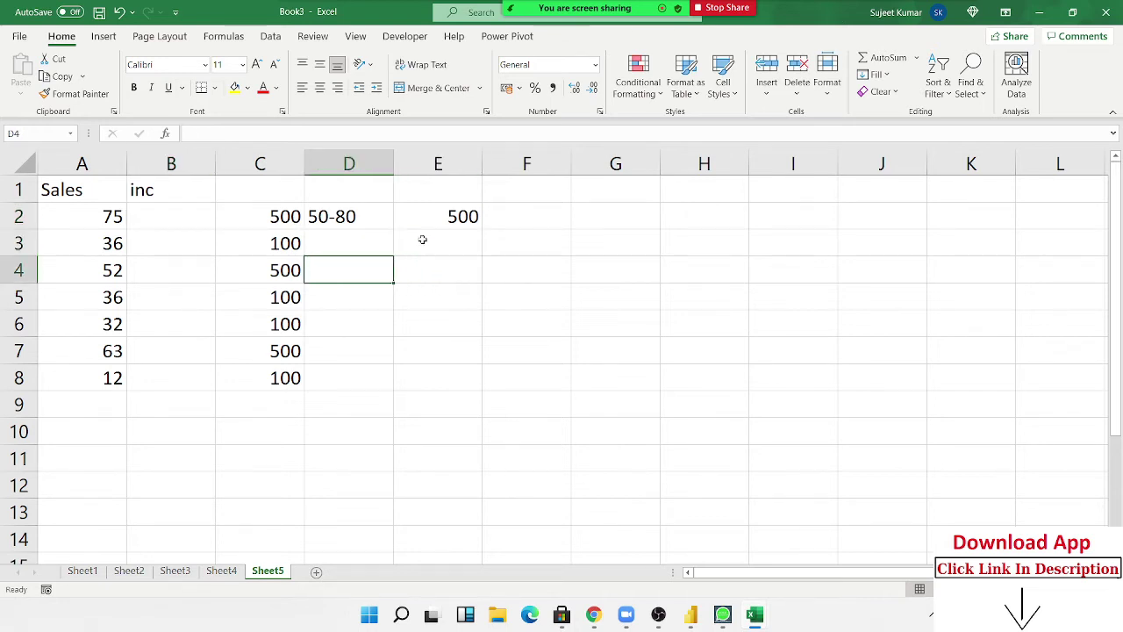
{"action": "type", "text": "<50"}
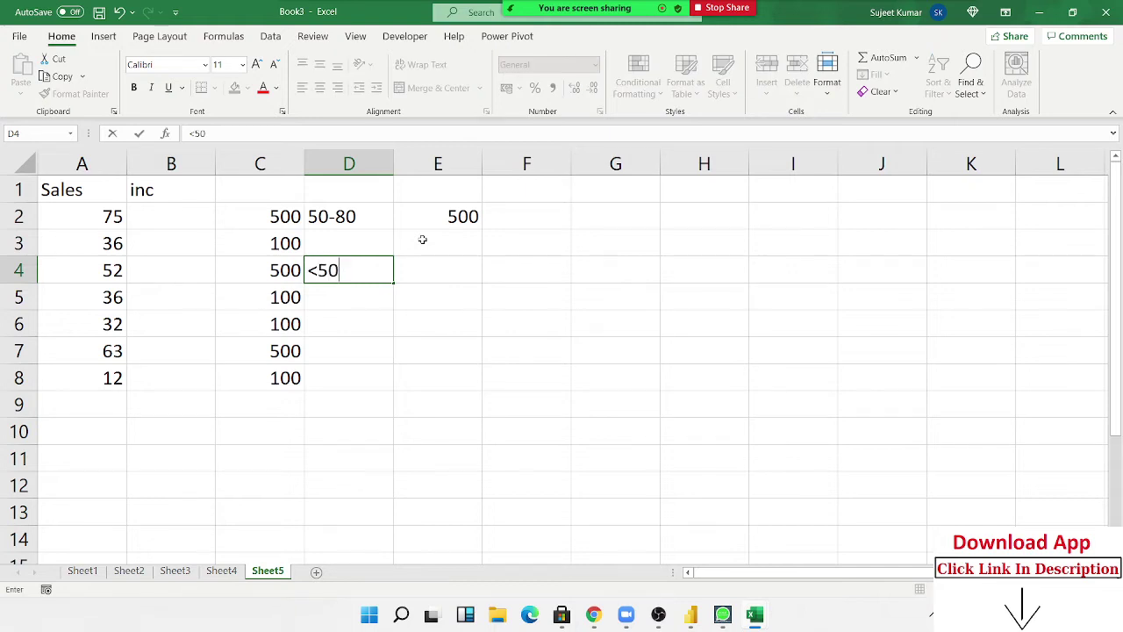
{"action": "key", "text": "Return"}
{"action": "key", "text": "Up"}
{"action": "key", "text": "Right"}
{"action": "type", "text": "11"}
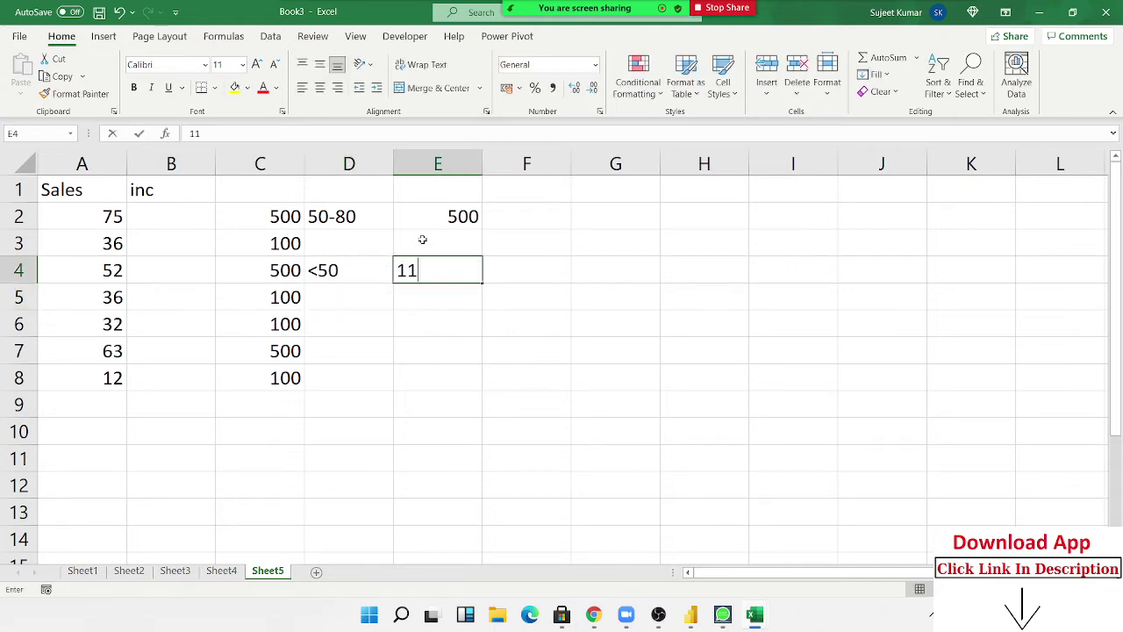
{"action": "type", "text": "1"}
{"action": "key", "text": "BackSpace"}
{"action": "key", "text": "BackSpace"}
{"action": "type", "text": "0"}
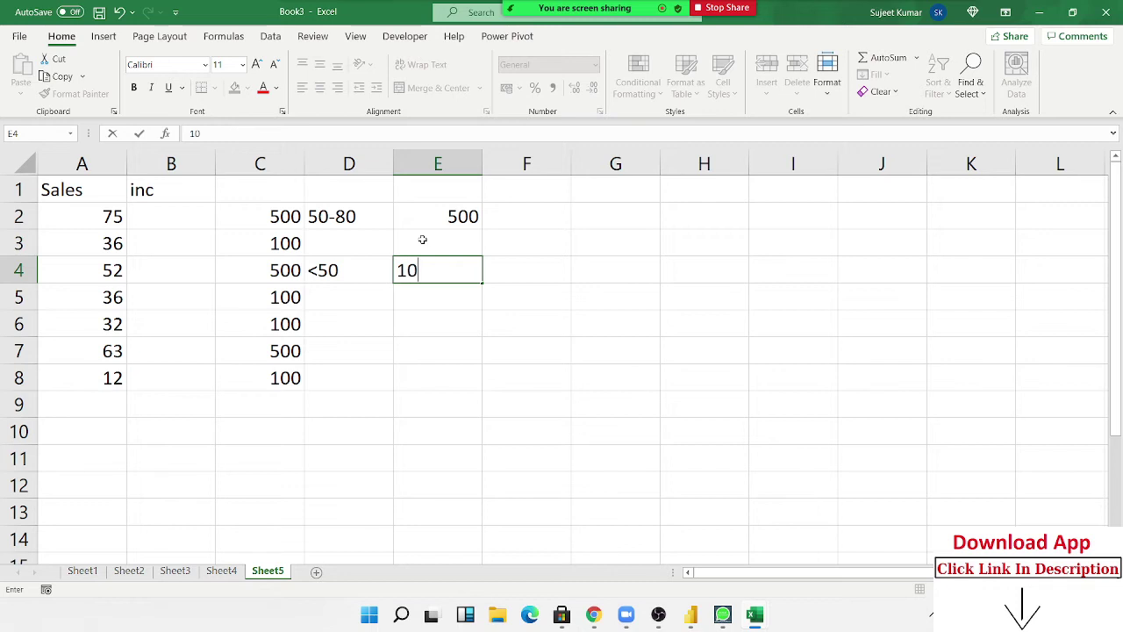
{"action": "type", "text": "0"}
{"action": "key", "text": "Return"}
Add the >80 range with incentive 200 in D5:E5.
{"action": "key", "text": "Left"}
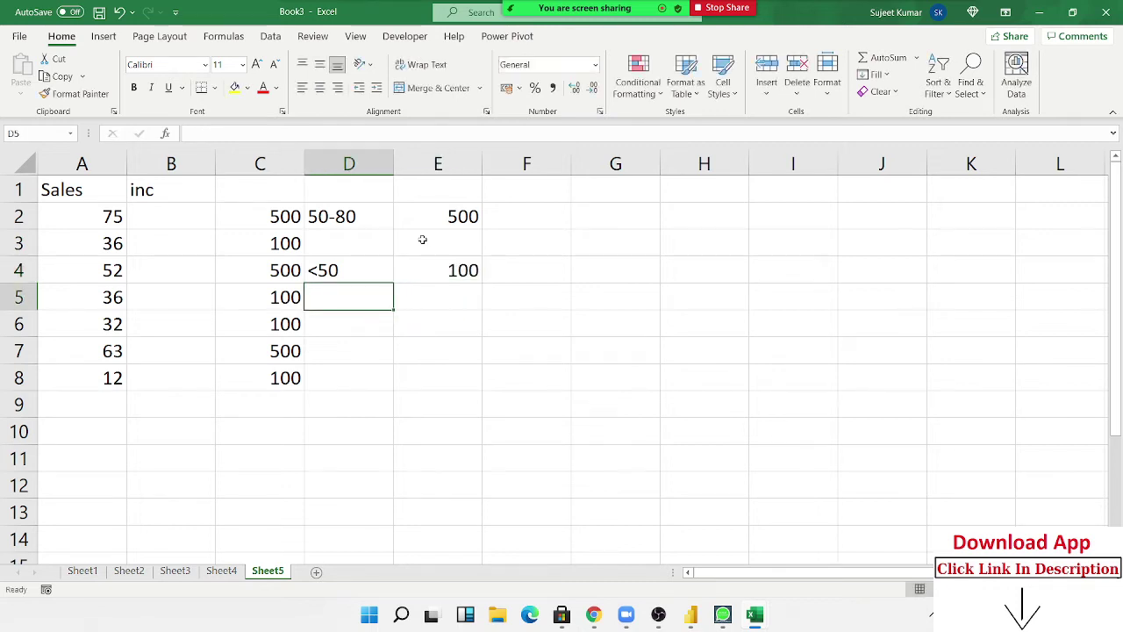
{"action": "type", "text": "<"}
{"action": "key", "text": "BackSpace"}
{"action": "type", "text": ">"}
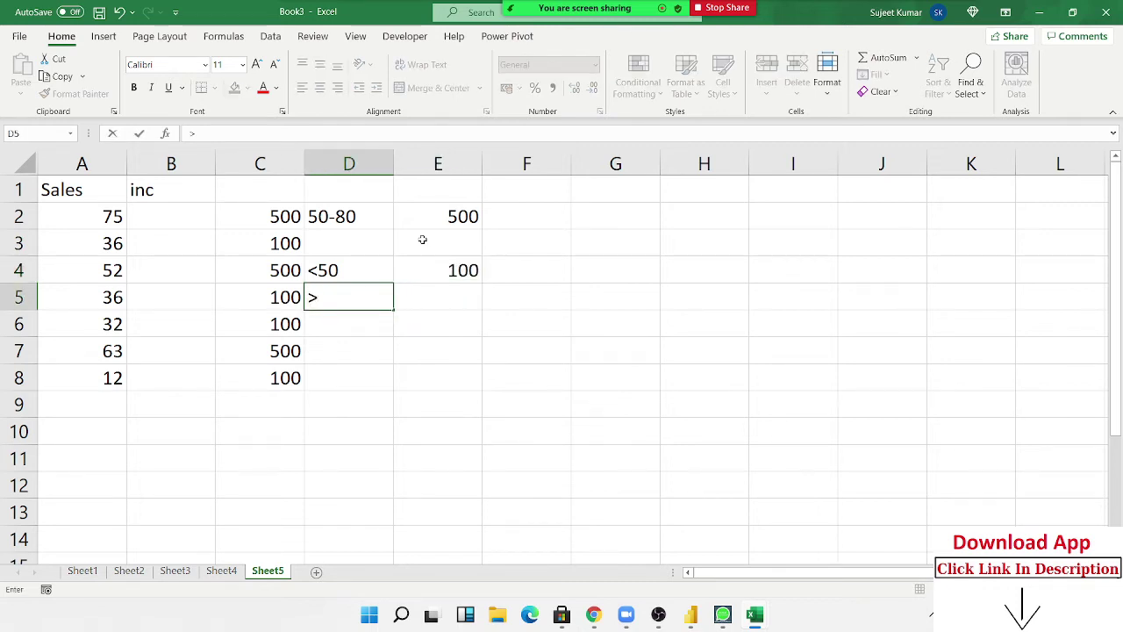
{"action": "type", "text": "80"}
{"action": "key", "text": "Right"}
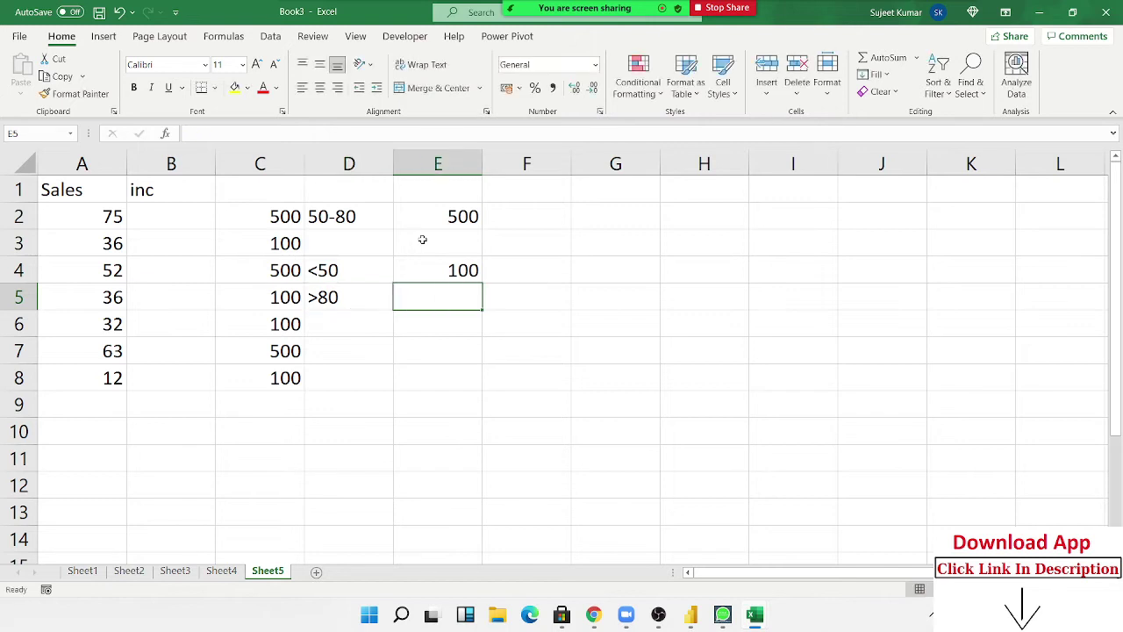
{"action": "type", "text": "200"}
{"action": "key", "text": "Return"}
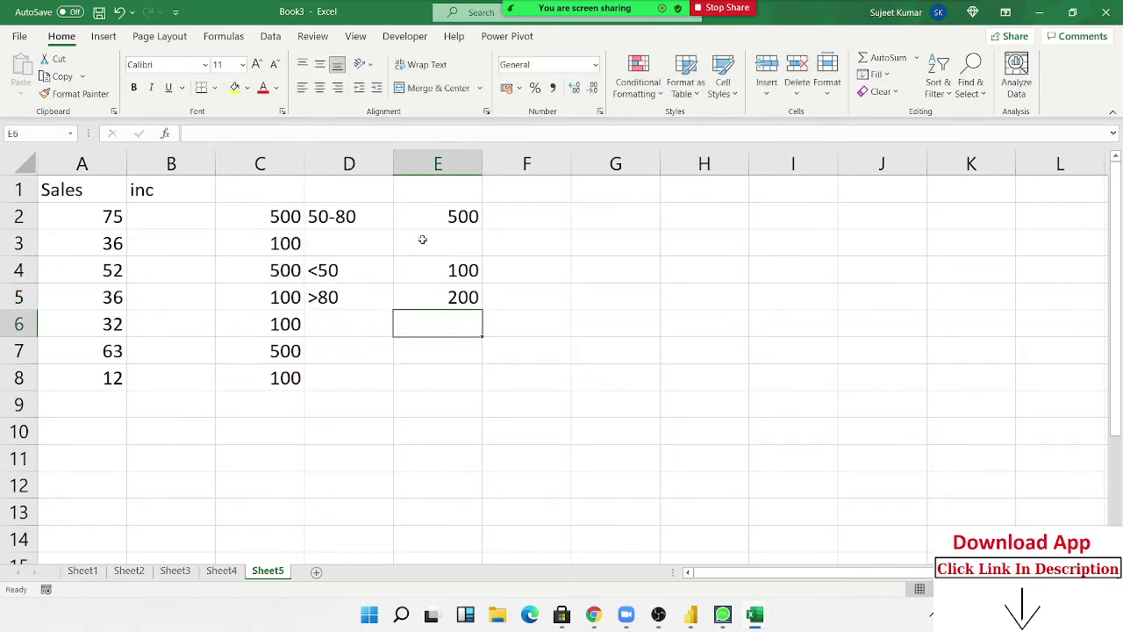
{"action": "key", "text": "Up"}
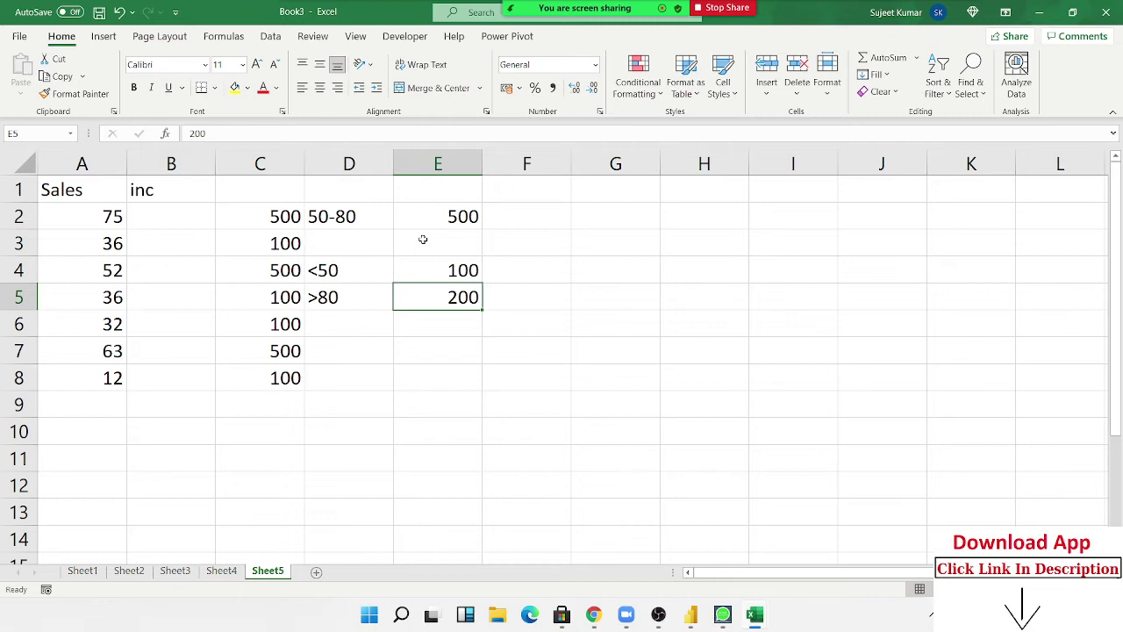
In B2, begin the formula =IF(A2>=50,IF( for the inc column.
{"action": "key", "text": "Up"}
{"action": "key", "text": "Up"}
{"action": "key", "text": "Up"}
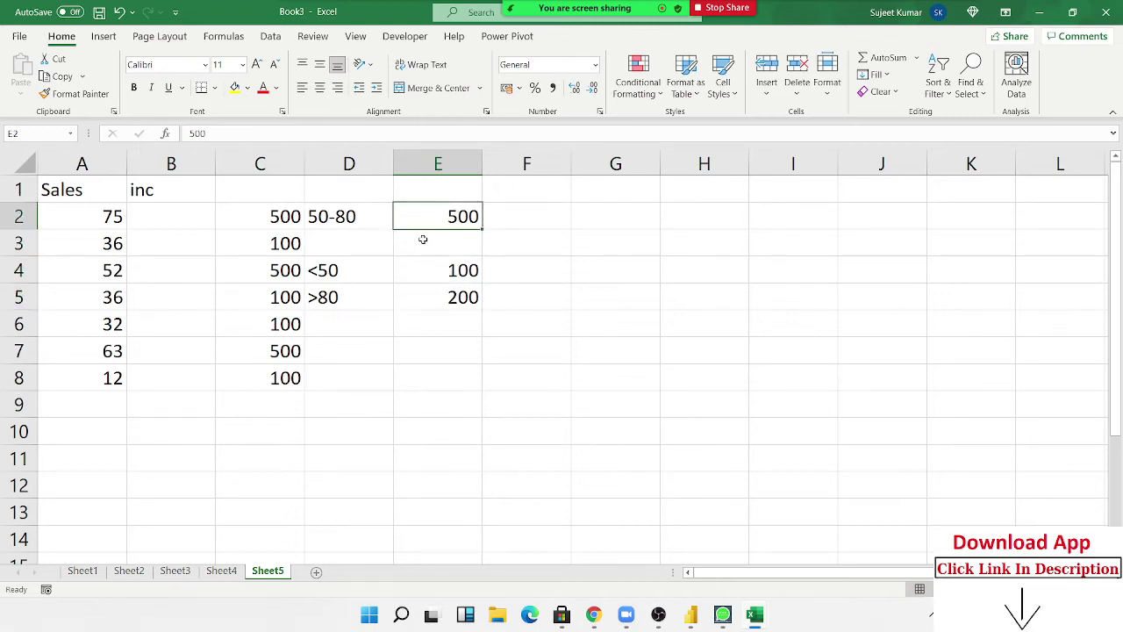
{"action": "key", "text": "Left"}
{"action": "key", "text": "Left"}
{"action": "key", "text": "Left"}
{"action": "type", "text": "="}
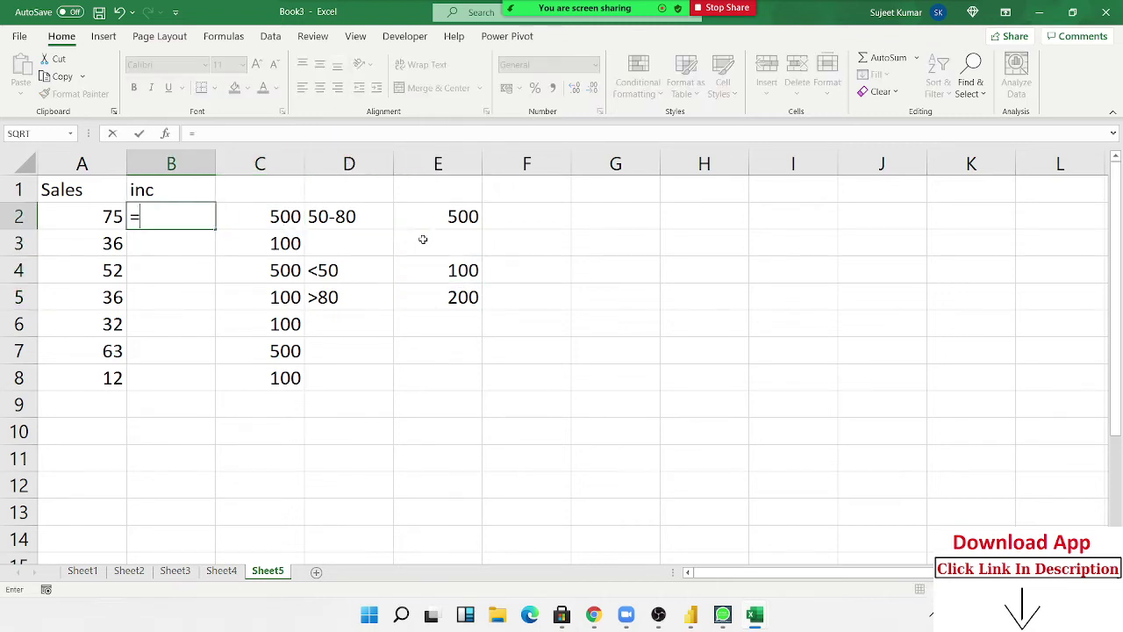
{"action": "type", "text": "if"}
{"action": "key", "text": "Tab"}
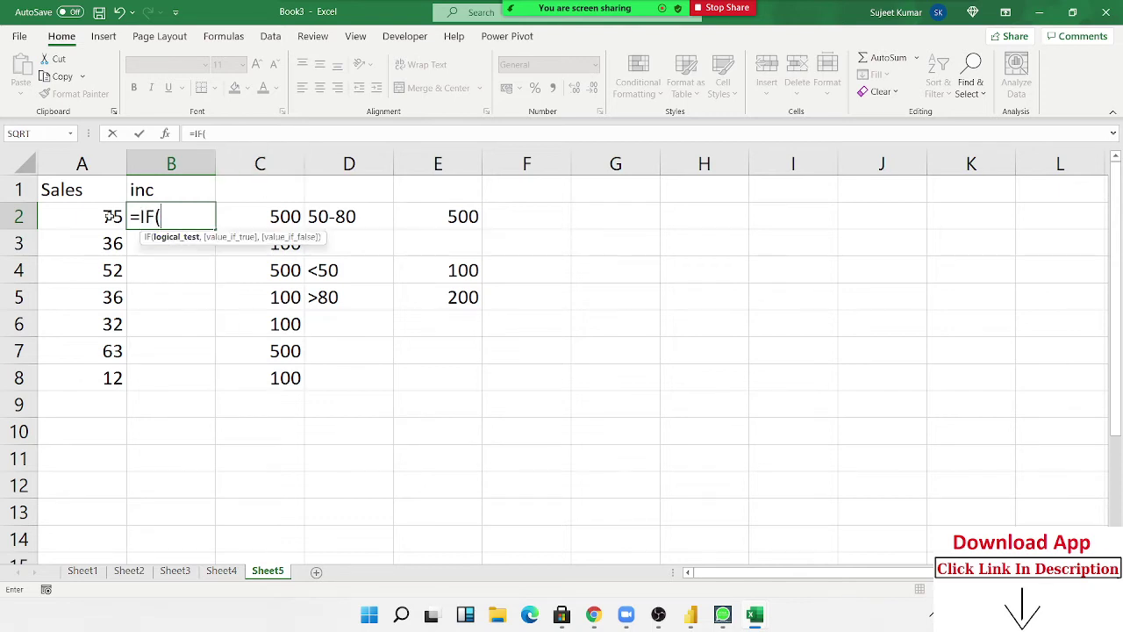
{"action": "left_click", "coordinate": [111, 217]}
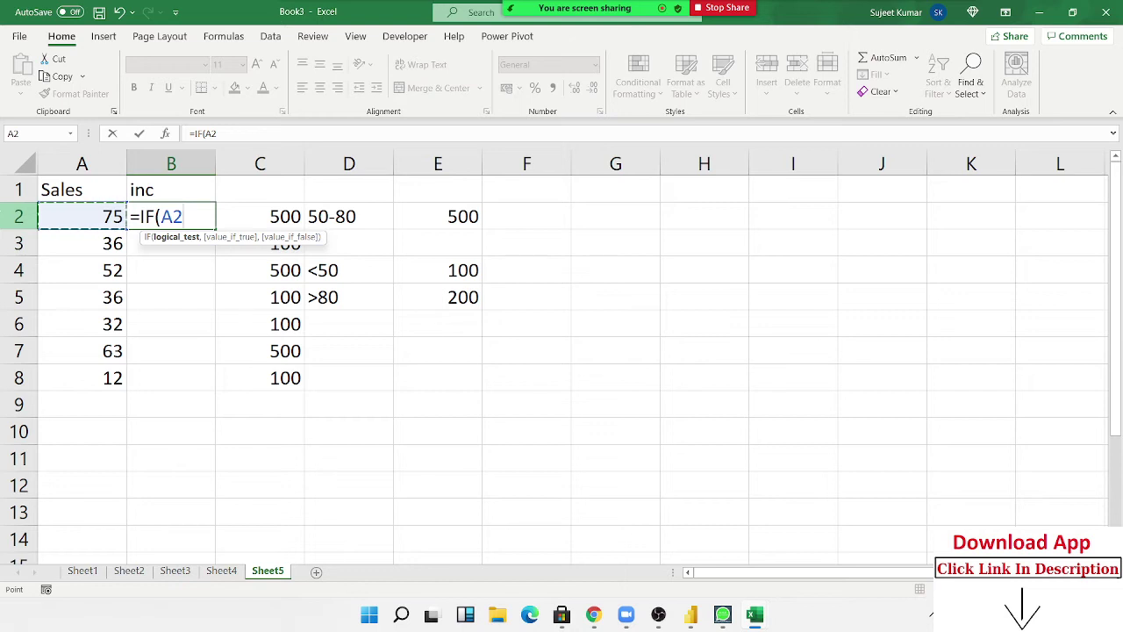
{"action": "type", "text": ">="}
{"action": "type", "text": "50"}
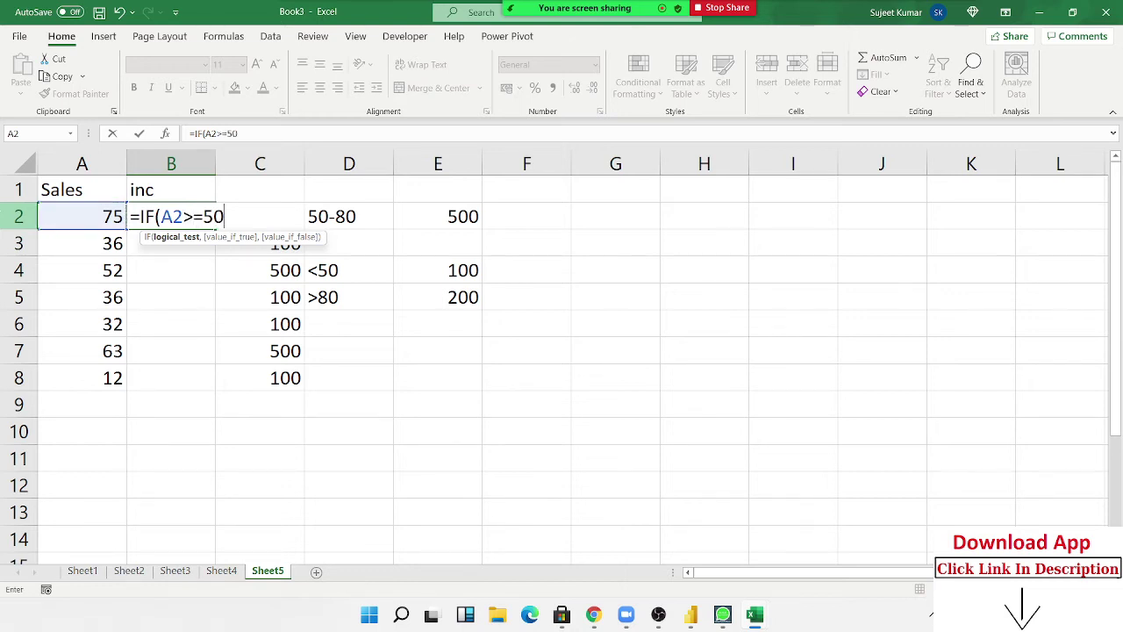
{"action": "type", "text": ",if"}
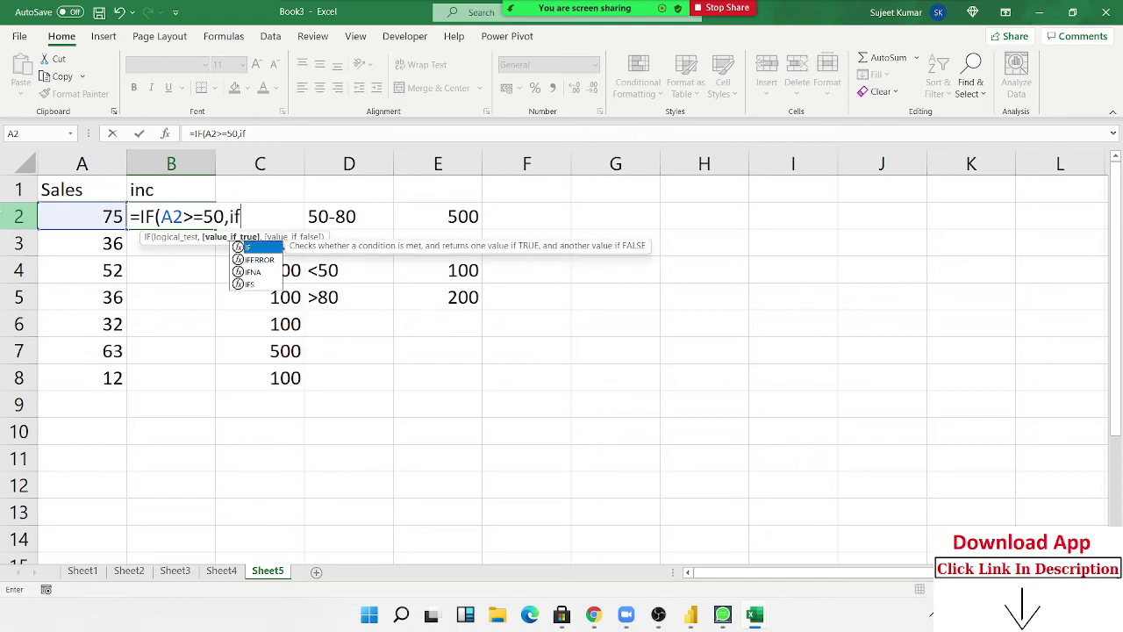
{"action": "key", "text": "Tab"}
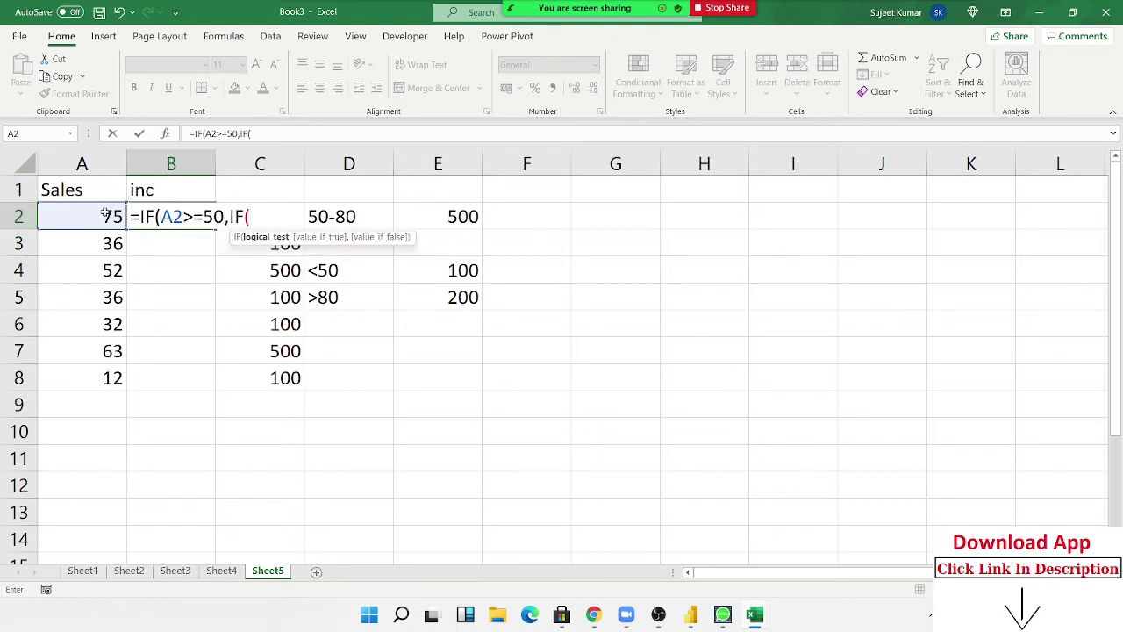
Finish the nested IF with A2<=80 returning 500 or 200, and 100 otherwise.
{"action": "left_click", "coordinate": [101, 212]}
{"action": "type", "text": "<="}
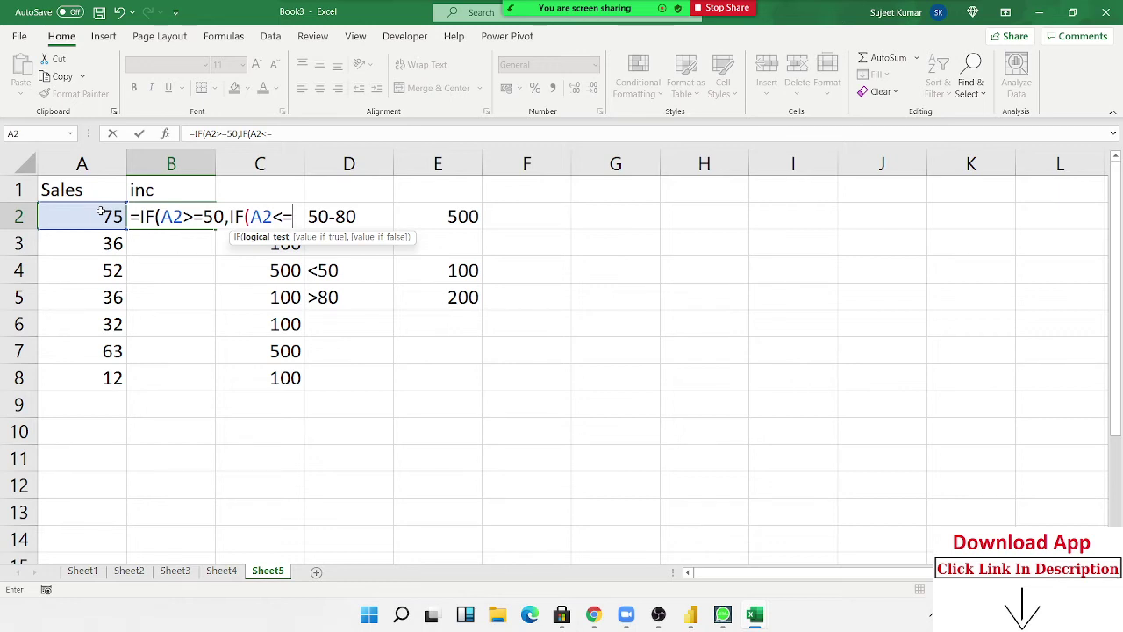
{"action": "type", "text": "80"}
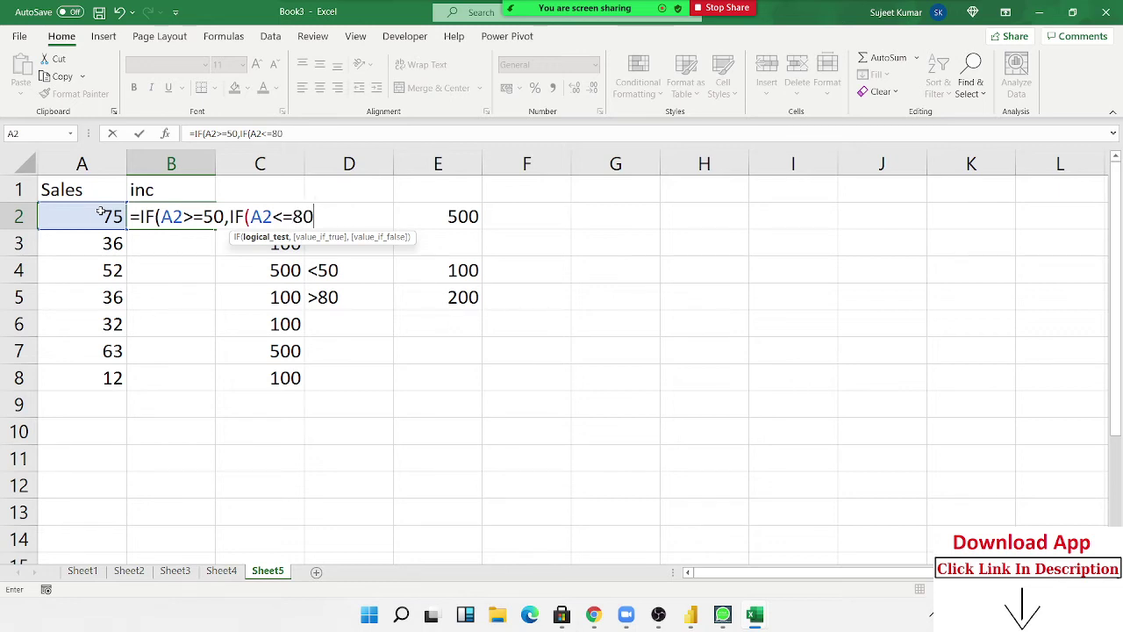
{"action": "type", "text": ","}
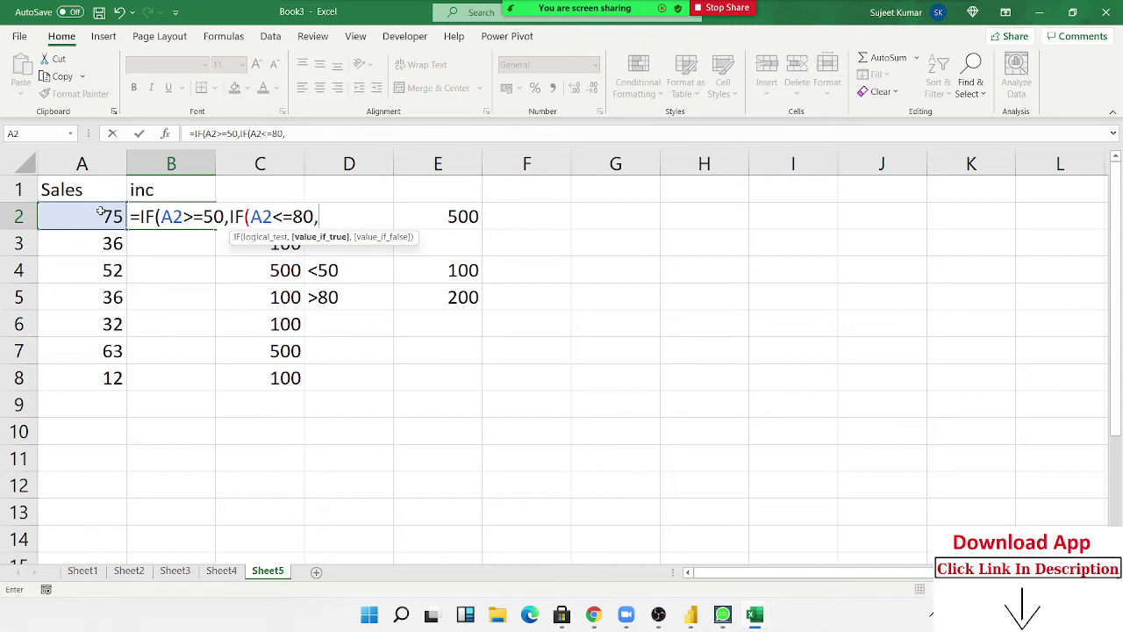
{"action": "type", "text": "500"}
{"action": "type", "text": ","}
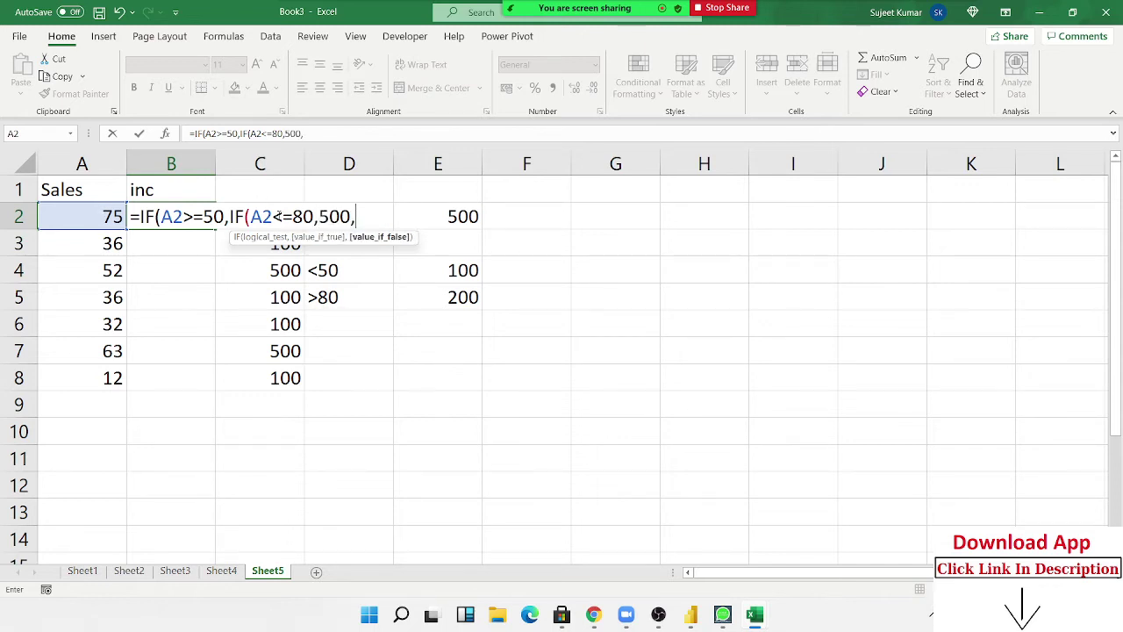
{"action": "left_click_drag", "start_coordinate": [272, 216], "coordinate": [292, 216]}
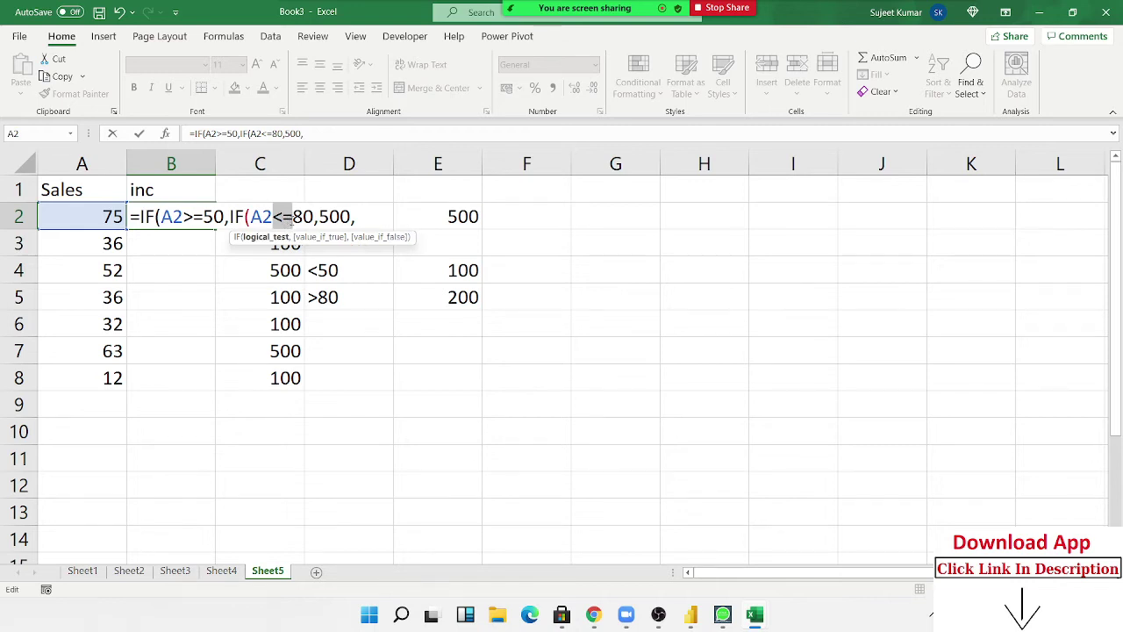
{"action": "left_click", "coordinate": [342, 217]}
{"action": "key", "text": "End"}
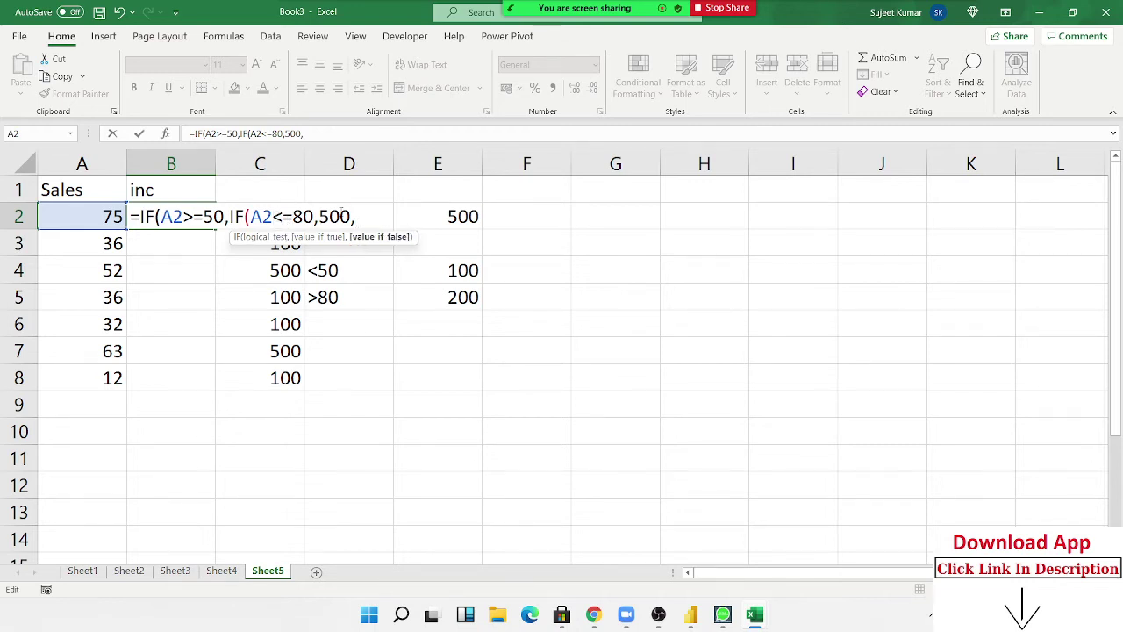
{"action": "type", "text": "22"}
{"action": "key", "text": "BackSpace"}
{"action": "type", "text": "01"}
{"action": "key", "text": "BackSpace"}
{"action": "type", "text": "00"}
{"action": "type", "text": "),"}
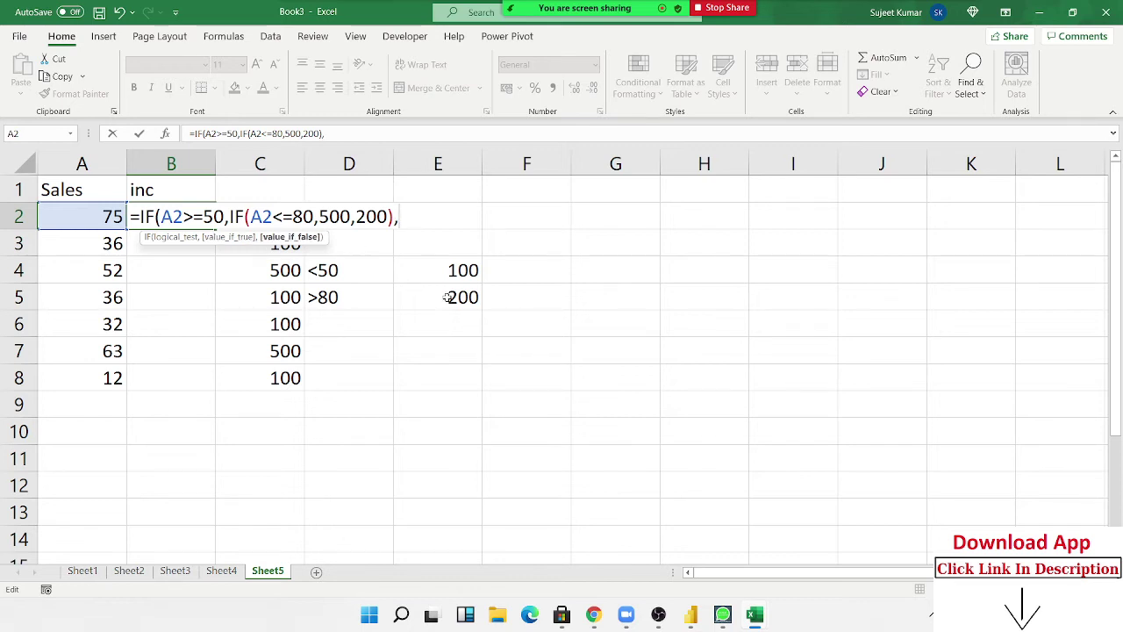
{"action": "type", "text": "100)"}
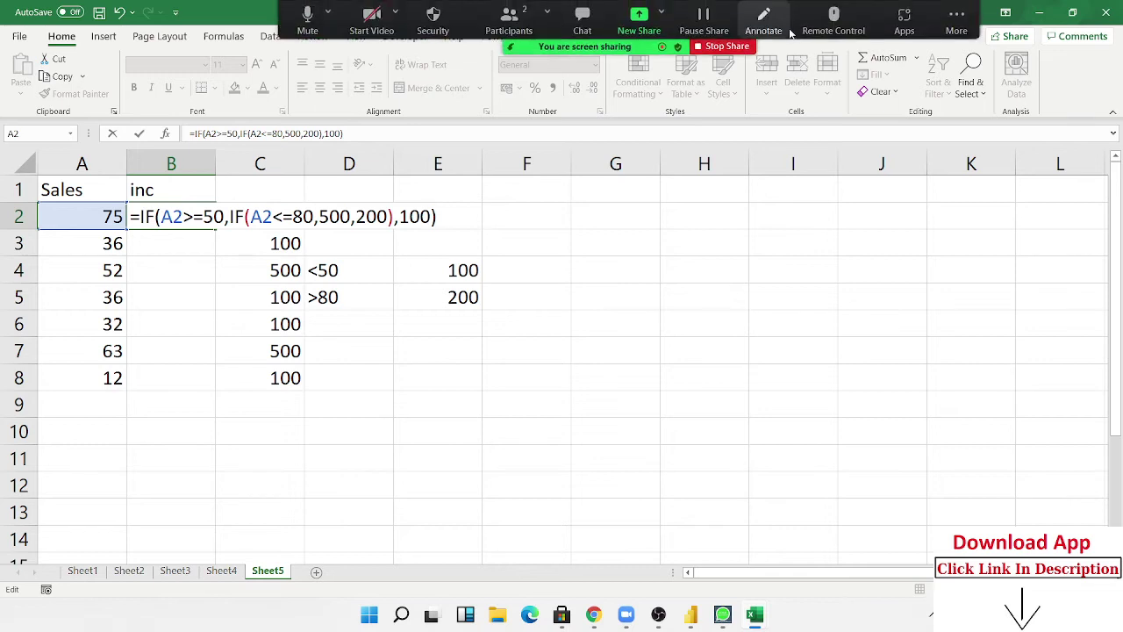
{"action": "left_click", "coordinate": [782, 31]}
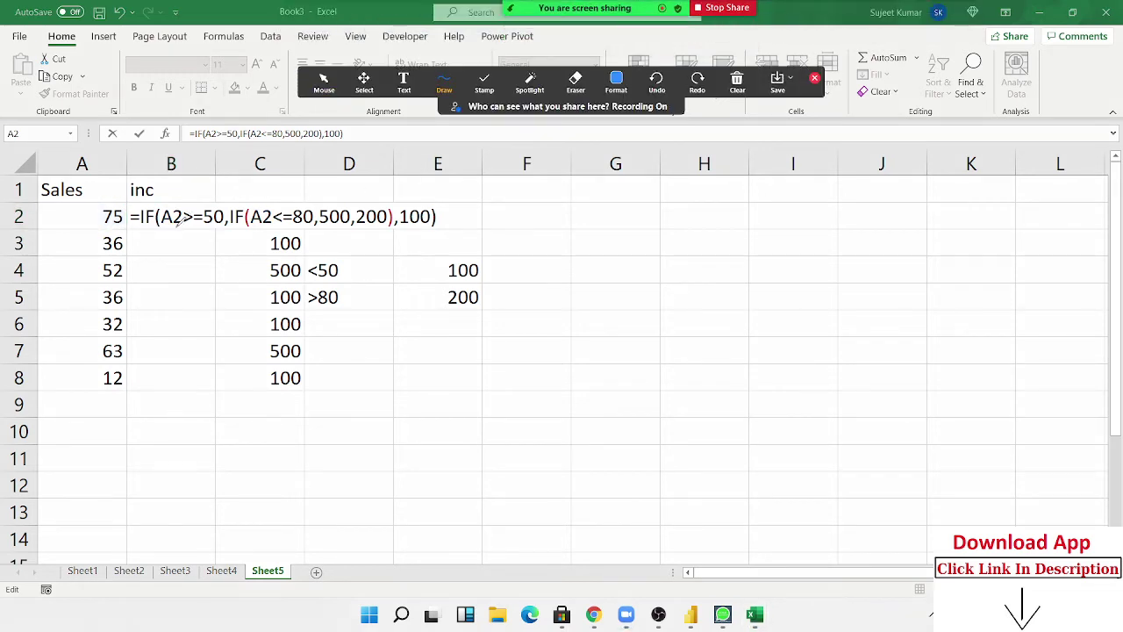
{"action": "mouse_move", "coordinate": [165, 230]}
{"action": "left_mouse_down"}
{"action": "mouse_move", "coordinate": [216, 226]}
{"action": "mouse_move", "coordinate": [261, 172]}
{"action": "mouse_move", "coordinate": [274, 214]}
{"action": "left_mouse_up"}
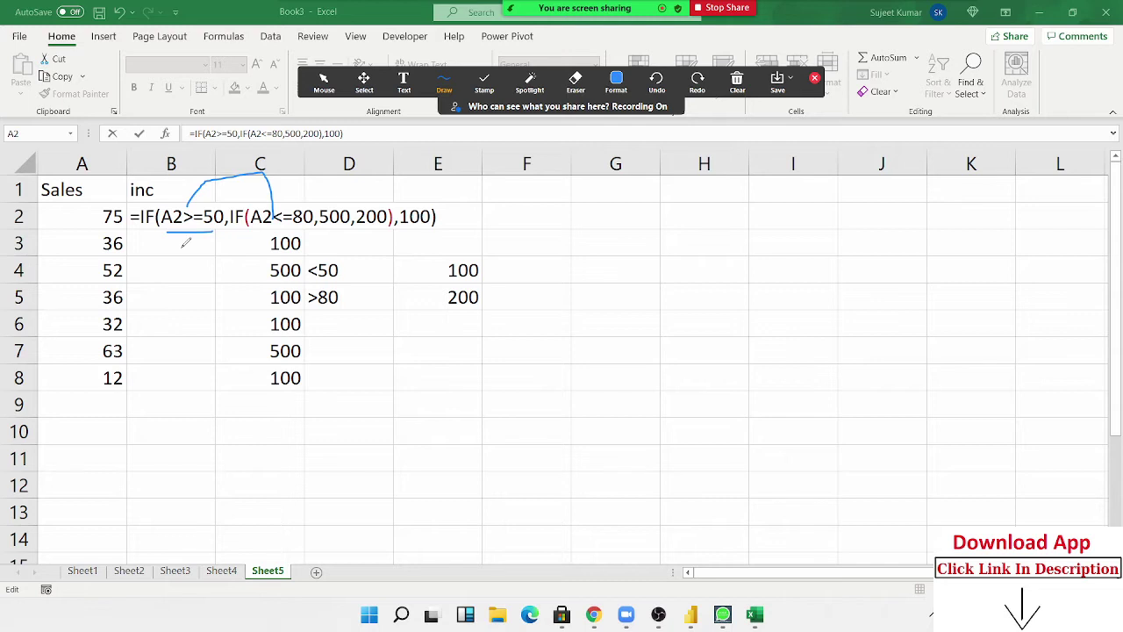
{"action": "mouse_move", "coordinate": [189, 236]}
{"action": "left_mouse_down"}
{"action": "mouse_move", "coordinate": [379, 318]}
{"action": "mouse_move", "coordinate": [419, 222]}
{"action": "left_mouse_up"}
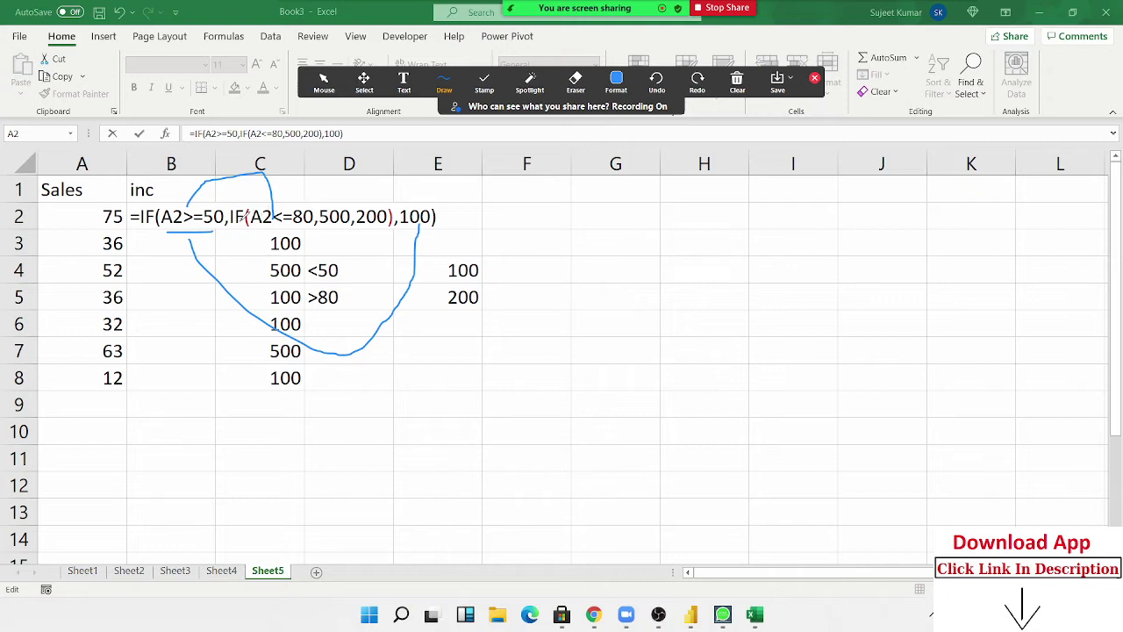
{"action": "left_click_drag", "start_coordinate": [247, 223], "coordinate": [282, 223]}
{"action": "mouse_move", "coordinate": [259, 195]}
{"action": "left_mouse_down"}
{"action": "mouse_move", "coordinate": [337, 190]}
{"action": "mouse_move", "coordinate": [334, 211]}
{"action": "mouse_move", "coordinate": [379, 227]}
{"action": "left_mouse_up"}
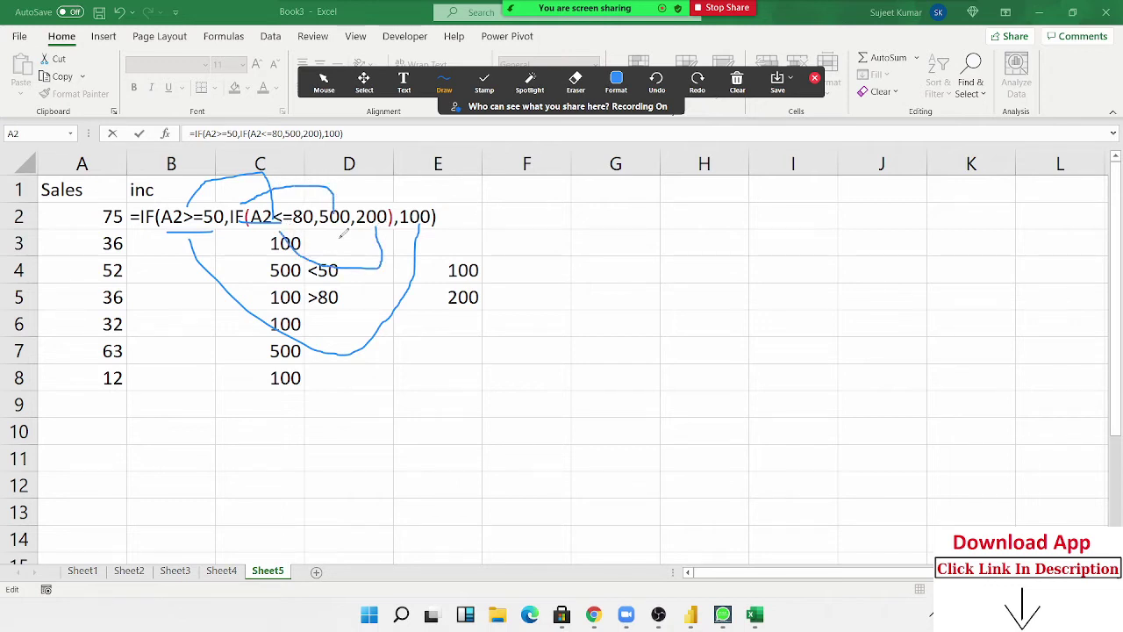
{"action": "left_click", "coordinate": [728, 88]}
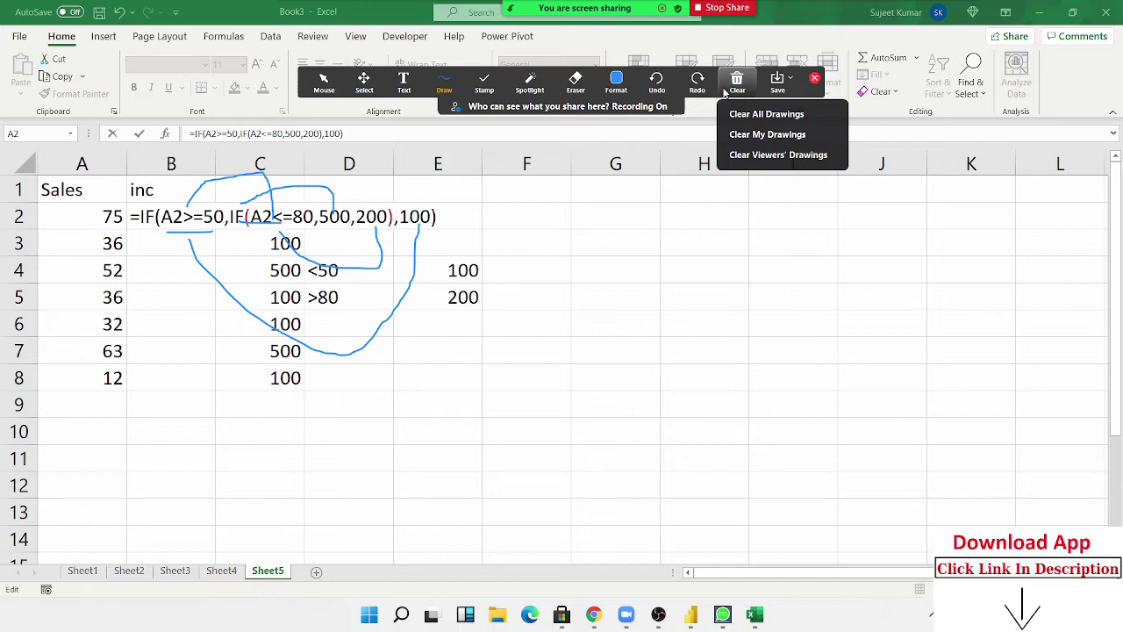
{"action": "left_click", "coordinate": [725, 91]}
{"action": "left_click", "coordinate": [726, 93]}
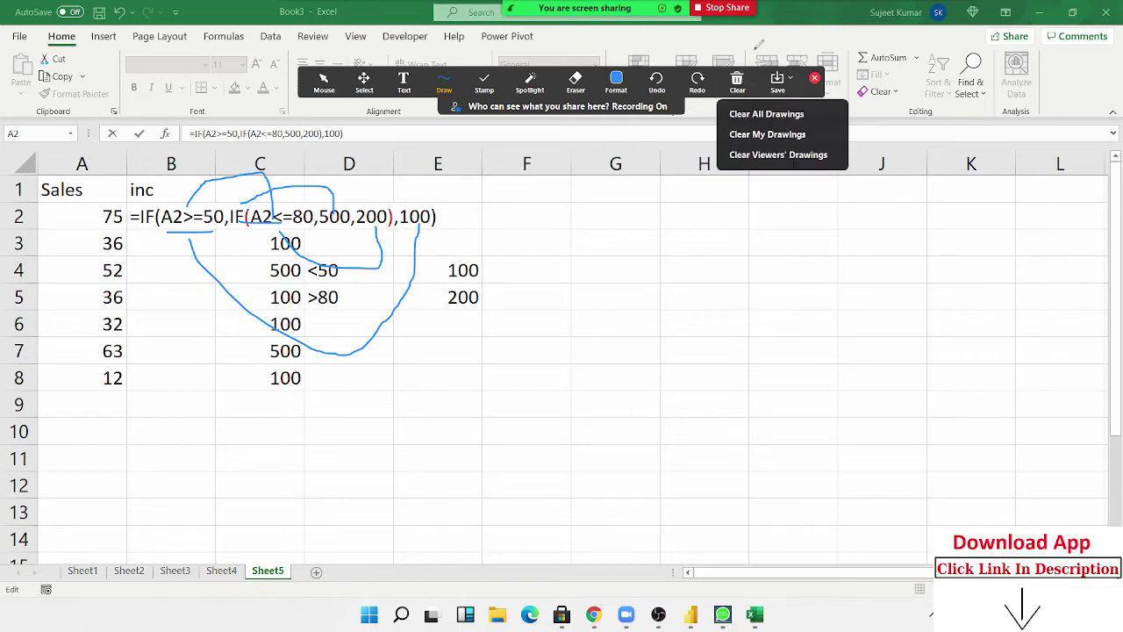
{"action": "left_click", "coordinate": [775, 135]}
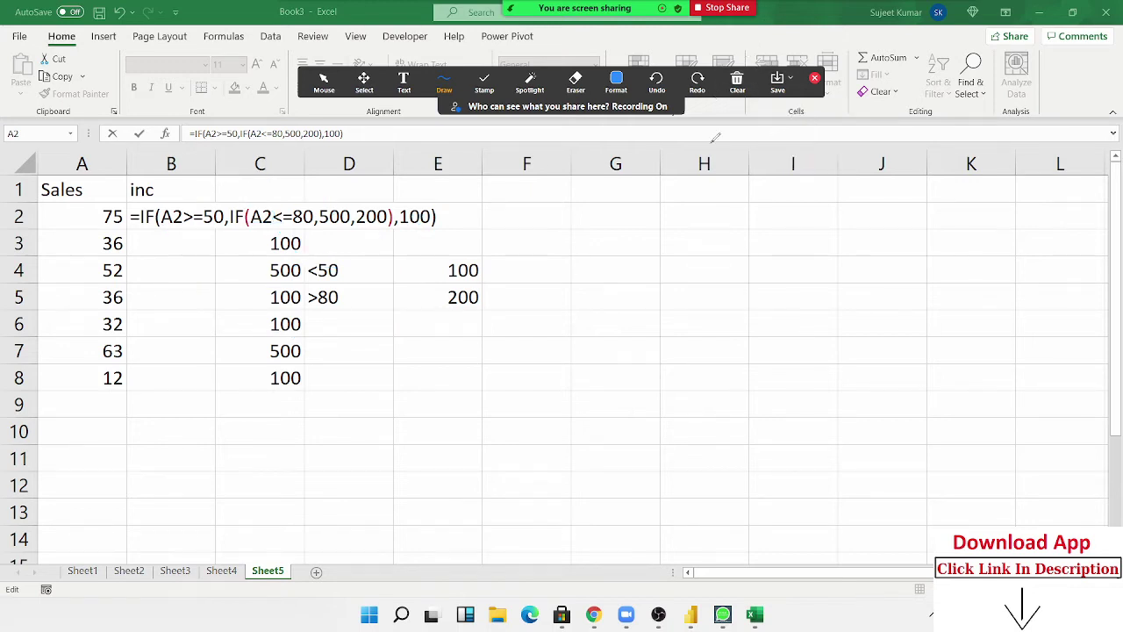
{"action": "left_click", "coordinate": [815, 78]}
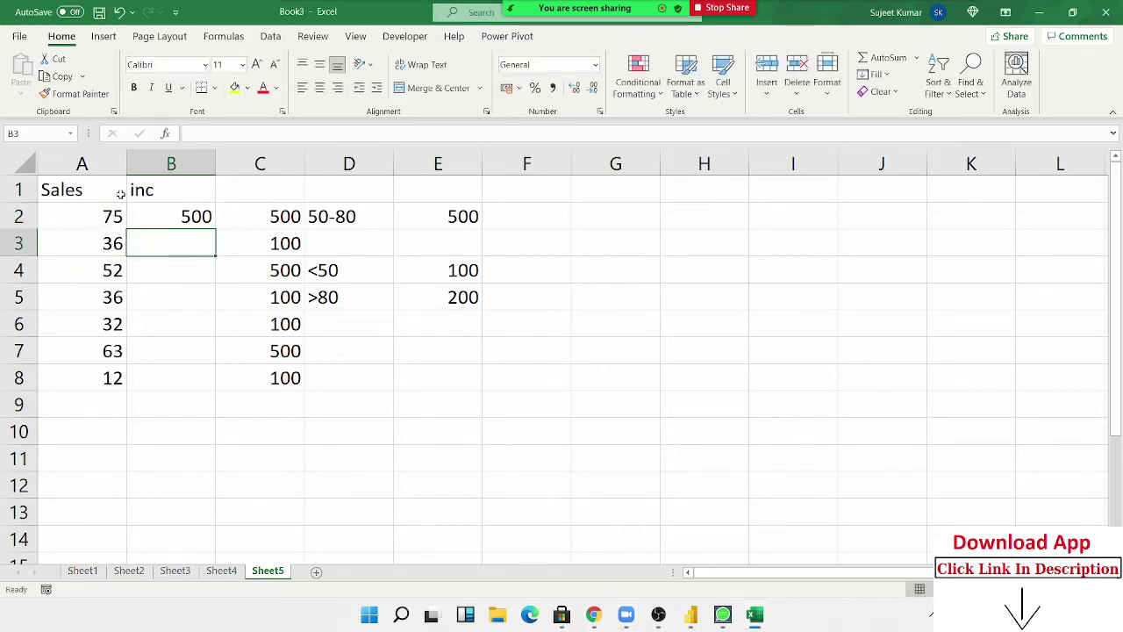
Commit the nested IF in B2 and fill it down to B8, giving 500 or 100 per value.
{"action": "key", "text": "Return"}
{"action": "key", "text": "Up"}
{"action": "key", "text": "F2"}
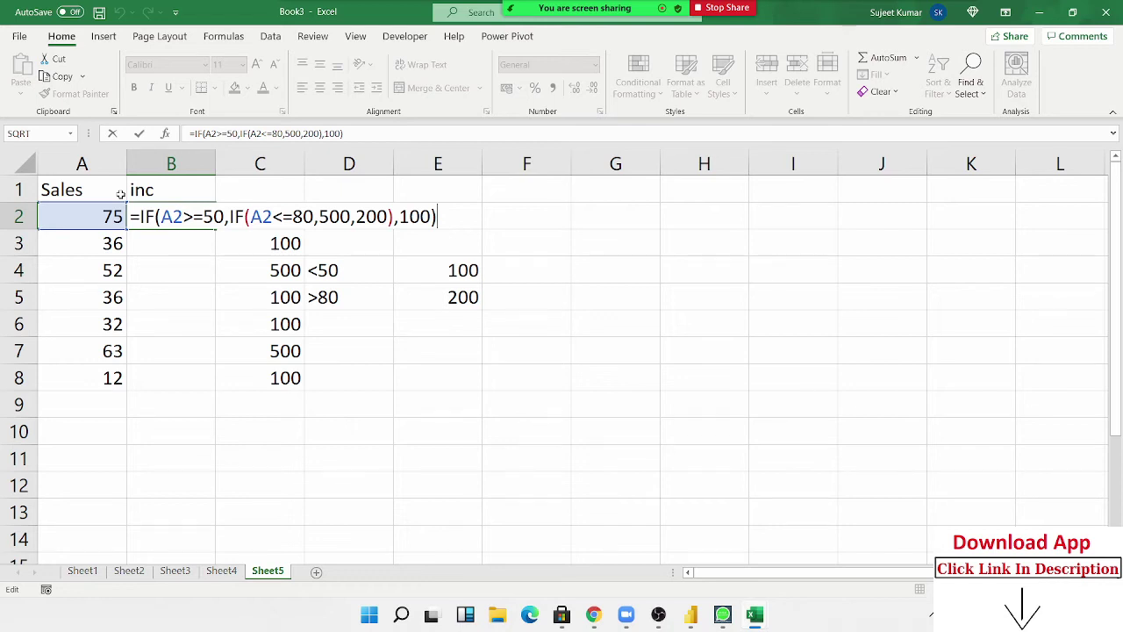
{"action": "key", "text": "Return"}
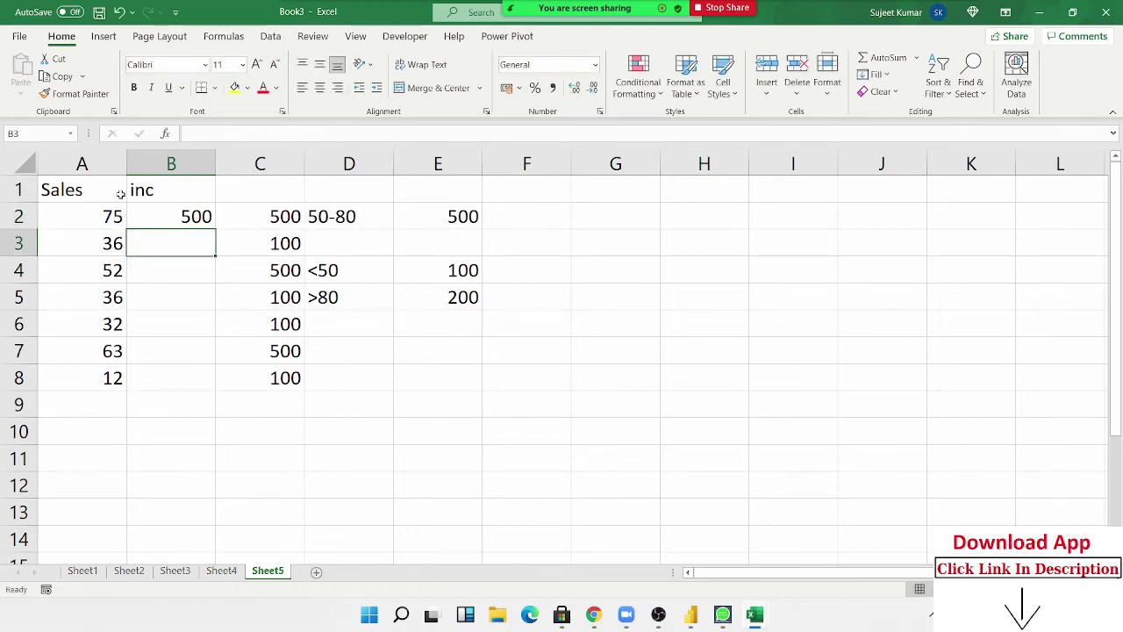
{"action": "left_click", "coordinate": [136, 213]}
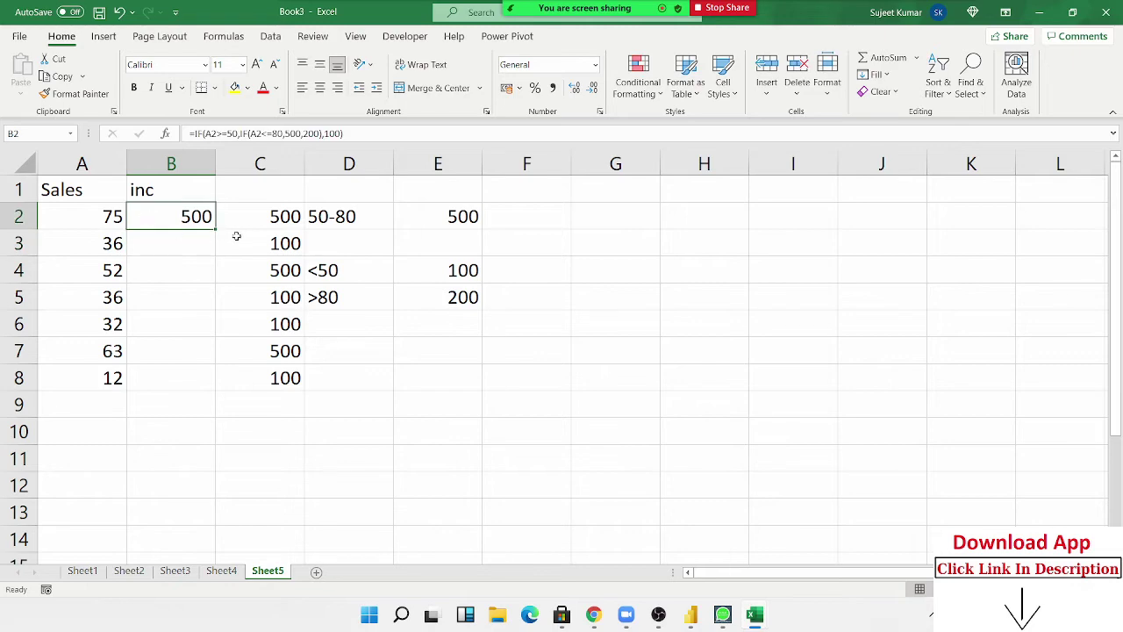
{"action": "double_click", "coordinate": [218, 230]}
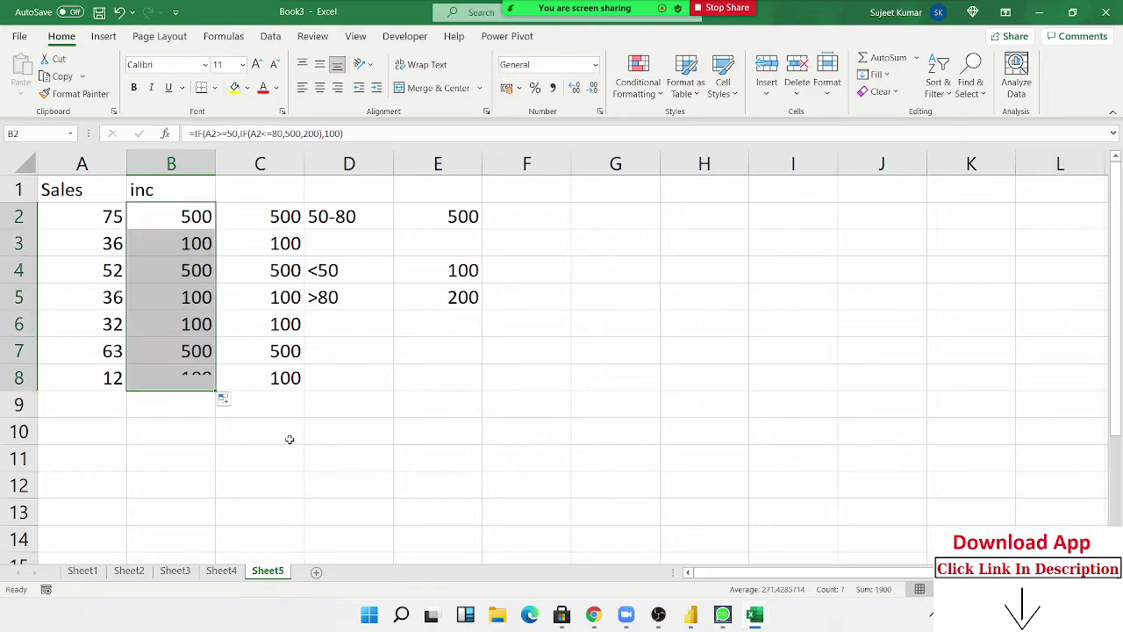
Add a new sheet with a Name heading and four student names in column A.
{"action": "left_click", "coordinate": [316, 571]}
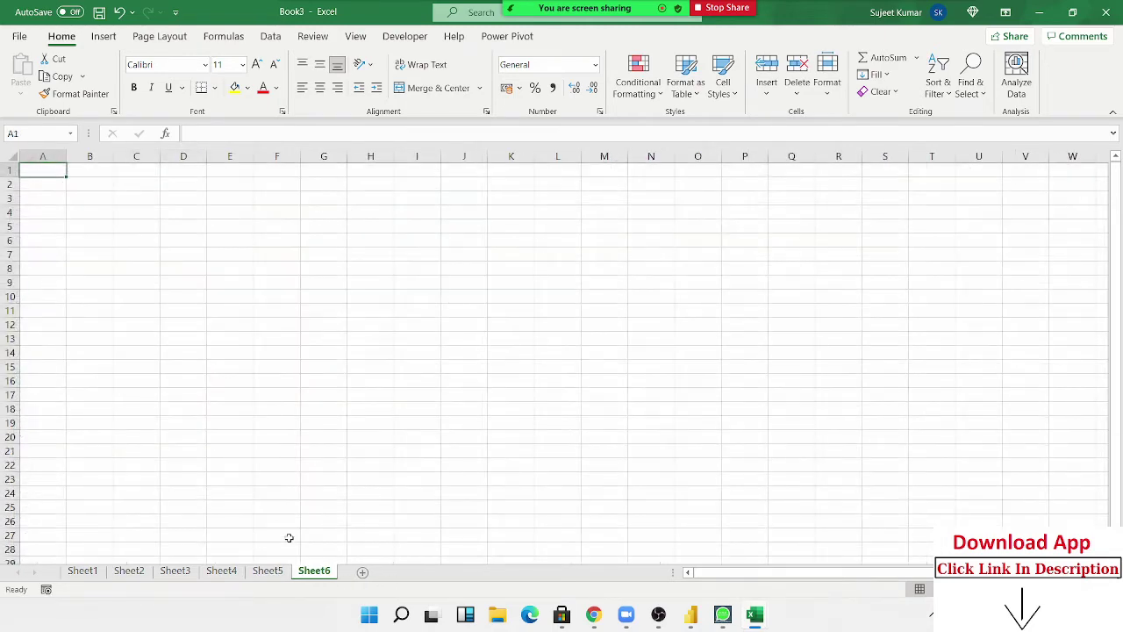
{"action": "scroll", "coordinate": [110, 238], "scroll_direction": "up", "scroll_amount": 1}
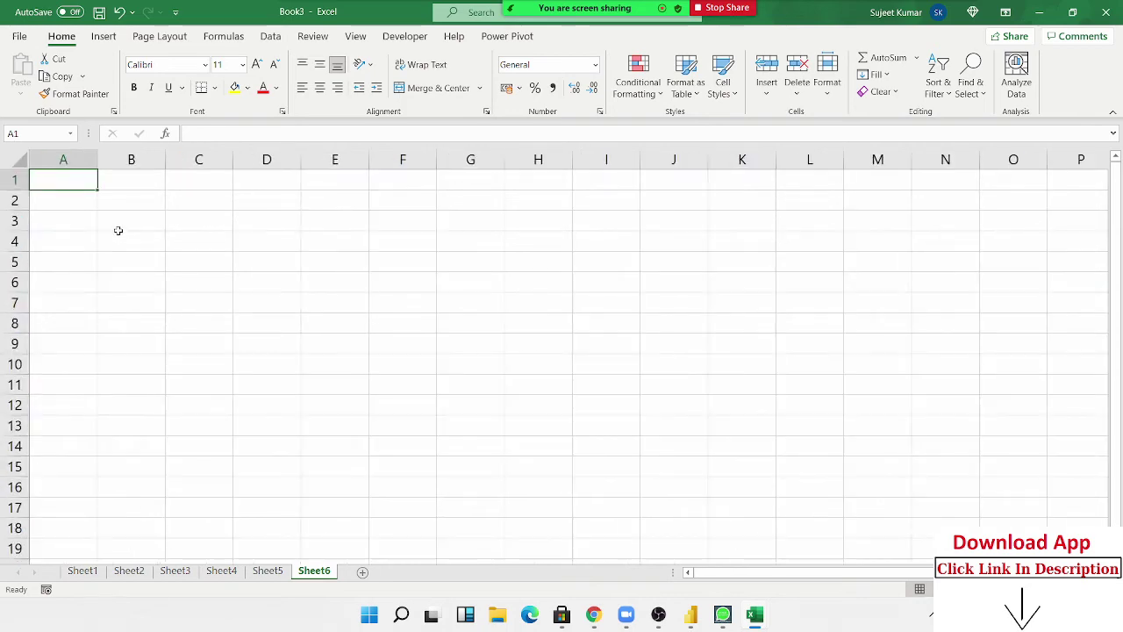
{"action": "scroll", "coordinate": [118, 231], "scroll_direction": "up", "scroll_amount": 2}
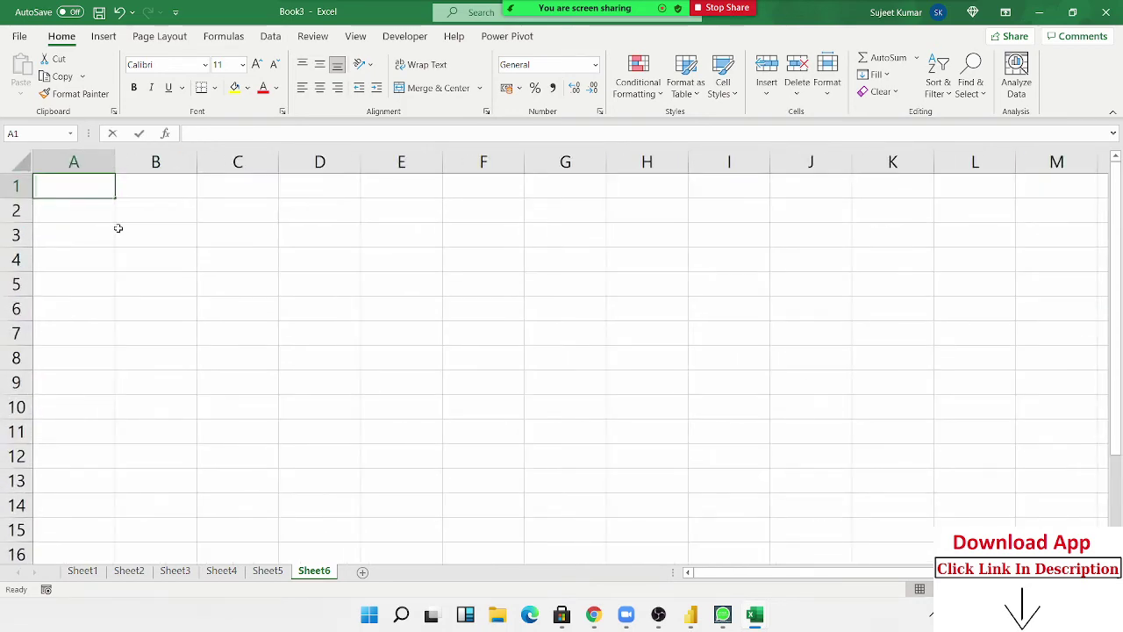
{"action": "type", "text": "Nm"}
{"action": "key", "text": "BackSpace"}
{"action": "type", "text": "a"}
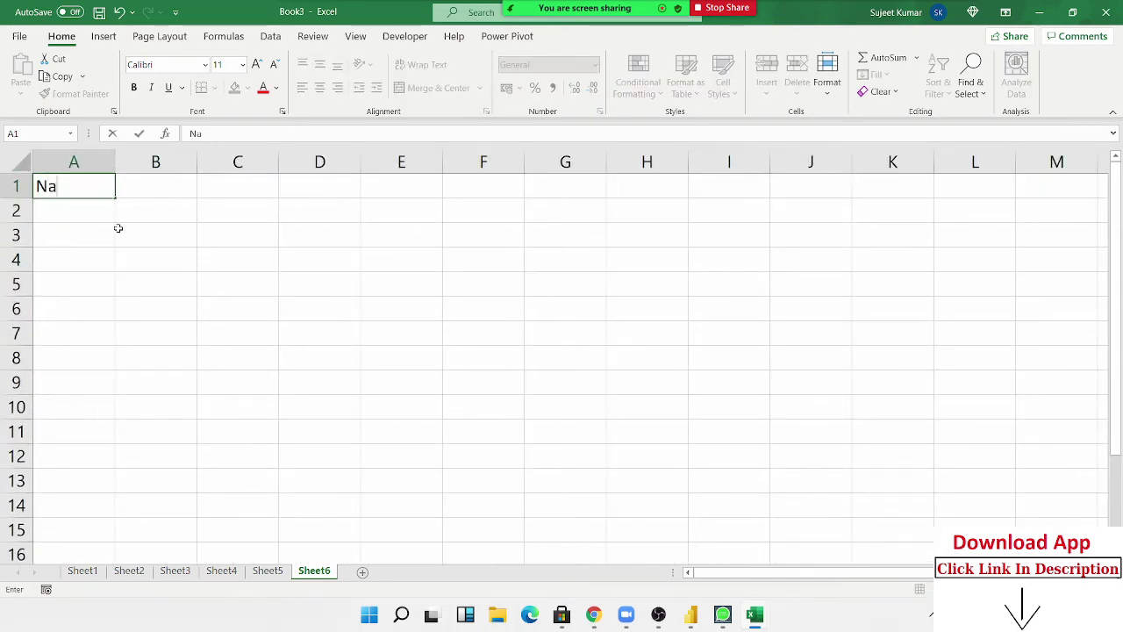
{"action": "type", "text": "me"}
{"action": "key", "text": "Return"}
{"action": "type", "text": "P"}
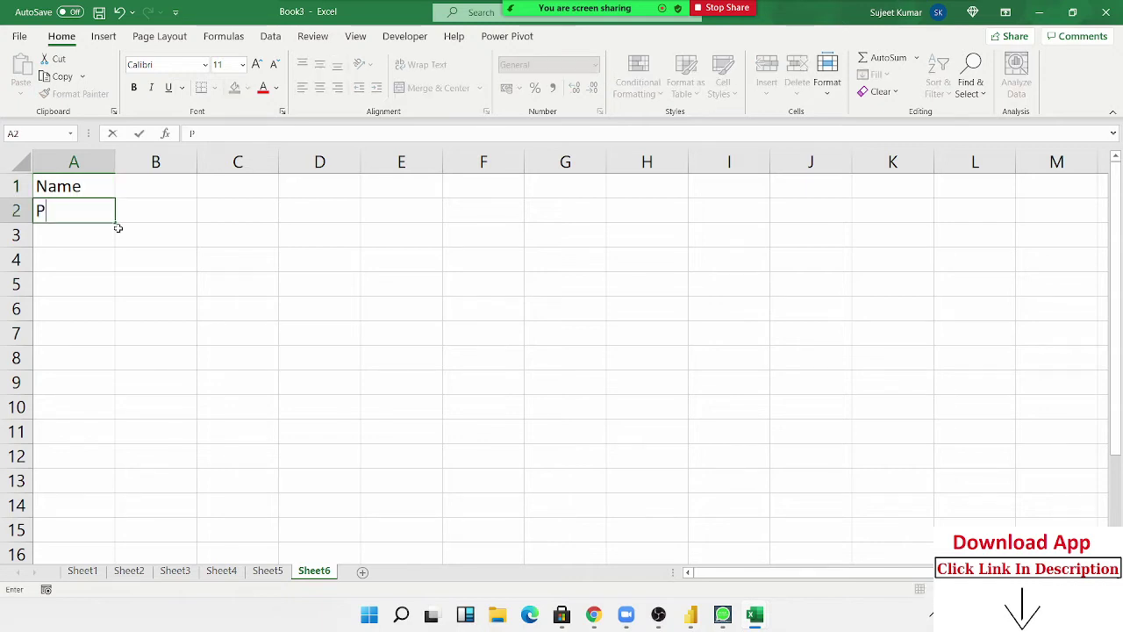
{"action": "type", "text": "uja"}
{"action": "key", "text": "Return"}
{"action": "key", "text": "Return"}
{"action": "key", "text": "Up"}
{"action": "key", "text": "Up"}
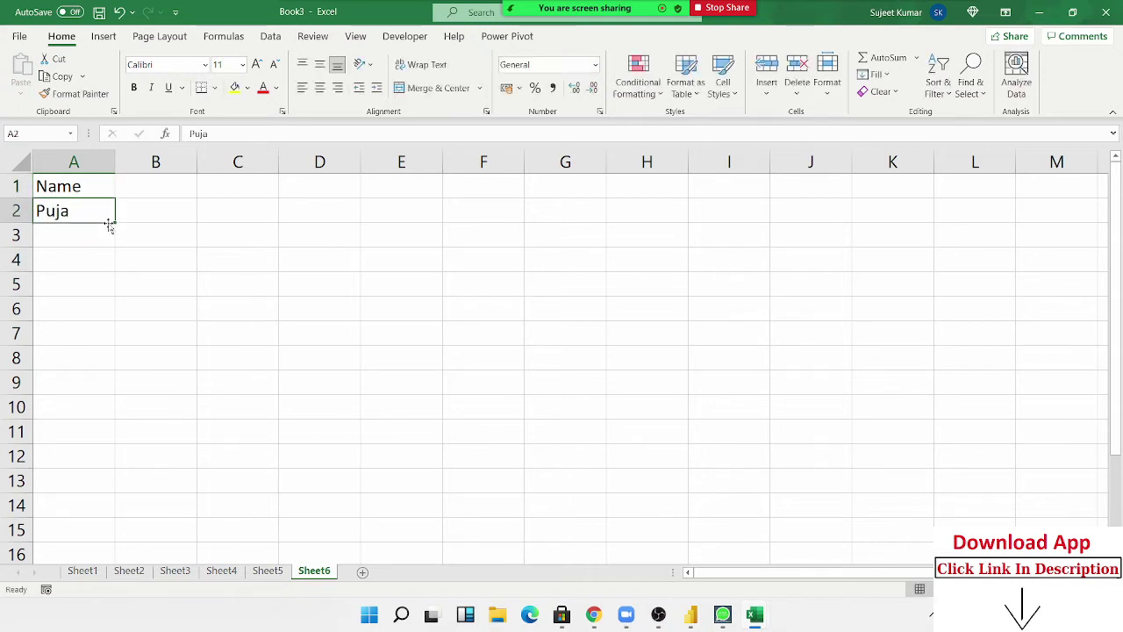
{"action": "left_click_drag", "start_coordinate": [111, 227], "coordinate": [114, 299]}
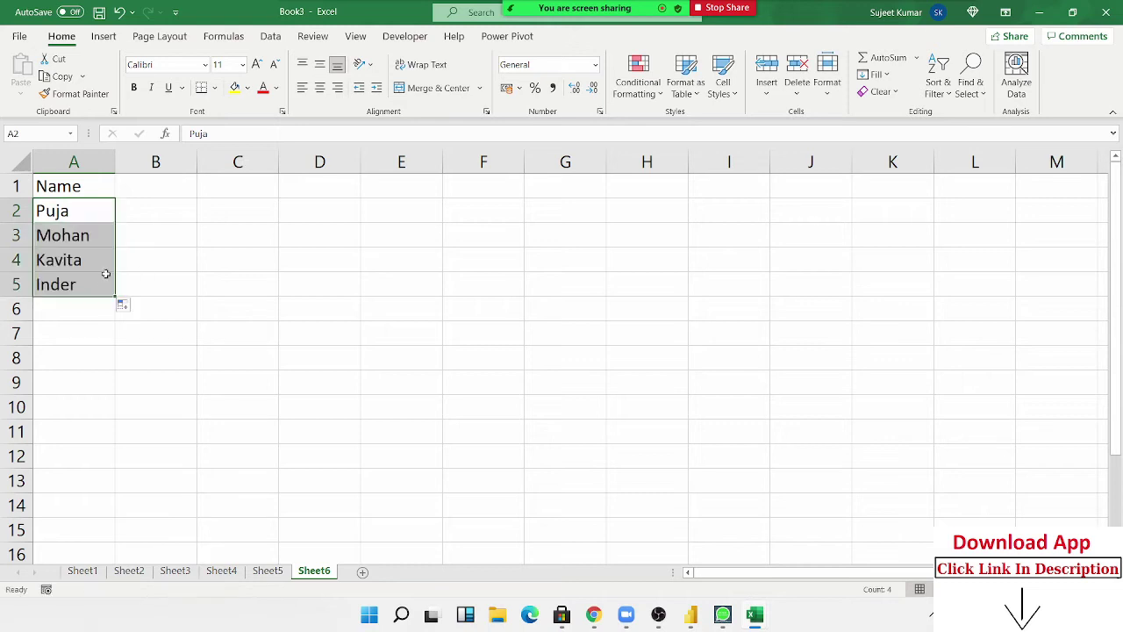
Add score headings S-1, S-2 and S-3 across B1:D1.
{"action": "left_click", "coordinate": [151, 186]}
{"action": "type", "text": "S"}
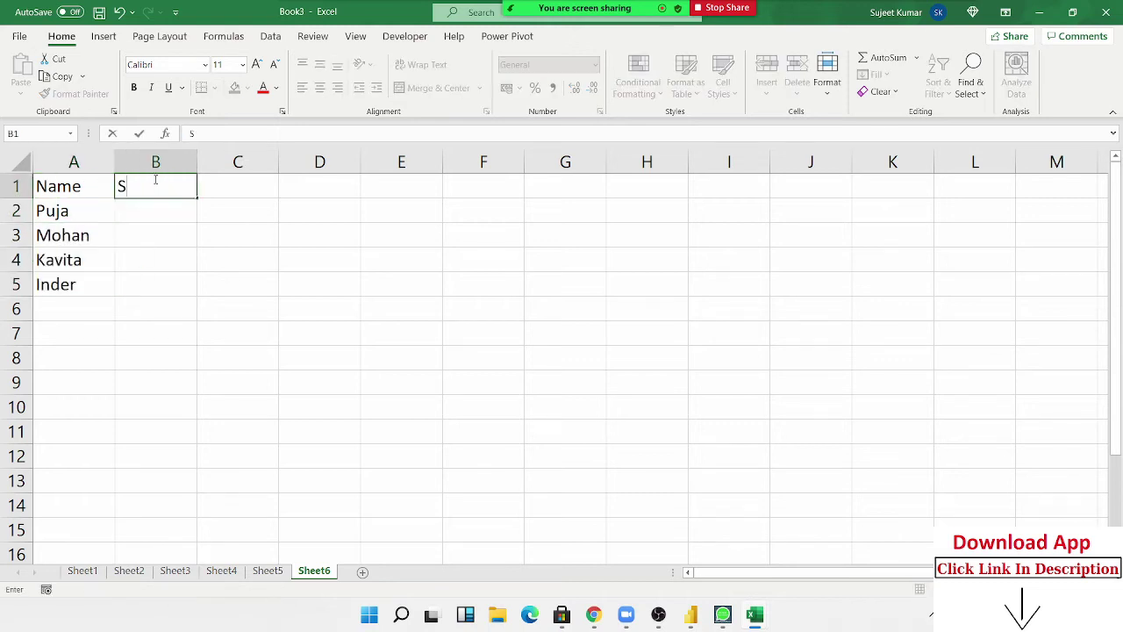
{"action": "type", "text": "-1"}
{"action": "left_click", "coordinate": [198, 248]}
{"action": "left_click", "coordinate": [157, 188]}
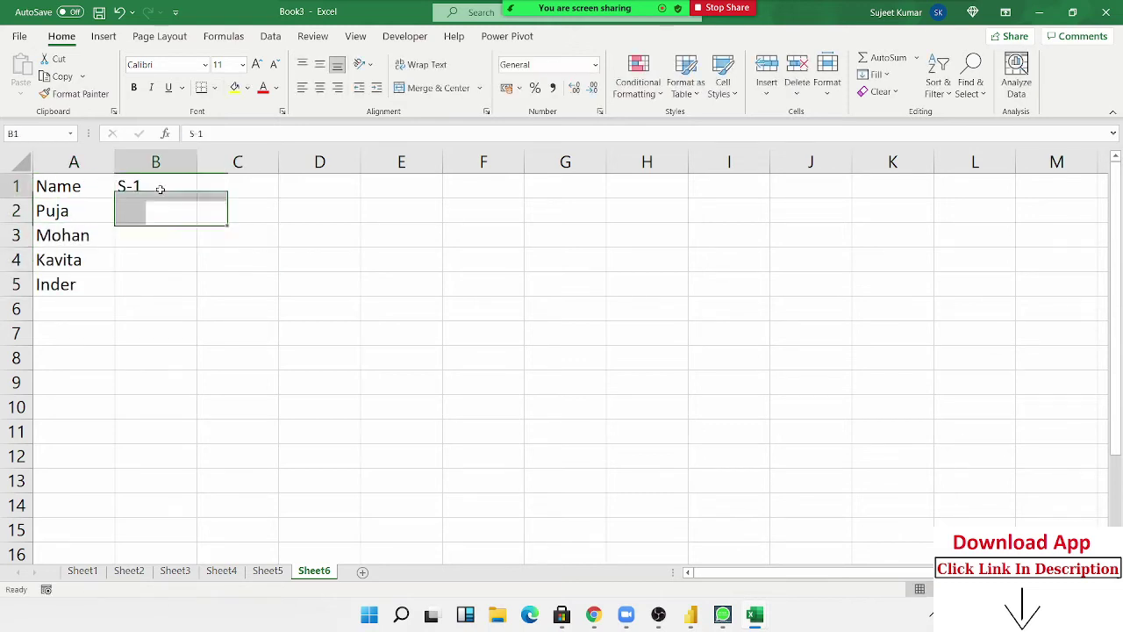
{"action": "left_click_drag", "start_coordinate": [198, 199], "coordinate": [362, 200]}
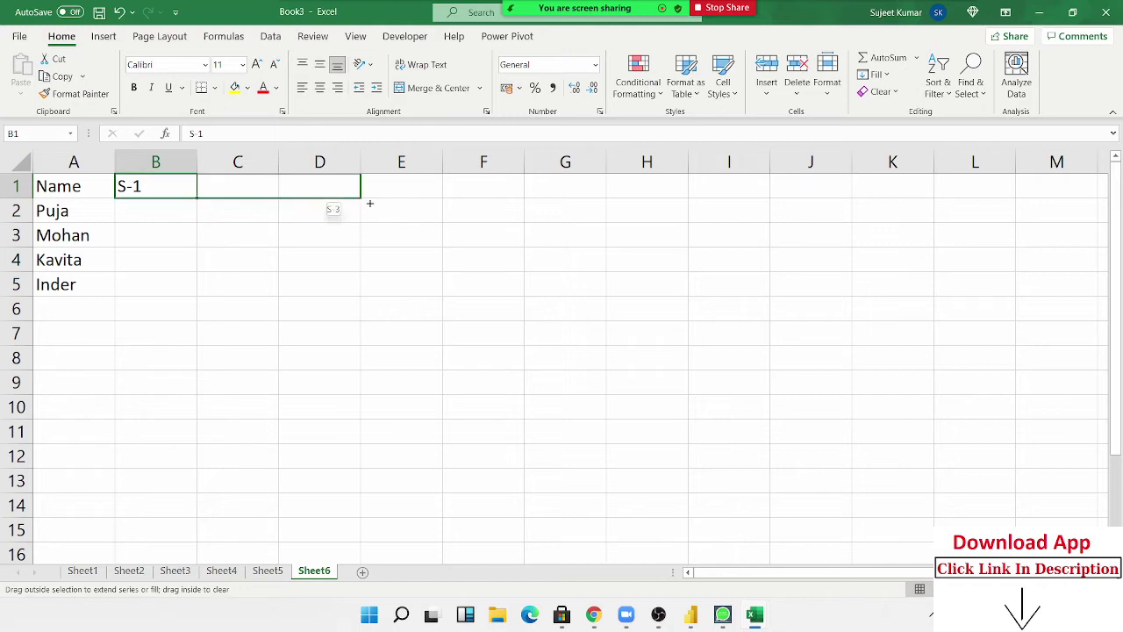
Fill B2:D5 with =RANDBETWEEN(10,90) scores and paste them back as fixed values.
{"action": "left_click", "coordinate": [162, 213]}
{"action": "type", "text": "="}
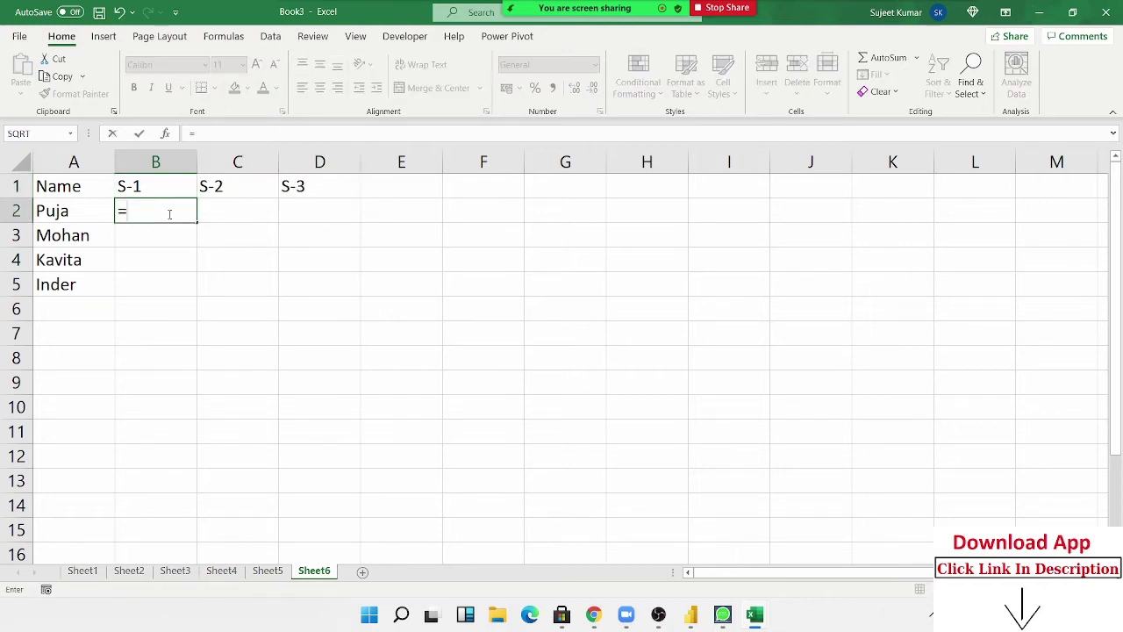
{"action": "type", "text": "ra"}
{"action": "key", "text": "Down"}
{"action": "key", "text": "Down"}
{"action": "key", "text": "Down"}
{"action": "key", "text": "Tab"}
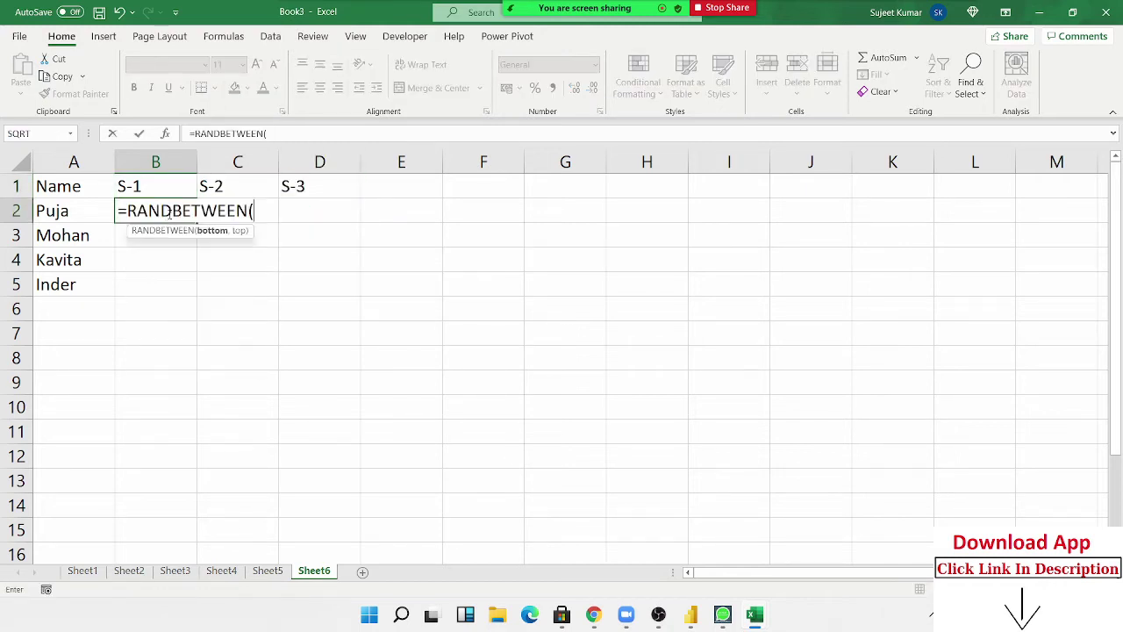
{"action": "type", "text": "10,90)"}
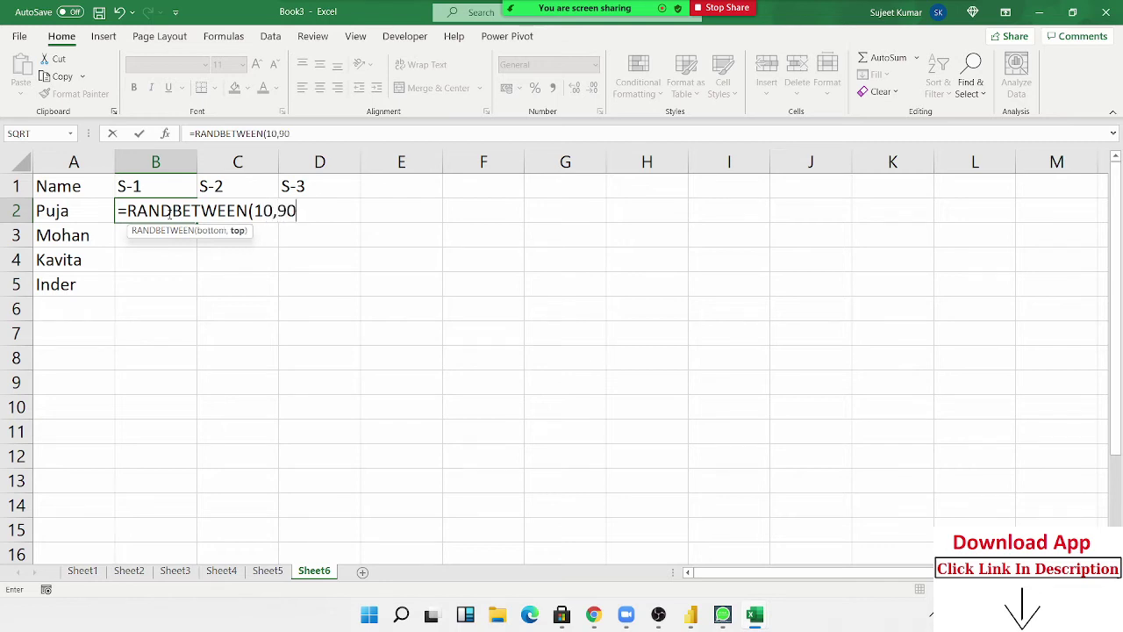
{"action": "key", "text": "Return"}
{"action": "left_click_drag", "start_coordinate": [168, 213], "coordinate": [319, 211]}
{"action": "key", "text": "shift+Down"}
{"action": "key", "text": "shift+Down"}
{"action": "key", "text": "shift+Down"}
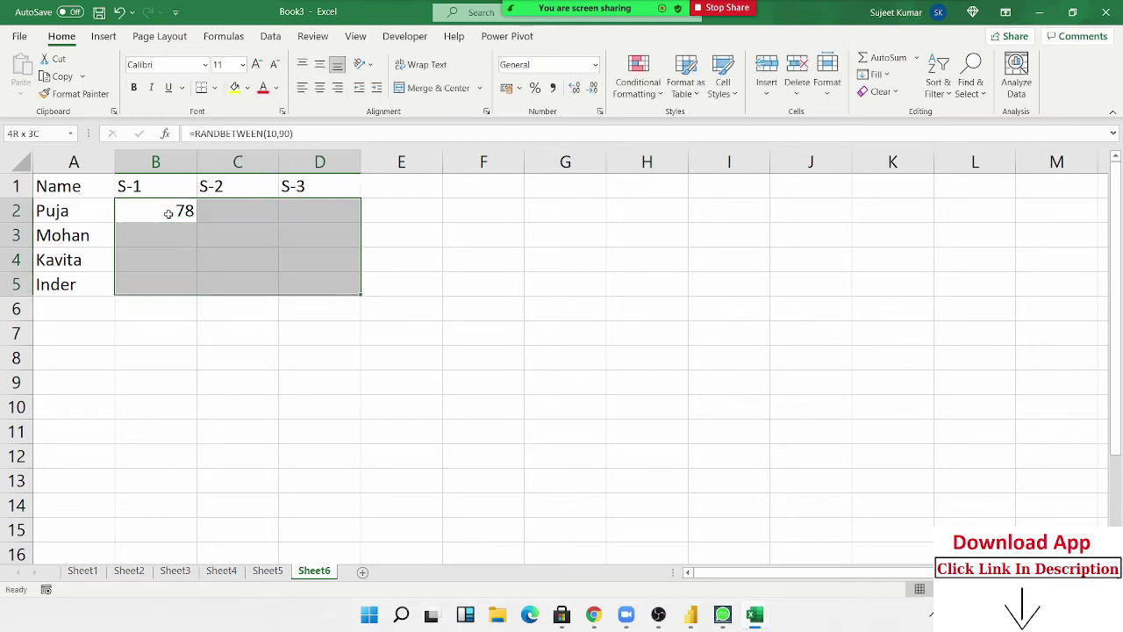
{"action": "key", "text": "ctrl+r"}
{"action": "key", "text": "ctrl+d"}
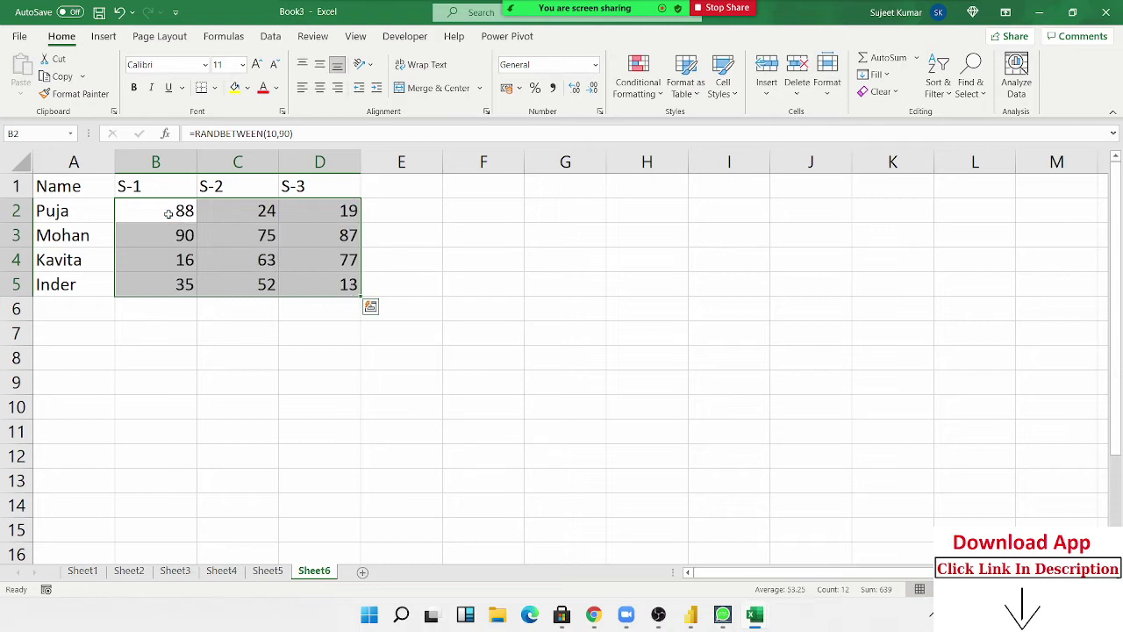
{"action": "key", "text": "ctrl+c"}
{"action": "left_click", "coordinate": [20, 95]}
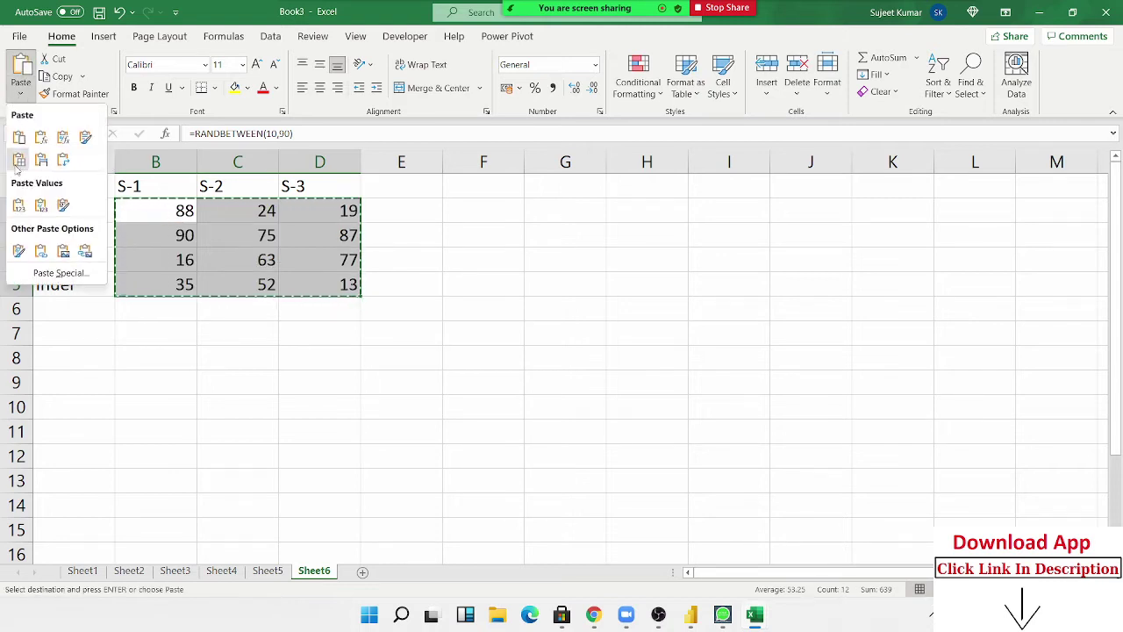
{"action": "left_click", "coordinate": [20, 201]}
{"action": "key", "text": "Escape"}
Add a Result heading in E1, review row 2's scores, and select E2.
{"action": "left_click", "coordinate": [414, 181]}
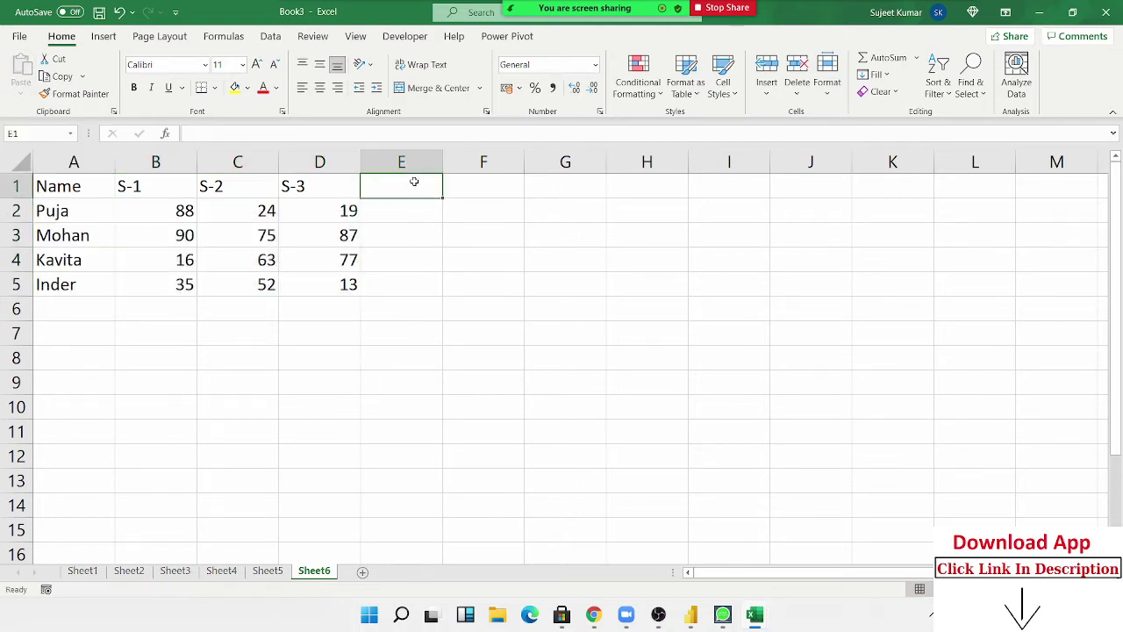
{"action": "type", "text": "Re"}
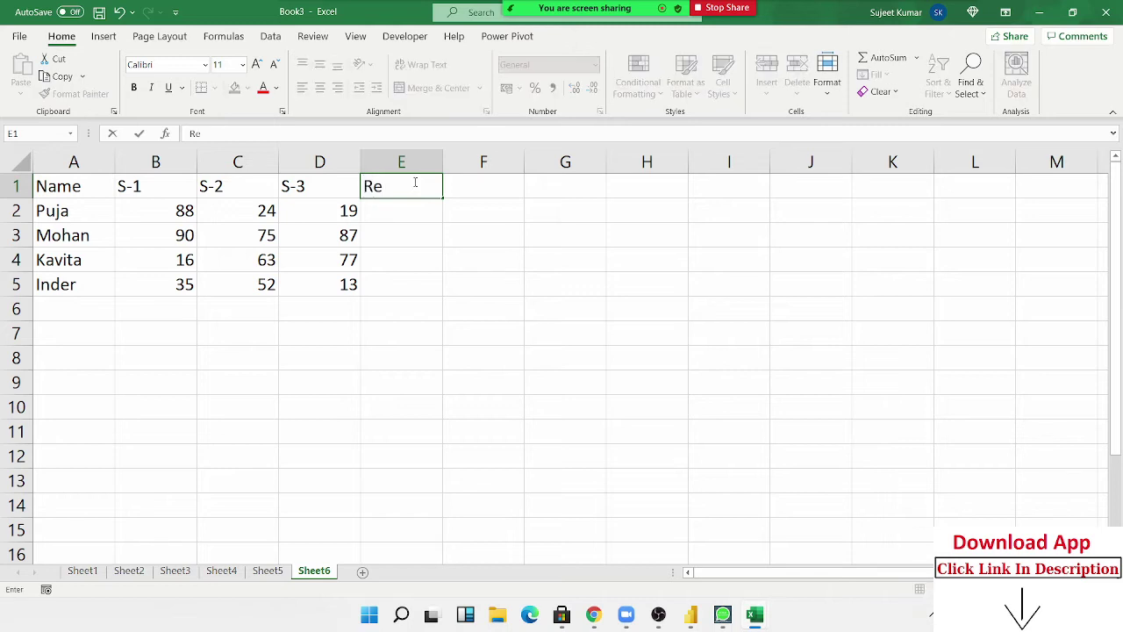
{"action": "type", "text": "u"}
{"action": "key", "text": "BackSpace"}
{"action": "type", "text": "s"}
{"action": "type", "text": "ult"}
{"action": "key", "text": "Return"}
{"action": "key", "text": "Left"}
{"action": "key", "text": "Left"}
{"action": "key", "text": "Left"}
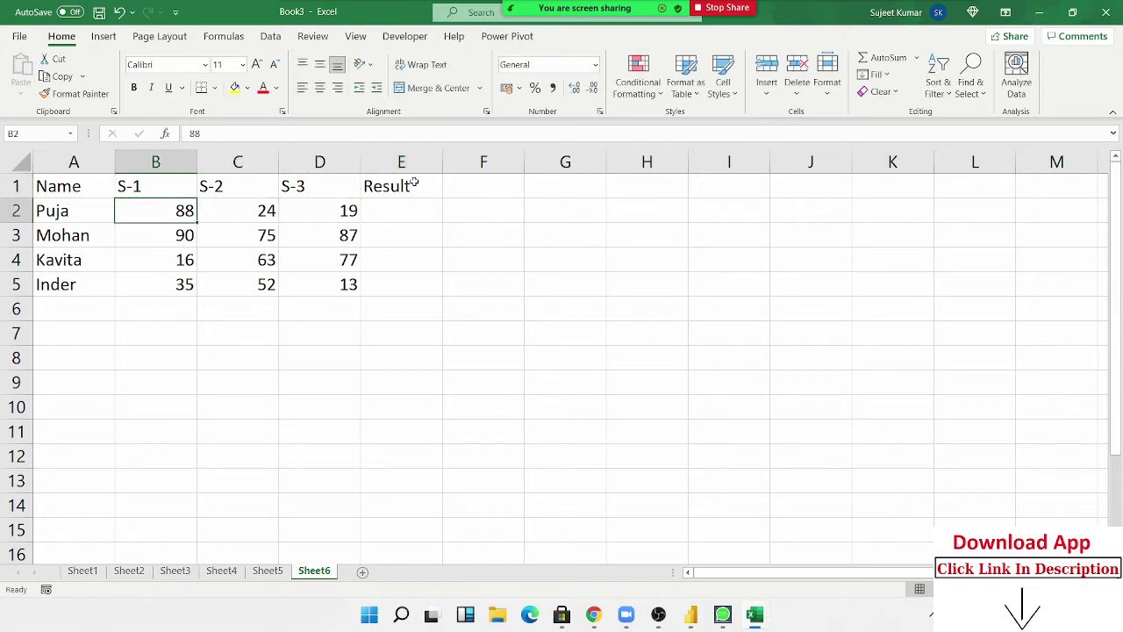
{"action": "key", "text": "shift+Right"}
{"action": "key", "text": "shift+Right"}
{"action": "key", "text": "shift+Right"}
{"action": "key", "text": "shift+Left"}
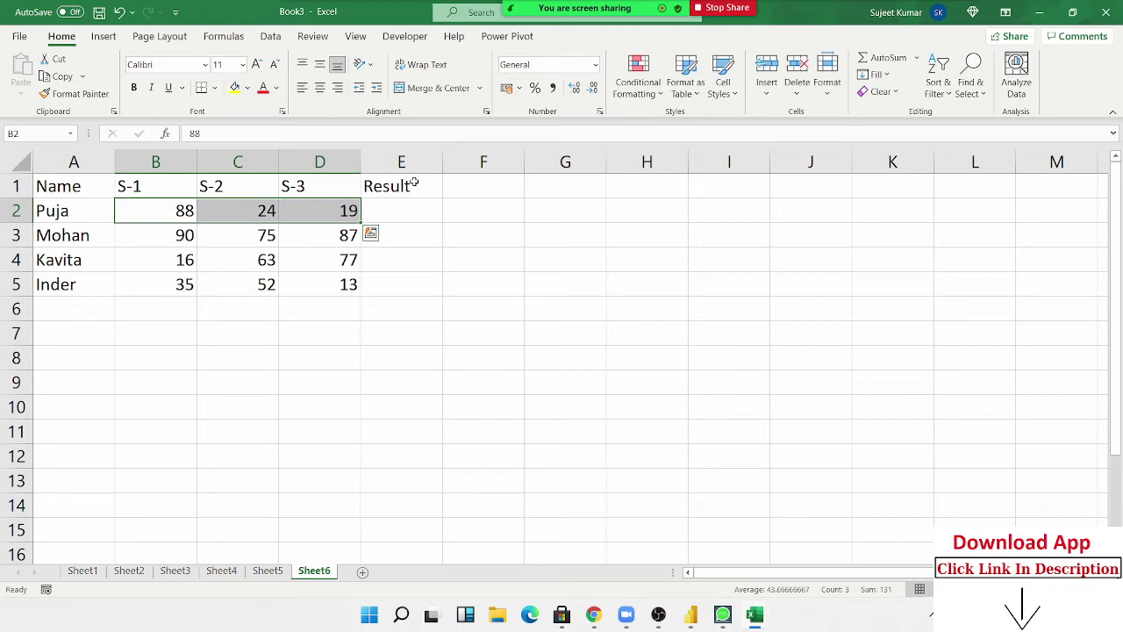
{"action": "key", "text": "Left"}
{"action": "key", "text": "Right"}
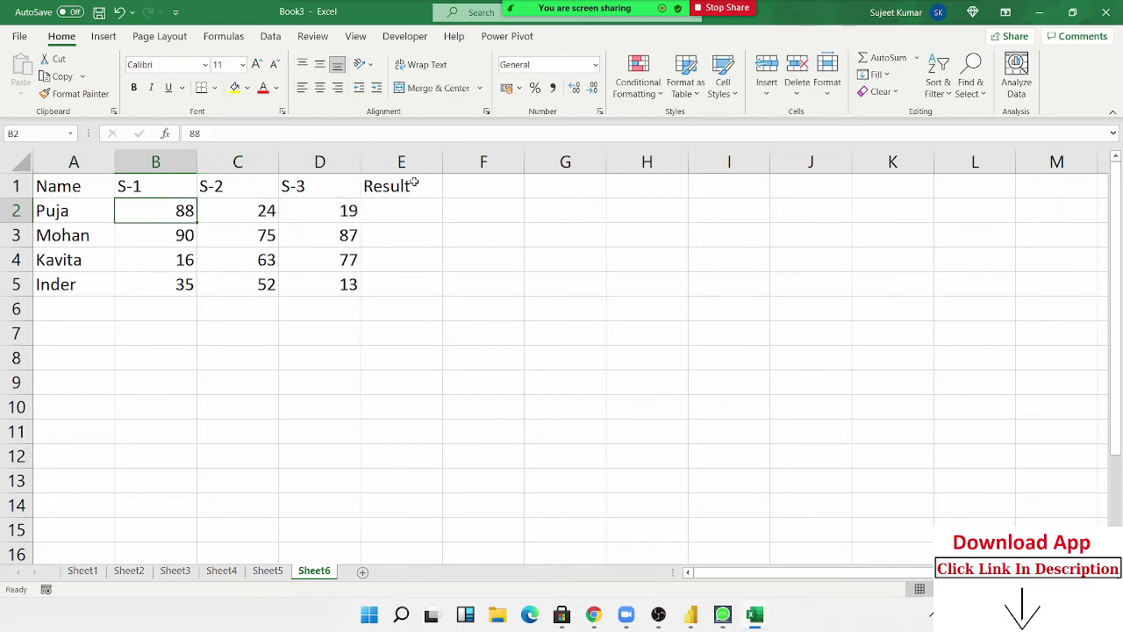
{"action": "key", "text": "Right"}
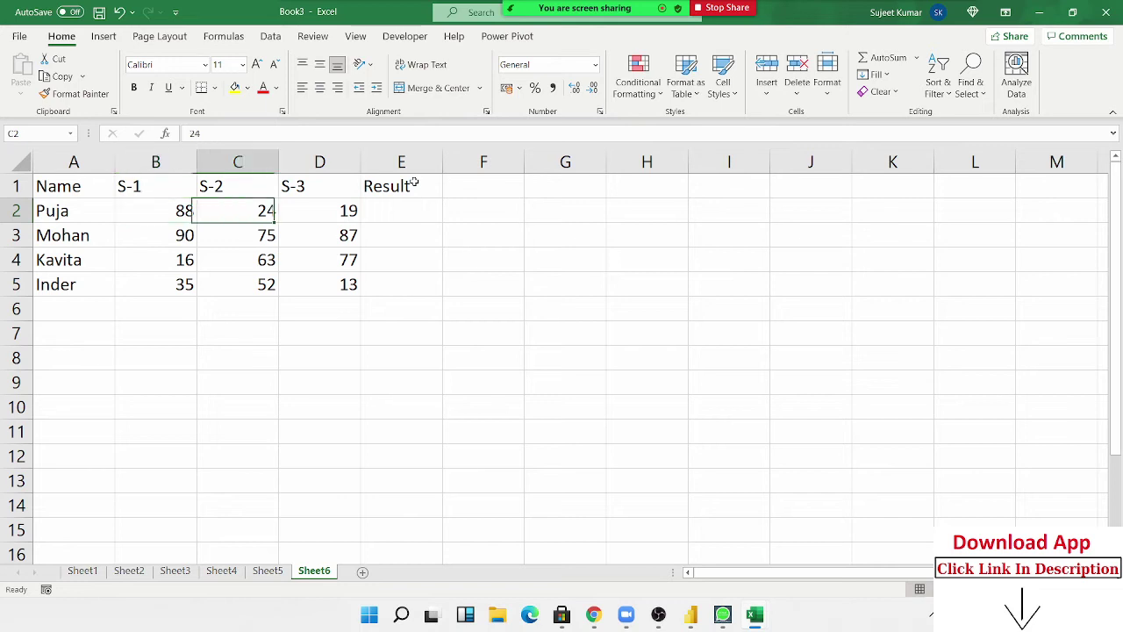
{"action": "key", "text": "Right"}
{"action": "key", "text": "Right"}
{"action": "key", "text": "Left"}
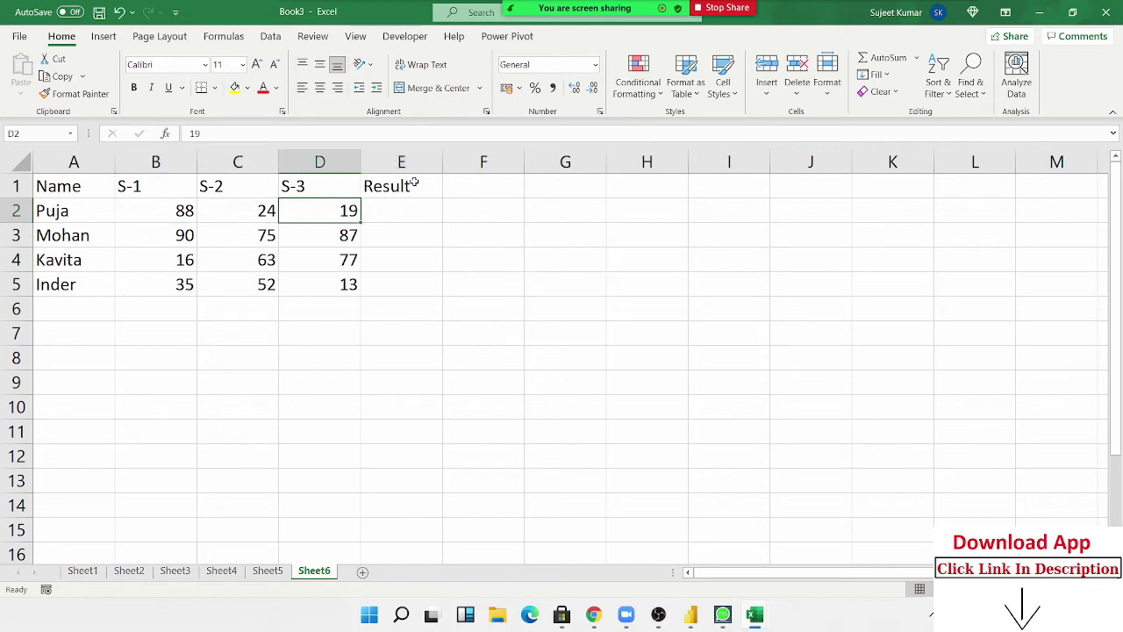
{"action": "key", "text": "Left"}
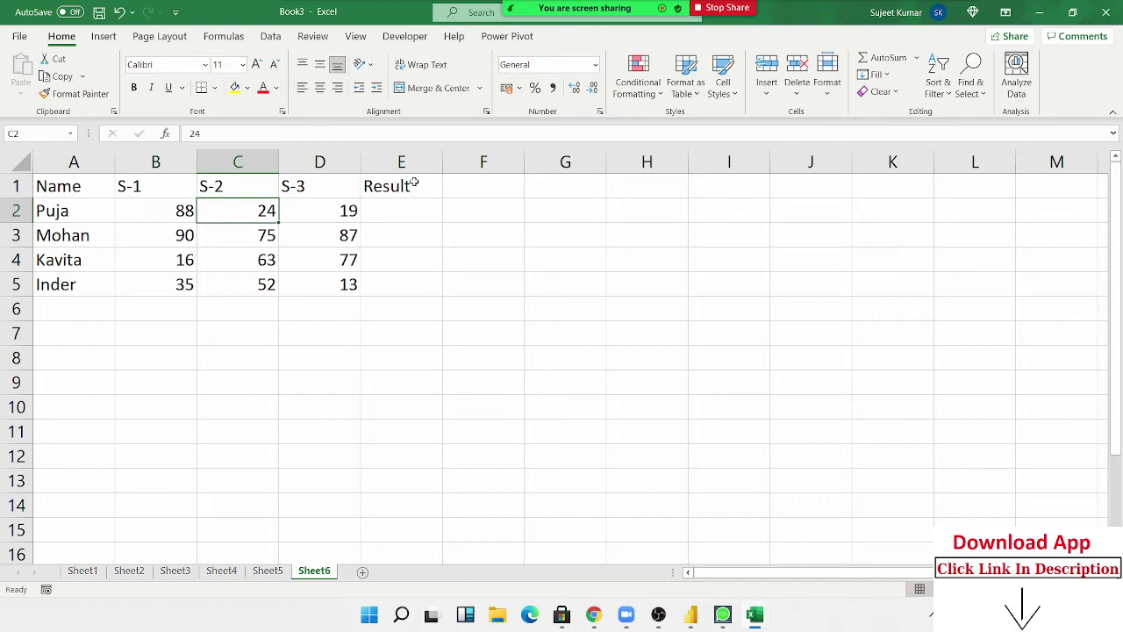
{"action": "key", "text": "Right"}
{"action": "key", "text": "Right"}
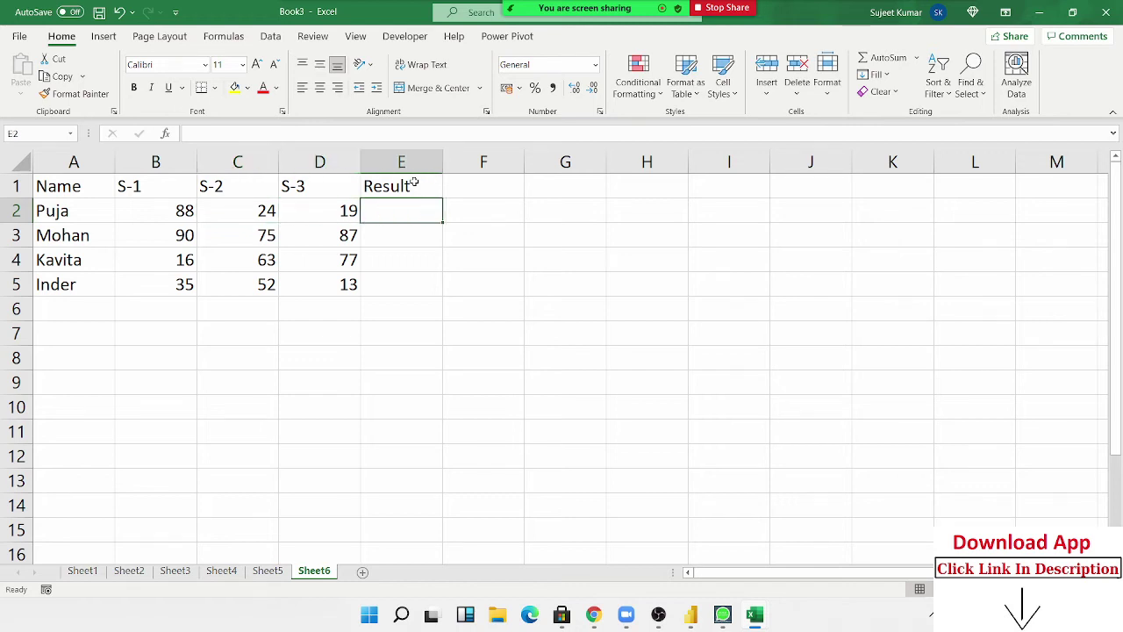
Enter =AND(B2>=30,C2>=30,D2>=30) in E2 and fill it down to E5.
{"action": "type", "text": "=an"}
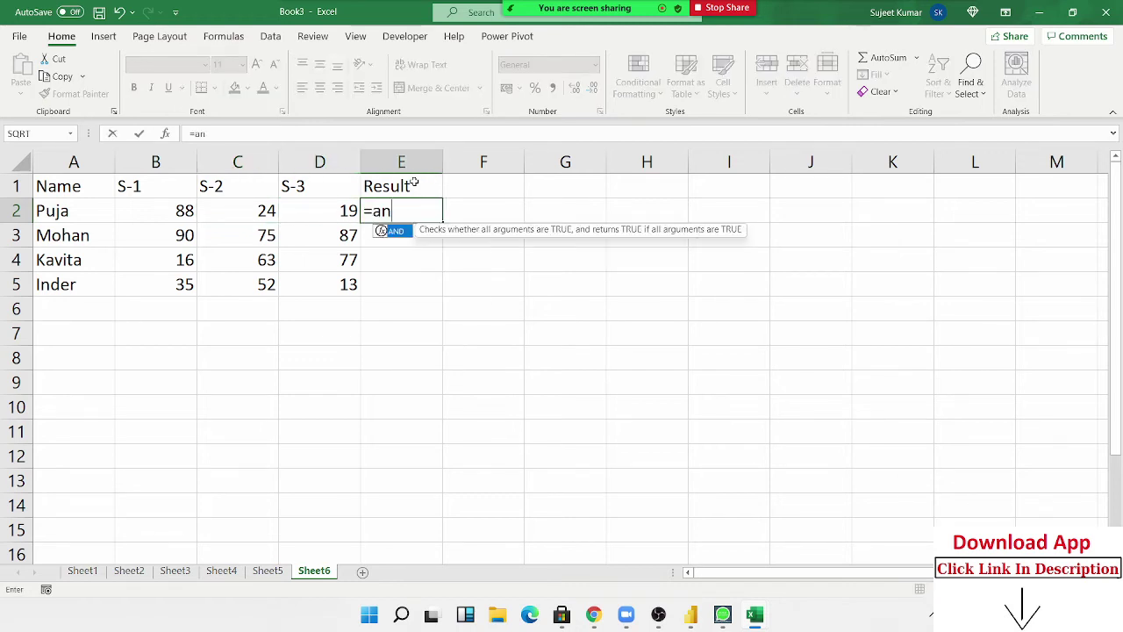
{"action": "key", "text": "Tab"}
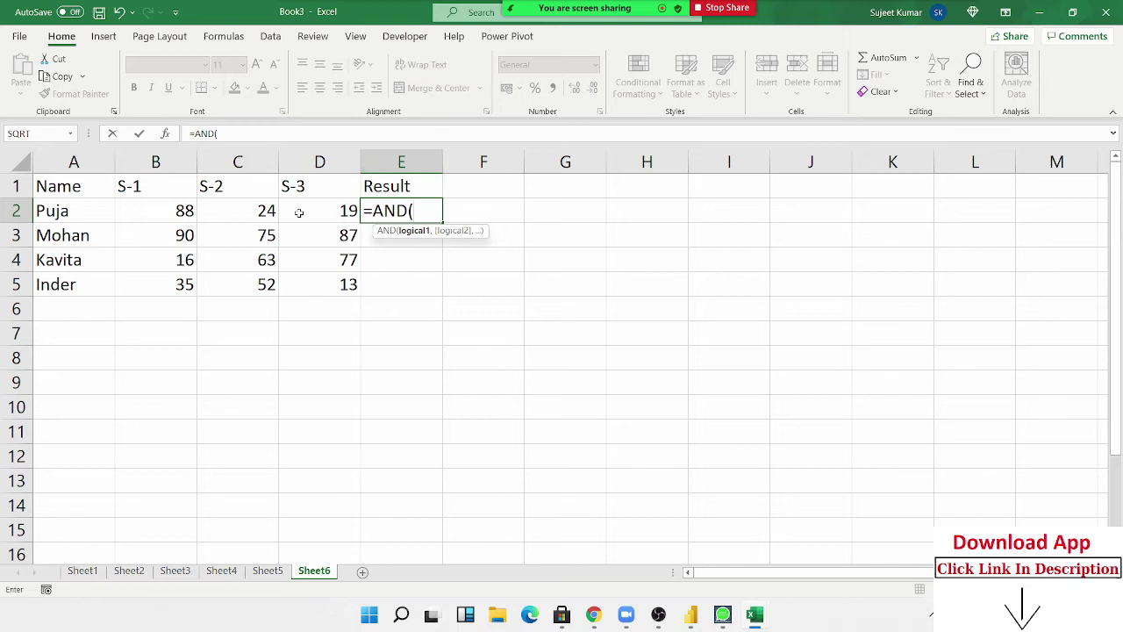
{"action": "left_click", "coordinate": [187, 213]}
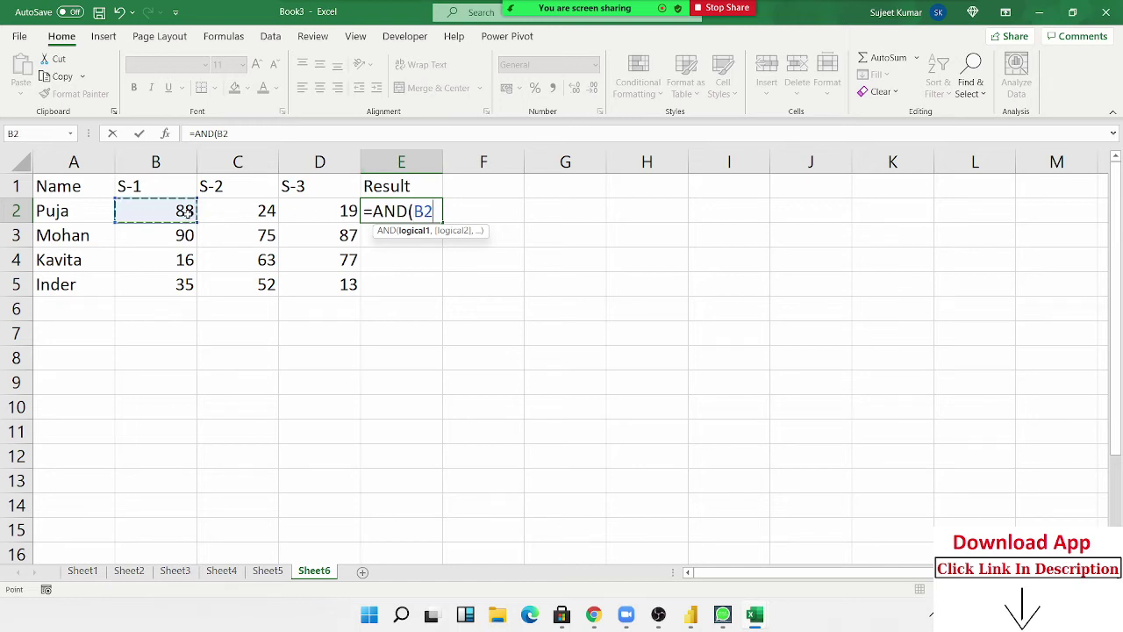
{"action": "type", "text": ">="}
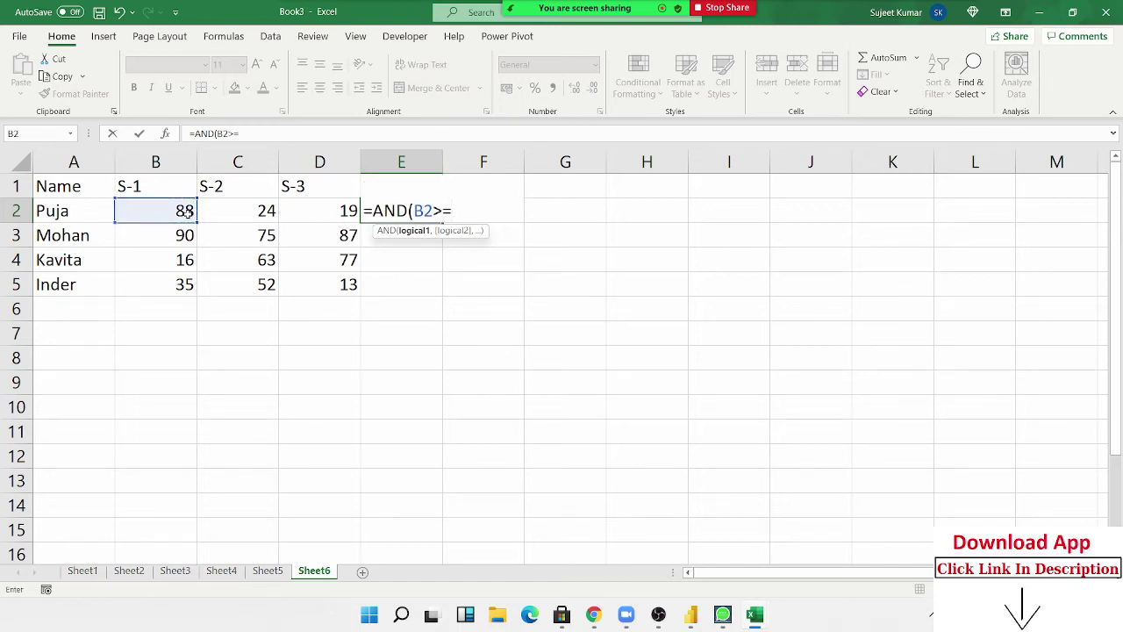
{"action": "type", "text": "30,"}
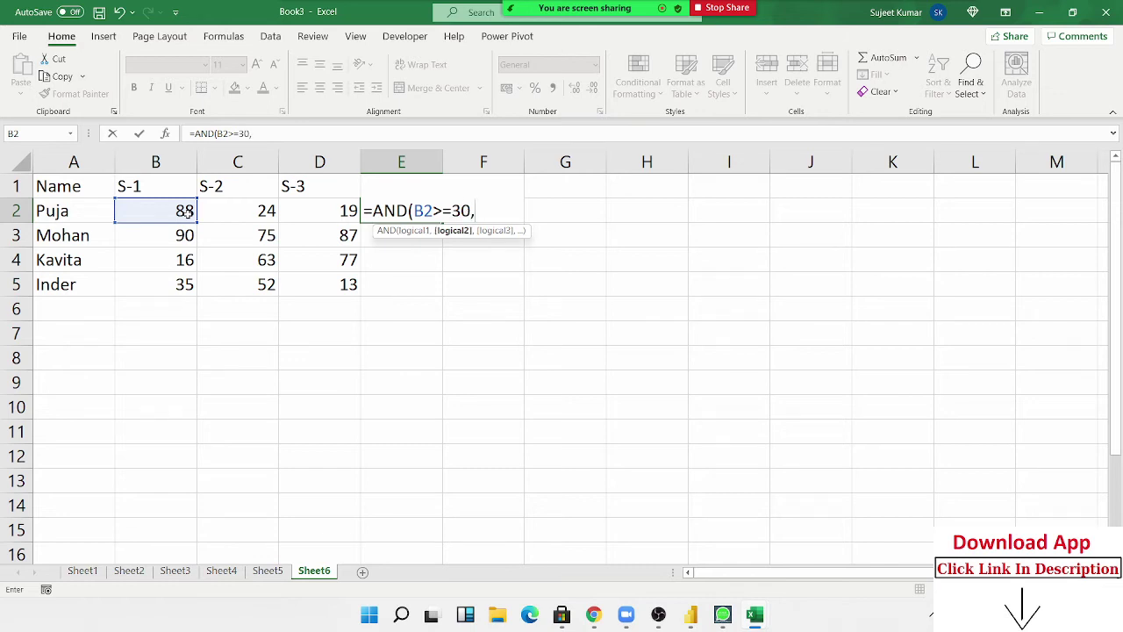
{"action": "left_click", "coordinate": [221, 212]}
{"action": "type", "text": ">"}
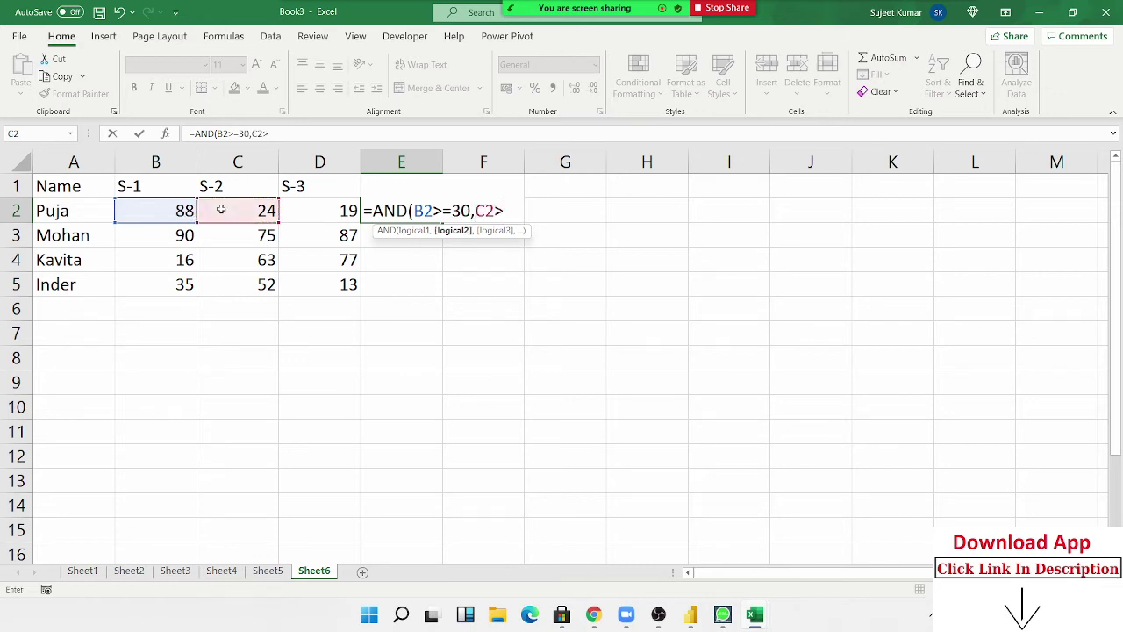
{"action": "type", "text": "="}
{"action": "type", "text": "30,"}
{"action": "left_click", "coordinate": [334, 207]}
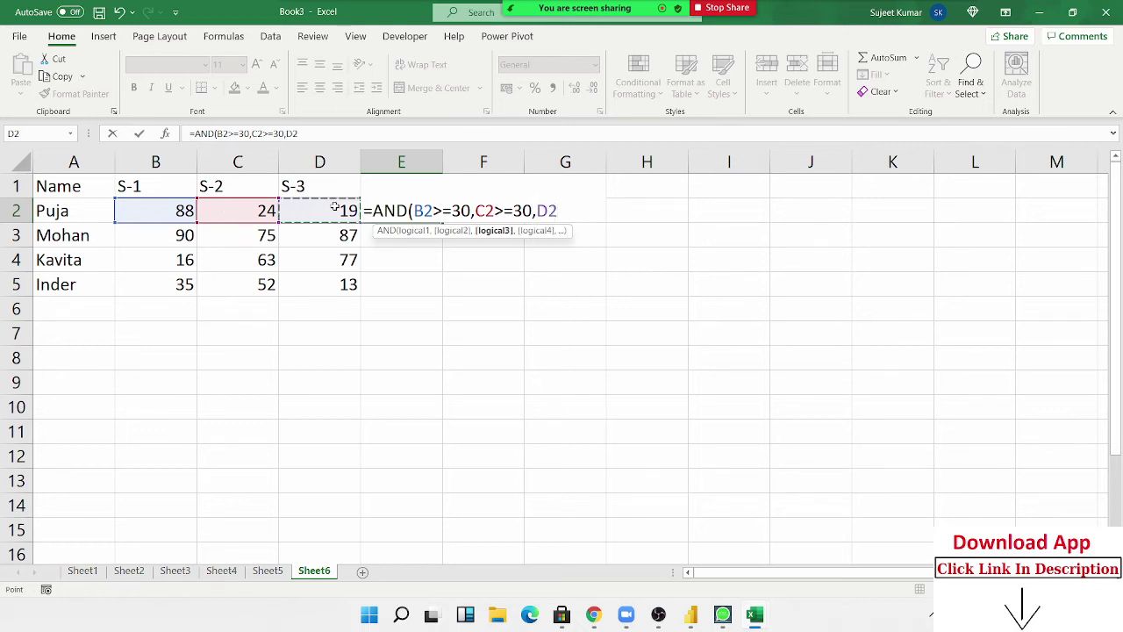
{"action": "type", "text": ">=30"}
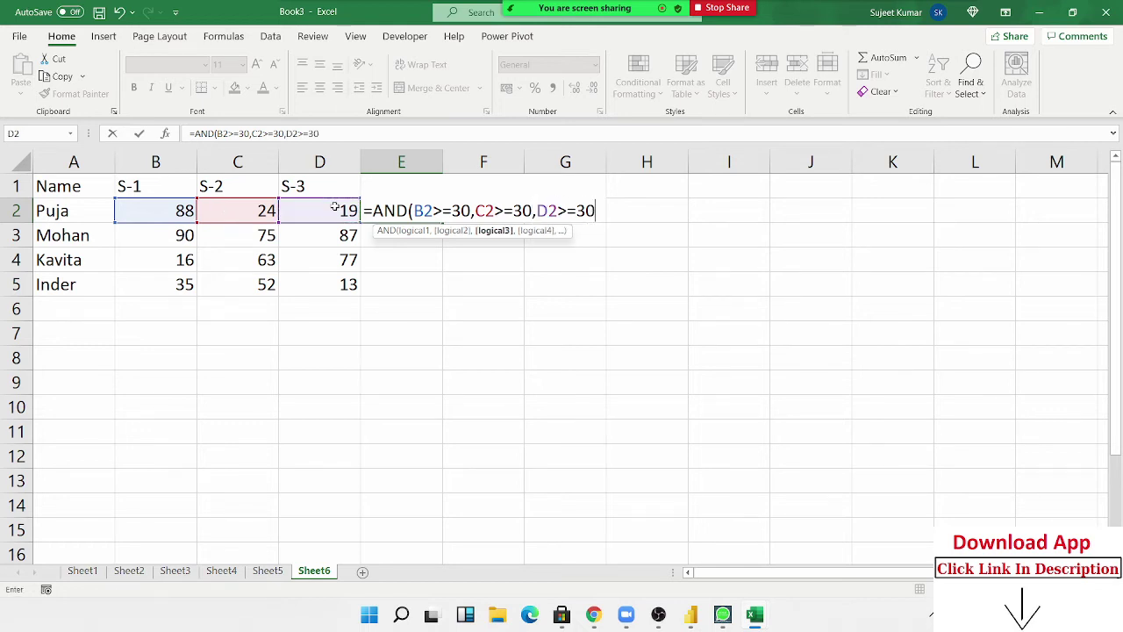
{"action": "type", "text": ")"}
{"action": "key", "text": "Return"}
{"action": "key", "text": "Up"}
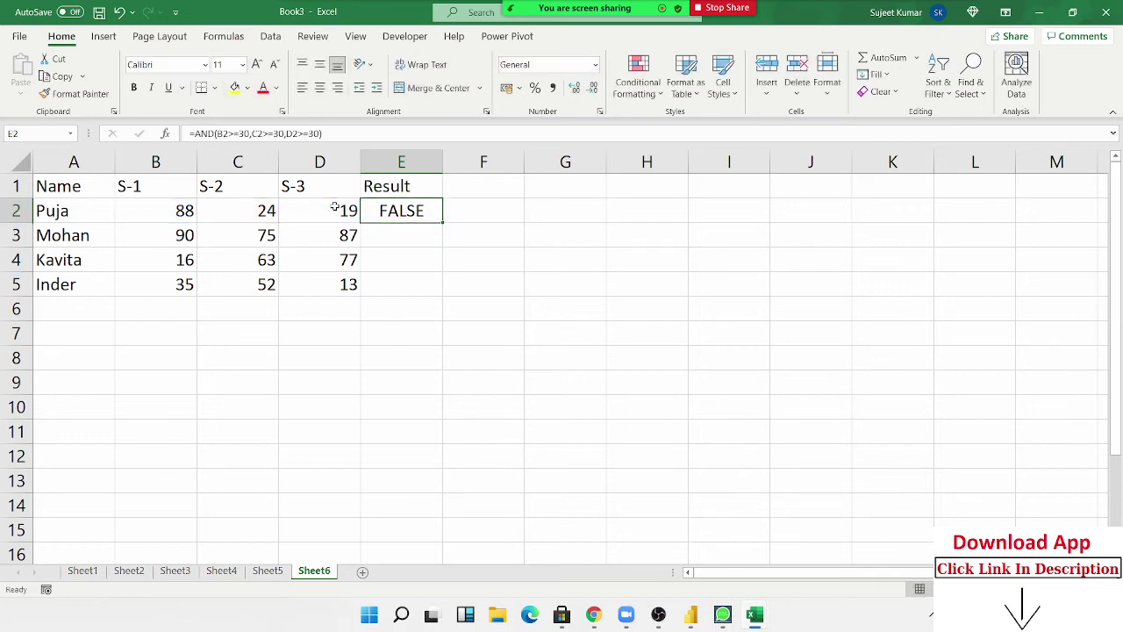
{"action": "double_click", "coordinate": [442, 222]}
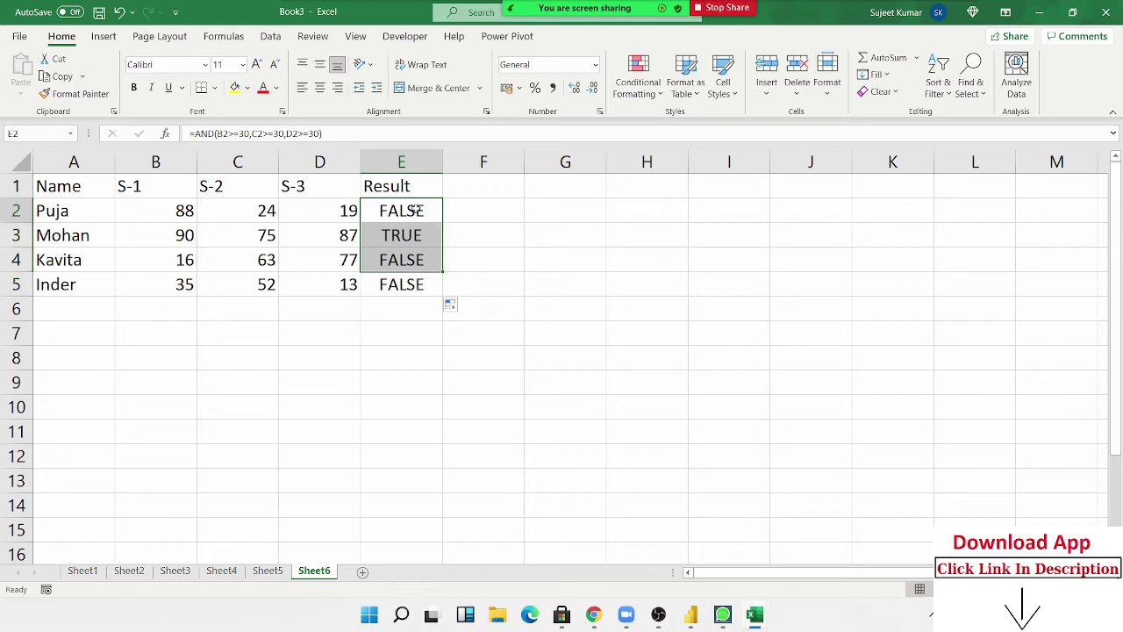
{"action": "double_click", "coordinate": [411, 211]}
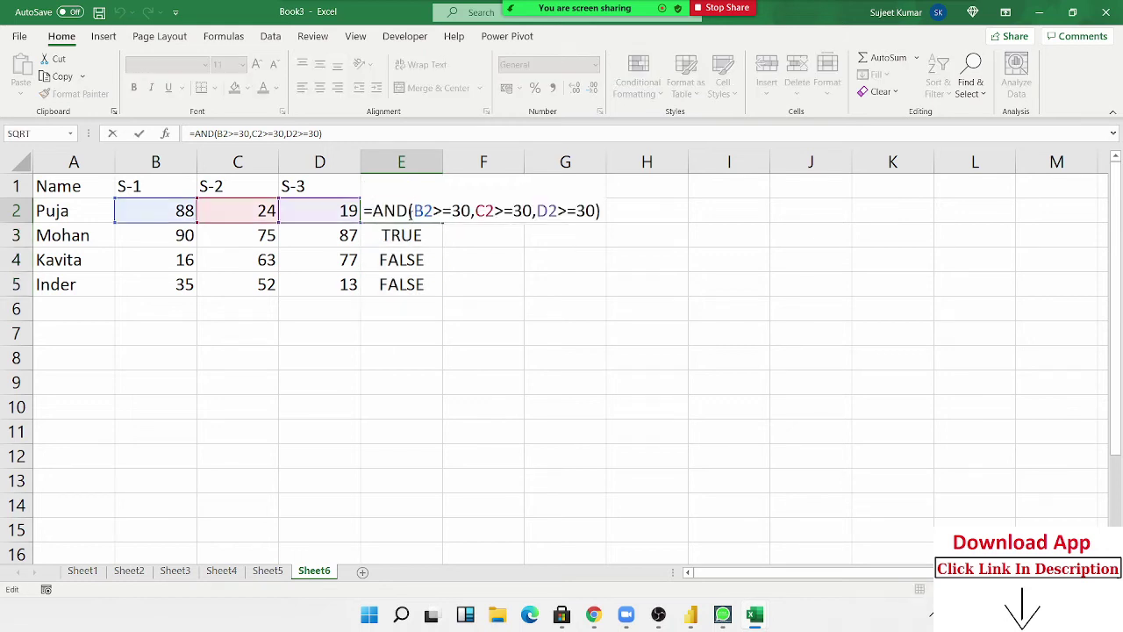
Wrap E2's AND test in IF returning "Pass" or "Fail" and fill it down to E5.
{"action": "type", "text": "IF("}
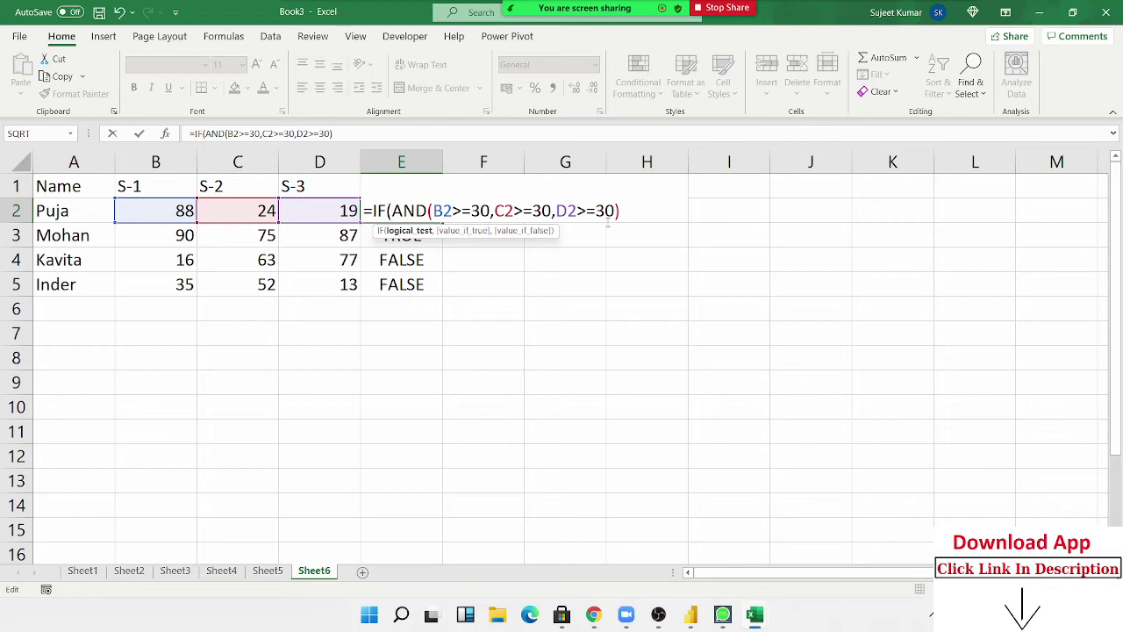
{"action": "type", "text": ","}
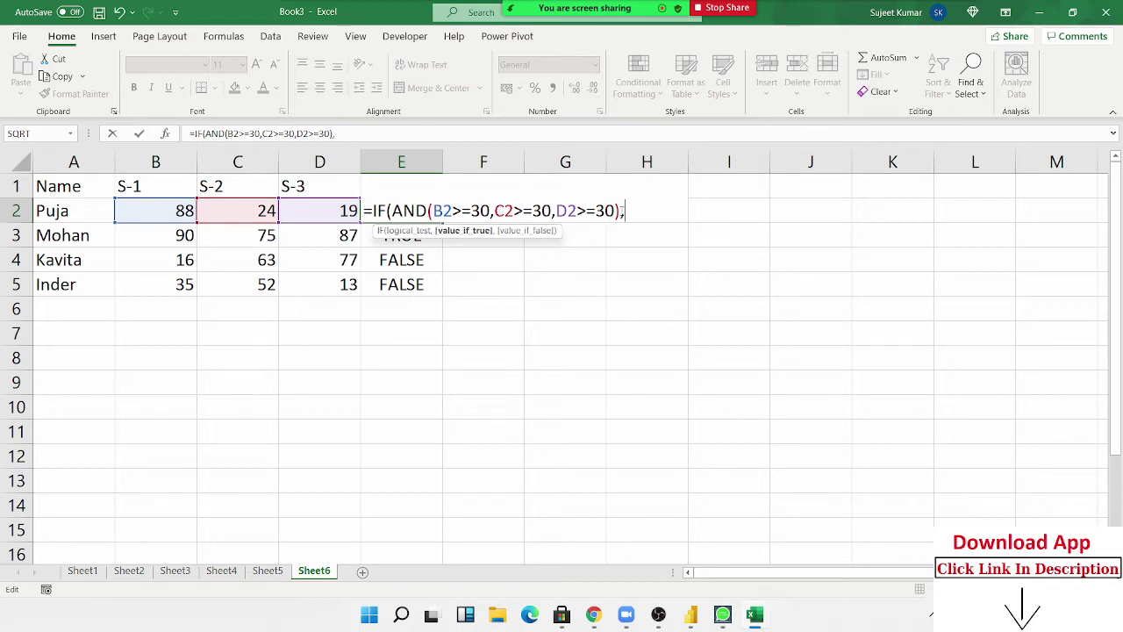
{"action": "type", "text": "\"Pass"}
{"action": "type", "text": "\",\"Fai"}
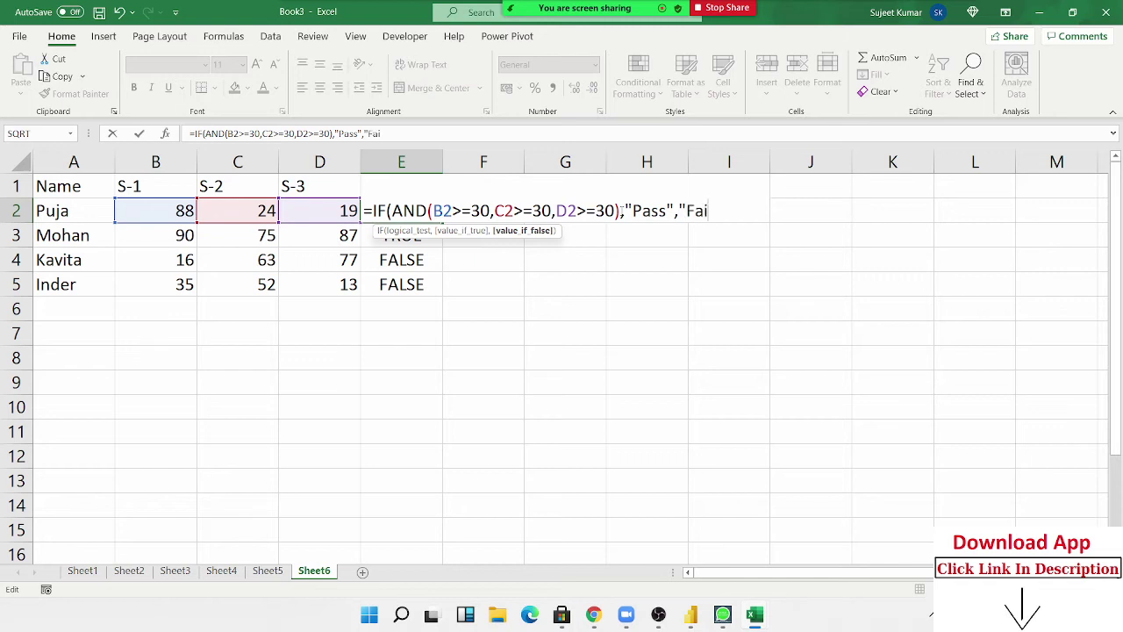
{"action": "type", "text": "l\""}
{"action": "key", "text": "Return"}
{"action": "key", "text": "ctrl+Return"}
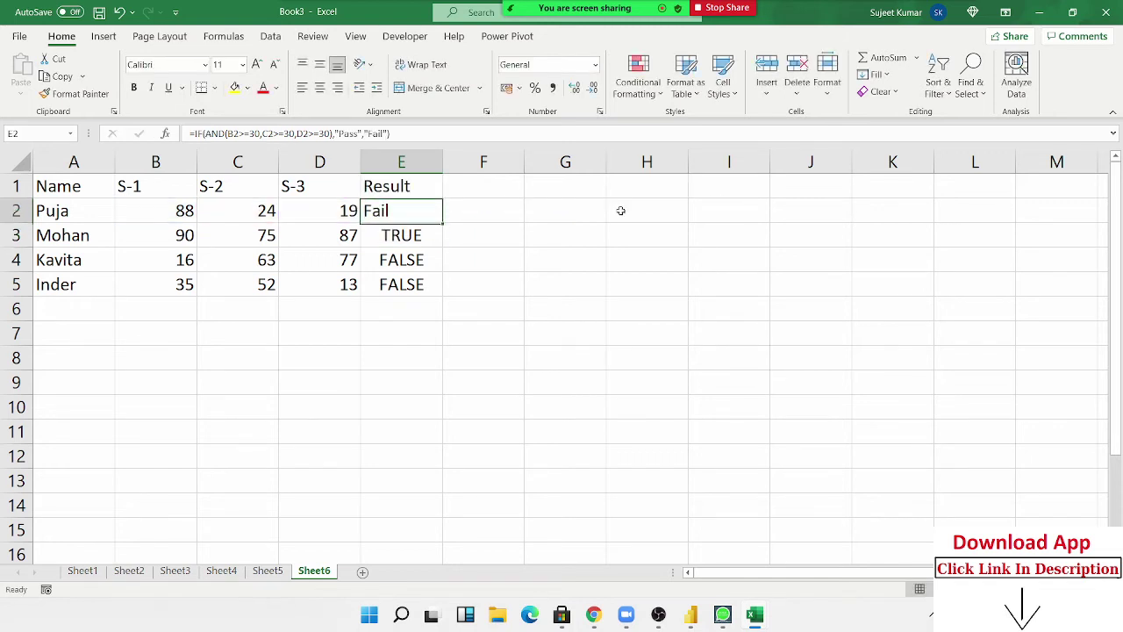
{"action": "key", "text": "shift+Down"}
{"action": "key", "text": "shift+Down"}
{"action": "key", "text": "shift+Down"}
{"action": "key", "text": "ctrl+d"}
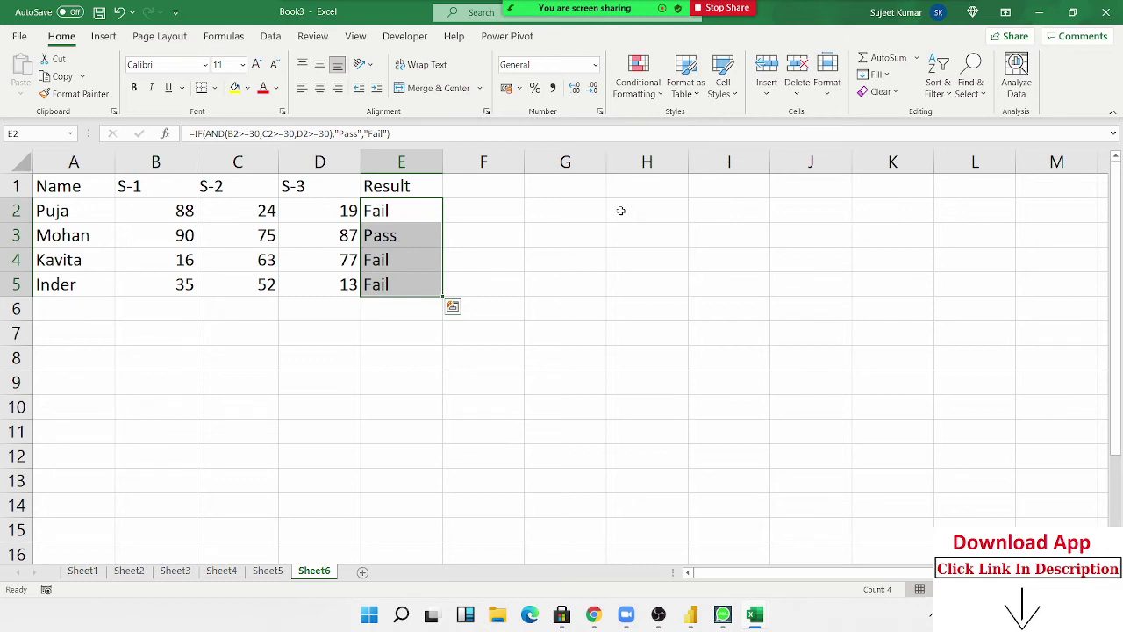
{"action": "key", "text": "Right"}
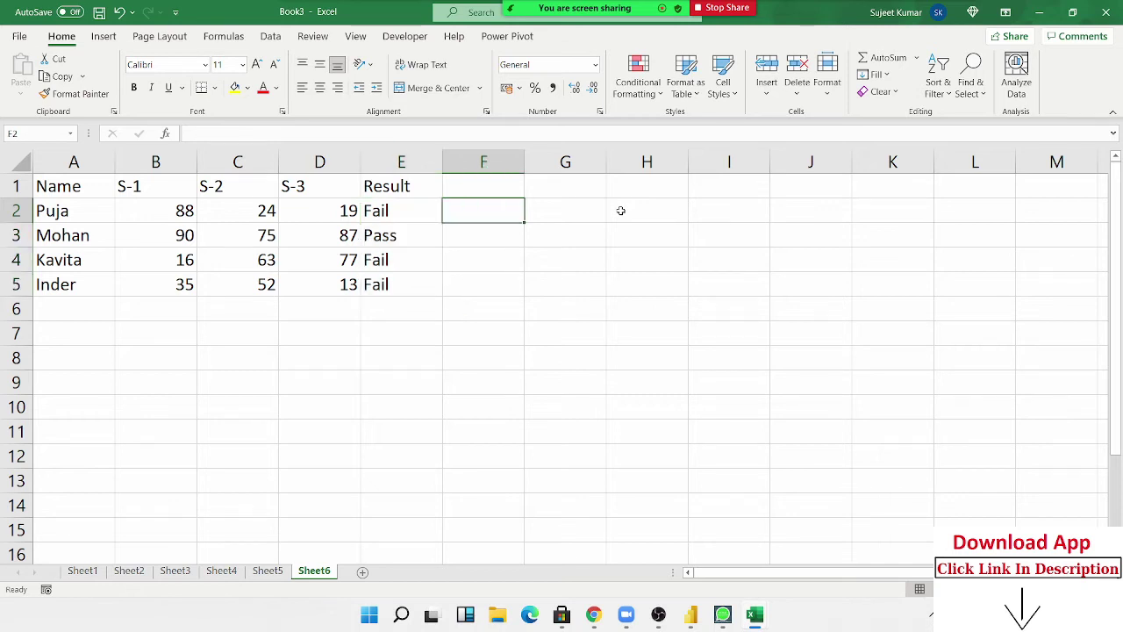
Type =IF(B2>=30,IF(C2>=30,IF(D2>=30,"Pass","S3 Fail"),"S2 Fail"),"S1 Fail") in F2.
{"action": "type", "text": "="}
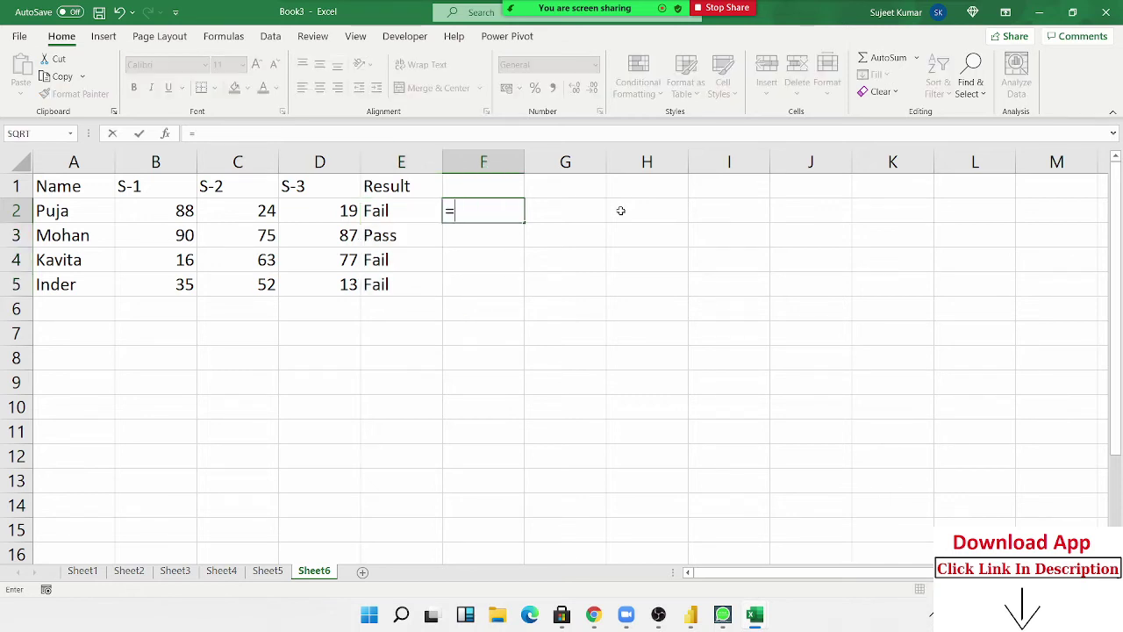
{"action": "type", "text": "IF"}
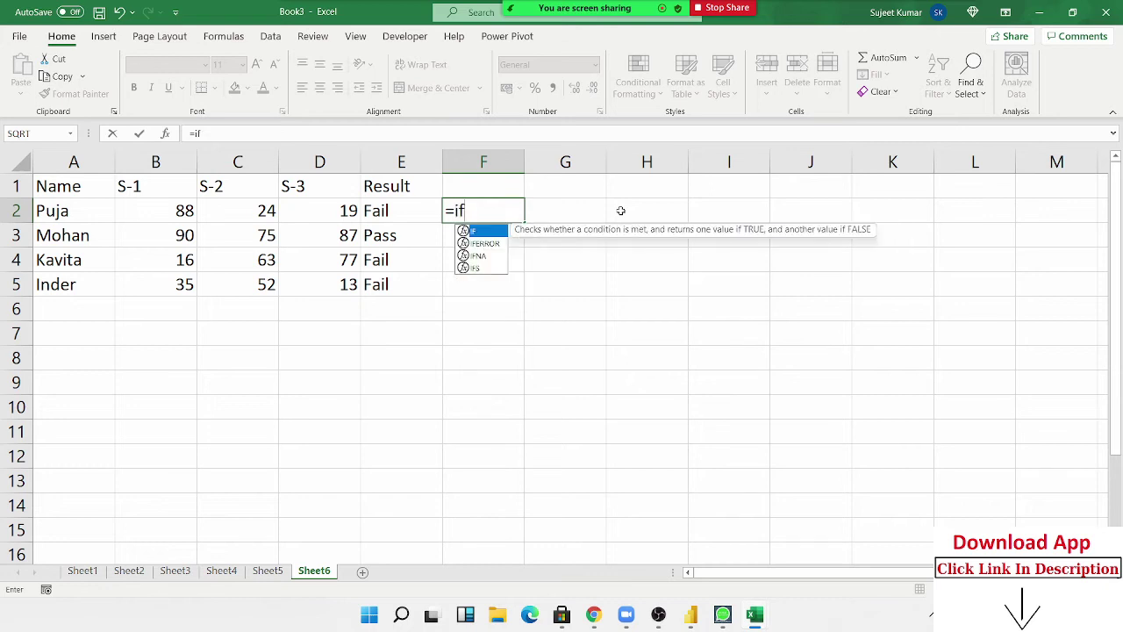
{"action": "type", "text": "("}
{"action": "left_click", "coordinate": [166, 206]}
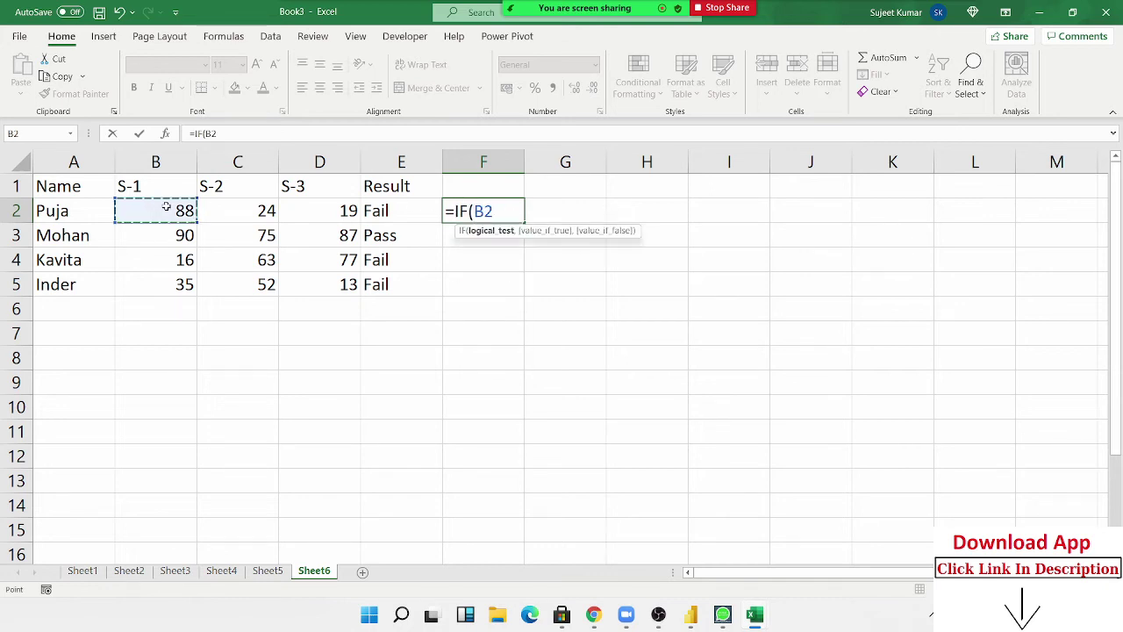
{"action": "type", "text": ">=3"}
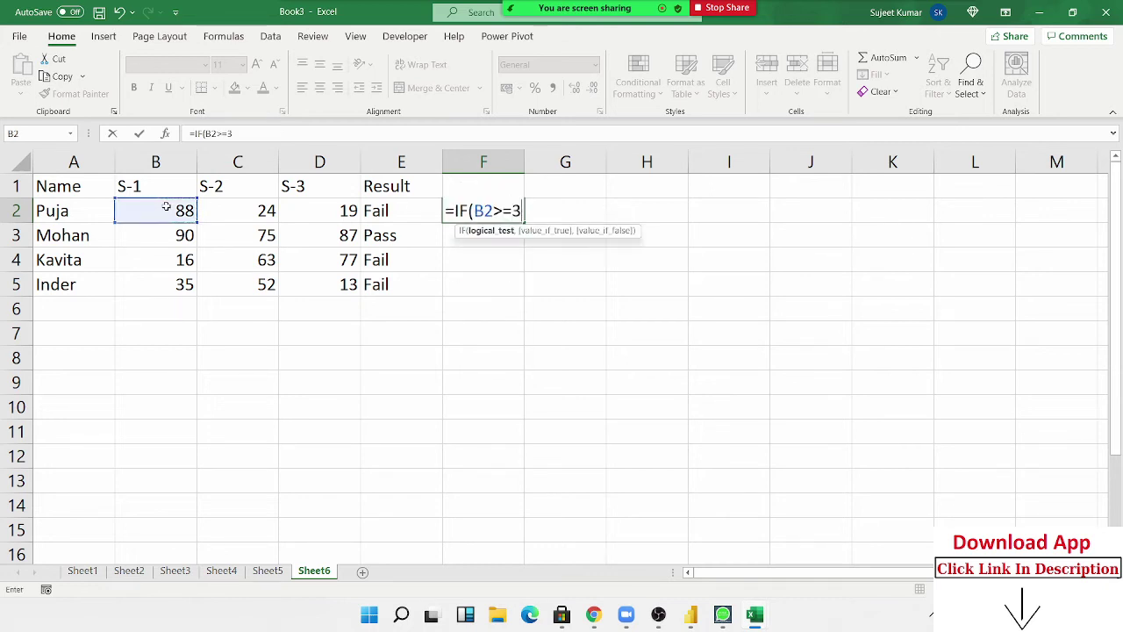
{"action": "type", "text": "0,I"}
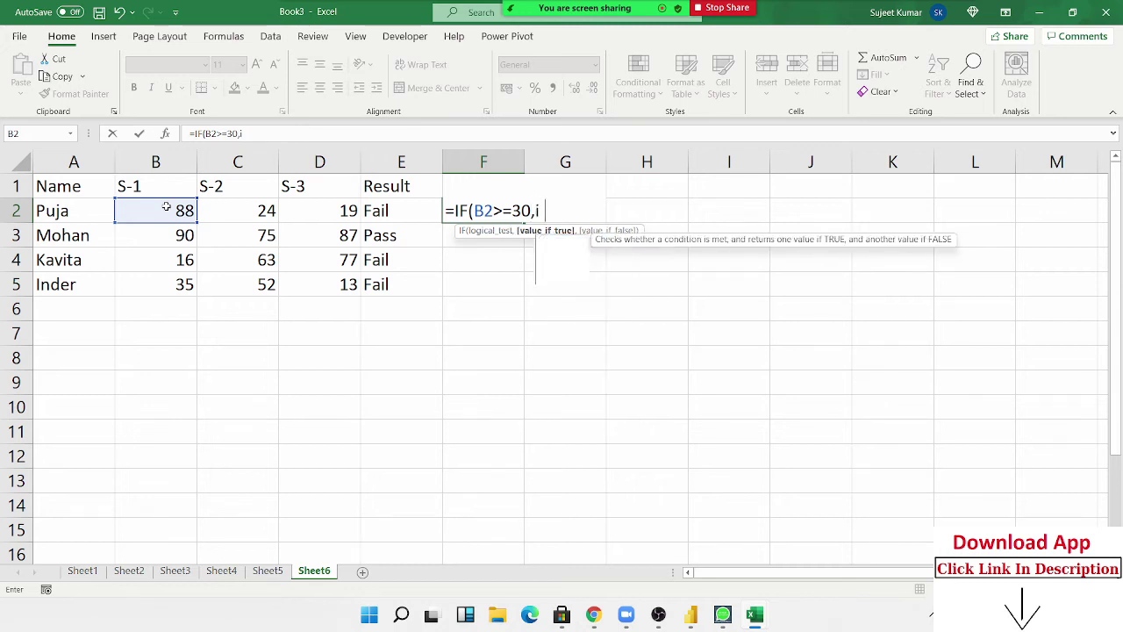
{"action": "type", "text": "F("}
{"action": "left_click", "coordinate": [215, 210]}
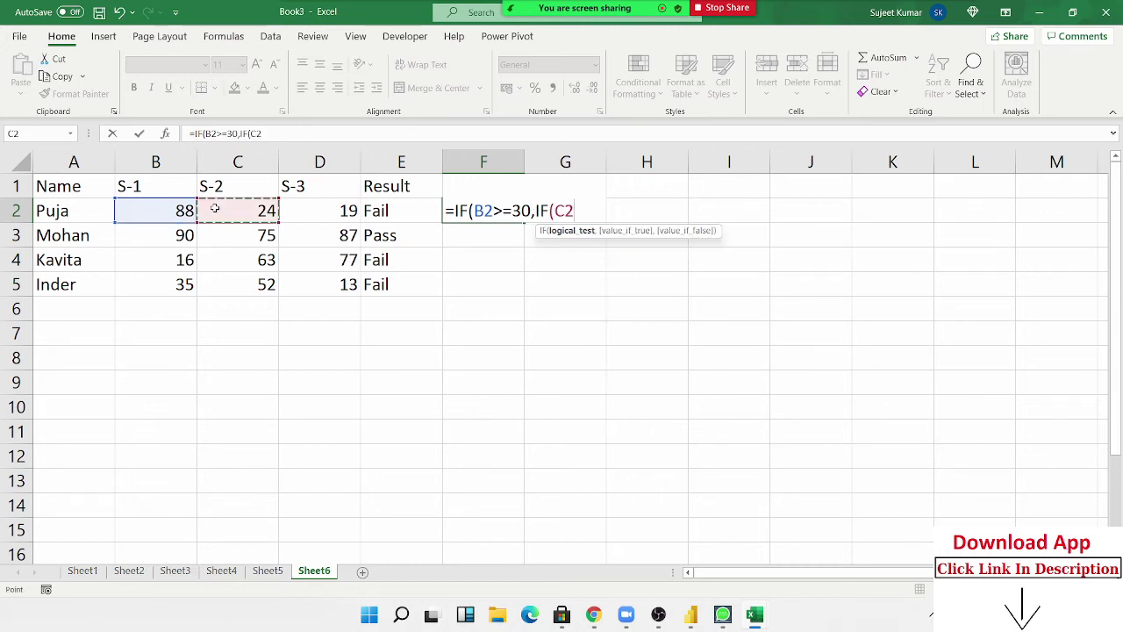
{"action": "type", "text": ">=30"}
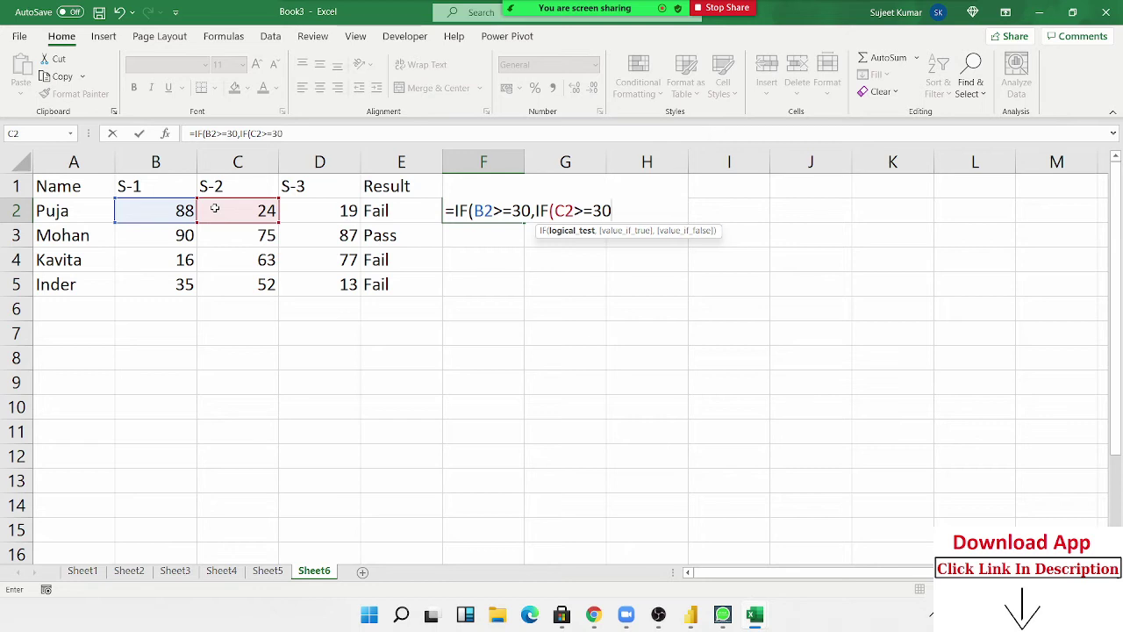
{"action": "type", "text": ",IF("}
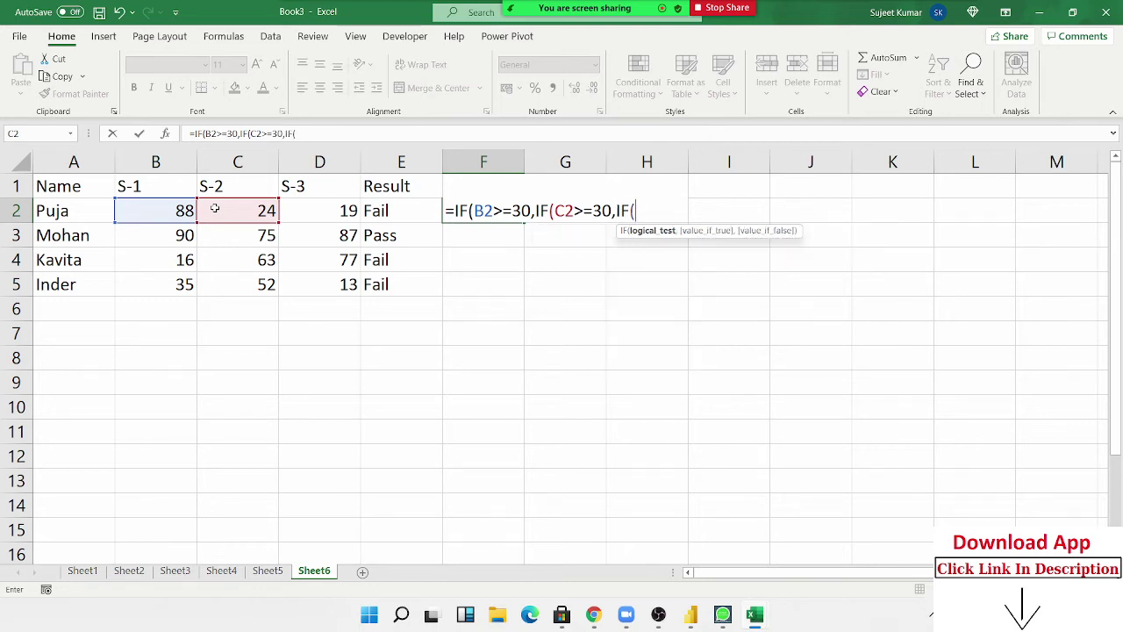
{"action": "left_click", "coordinate": [309, 212]}
{"action": "type", "text": ">=3"}
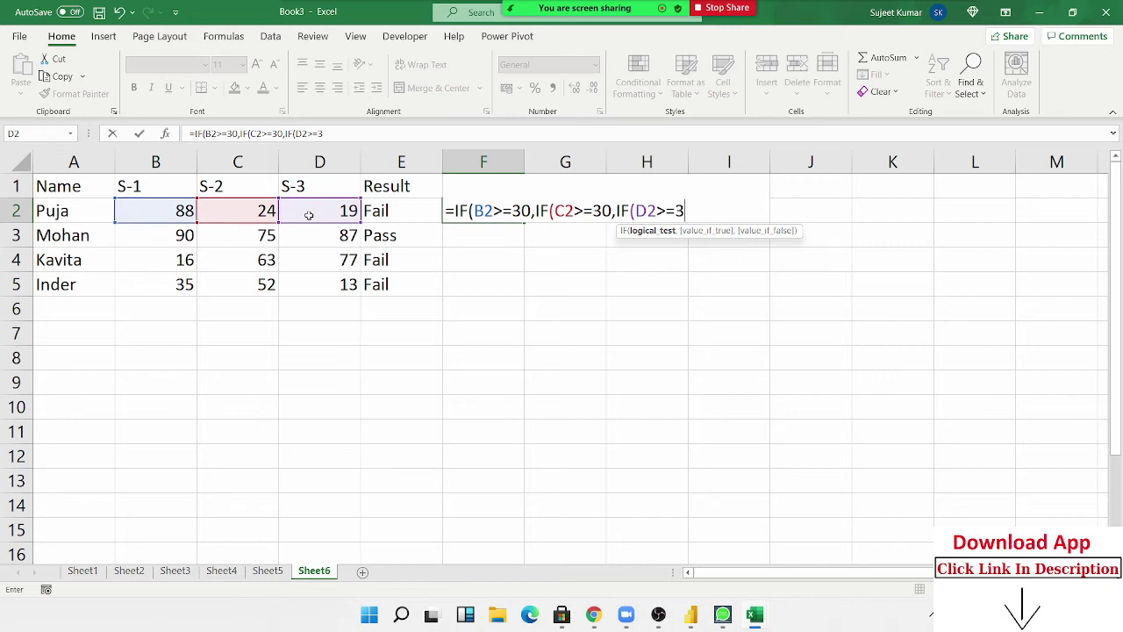
{"action": "type", "text": "0"}
{"action": "type", "text": ",\"Pass"}
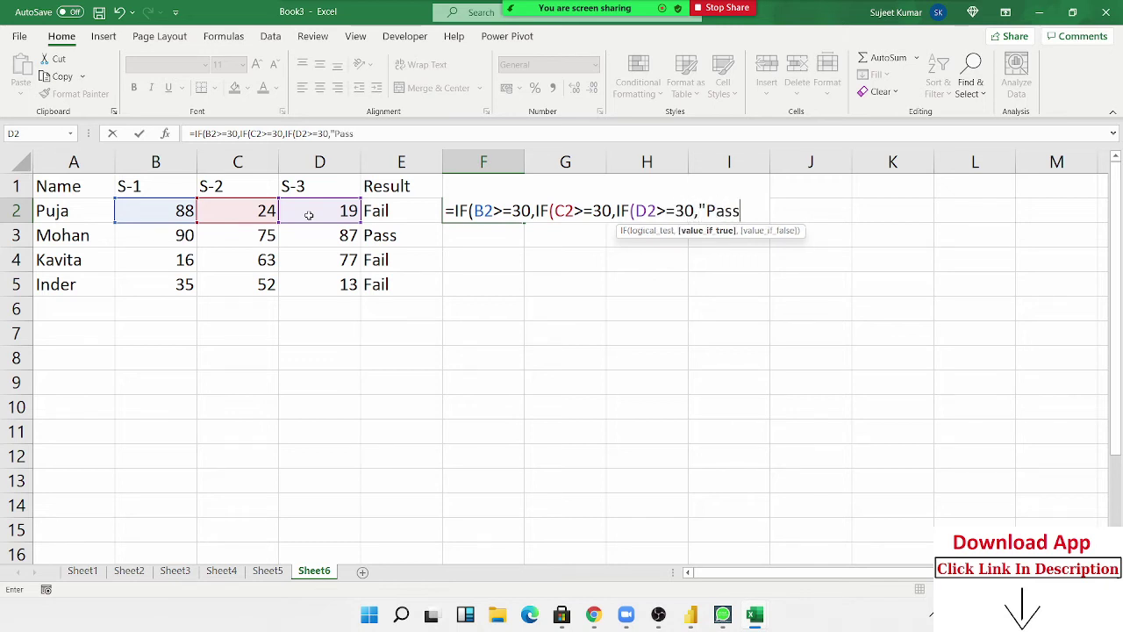
{"action": "type", "text": "\""}
{"action": "type", "text": ",\""}
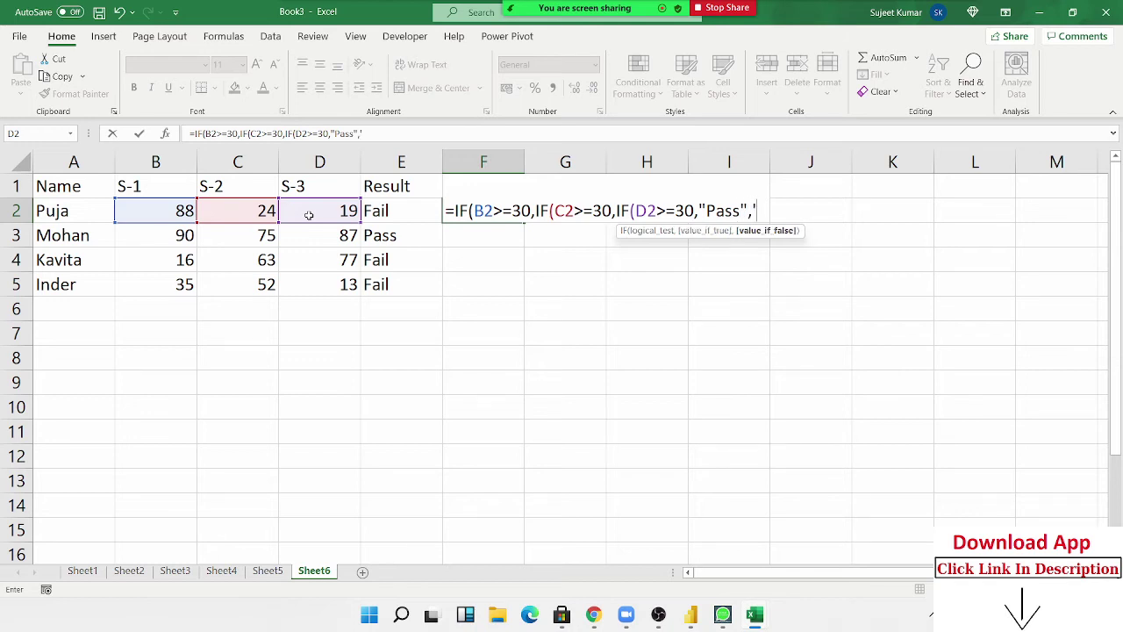
{"action": "type", "text": "S"}
{"action": "type", "text": "3 Fa"}
{"action": "type", "text": "il\""}
{"action": "type", "text": ")"}
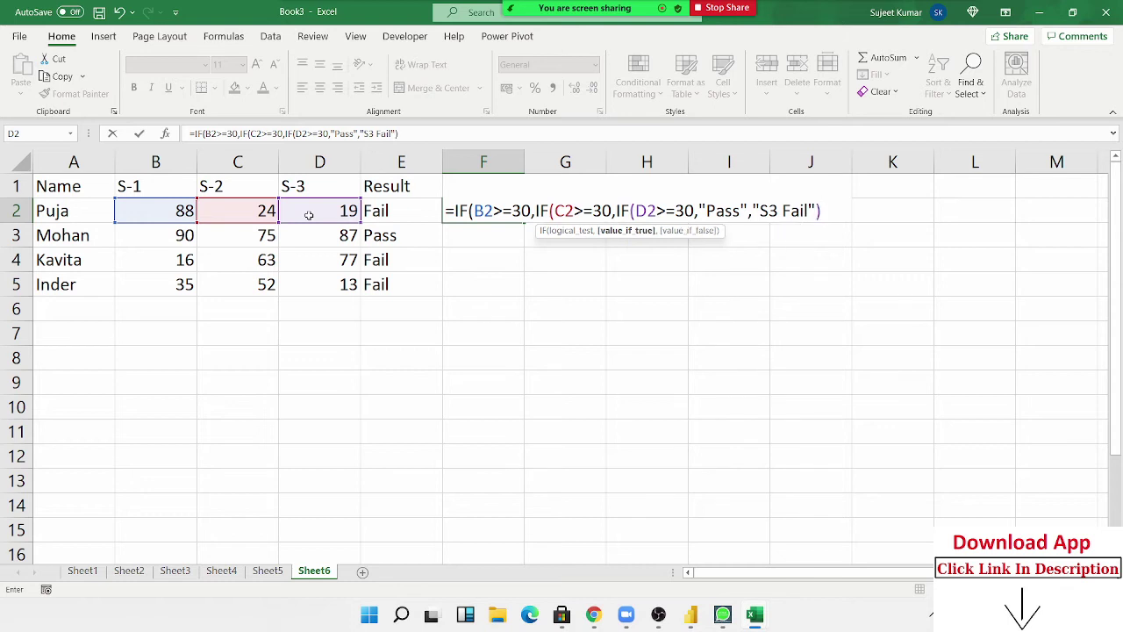
{"action": "type", "text": ",\"S"}
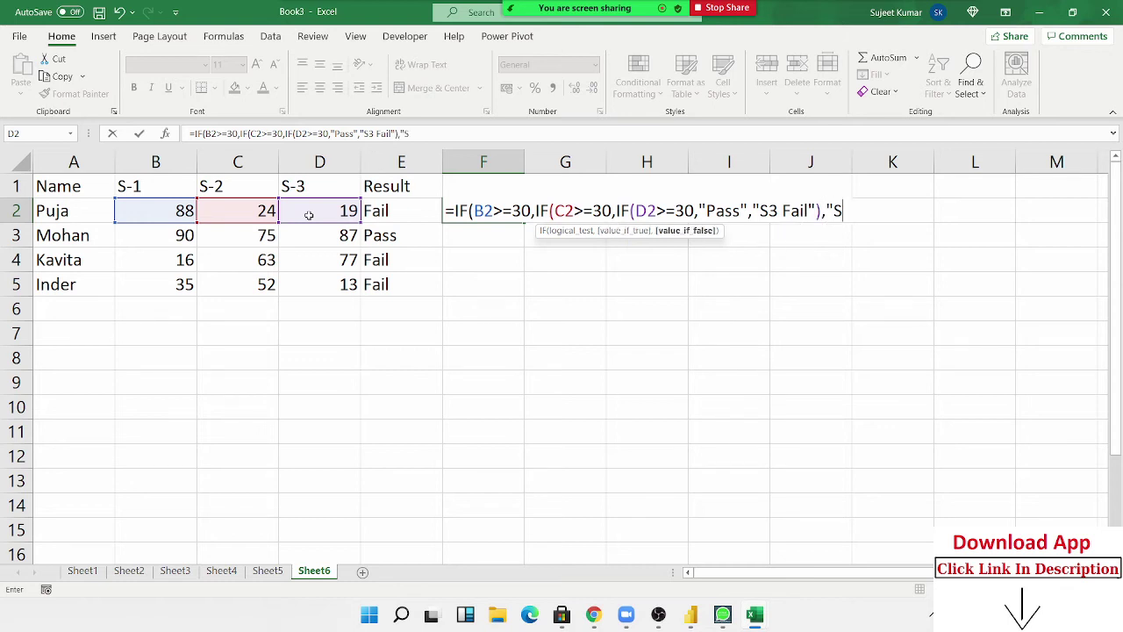
{"action": "type", "text": "2 Fail\""}
{"action": "type", "text": ")"}
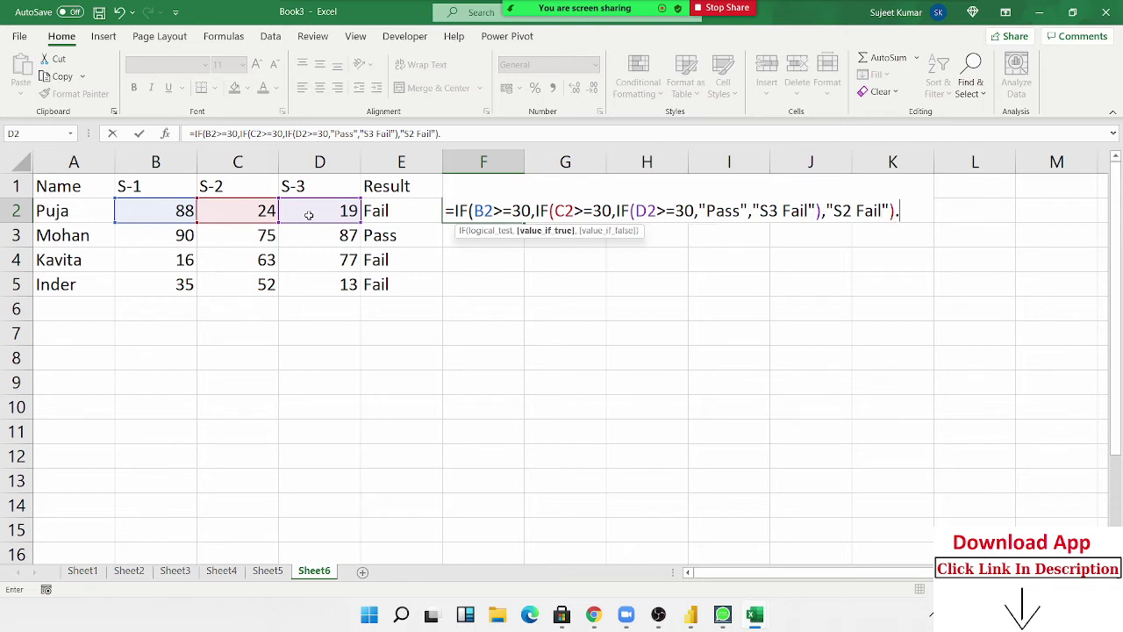
{"action": "type", "text": ",\""}
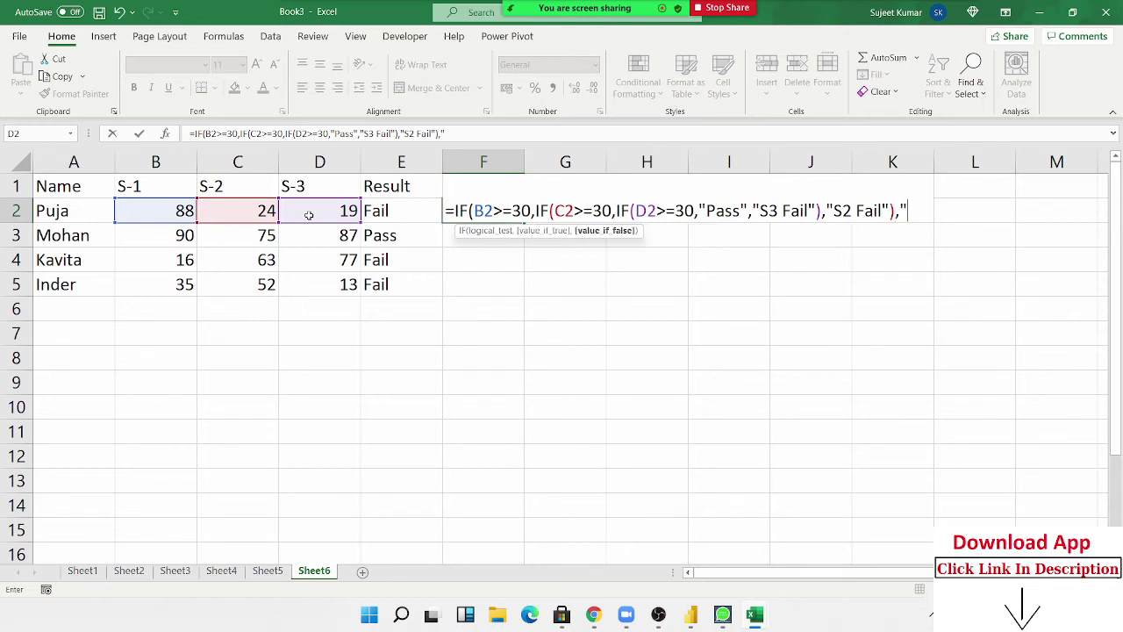
{"action": "type", "text": "Fa"}
{"action": "key", "text": "BackSpace"}
{"action": "key", "text": "BackSpace"}
{"action": "type", "text": "S1"}
{"action": "type", "text": " Fail"}
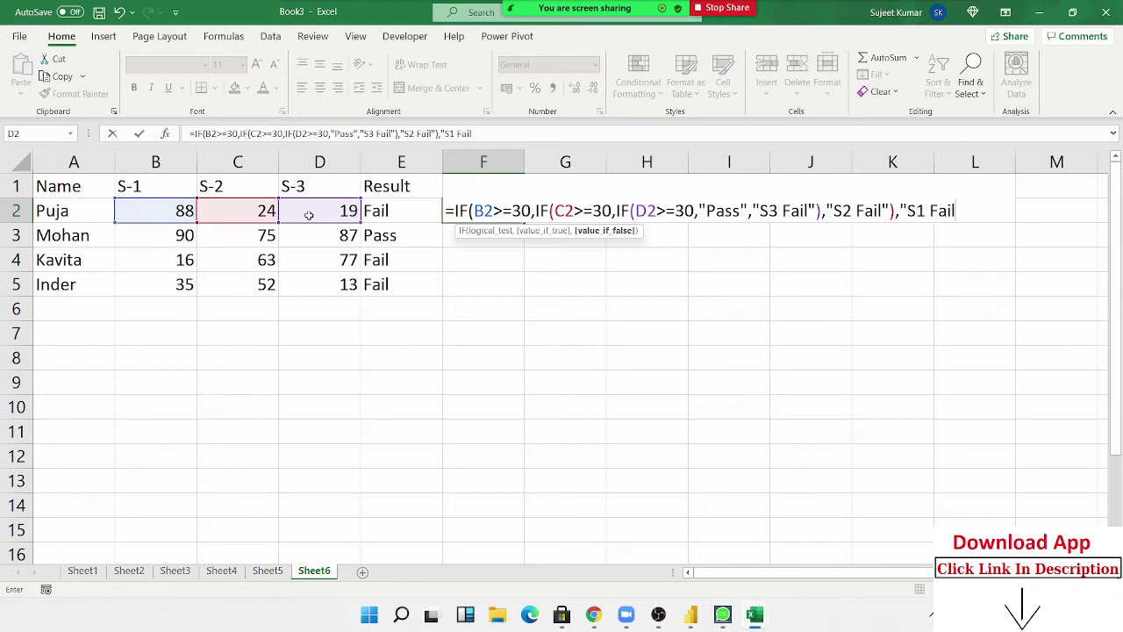
{"action": "type", "text": "\")"}
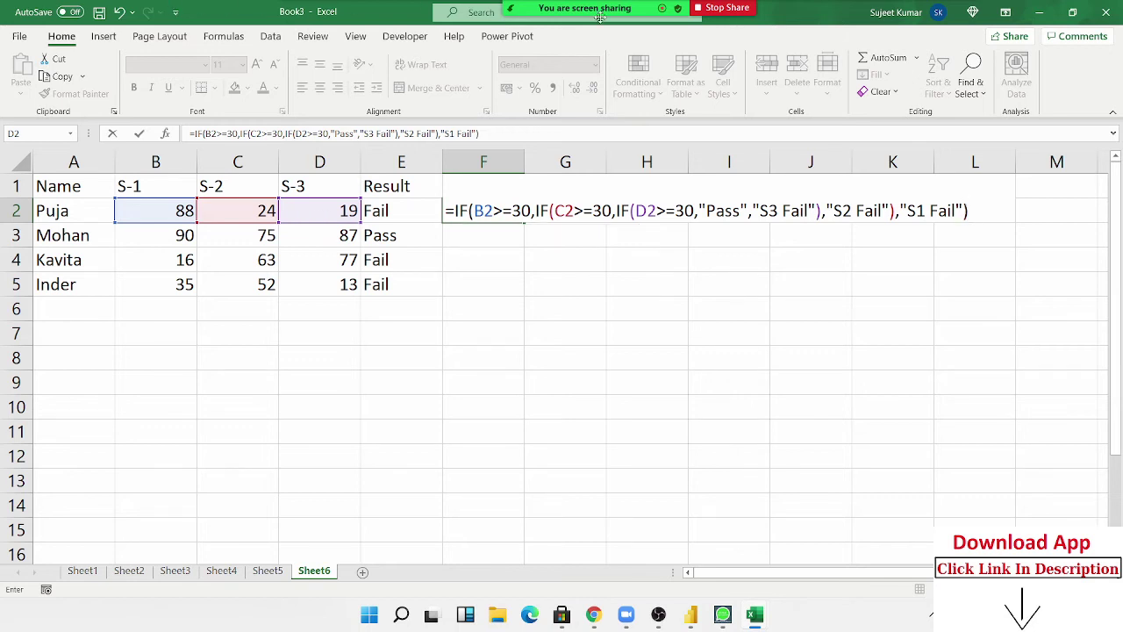
Draw arcs linking the B2, C2 and D2 conditions in F2's formula to their outcomes.
{"action": "left_click", "coordinate": [759, 21]}
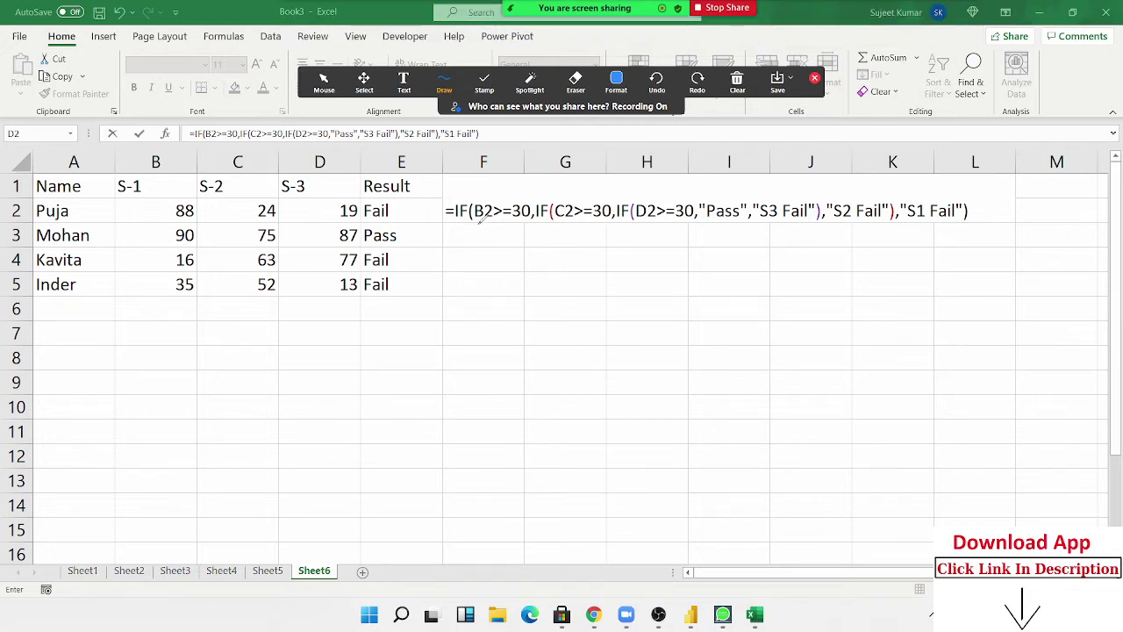
{"action": "left_click_drag", "start_coordinate": [477, 223], "coordinate": [526, 219]}
{"action": "left_click_drag", "start_coordinate": [488, 203], "coordinate": [586, 213]}
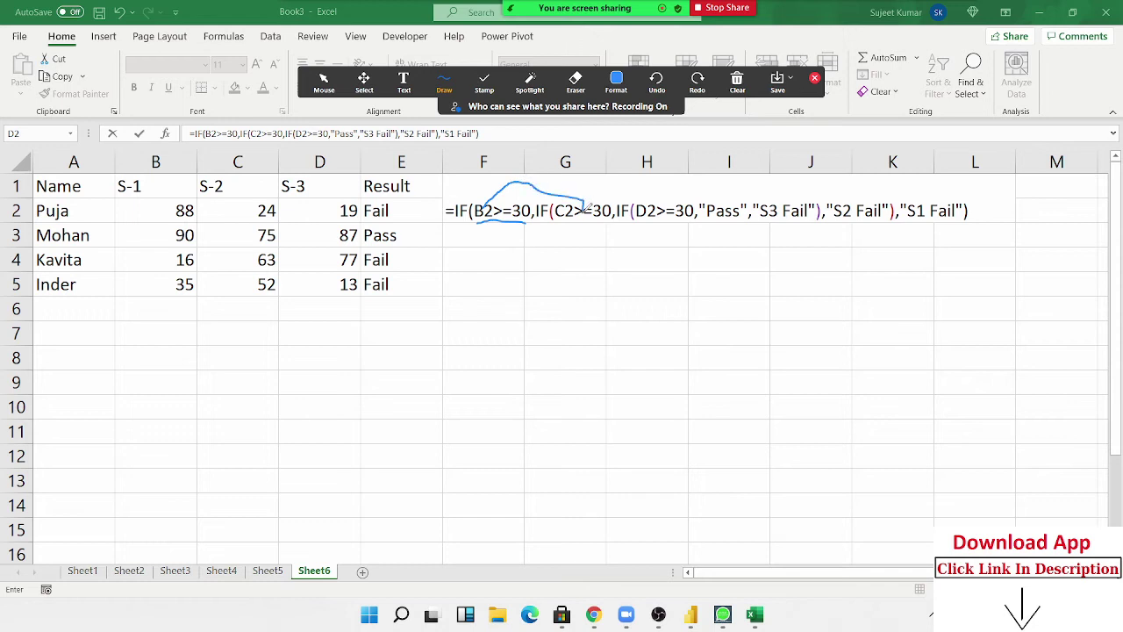
{"action": "mouse_move", "coordinate": [494, 228]}
{"action": "left_mouse_down"}
{"action": "mouse_move", "coordinate": [521, 251]}
{"action": "mouse_move", "coordinate": [833, 255]}
{"action": "mouse_move", "coordinate": [928, 207]}
{"action": "left_mouse_up"}
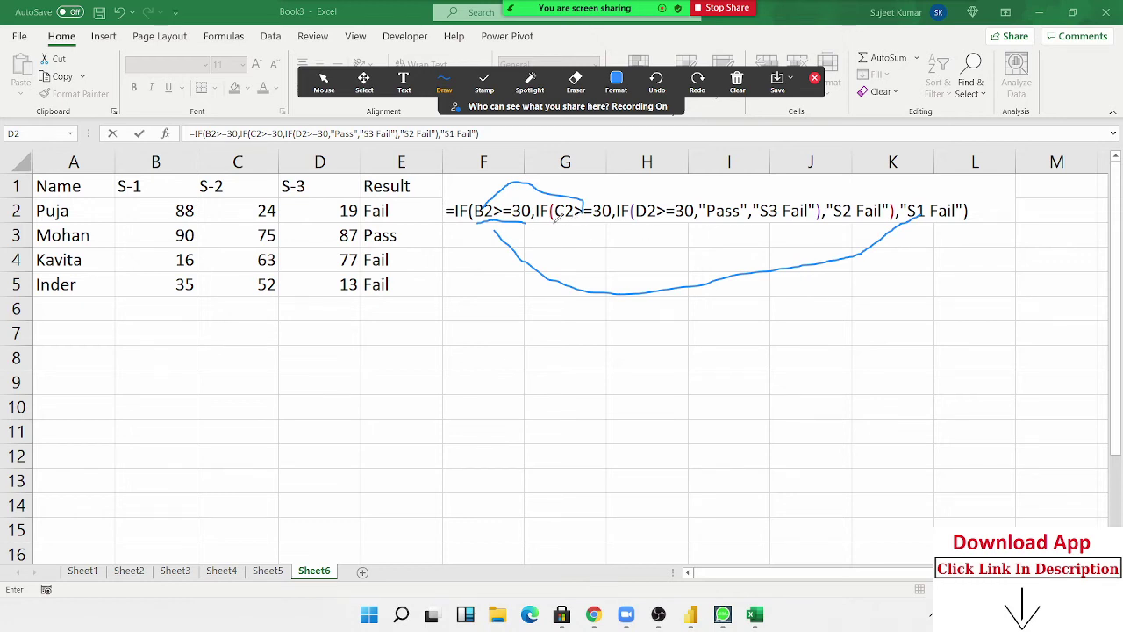
{"action": "left_click_drag", "start_coordinate": [553, 223], "coordinate": [604, 222]}
{"action": "mouse_move", "coordinate": [603, 200]}
{"action": "left_mouse_down"}
{"action": "mouse_move", "coordinate": [628, 174]}
{"action": "mouse_move", "coordinate": [667, 178]}
{"action": "mouse_move", "coordinate": [672, 198]}
{"action": "left_mouse_up"}
{"action": "mouse_move", "coordinate": [586, 225]}
{"action": "left_mouse_down"}
{"action": "mouse_move", "coordinate": [697, 274]}
{"action": "mouse_move", "coordinate": [842, 219]}
{"action": "left_mouse_up"}
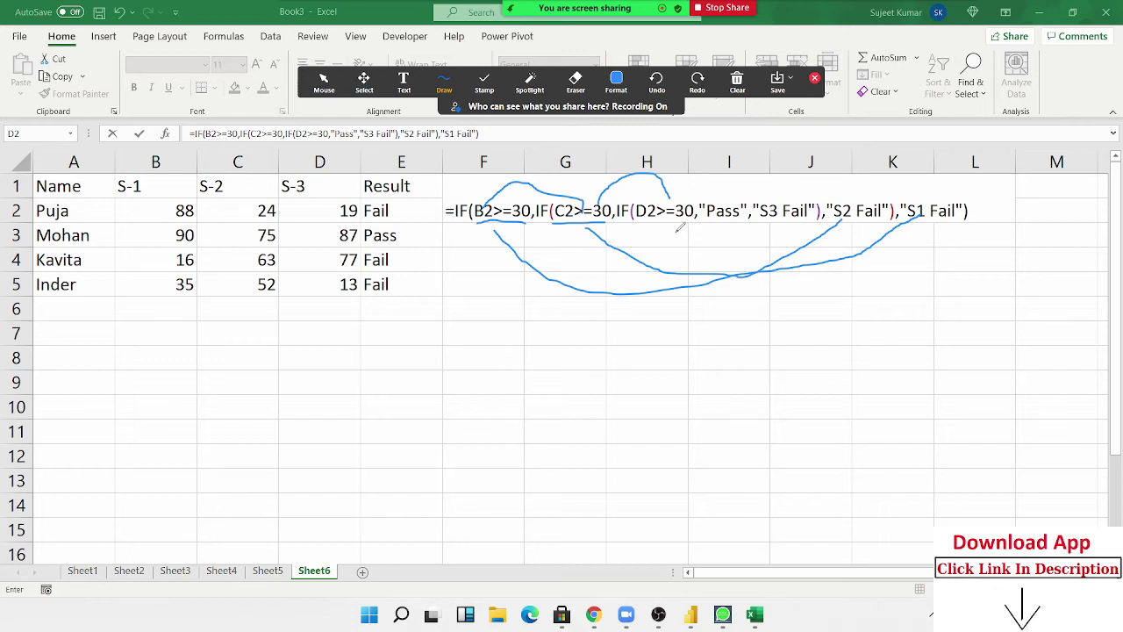
{"action": "mouse_move", "coordinate": [651, 210]}
{"action": "left_mouse_down"}
{"action": "mouse_move", "coordinate": [691, 226]}
{"action": "mouse_move", "coordinate": [694, 186]}
{"action": "mouse_move", "coordinate": [717, 186]}
{"action": "mouse_move", "coordinate": [721, 209]}
{"action": "left_mouse_up"}
{"action": "mouse_move", "coordinate": [658, 215]}
{"action": "left_mouse_down"}
{"action": "mouse_move", "coordinate": [678, 227]}
{"action": "mouse_move", "coordinate": [776, 218]}
{"action": "left_mouse_up"}
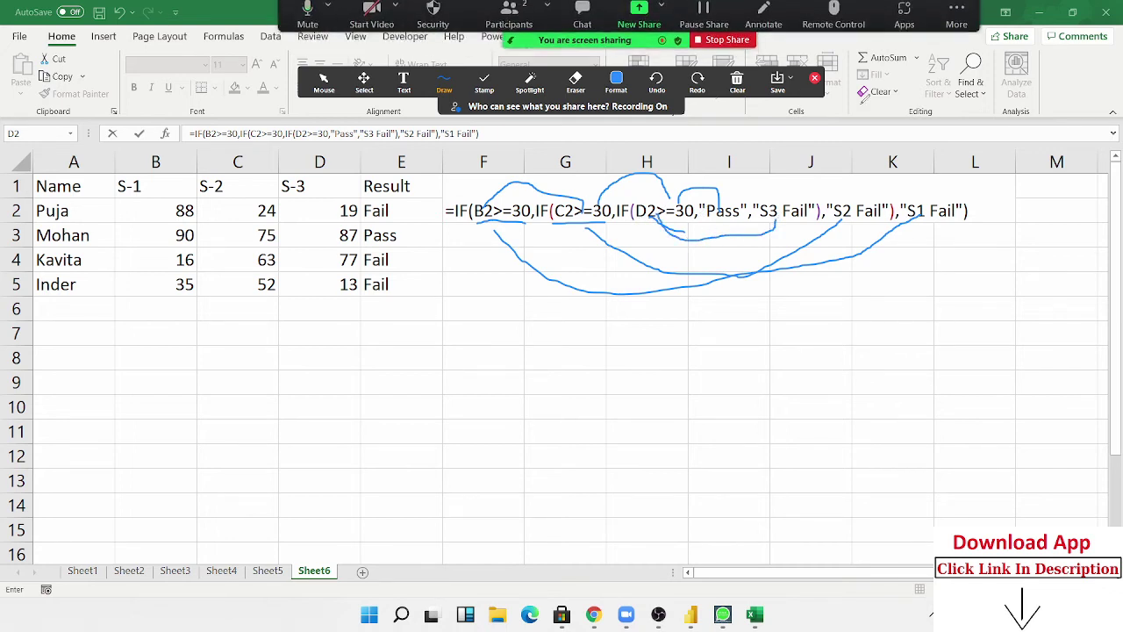
{"action": "left_click", "coordinate": [737, 80]}
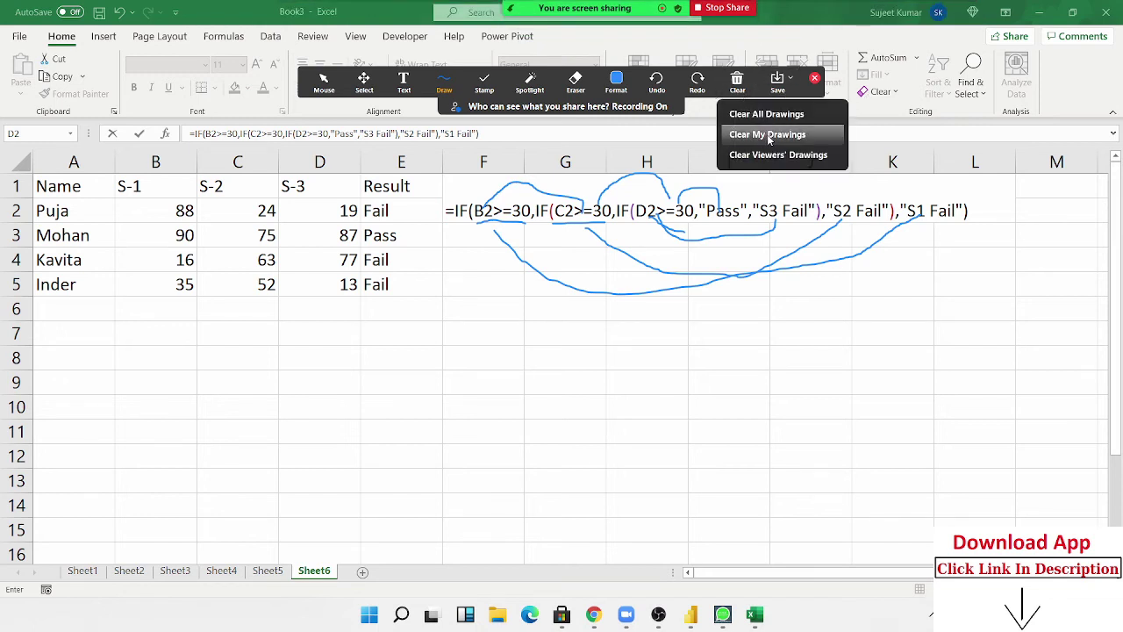
Clear the screen drawings and enter the nested IF formula in F2.
{"action": "left_click", "coordinate": [768, 136]}
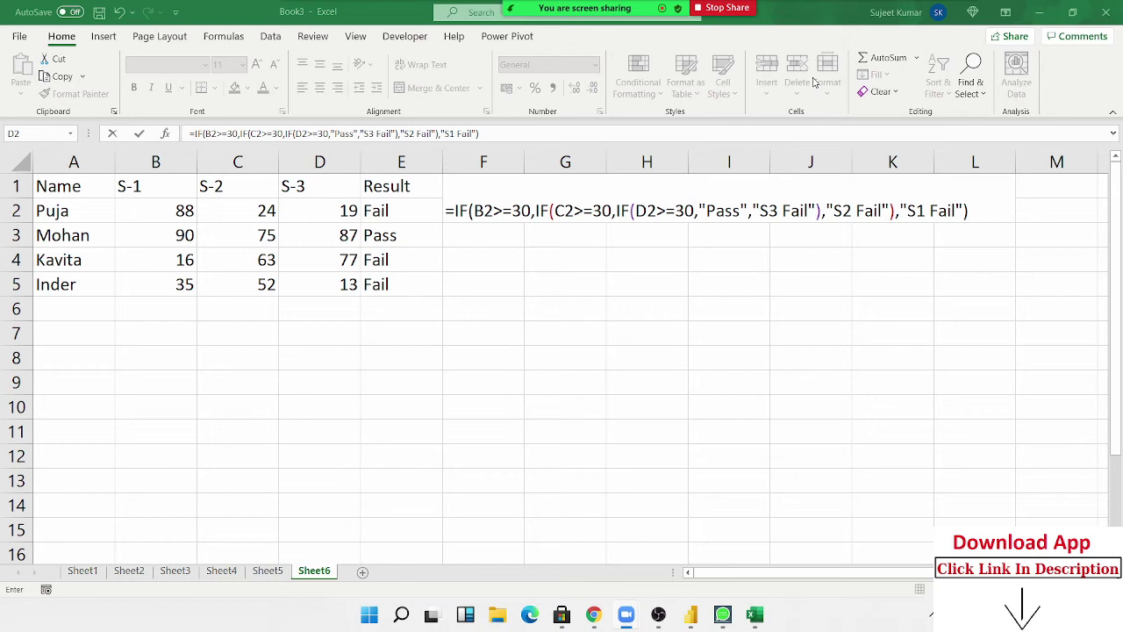
{"action": "key", "text": "Return"}
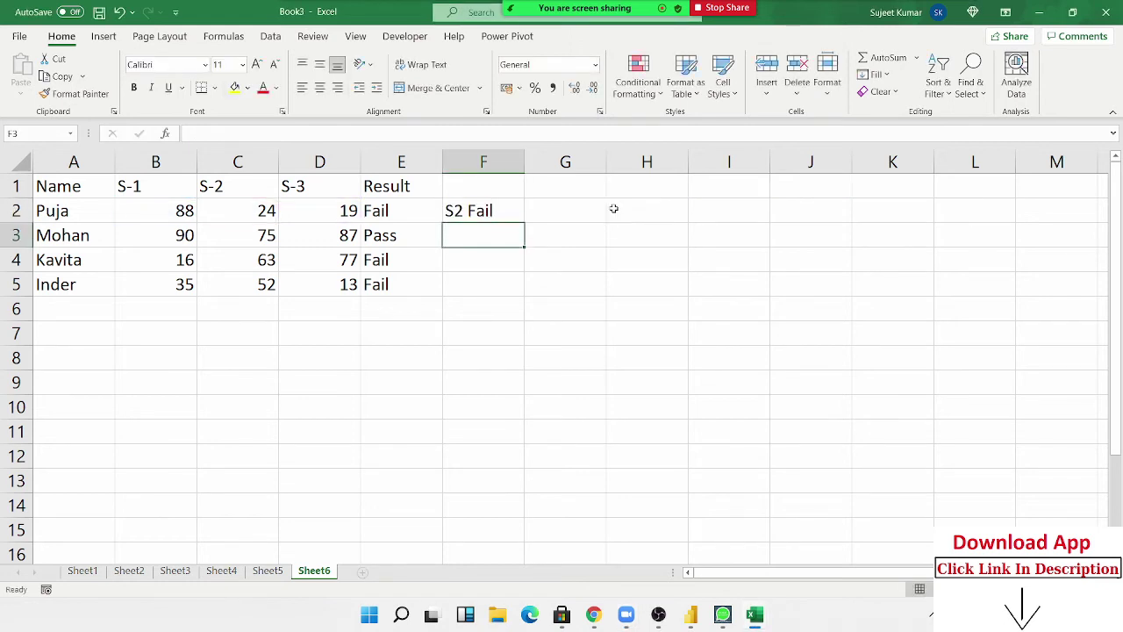
{"action": "key", "text": "Up"}
Fill F2's formula down to F5, giving S2 Fail, Pass, S1 Fail and S3 Fail.
{"action": "key", "text": "Left"}
{"action": "key", "text": "ctrl+Down"}
{"action": "key", "text": "Right"}
{"action": "key", "text": "shift+Up"}
{"action": "key", "text": "shift+Up"}
{"action": "key", "text": "shift+Up"}
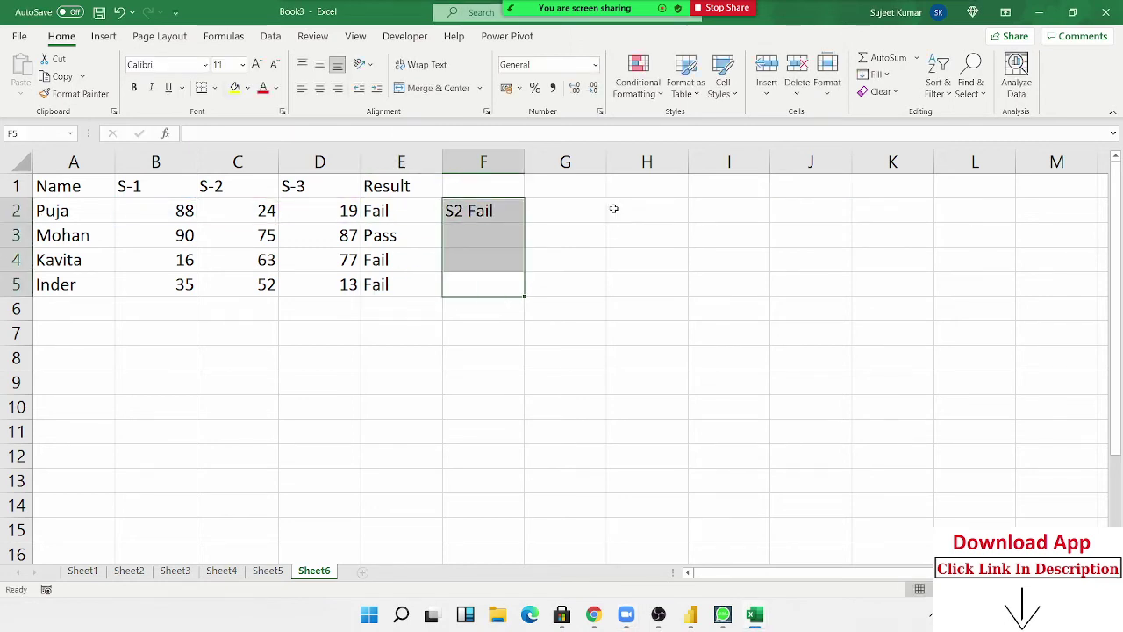
{"action": "key", "text": "ctrl+d"}
{"action": "key", "text": "ctrl+q"}
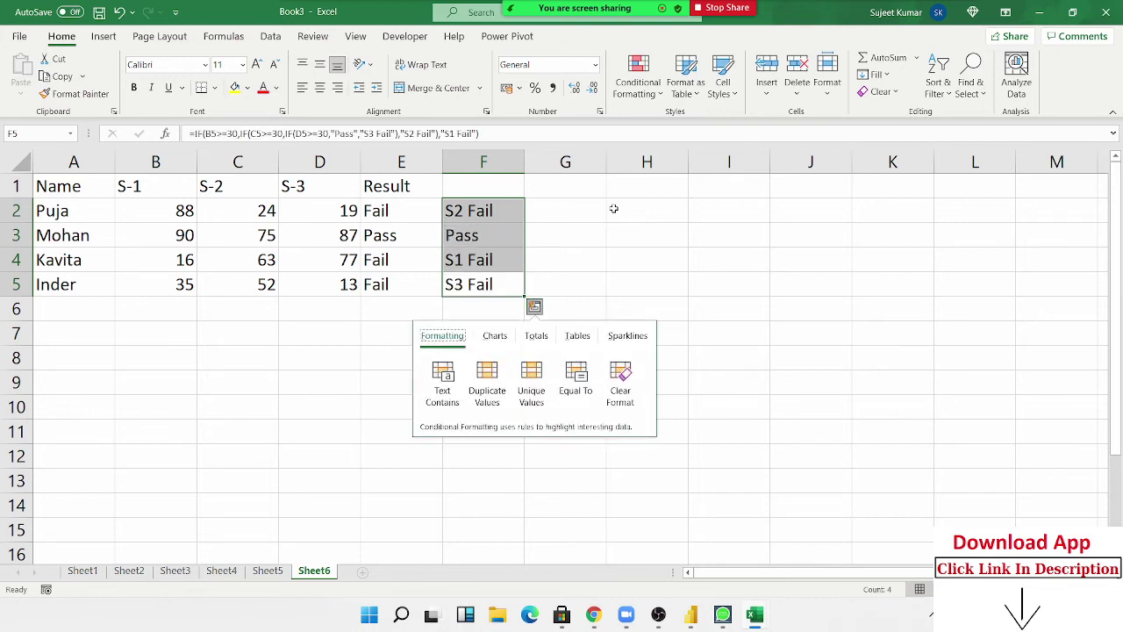
{"action": "key", "text": "Escape"}
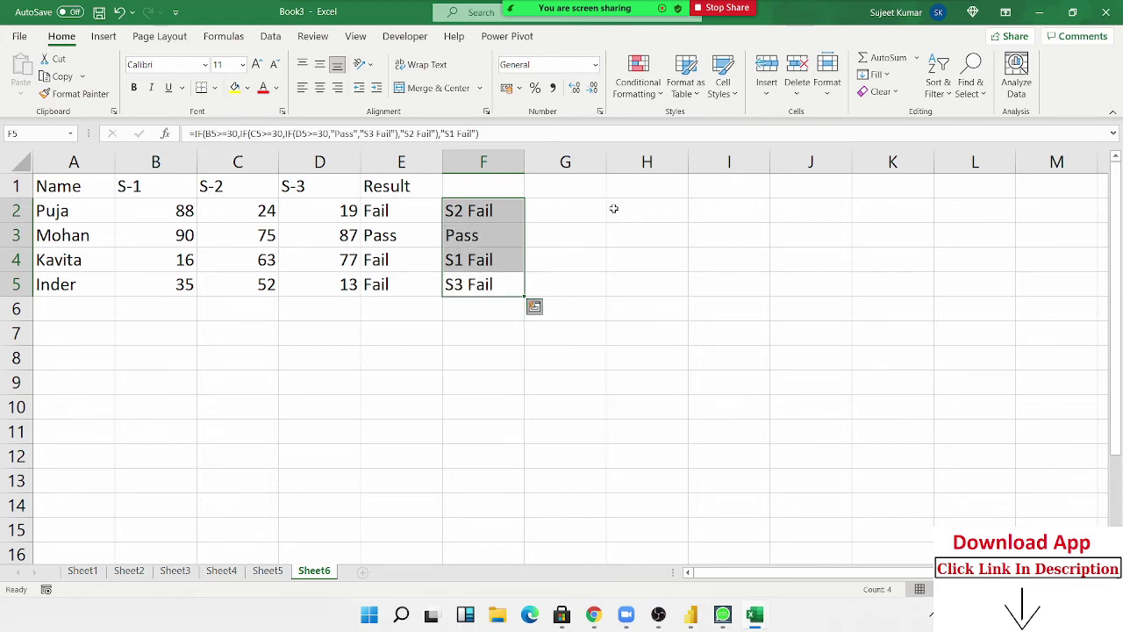
{"action": "left_click_drag", "start_coordinate": [112, 355], "coordinate": [114, 342]}
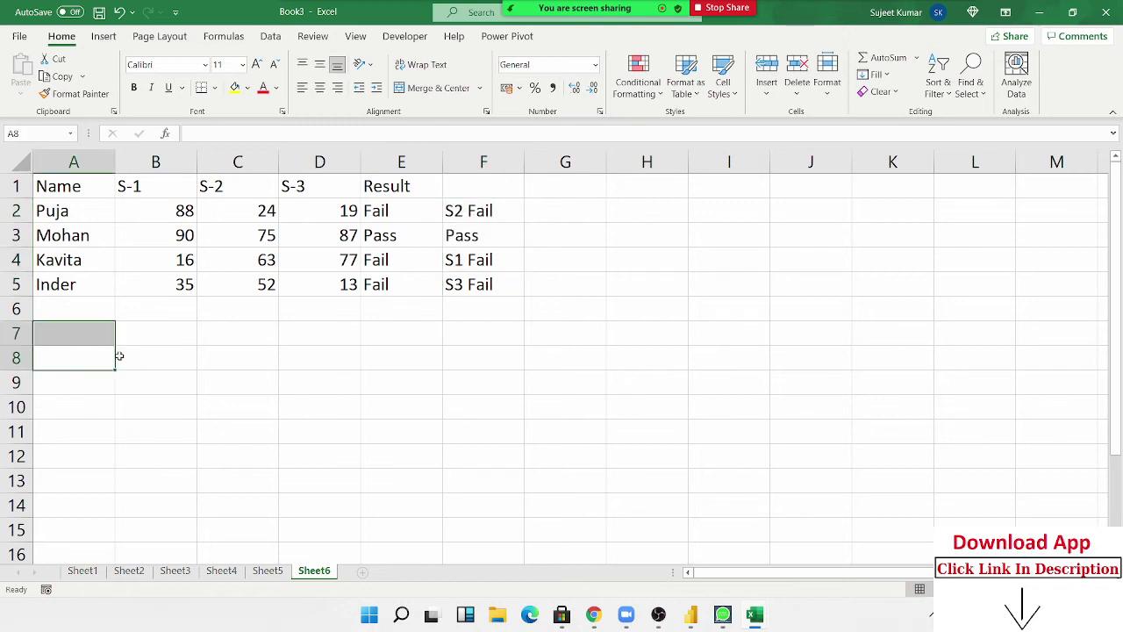
{"action": "left_click", "coordinate": [131, 383]}
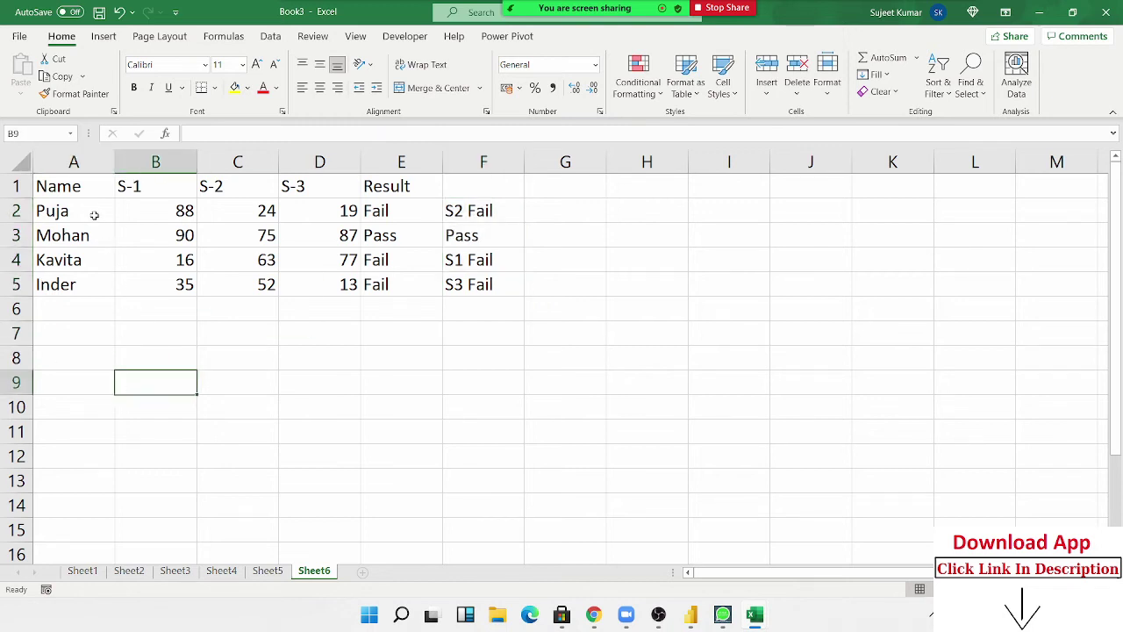
{"action": "scroll", "coordinate": [167, 439], "scroll_direction": "down", "scroll_amount": 2}
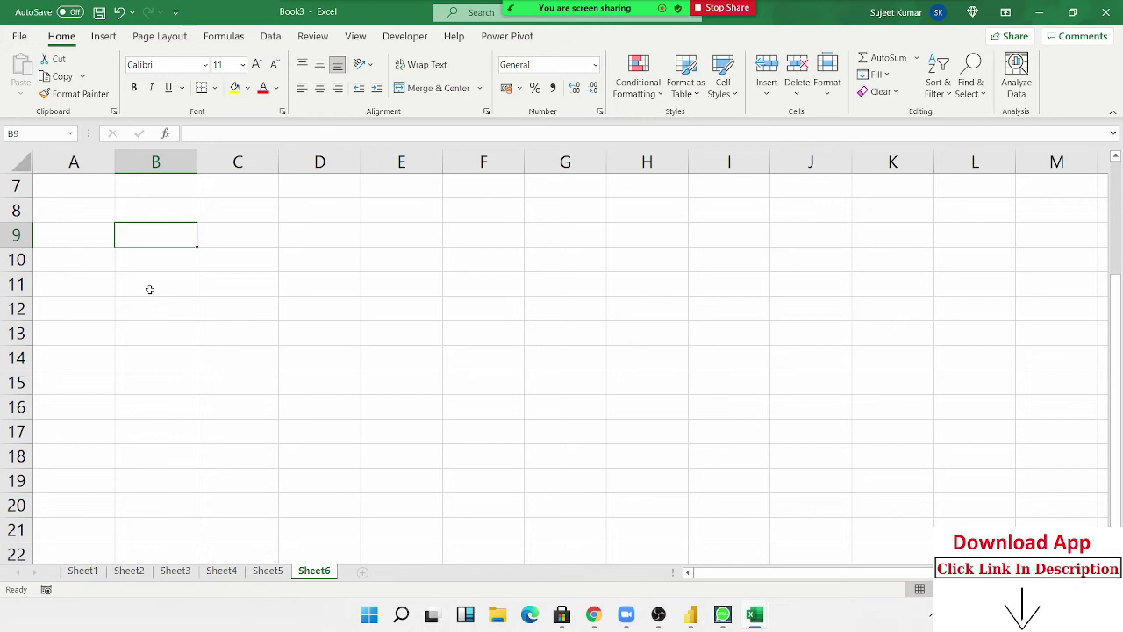
{"action": "scroll", "coordinate": [153, 293], "scroll_direction": "up", "scroll_amount": 2}
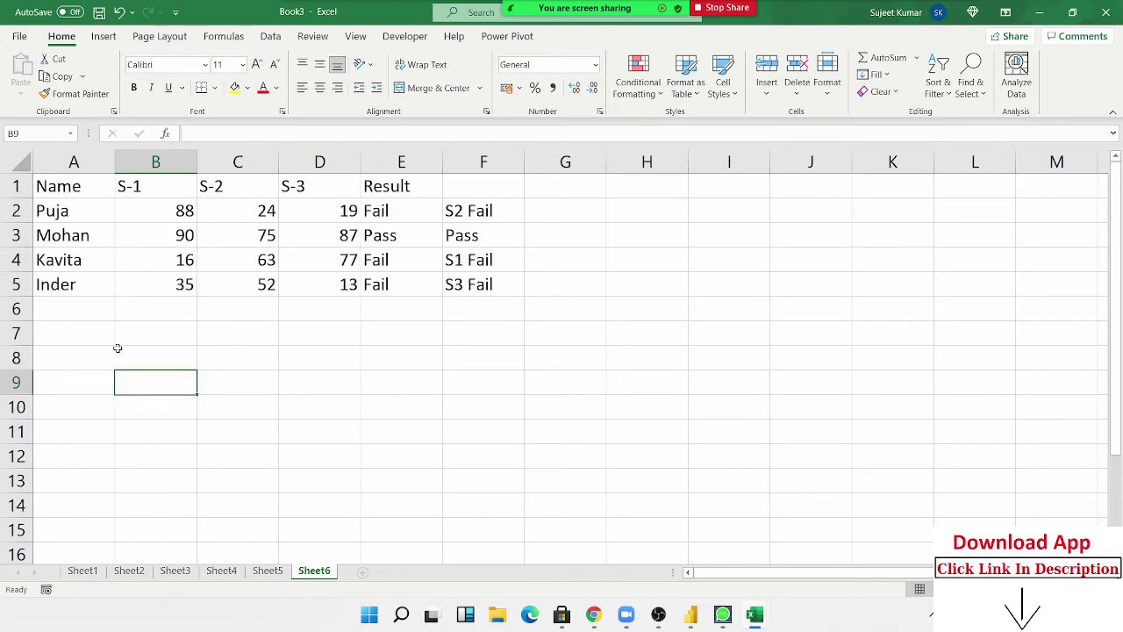
Enter the headings Day in A9 and Office in B9.
{"action": "scroll", "coordinate": [110, 348], "scroll_direction": "down", "scroll_amount": 2}
{"action": "left_click", "coordinate": [67, 240]}
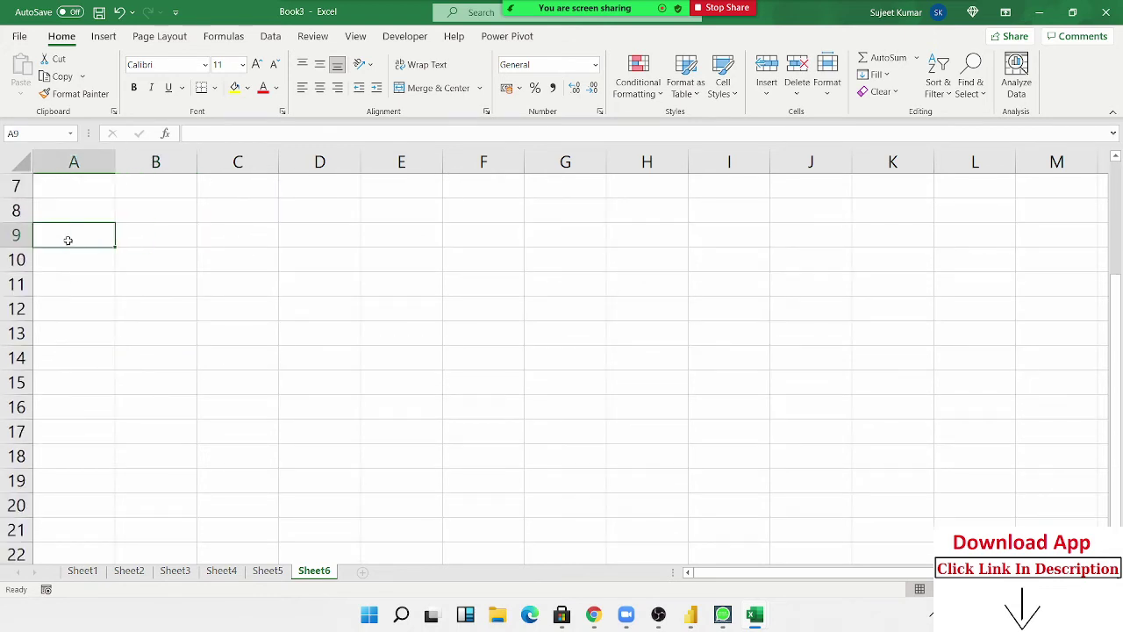
{"action": "type", "text": "Day"}
{"action": "key", "text": "Return"}
{"action": "key", "text": "Up"}
{"action": "key", "text": "Right"}
{"action": "type", "text": "Offic"}
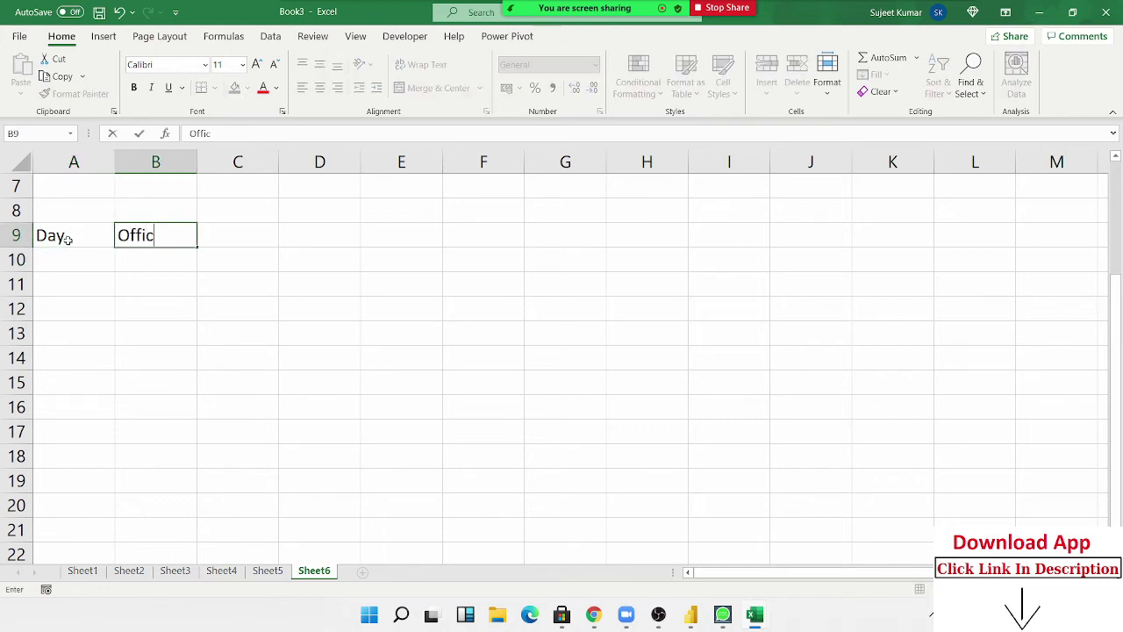
{"action": "type", "text": "e"}
{"action": "key", "text": "Return"}
Enter Sun in A10 and fill the weekdays down to A19, ending on Tue.
{"action": "key", "text": "Left"}
{"action": "type", "text": "S"}
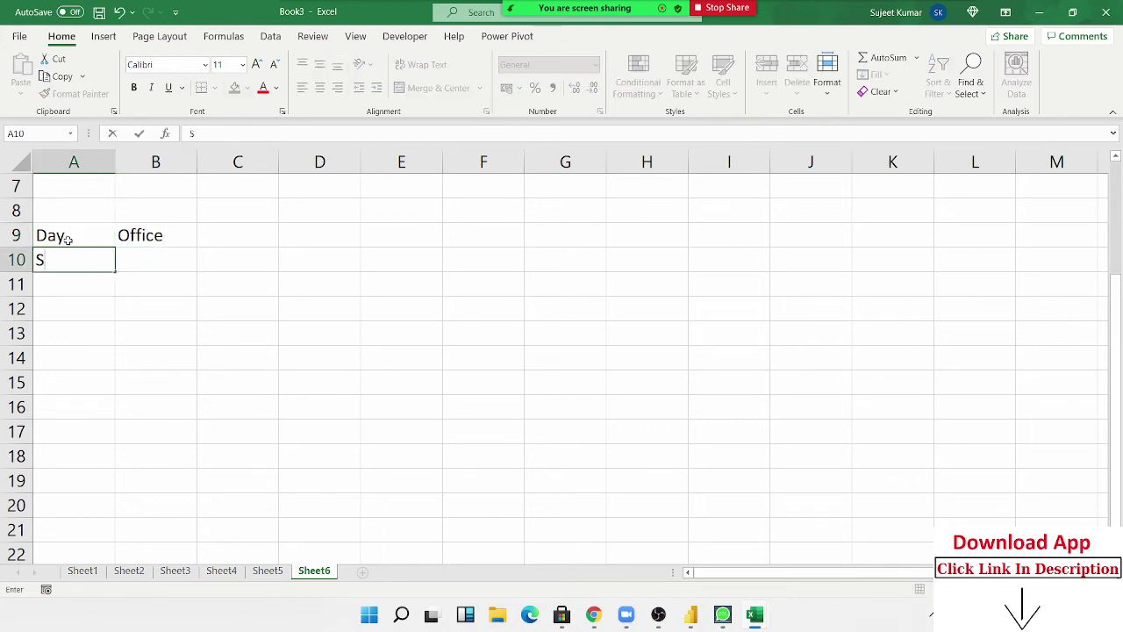
{"action": "type", "text": "un"}
{"action": "key", "text": "Return"}
{"action": "left_click", "coordinate": [91, 263]}
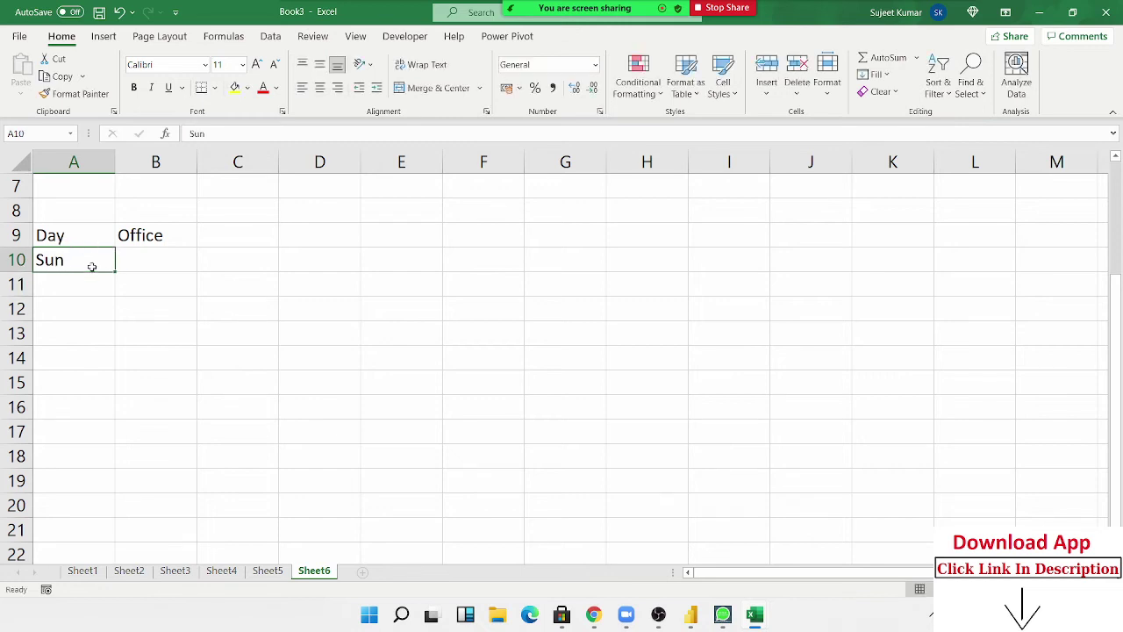
{"action": "left_click_drag", "start_coordinate": [114, 271], "coordinate": [97, 487]}
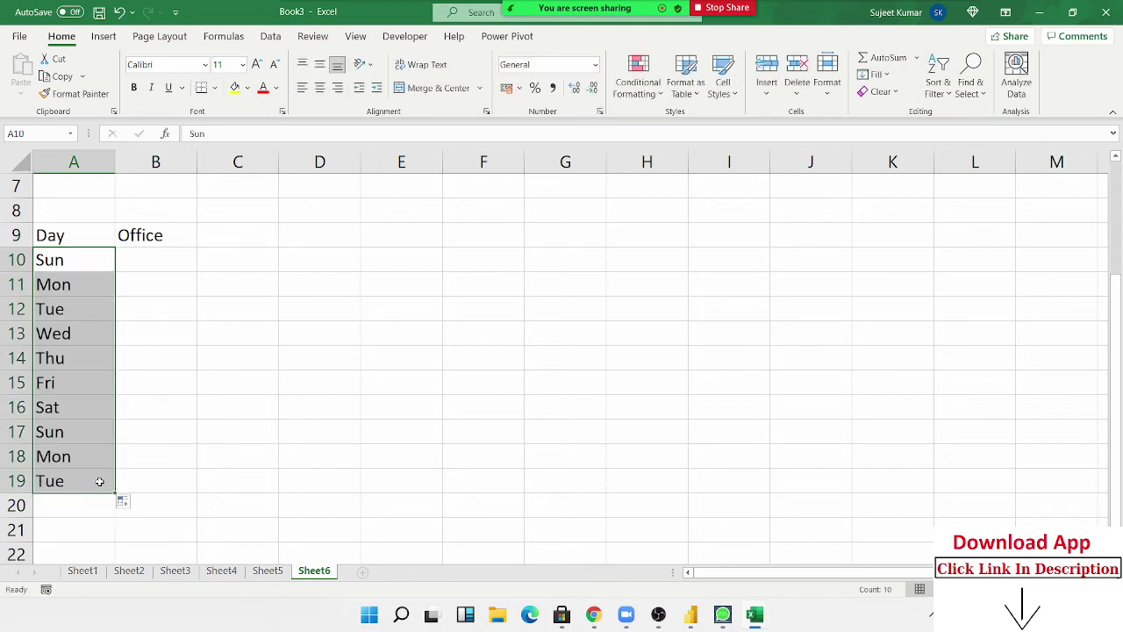
{"action": "scroll", "coordinate": [105, 413], "scroll_direction": "down", "scroll_amount": 1}
{"action": "scroll", "coordinate": [110, 400], "scroll_direction": "up", "scroll_amount": 1}
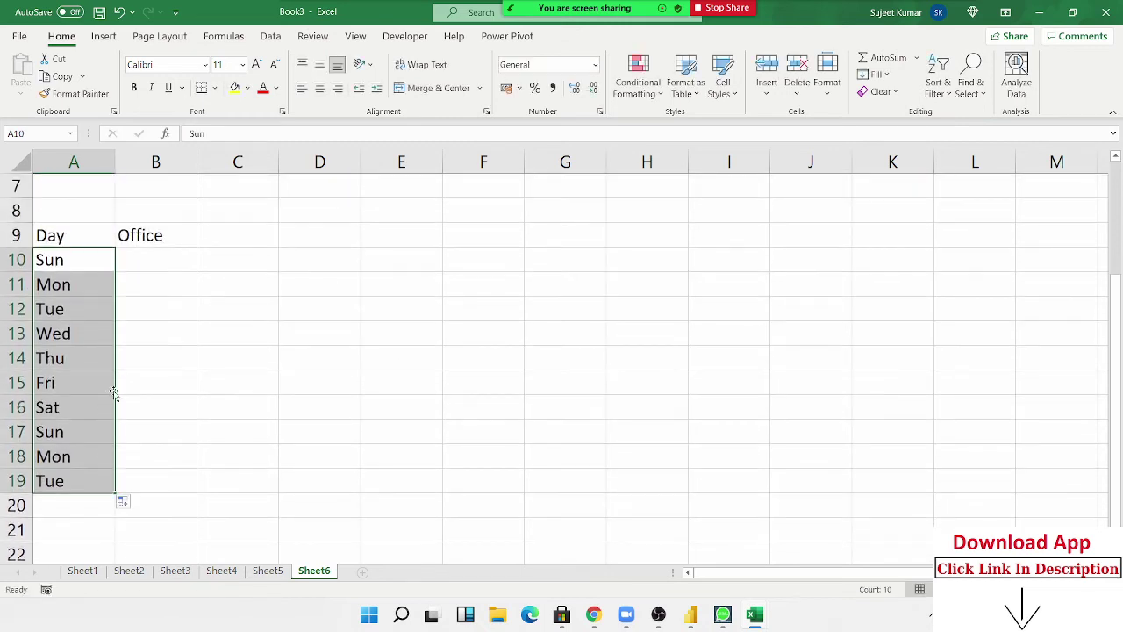
{"action": "left_click", "coordinate": [169, 265]}
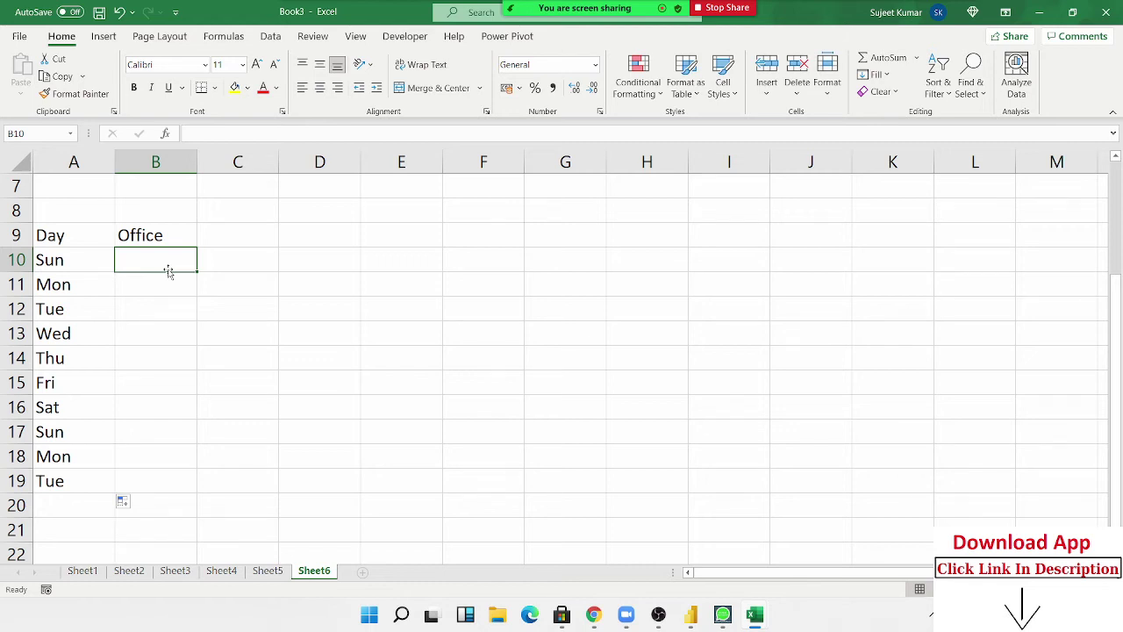
Replace a started AND with =OR(A10="sat",A10="Sun") in B10 and enter it.
{"action": "type", "text": "="}
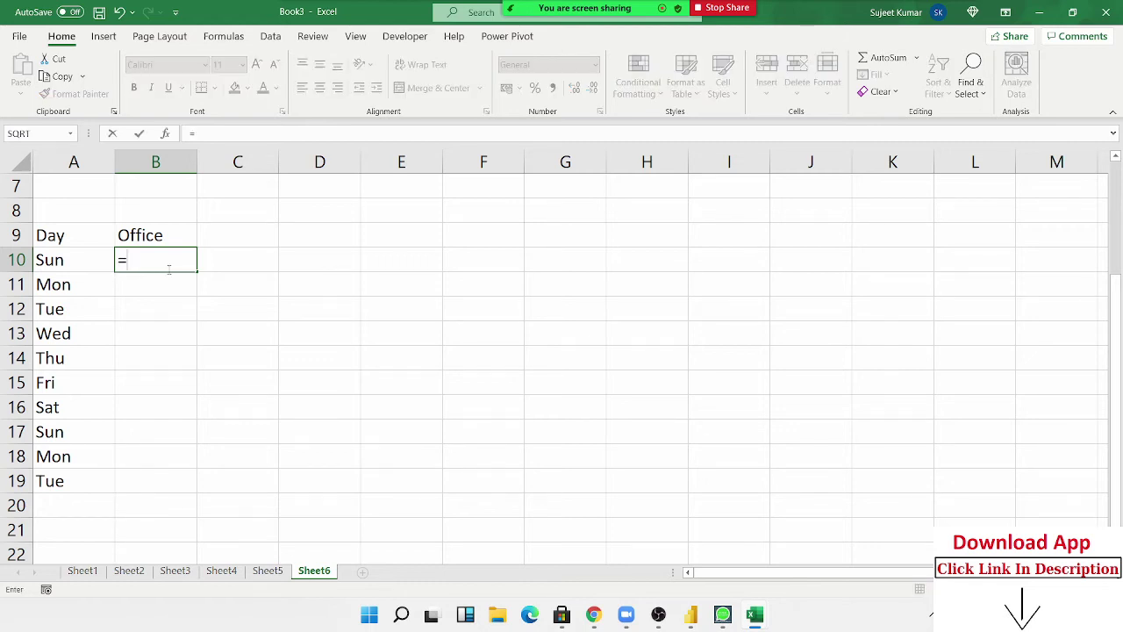
{"action": "type", "text": "and"}
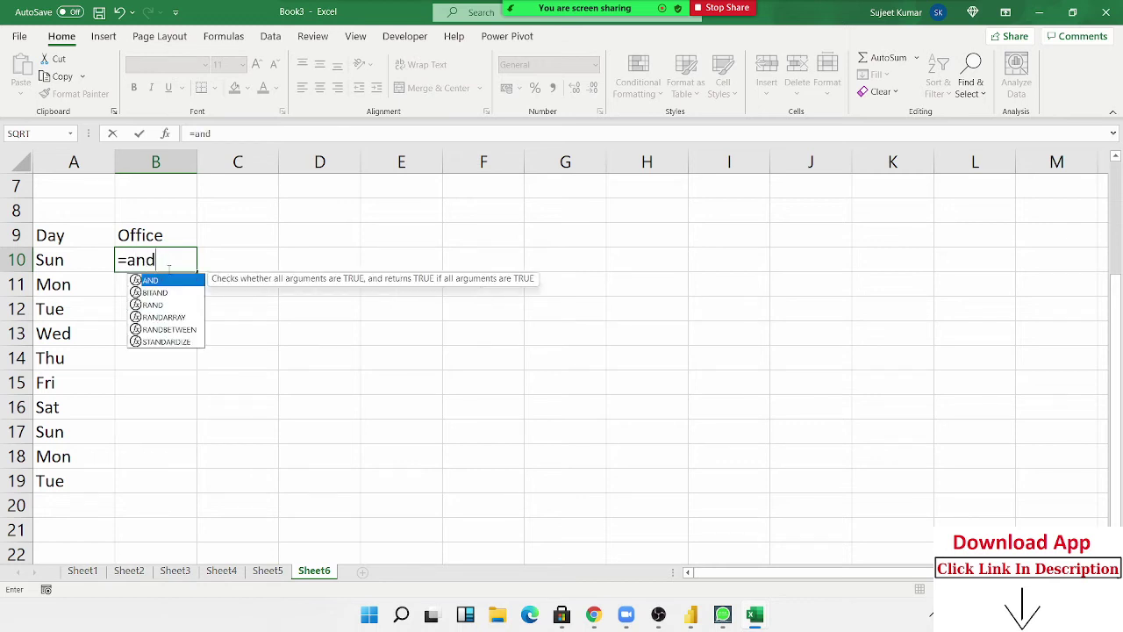
{"action": "key", "text": "Tab"}
{"action": "key", "text": "BackSpace"}
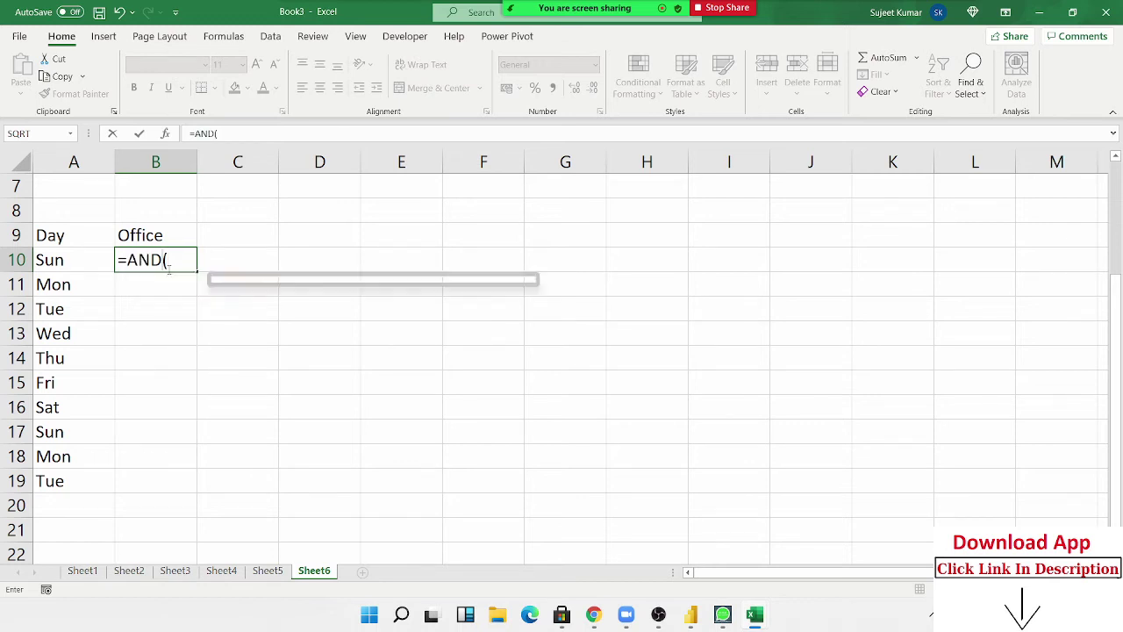
{"action": "key", "text": "BackSpace"}
{"action": "key", "text": "BackSpace"}
{"action": "key", "text": "BackSpace"}
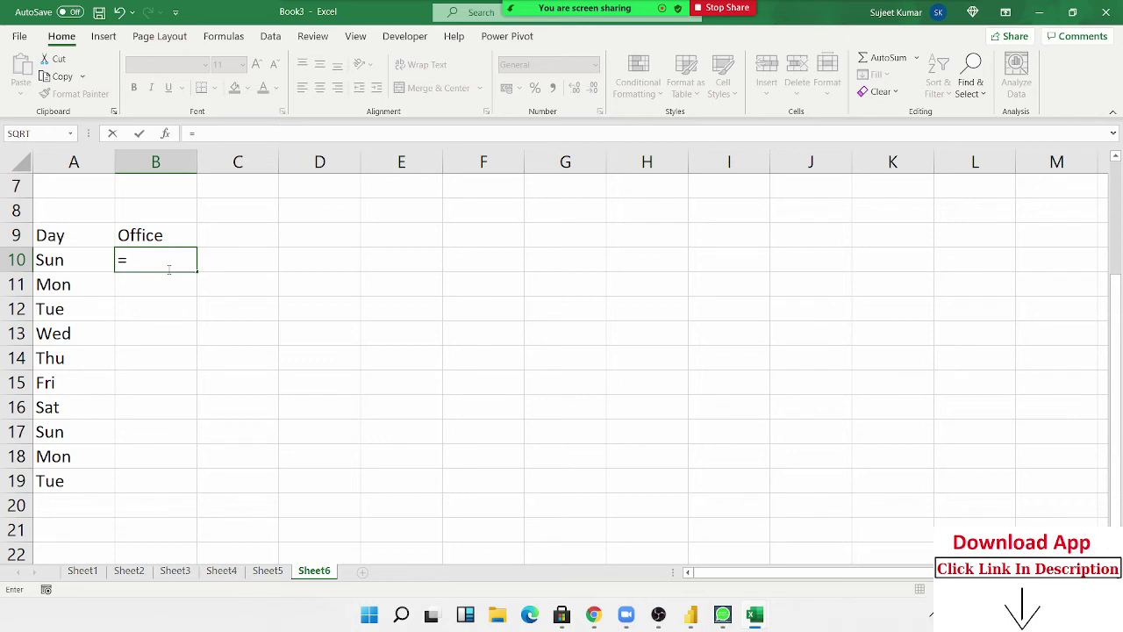
{"action": "type", "text": "or"}
{"action": "key", "text": "Tab"}
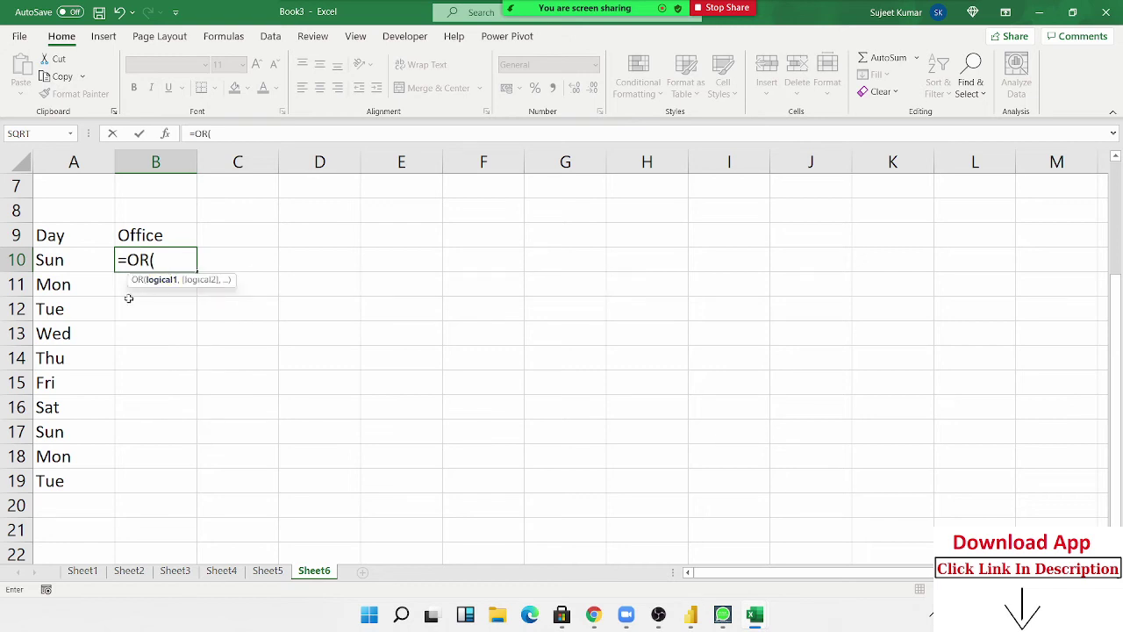
{"action": "left_click", "coordinate": [95, 264]}
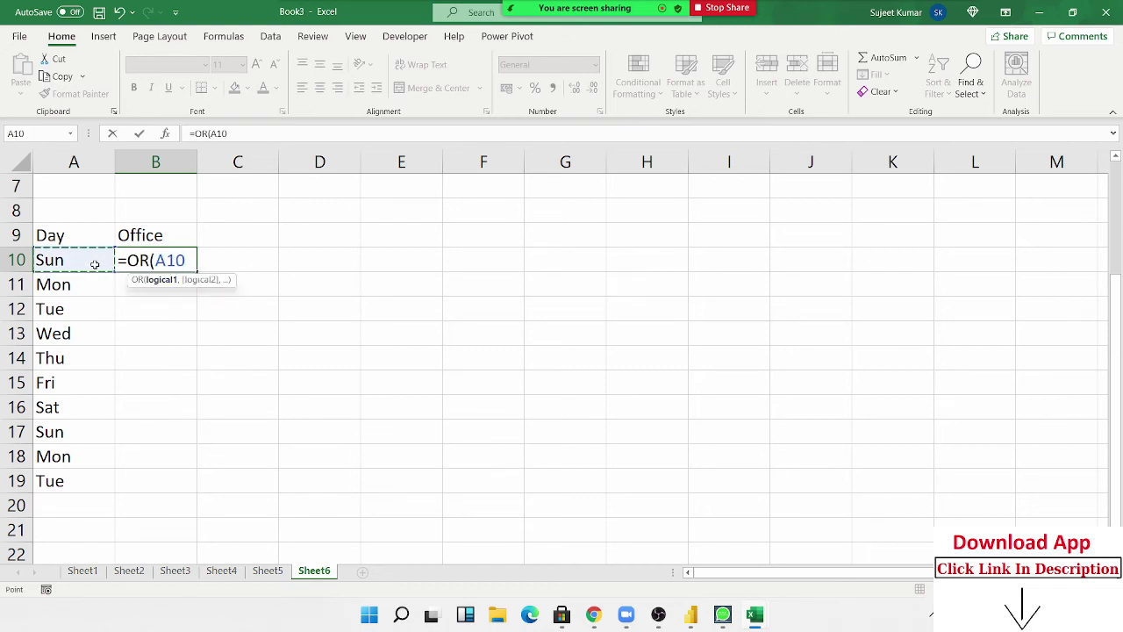
{"action": "type", "text": "=\"sa"}
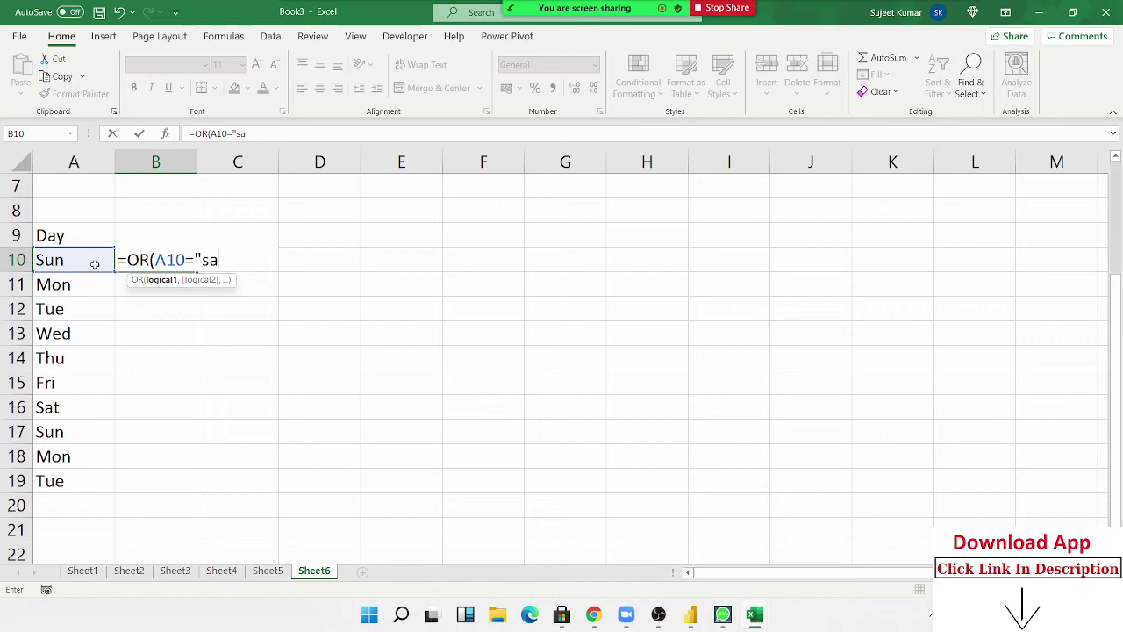
{"action": "type", "text": "t\","}
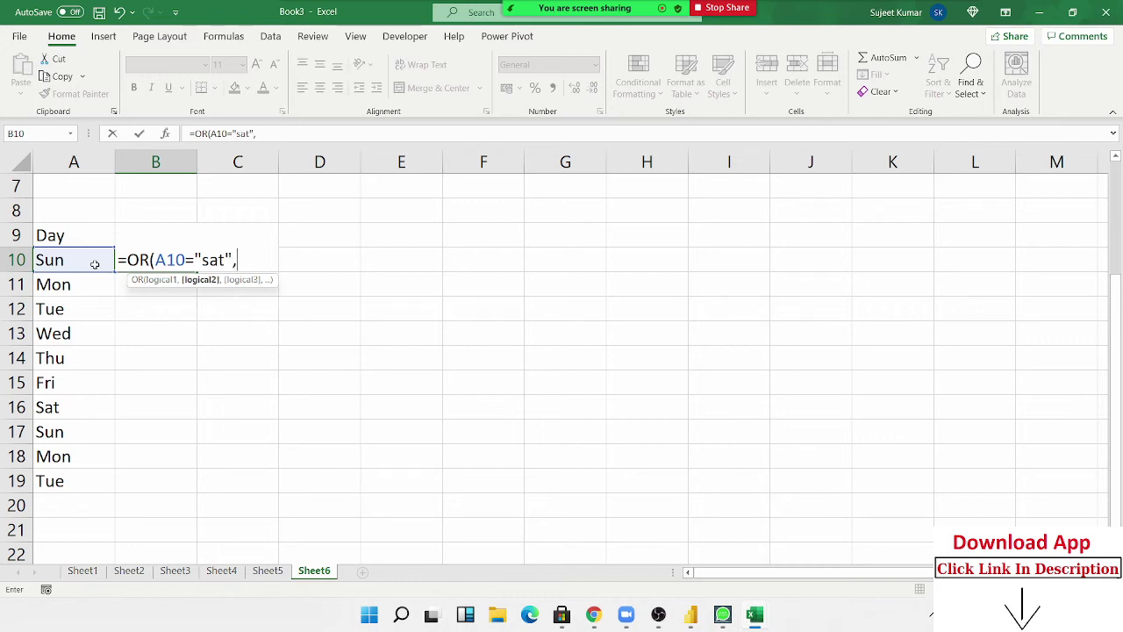
{"action": "left_click", "coordinate": [95, 264]}
{"action": "type", "text": "="}
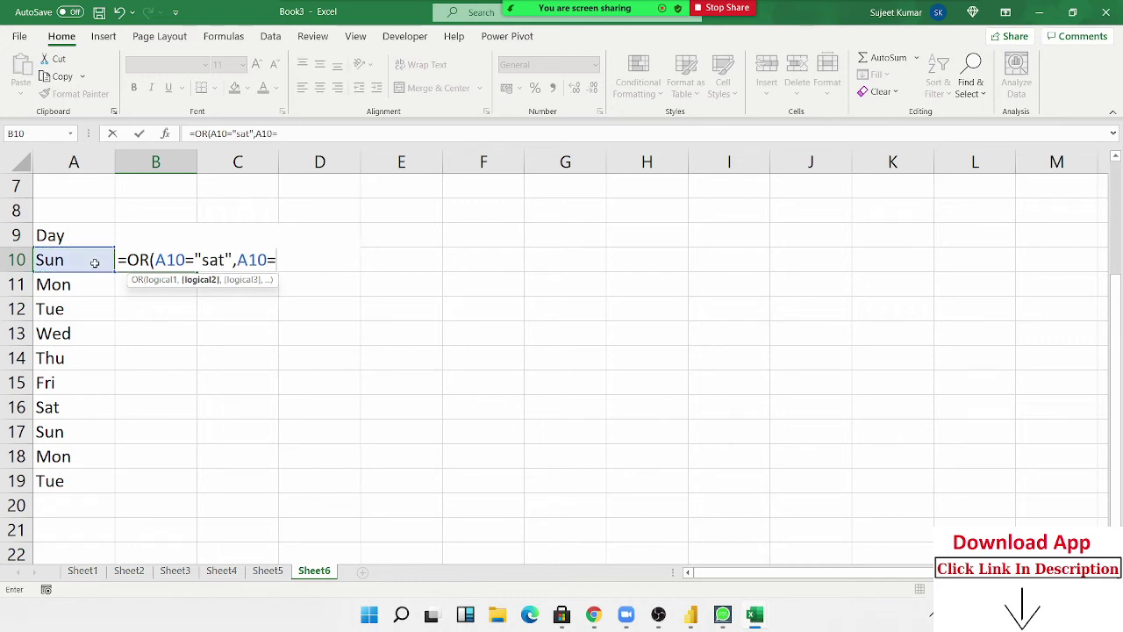
{"action": "type", "text": "\"Sun"}
{"action": "type", "text": "\")"}
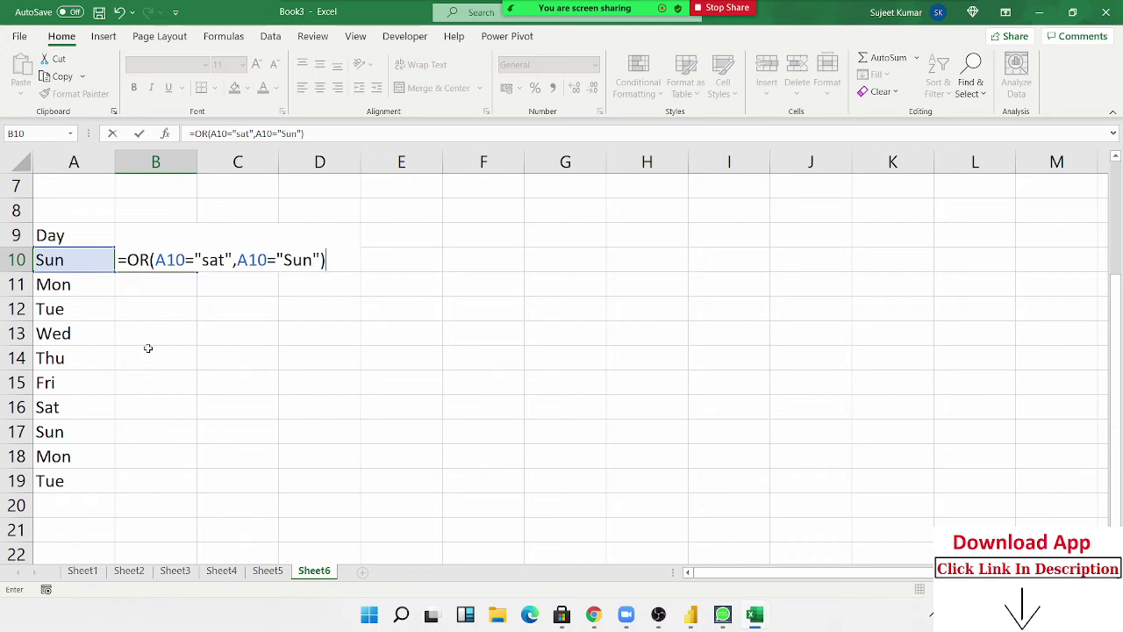
{"action": "left_click_drag", "start_coordinate": [165, 260], "coordinate": [313, 260]}
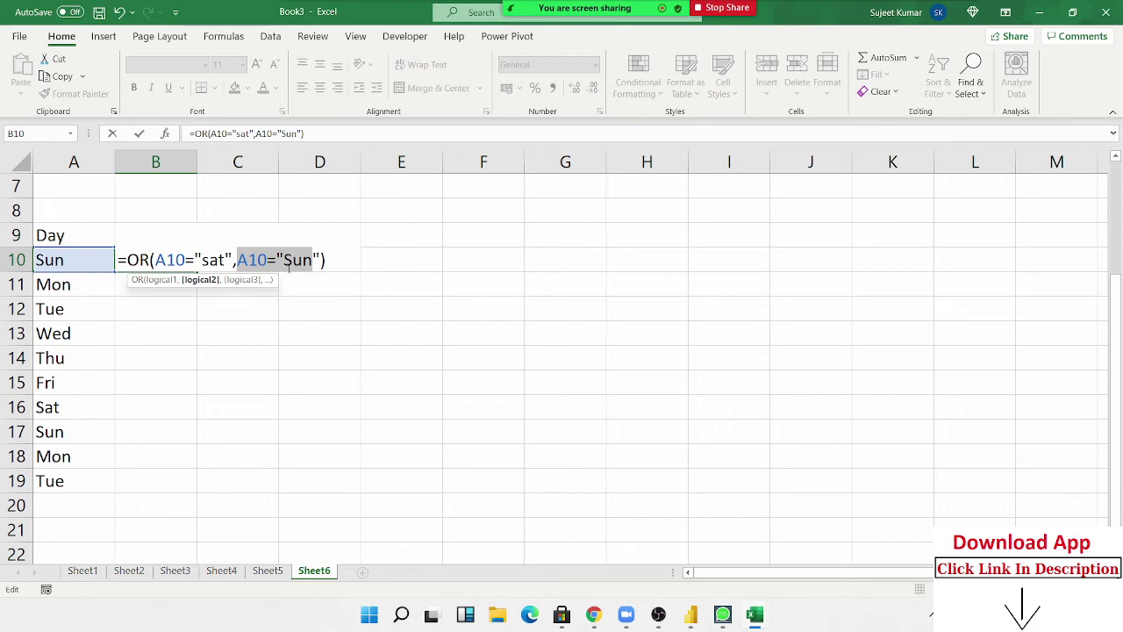
{"action": "key", "text": "Return"}
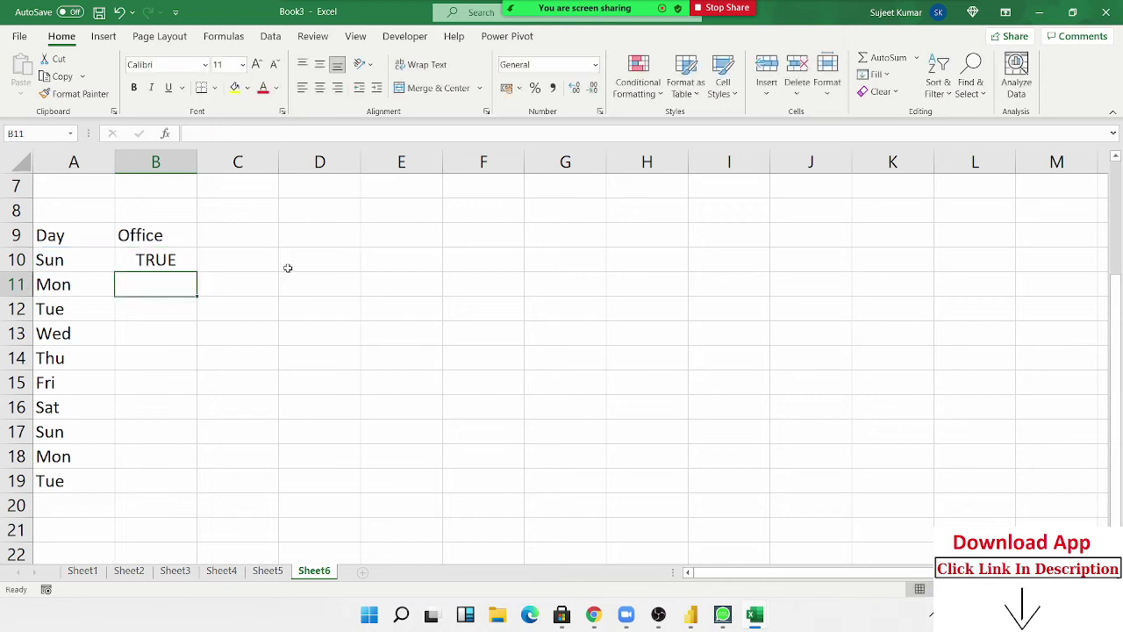
Re-confirm B10's OR formula and fill it down to B19.
{"action": "key", "text": "Up"}
{"action": "key", "text": "F2"}
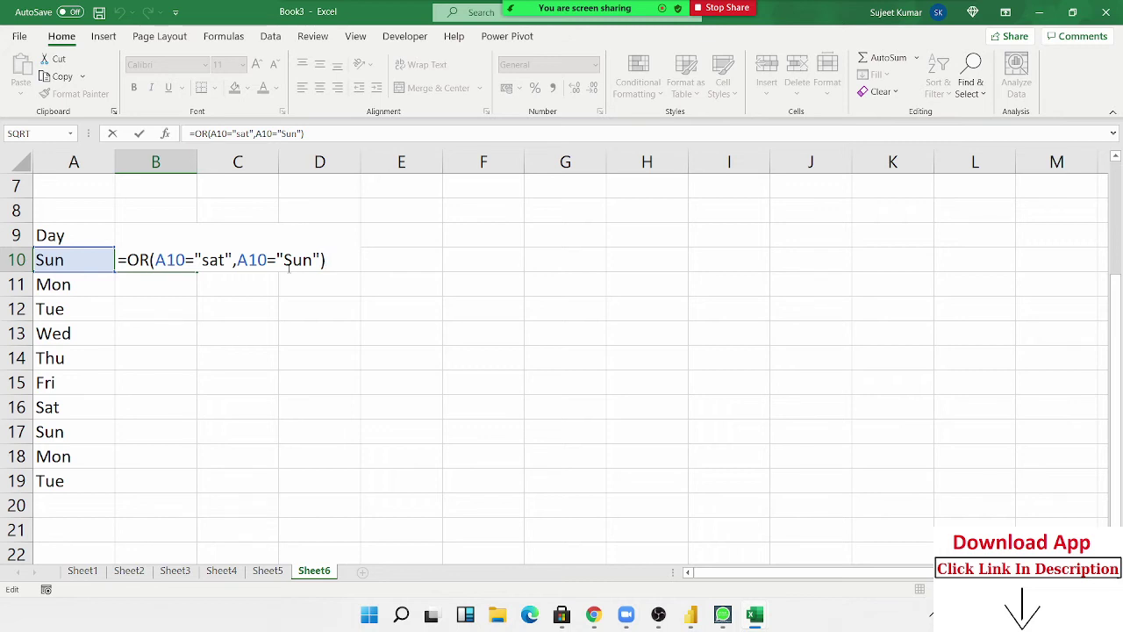
{"action": "key", "text": "Return"}
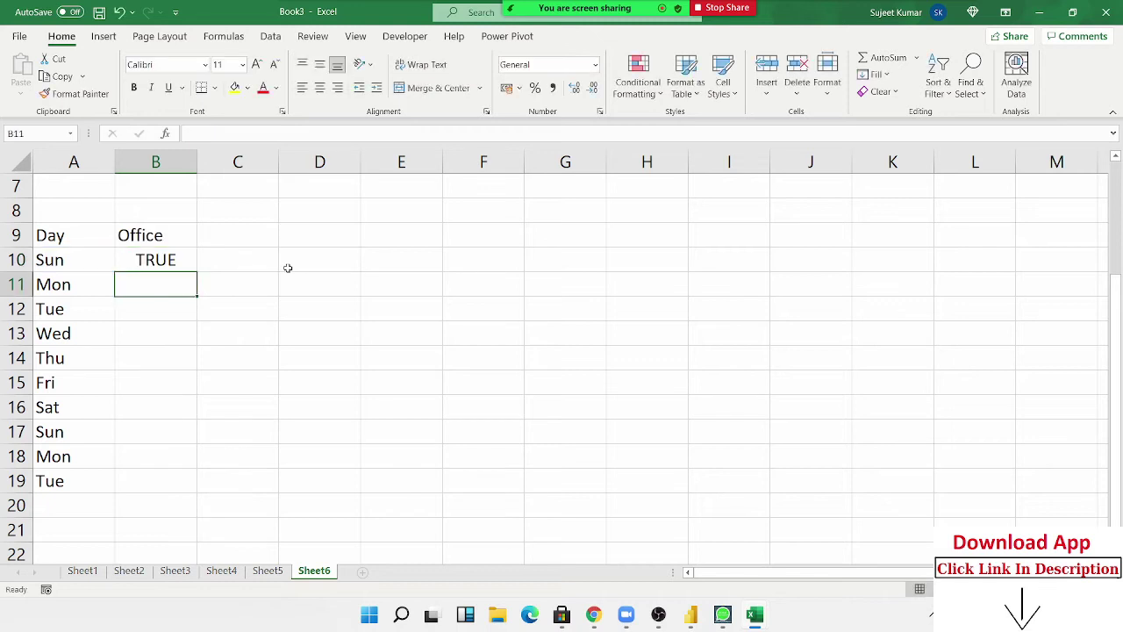
{"action": "left_click", "coordinate": [174, 265]}
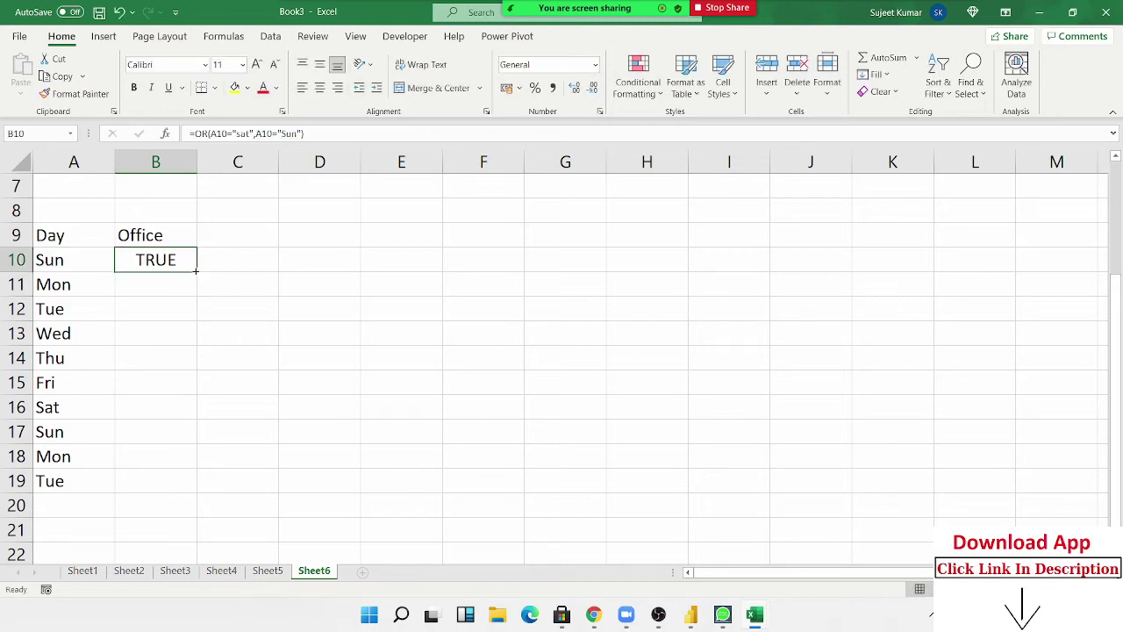
{"action": "double_click", "coordinate": [198, 272]}
{"action": "left_click", "coordinate": [188, 259]}
Wrap B10's formula as =IF(OR(A10="sat",A10="Sun"),"OK","Pending").
{"action": "double_click", "coordinate": [132, 265]}
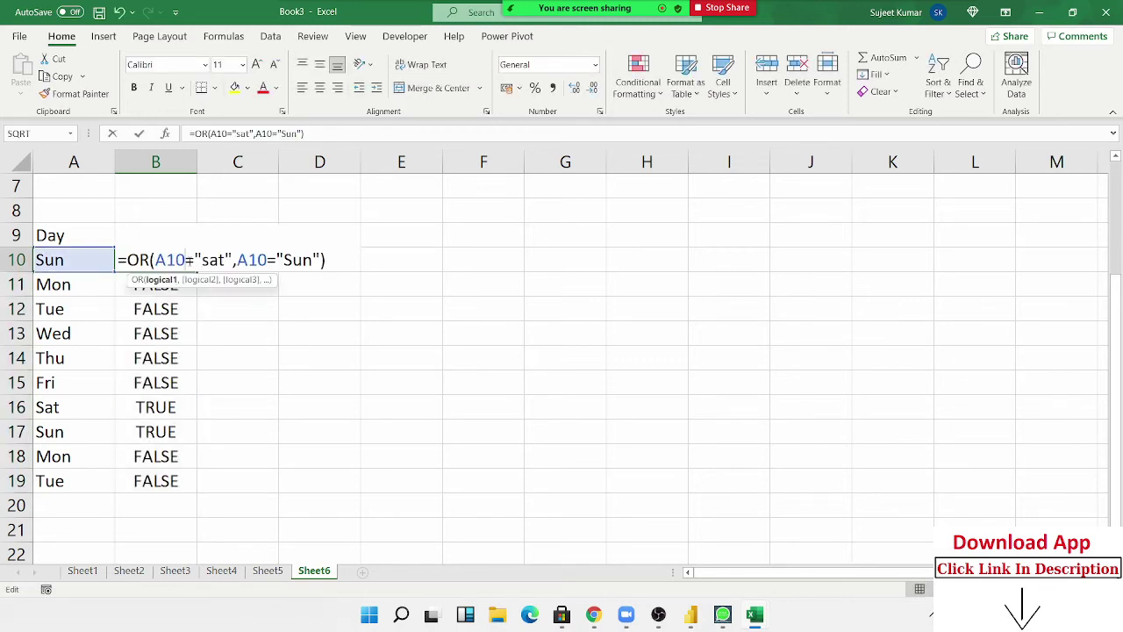
{"action": "left_click", "coordinate": [161, 269]}
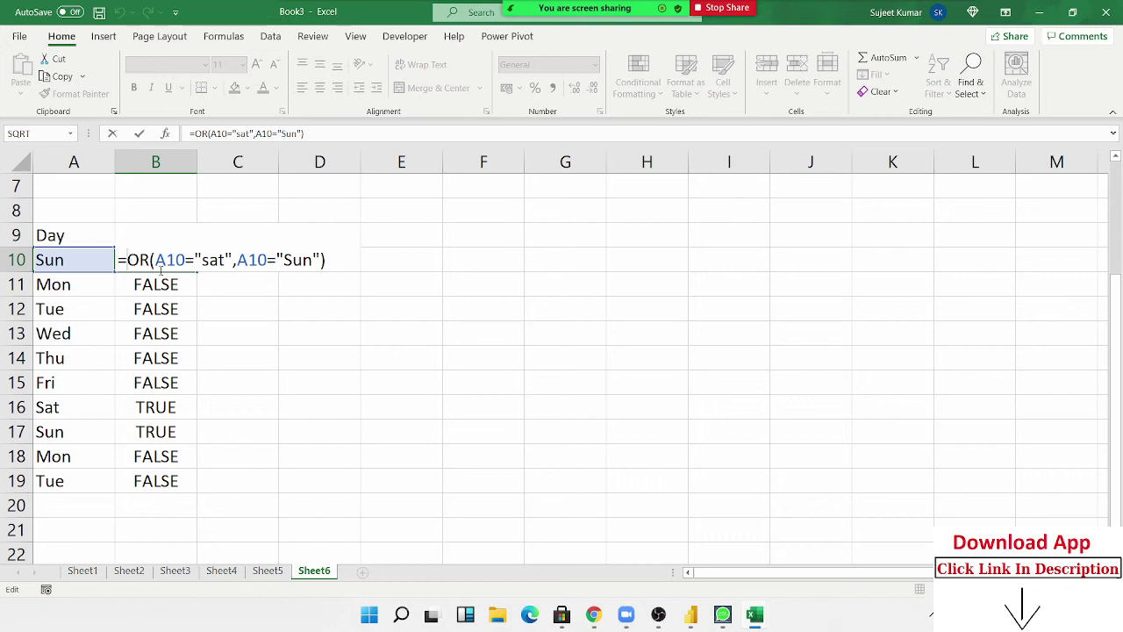
{"action": "type", "text": "if"}
{"action": "key", "text": "Tab"}
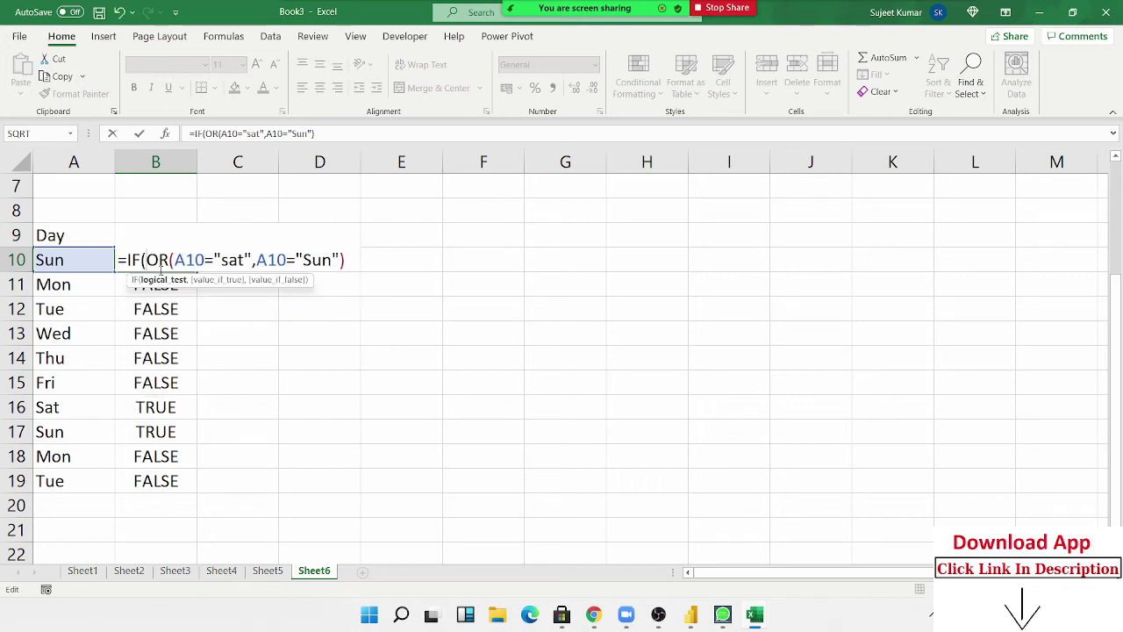
{"action": "left_click", "coordinate": [345, 261]}
{"action": "type", "text": ",\""}
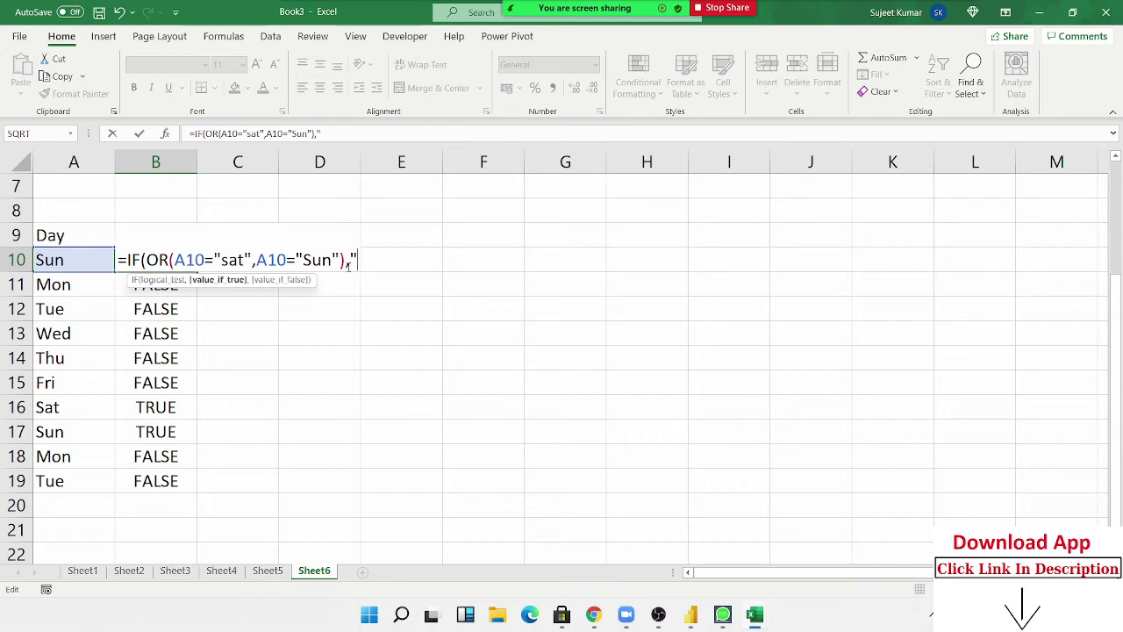
{"action": "type", "text": "OK\","}
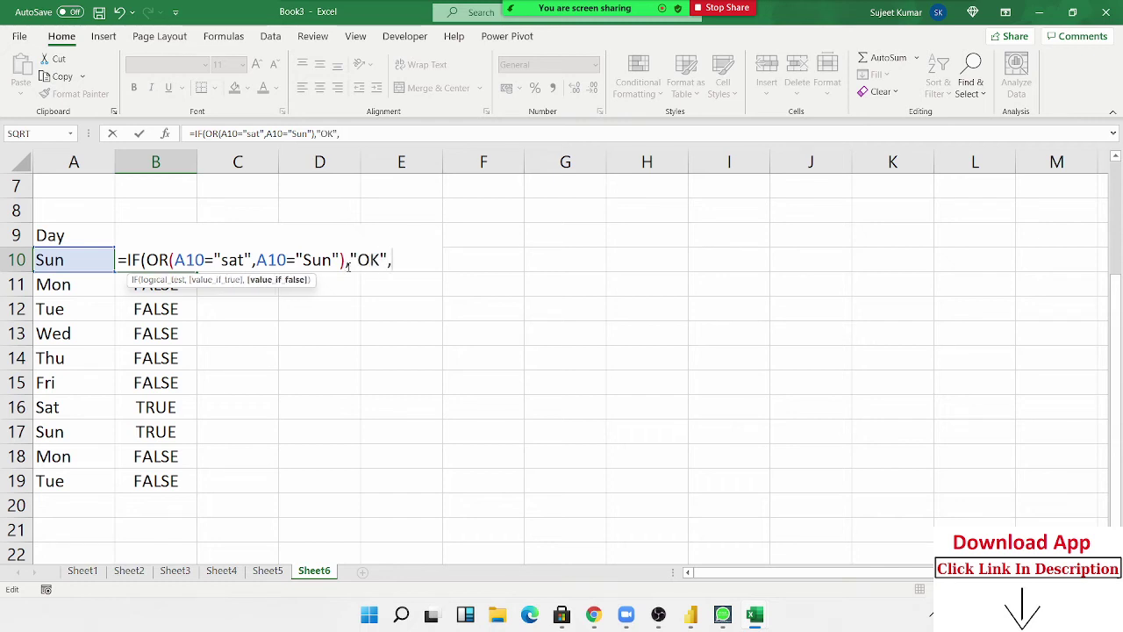
{"action": "type", "text": "\"Pending"}
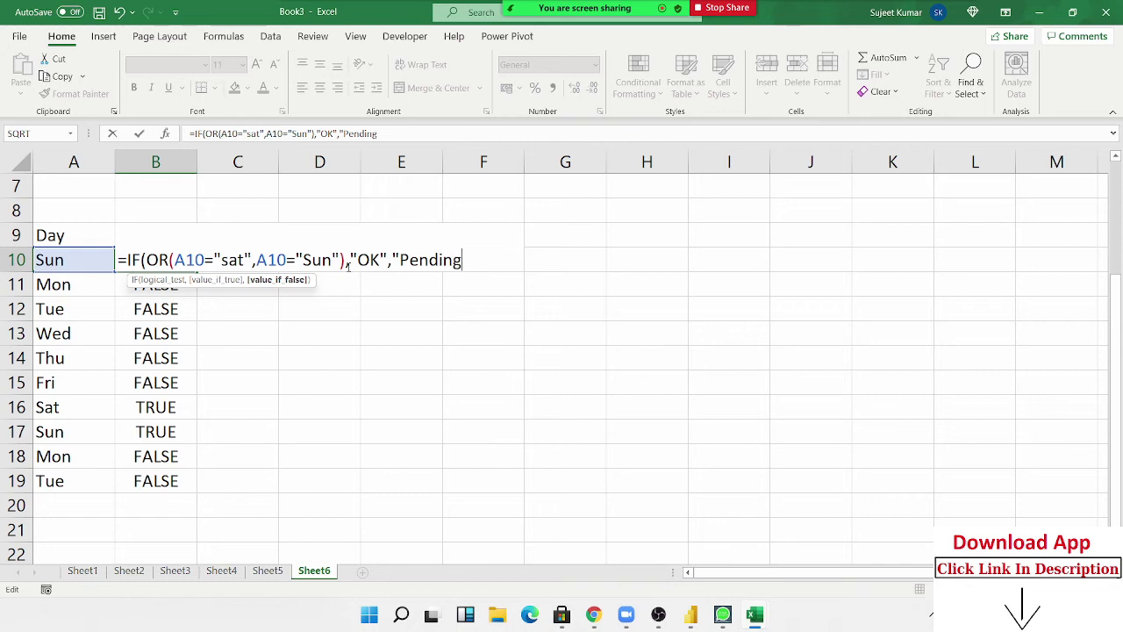
{"action": "type", "text": "\")"}
{"action": "key", "text": "Return"}
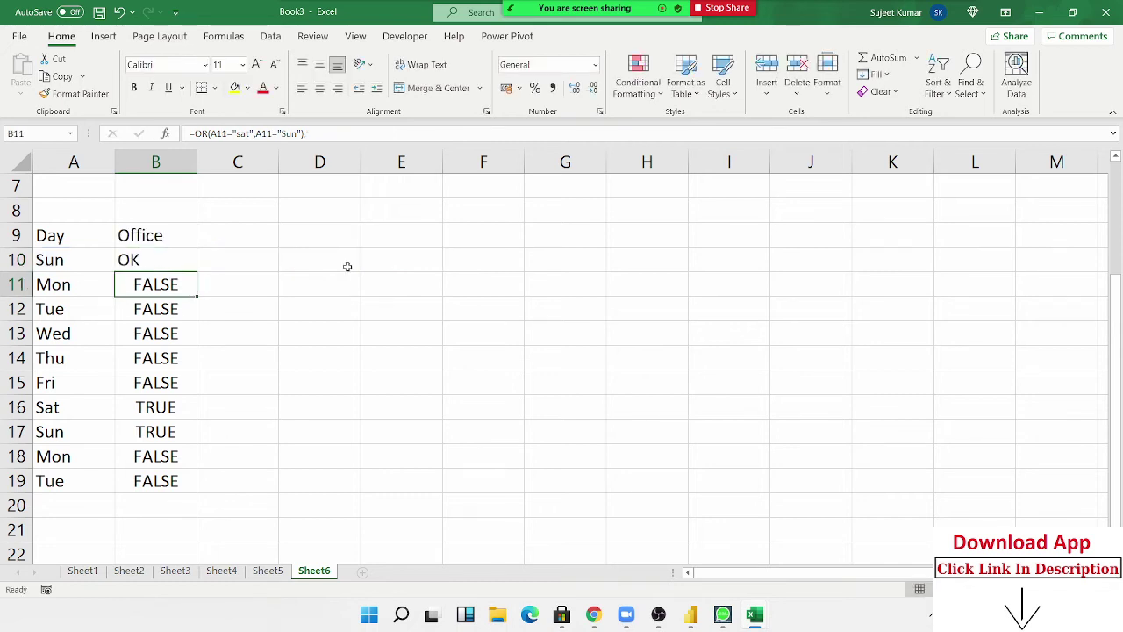
Fill the IF formula from B10 down through B19 with Ctrl+D.
{"action": "key", "text": "Up"}
{"action": "key", "text": "ctrl+shift+Down"}
{"action": "key", "text": "ctrl+d"}
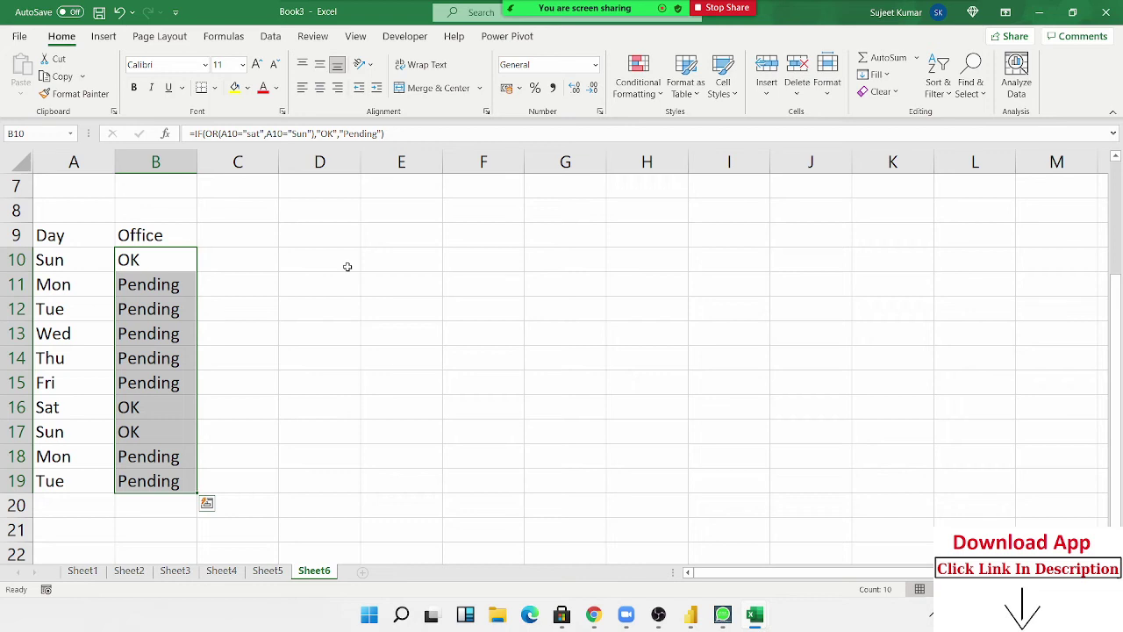
{"action": "key", "text": "Right"}
{"action": "key", "text": "Right"}
{"action": "key", "text": "Right"}
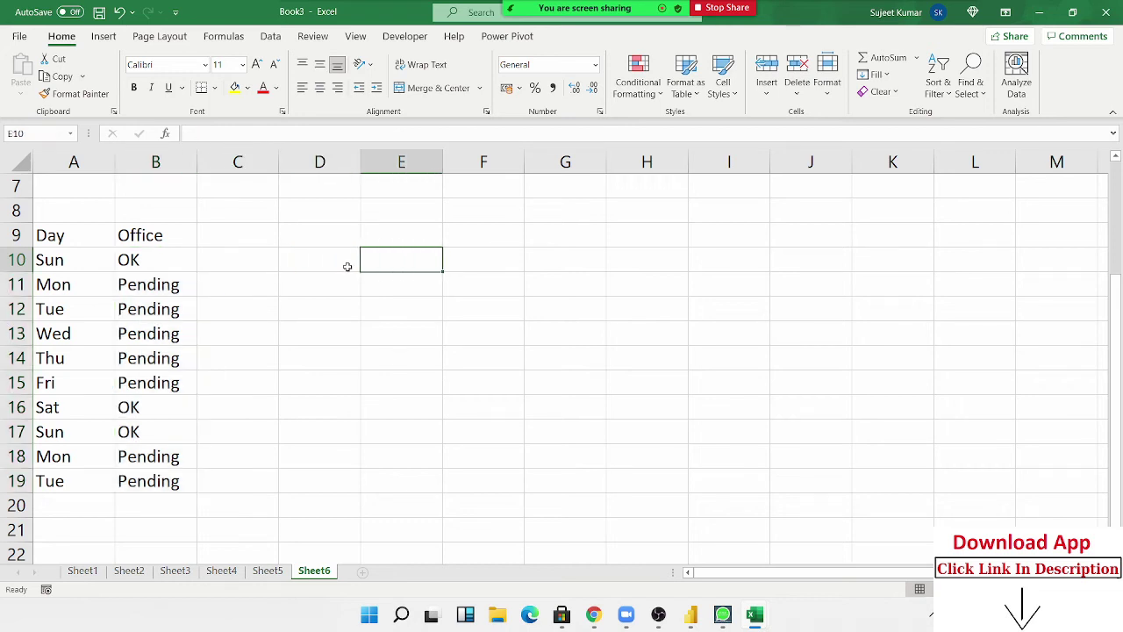
Cancel a started formula in C10 and type the heading ID in D10.
{"action": "key", "text": "Up"}
{"action": "key", "text": "Left"}
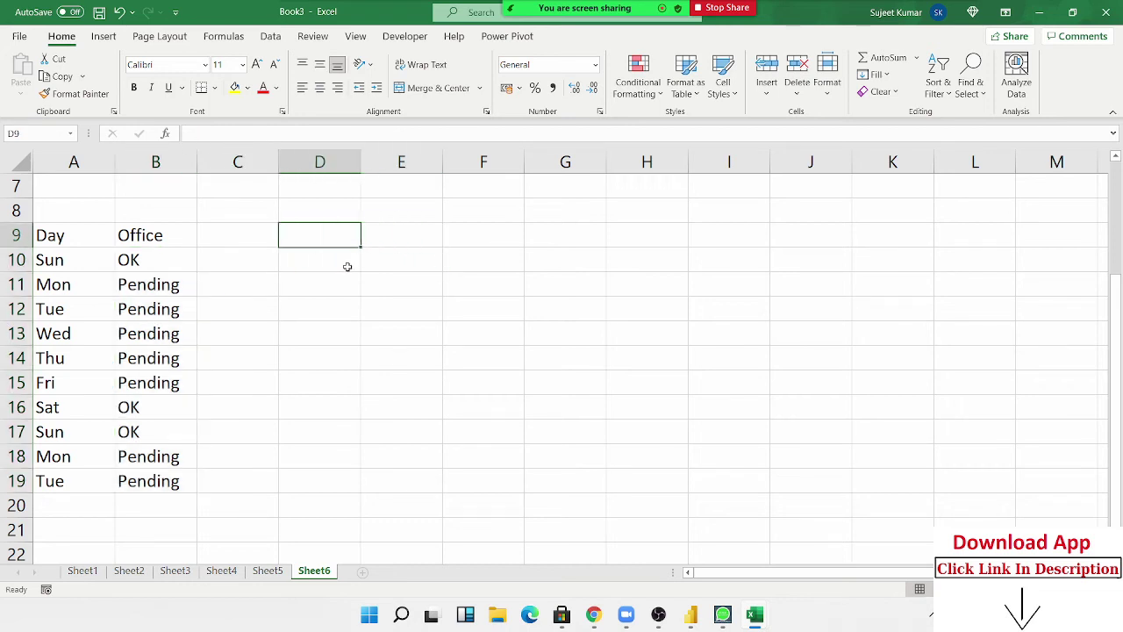
{"action": "key", "text": "Left"}
{"action": "key", "text": "Down"}
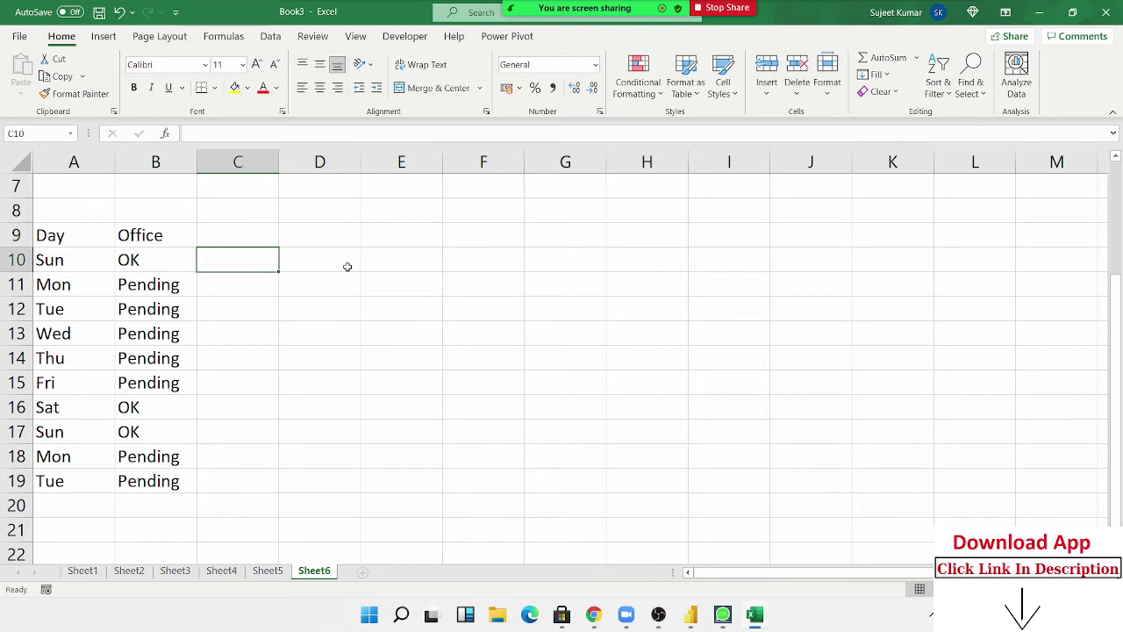
{"action": "type", "text": "="}
{"action": "key", "text": "Escape"}
{"action": "key", "text": "Right"}
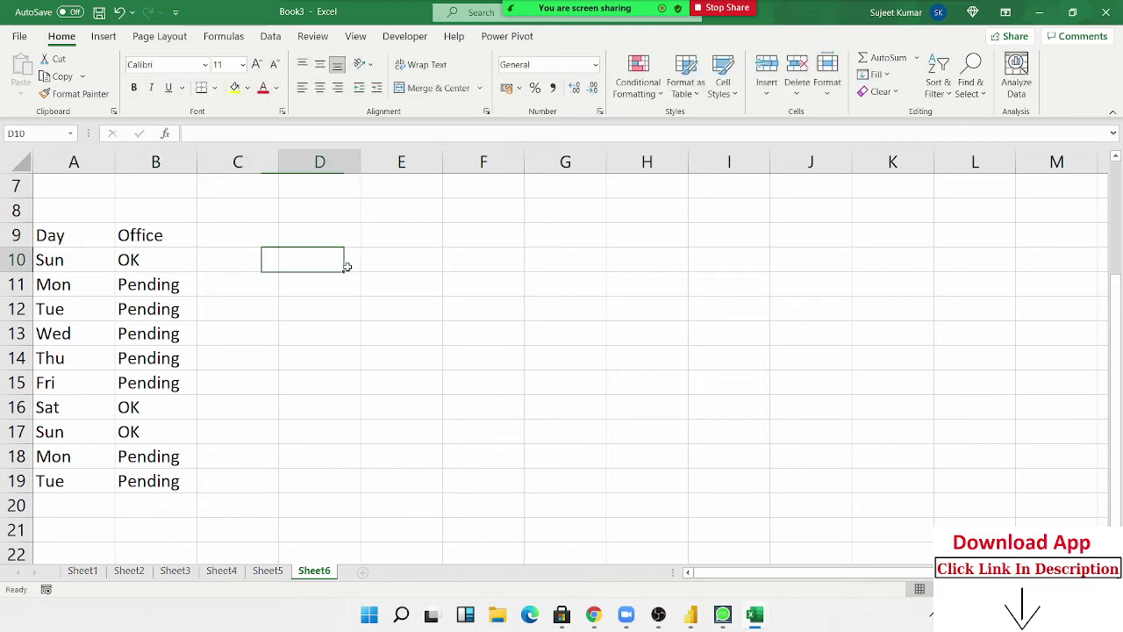
{"action": "type", "text": "ID"}
{"action": "key", "text": "Return"}
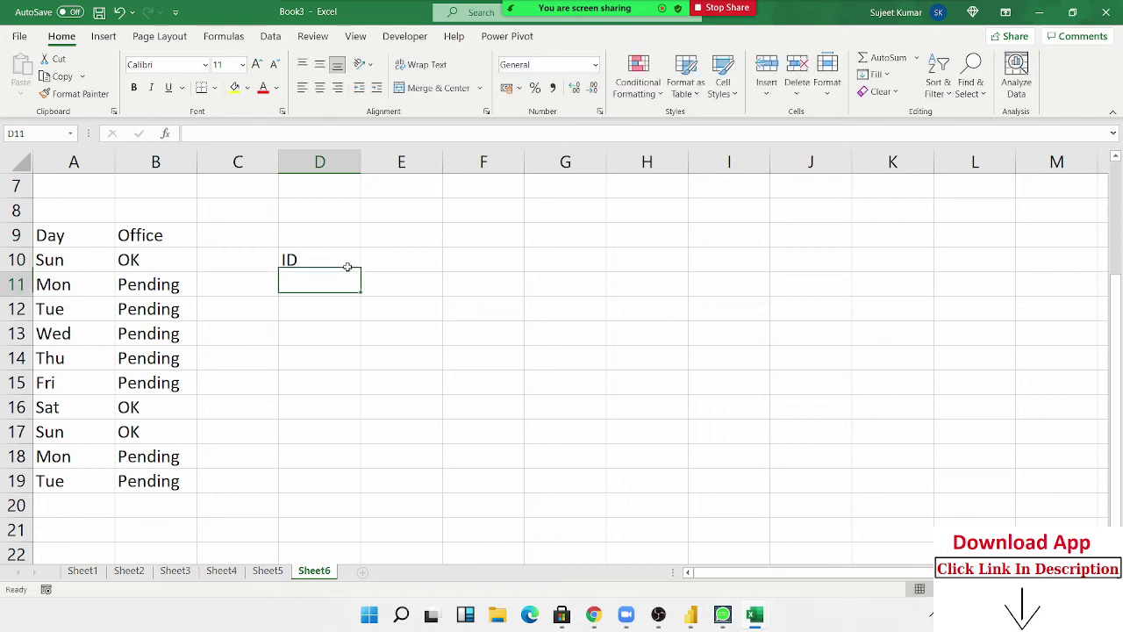
Add a Name heading in D11 with Puja, Mohan and Kavita below it.
{"action": "type", "text": "Nam"}
{"action": "key", "text": "Return"}
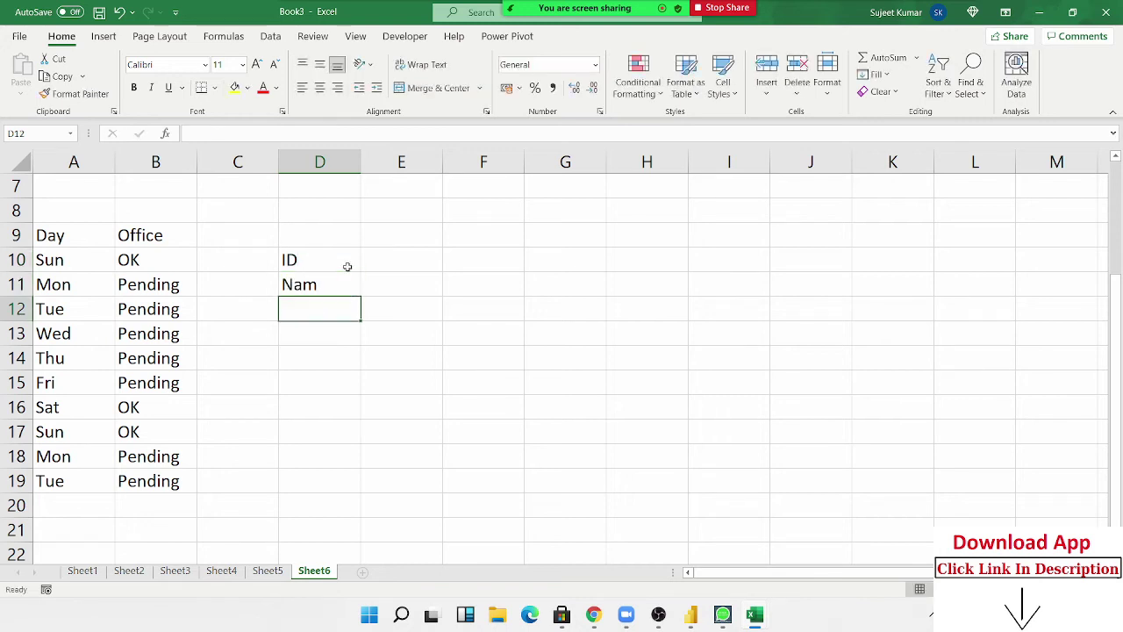
{"action": "key", "text": "Up"}
{"action": "type", "text": "Name"}
{"action": "key", "text": "Return"}
{"action": "type", "text": "Puja"}
{"action": "key", "text": "Return"}
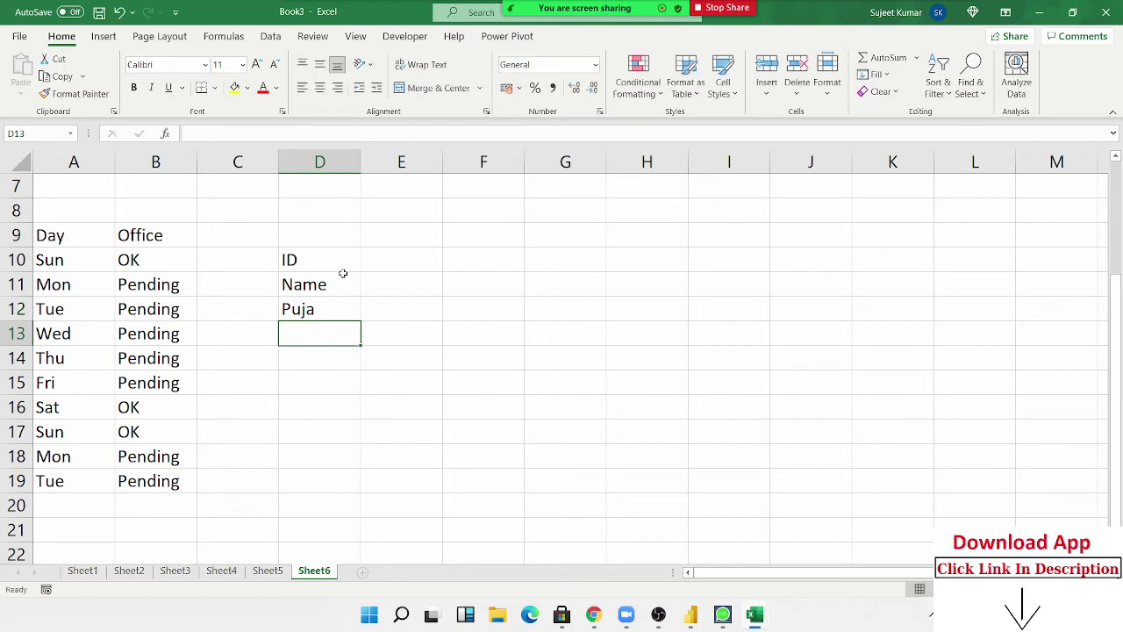
{"action": "left_click", "coordinate": [333, 309]}
{"action": "left_click_drag", "start_coordinate": [355, 323], "coordinate": [354, 370]}
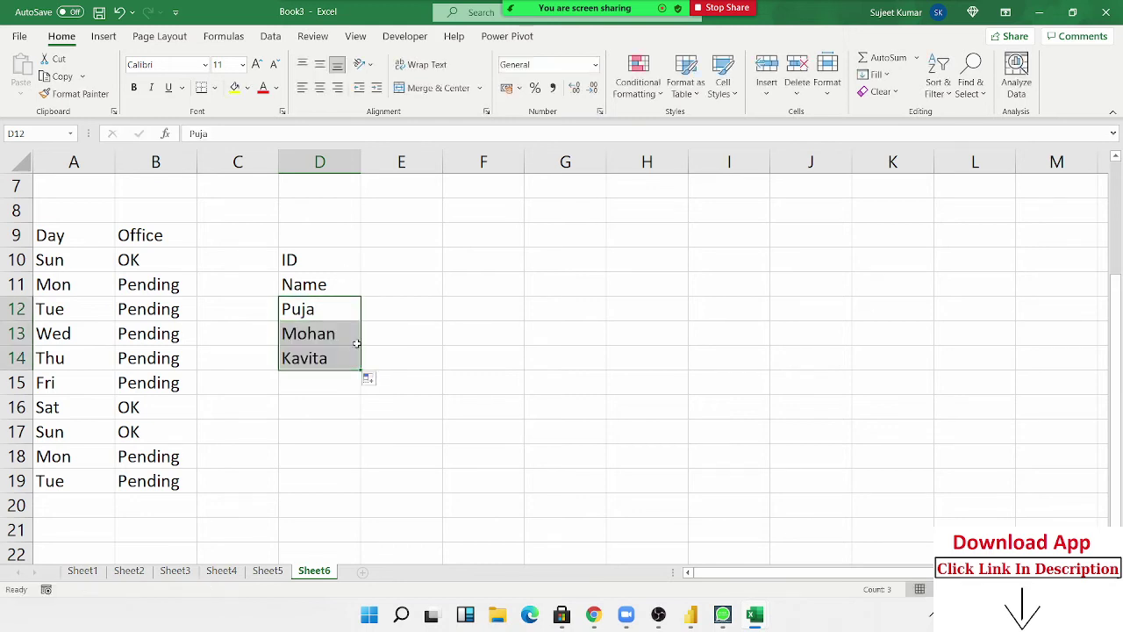
Add headings PAN, DL, Voter and UID across row 11 from E11.
{"action": "left_click", "coordinate": [373, 296]}
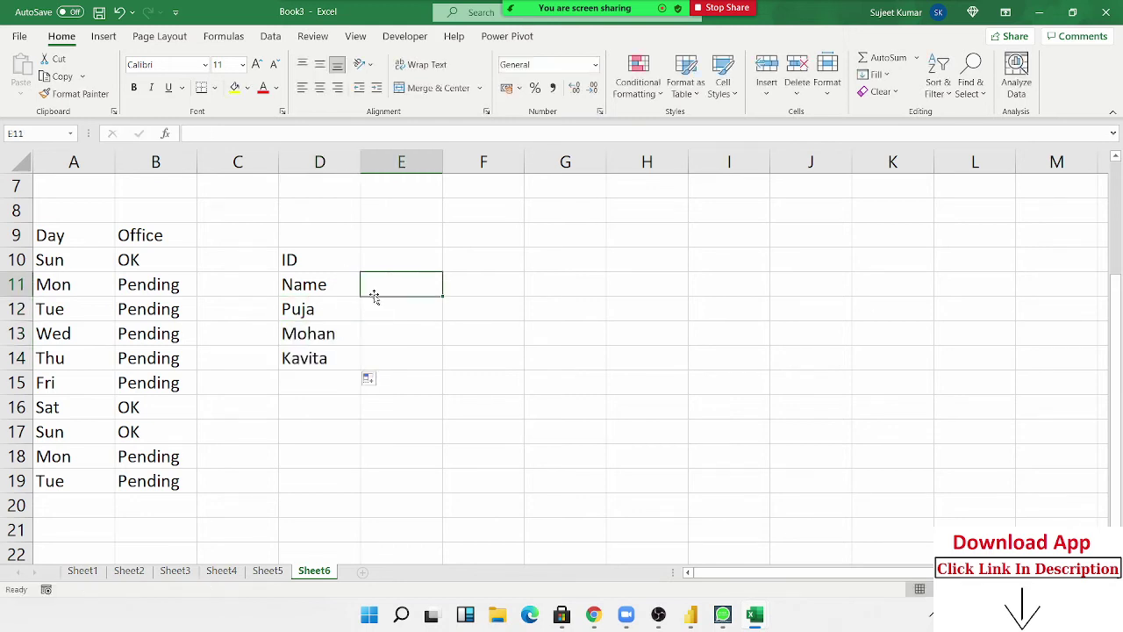
{"action": "type", "text": "PAN"}
{"action": "key", "text": "Tab"}
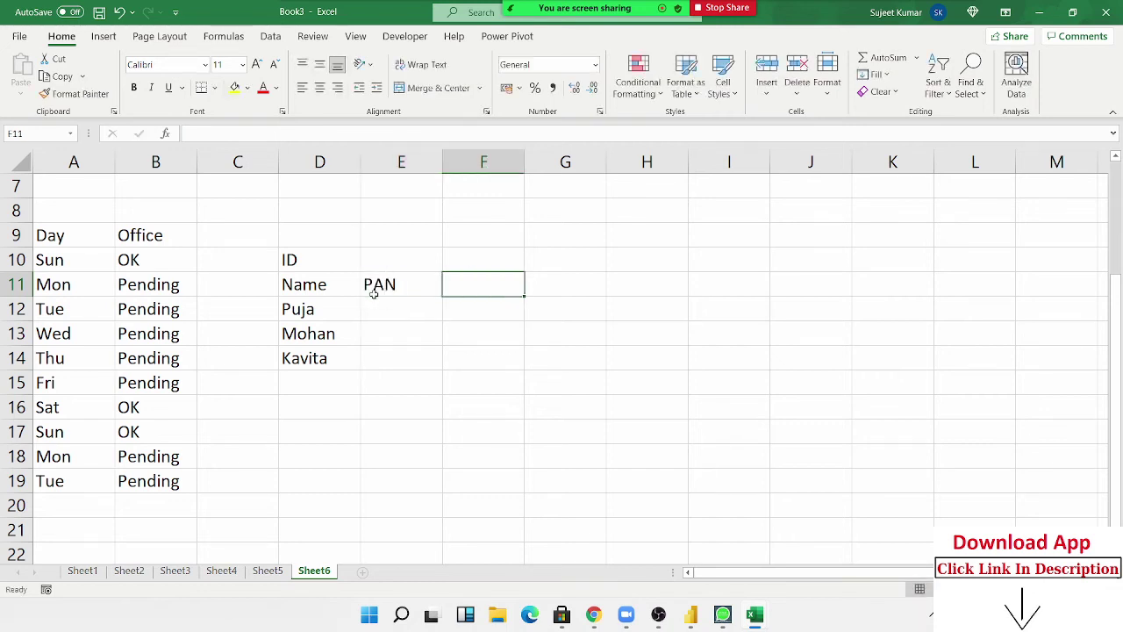
{"action": "type", "text": "DL"}
{"action": "key", "text": "Tab"}
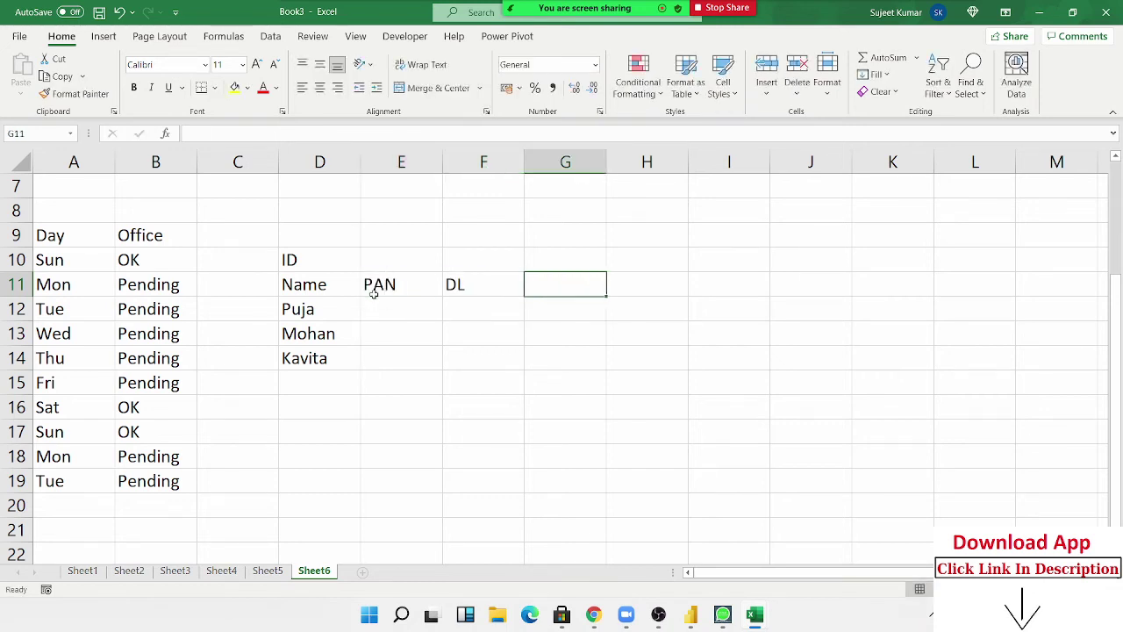
{"action": "type", "text": "C"}
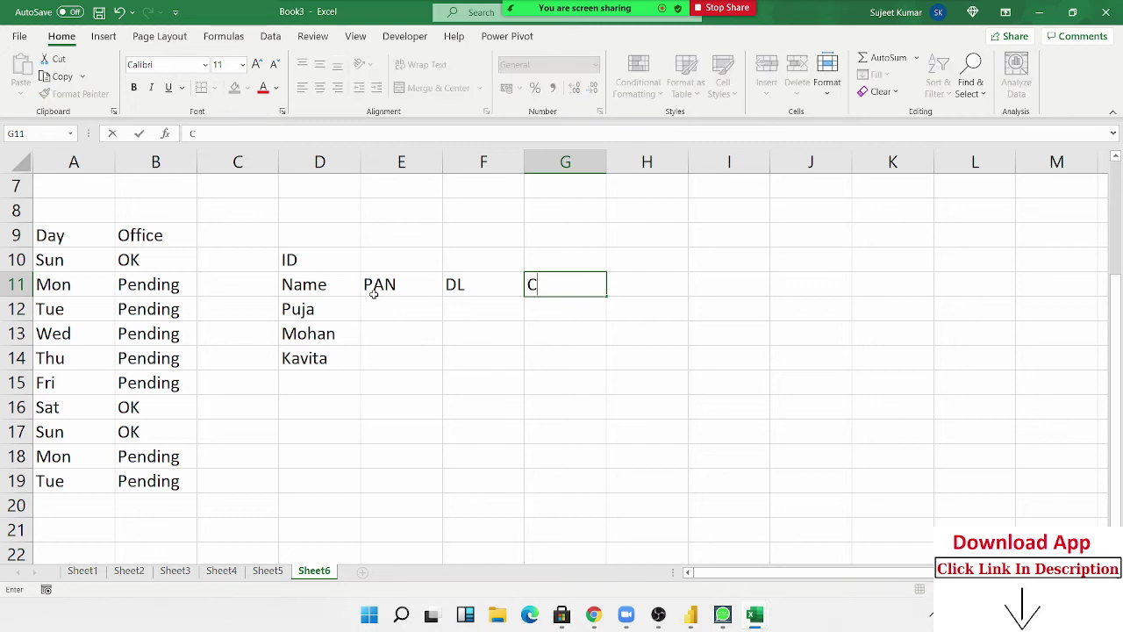
{"action": "type", "text": "ote"}
{"action": "key", "text": "BackSpace"}
{"action": "key", "text": "BackSpace"}
{"action": "key", "text": "BackSpace"}
{"action": "key", "text": "BackSpace"}
{"action": "type", "text": "Vo"}
{"action": "type", "text": "ter"}
{"action": "key", "text": "Tab"}
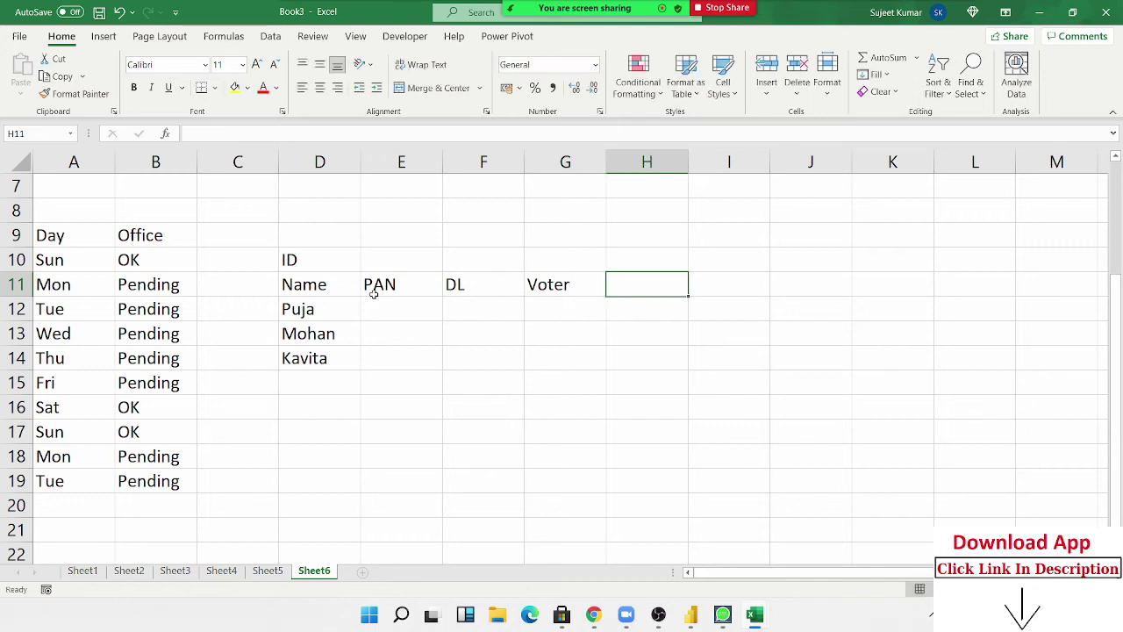
{"action": "type", "text": "UID"}
{"action": "key", "text": "Return"}
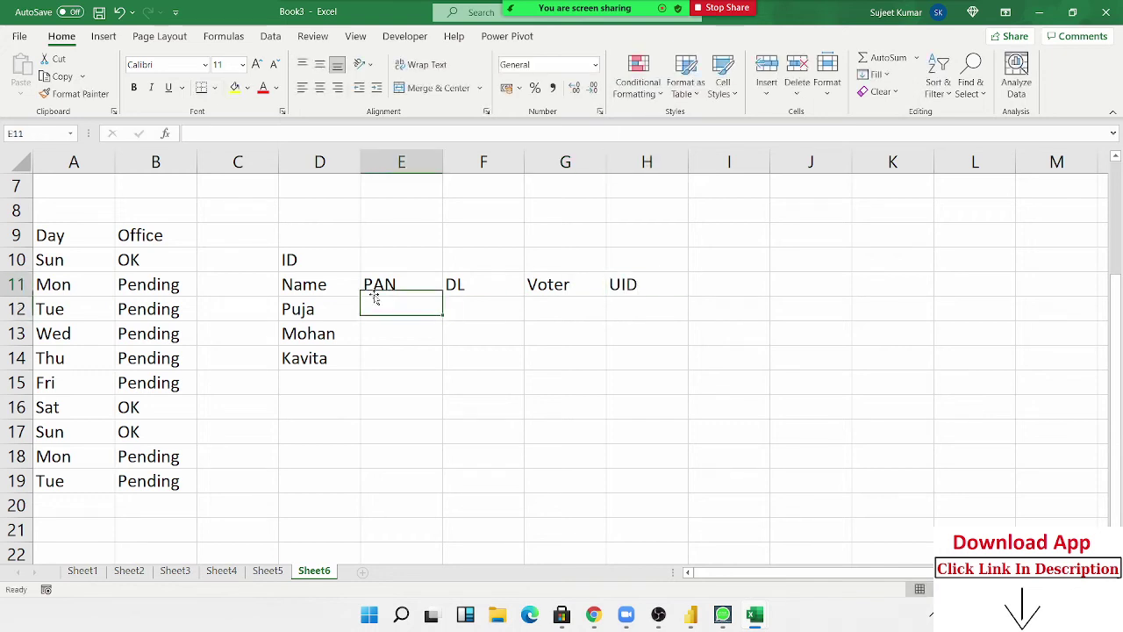
Add the St heading in I11 and return to Puja's PAN cell E12.
{"action": "key", "text": "Up"}
{"action": "key", "text": "Right"}
{"action": "key", "text": "Right"}
{"action": "key", "text": "Right"}
{"action": "key", "text": "Right"}
{"action": "key", "text": "Down"}
{"action": "type", "text": "s"}
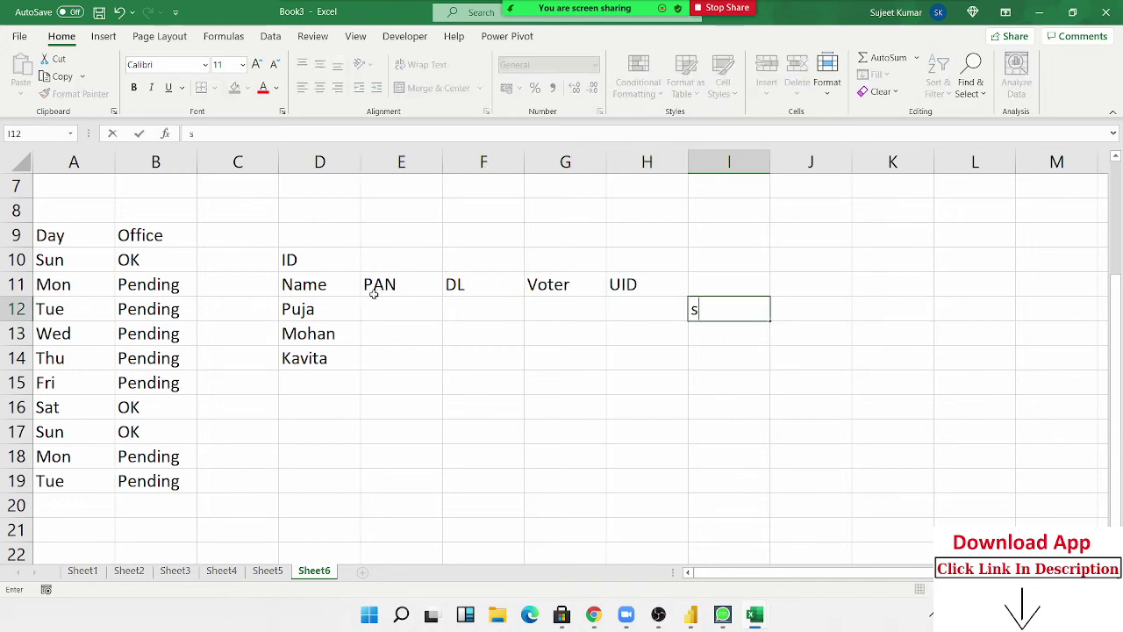
{"action": "key", "text": "Escape"}
{"action": "key", "text": "Up"}
{"action": "type", "text": "St"}
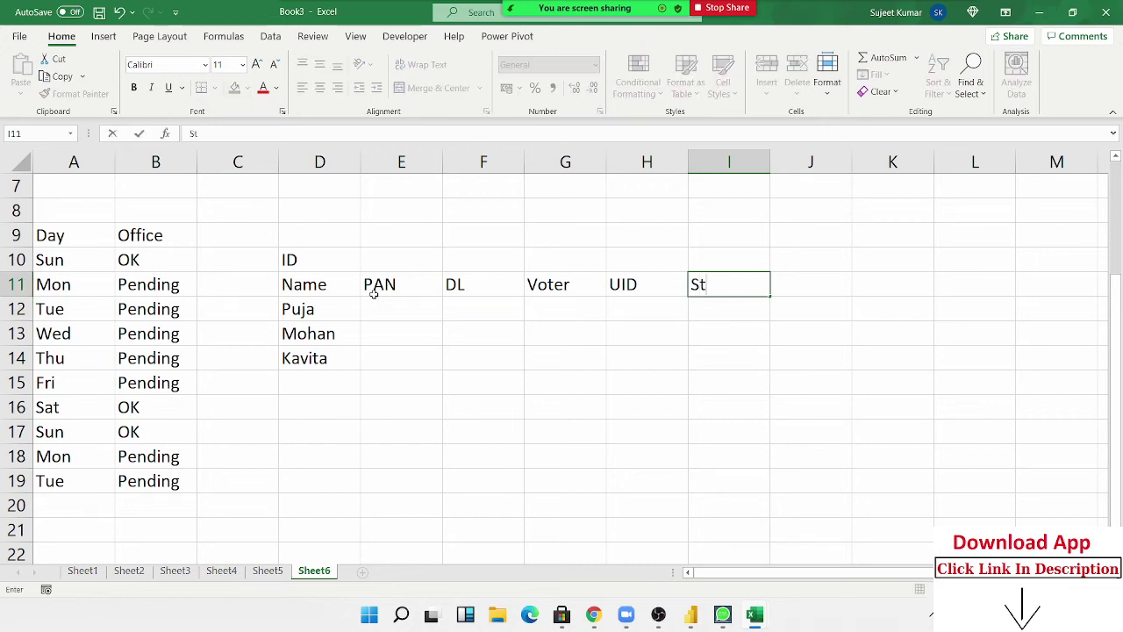
{"action": "key", "text": "Return"}
{"action": "key", "text": "Left"}
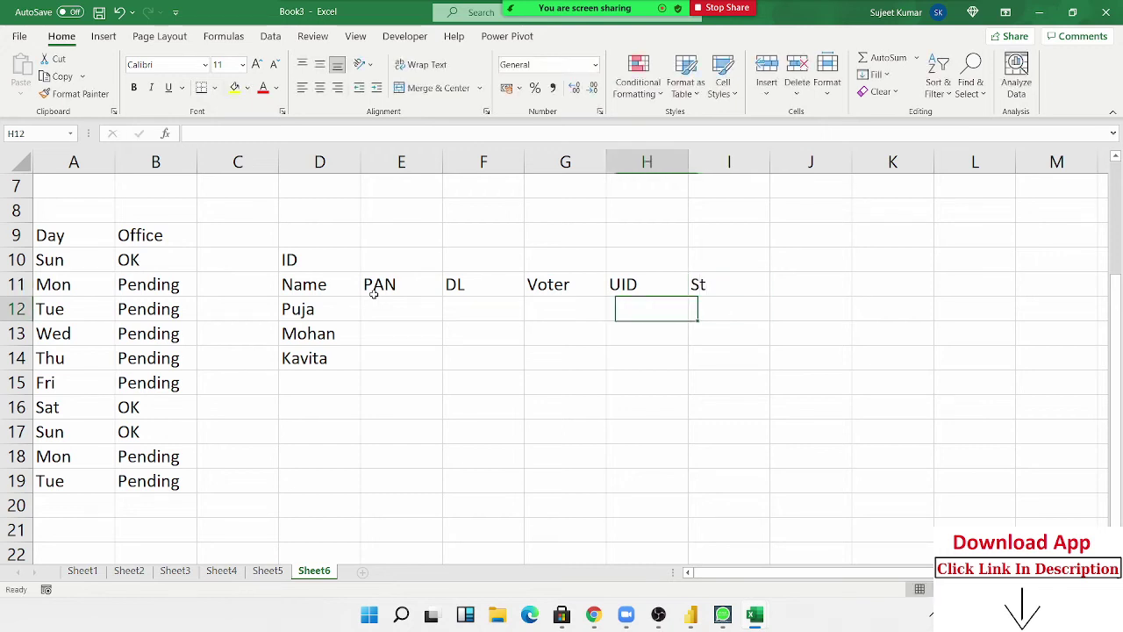
{"action": "key", "text": "Left"}
{"action": "key", "text": "Left"}
{"action": "key", "text": "Left"}
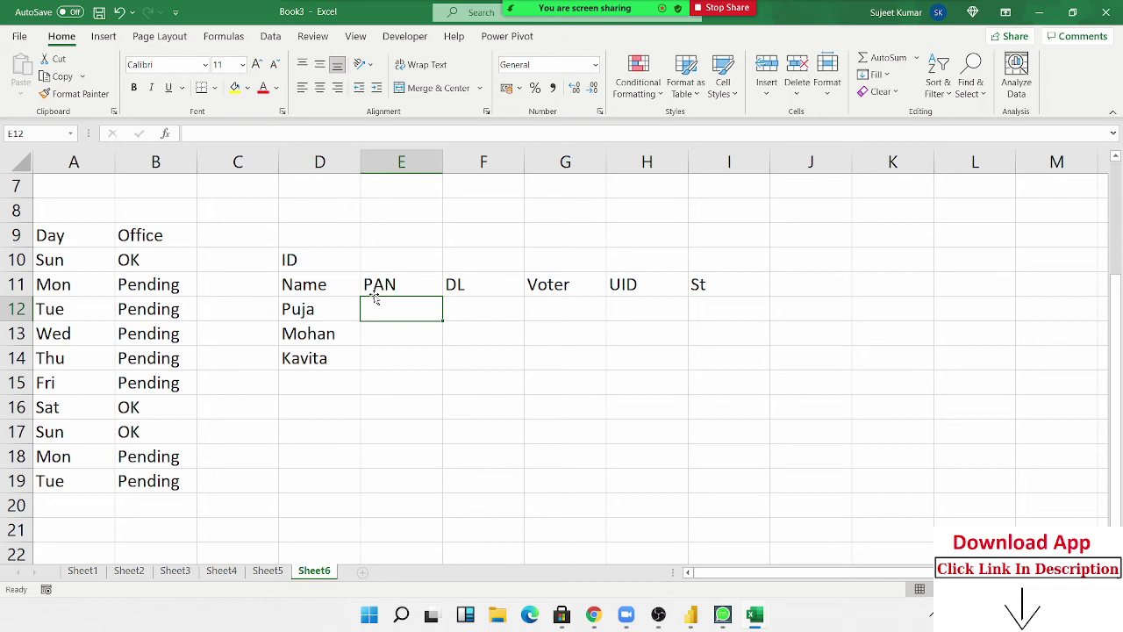
Mark Y for Puja's PAN in E12 and Mohan's DL in F13.
{"action": "type", "text": "Y"}
{"action": "key", "text": "Tab"}
{"action": "key", "text": "Down"}
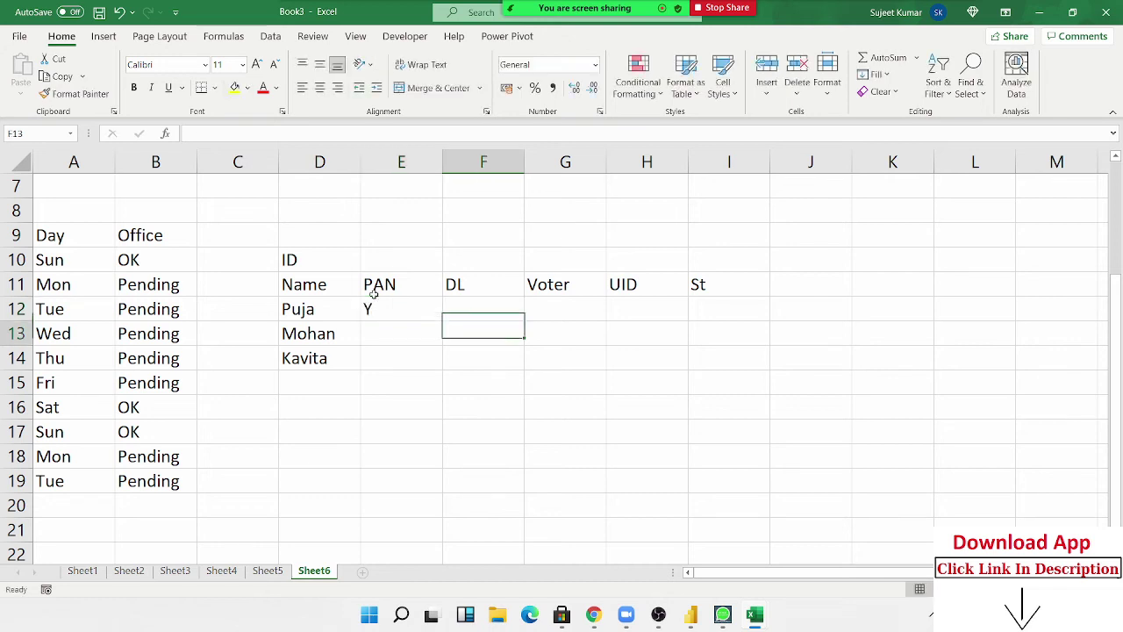
{"action": "type", "text": "Y"}
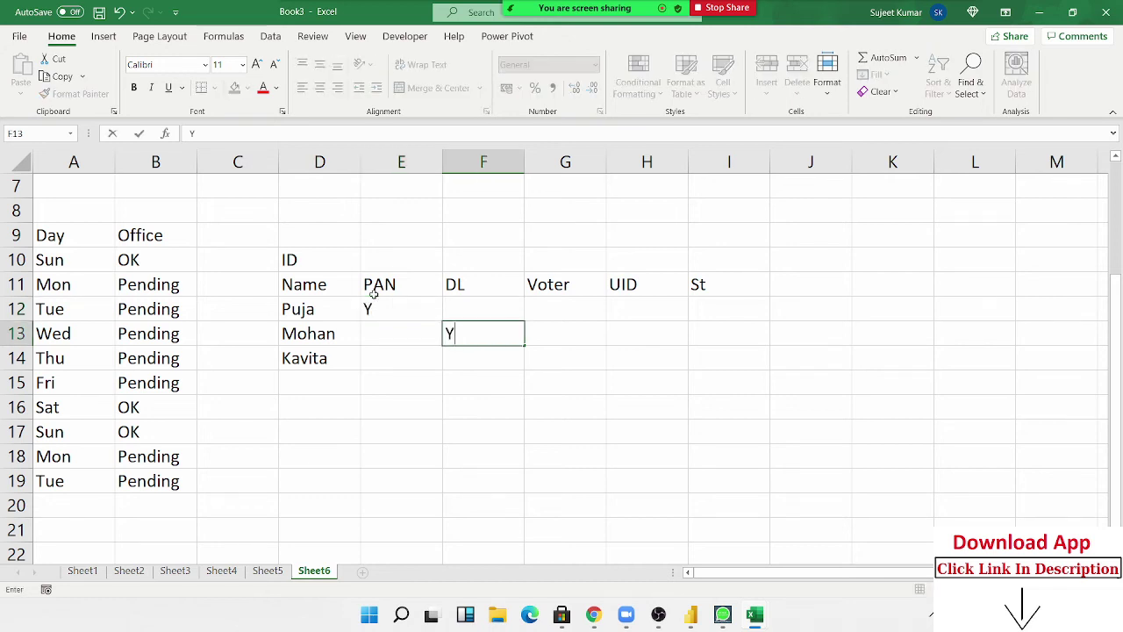
{"action": "key", "text": "Tab"}
{"action": "key", "text": "Tab"}
{"action": "key", "text": "Tab"}
In I12, abandon an AND attempt and begin =OR(E12="y", instead.
{"action": "key", "text": "Up"}
{"action": "type", "text": "="}
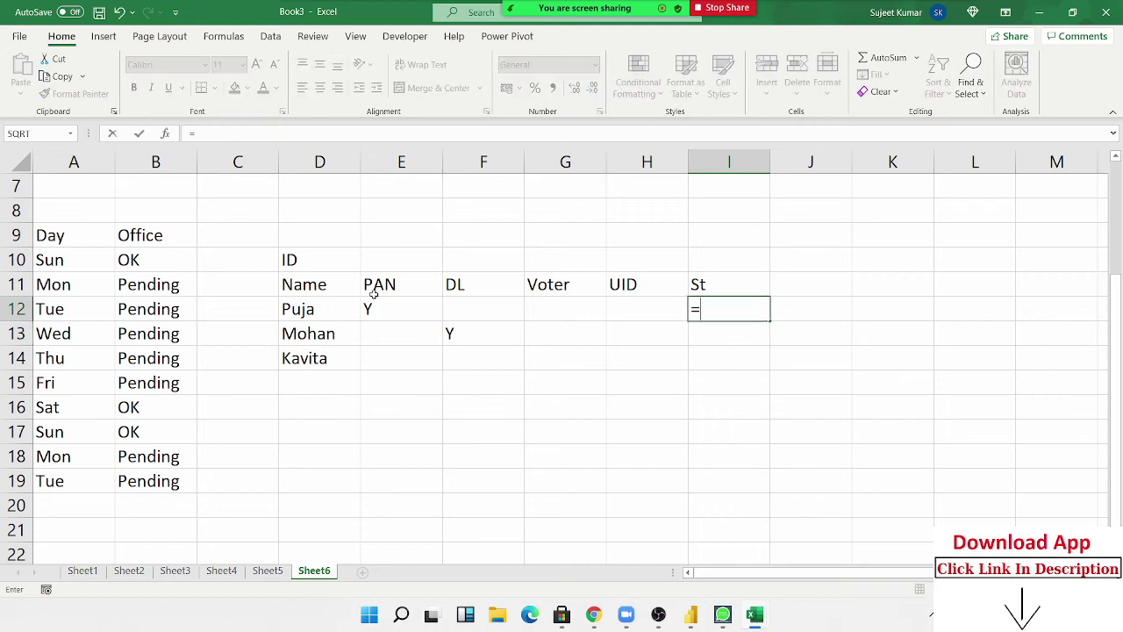
{"action": "type", "text": "ad"}
{"action": "key", "text": "BackSpace"}
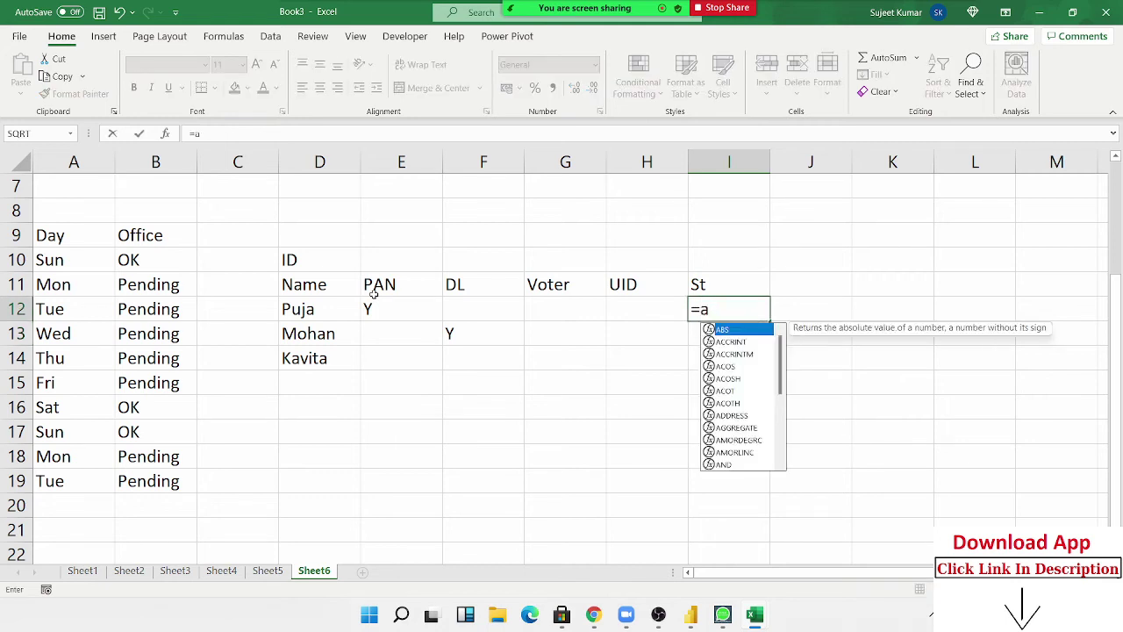
{"action": "type", "text": "nd"}
{"action": "key", "text": "Tab"}
{"action": "left_click", "coordinate": [377, 314]}
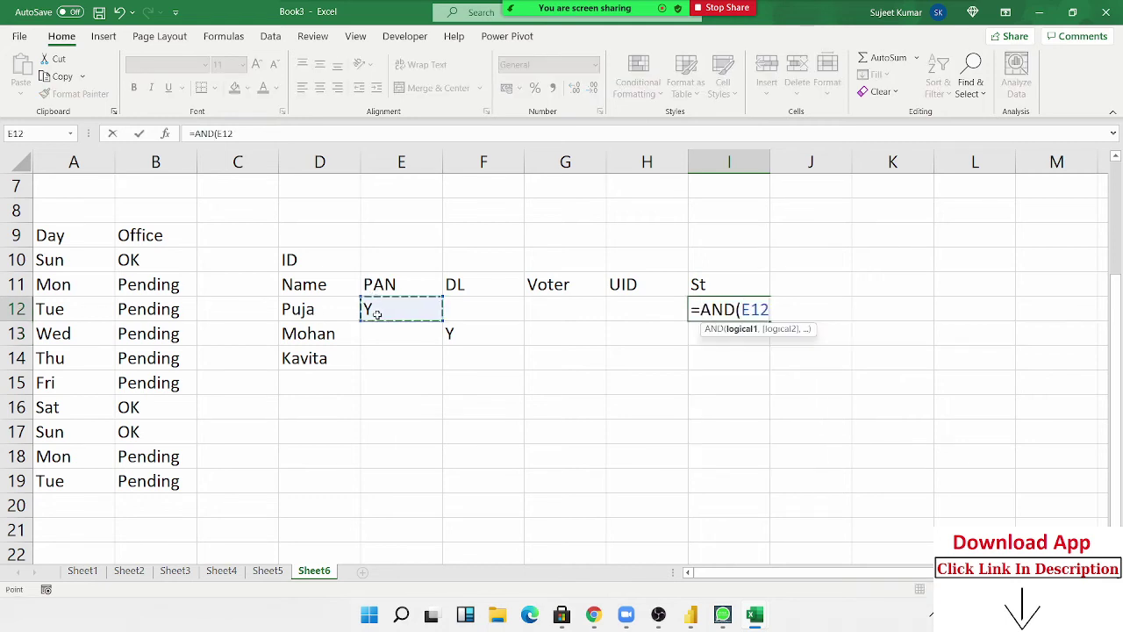
{"action": "type", "text": "="}
{"action": "key", "text": "Escape"}
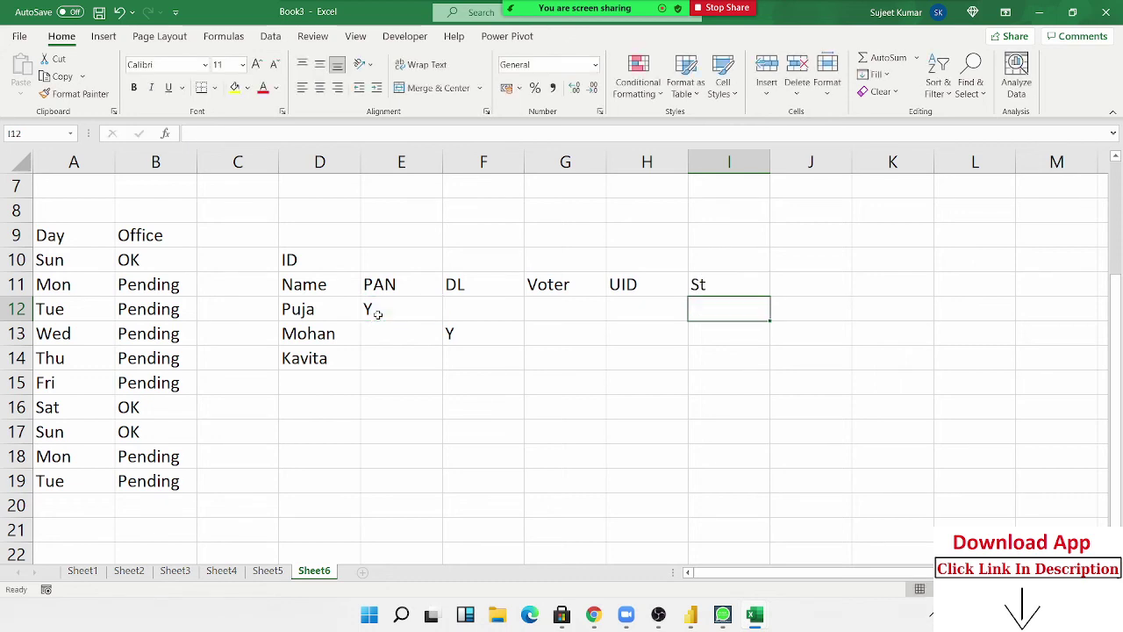
{"action": "type", "text": "=or"}
{"action": "key", "text": "Tab"}
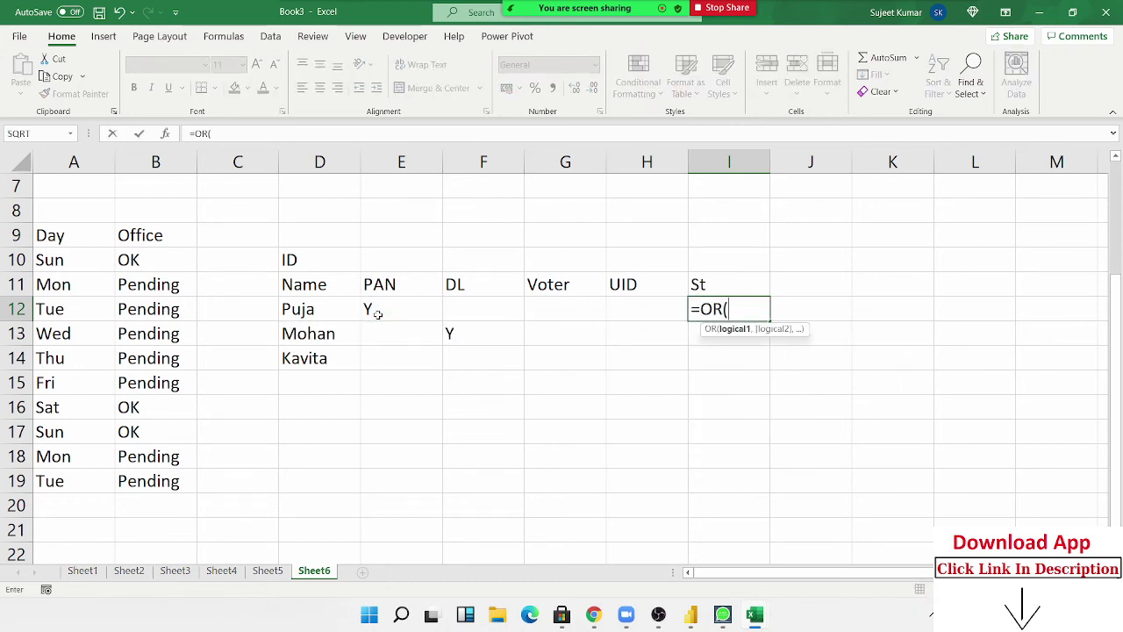
{"action": "left_click", "coordinate": [377, 314]}
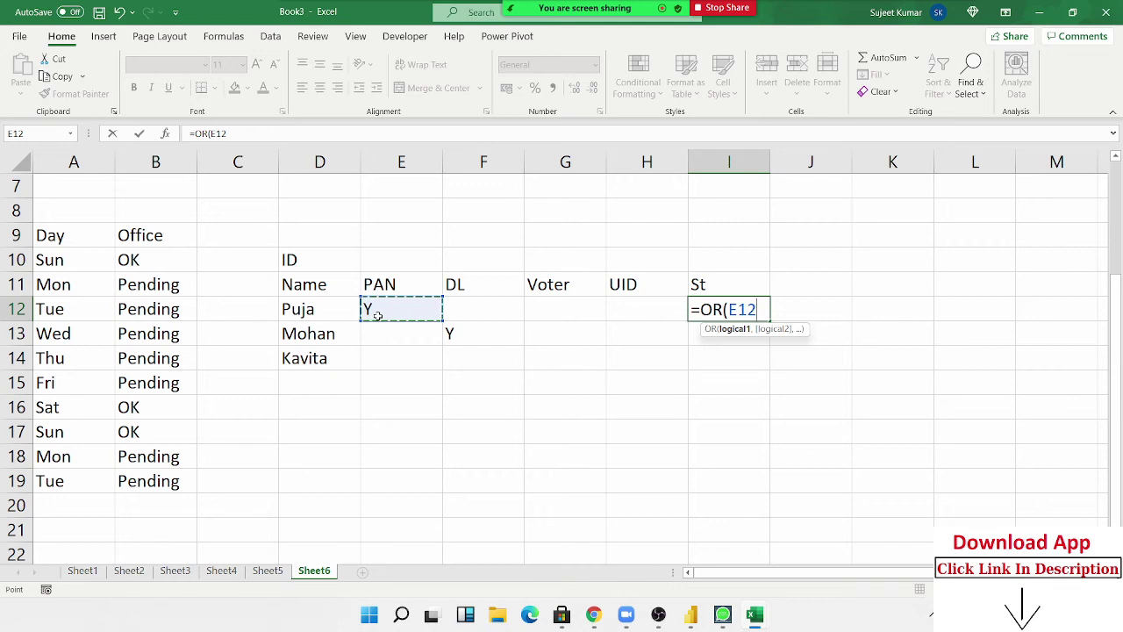
{"action": "type", "text": "=\"y\","}
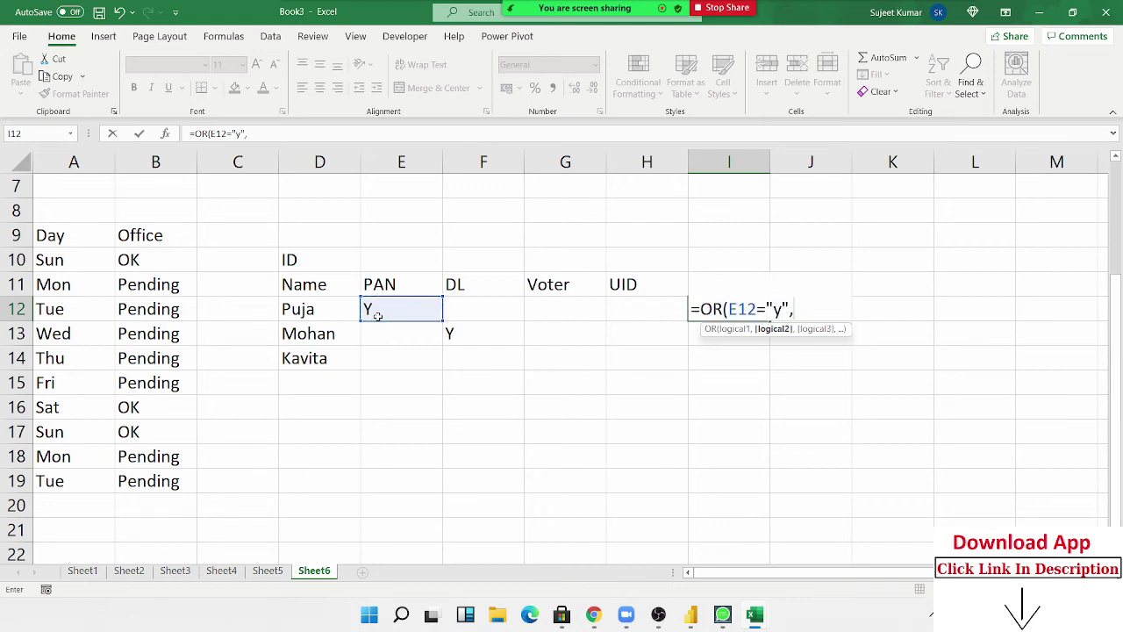
Finish the OR test with F12, G12, H12 equal to "y" and fill I12:I14.
{"action": "left_click", "coordinate": [493, 313]}
{"action": "type", "text": "="}
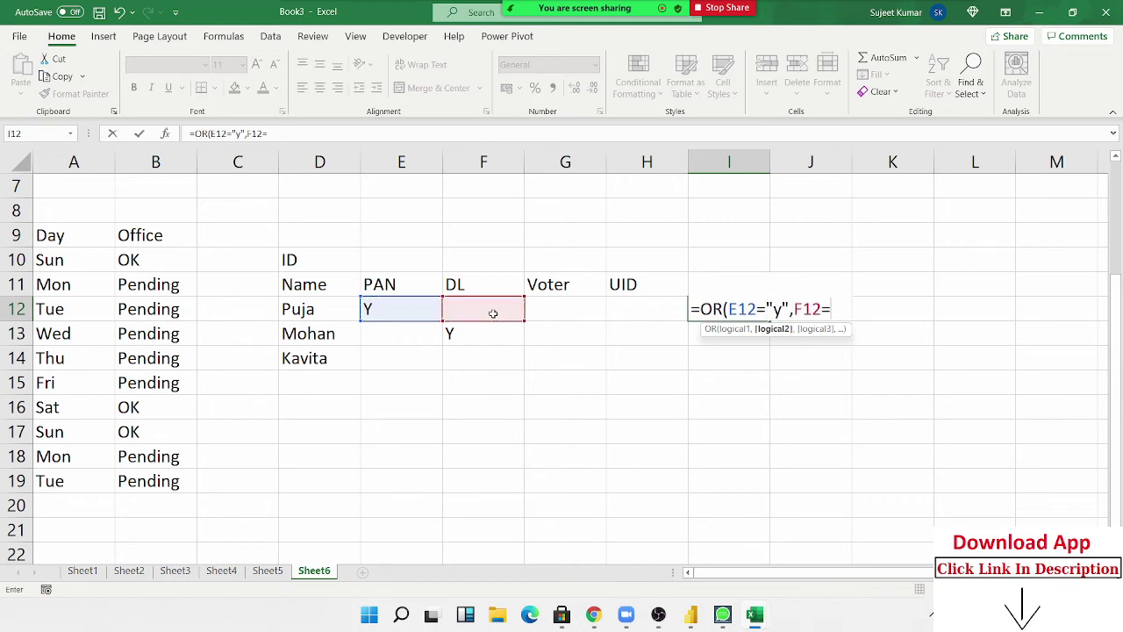
{"action": "type", "text": "\"y\","}
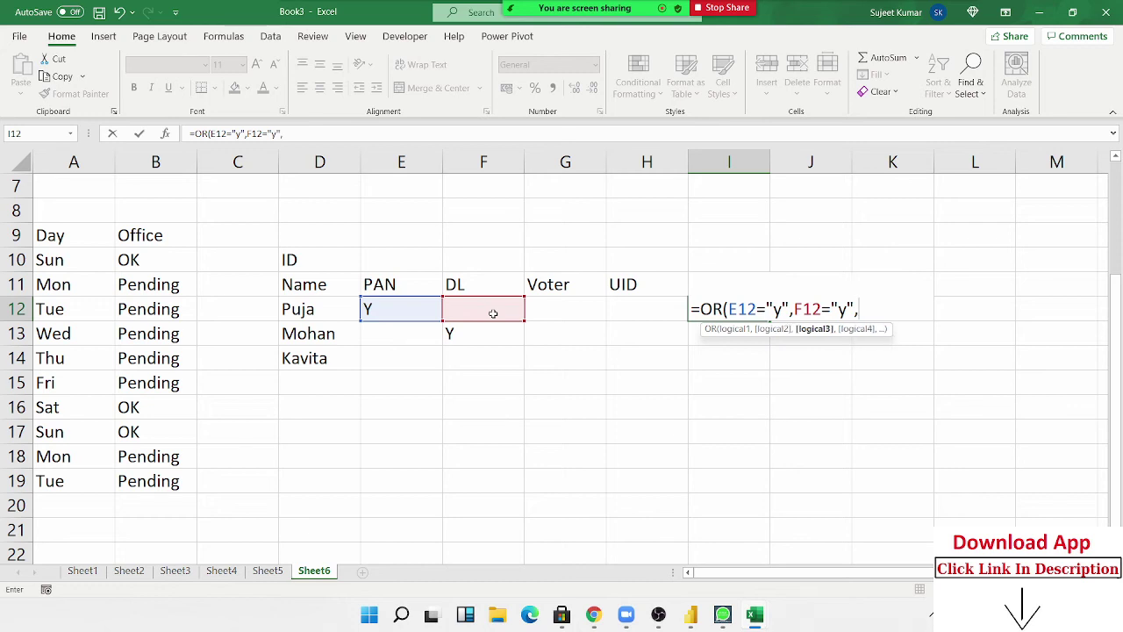
{"action": "left_click", "coordinate": [532, 305]}
{"action": "type", "text": "=\""}
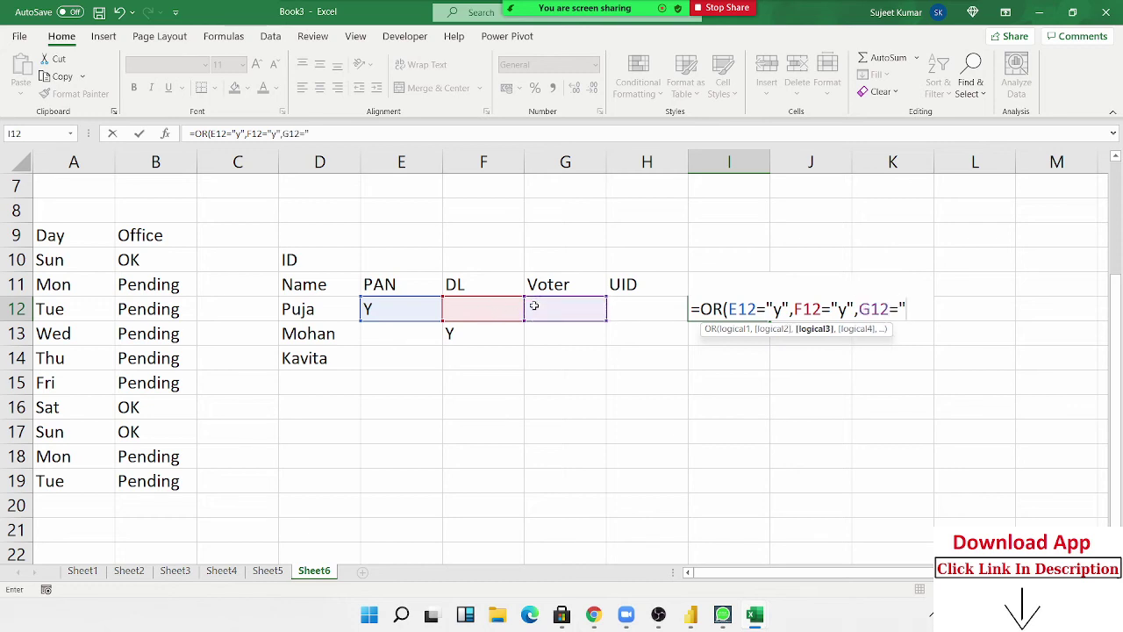
{"action": "type", "text": "y\","}
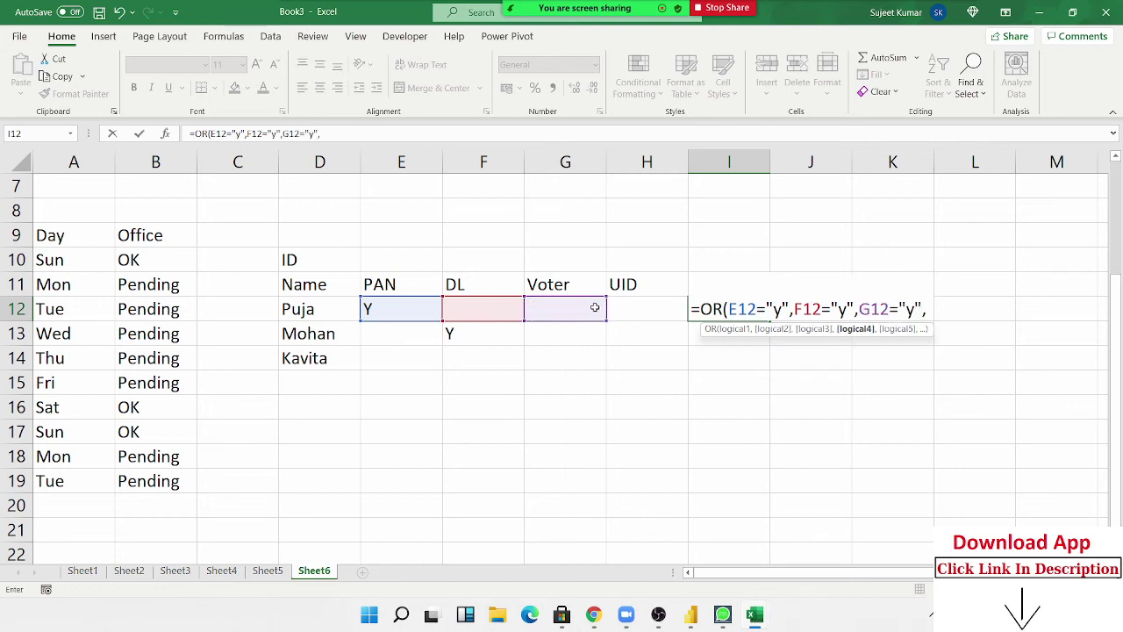
{"action": "left_click", "coordinate": [620, 308]}
{"action": "type", "text": "=\"y"}
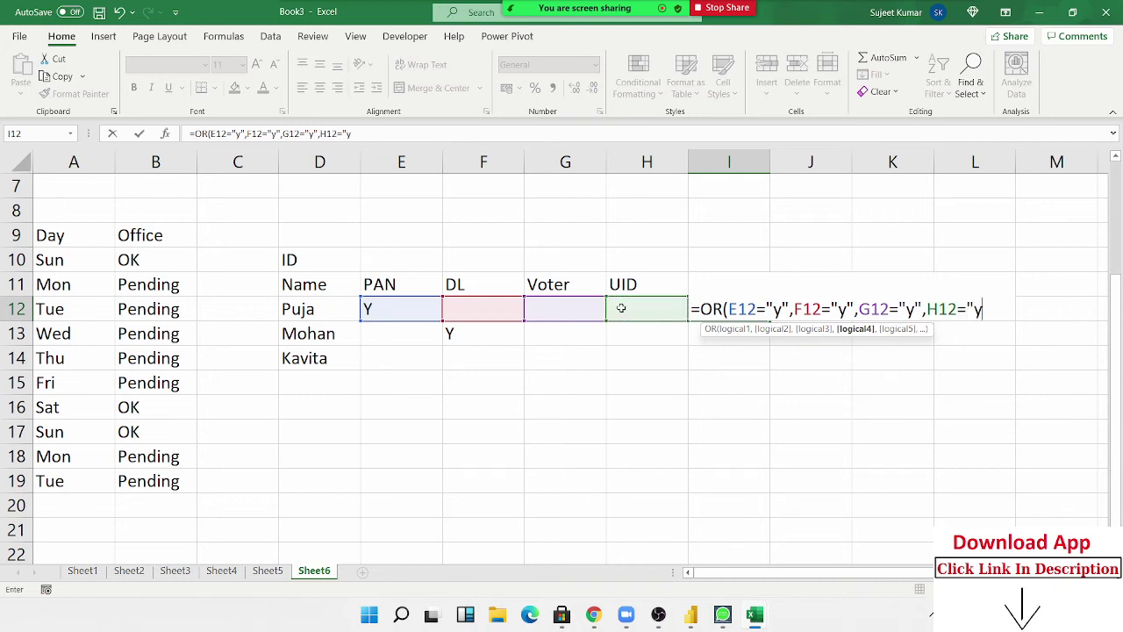
{"action": "type", "text": "\""}
{"action": "key", "text": "Return"}
{"action": "key", "text": "Up"}
{"action": "key", "text": "shift+Down"}
{"action": "key", "text": "shift+Down"}
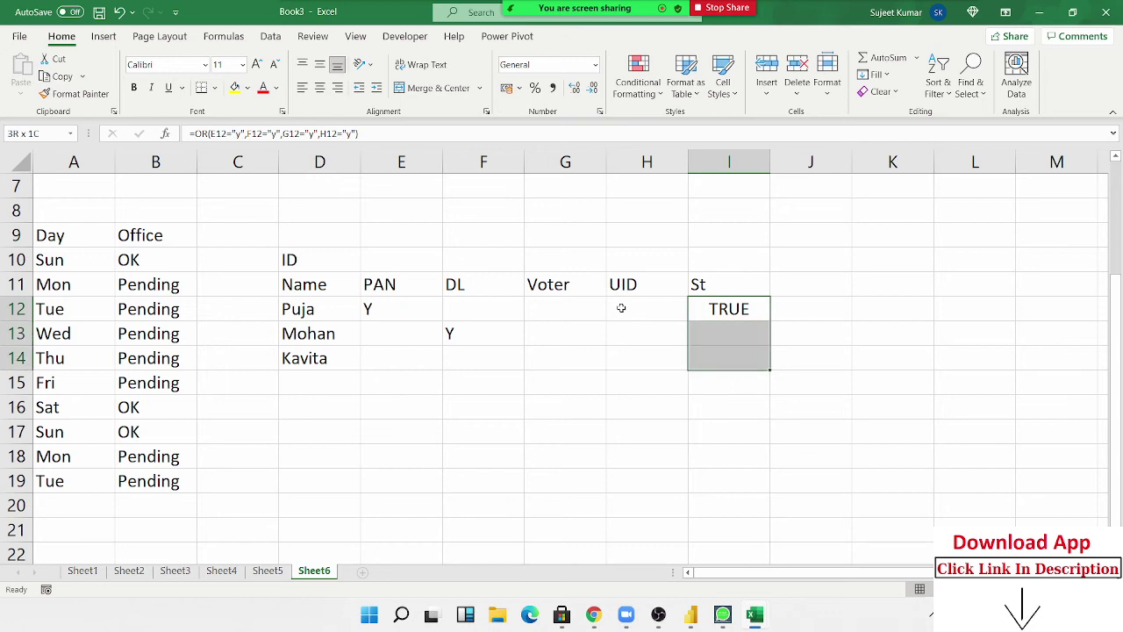
{"action": "key", "text": "ctrl+d"}
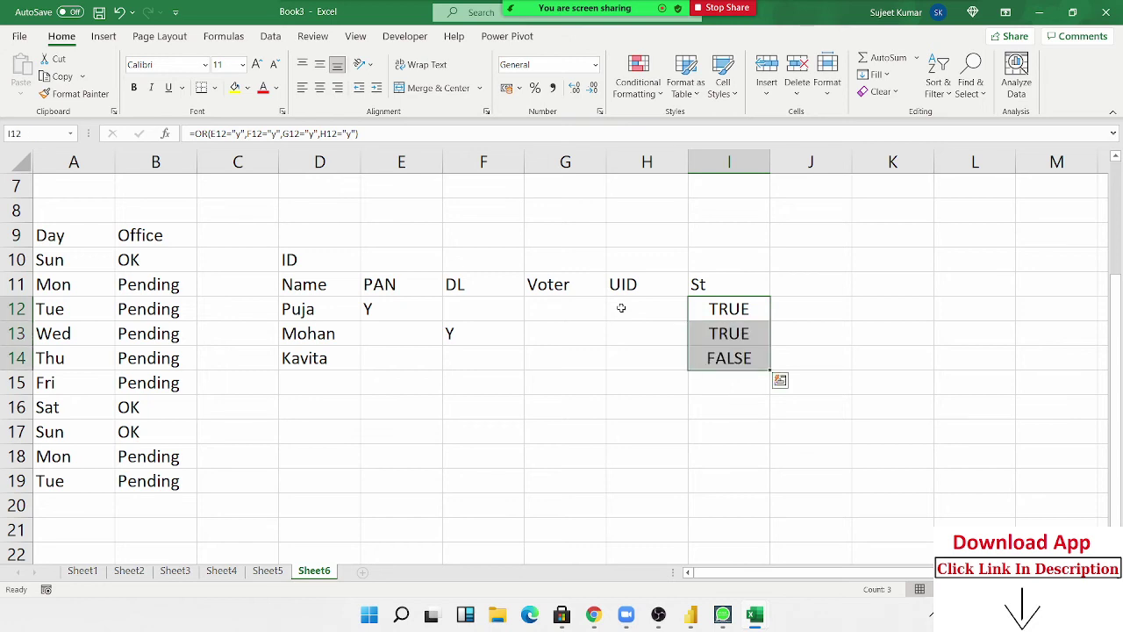
Wrap I12's OR in IF returning "OK" or "Pending" and fill it down to I14.
{"action": "key", "text": "Up"}
{"action": "key", "text": "Down"}
{"action": "key", "text": "F2"}
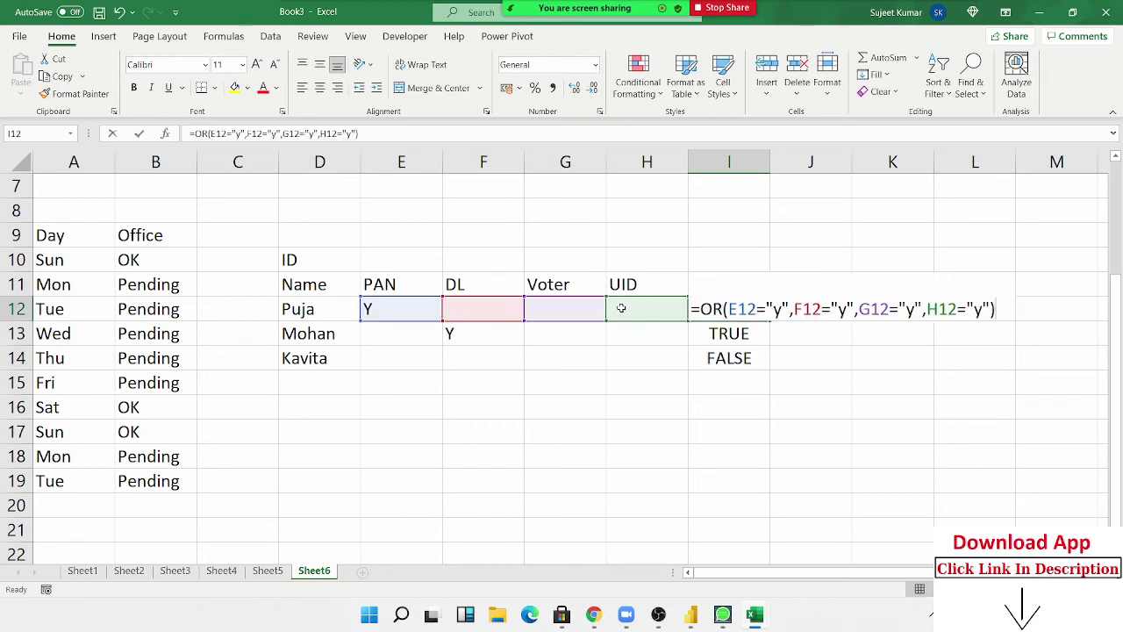
{"action": "key", "text": "Left"}
{"action": "key", "text": "Left"}
{"action": "key", "text": "Left"}
{"action": "key", "text": "Left"}
{"action": "key", "text": "Home"}
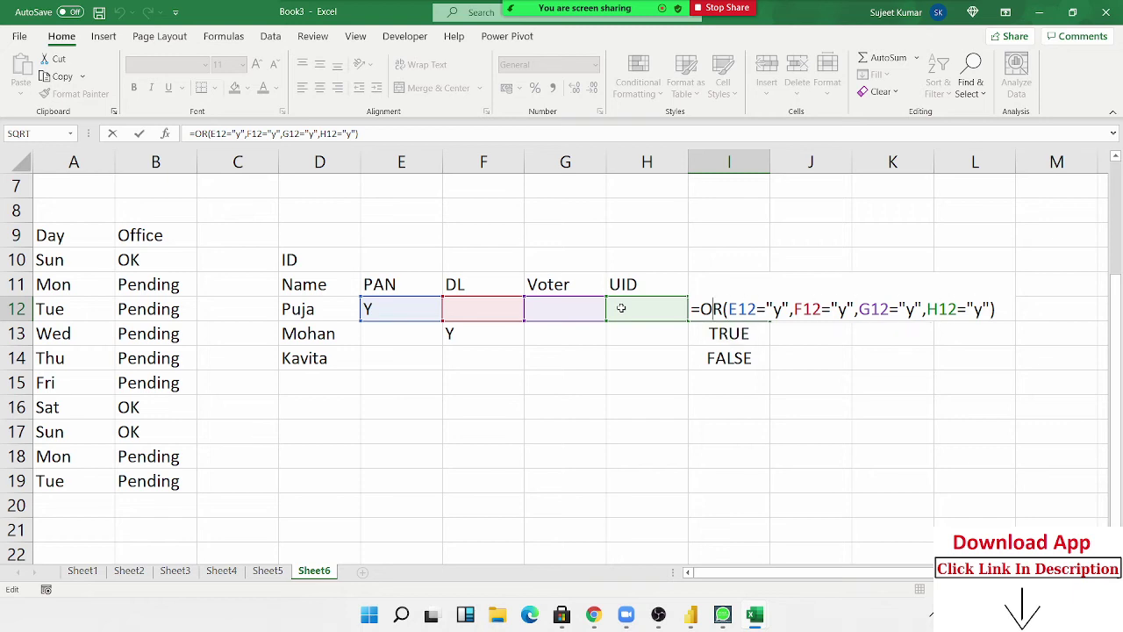
{"action": "key", "text": "Right"}
{"action": "type", "text": "IF"}
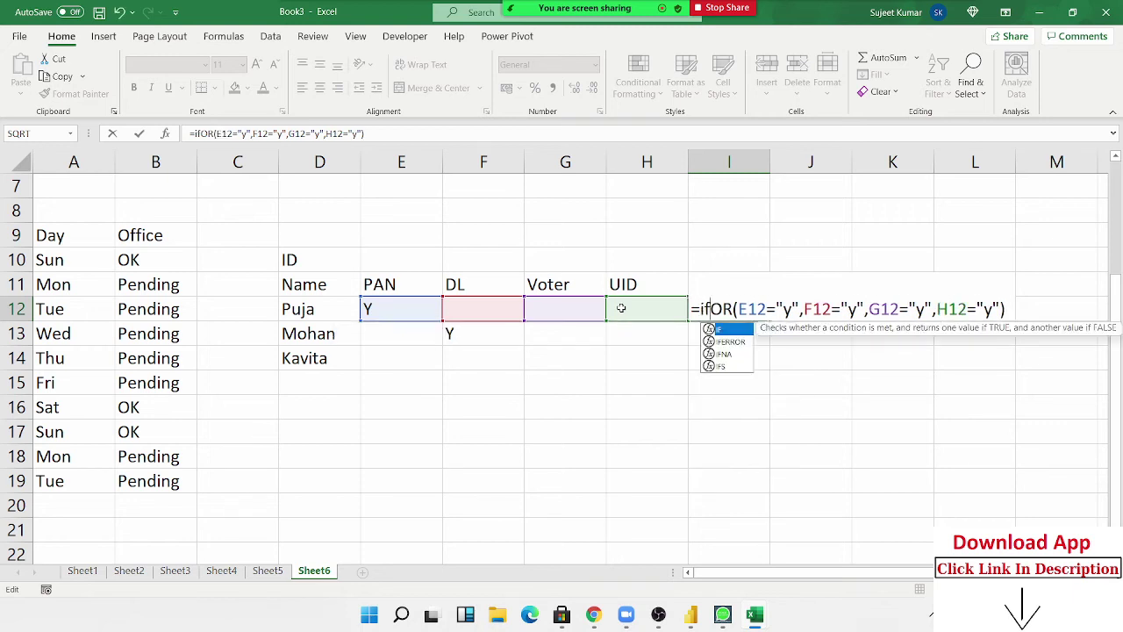
{"action": "type", "text": "("}
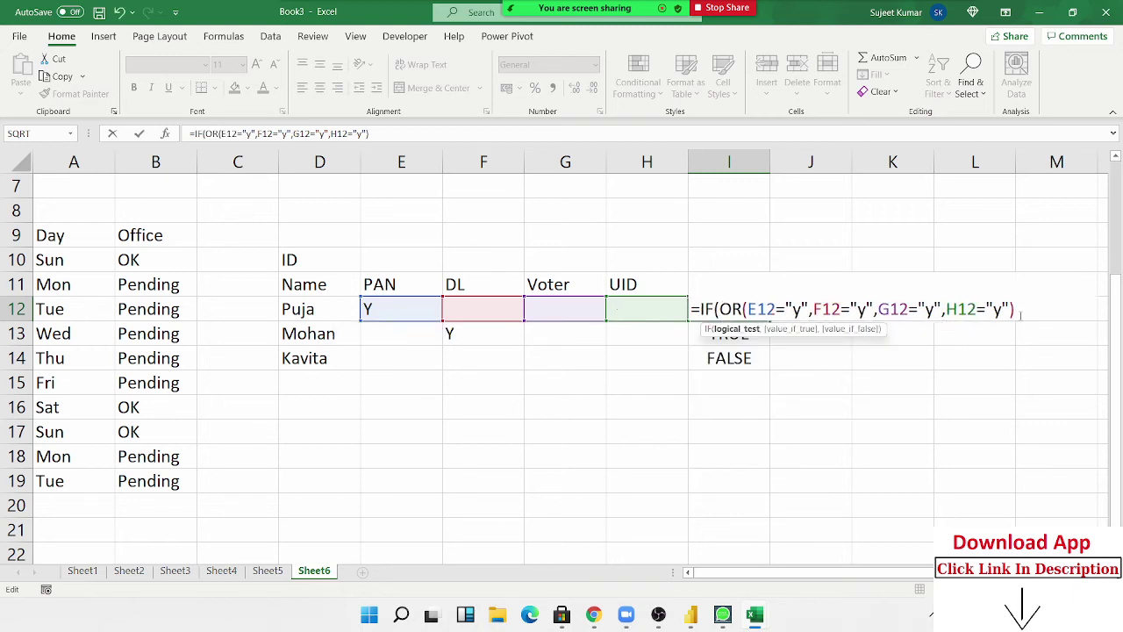
{"action": "type", "text": ",\""}
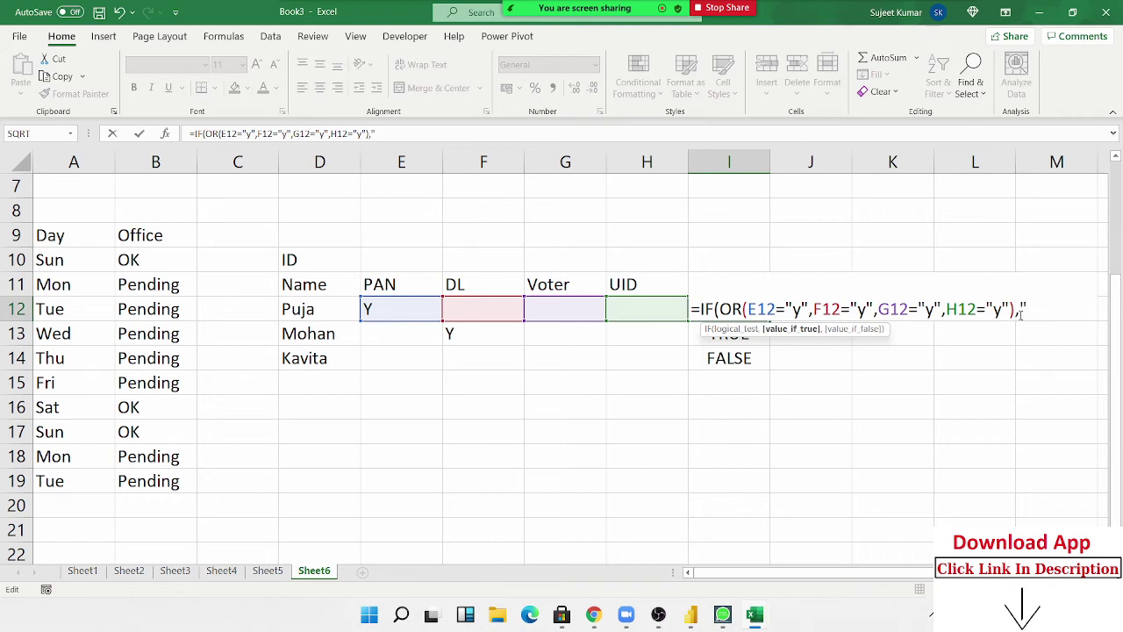
{"action": "type", "text": "OK\","}
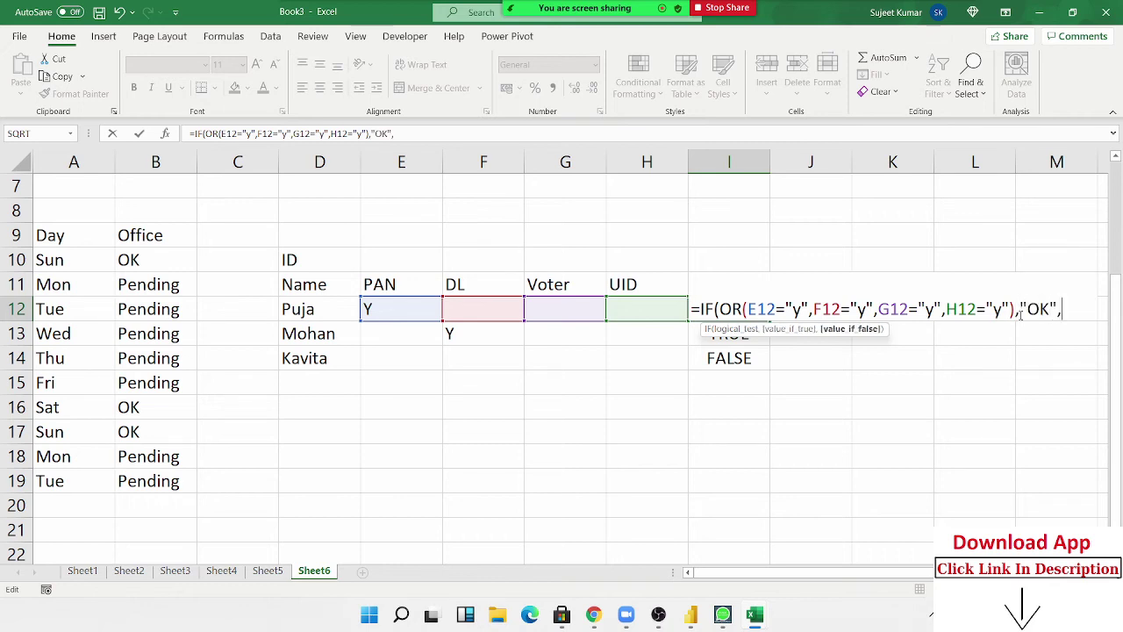
{"action": "type", "text": "\"Pen"}
{"action": "type", "text": "ding"}
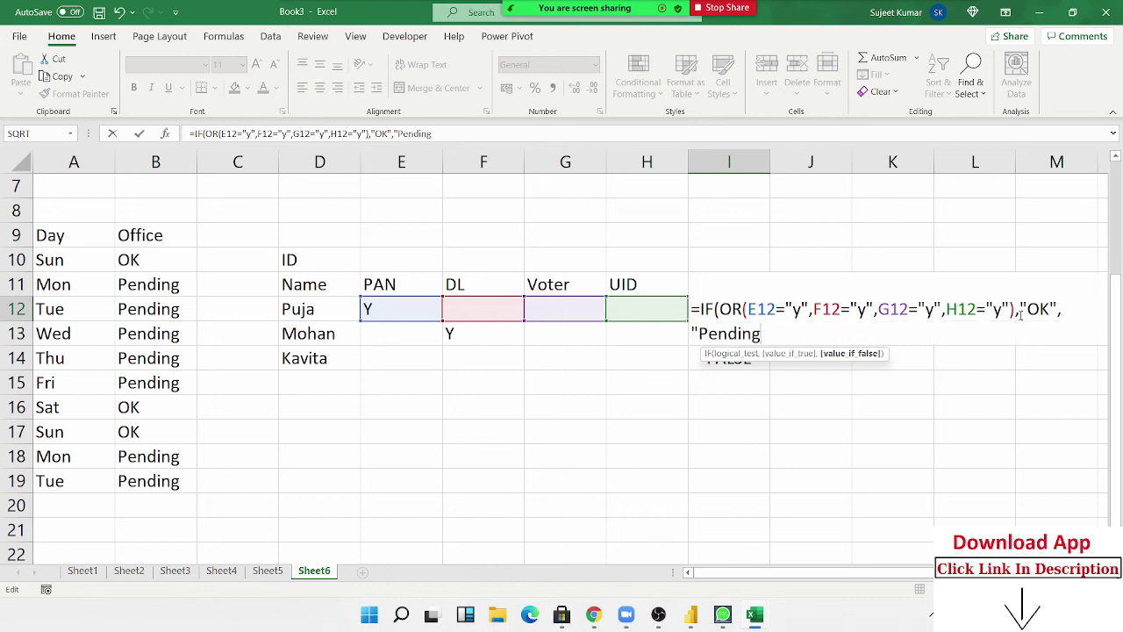
{"action": "type", "text": "\")"}
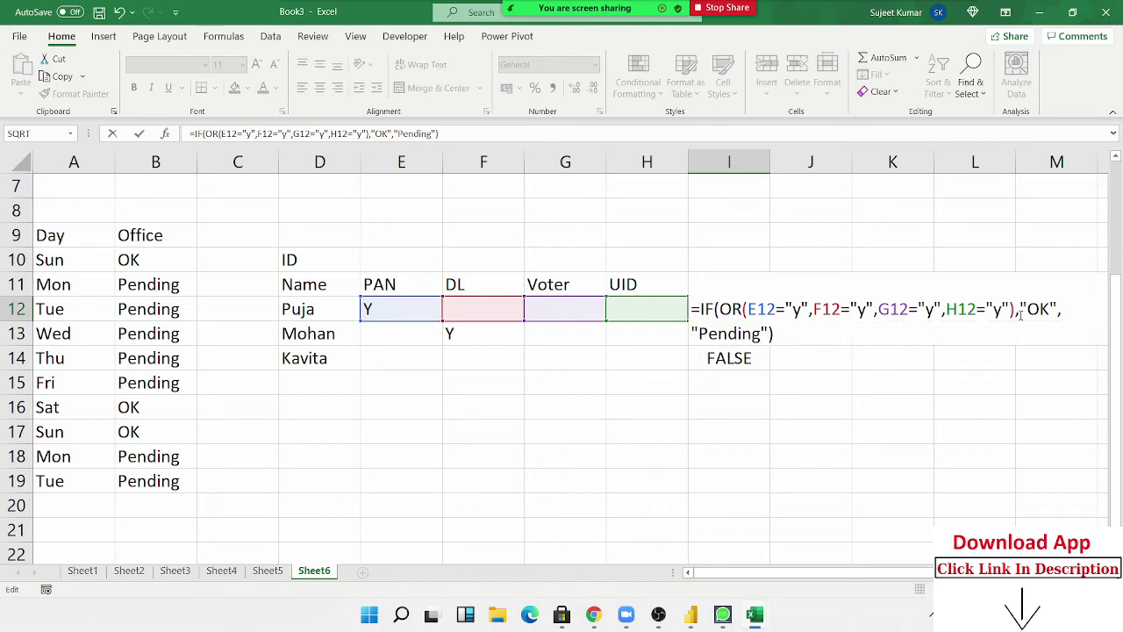
{"action": "key", "text": "ctrl+Return"}
{"action": "key", "text": "shift+Down"}
{"action": "key", "text": "shift+Down"}
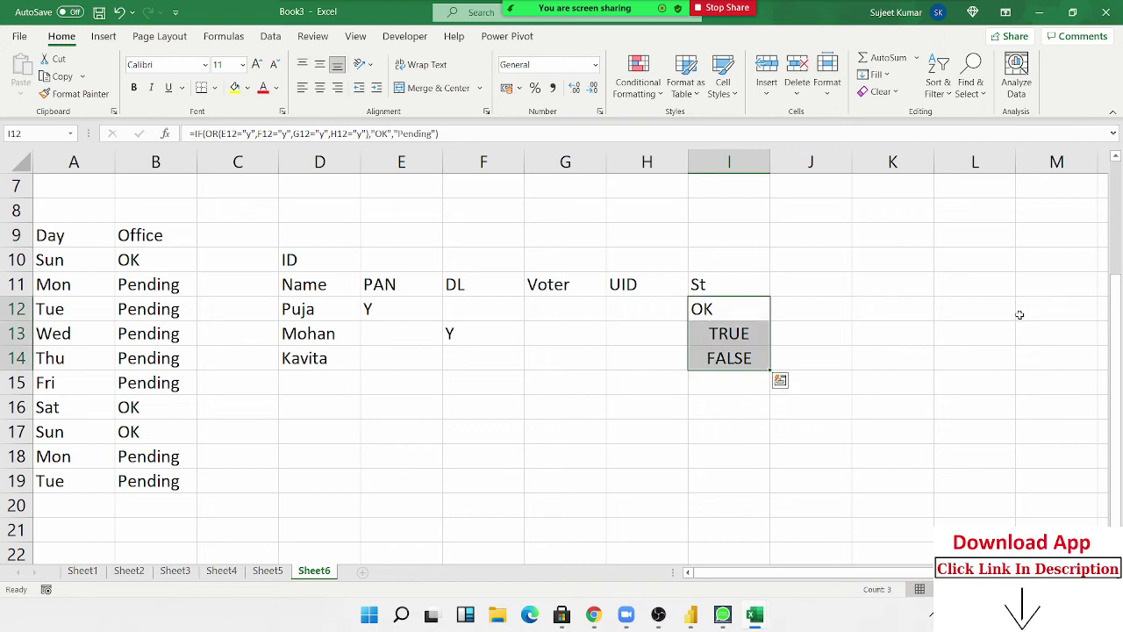
{"action": "key", "text": "ctrl+d"}
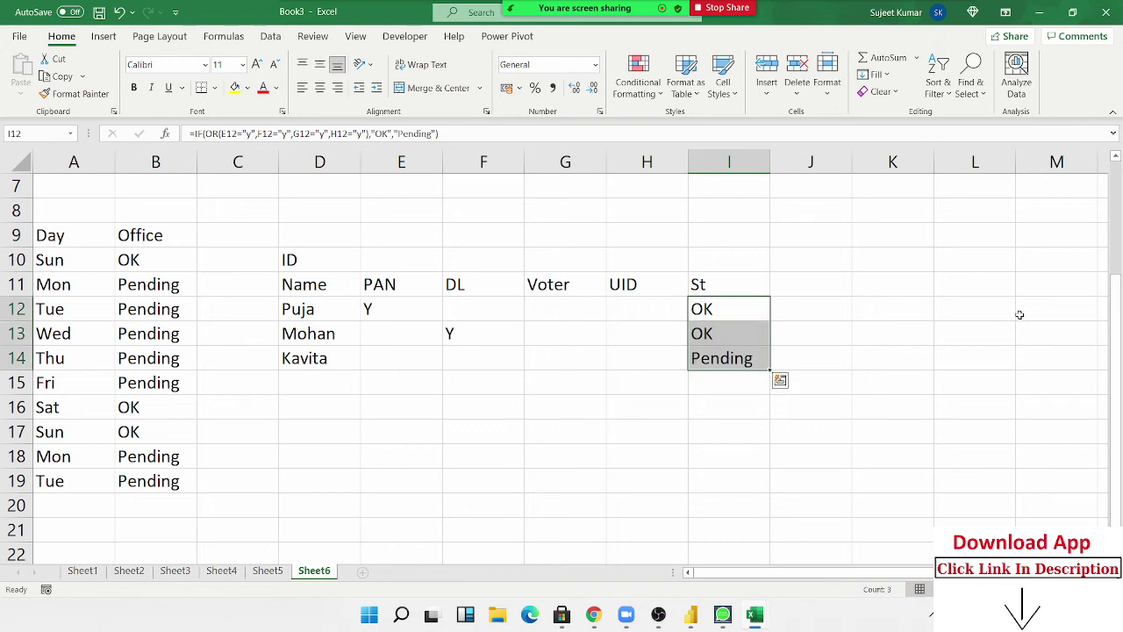
In C10 start the formula =IF(A10="Sat","OK".
{"action": "key", "text": "Left"}
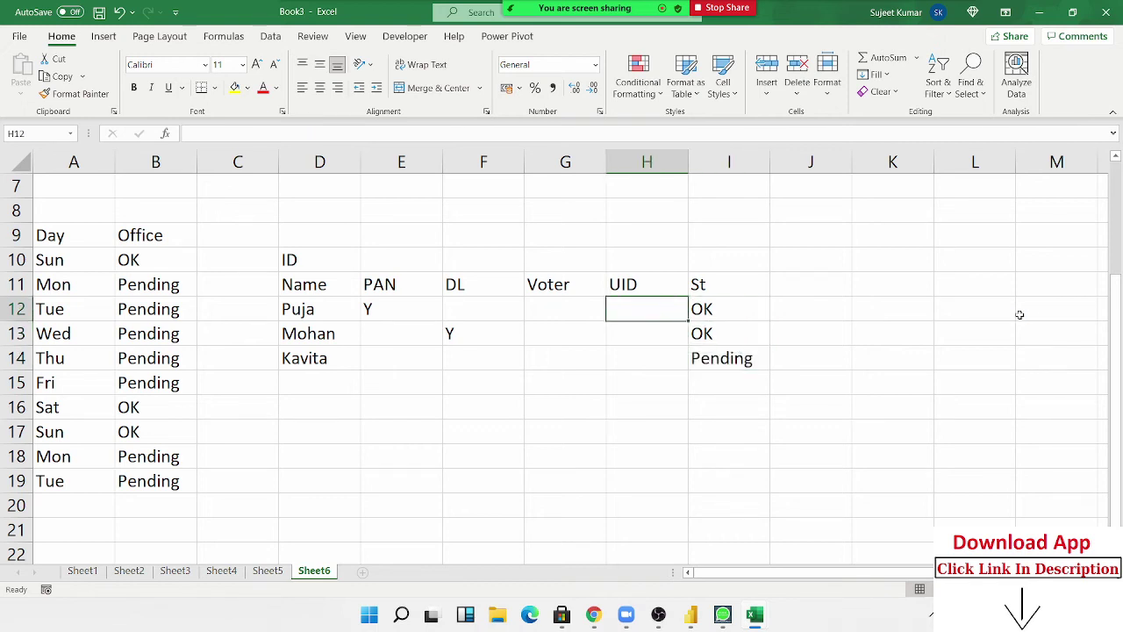
{"action": "key", "text": "Left"}
{"action": "key", "text": "Left"}
{"action": "key", "text": "Left"}
{"action": "key", "text": "Home"}
{"action": "key", "text": "Up"}
{"action": "key", "text": "Up"}
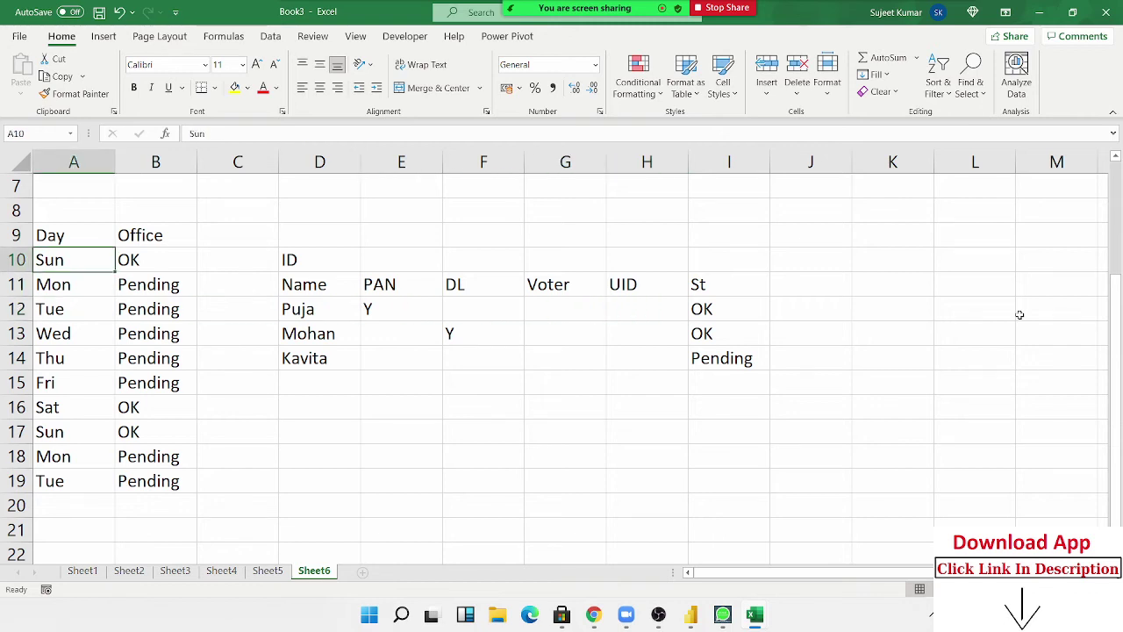
{"action": "key", "text": "Right"}
{"action": "key", "text": "Right"}
{"action": "key", "text": "F2"}
{"action": "type", "text": "=i"}
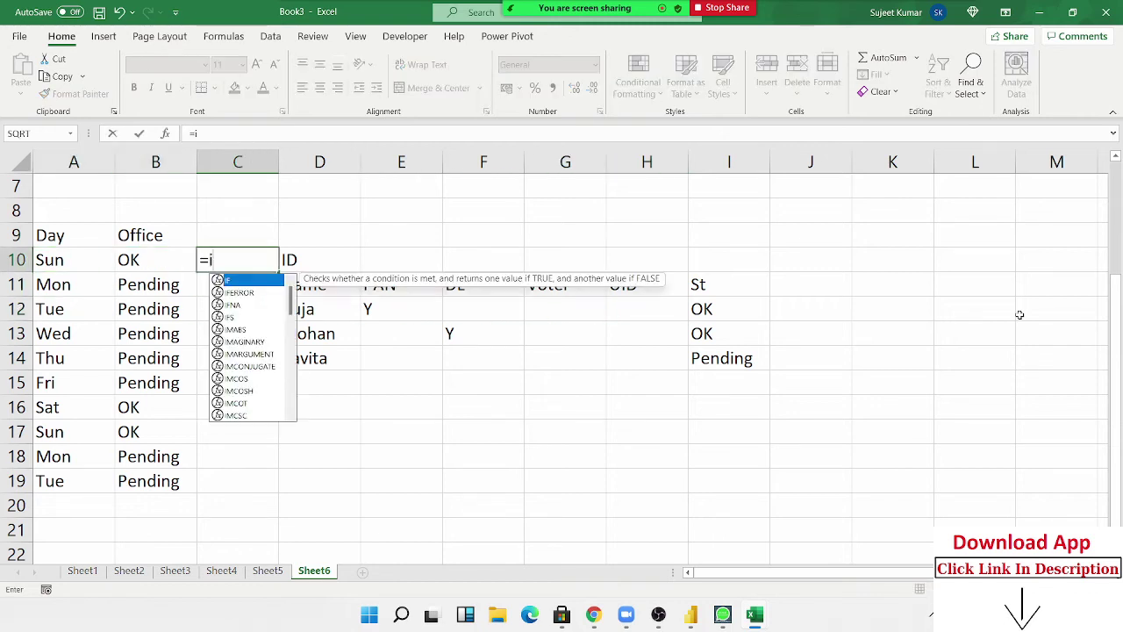
{"action": "type", "text": "f"}
{"action": "key", "text": "Tab"}
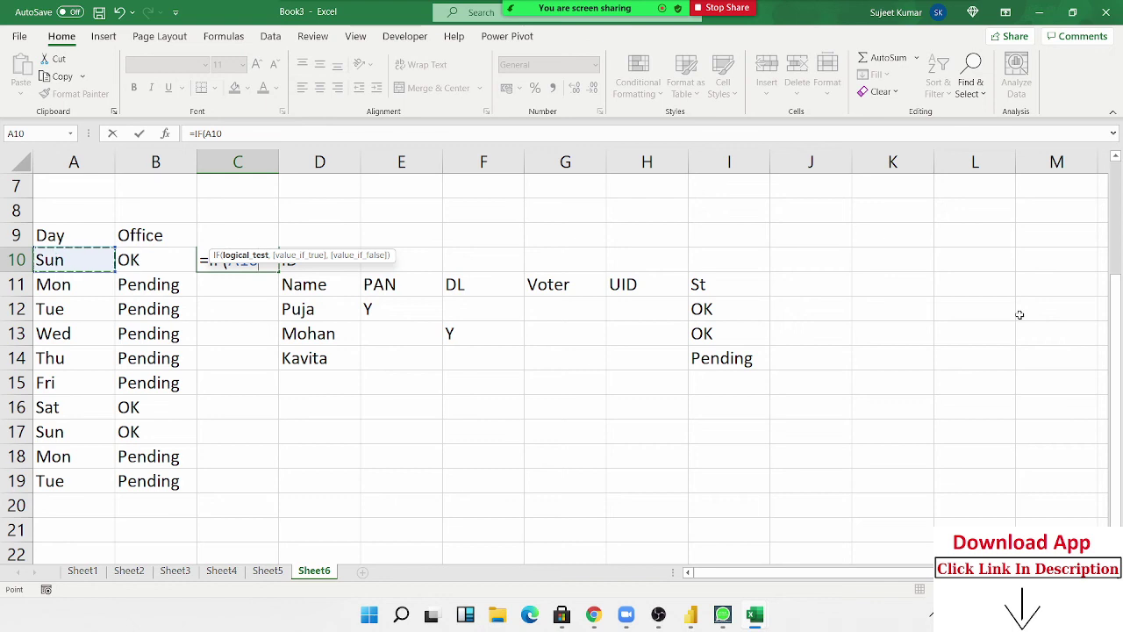
{"action": "type", "text": ">"}
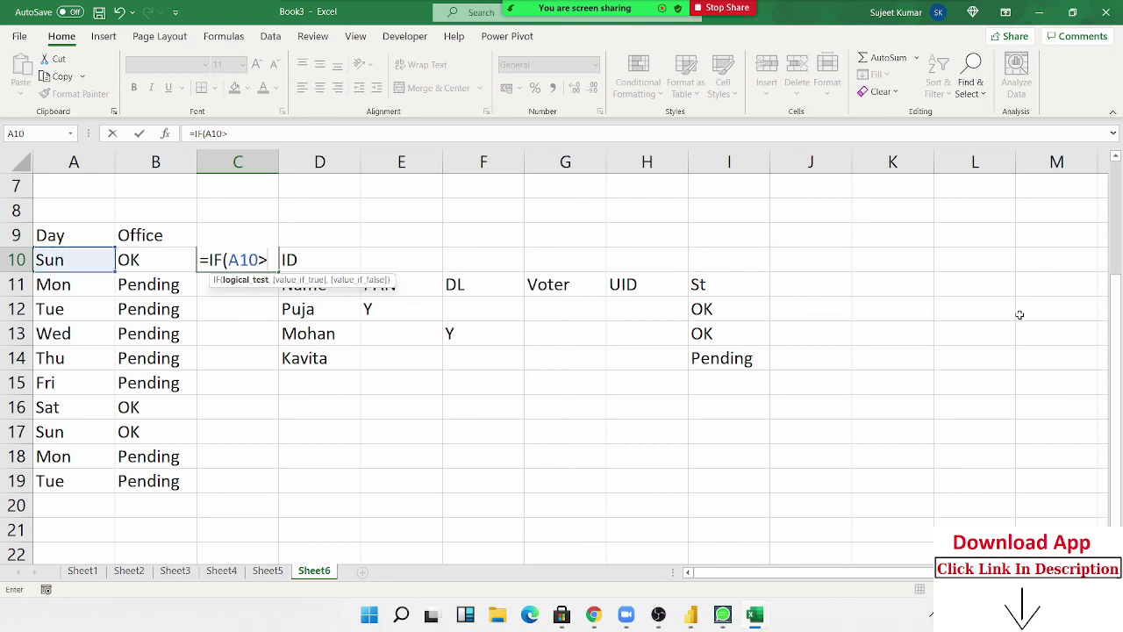
{"action": "key", "text": "BackSpace"}
{"action": "type", "text": "="}
{"action": "type", "text": "\"Sat"}
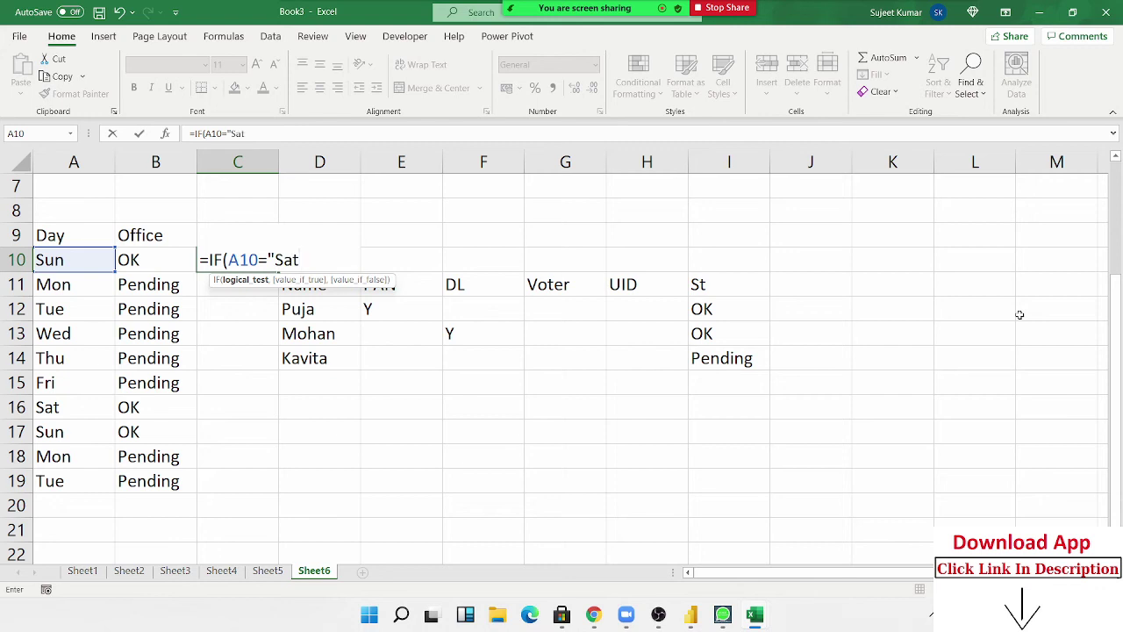
{"action": "type", "text": "\",\""}
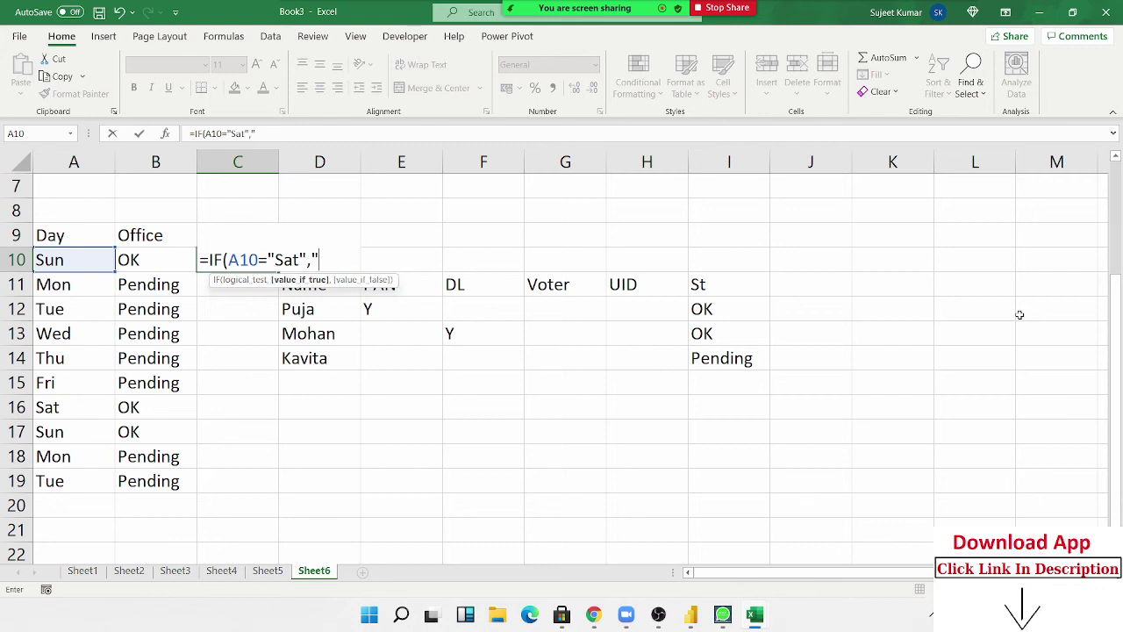
{"action": "type", "text": "OK\""}
Add the nested IF(A10="Sun","OK","Pending") as the false branch.
{"action": "type", "text": ","}
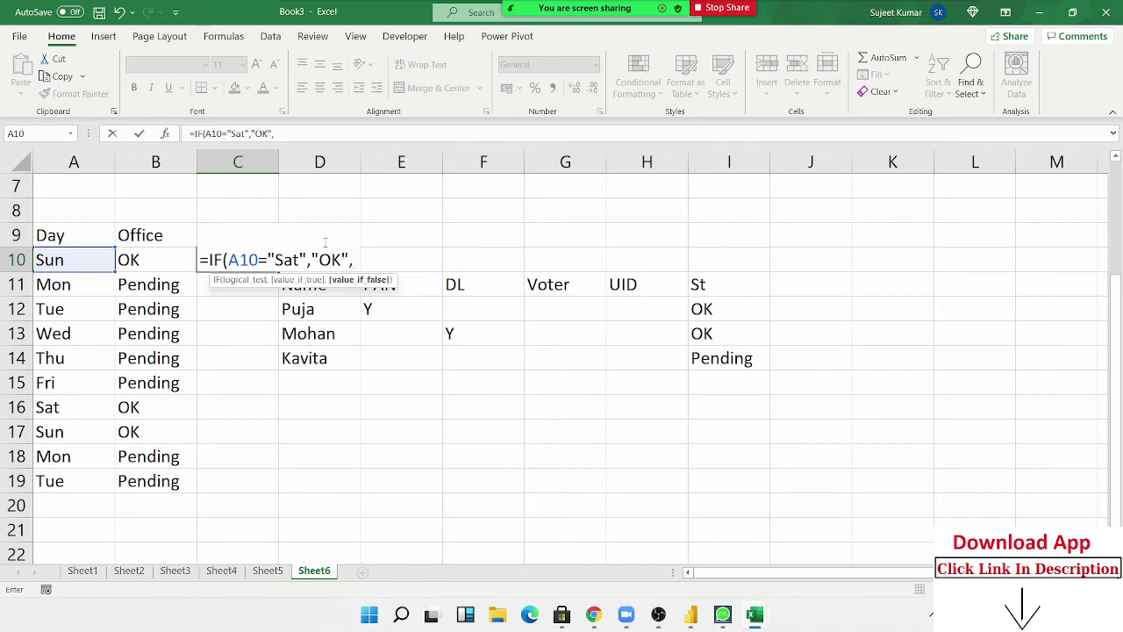
{"action": "type", "text": "IF("}
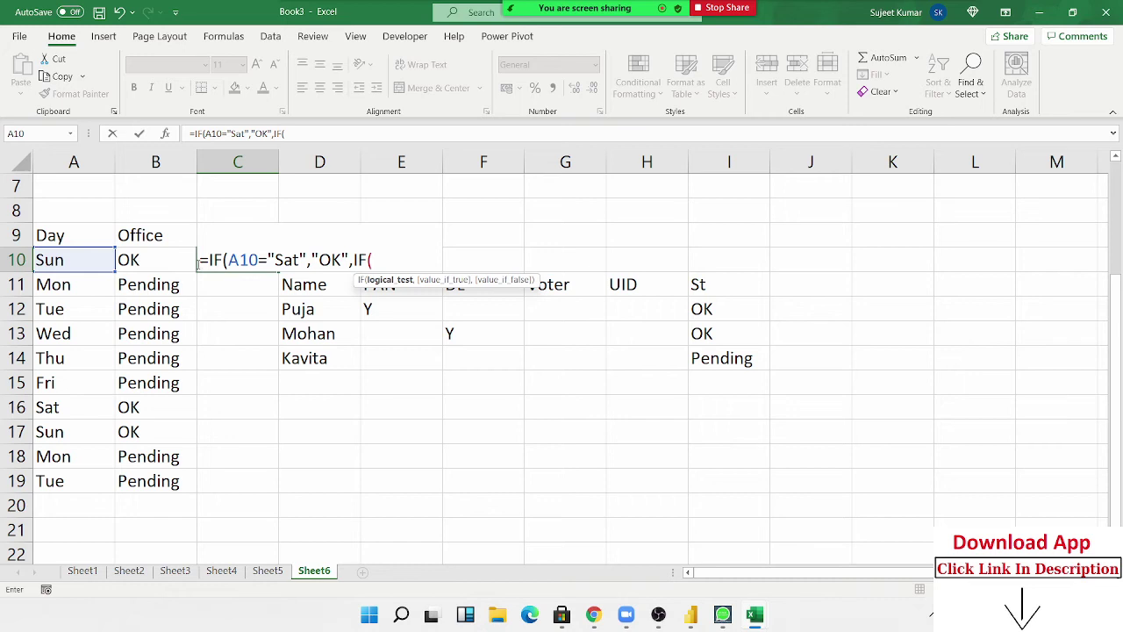
{"action": "left_click", "coordinate": [93, 255]}
{"action": "type", "text": "="}
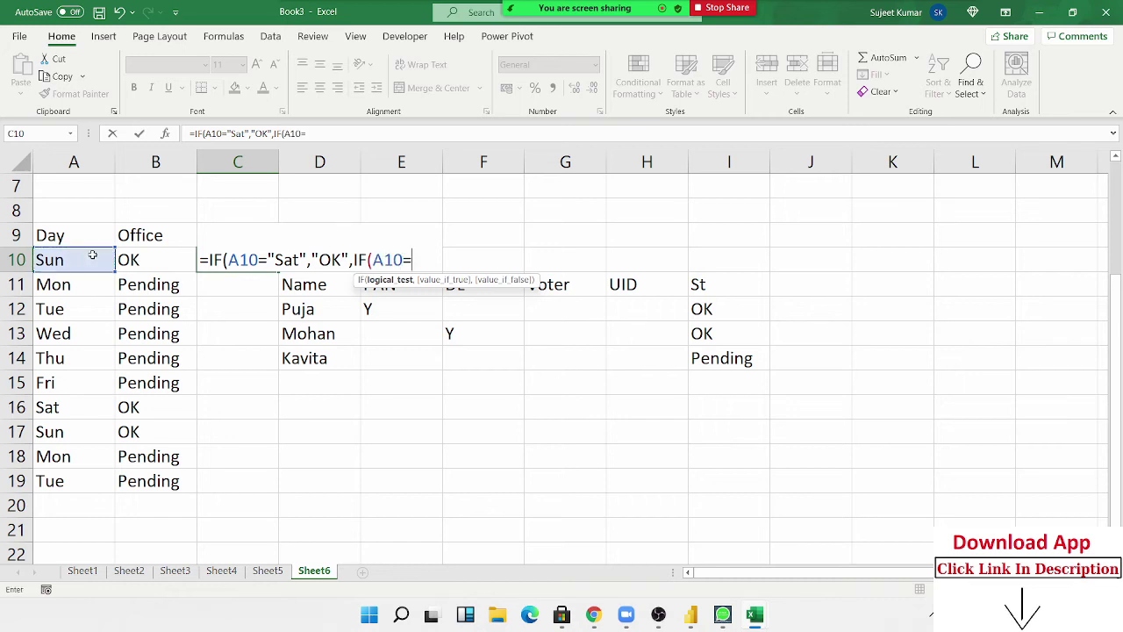
{"action": "type", "text": "\"Sun\""}
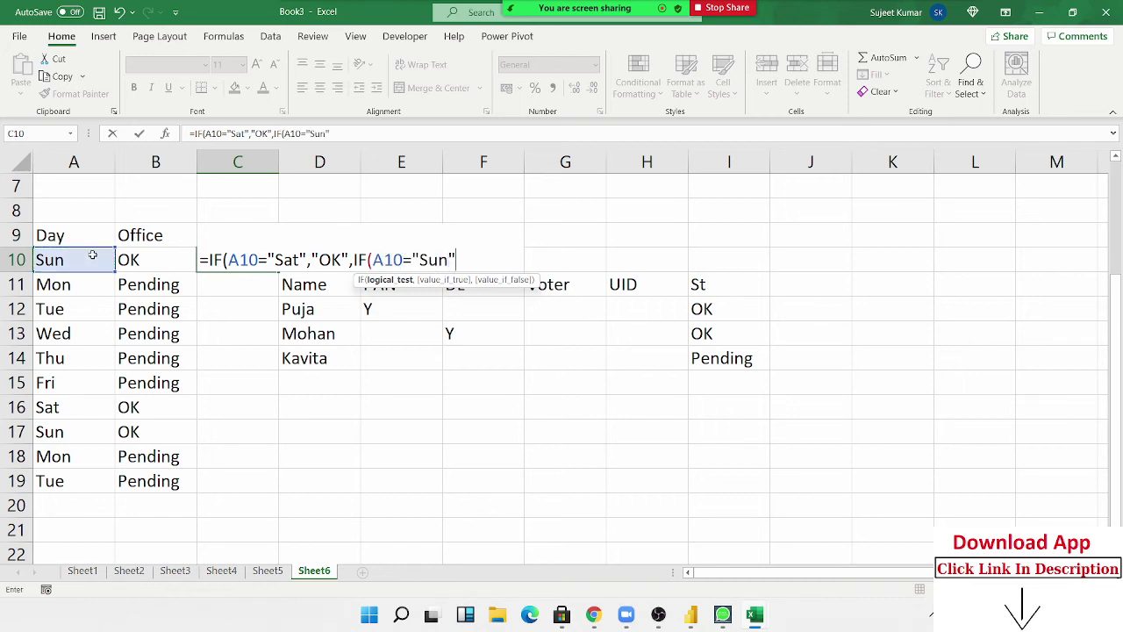
{"action": "type", "text": ",\"O"}
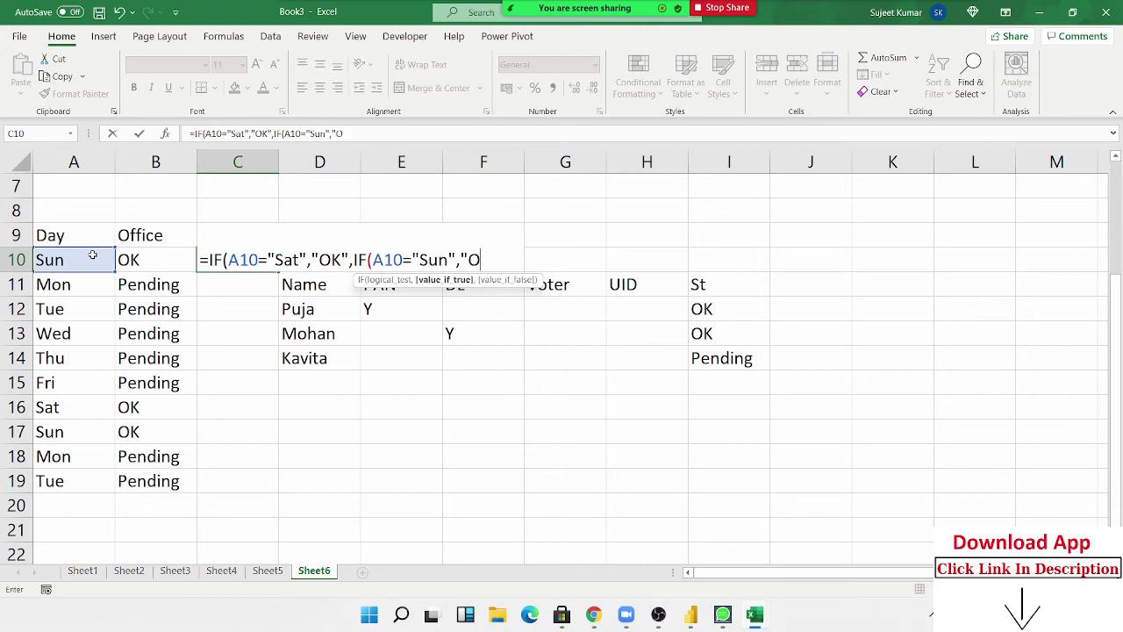
{"action": "type", "text": "K\")"}
{"action": "key", "text": "BackSpace"}
{"action": "type", "text": ",\"P"}
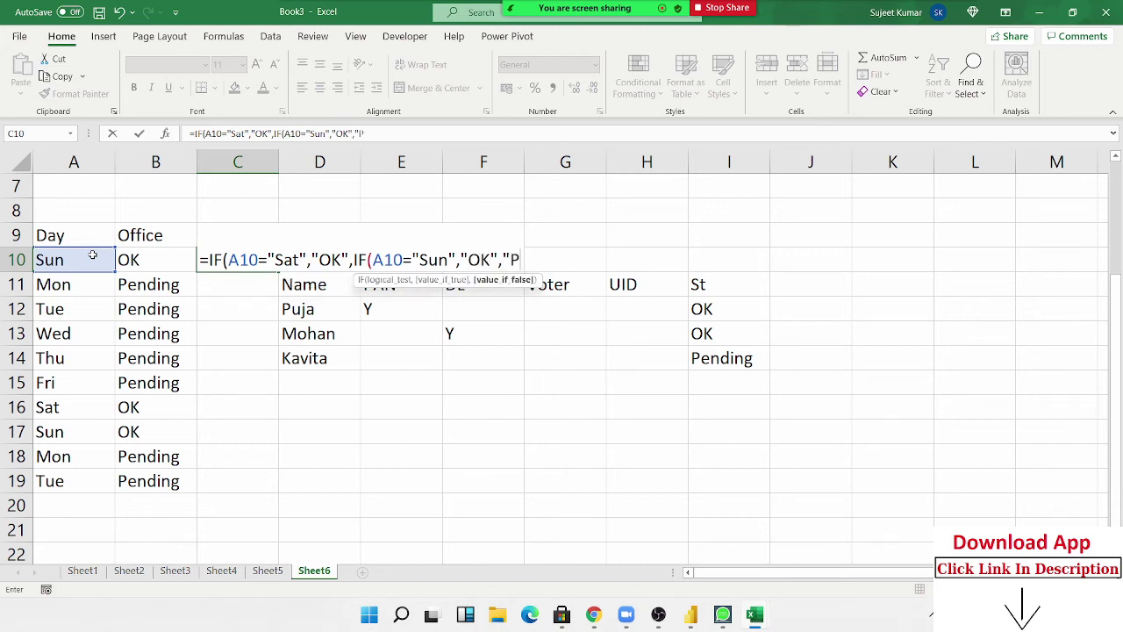
{"action": "type", "text": "ending\""}
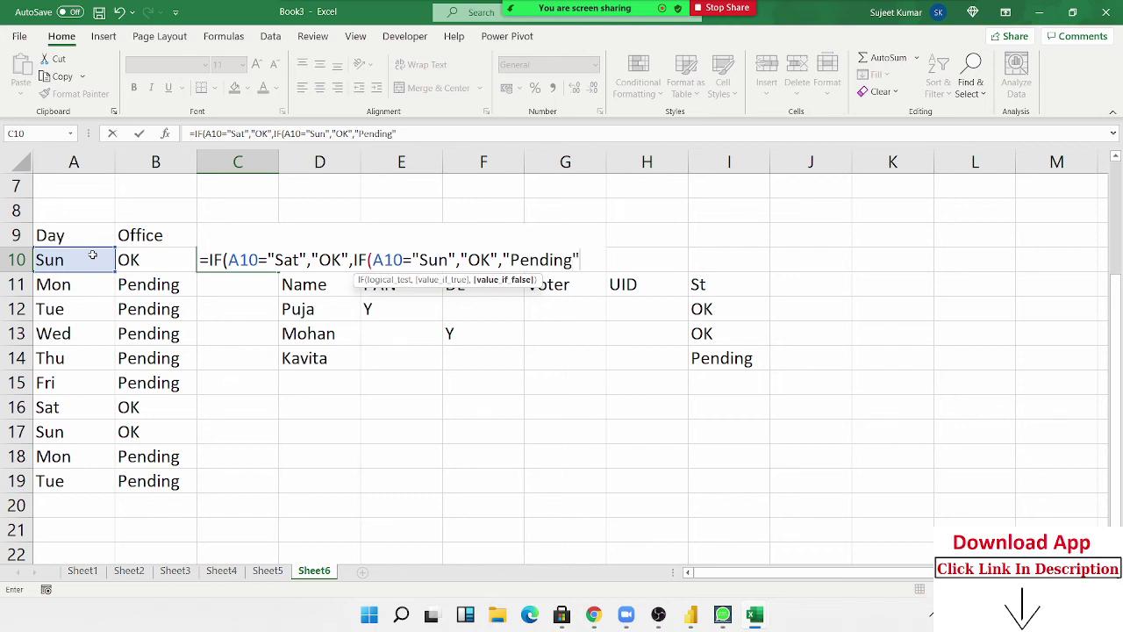
{"action": "type", "text": ")"}
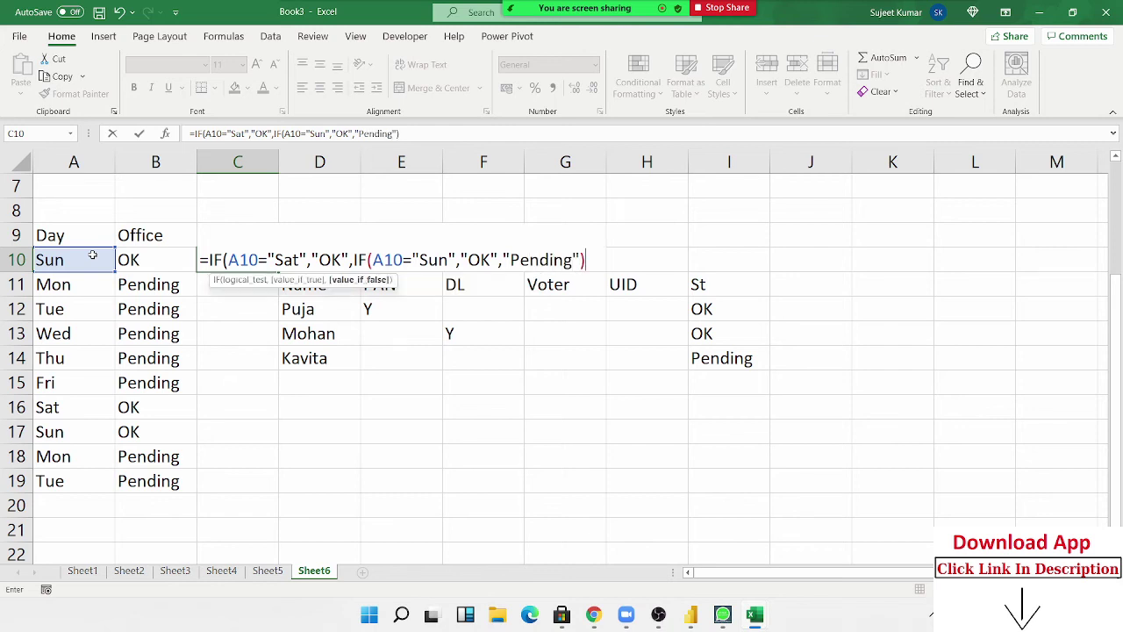
Highlight the Sat test, OK result and nested Sun IF in C10's formula.
{"action": "double_click", "coordinate": [244, 260]}
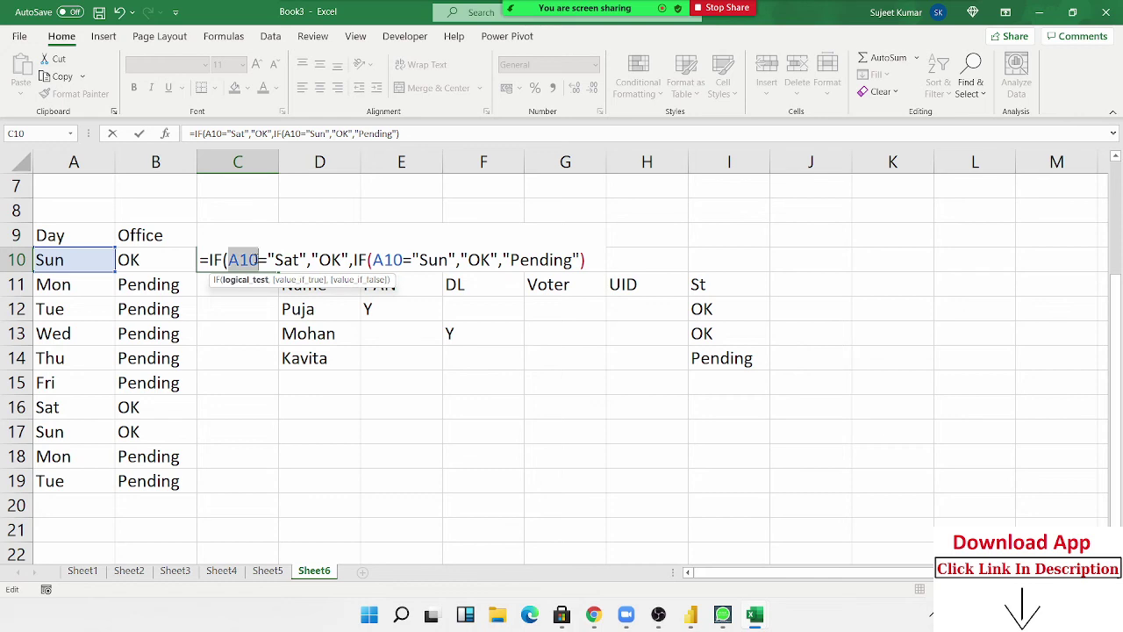
{"action": "left_click_drag", "start_coordinate": [355, 259], "coordinate": [642, 253]}
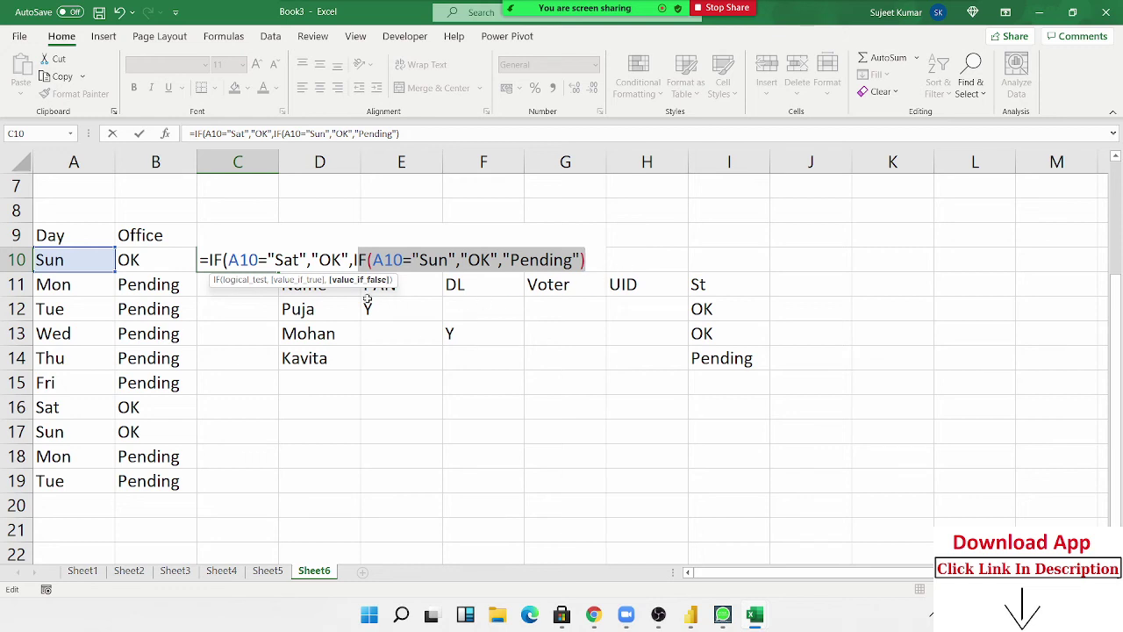
{"action": "key", "text": "Right"}
{"action": "left_click", "coordinate": [299, 279]}
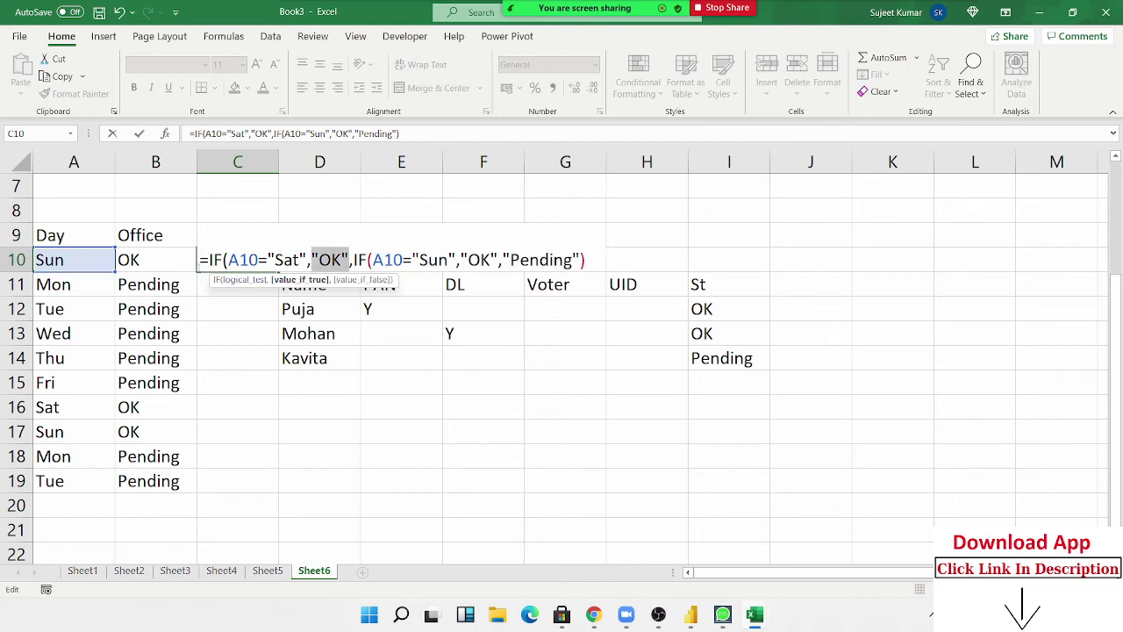
{"action": "left_click_drag", "start_coordinate": [238, 260], "coordinate": [281, 263]}
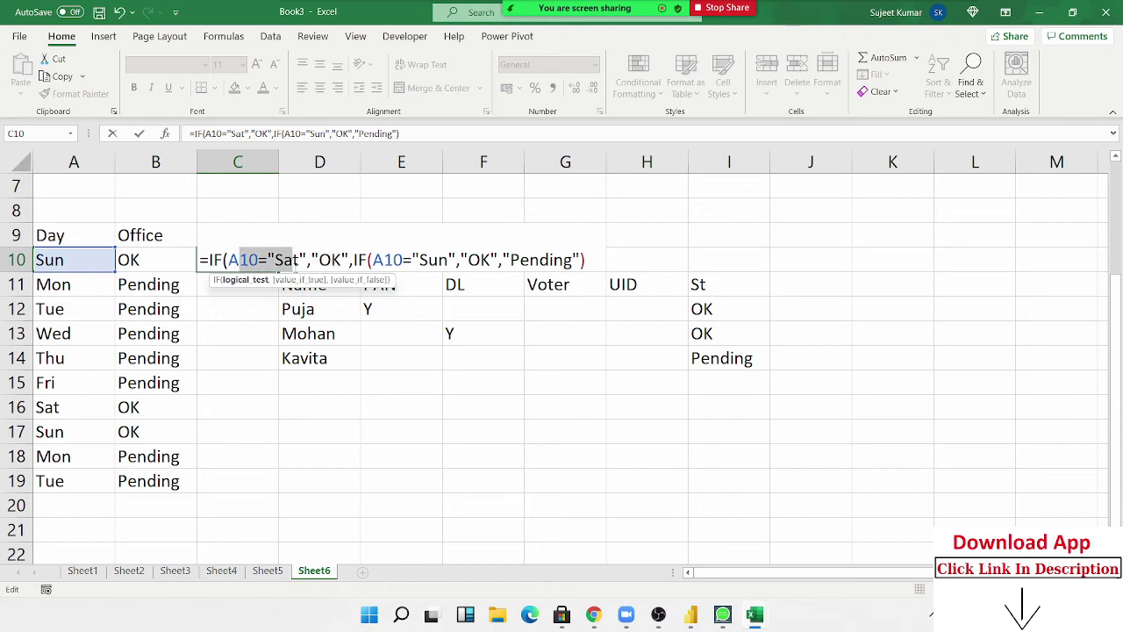
{"action": "left_click", "coordinate": [312, 260]}
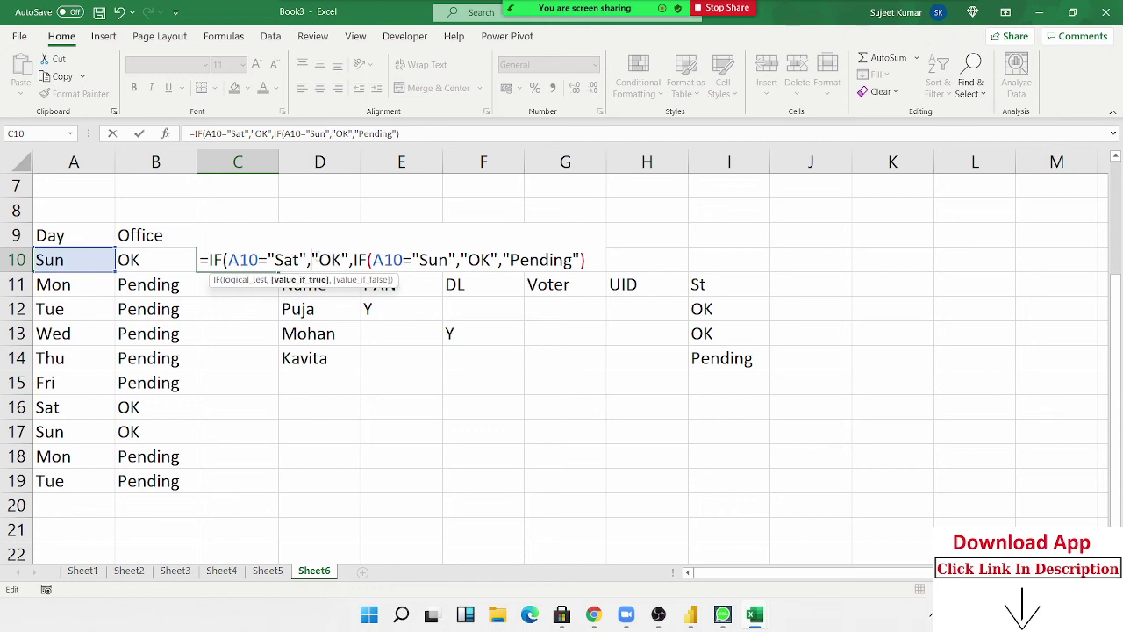
{"action": "left_click_drag", "start_coordinate": [360, 260], "coordinate": [595, 251]}
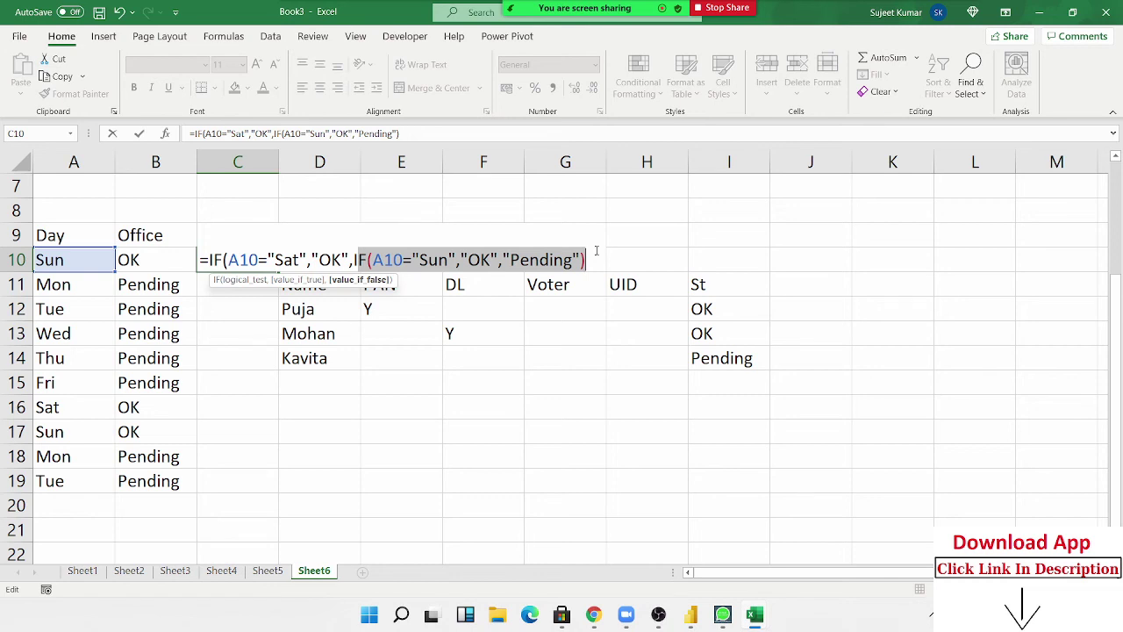
{"action": "left_click_drag", "start_coordinate": [307, 260], "coordinate": [229, 260]}
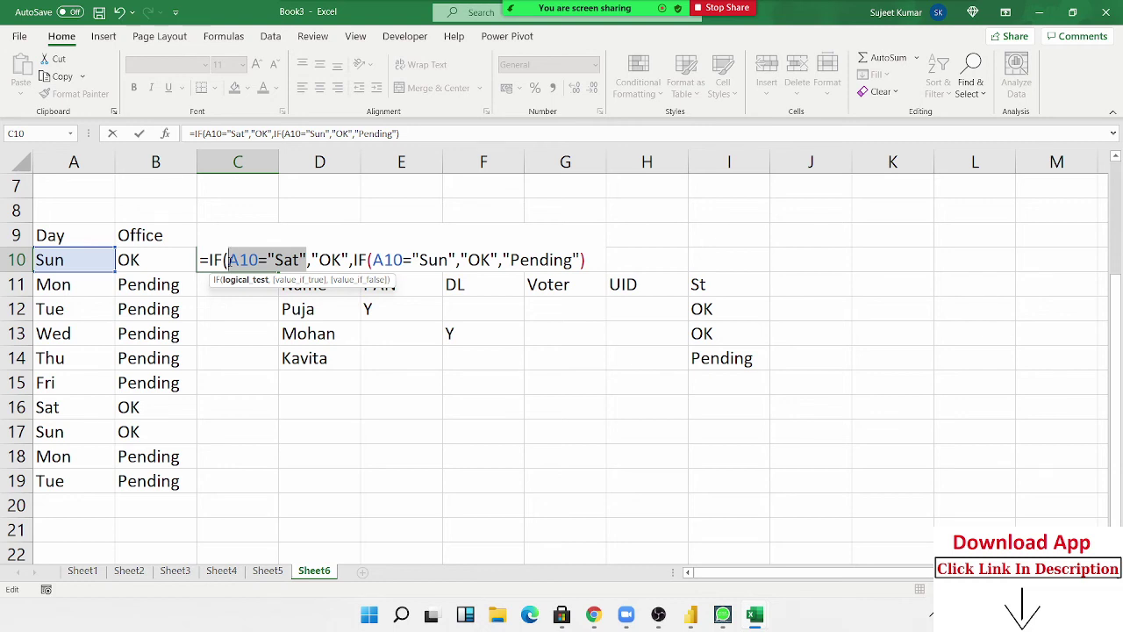
{"action": "left_click_drag", "start_coordinate": [372, 260], "coordinate": [438, 260]}
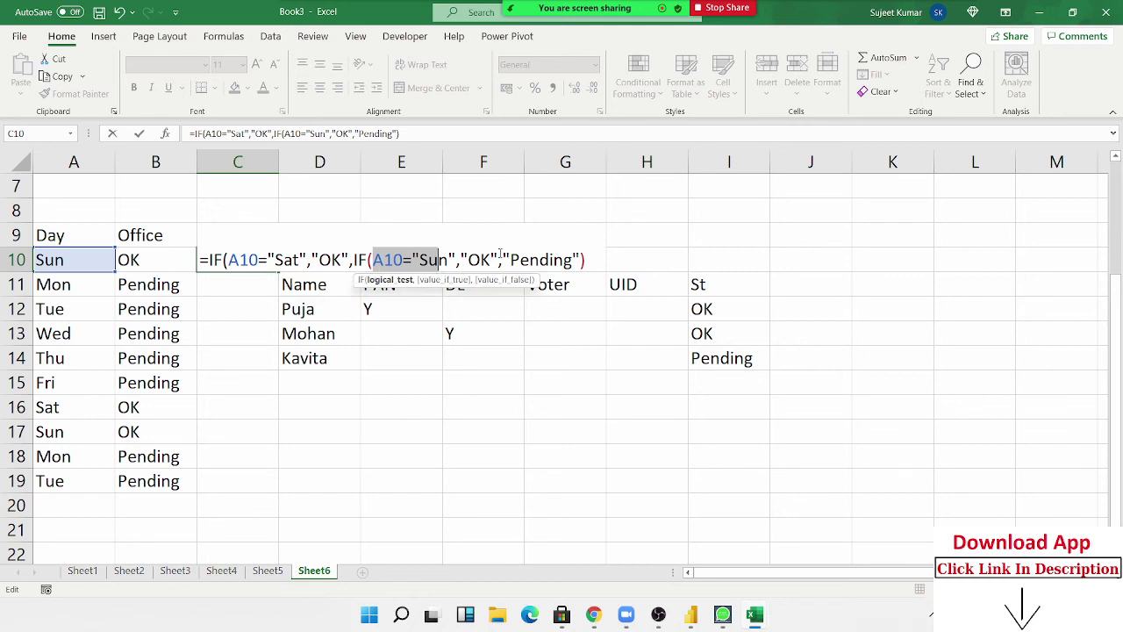
Enter the nested IF in C10, accepting Excel's suggested correction.
{"action": "key", "text": "Return"}
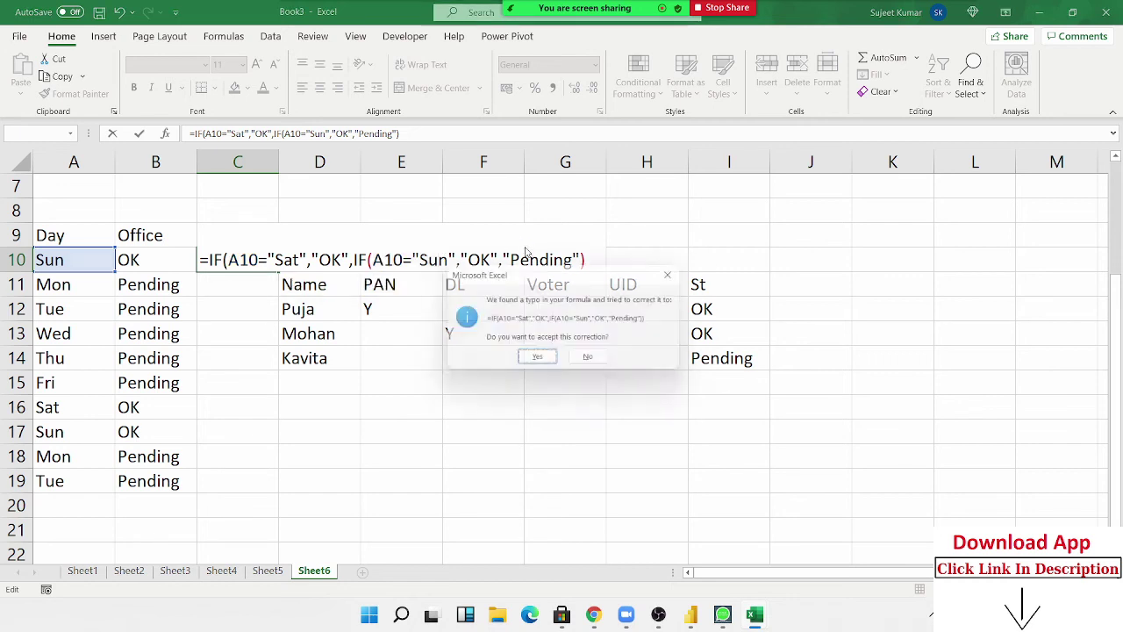
{"action": "key", "text": "Return"}
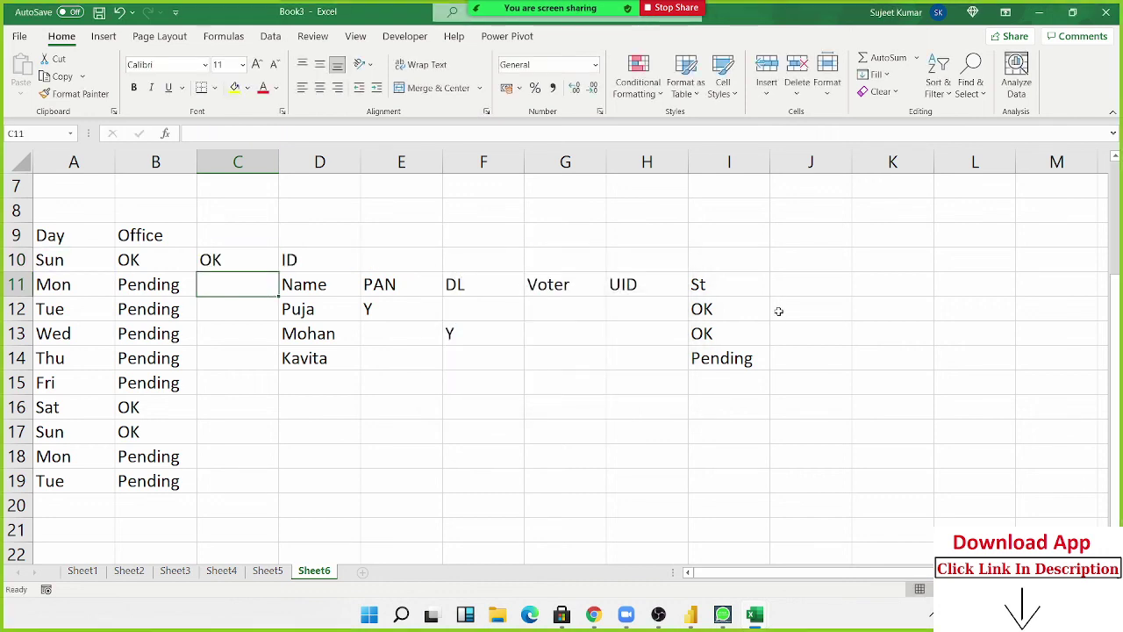
{"action": "left_click", "coordinate": [778, 310]}
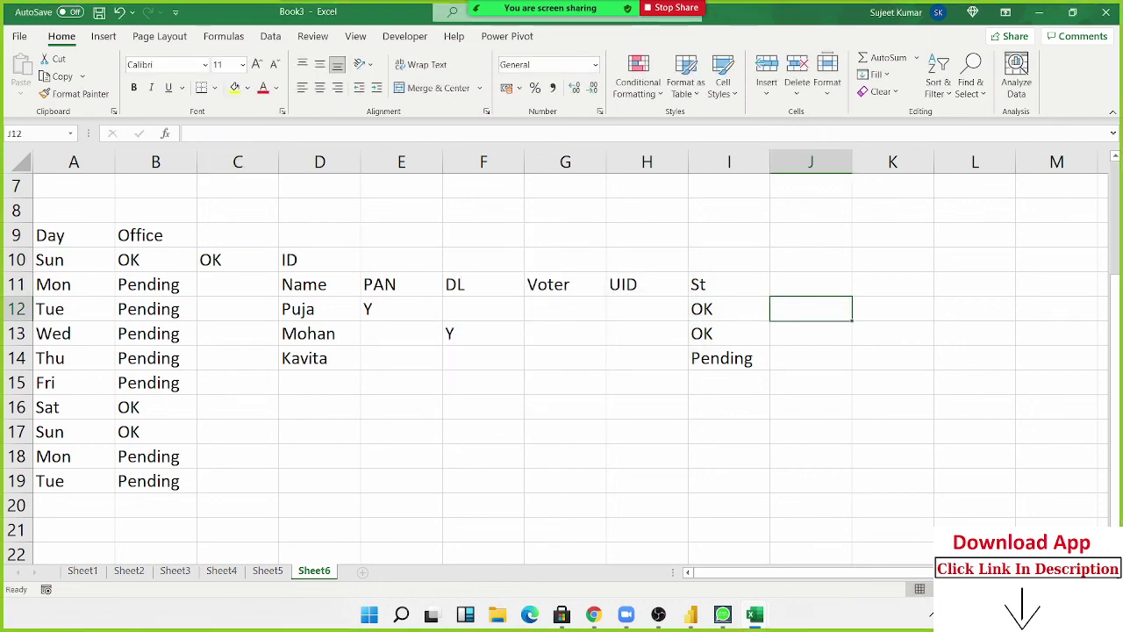
{"action": "mouse_move", "coordinate": [519, 7]}
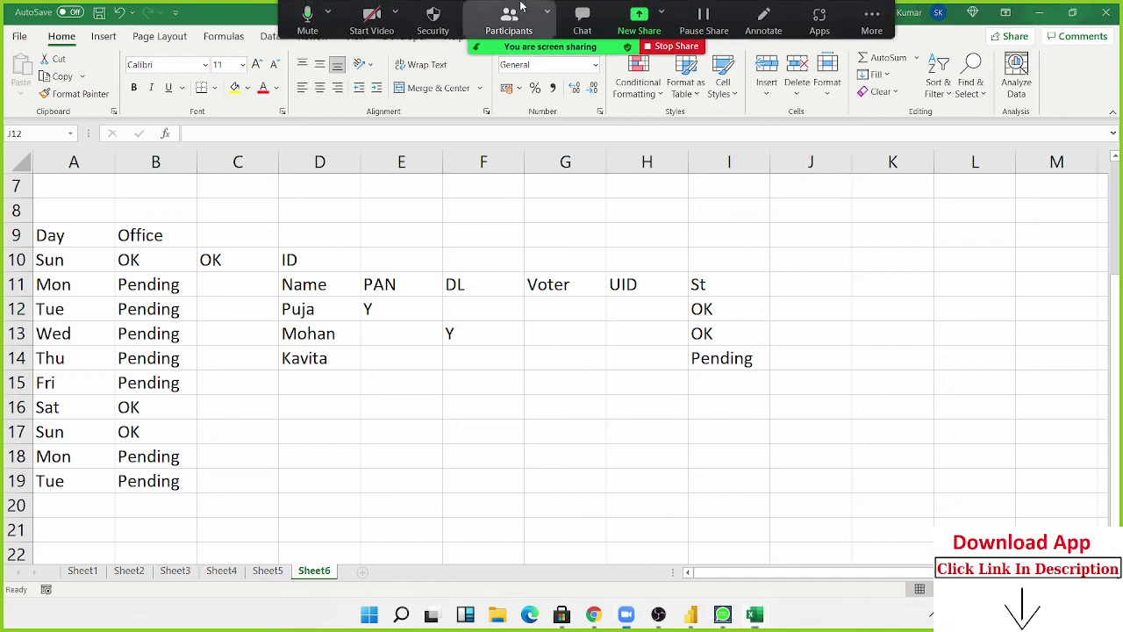
Open Zoom's Participants list, close it, then open it again.
{"action": "left_click", "coordinate": [509, 7]}
{"action": "left_click", "coordinate": [682, 174]}
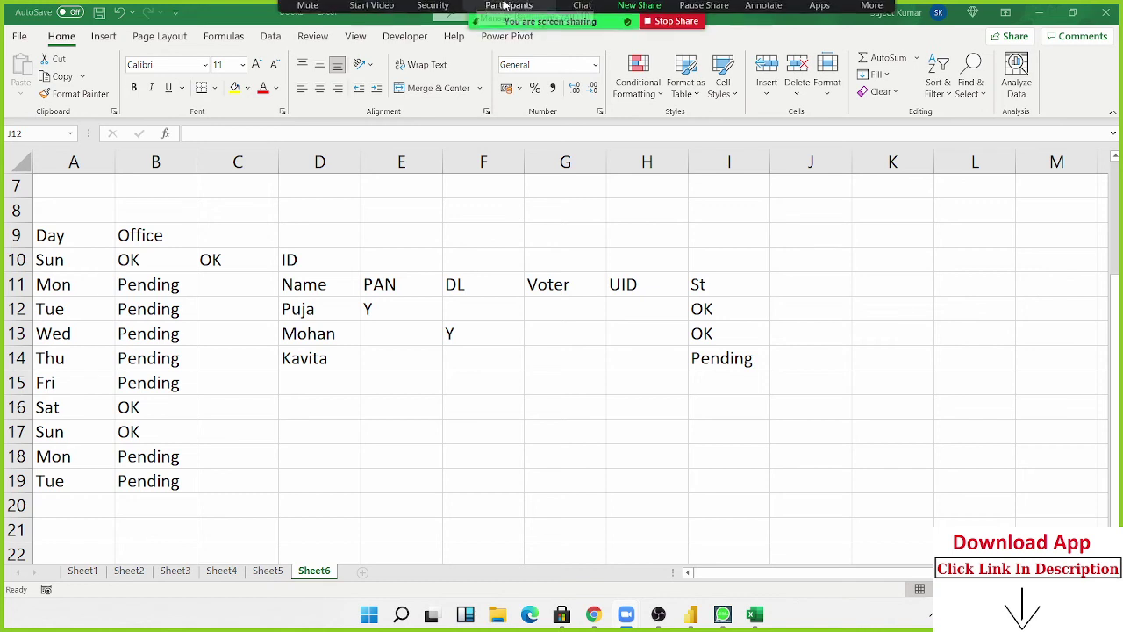
{"action": "left_click", "coordinate": [549, 33]}
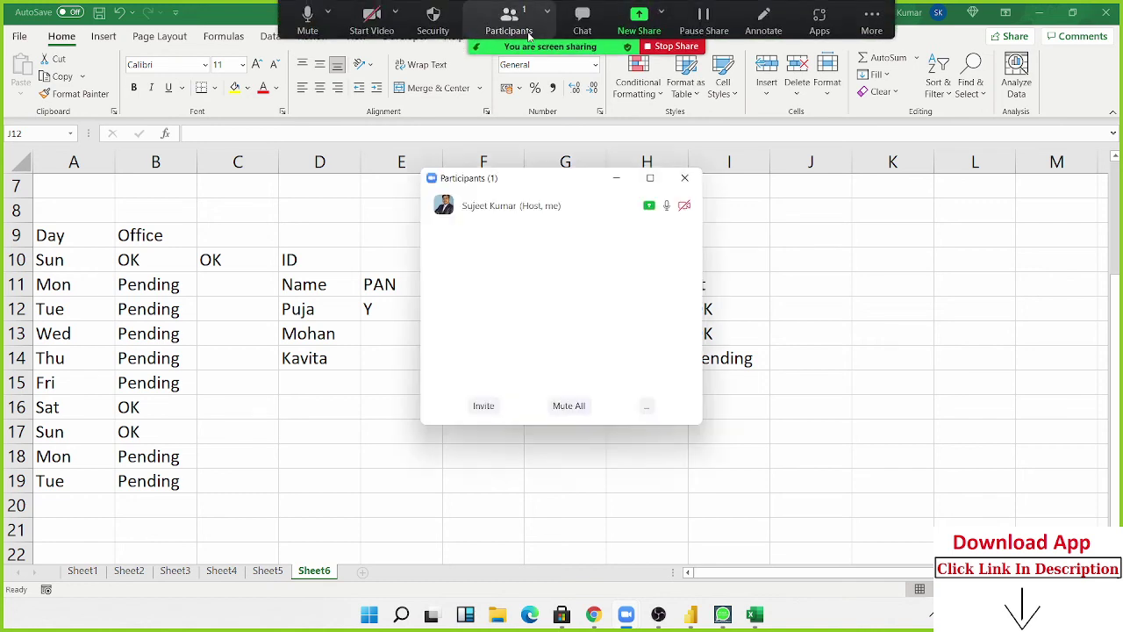
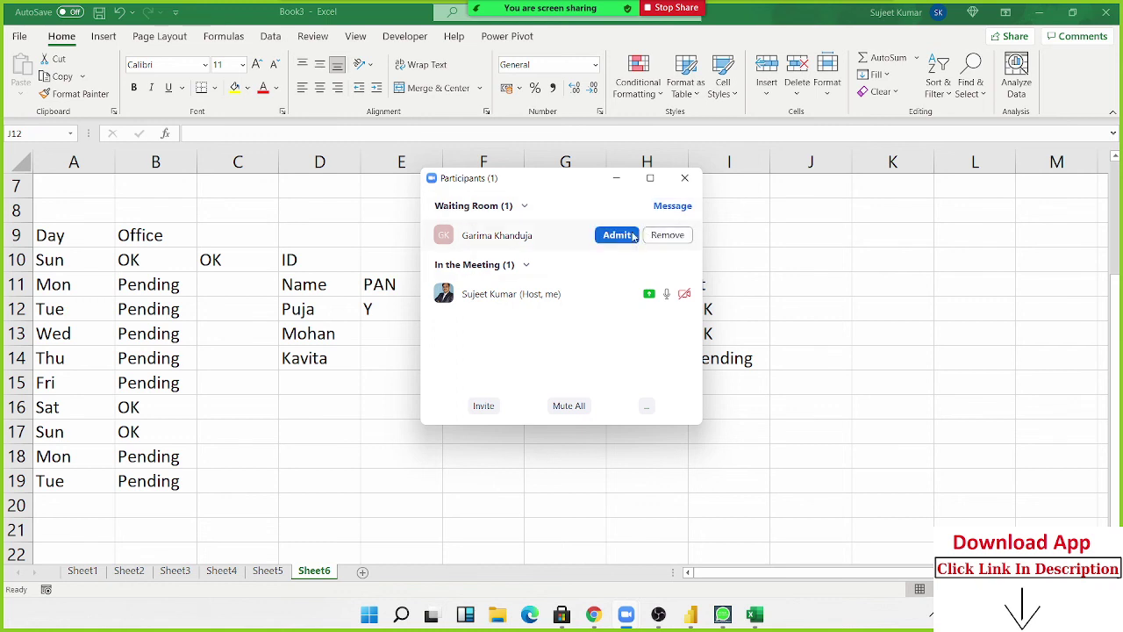
Admit the waiting guest into the Zoom meeting and dismiss the participant options menu.
{"action": "left_click", "coordinate": [630, 235]}
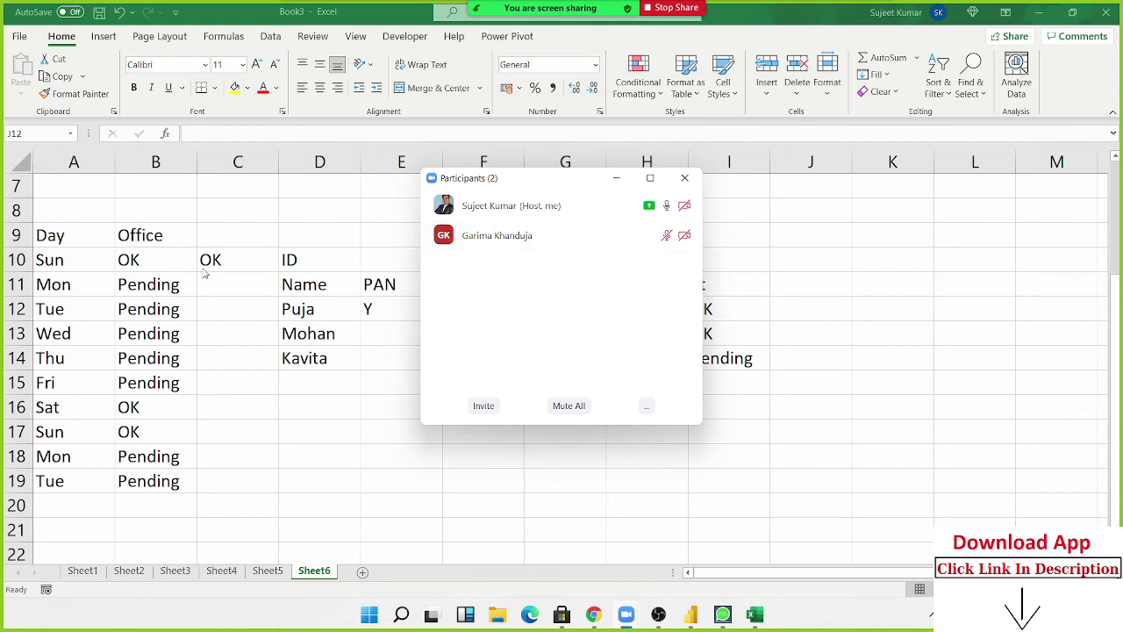
{"action": "mouse_move", "coordinate": [561, 235]}
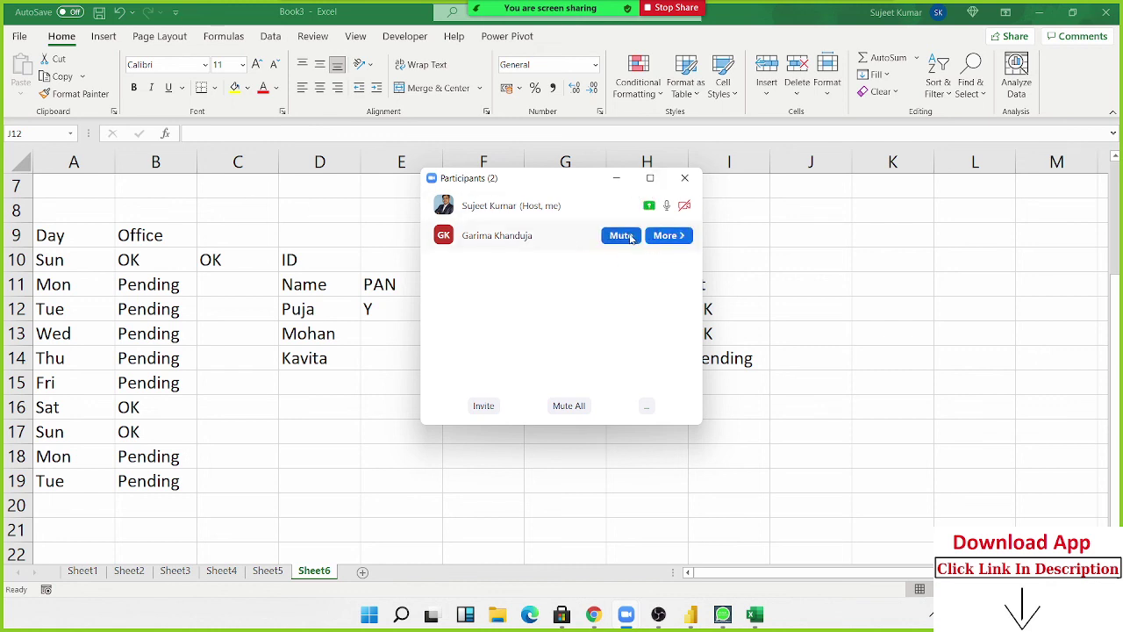
{"action": "left_click", "coordinate": [666, 235]}
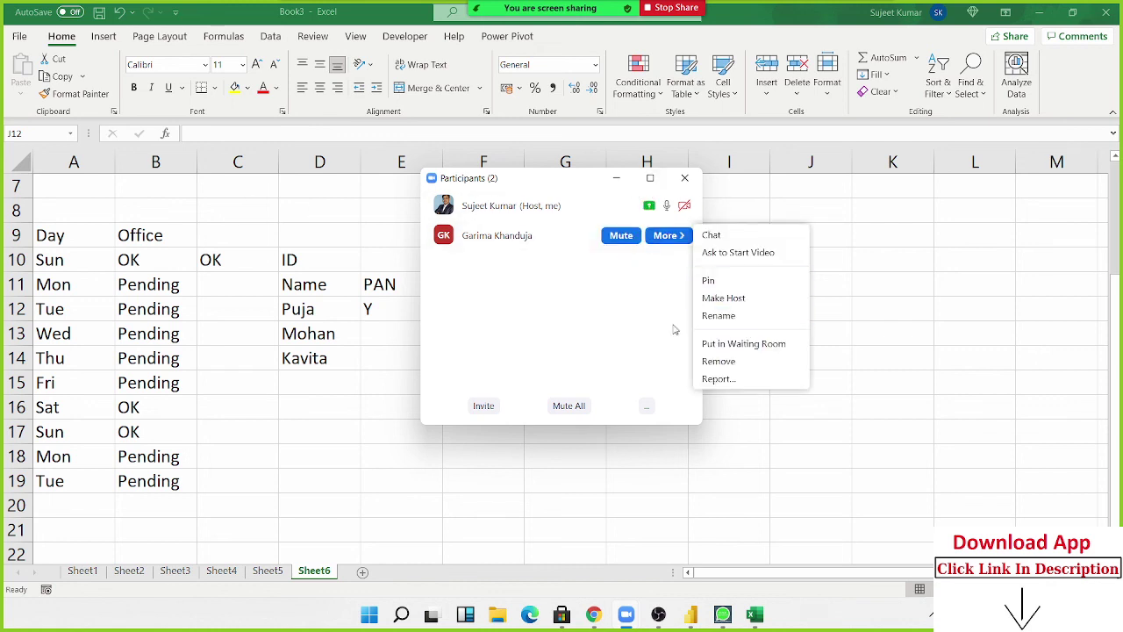
{"action": "left_click", "coordinate": [646, 323]}
{"action": "left_click", "coordinate": [684, 178]}
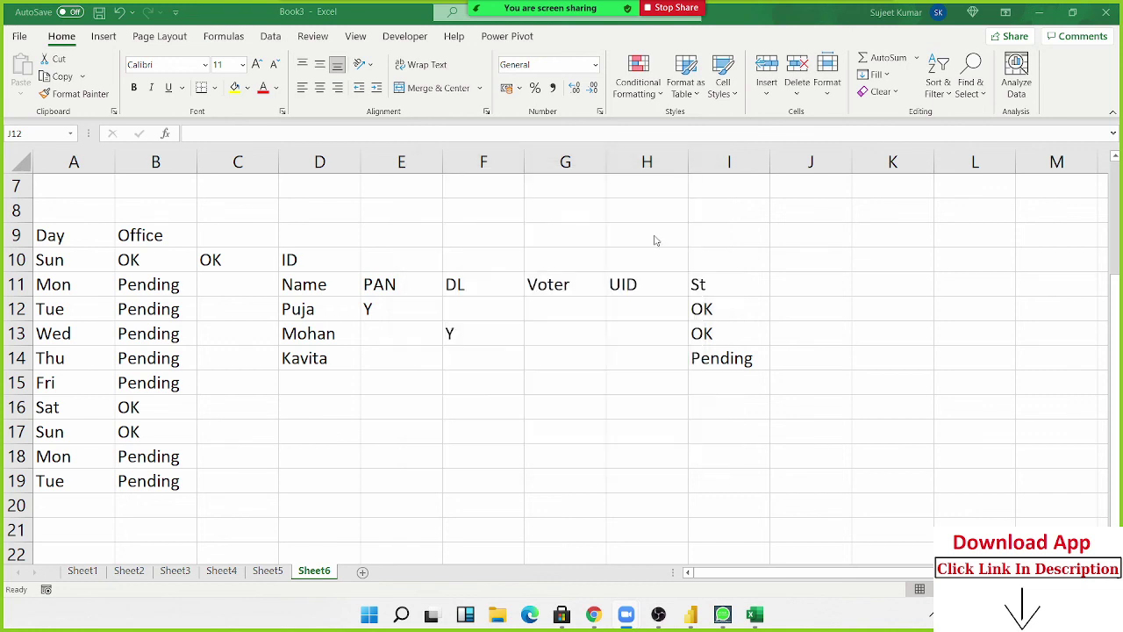
{"action": "left_click_drag", "start_coordinate": [702, 330], "coordinate": [704, 318]}
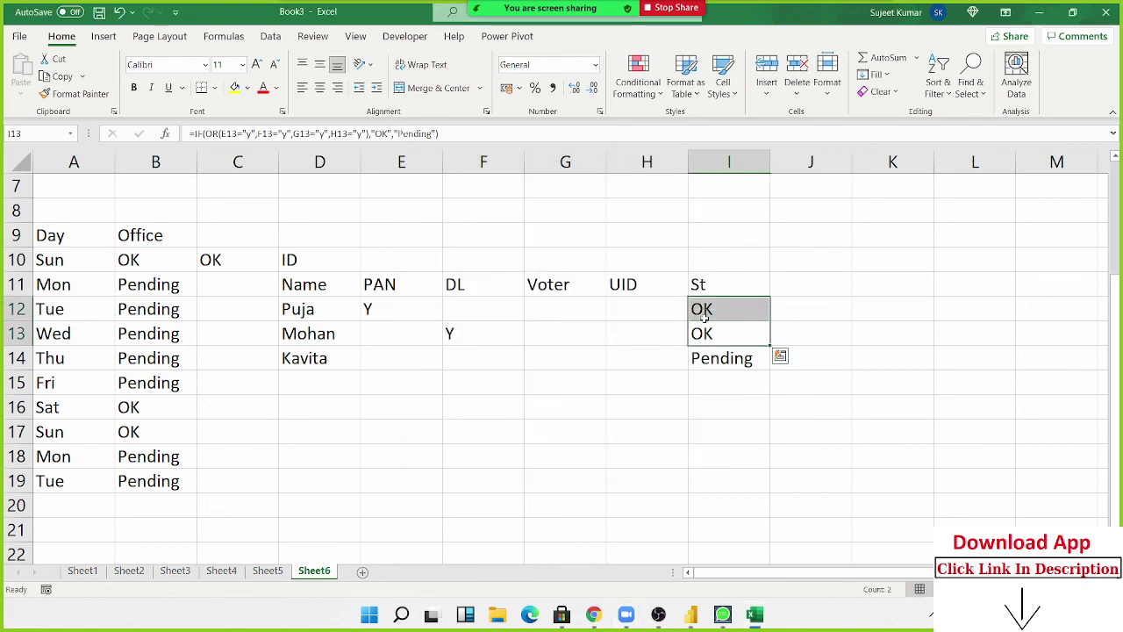
{"action": "left_click", "coordinate": [704, 318]}
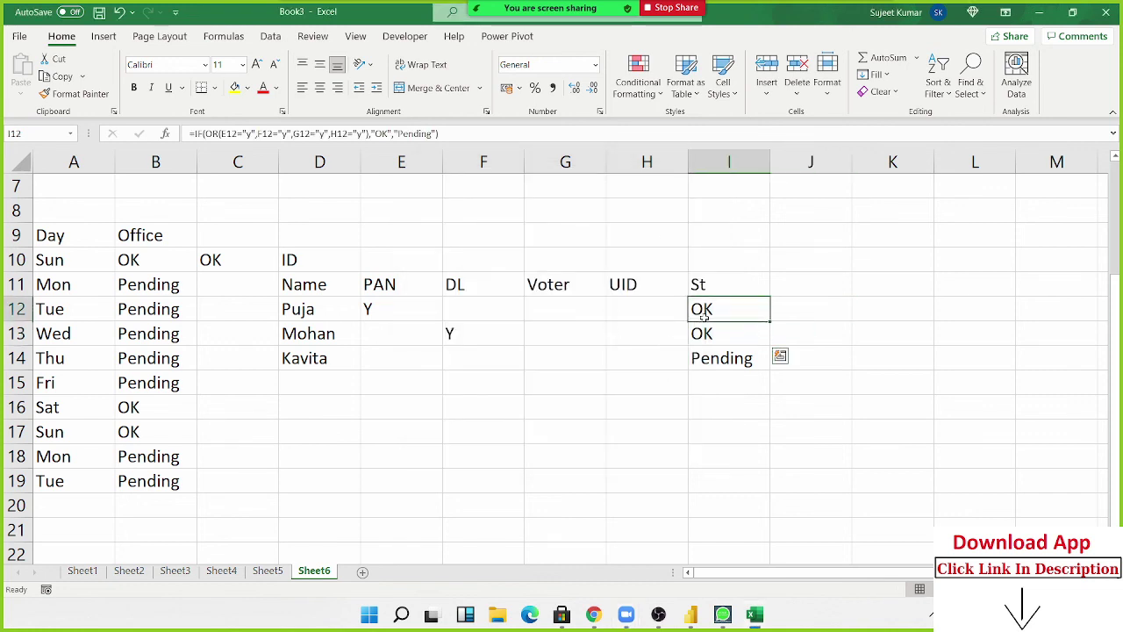
{"action": "left_click", "coordinate": [731, 362]}
{"action": "double_click", "coordinate": [731, 361]}
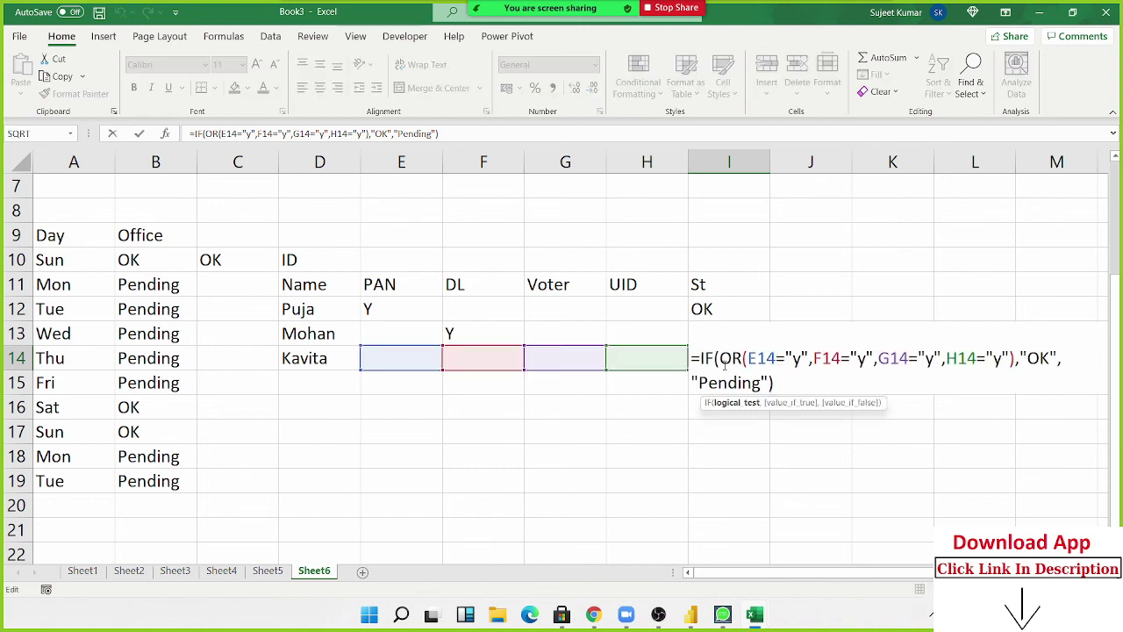
{"action": "key", "text": "Escape"}
{"action": "left_click", "coordinate": [712, 309]}
{"action": "double_click", "coordinate": [712, 309]}
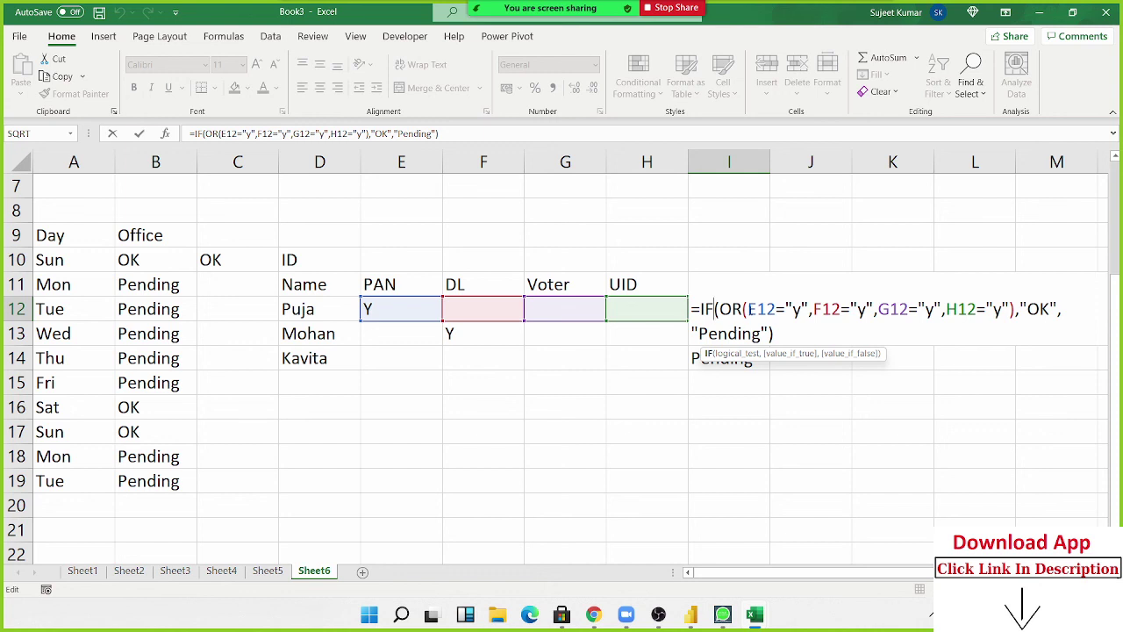
{"action": "key", "text": "Escape"}
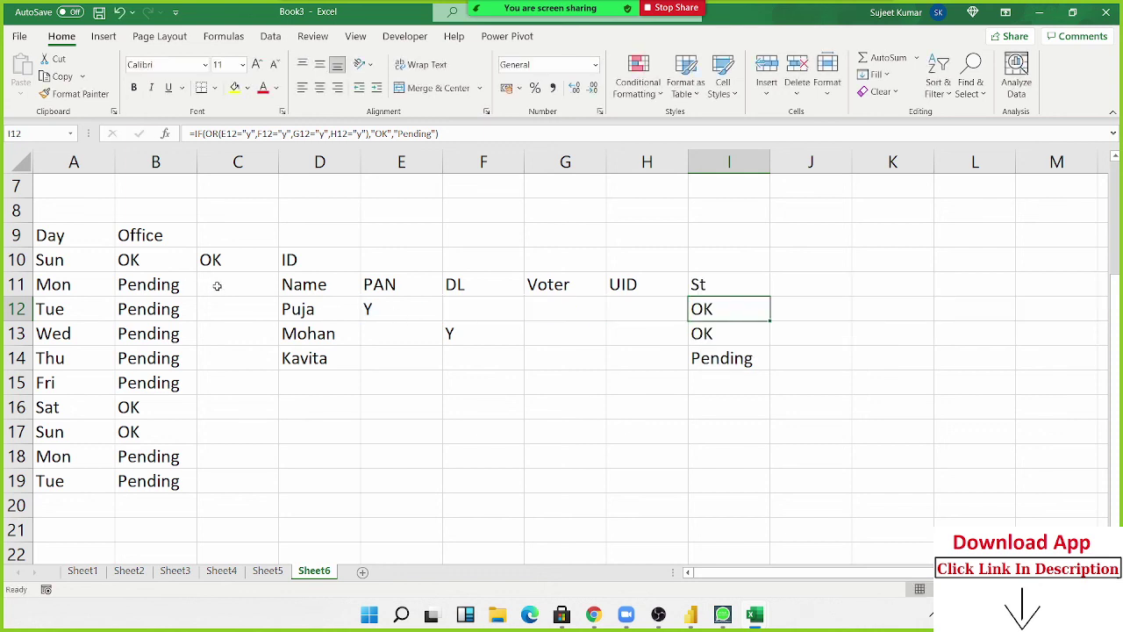
{"action": "left_click", "coordinate": [176, 288]}
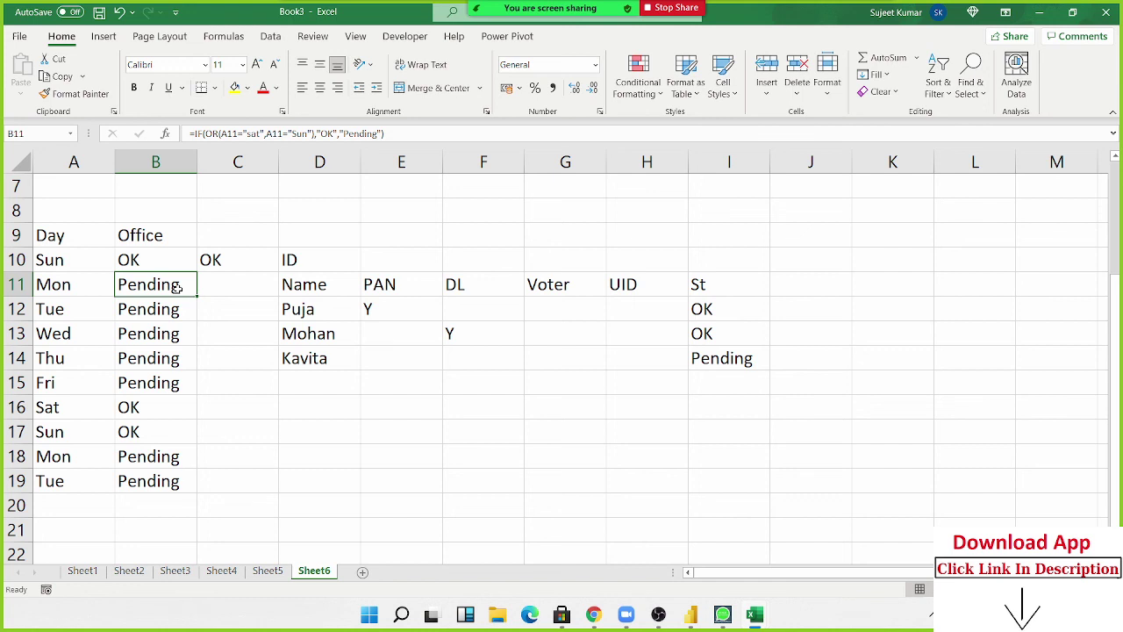
{"action": "double_click", "coordinate": [230, 264]}
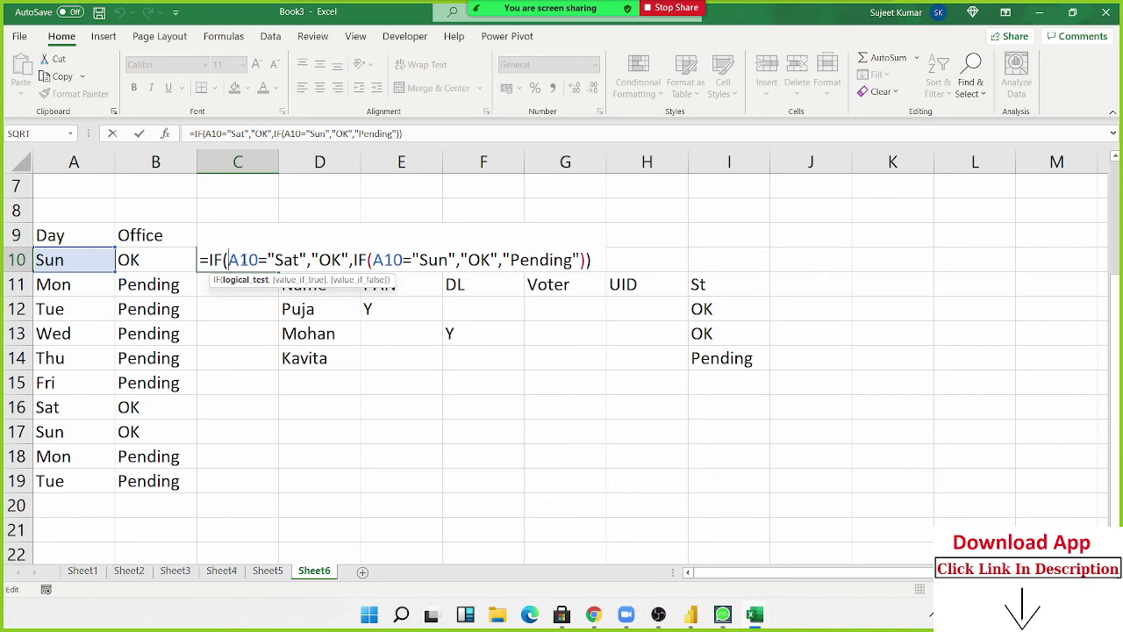
{"action": "left_click_drag", "start_coordinate": [228, 259], "coordinate": [287, 260]}
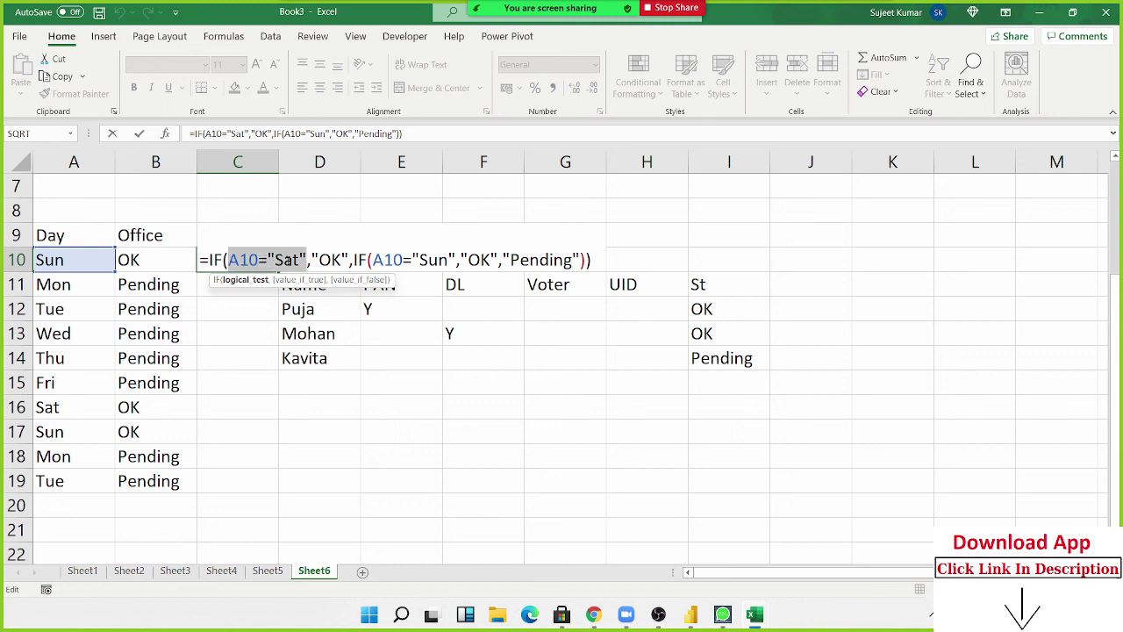
{"action": "double_click", "coordinate": [329, 260]}
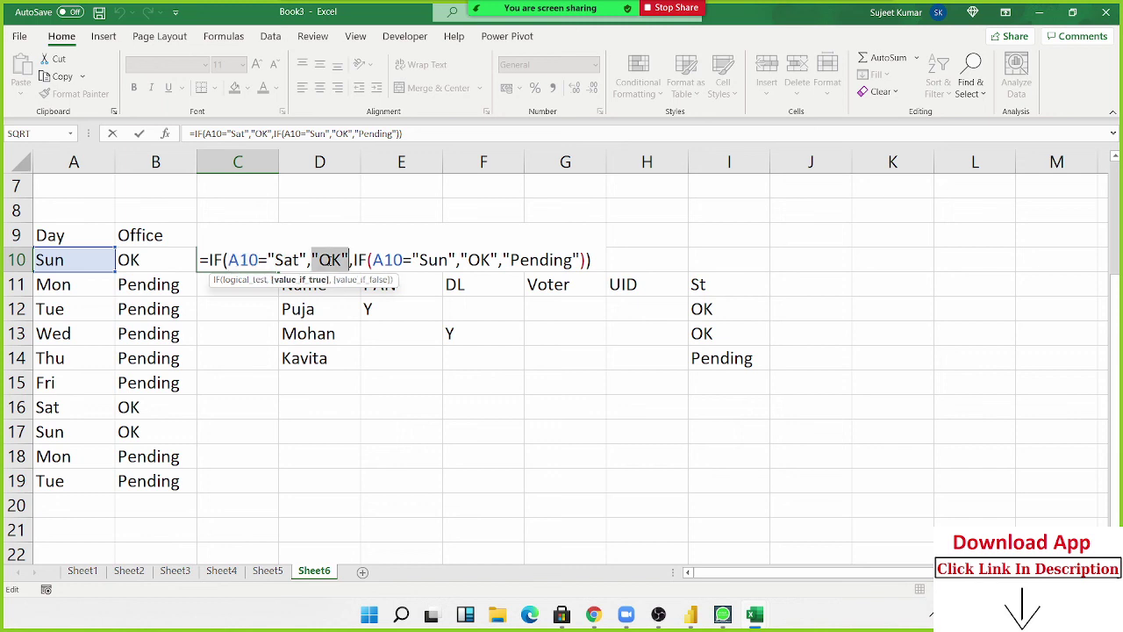
{"action": "left_click_drag", "start_coordinate": [353, 260], "coordinate": [704, 260]}
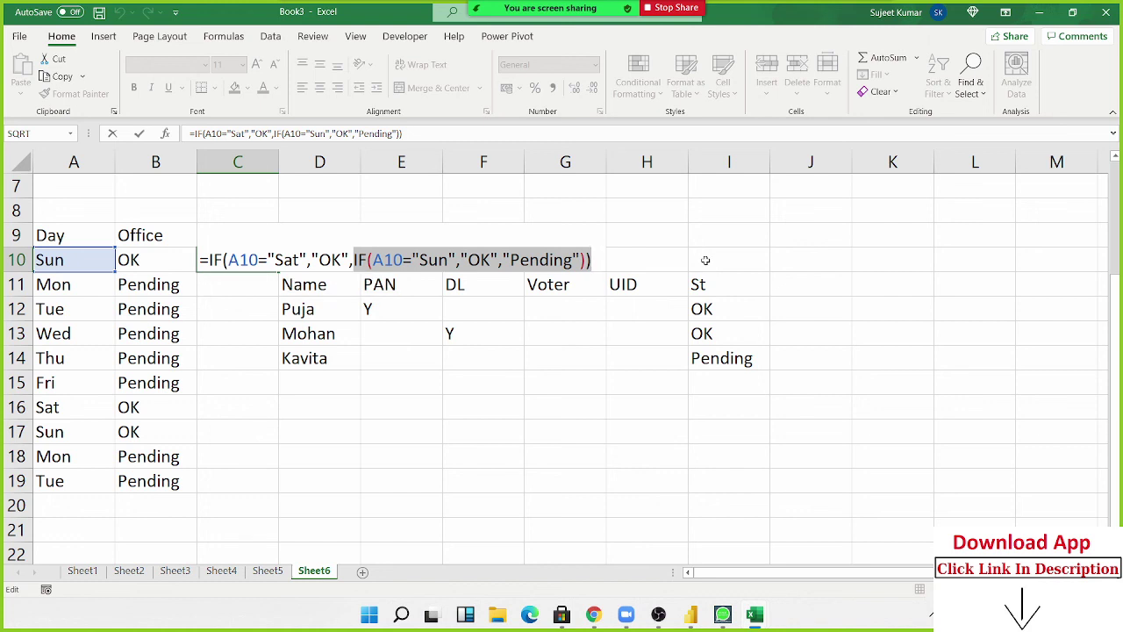
{"action": "left_click_drag", "start_coordinate": [237, 260], "coordinate": [299, 260]}
{"action": "left_click_drag", "start_coordinate": [373, 259], "coordinate": [451, 260]}
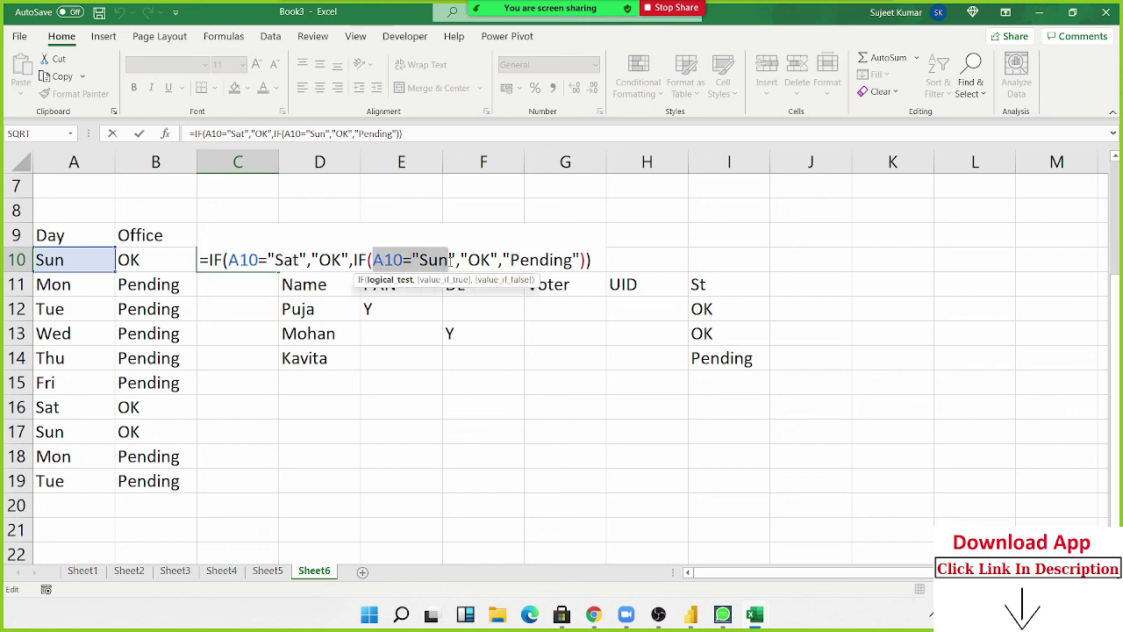
{"action": "left_click", "coordinate": [478, 260]}
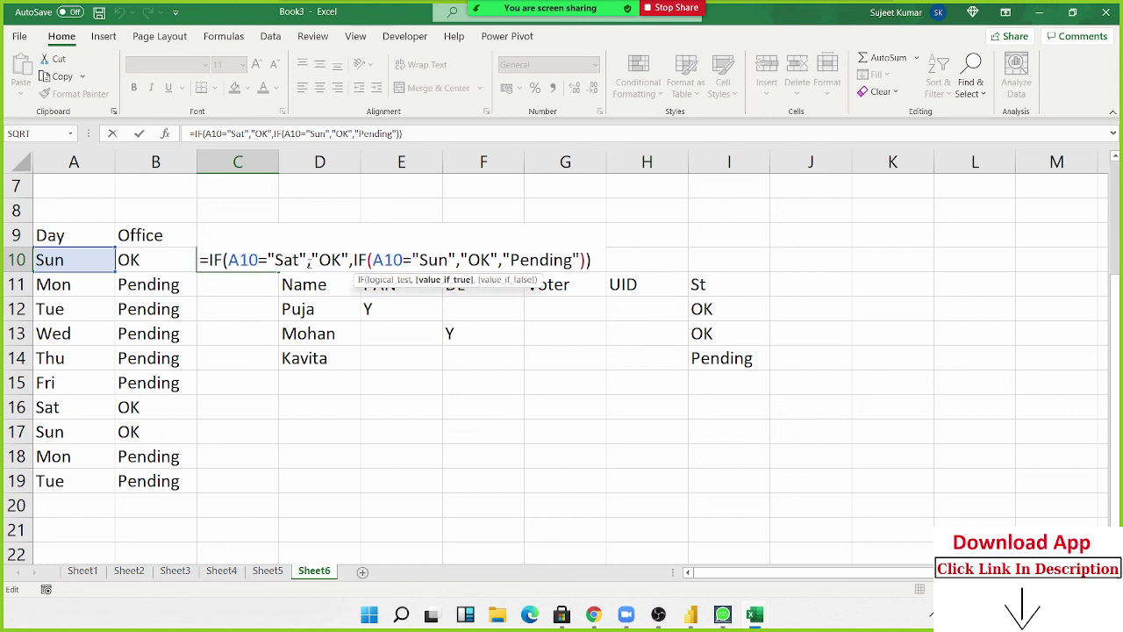
{"action": "left_click_drag", "start_coordinate": [249, 259], "coordinate": [449, 260]}
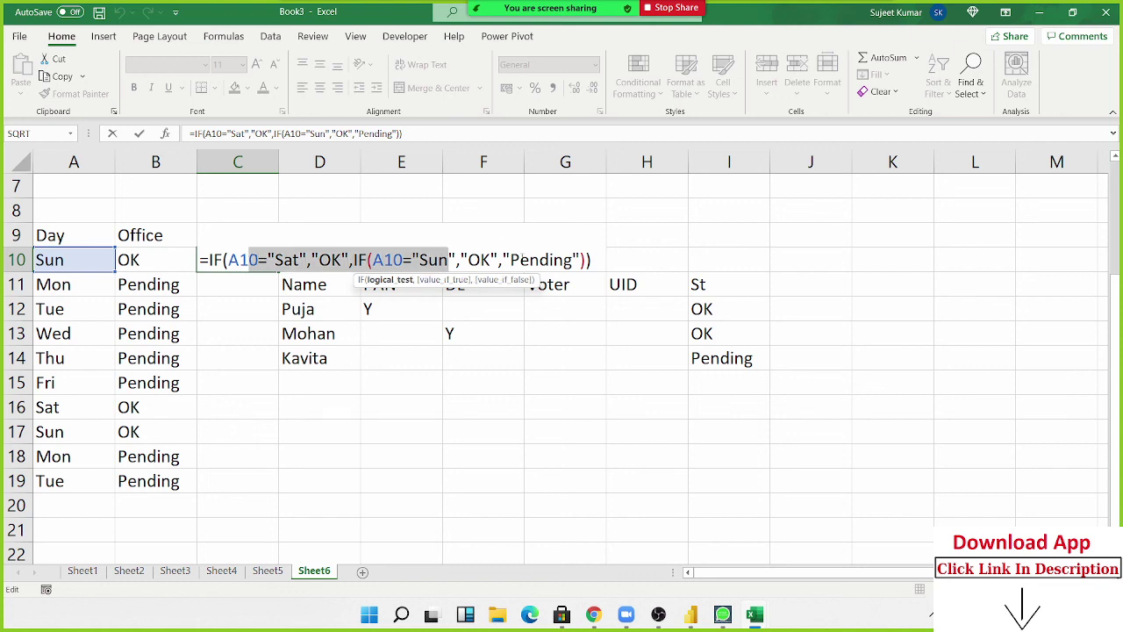
{"action": "double_click", "coordinate": [524, 260]}
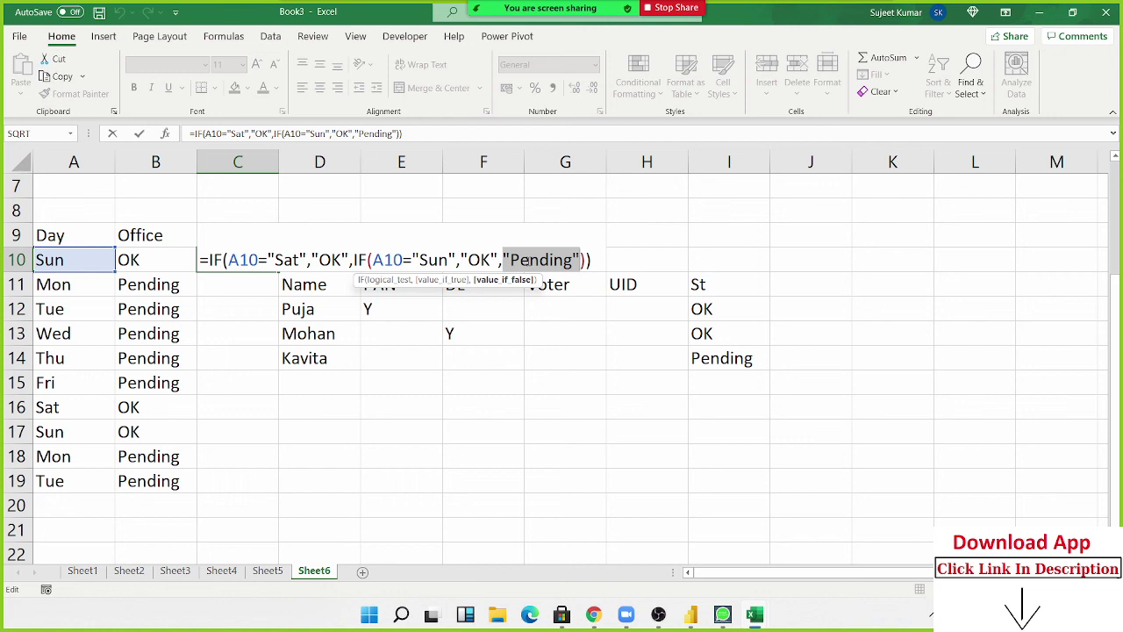
{"action": "key", "text": "Return"}
In J12, start a nested IF returning "OK" when E12 or F12 equals "y".
{"action": "left_click", "coordinate": [822, 303]}
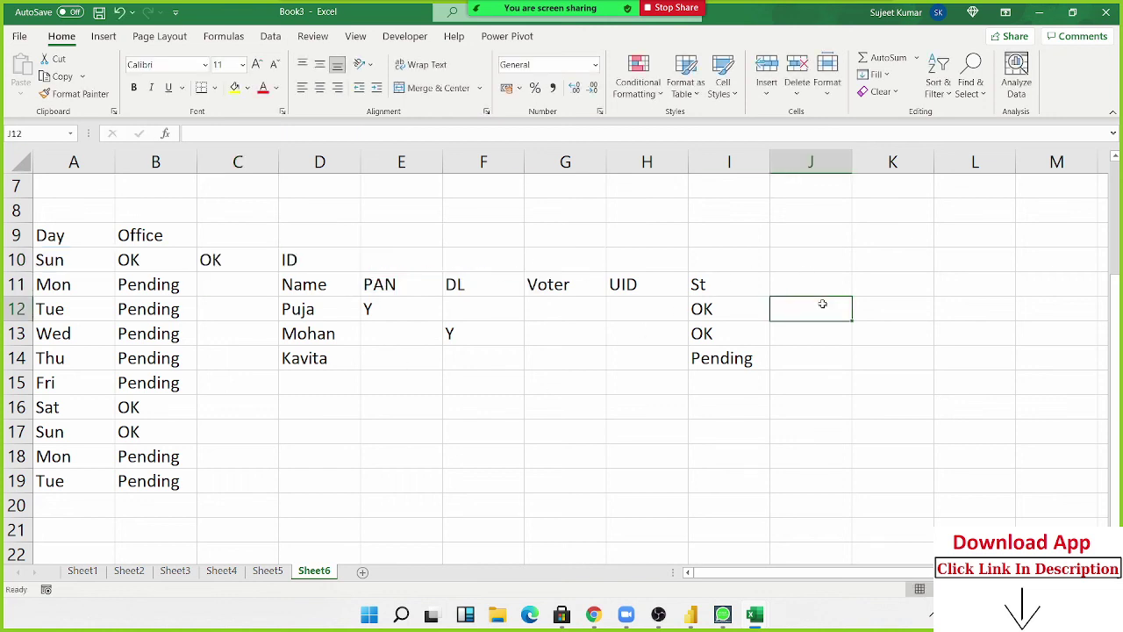
{"action": "type", "text": "=if"}
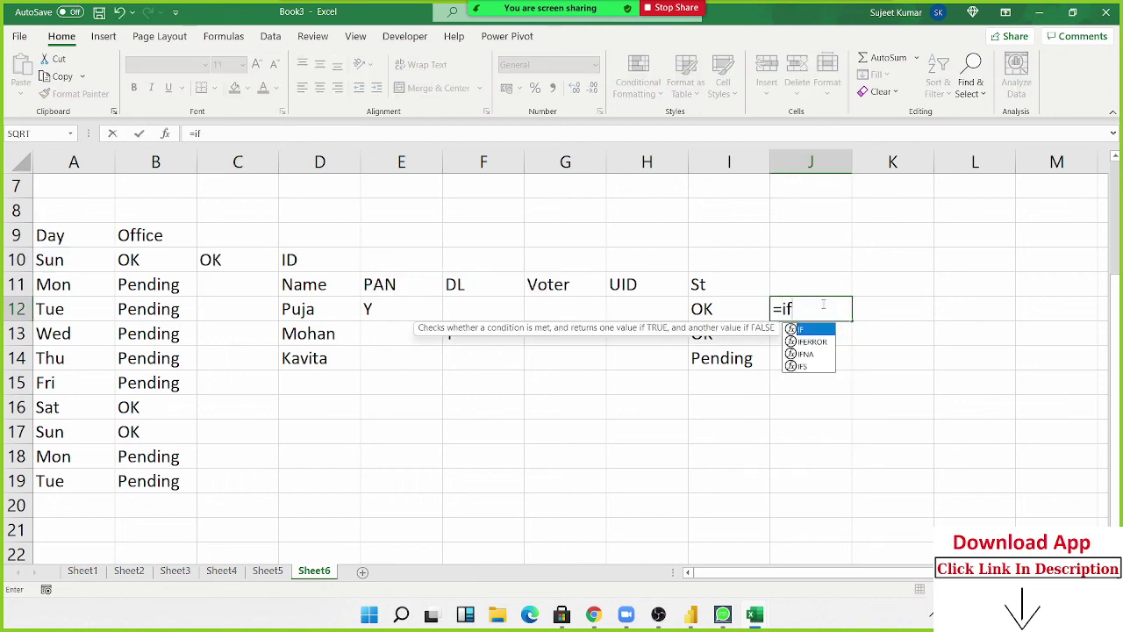
{"action": "key", "text": "Tab"}
{"action": "left_click", "coordinate": [415, 310]}
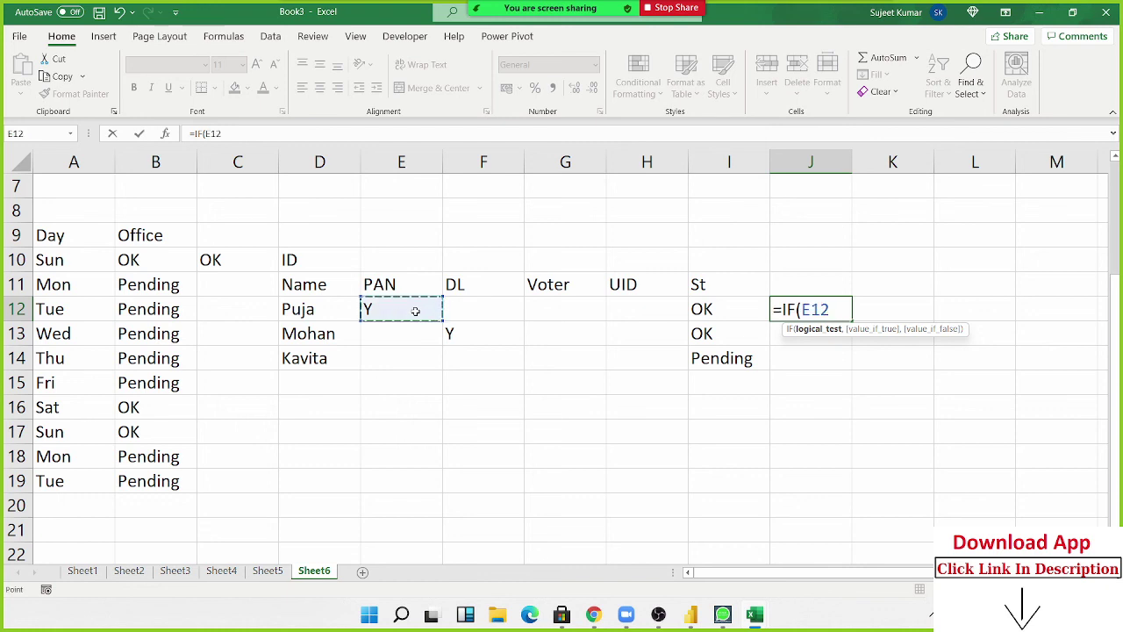
{"action": "type", "text": "=\"y"}
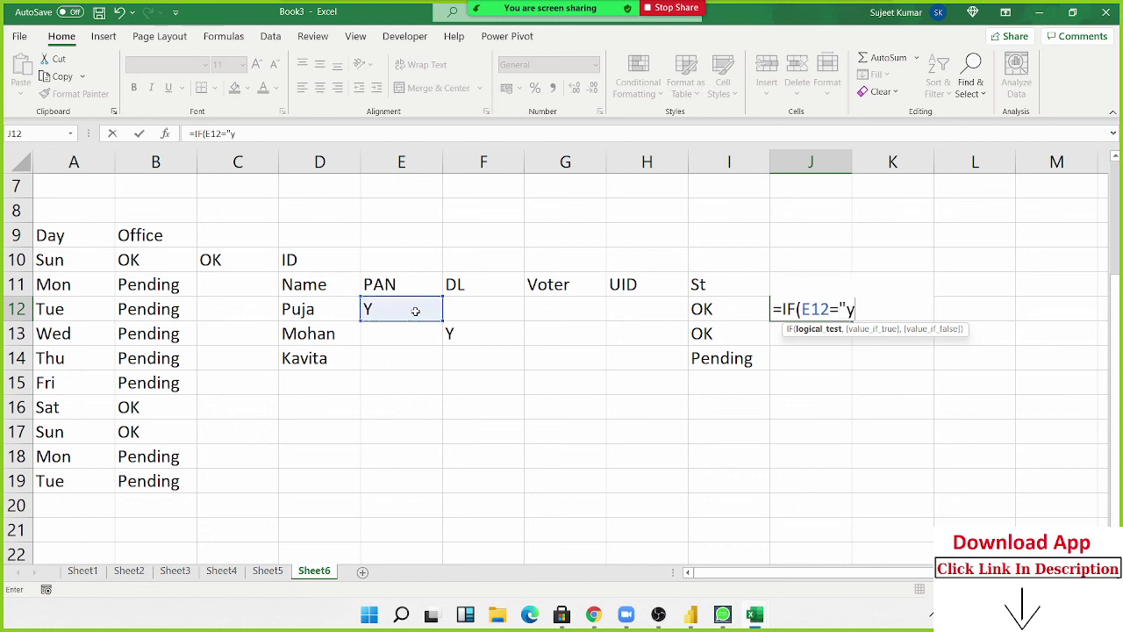
{"action": "type", "text": "\""}
{"action": "type", "text": ",\"OK"}
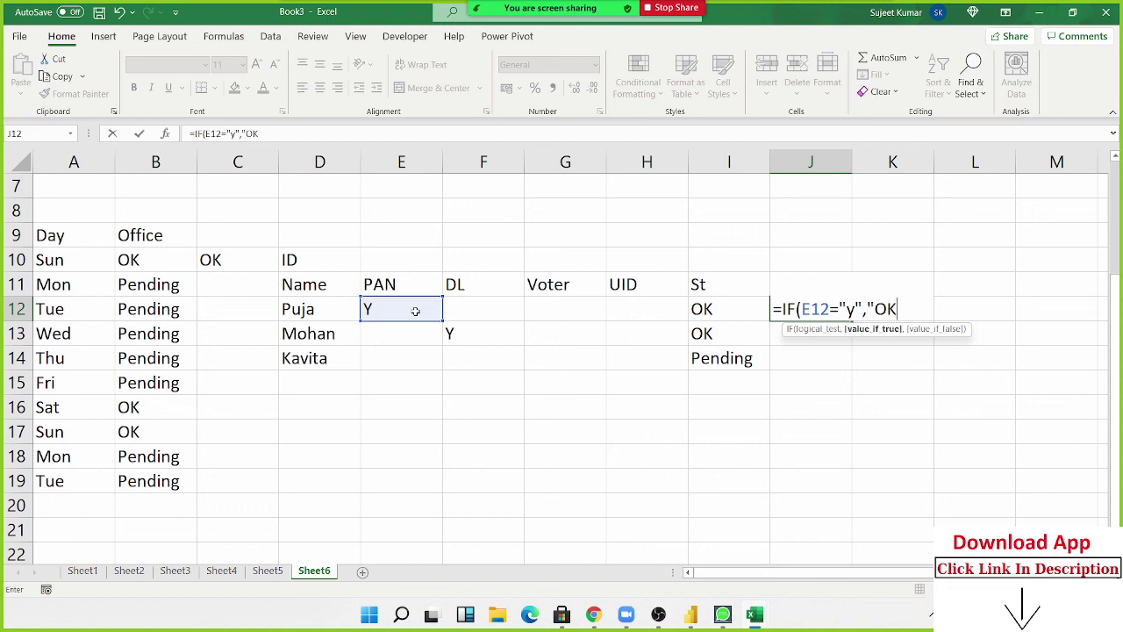
{"action": "type", "text": "\""}
{"action": "type", "text": ","}
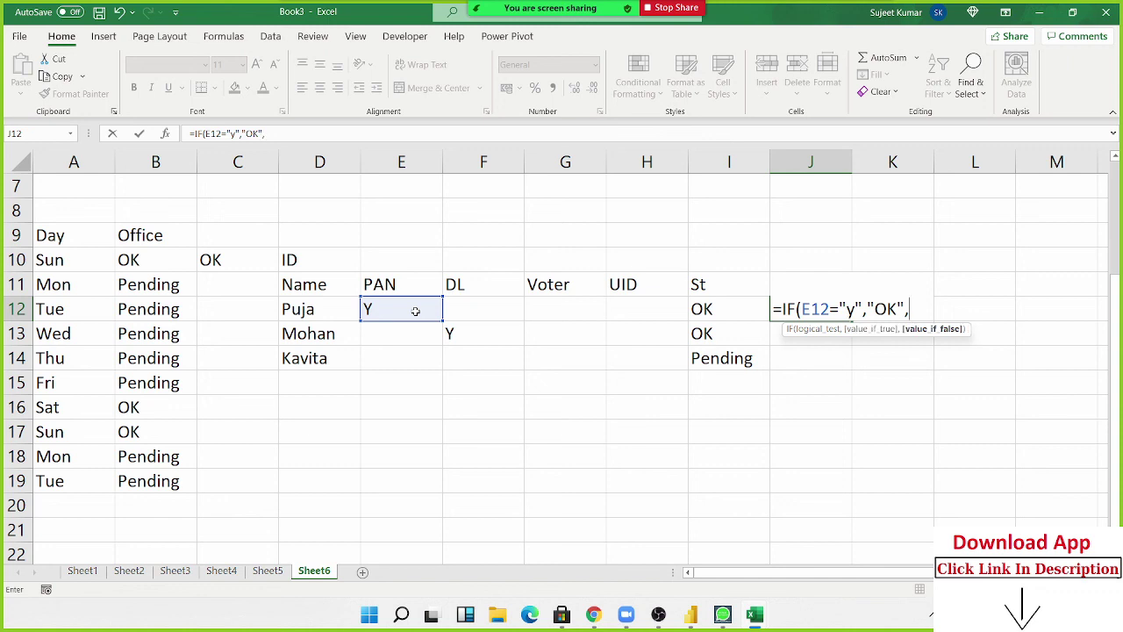
{"action": "type", "text": "IF("}
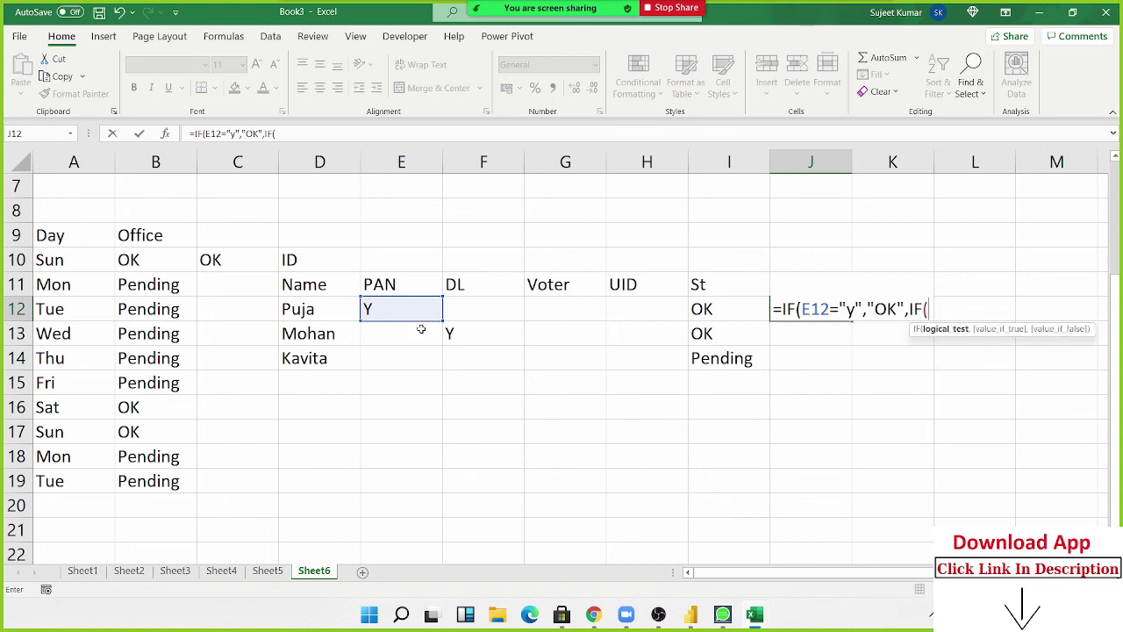
{"action": "left_click", "coordinate": [469, 300]}
{"action": "type", "text": "="}
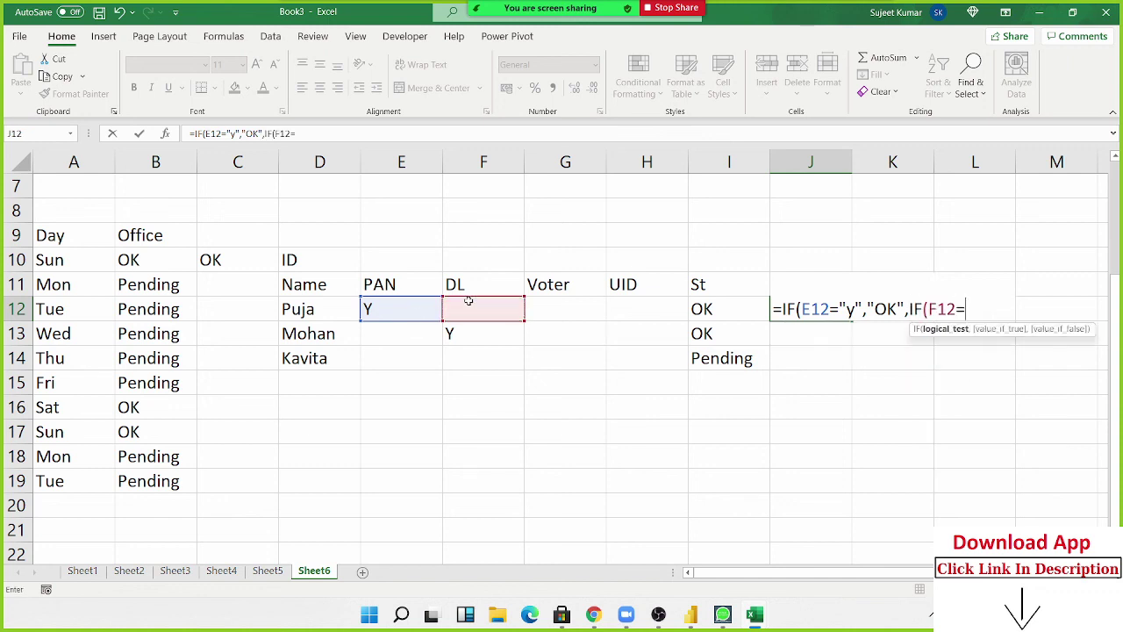
{"action": "type", "text": "\"y\""}
{"action": "type", "text": ","}
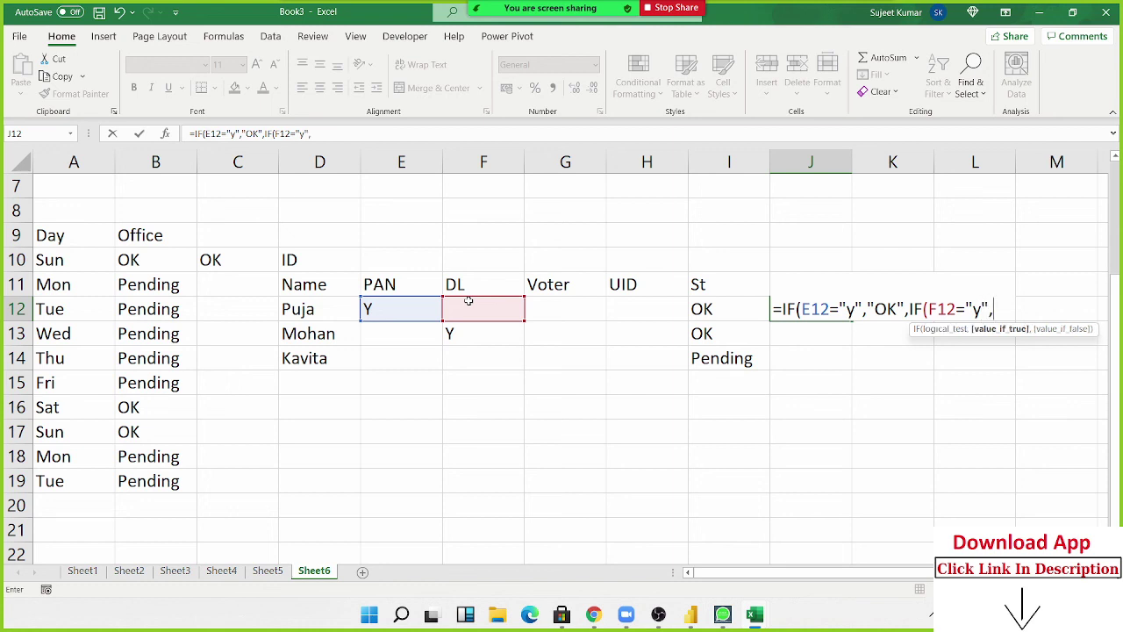
{"action": "type", "text": "\"OK"}
{"action": "type", "text": "\""}
{"action": "type", "text": ","}
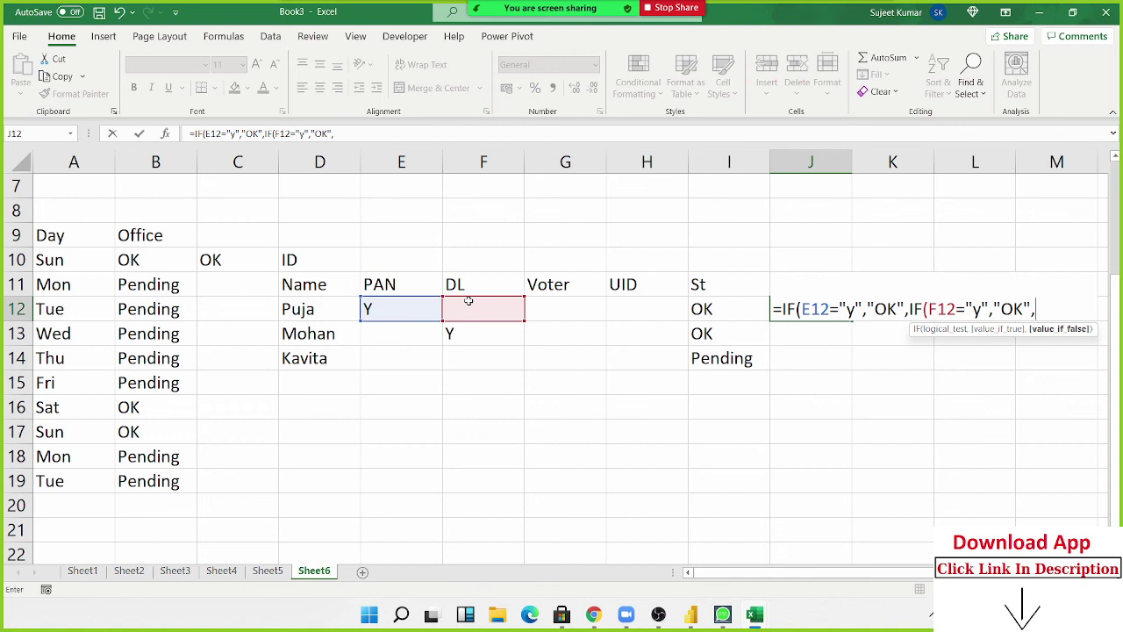
{"action": "type", "text": "IF("}
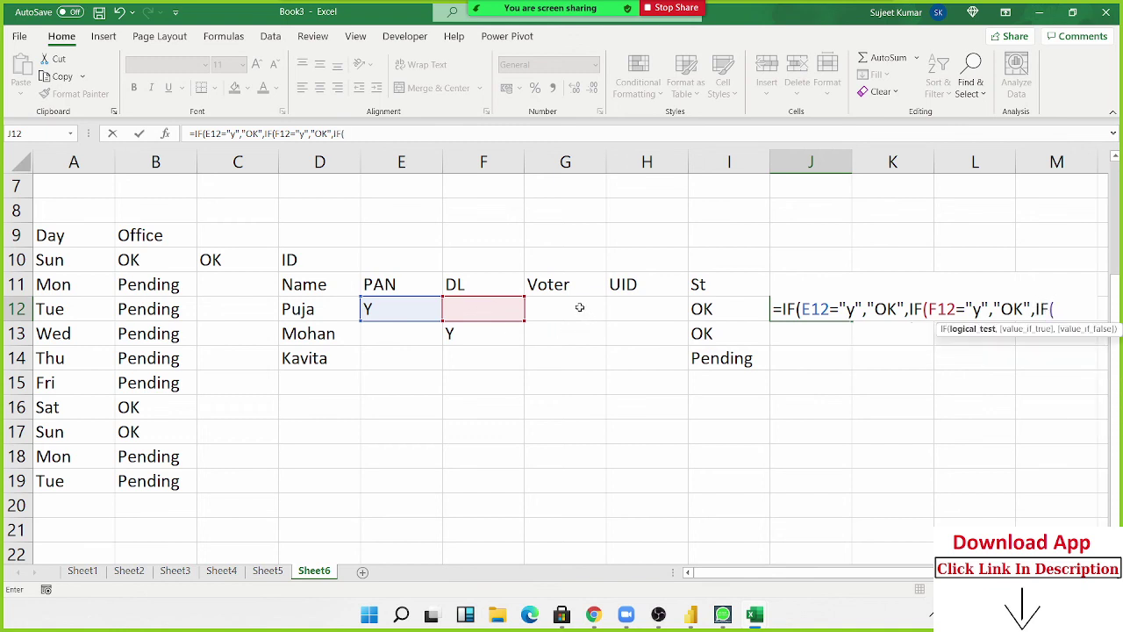
Add the G12 and H12 "y" tests with a final "Pending" and enter the formula, accepting the correction.
{"action": "left_click", "coordinate": [579, 307]}
{"action": "type", "text": "\\"}
{"action": "key", "text": "BackSpace"}
{"action": "type", "text": "="}
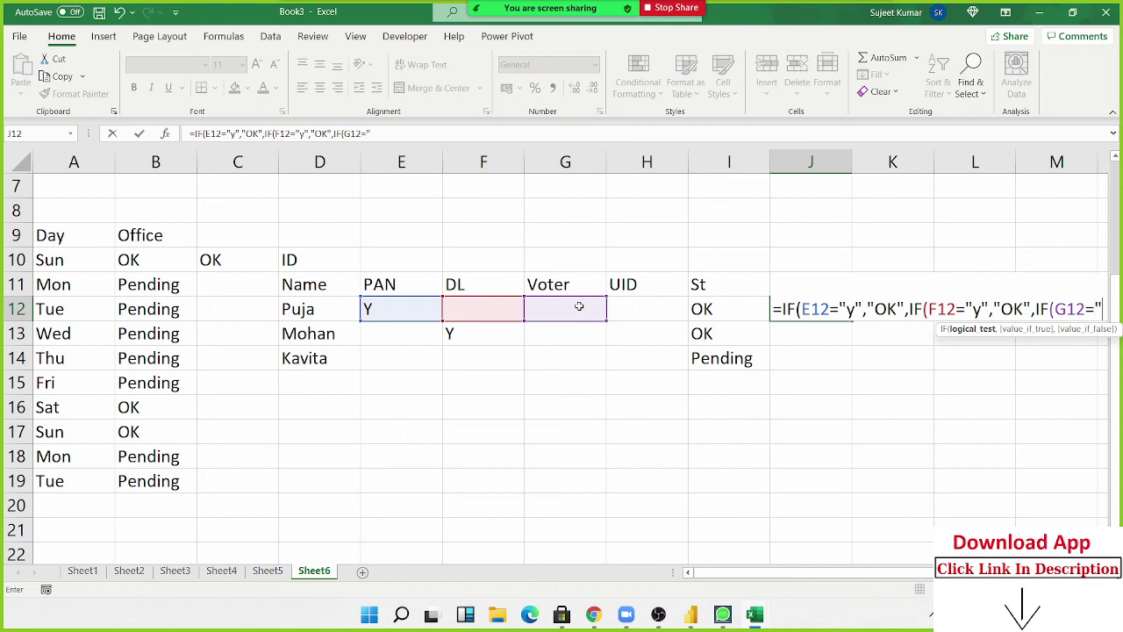
{"action": "type", "text": "\"y"}
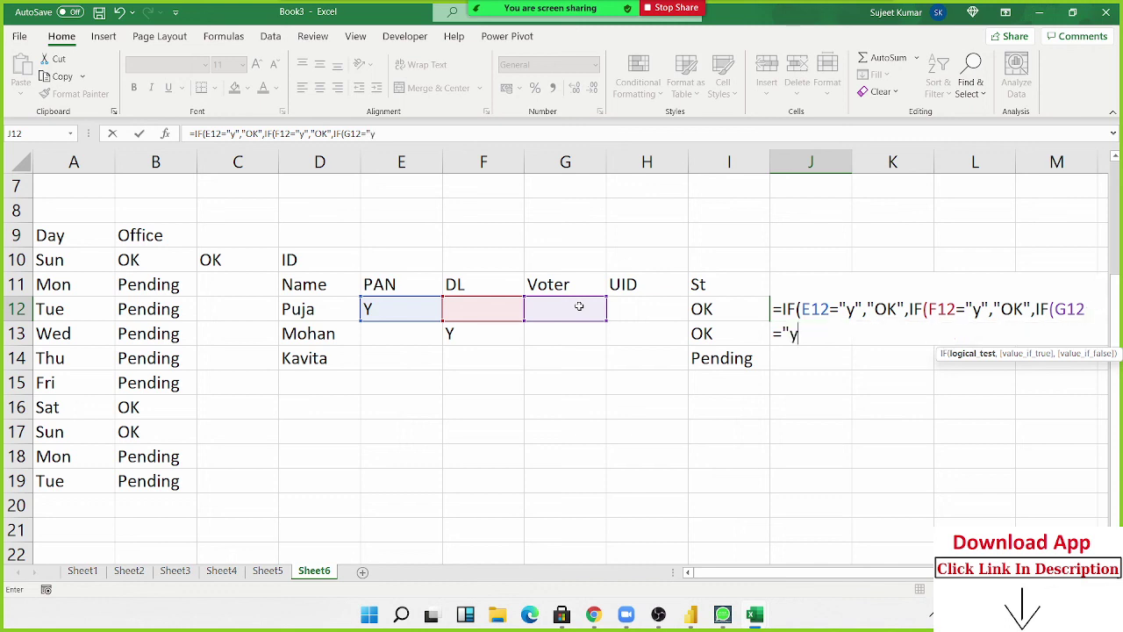
{"action": "type", "text": "\",\"OK"}
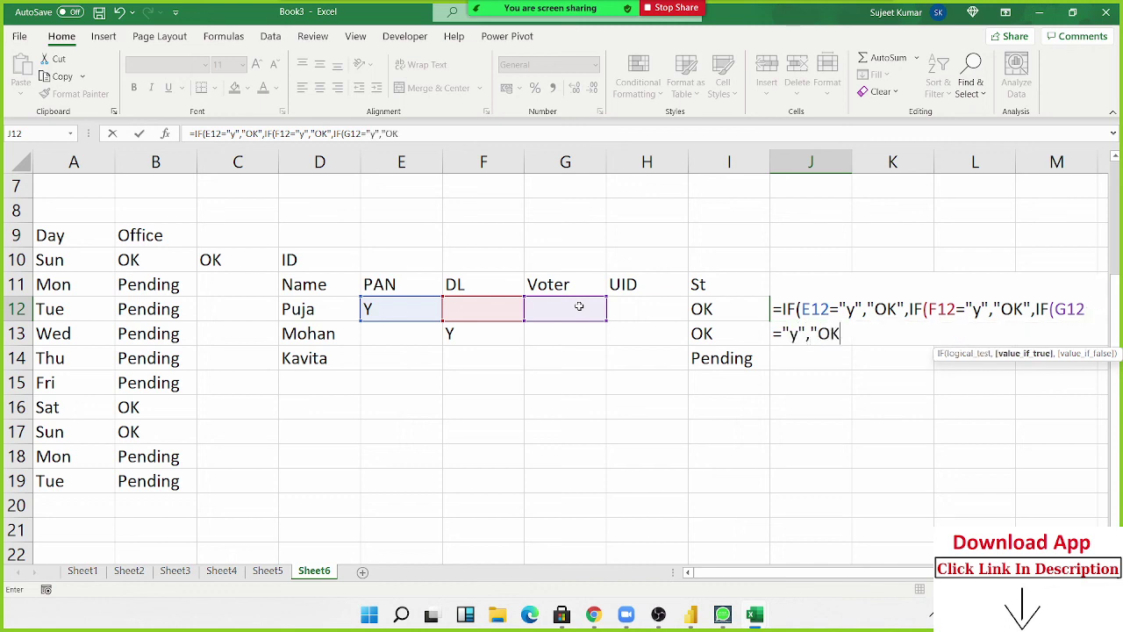
{"action": "type", "text": "\""}
{"action": "type", "text": ",if"}
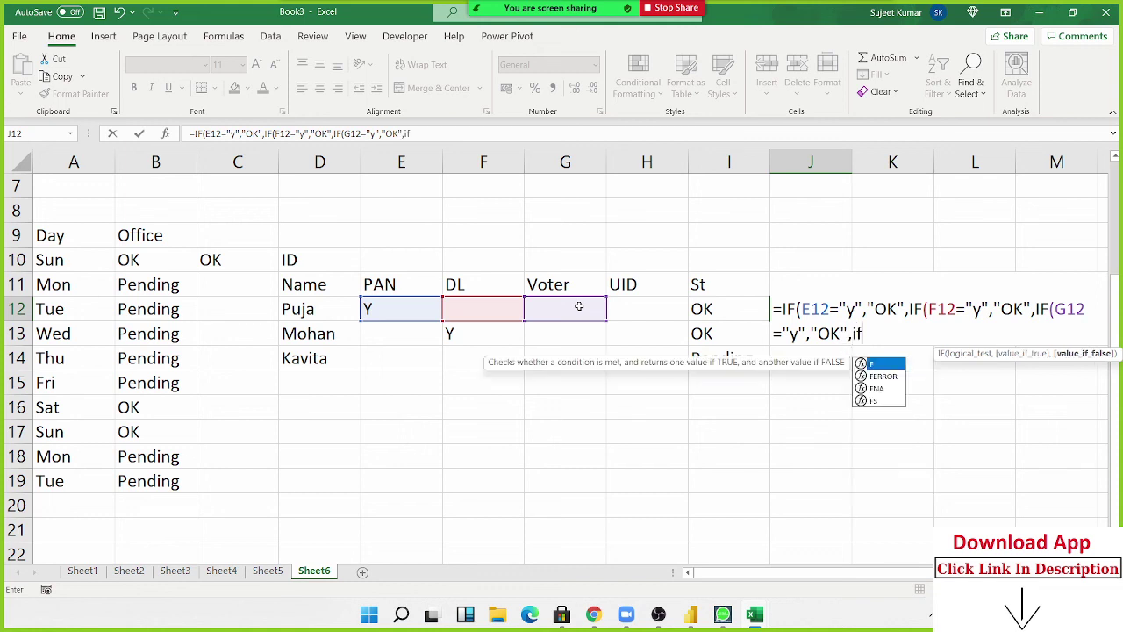
{"action": "key", "text": "Tab"}
{"action": "left_click", "coordinate": [646, 309]}
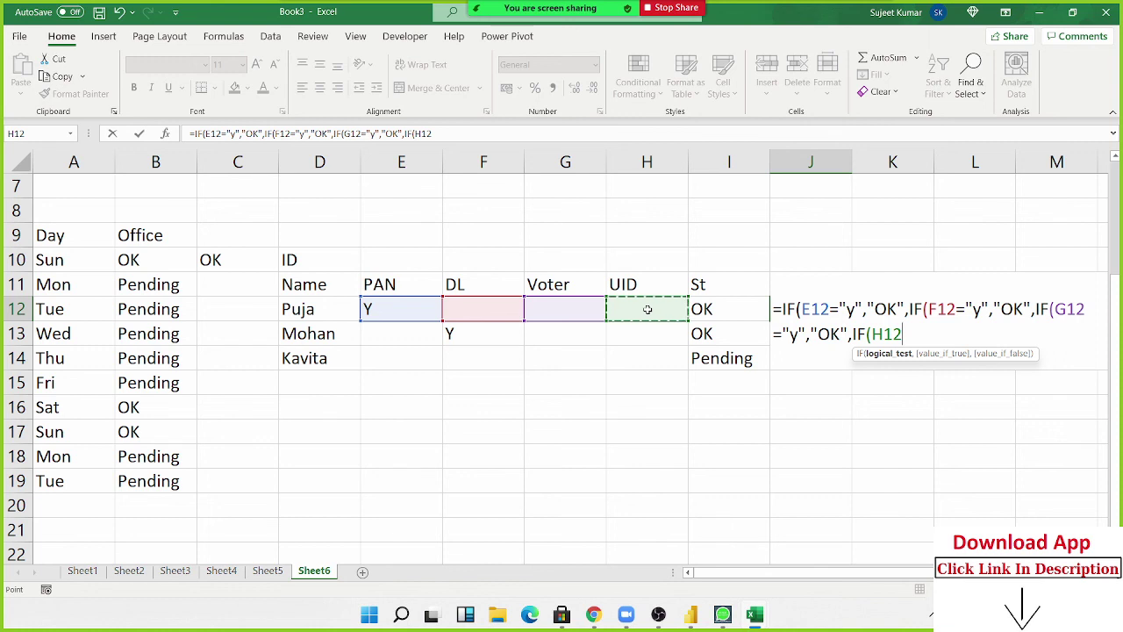
{"action": "type", "text": "=\"y"}
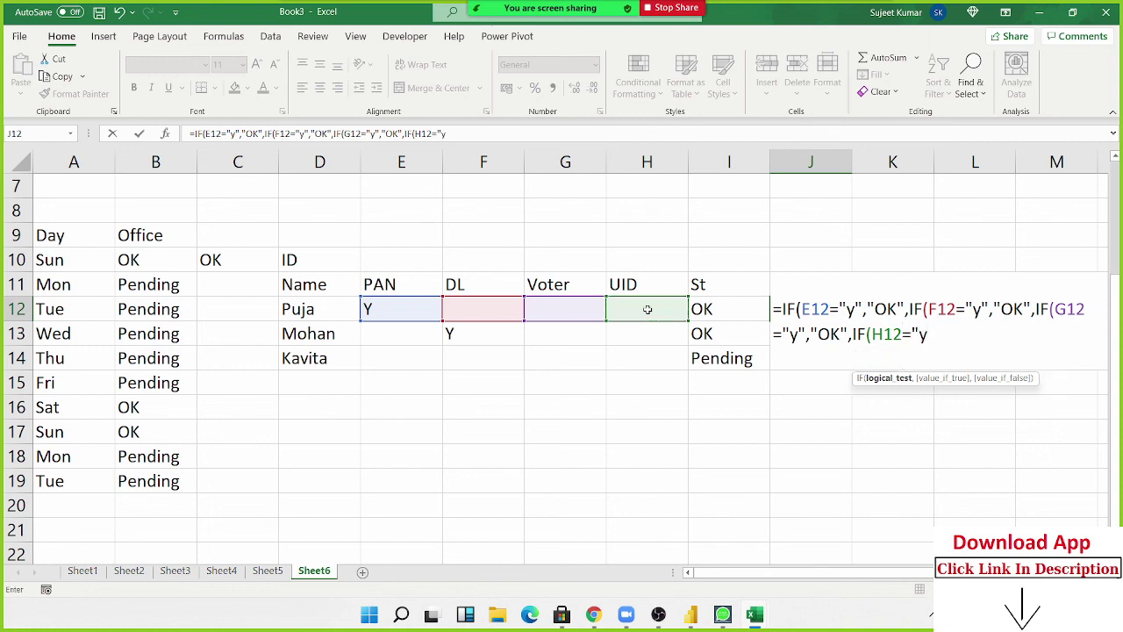
{"action": "type", "text": "\",\""}
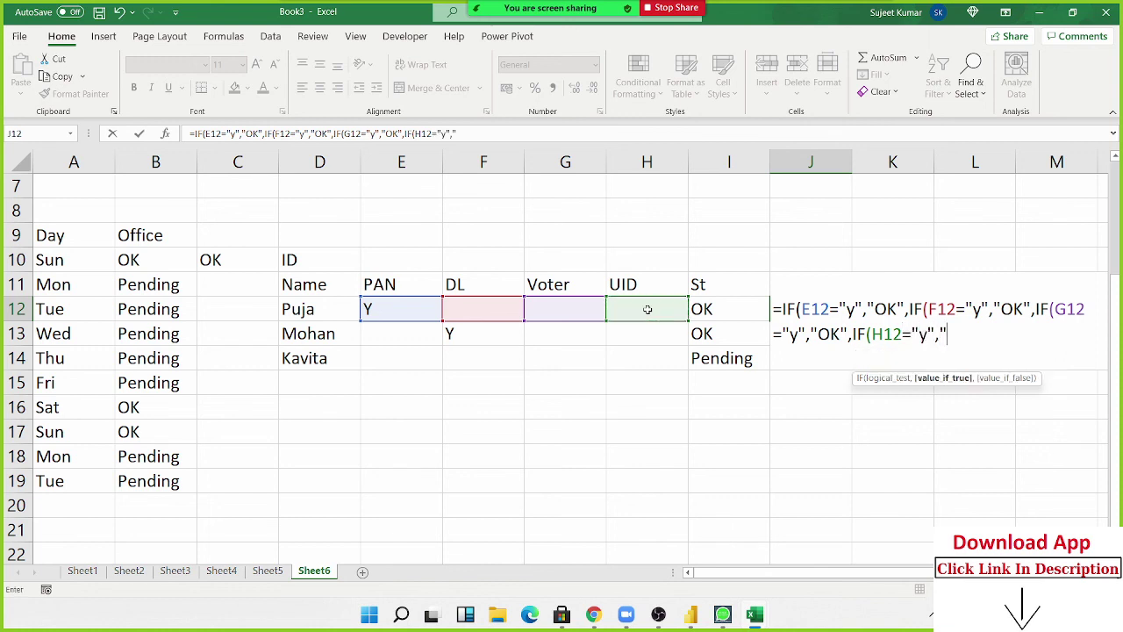
{"action": "type", "text": "OK\""}
{"action": "type", "text": ",\"Pe"}
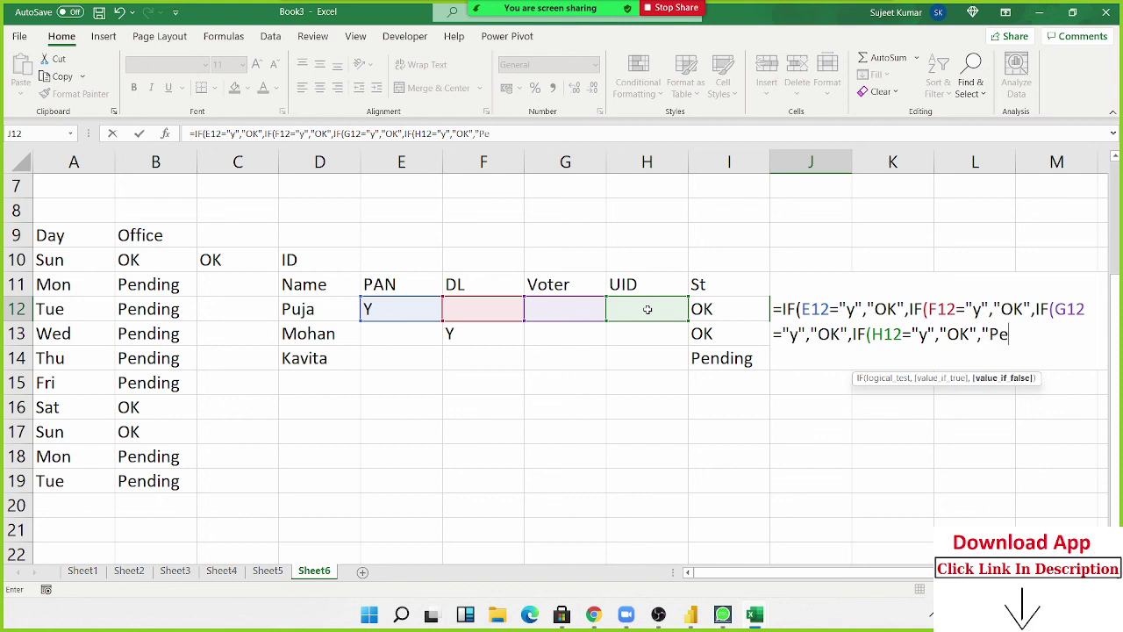
{"action": "type", "text": "nding"}
{"action": "type", "text": "\""}
{"action": "type", "text": ")"}
{"action": "key", "text": "Return"}
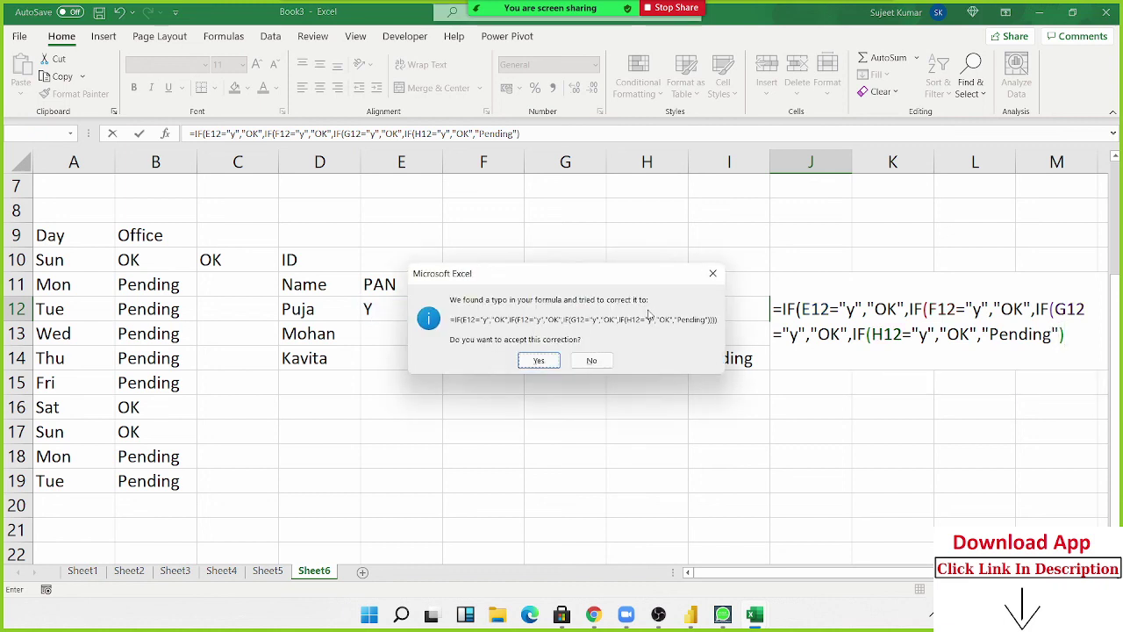
{"action": "key", "text": "Return"}
Reopen J12's formula to check its references, leaving it unchanged.
{"action": "key", "text": "Up"}
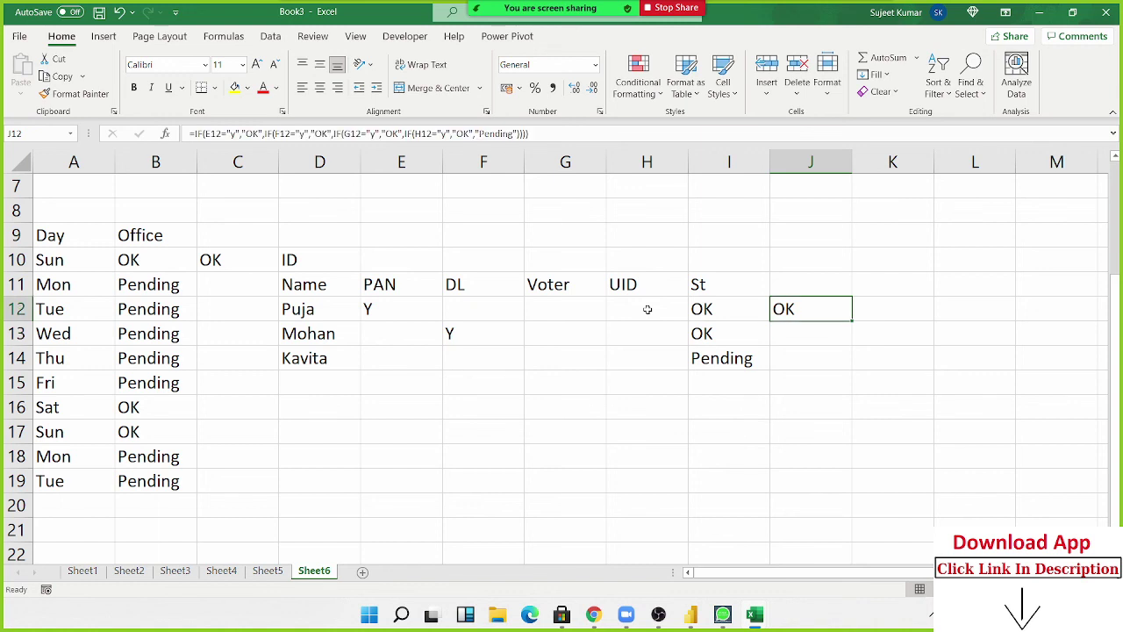
{"action": "key", "text": "F2"}
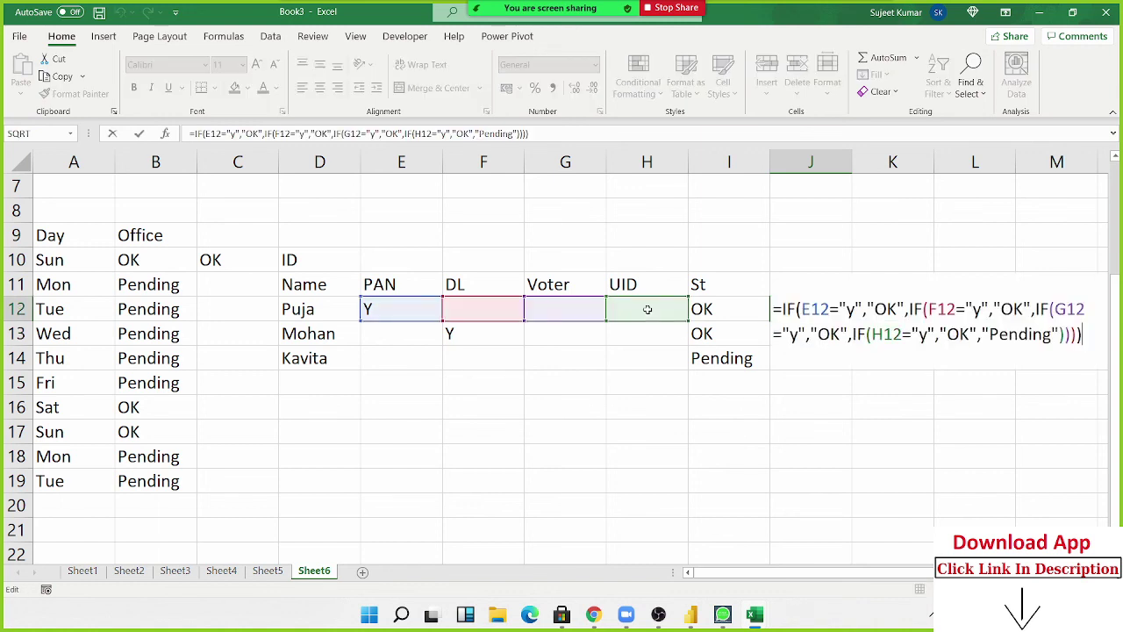
{"action": "key", "text": "Escape"}
Copy the ID table D11:H12 and paste it at D17.
{"action": "left_click", "coordinate": [316, 282]}
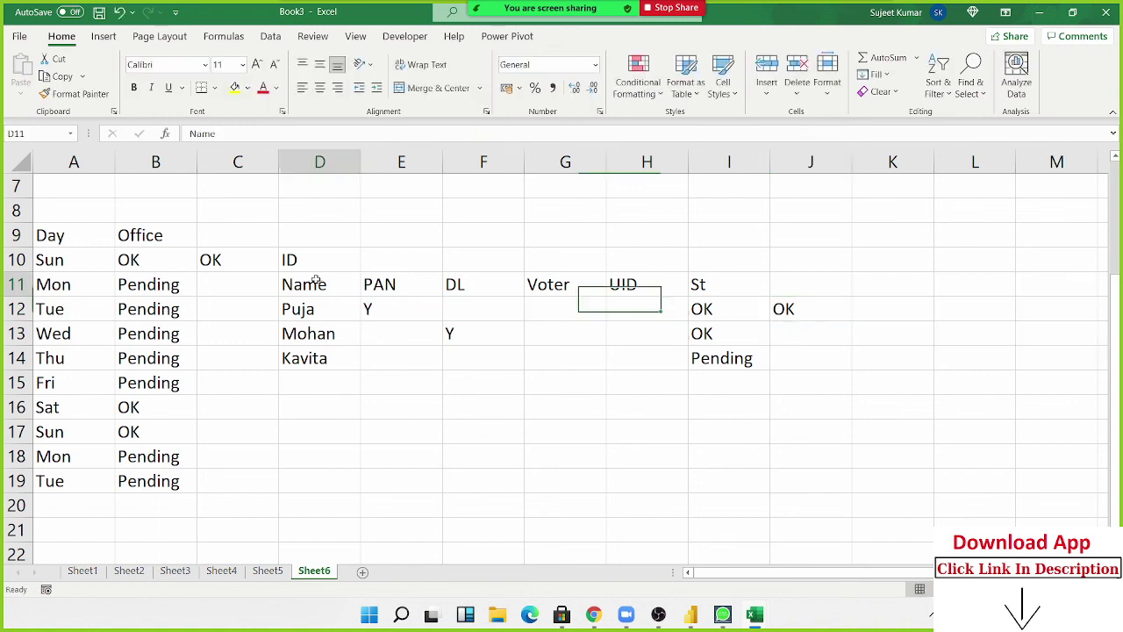
{"action": "left_click_drag", "start_coordinate": [316, 282], "coordinate": [618, 302]}
{"action": "key", "text": "ctrl+c"}
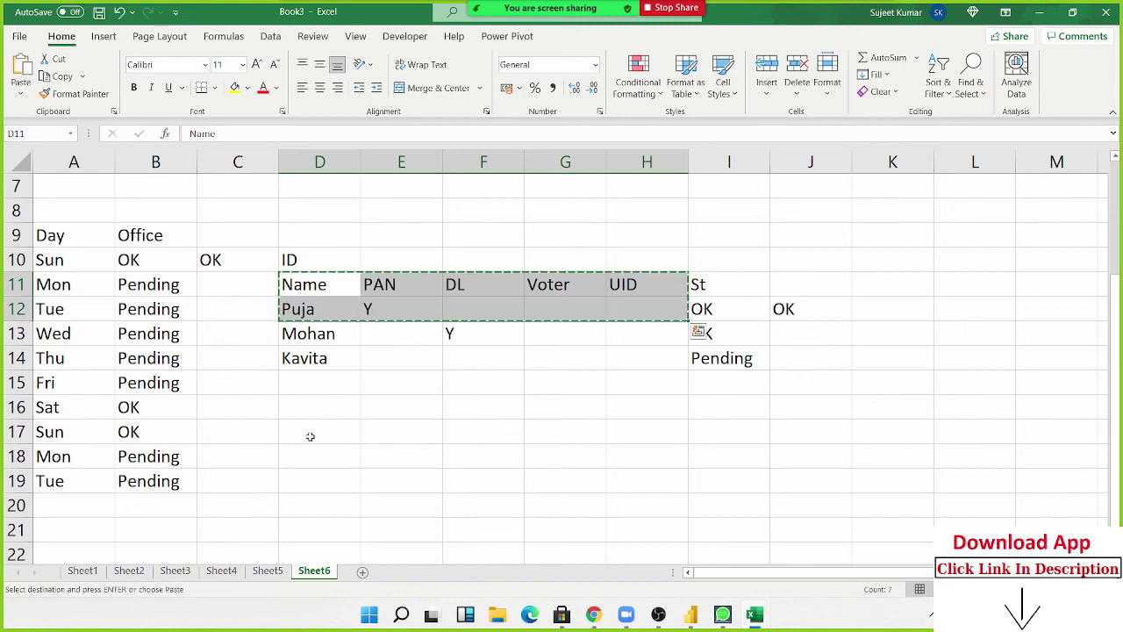
{"action": "left_click", "coordinate": [311, 435]}
{"action": "key", "text": "ctrl+v"}
{"action": "key", "text": "Escape"}
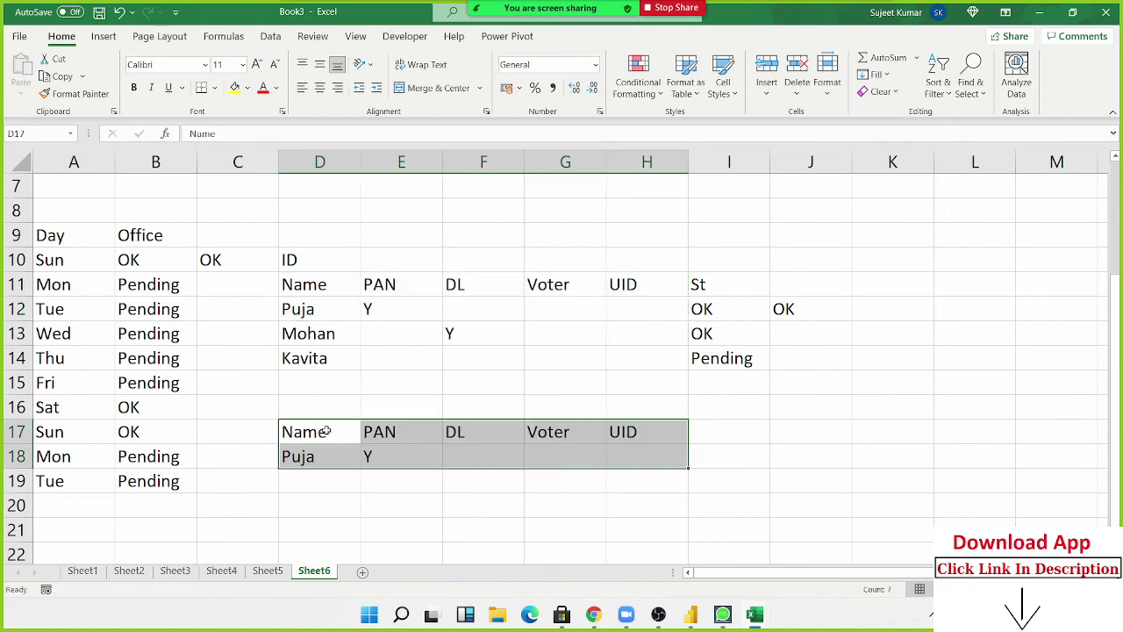
Fill the PAN header E17 yellow and the DL, Voter and UID headers F17:H17 green.
{"action": "left_click", "coordinate": [397, 432]}
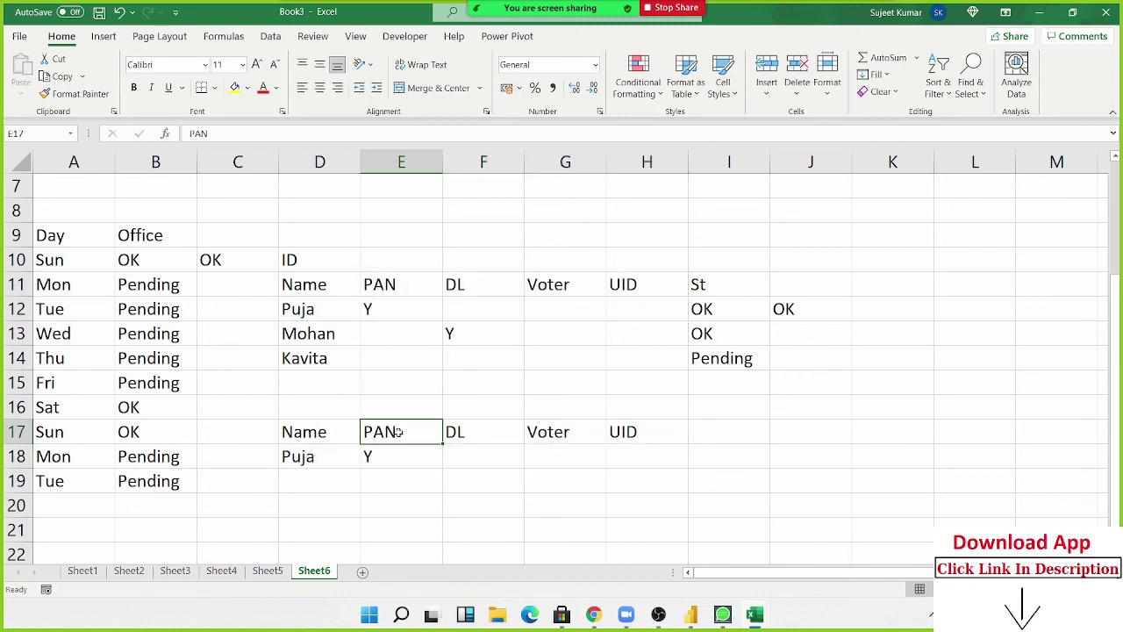
{"action": "left_click", "coordinate": [234, 88]}
{"action": "mouse_move", "coordinate": [754, 615]}
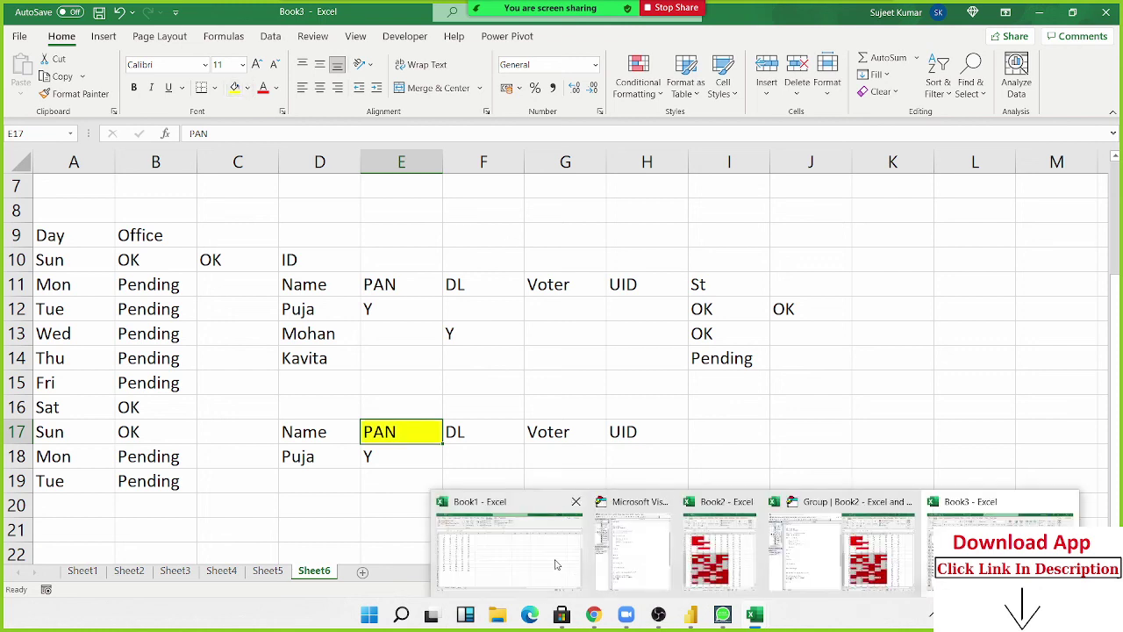
{"action": "left_click_drag", "start_coordinate": [483, 436], "coordinate": [604, 430]}
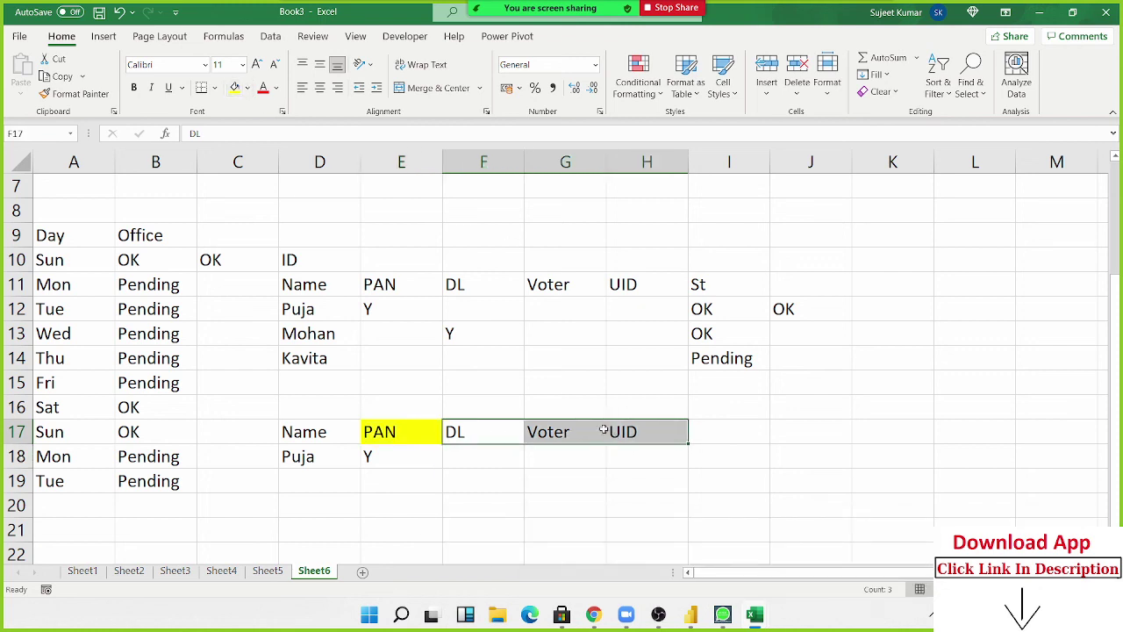
{"action": "left_click", "coordinate": [248, 88]}
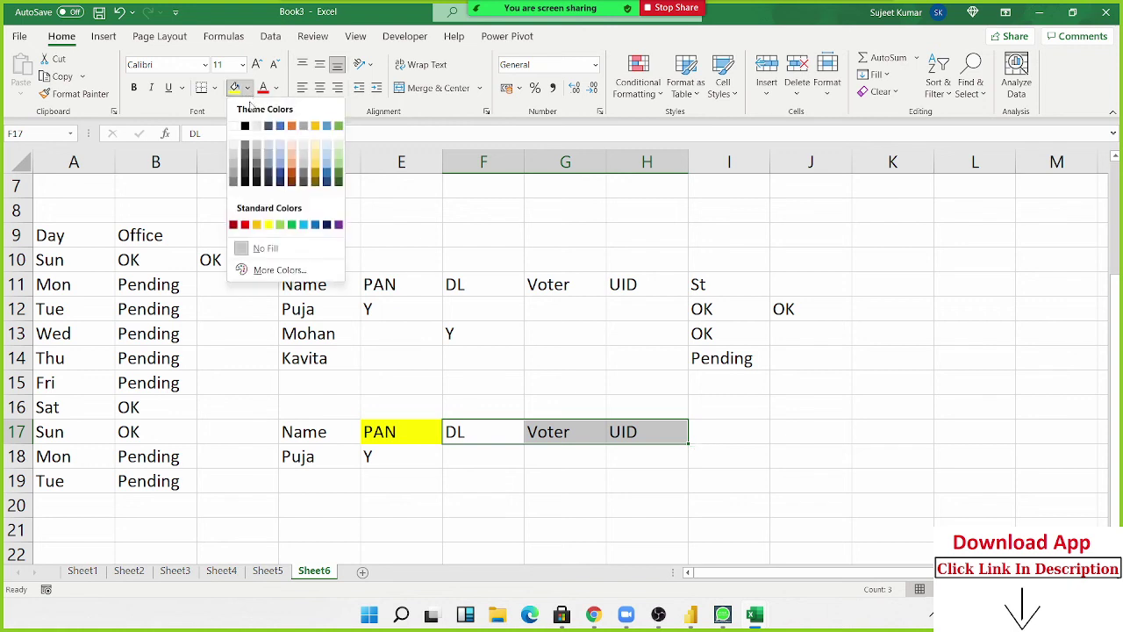
{"action": "left_click", "coordinate": [296, 226]}
Enter Y in the Voter cell G18, then move to I18.
{"action": "left_click", "coordinate": [412, 448]}
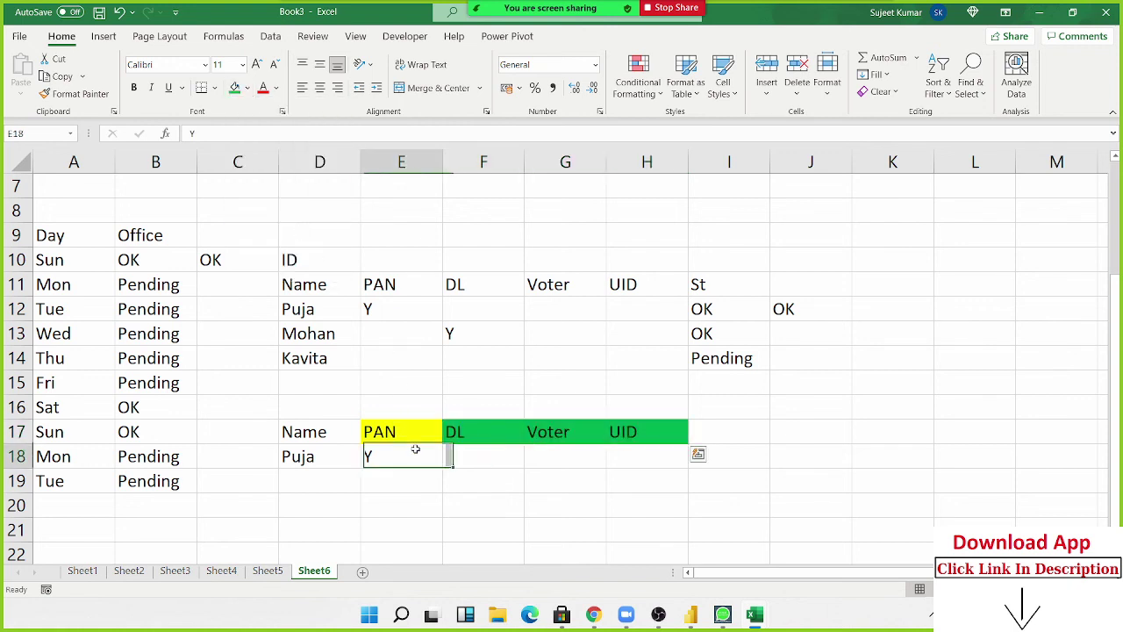
{"action": "left_click", "coordinate": [540, 450]}
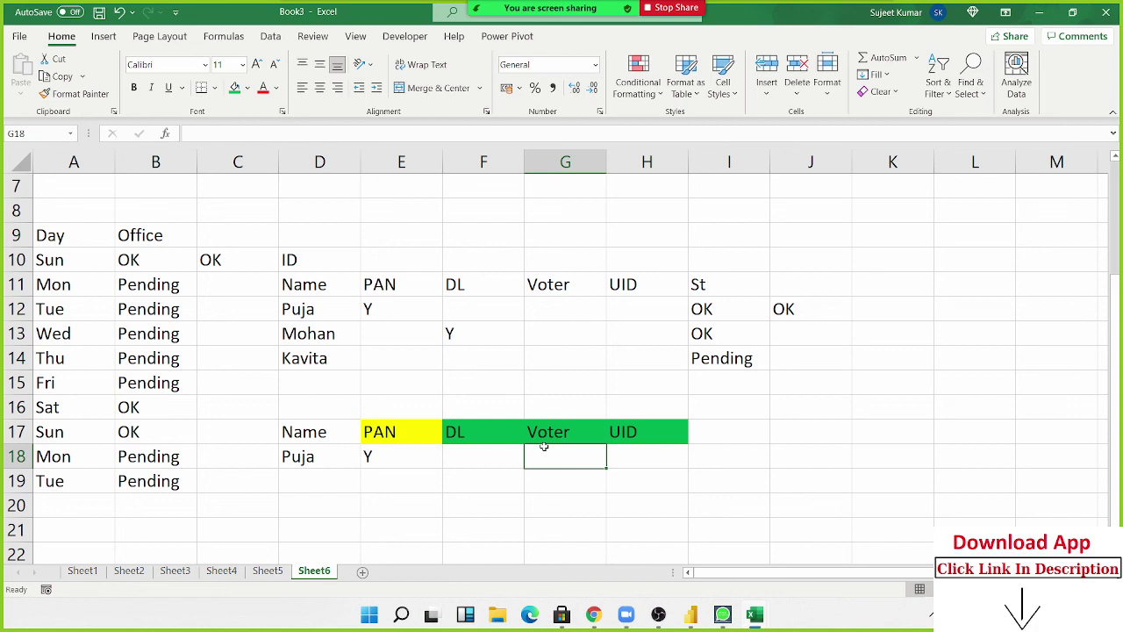
{"action": "type", "text": "Y"}
{"action": "key", "text": "Return"}
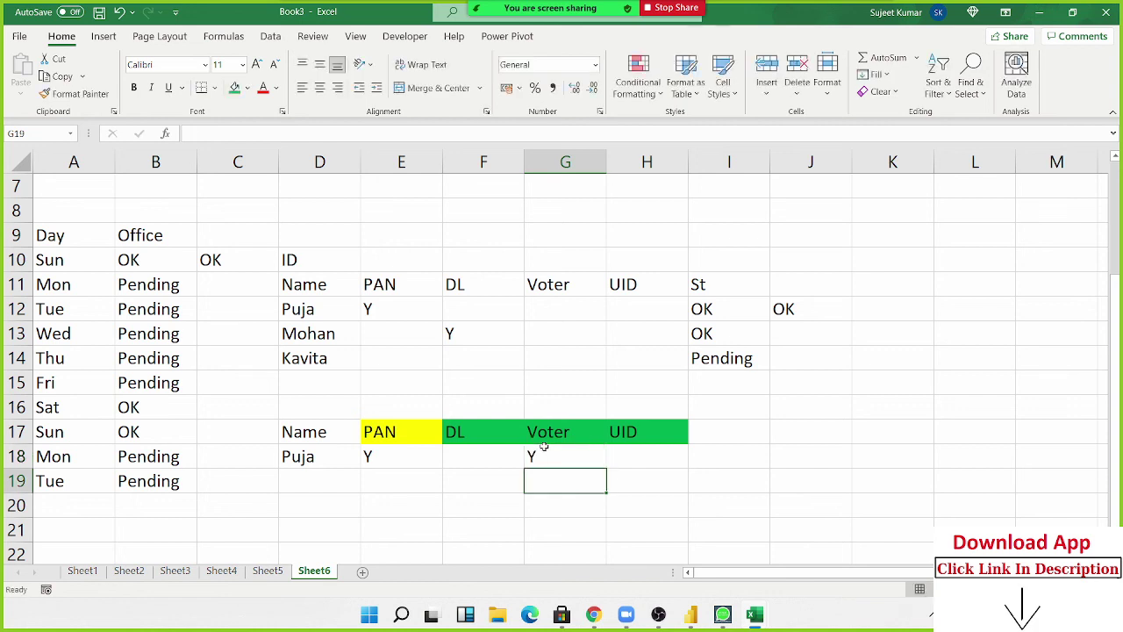
{"action": "key", "text": "Up"}
{"action": "key", "text": "Right"}
{"action": "key", "text": "Right"}
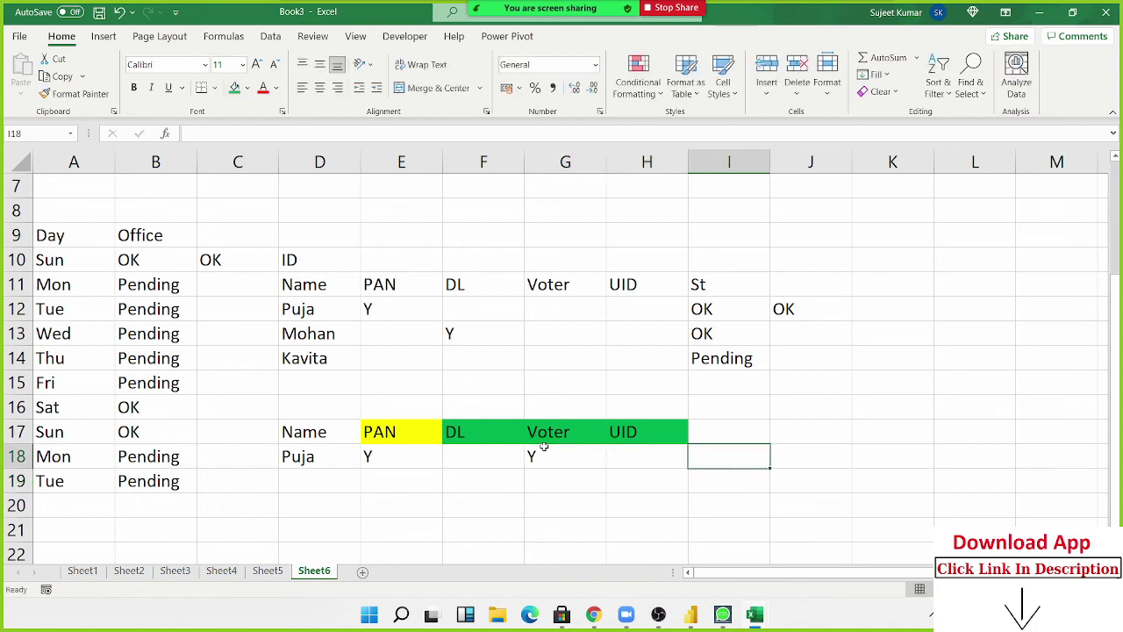
In I18, begin =AND(E18="y",OR( as the new formula.
{"action": "type", "text": "=and"}
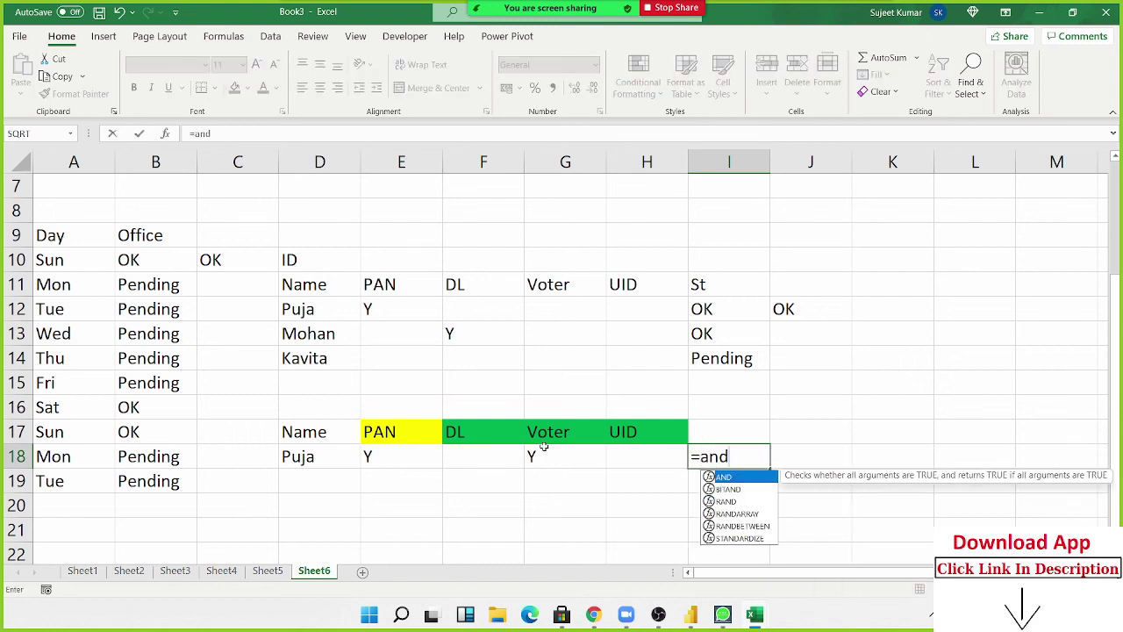
{"action": "key", "text": "Tab"}
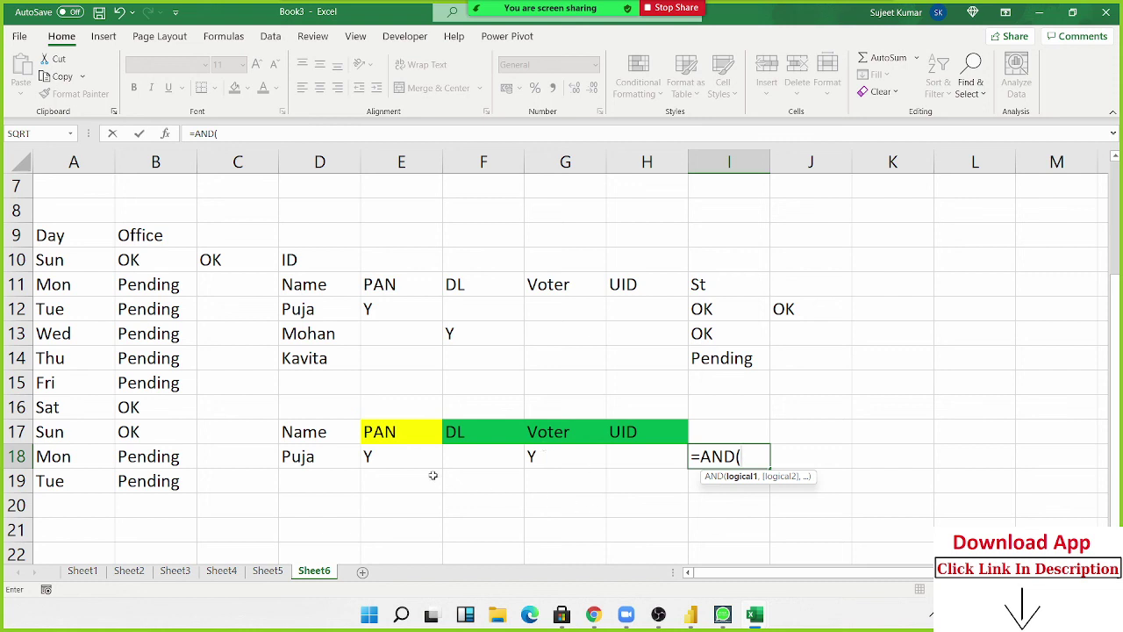
{"action": "left_click", "coordinate": [394, 455]}
{"action": "type", "text": "="}
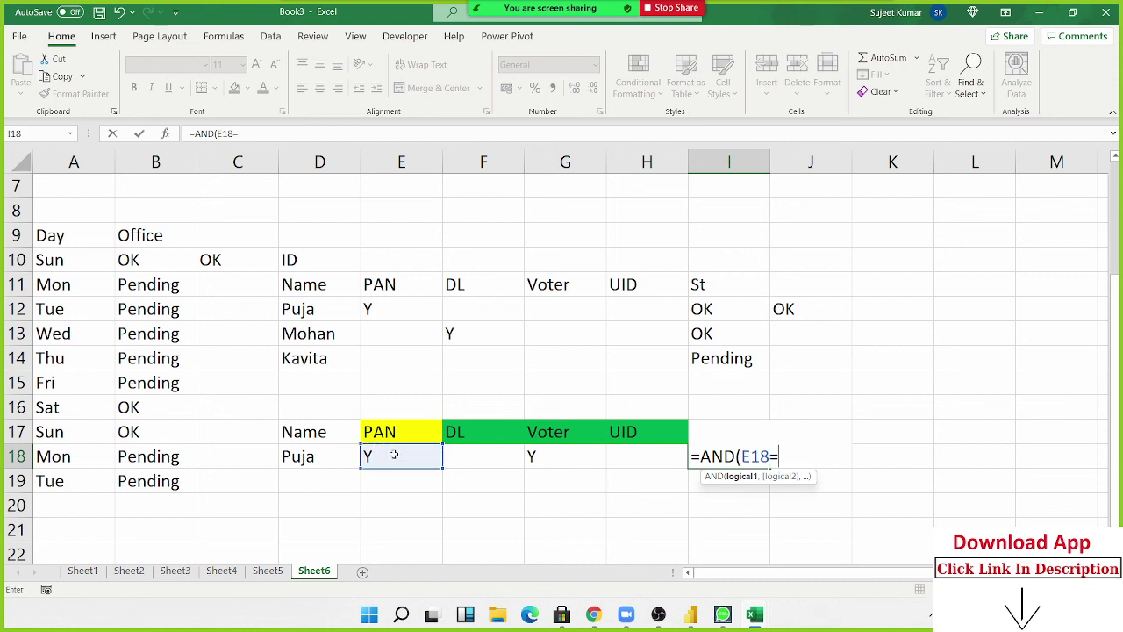
{"action": "type", "text": "\"y"}
{"action": "type", "text": "\","}
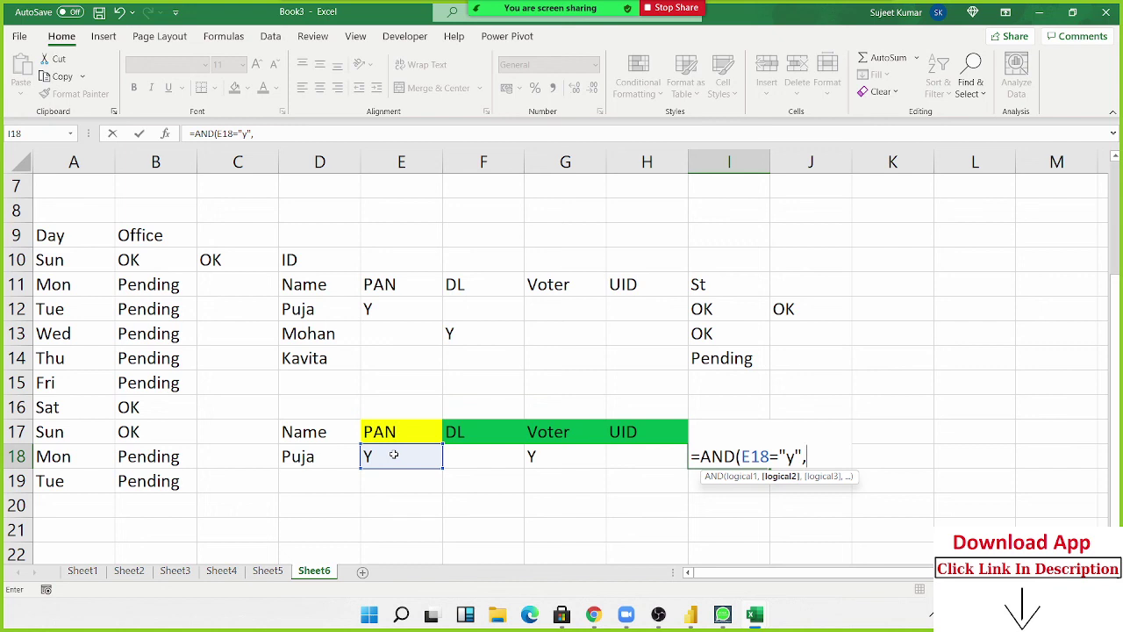
{"action": "type", "text": "o"}
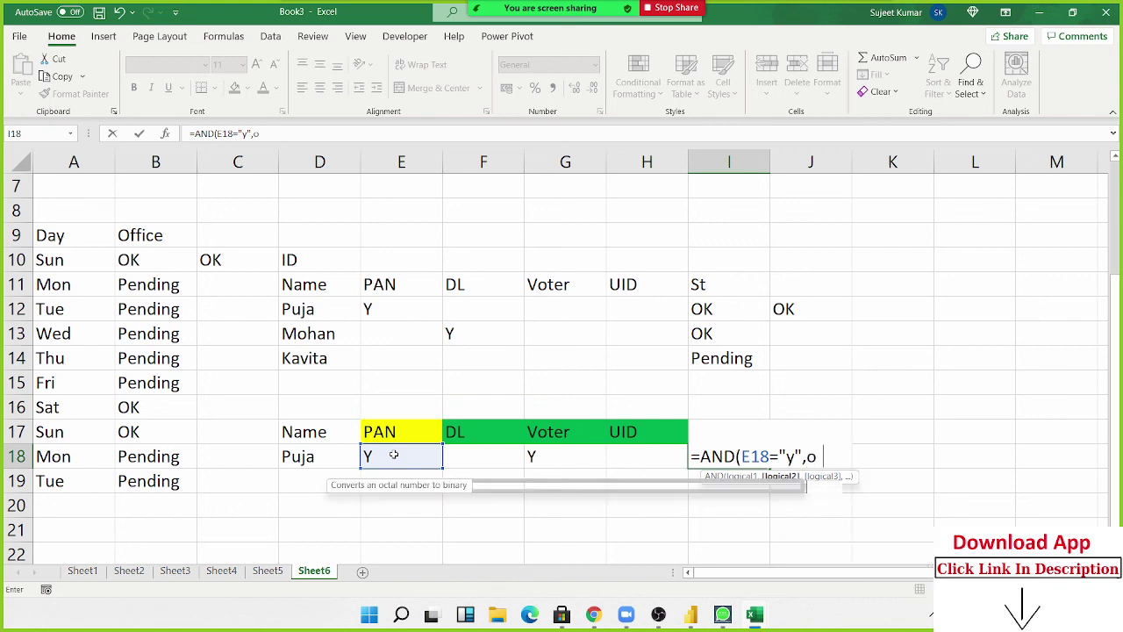
{"action": "type", "text": "r("}
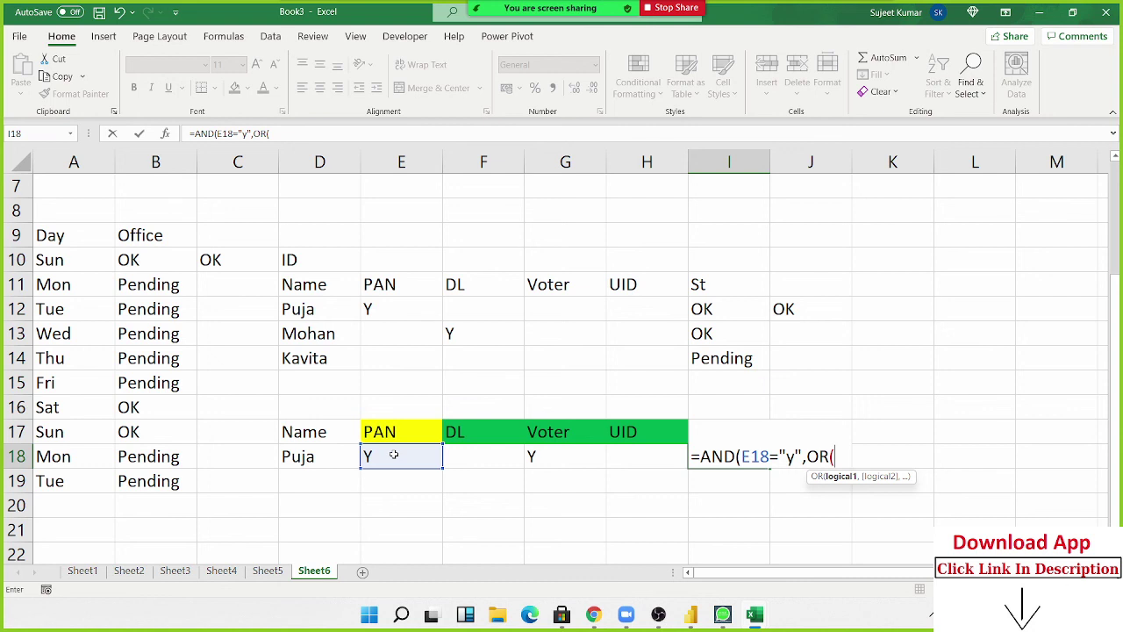
Add F18="y", G18="y", H18="y" to the OR, close the brackets, enter and reopen the formula.
{"action": "left_click", "coordinate": [513, 454]}
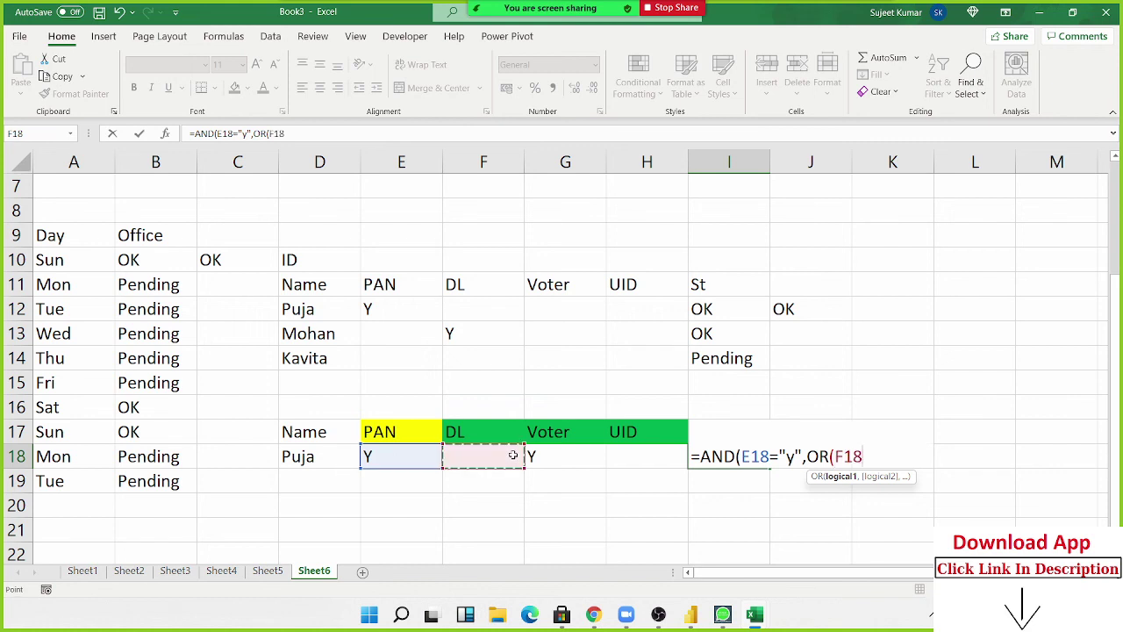
{"action": "type", "text": "=\"y"}
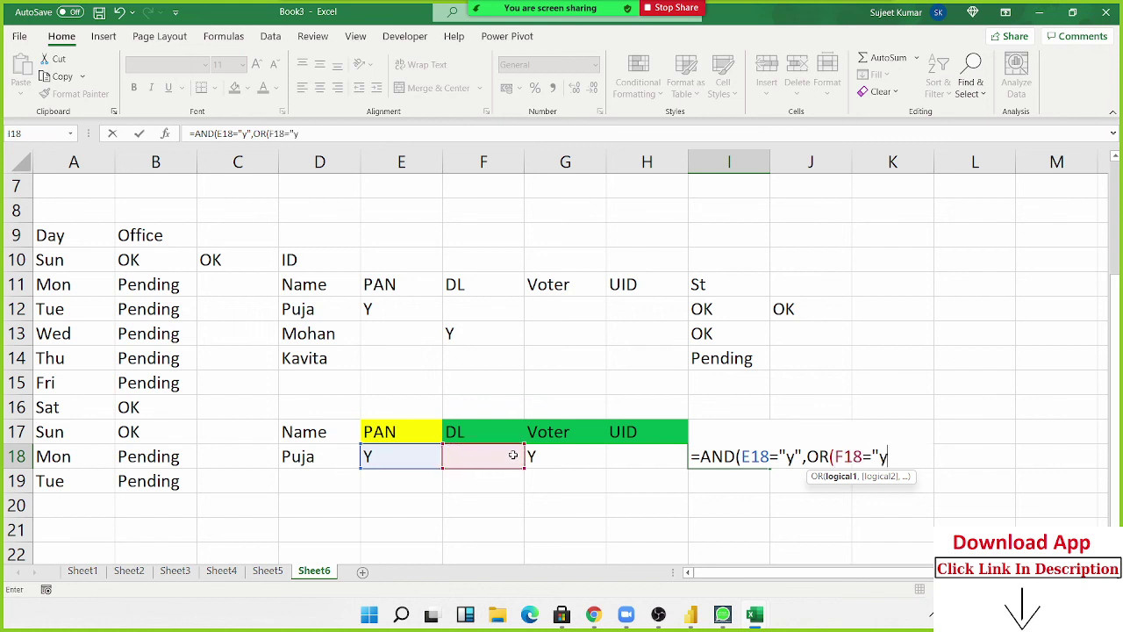
{"action": "type", "text": "\","}
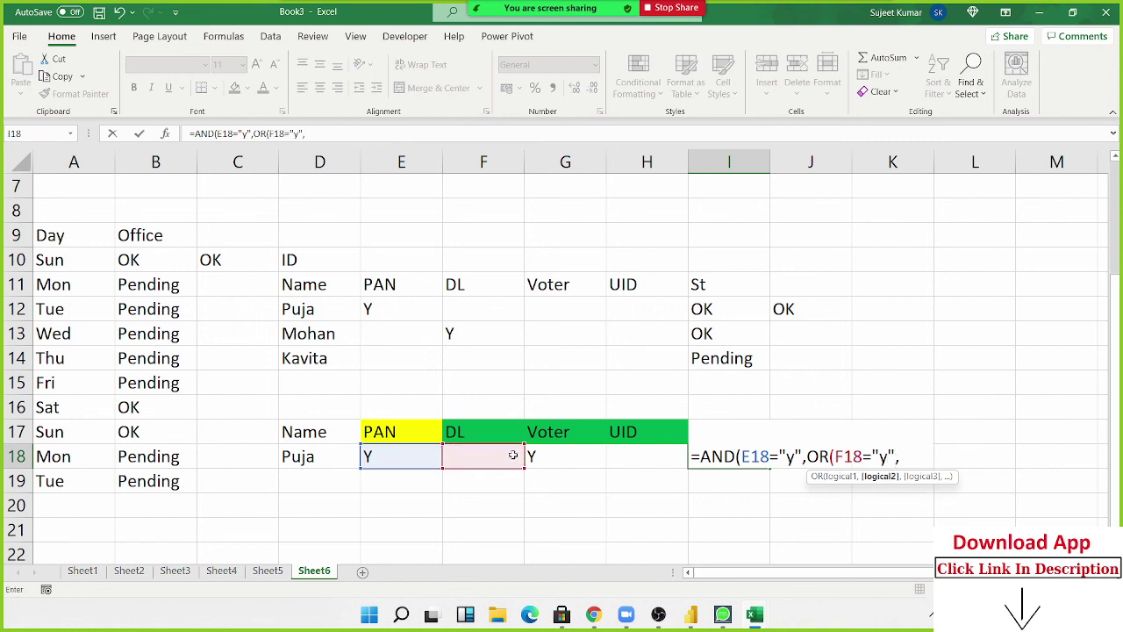
{"action": "left_click", "coordinate": [536, 456]}
{"action": "type", "text": "="}
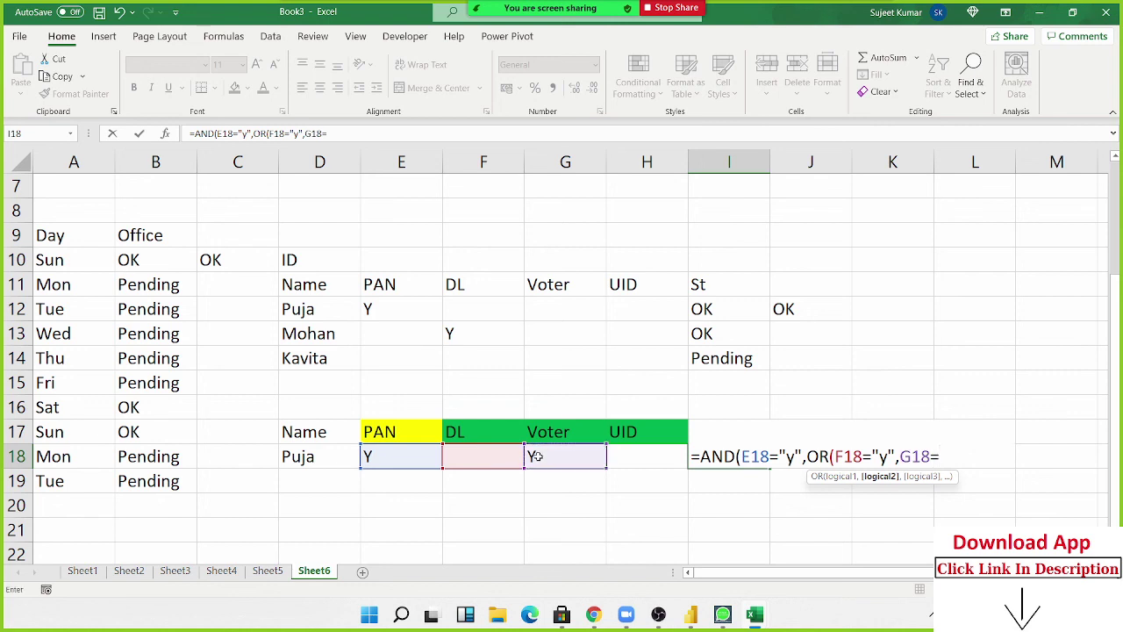
{"action": "type", "text": "\"y\","}
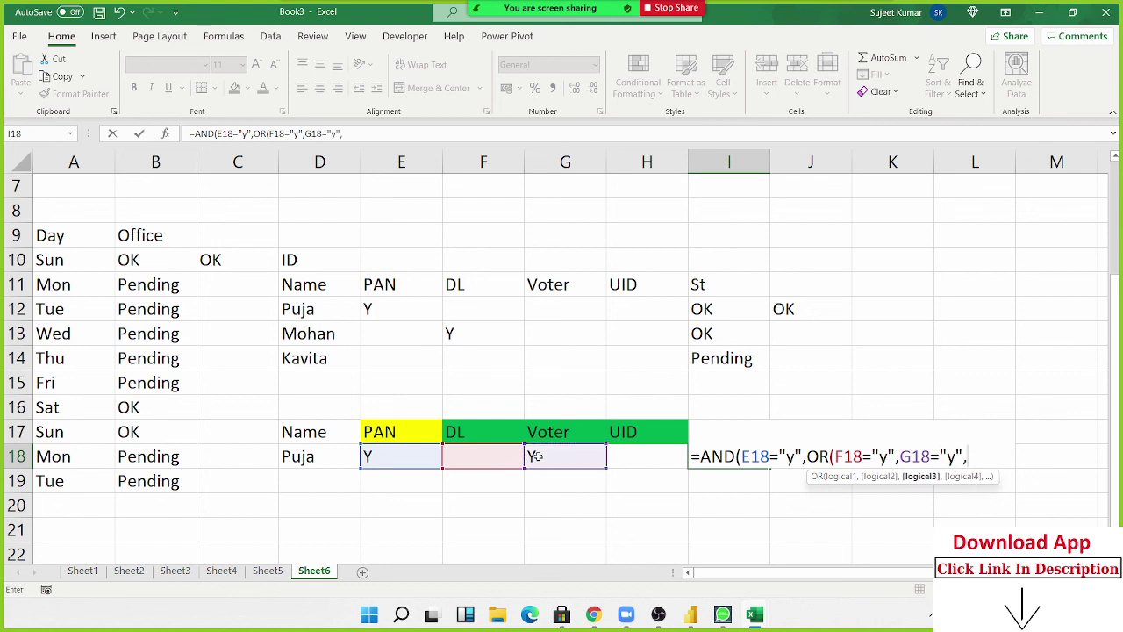
{"action": "left_click", "coordinate": [617, 449]}
{"action": "type", "text": "="}
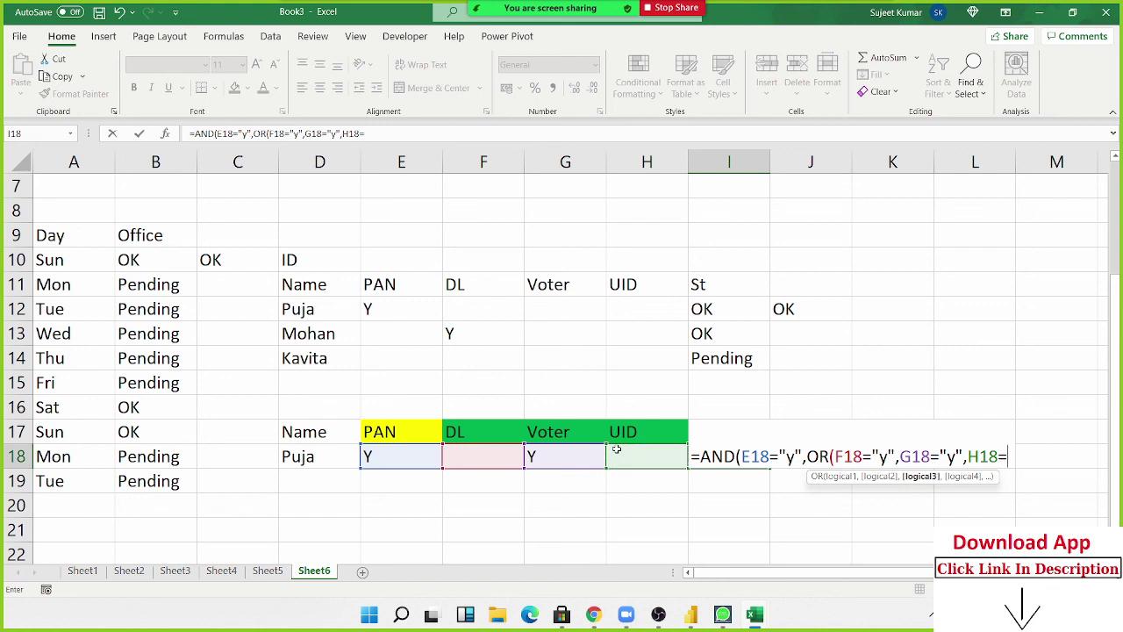
{"action": "type", "text": "\"y\""}
{"action": "type", "text": "))"}
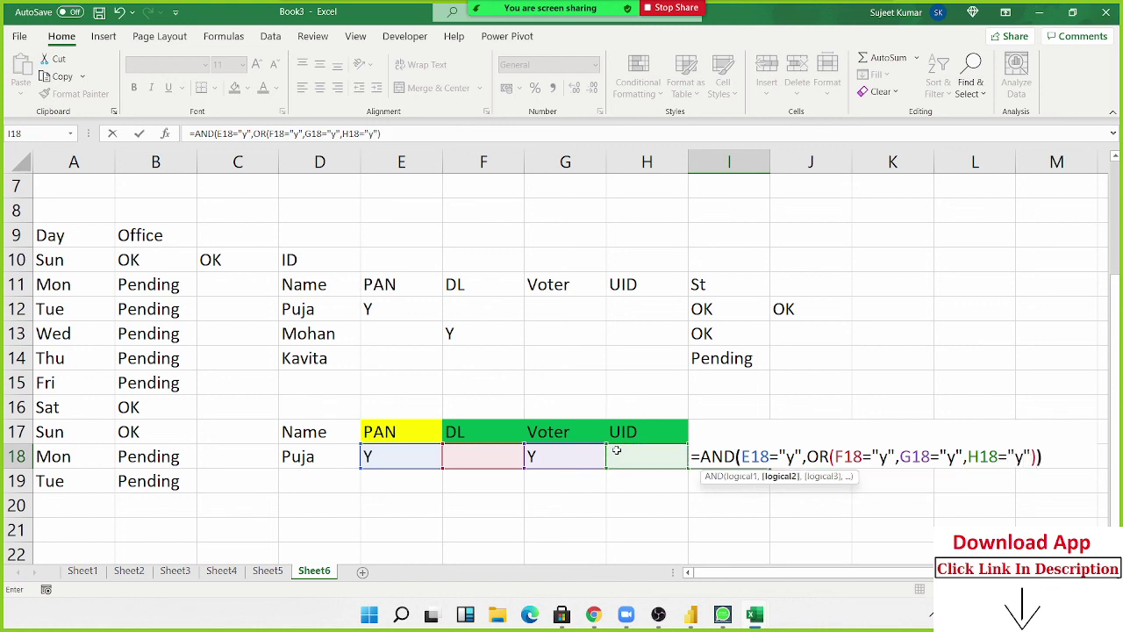
{"action": "key", "text": "Return"}
{"action": "key", "text": "Up"}
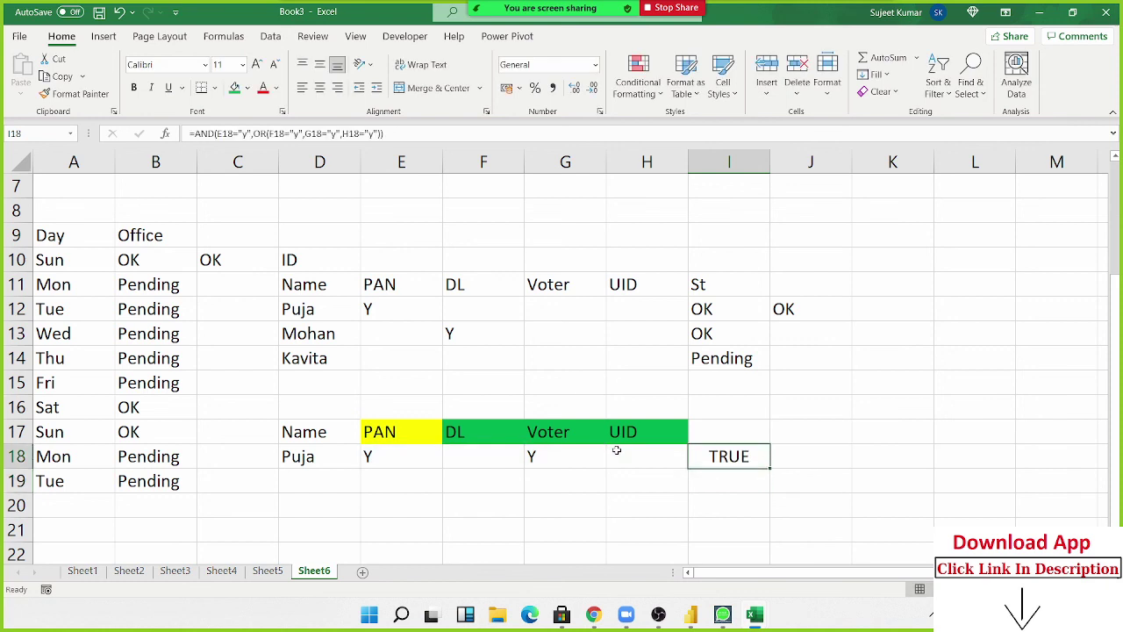
{"action": "key", "text": "F2"}
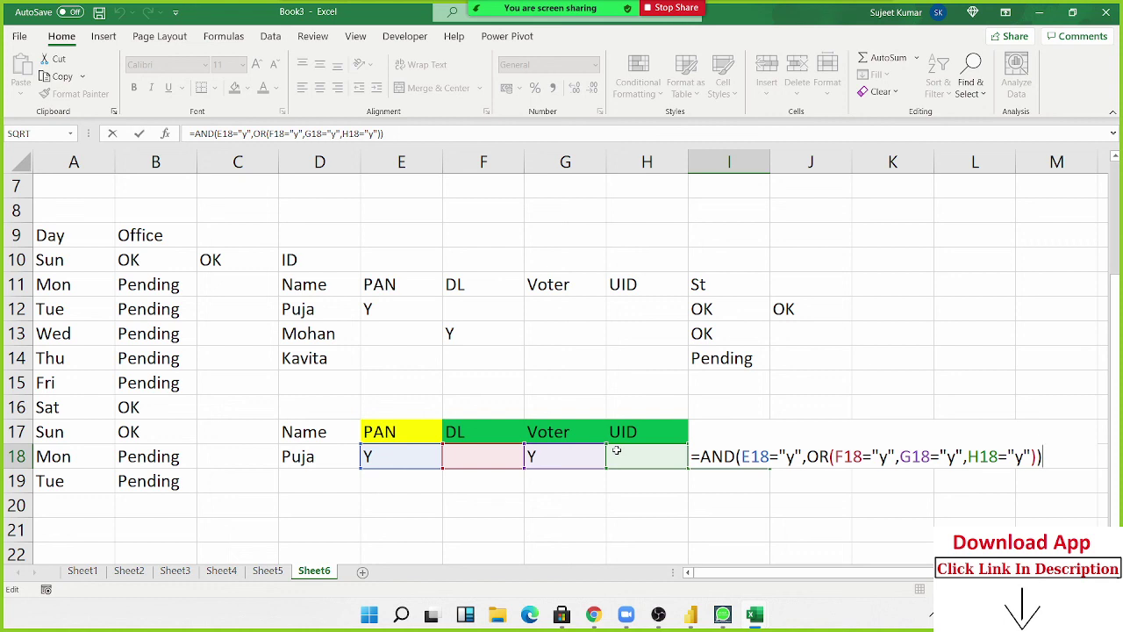
{"action": "key", "text": "ctrl+Return"}
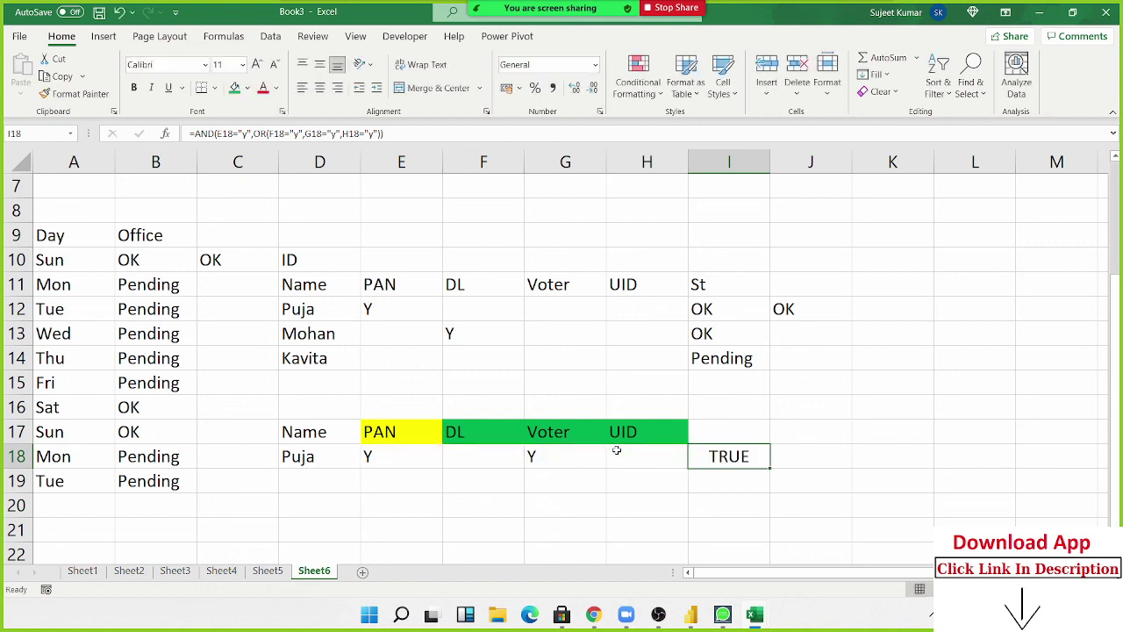
Step back through the tabs Sheet5, Sheet4 and Sheet3 to display Sheet2.
{"action": "left_click", "coordinate": [275, 560]}
{"action": "left_click", "coordinate": [265, 571]}
{"action": "left_click", "coordinate": [229, 572]}
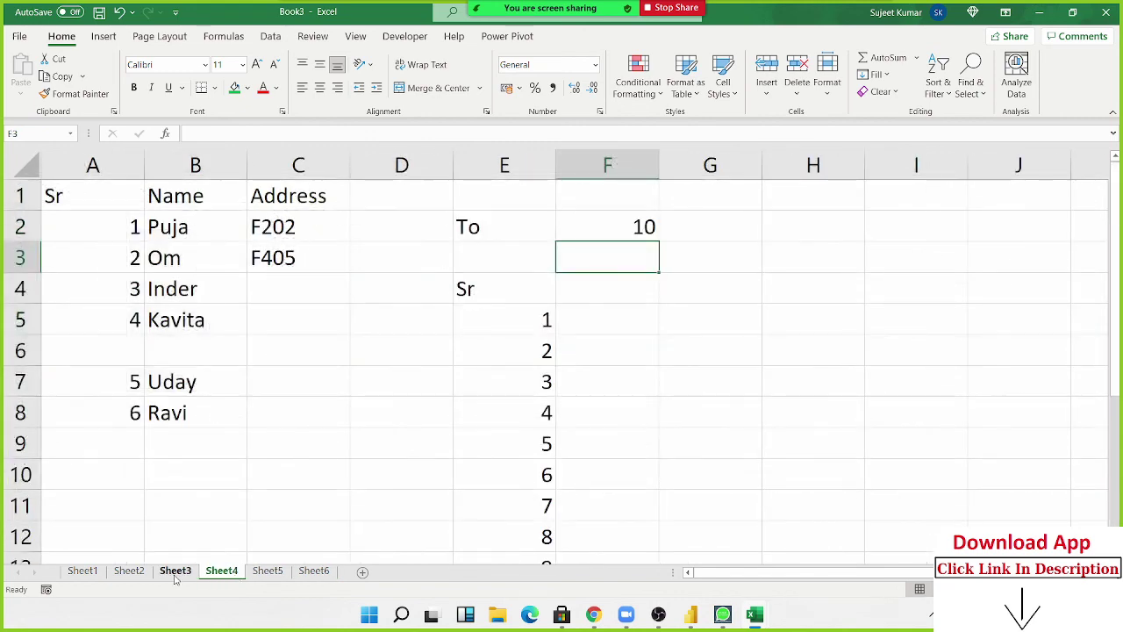
{"action": "left_click", "coordinate": [175, 572]}
{"action": "left_click", "coordinate": [132, 572]}
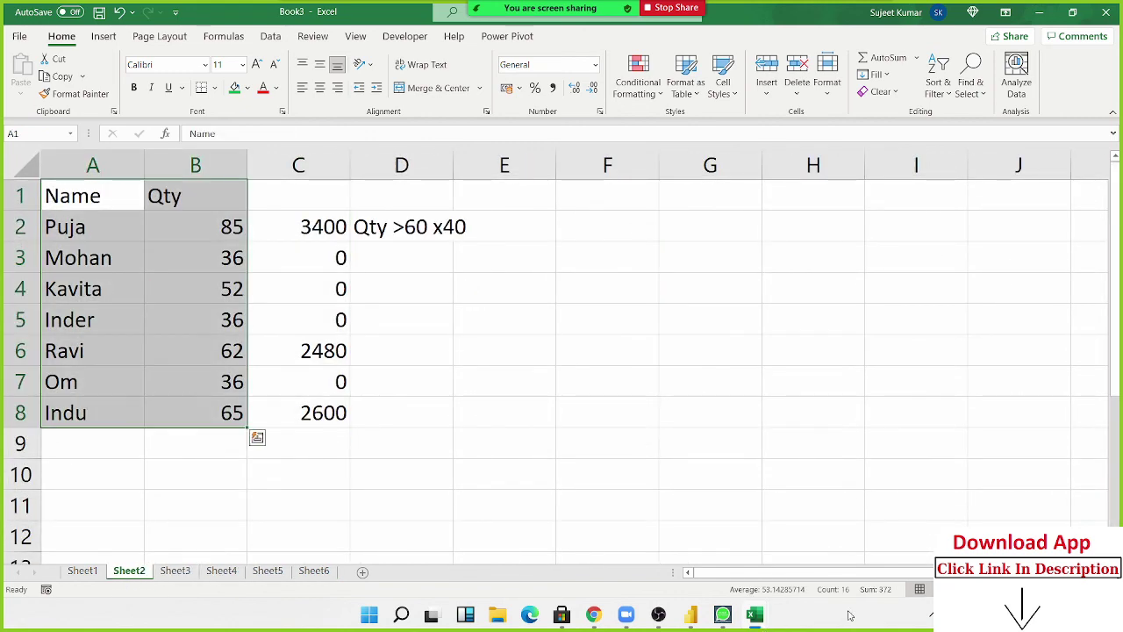
{"action": "left_click", "coordinate": [930, 614]}
{"action": "left_click", "coordinate": [614, 414]}
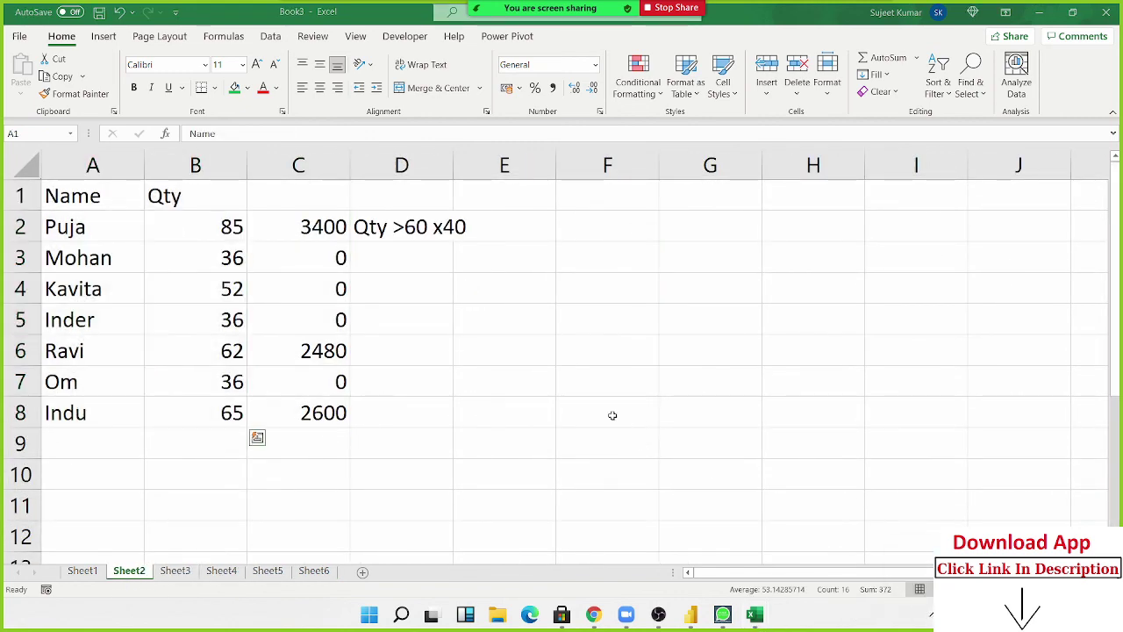